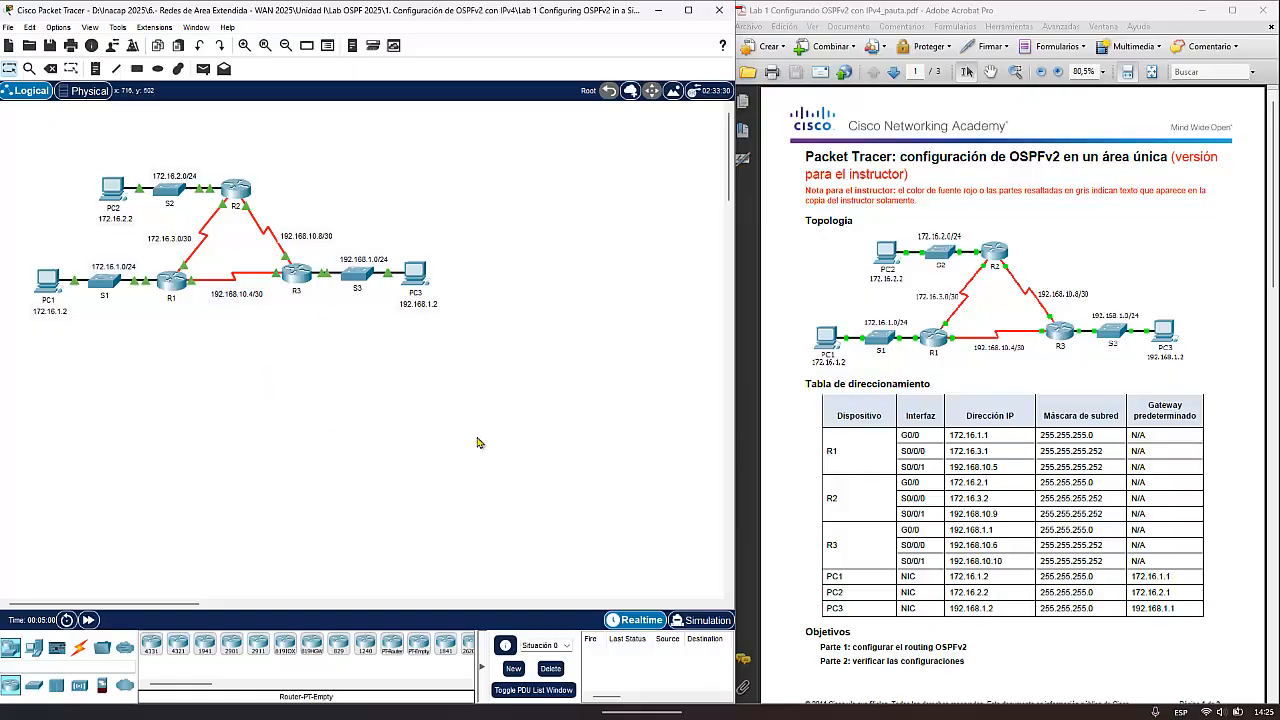
- View router R1's command-line interface, then close its device window
{"action": "mouse_move", "coordinate": [963, 703]}
{"action": "mouse_move", "coordinate": [201, 250]}
{"action": "mouse_move", "coordinate": [212, 286]}
{"action": "left_click", "coordinate": [171, 283]}
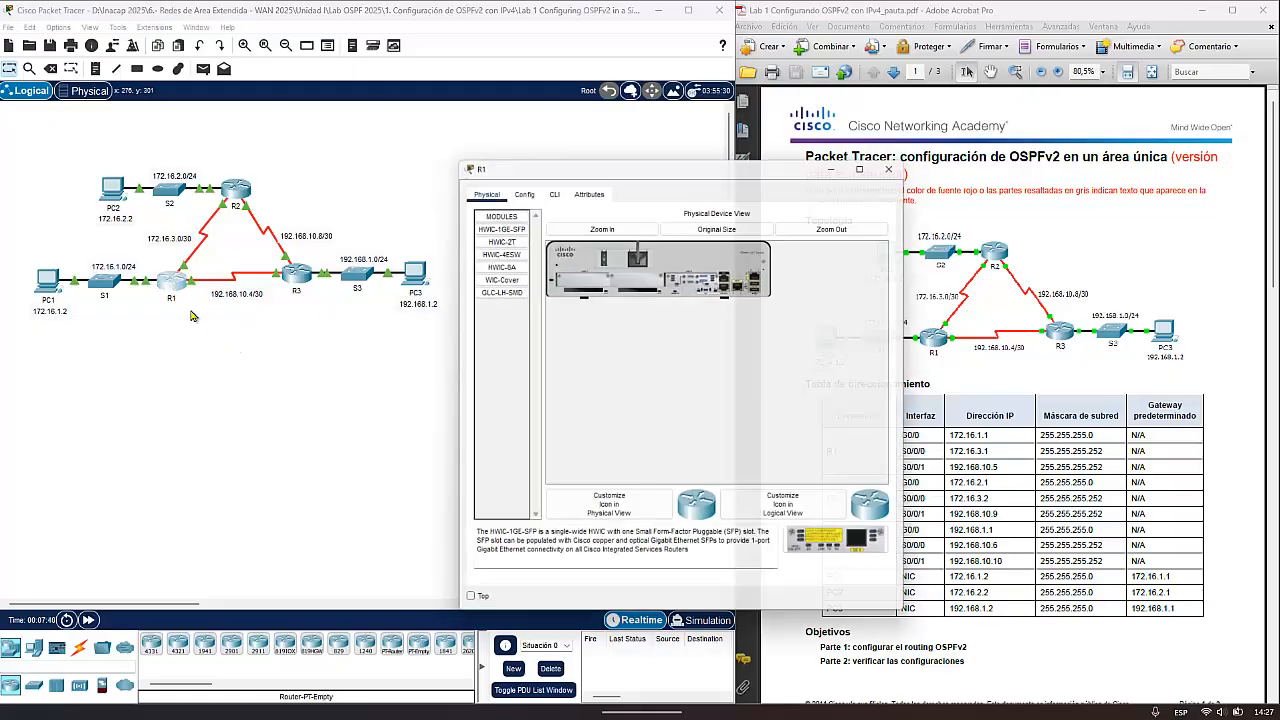
{"action": "left_click_drag", "start_coordinate": [497, 135], "coordinate": [386, 63]}
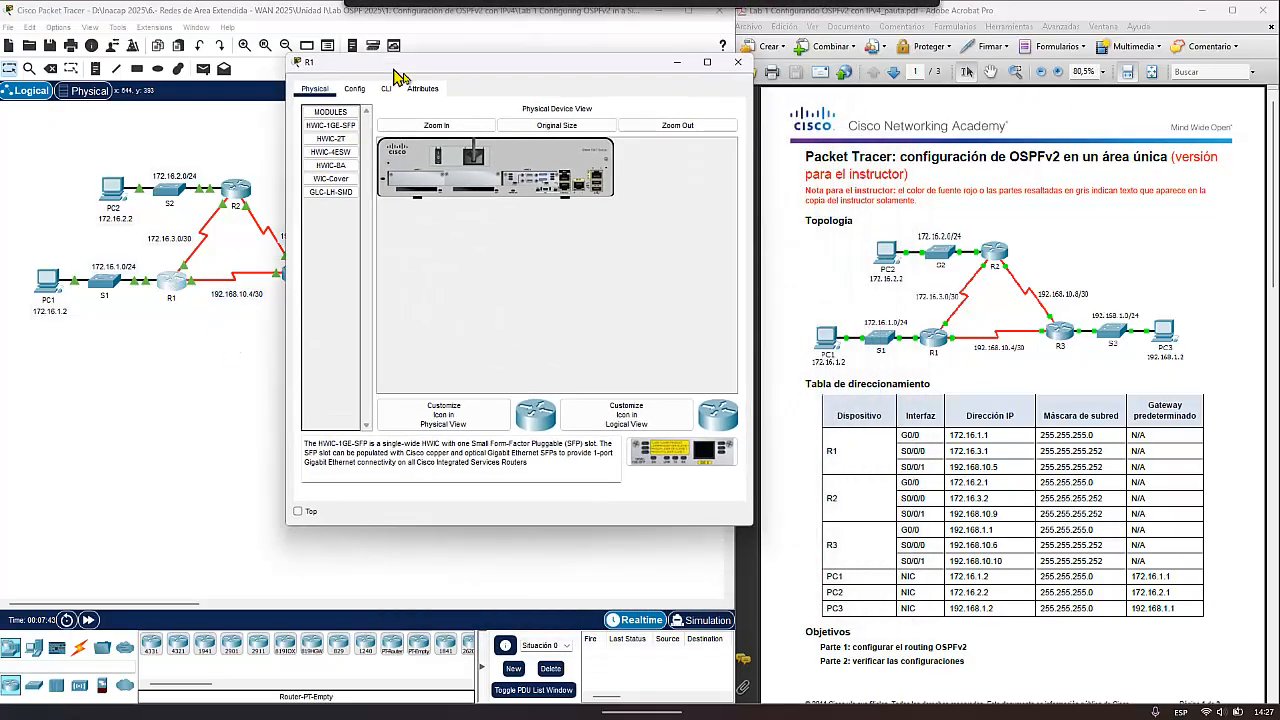
{"action": "left_click", "coordinate": [392, 90]}
{"action": "left_click", "coordinate": [516, 284]}
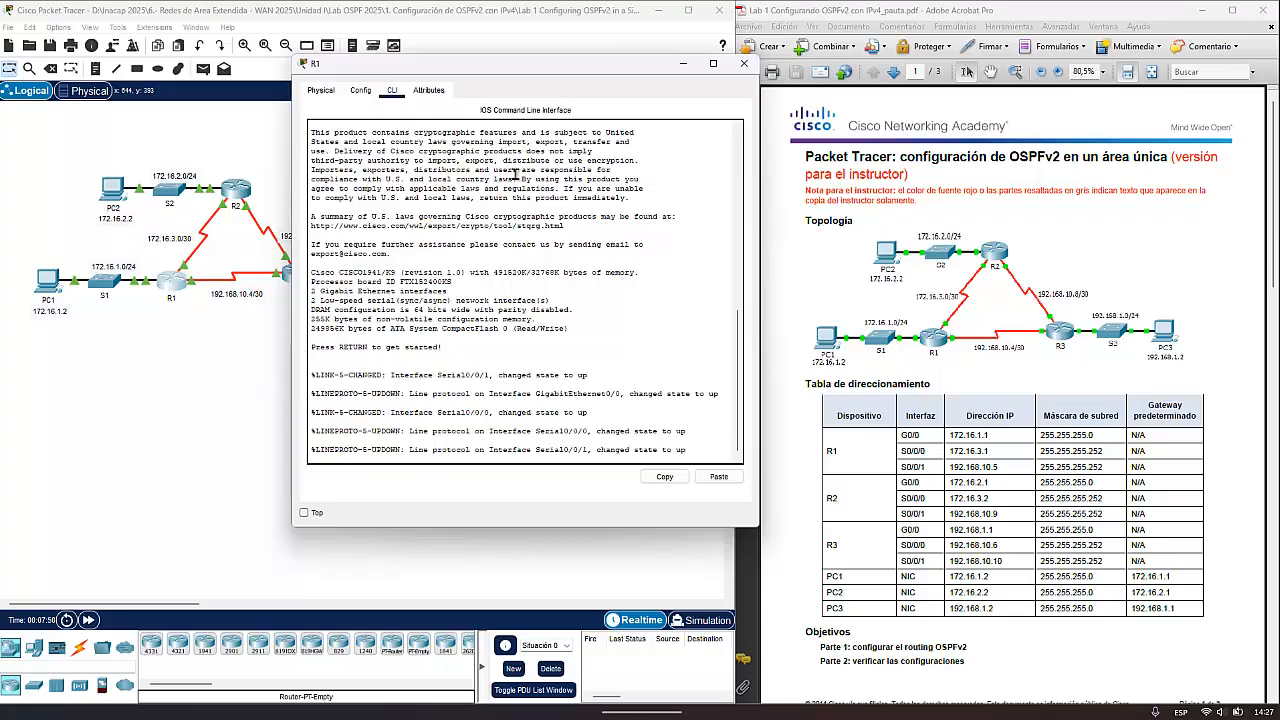
{"action": "left_click", "coordinate": [744, 64]}
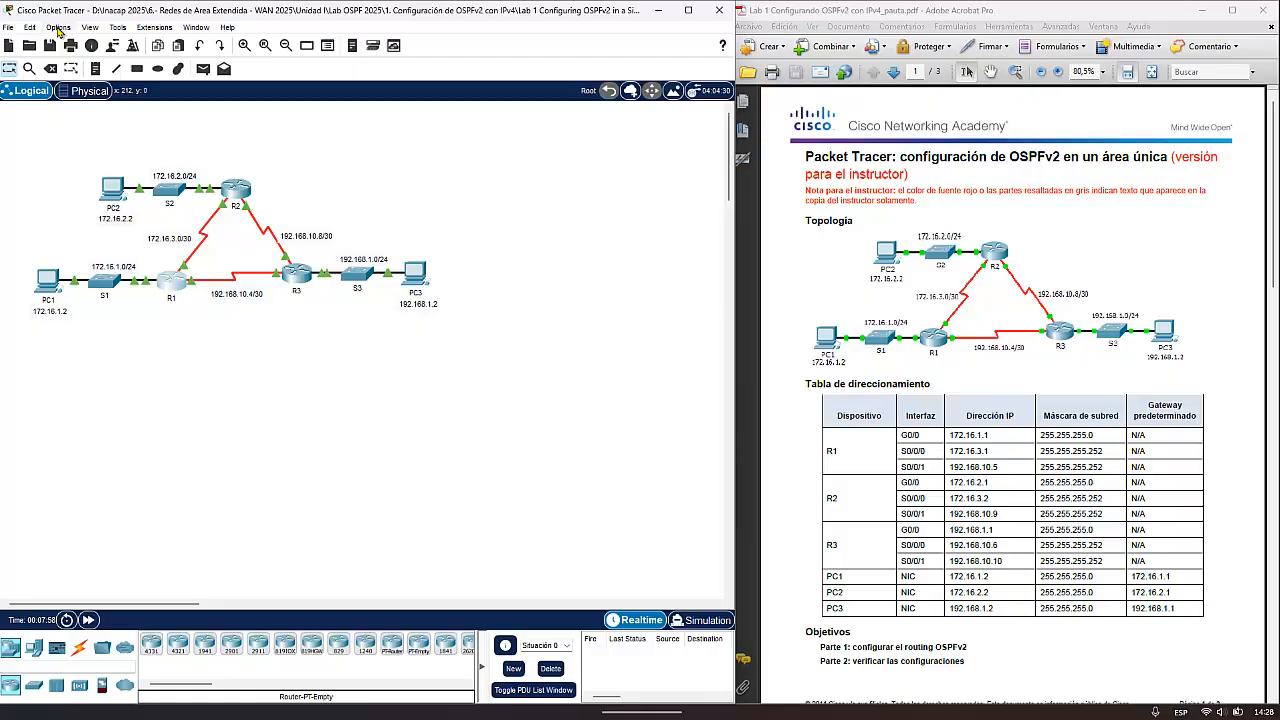
- Open the preferences, hide the device name labels, and keep device model labels off and mouse-over port labels on
{"action": "left_click", "coordinate": [63, 31]}
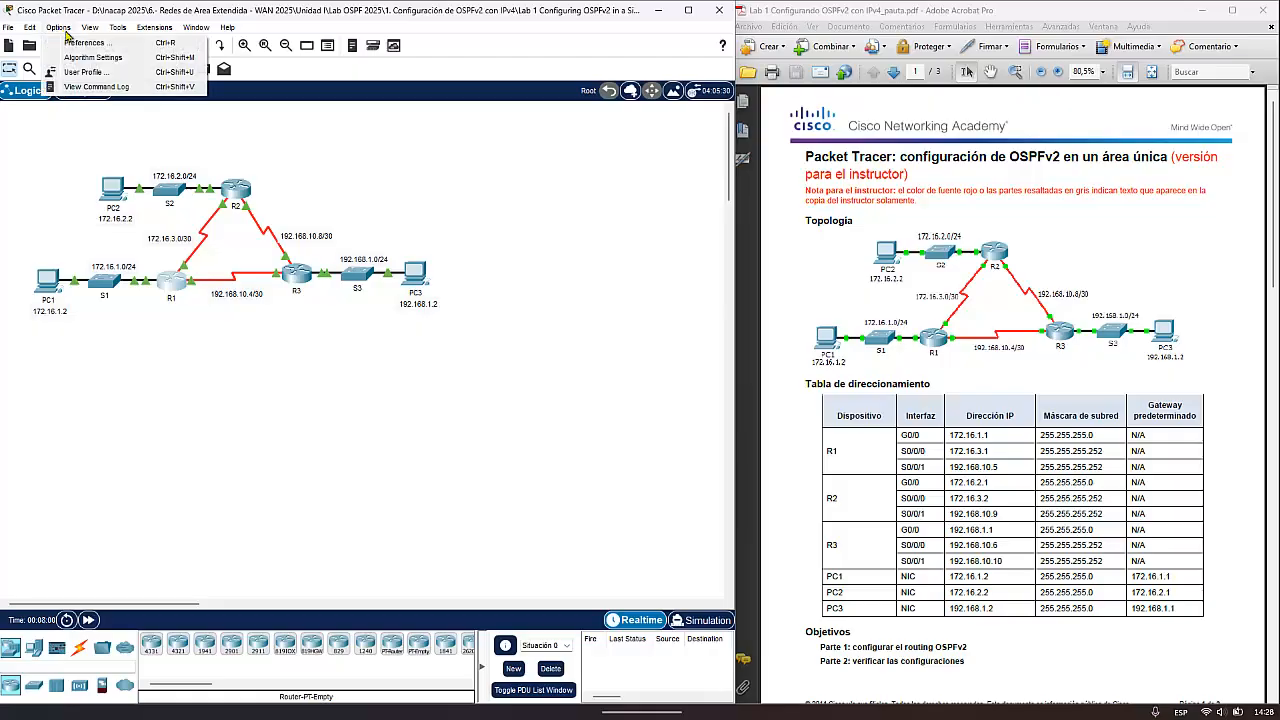
{"action": "left_click", "coordinate": [88, 43]}
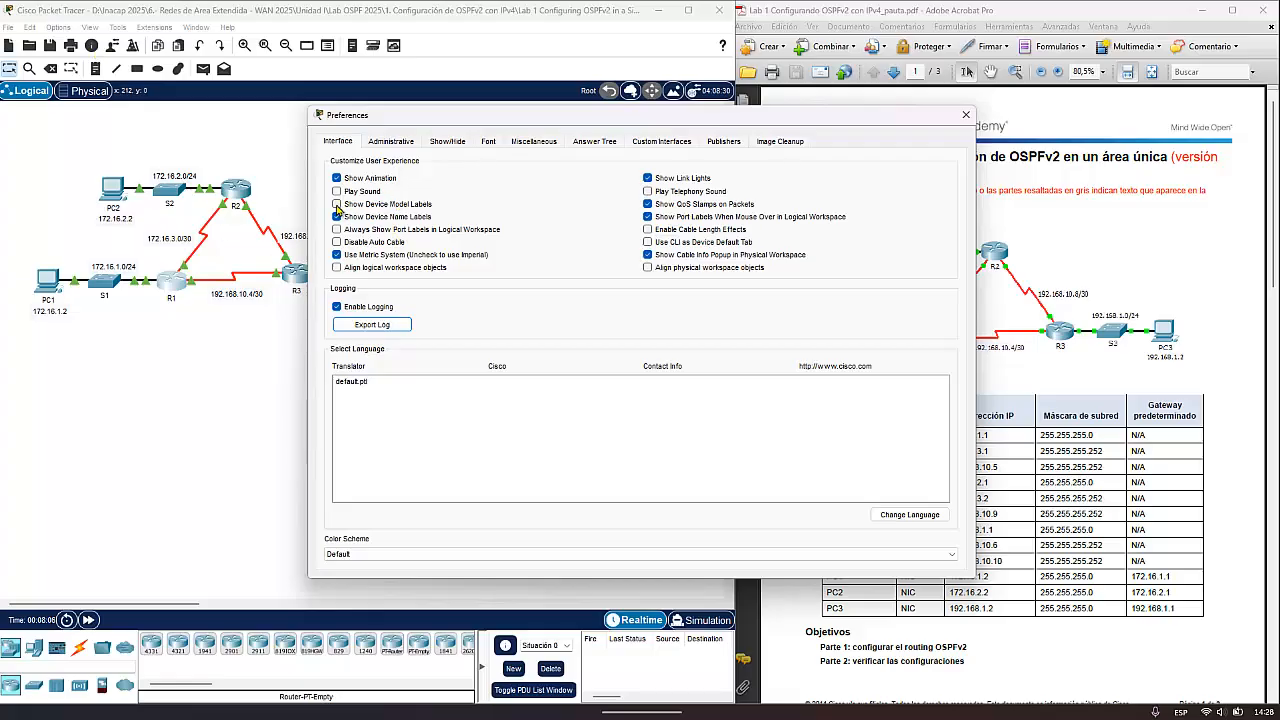
{"action": "left_click", "coordinate": [337, 204]}
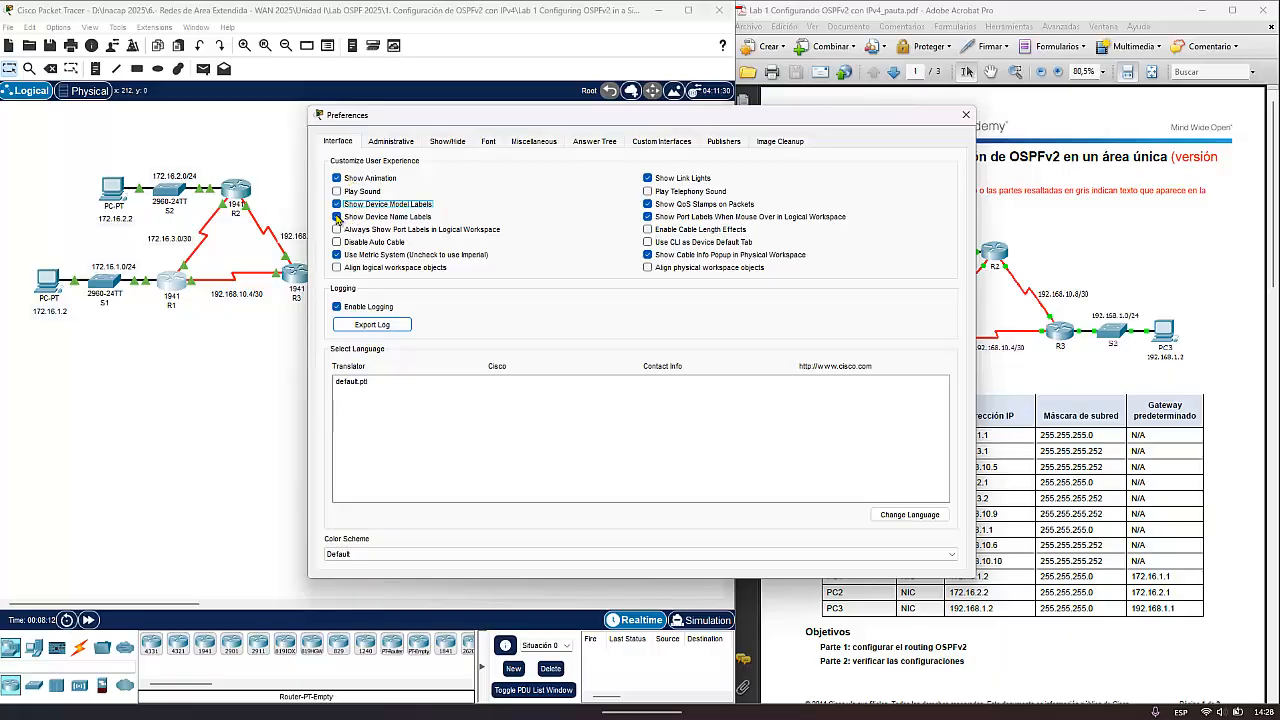
{"action": "left_click", "coordinate": [337, 217]}
{"action": "left_click", "coordinate": [344, 205]}
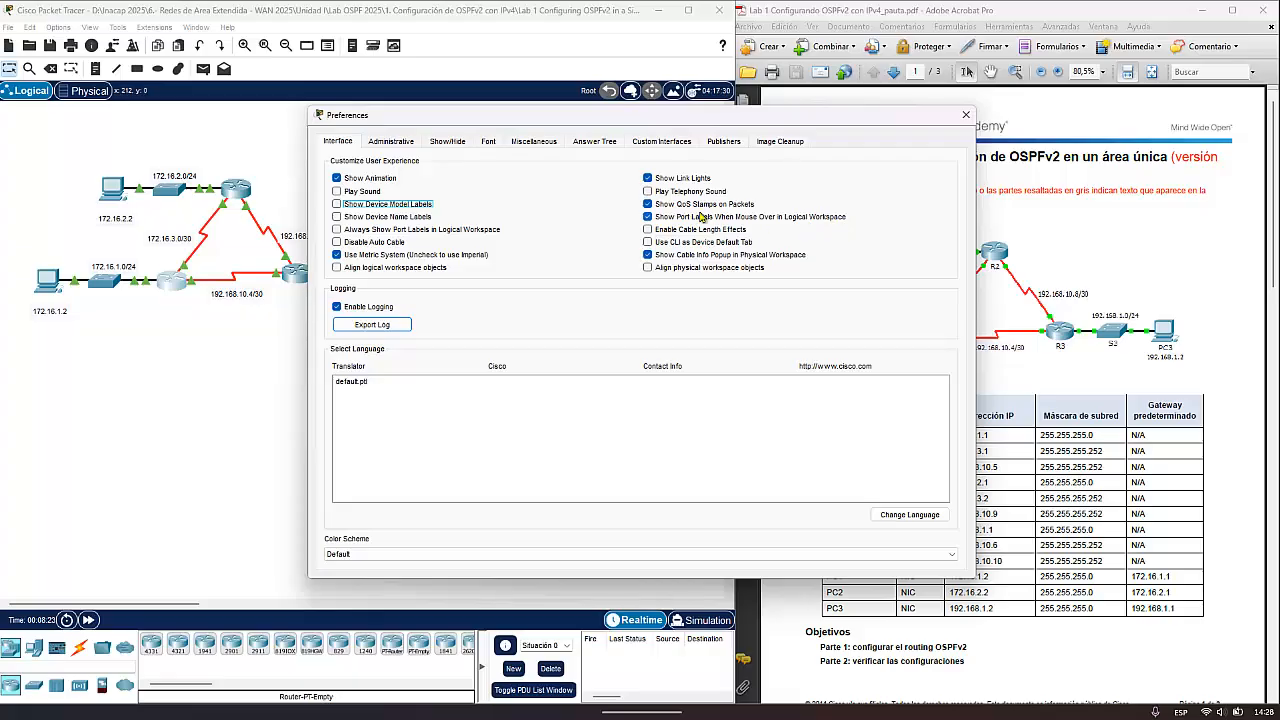
{"action": "left_click", "coordinate": [649, 218]}
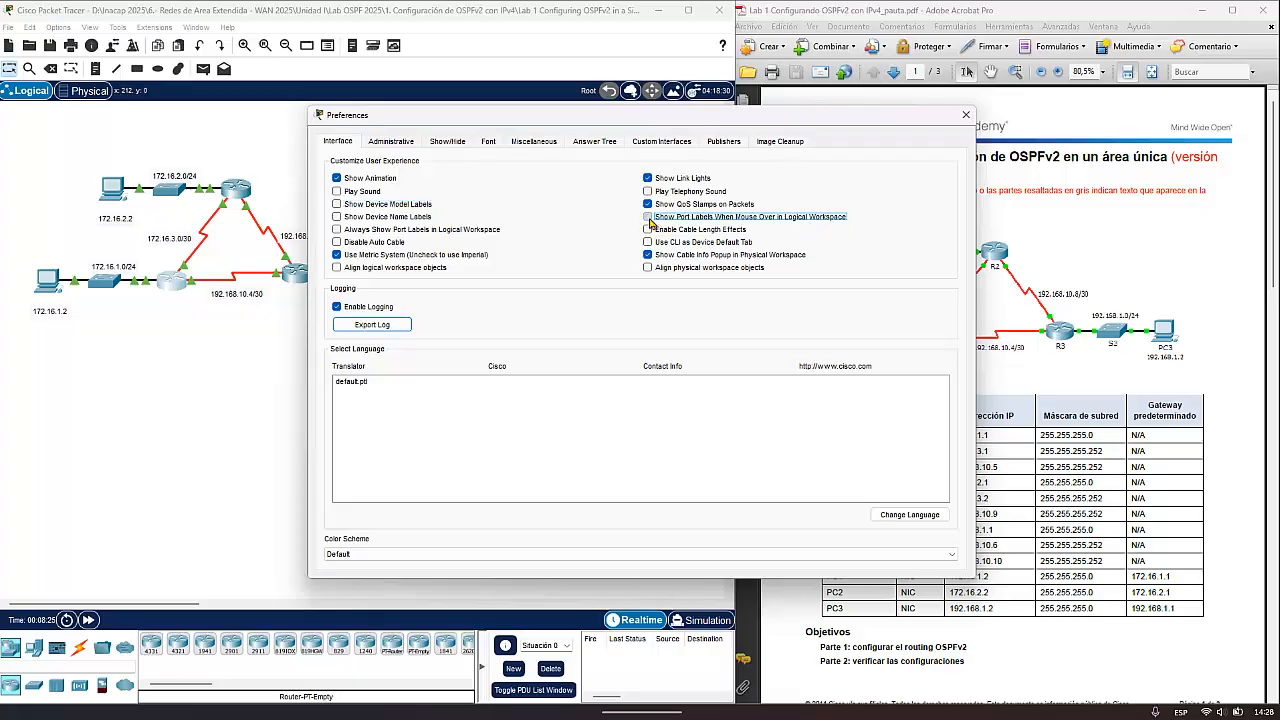
{"action": "left_click", "coordinate": [648, 217]}
- Set the CLI font size to 20, apply the change, and close the preferences
{"action": "left_click", "coordinate": [488, 142]}
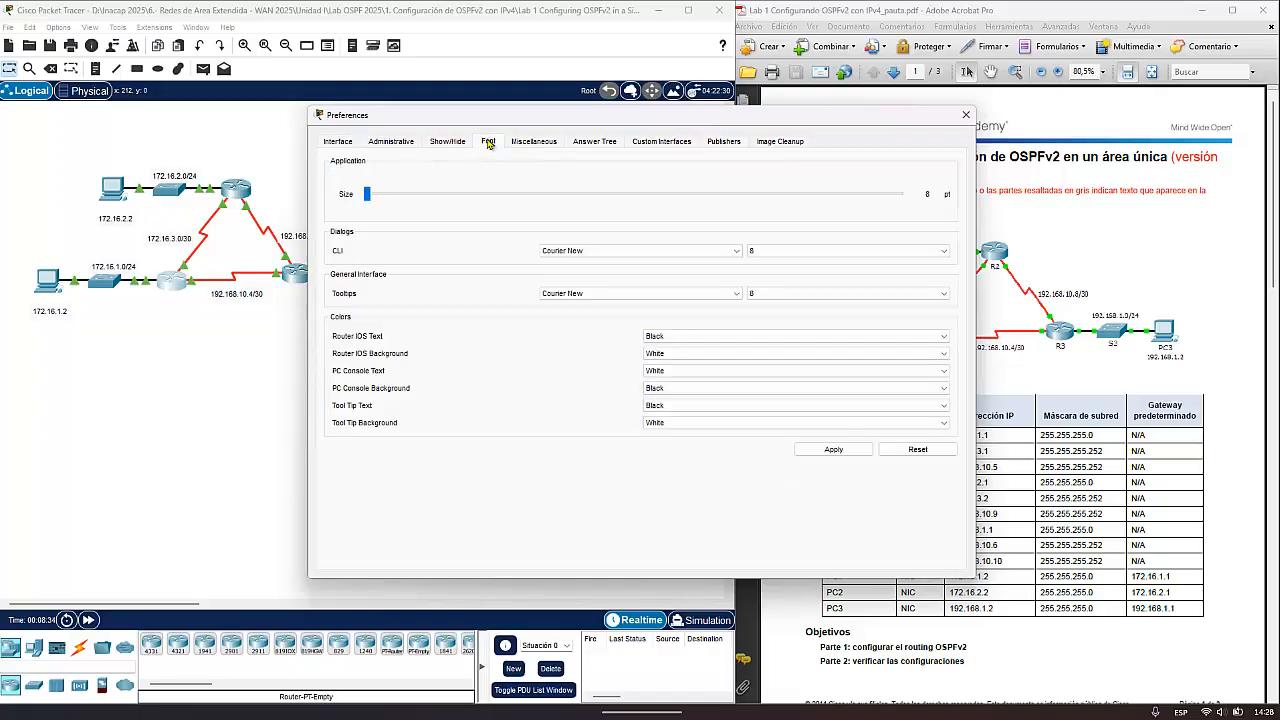
{"action": "left_click", "coordinate": [810, 256]}
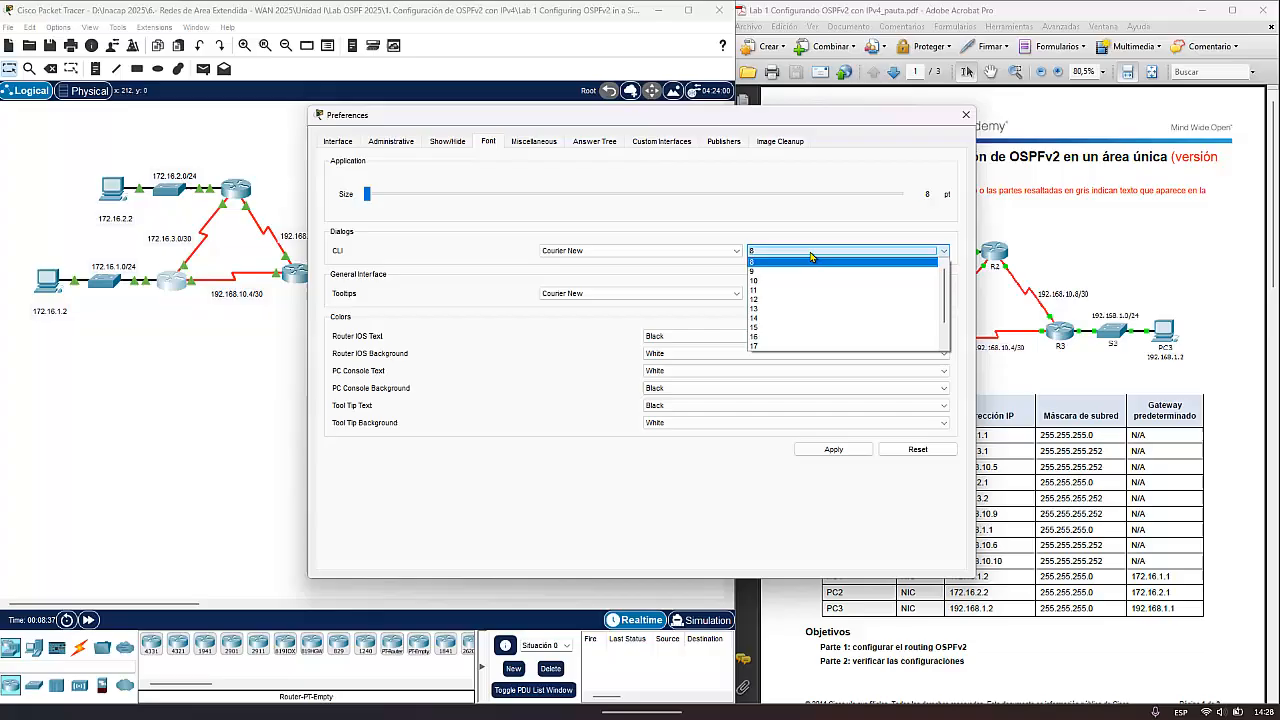
{"action": "scroll", "coordinate": [812, 335], "scroll_direction": "down", "scroll_amount": 2}
{"action": "left_click", "coordinate": [812, 346]}
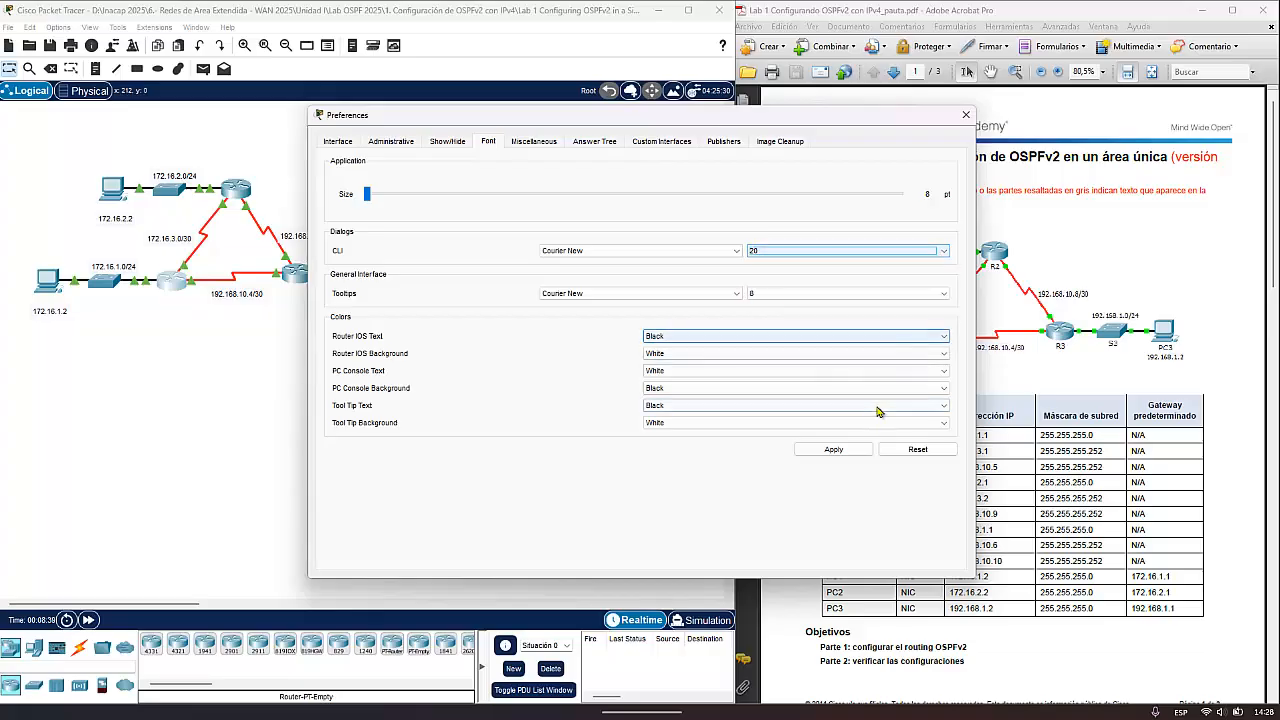
{"action": "left_click", "coordinate": [838, 452]}
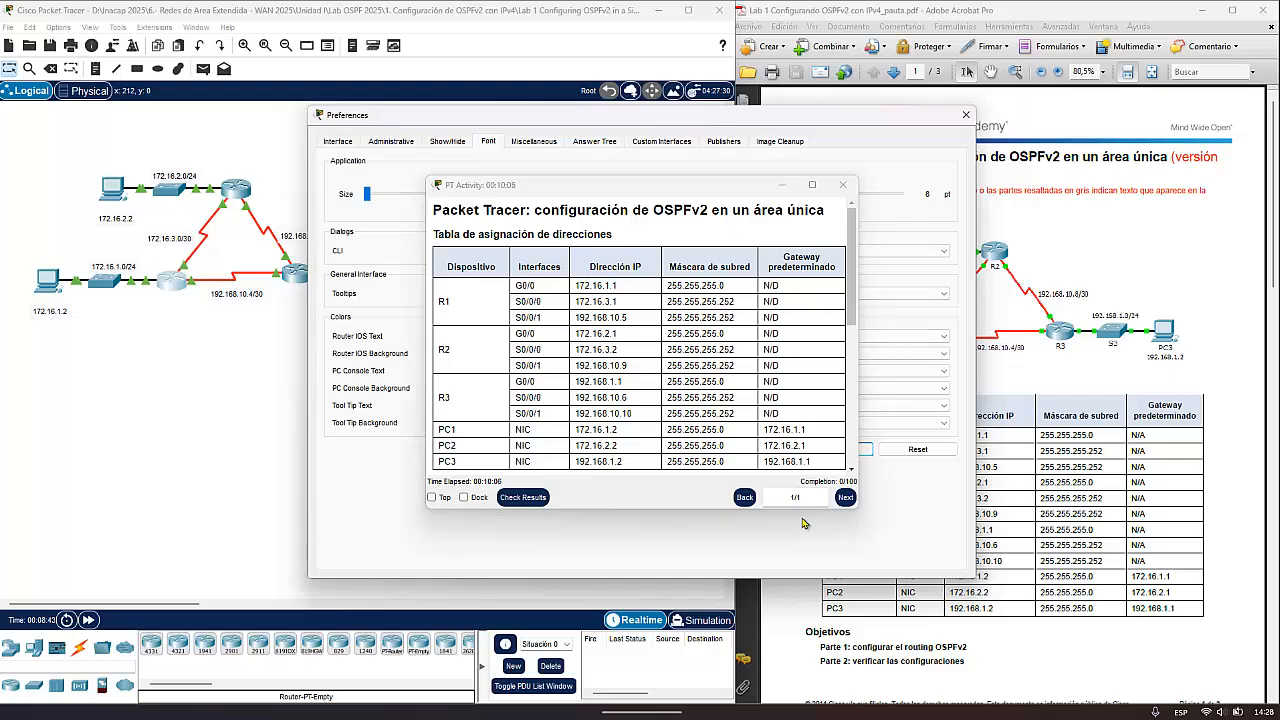
{"action": "left_click", "coordinate": [965, 115]}
- Reopen router R1's command-line interface, reposition its window beside the PDF's topology, and widen it
{"action": "left_click", "coordinate": [178, 278]}
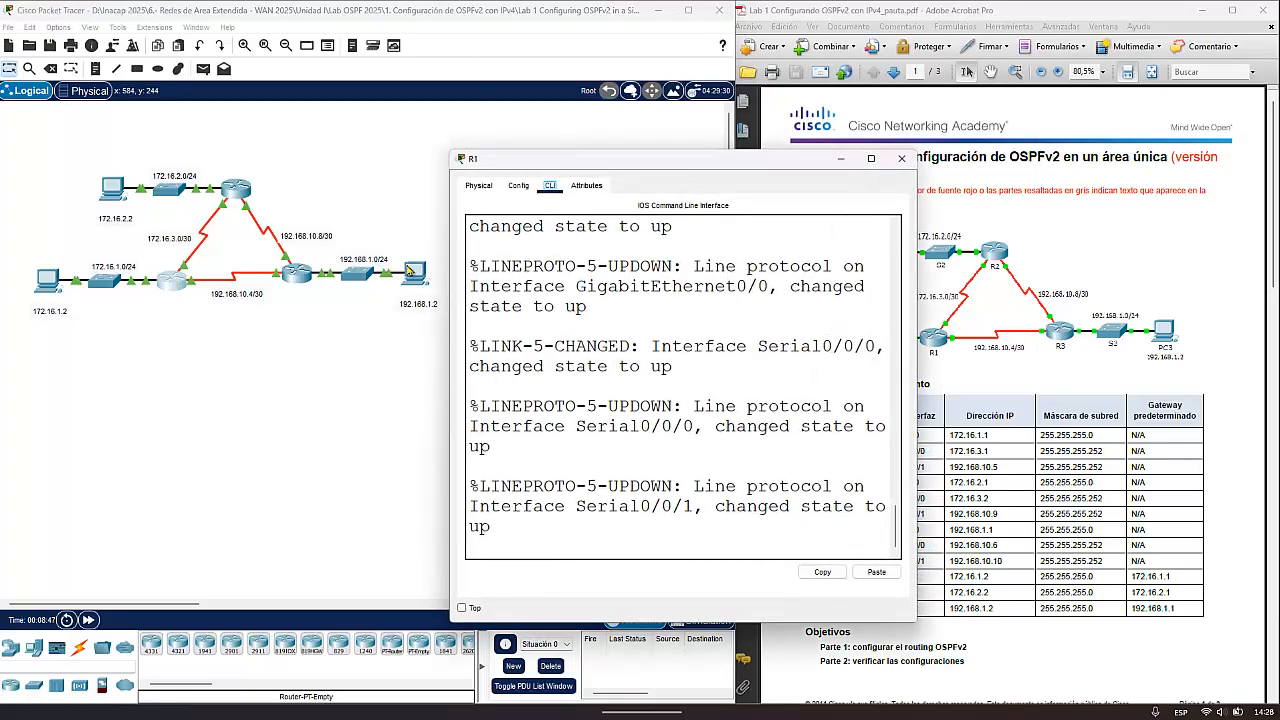
{"action": "left_click_drag", "start_coordinate": [640, 176], "coordinate": [429, 125]}
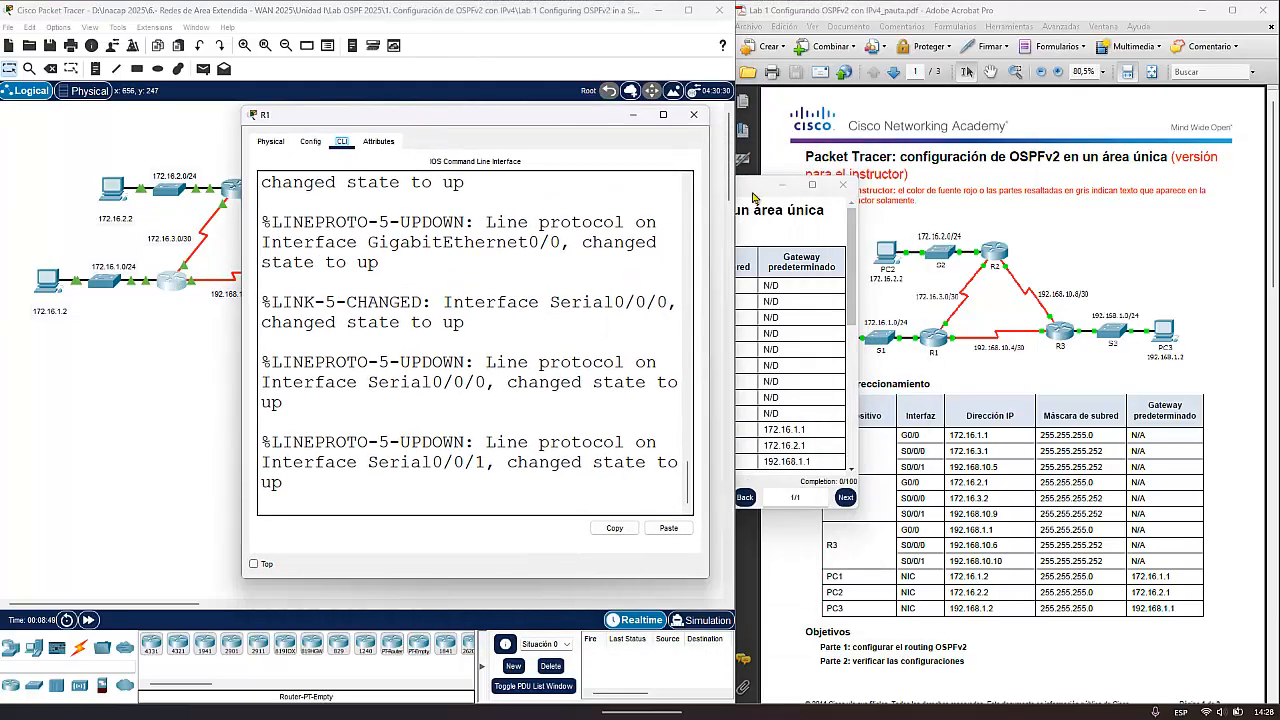
{"action": "left_click", "coordinate": [468, 402]}
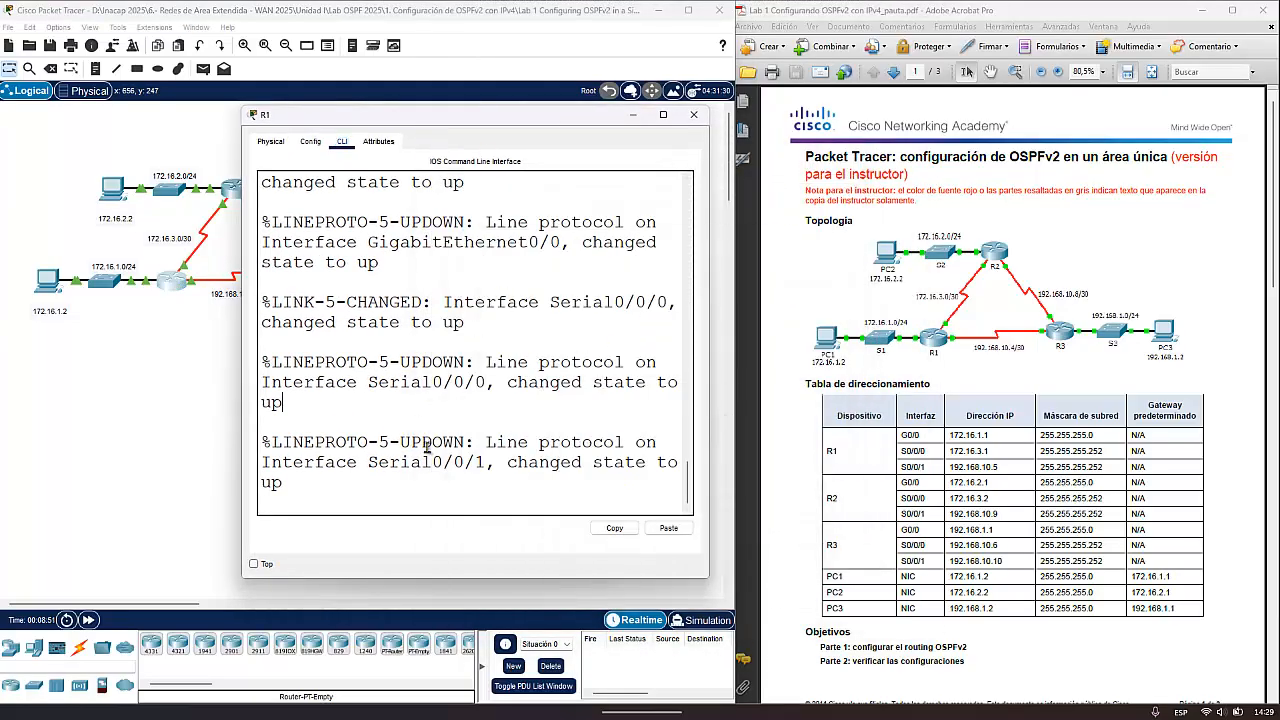
{"action": "left_click_drag", "start_coordinate": [712, 307], "coordinate": [800, 307]}
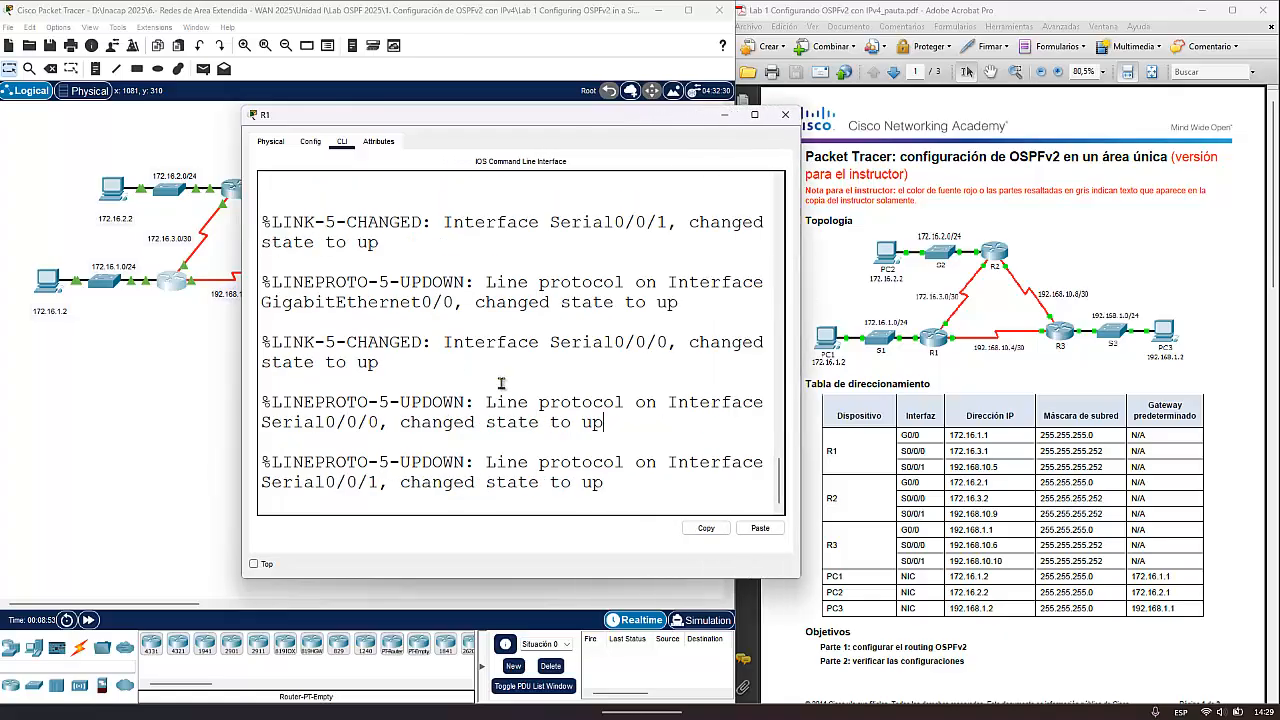
- Start the R1 console session and enter privileged EXEC mode with ena
{"action": "key", "text": "Return"}
{"action": "key", "text": "Return"}
{"action": "key", "text": "Return"}
{"action": "key", "text": "Return"}
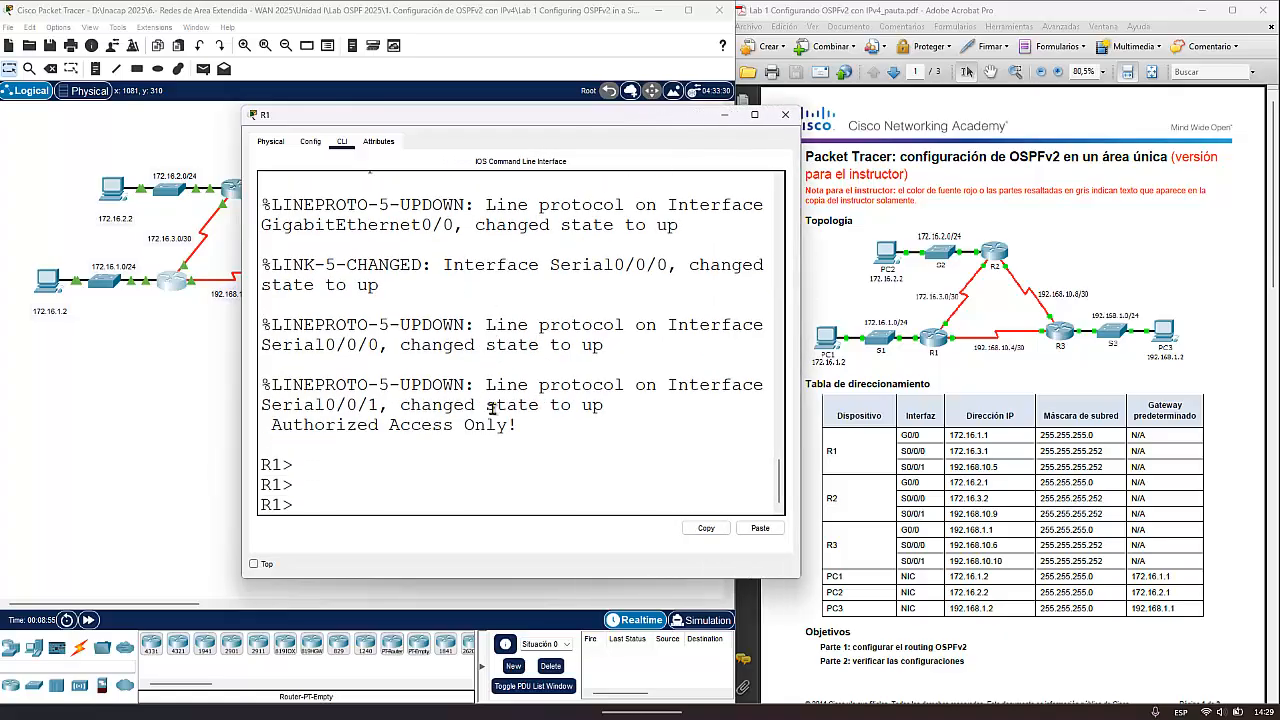
{"action": "type", "text": "en"}
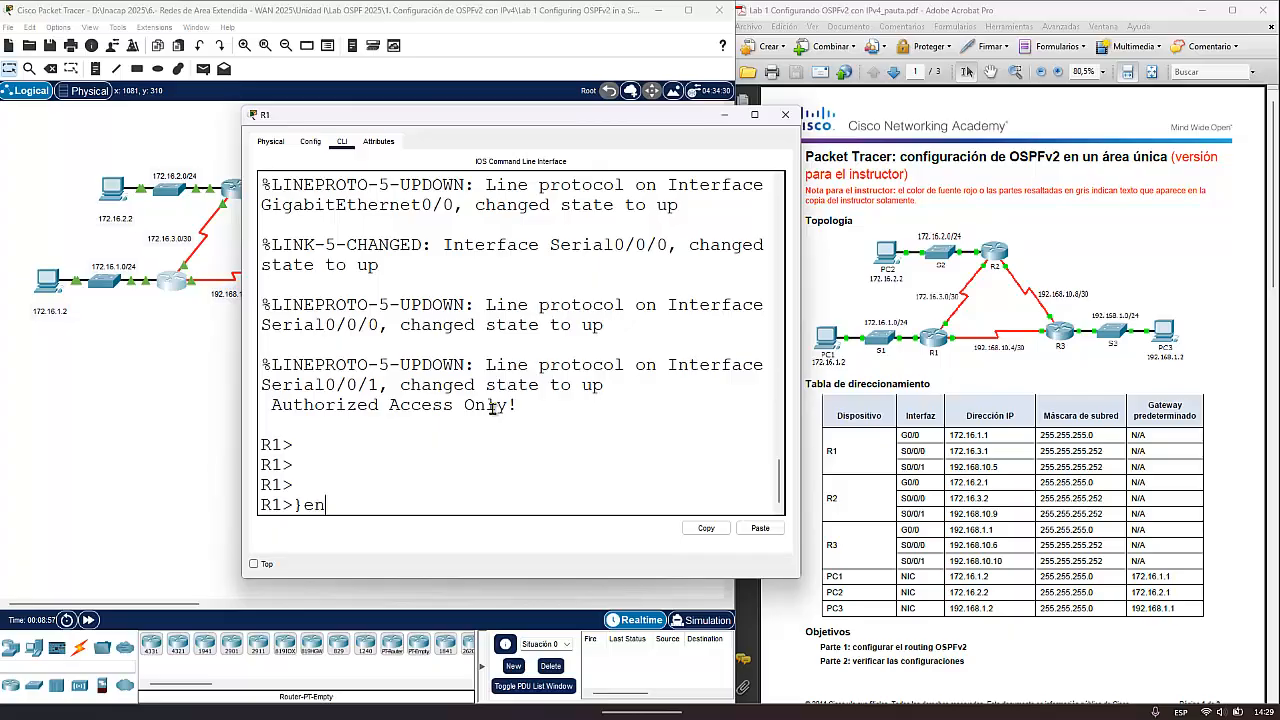
{"action": "key", "text": "BackSpace"}
{"action": "key", "text": "BackSpace"}
{"action": "key", "text": "BackSpace"}
{"action": "type", "text": "ena"}
{"action": "key", "text": "Return"}
- Display R1's running configuration with sh run and examine the GigabitEthernet0/0 address settings
{"action": "type", "text": "sh run"}
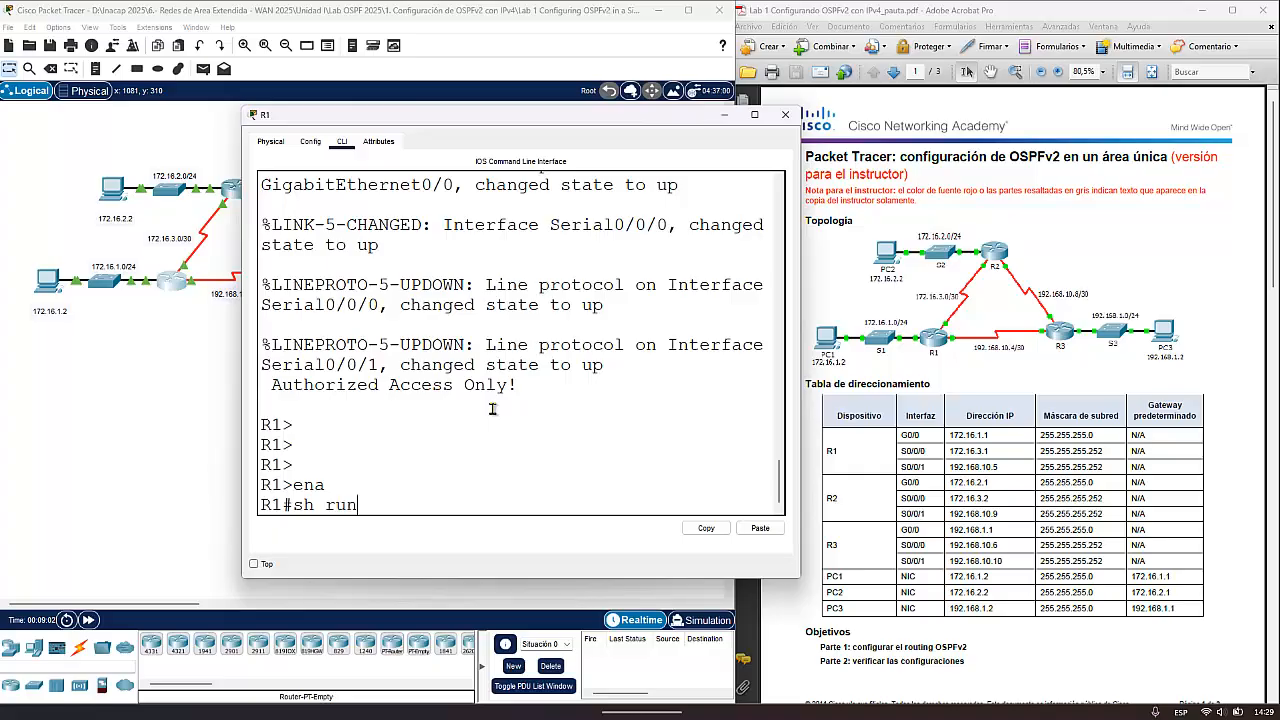
{"action": "key", "text": "Return"}
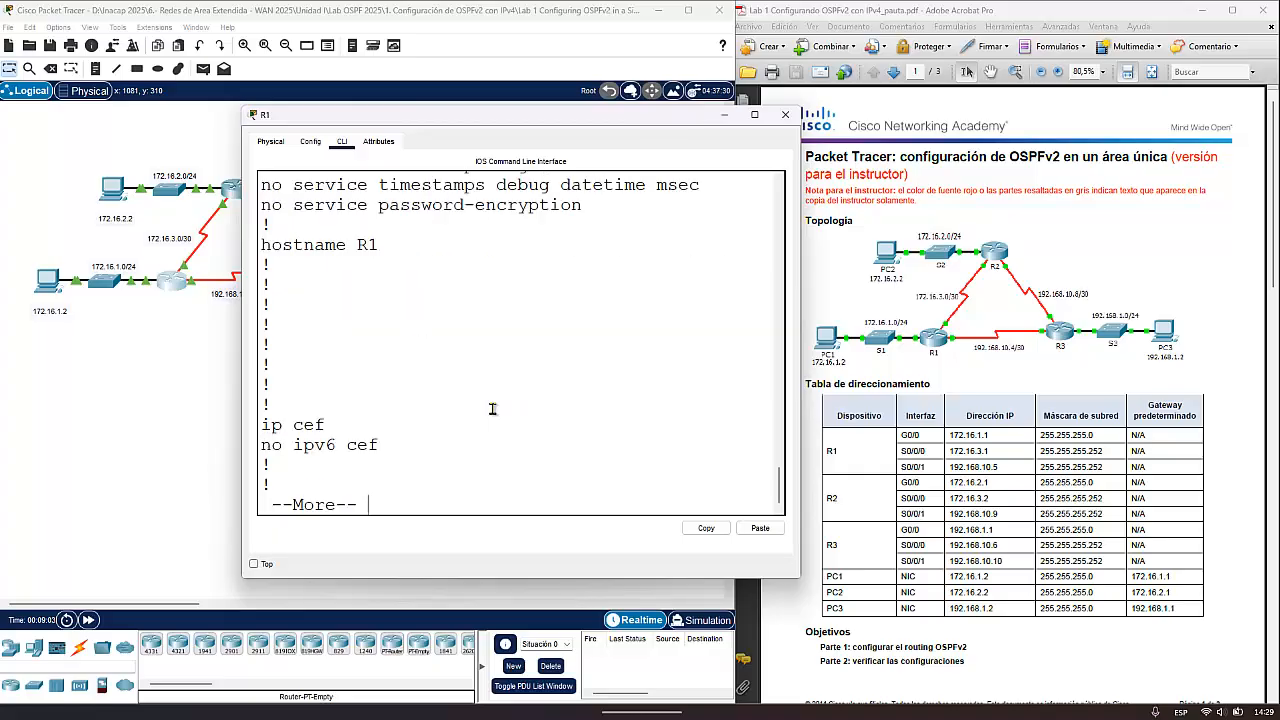
{"action": "key", "text": "space"}
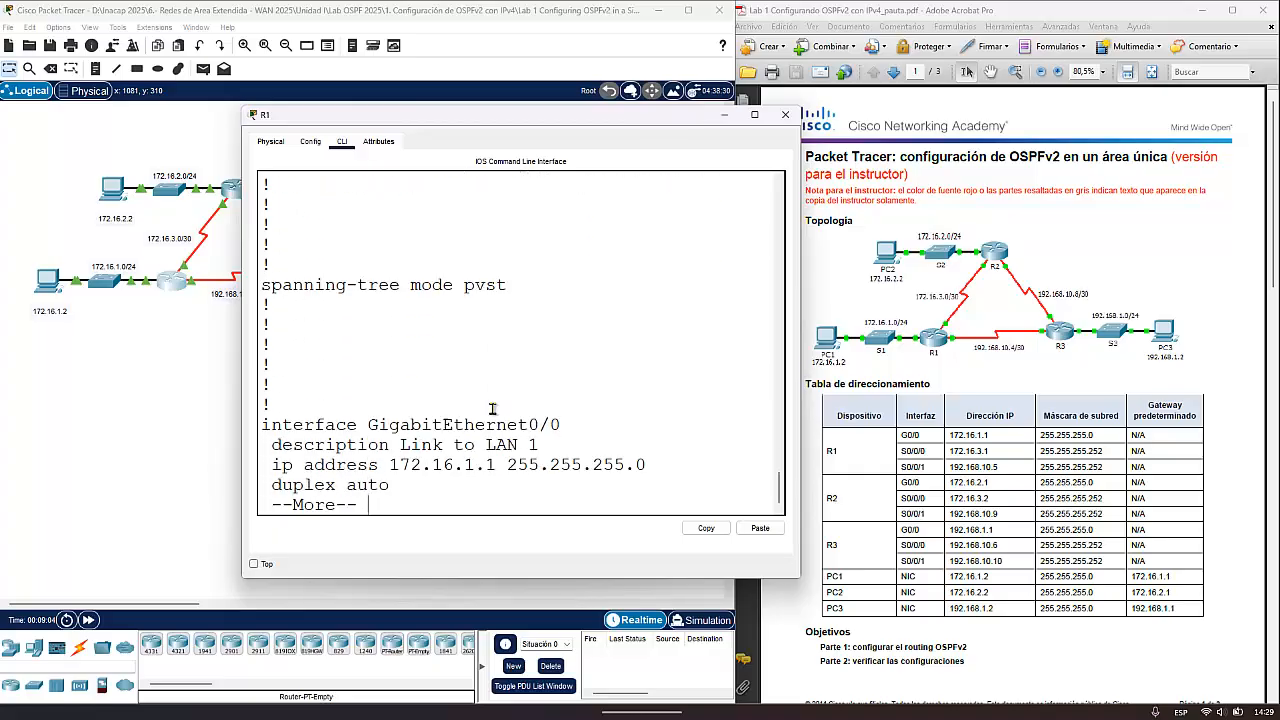
{"action": "key", "text": "Return"}
{"action": "key", "text": "Return"}
{"action": "key", "text": "Return"}
{"action": "key", "text": "Return"}
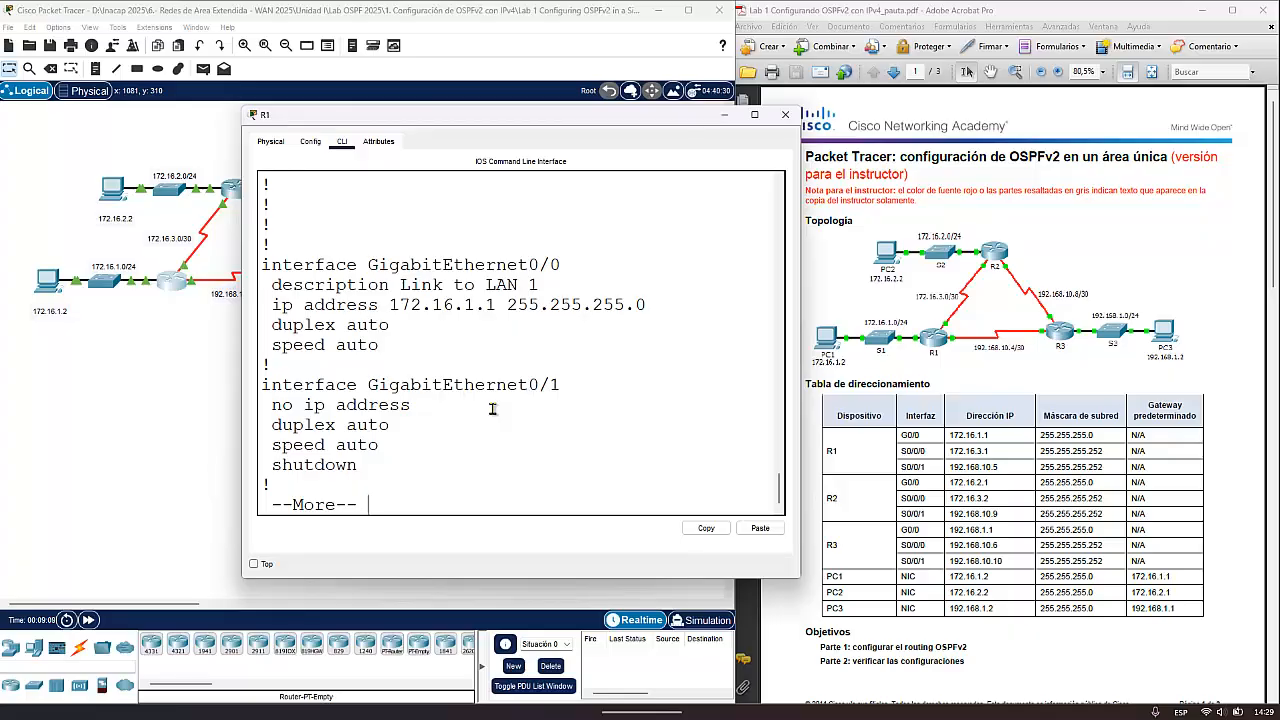
{"action": "left_click_drag", "start_coordinate": [395, 344], "coordinate": [262, 266]}
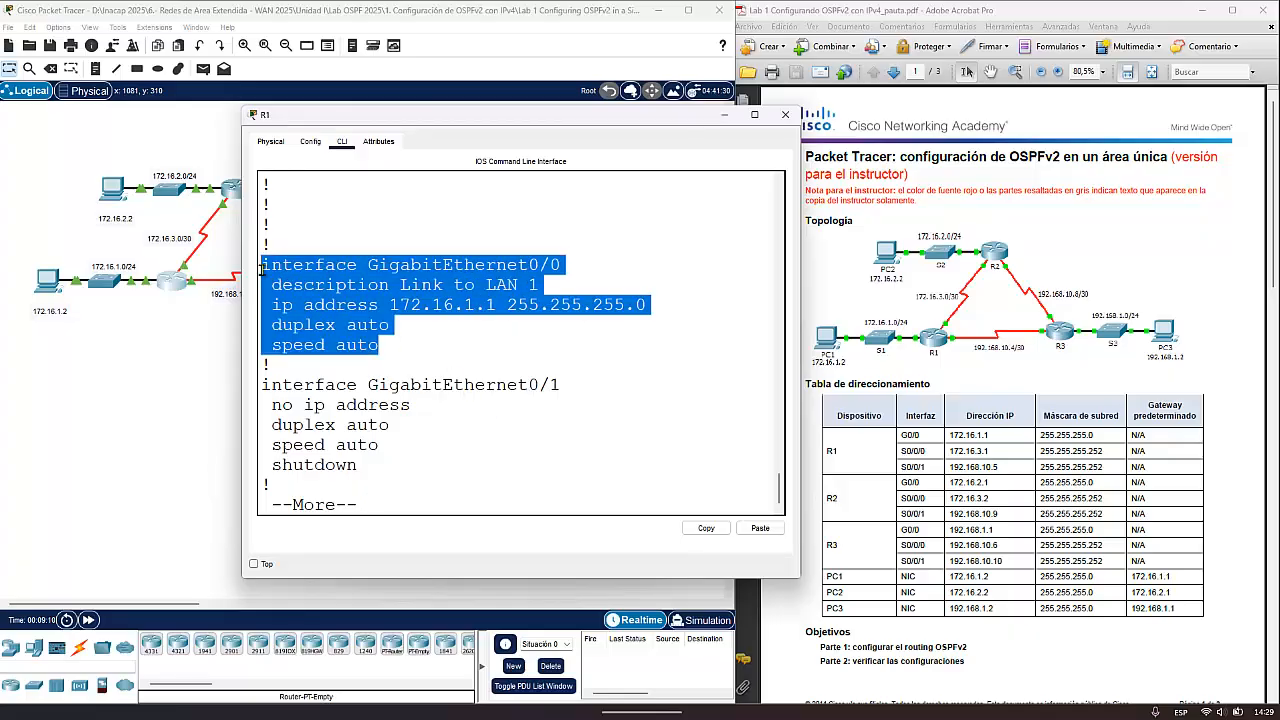
{"action": "left_click", "coordinate": [398, 327]}
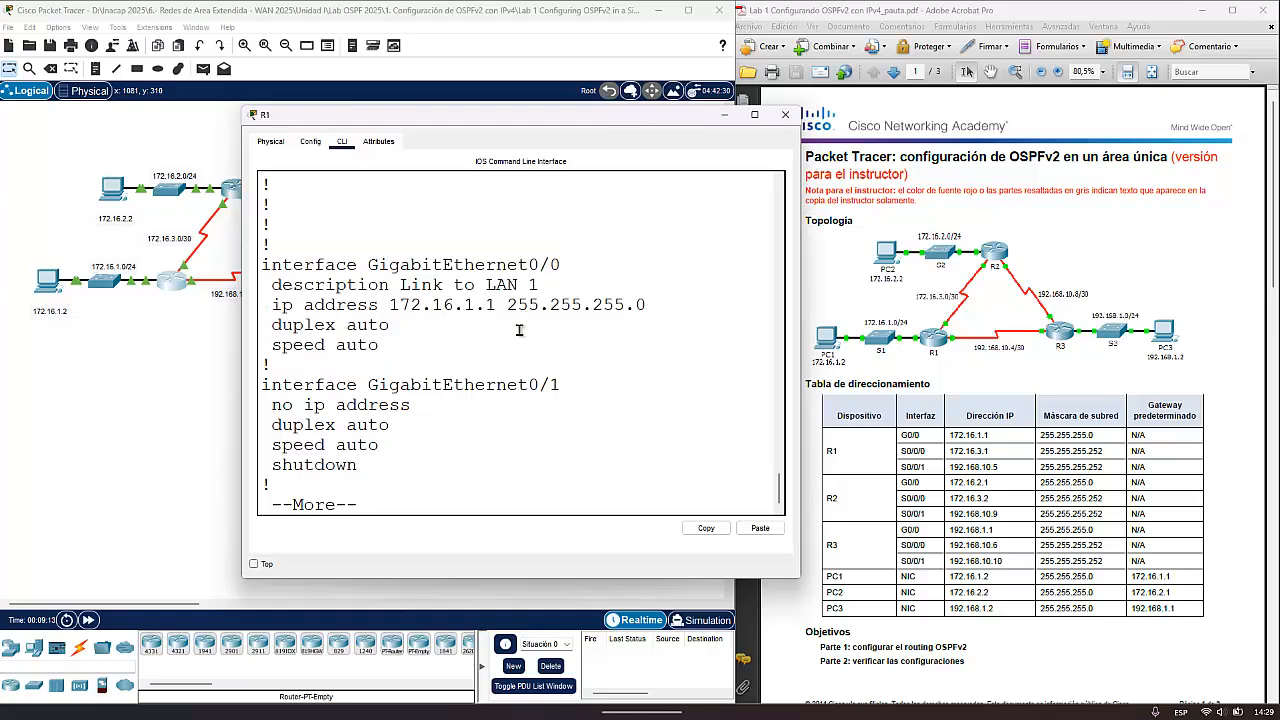
{"action": "left_click_drag", "start_coordinate": [497, 305], "coordinate": [485, 305]}
{"action": "left_click", "coordinate": [462, 349]}
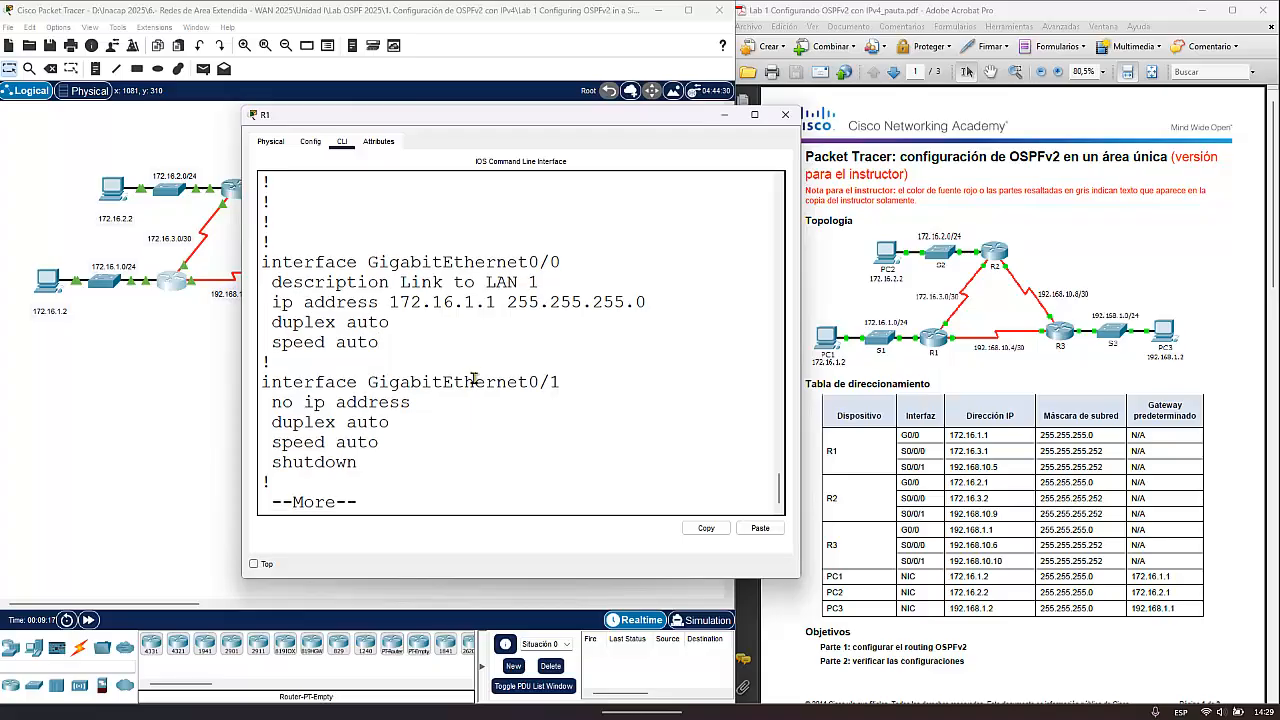
- Examine the Serial0/0/0 and Serial0/0/1 descriptions and IP addresses, then go through to the end of R1's running configuration
{"action": "key", "text": "space"}
{"action": "scroll", "coordinate": [505, 312], "scroll_direction": "up", "scroll_amount": 4}
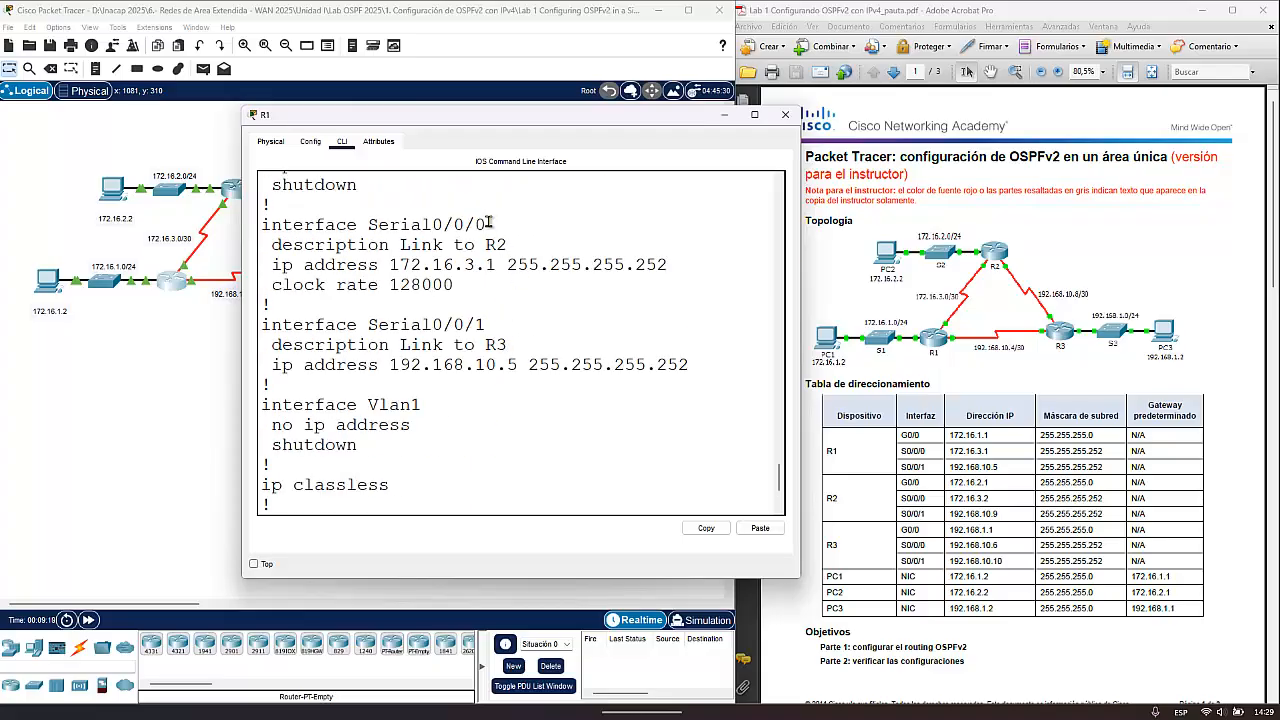
{"action": "left_click_drag", "start_coordinate": [490, 222], "coordinate": [432, 224]}
{"action": "left_click_drag", "start_coordinate": [490, 325], "coordinate": [447, 325]}
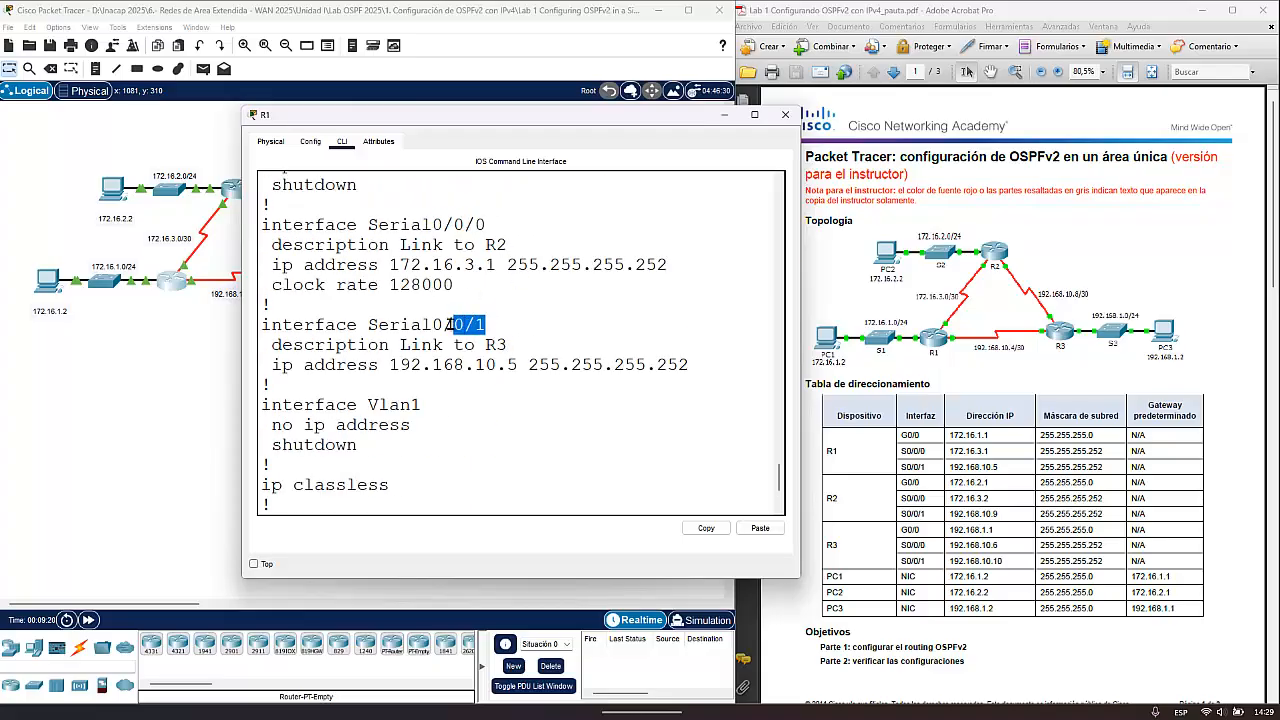
{"action": "left_click_drag", "start_coordinate": [668, 265], "coordinate": [276, 265]}
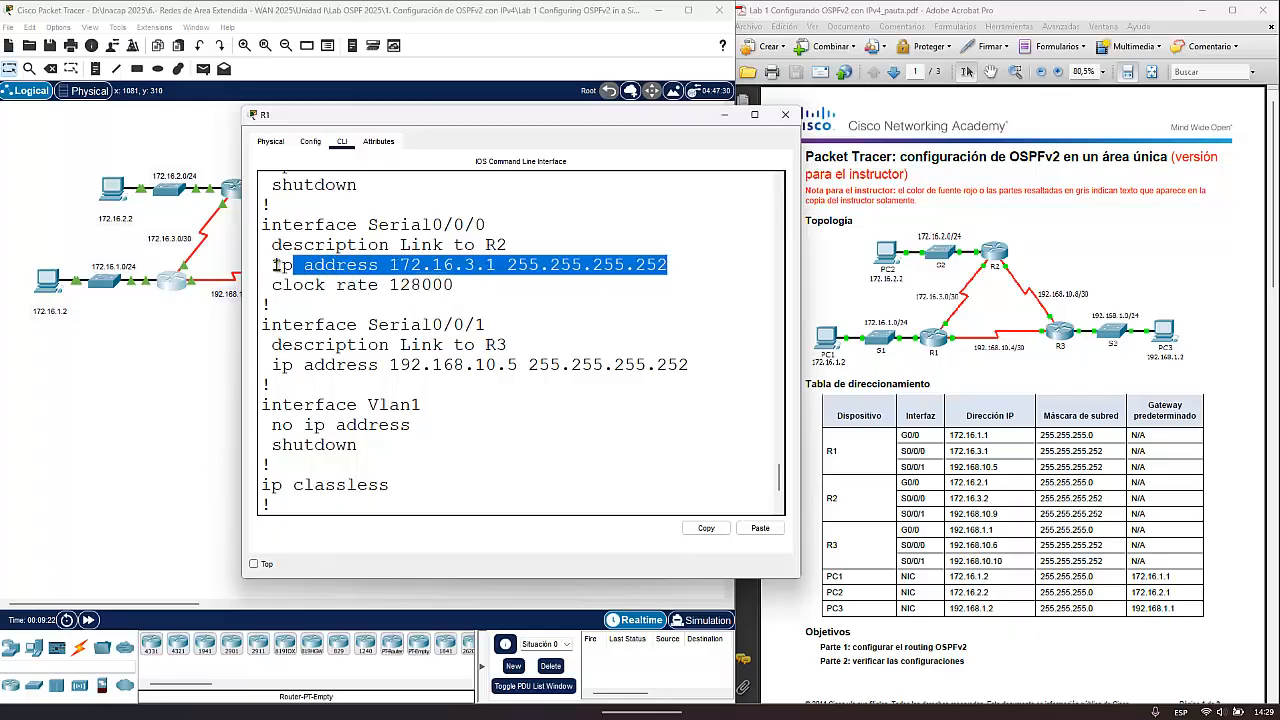
{"action": "left_click_drag", "start_coordinate": [692, 366], "coordinate": [262, 350]}
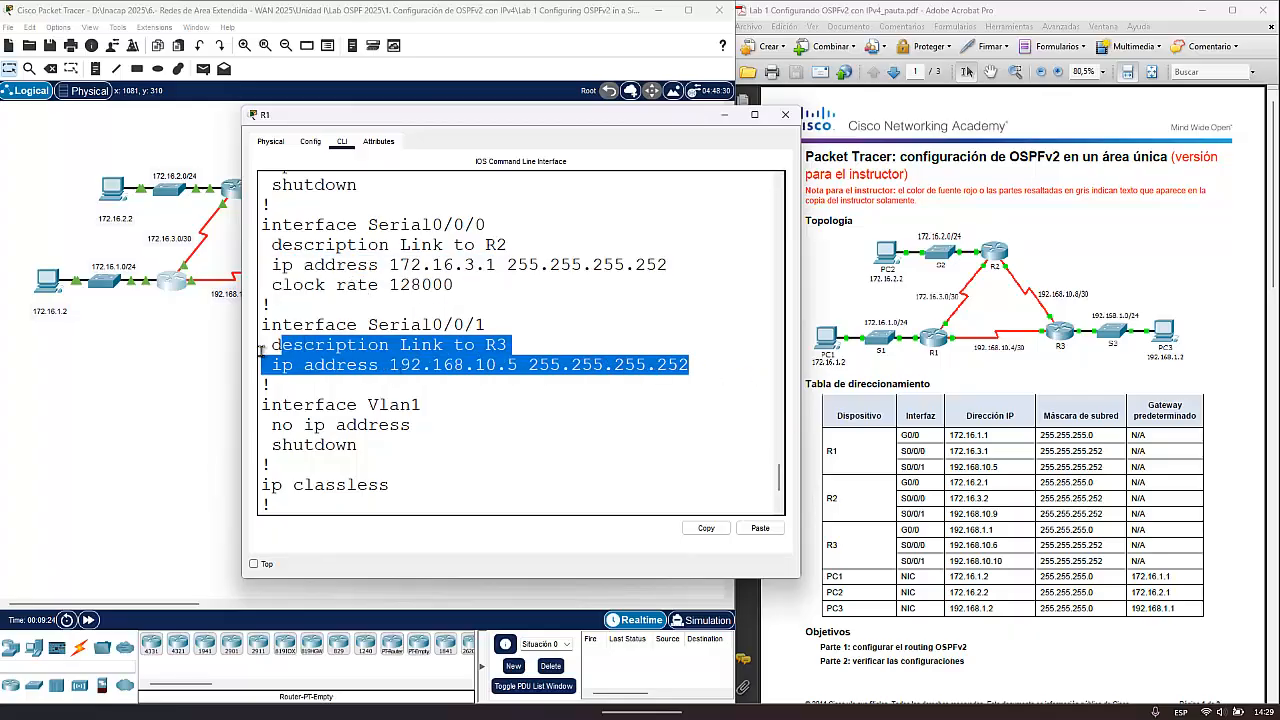
{"action": "left_click", "coordinate": [371, 426]}
{"action": "scroll", "coordinate": [434, 420], "scroll_direction": "down", "scroll_amount": 4}
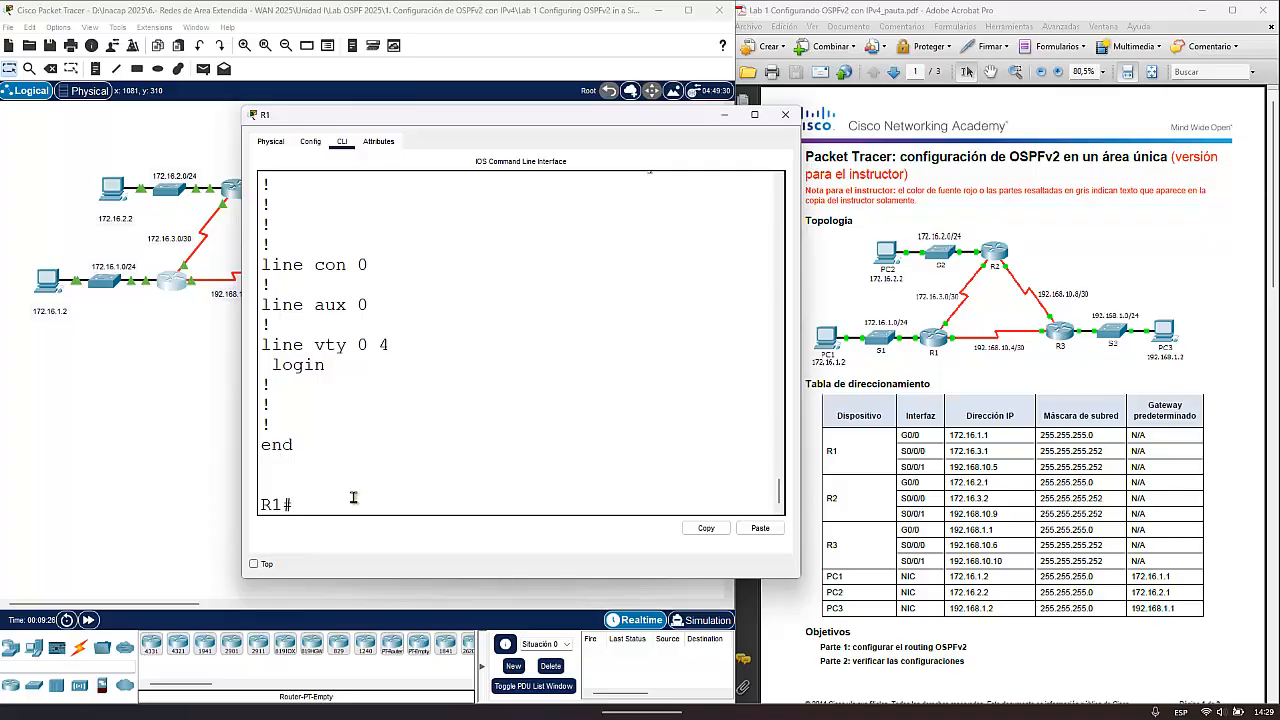
- Enter global configuration mode on R1 with config t
{"action": "left_click", "coordinate": [436, 471]}
{"action": "type", "text": "config t"}
{"action": "key", "text": "Return"}
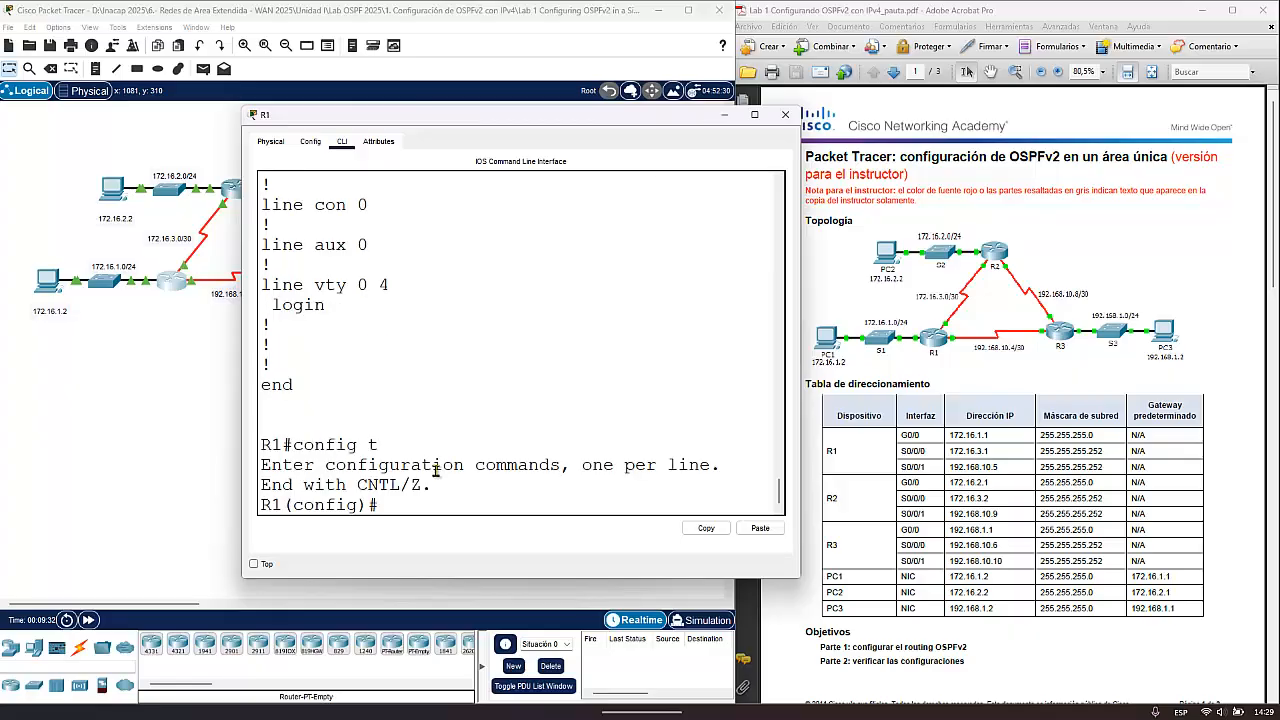
- Switch to the lab PDF in Adobe Acrobat and review the OSPF process ID, router ID, network address and passive LAN interface requirements
{"action": "left_click", "coordinate": [1106, 254]}
{"action": "scroll", "coordinate": [1089, 400], "scroll_direction": "down", "scroll_amount": 8}
{"action": "scroll", "coordinate": [1090, 452], "scroll_direction": "down", "scroll_amount": 8}
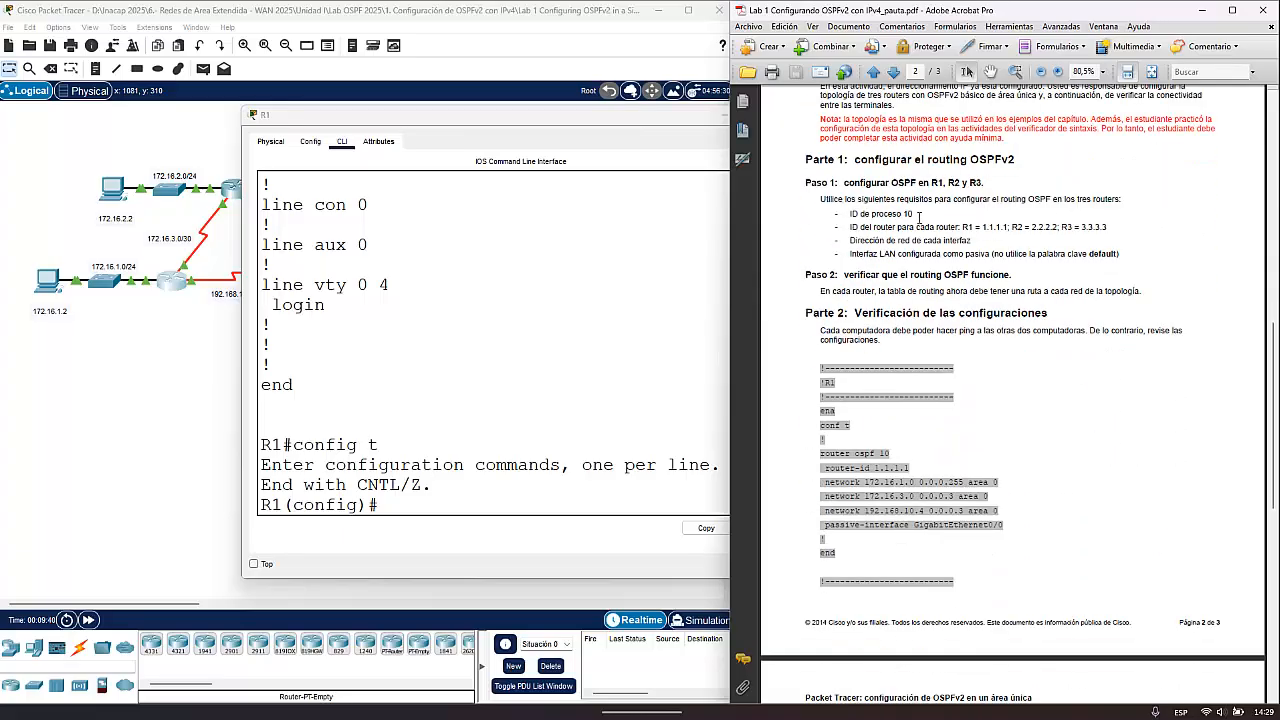
{"action": "left_click_drag", "start_coordinate": [914, 213], "coordinate": [970, 232]}
{"action": "left_click", "coordinate": [1010, 228]}
{"action": "left_click_drag", "start_coordinate": [970, 240], "coordinate": [853, 256]}
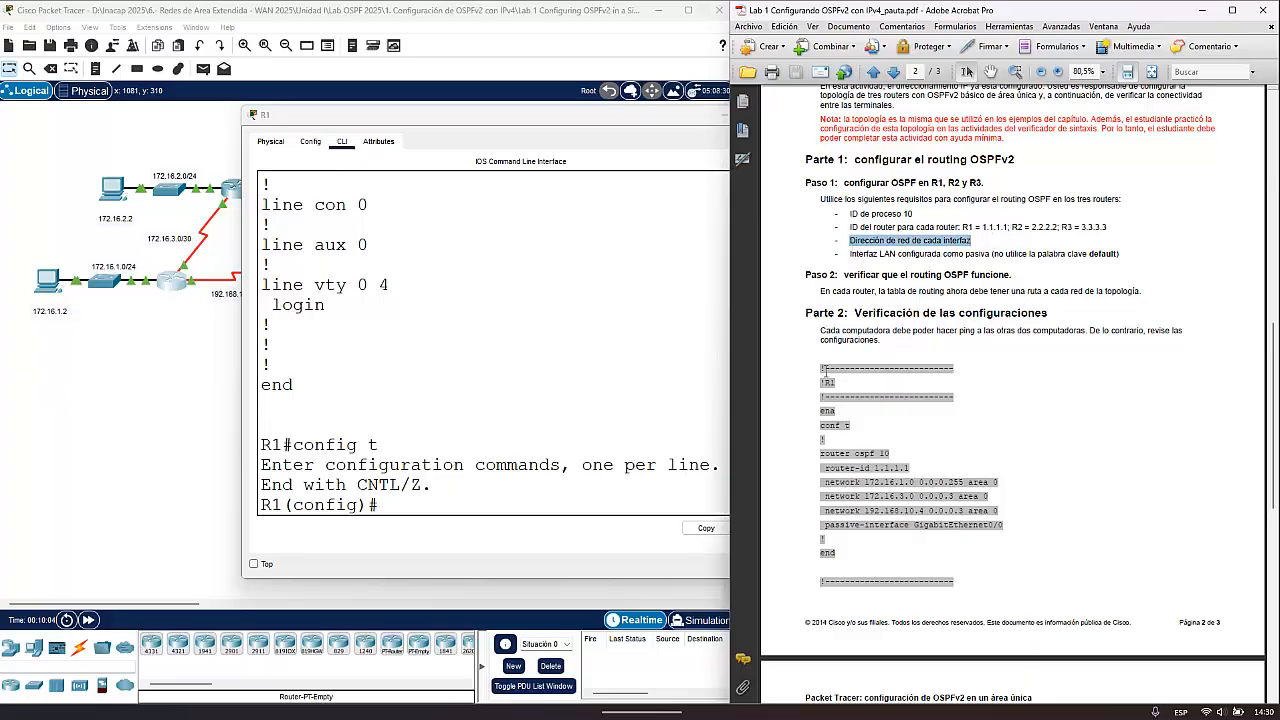
{"action": "left_click", "coordinate": [1005, 258]}
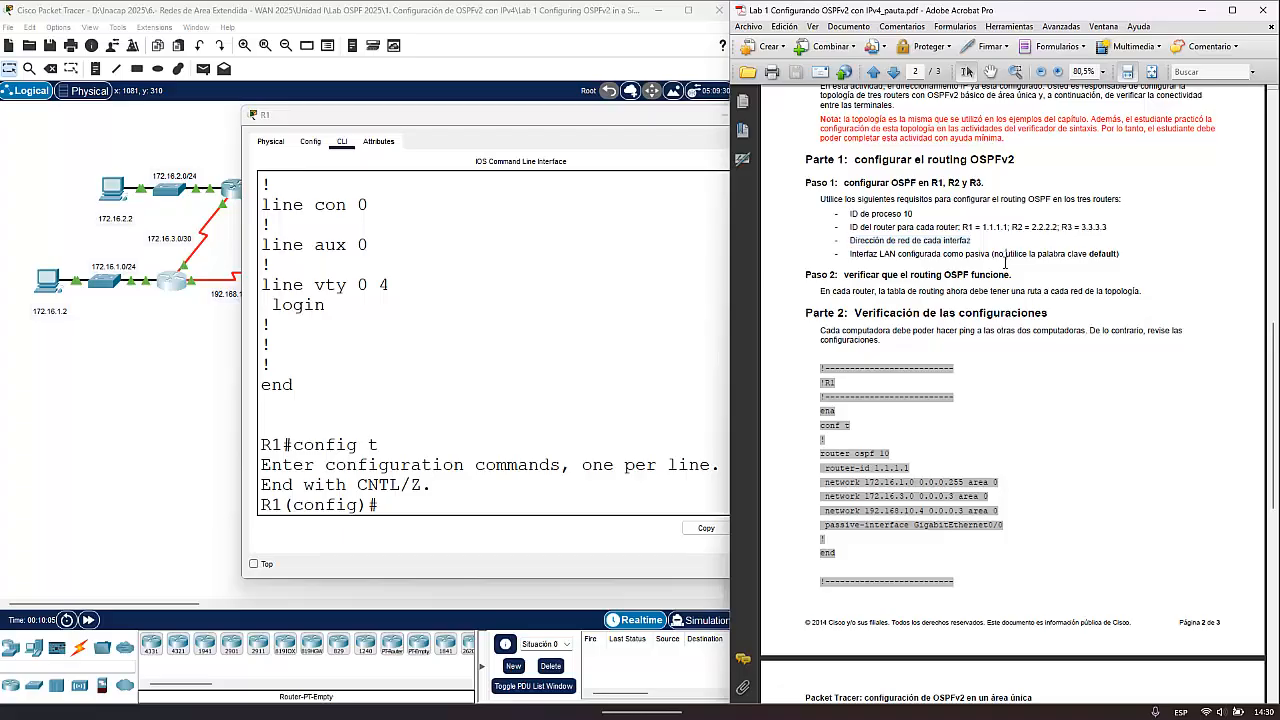
- Highlight the passive LAN interface requirement in the lab guide and bring the network topology back into view in Packet Tracer
{"action": "left_click_drag", "start_coordinate": [851, 254], "coordinate": [1110, 258]}
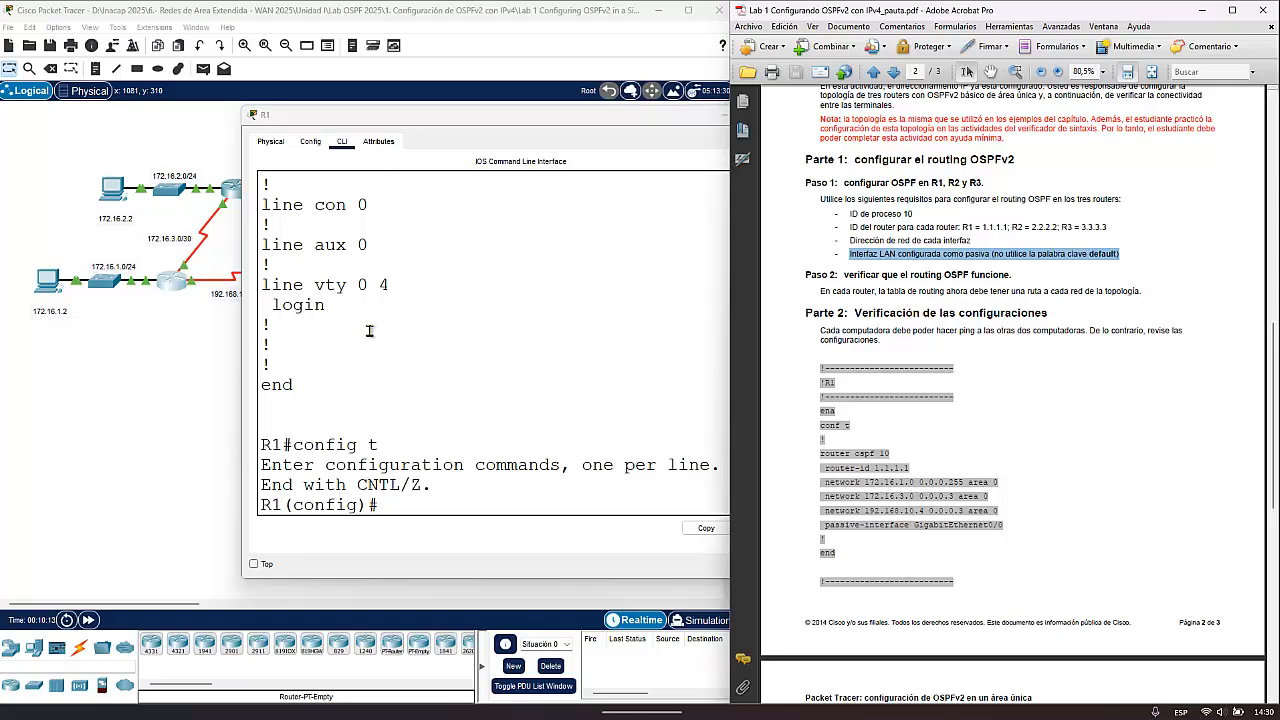
{"action": "left_click", "coordinate": [176, 337]}
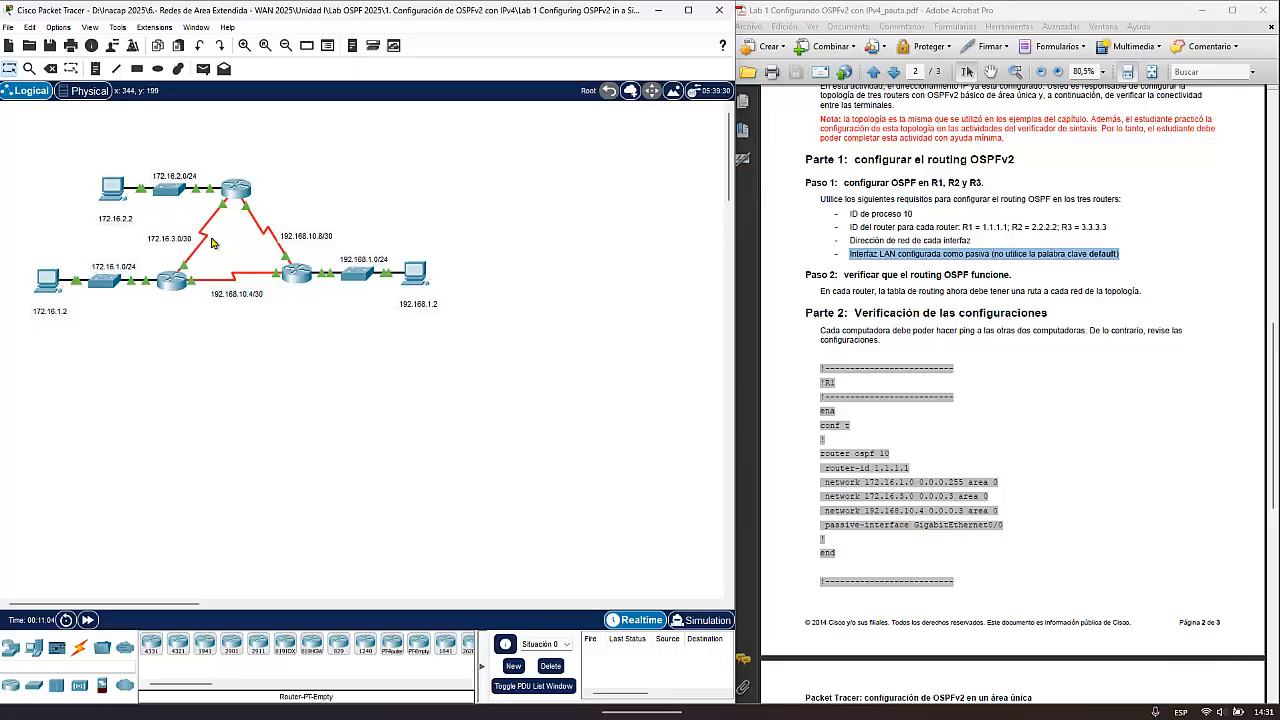
- Open R1's command line and start OSPF process 10 with router ospf 10
{"action": "left_click", "coordinate": [172, 284]}
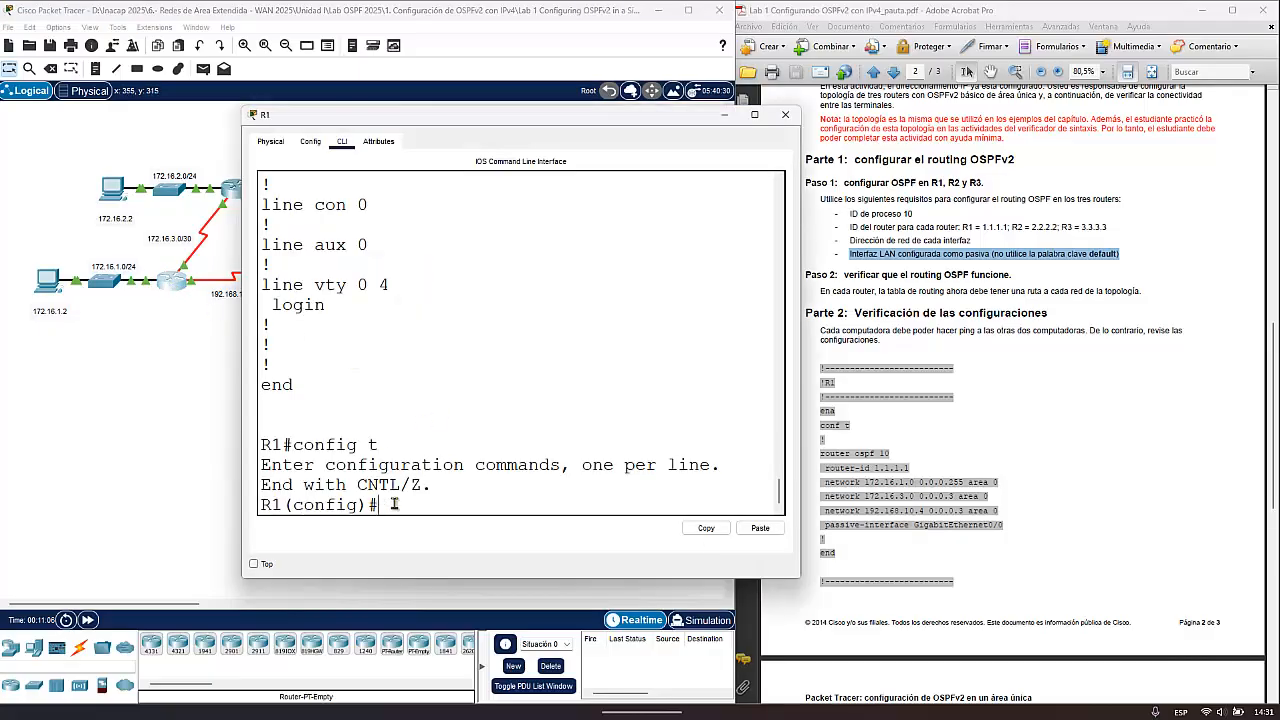
{"action": "type", "text": "rouer"}
{"action": "key", "text": "BackSpace"}
{"action": "key", "text": "BackSpace"}
{"action": "type", "text": "te"}
{"action": "key", "text": "Tab"}
{"action": "type", "text": "r"}
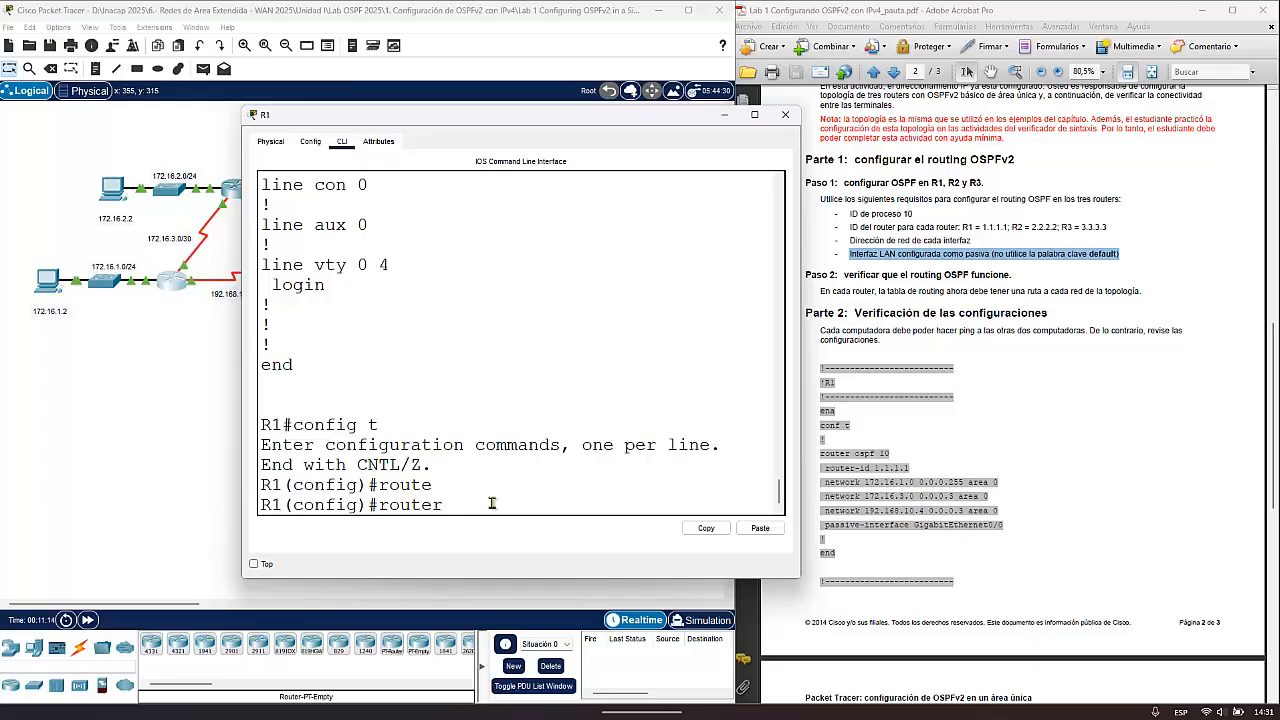
{"action": "key", "text": "BackSpace"}
{"action": "key", "text": "BackSpace"}
{"action": "key", "text": "BackSpace"}
{"action": "key", "text": "BackSpace"}
{"action": "key", "text": "BackSpace"}
{"action": "key", "text": "BackSpace"}
{"action": "type", "text": "rouyt"}
{"action": "key", "text": "BackSpace"}
{"action": "key", "text": "BackSpace"}
{"action": "key", "text": "BackSpace"}
{"action": "type", "text": "uter ospf 10"}
{"action": "key", "text": "Return"}
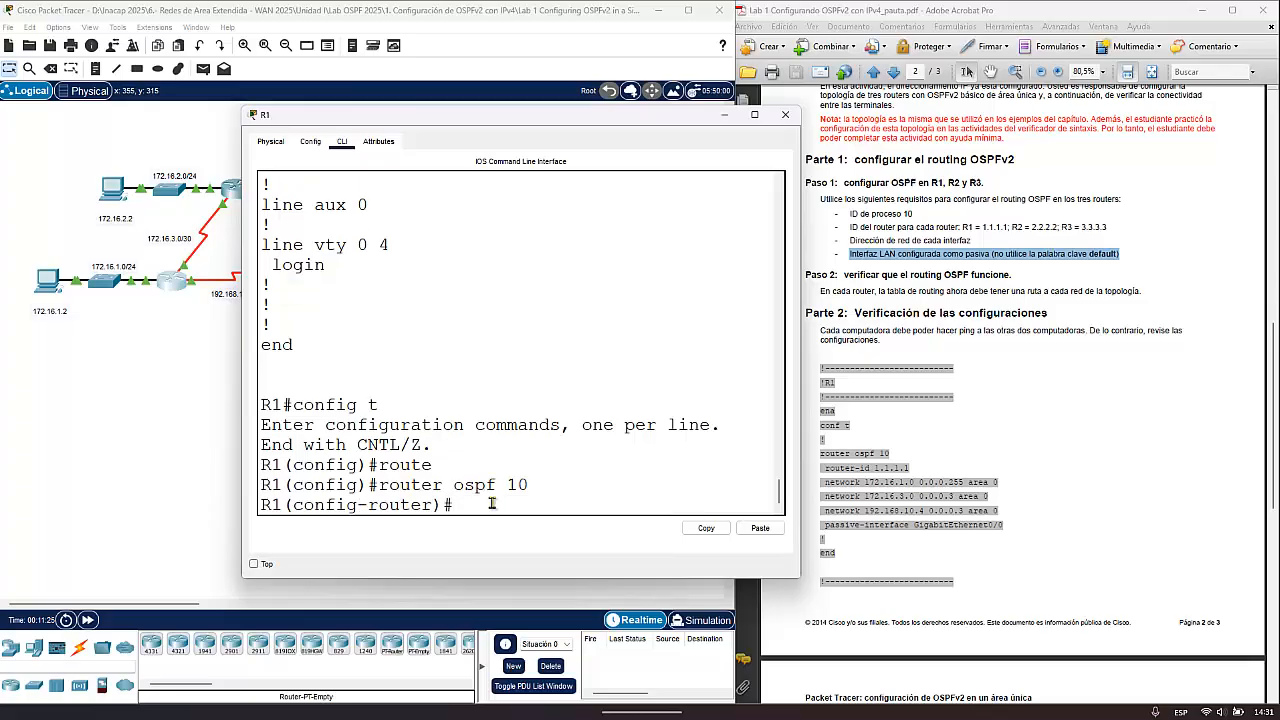
- Set R1's OSPF router ID to 1.1.1.1 with the router-id command
{"action": "left_click_drag", "start_coordinate": [530, 485], "coordinate": [506, 484]}
{"action": "left_click", "coordinate": [540, 483]}
{"action": "left_click", "coordinate": [493, 507]}
{"action": "type", "text": "router"}
{"action": "key", "text": "Return"}
{"action": "type", "text": "router-id 1.1.1.1"}
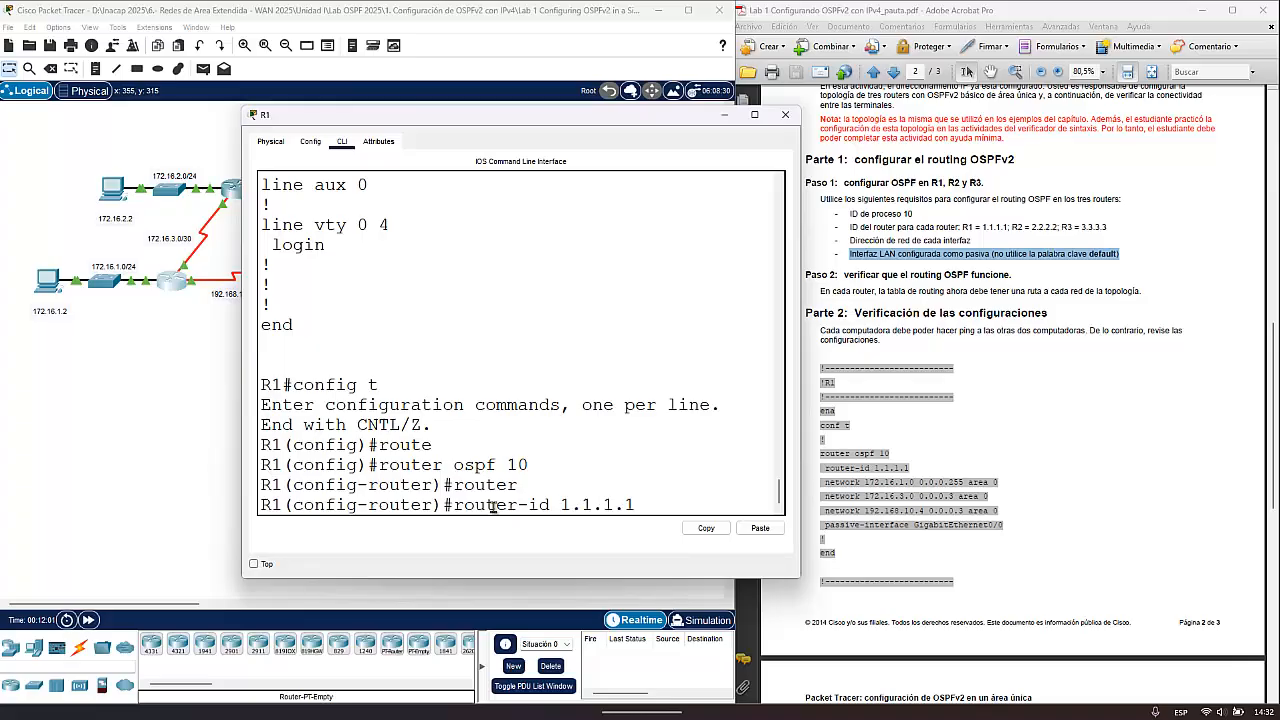
{"action": "key", "text": "Return"}
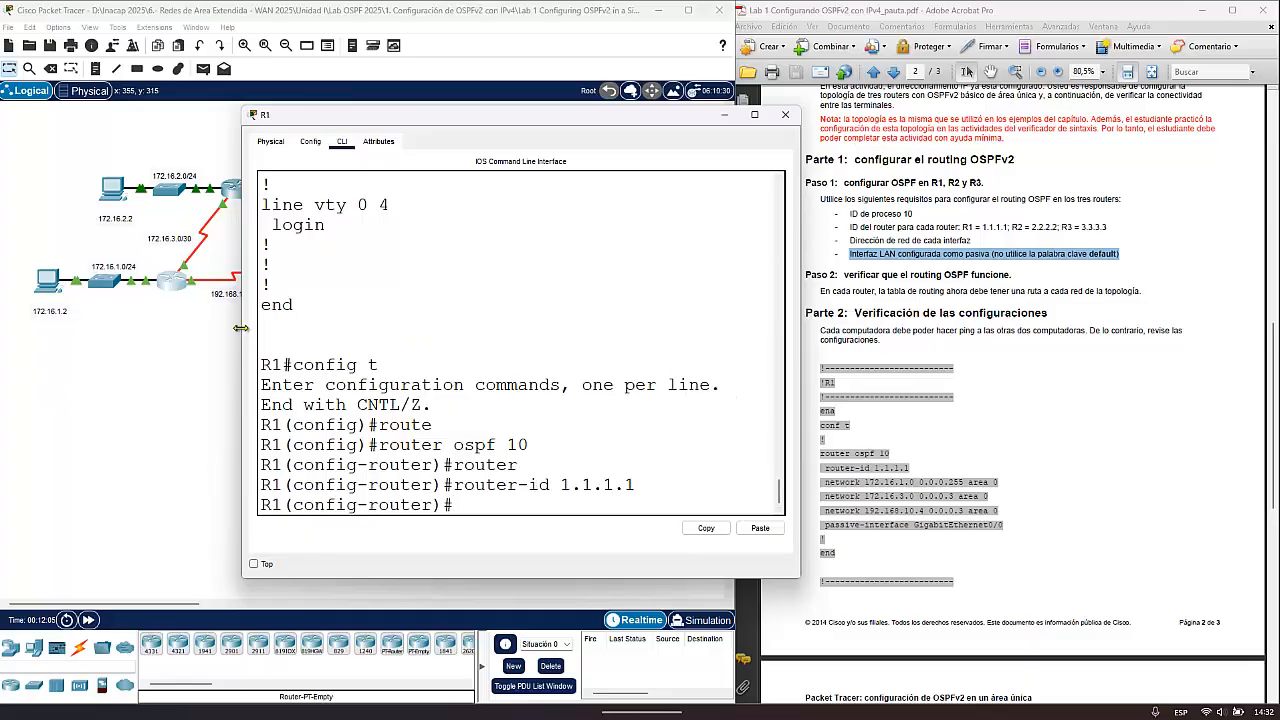
- Widen and move R1's window off the topology, and write the network statement for 172.16.1.0 with wildcard 0.0.0.255, leaving it unsubmitted
{"action": "left_click_drag", "start_coordinate": [243, 338], "coordinate": [186, 339]}
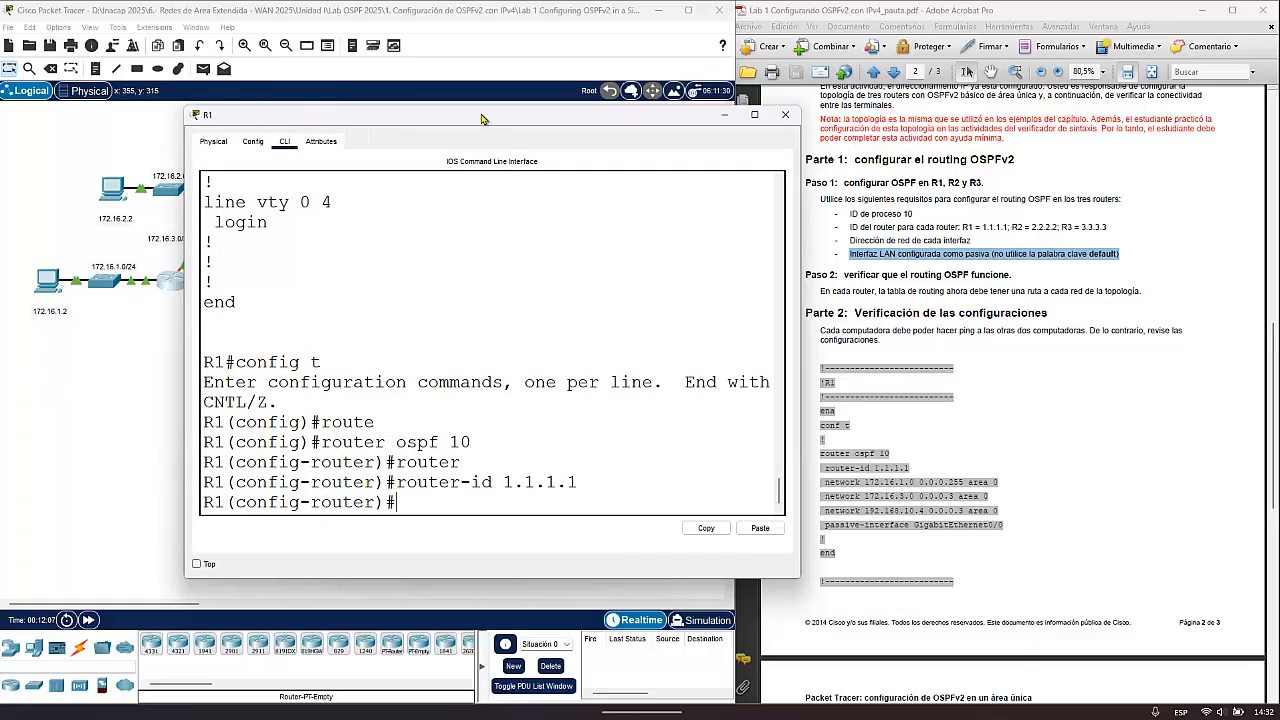
{"action": "left_click_drag", "start_coordinate": [482, 114], "coordinate": [625, 55]}
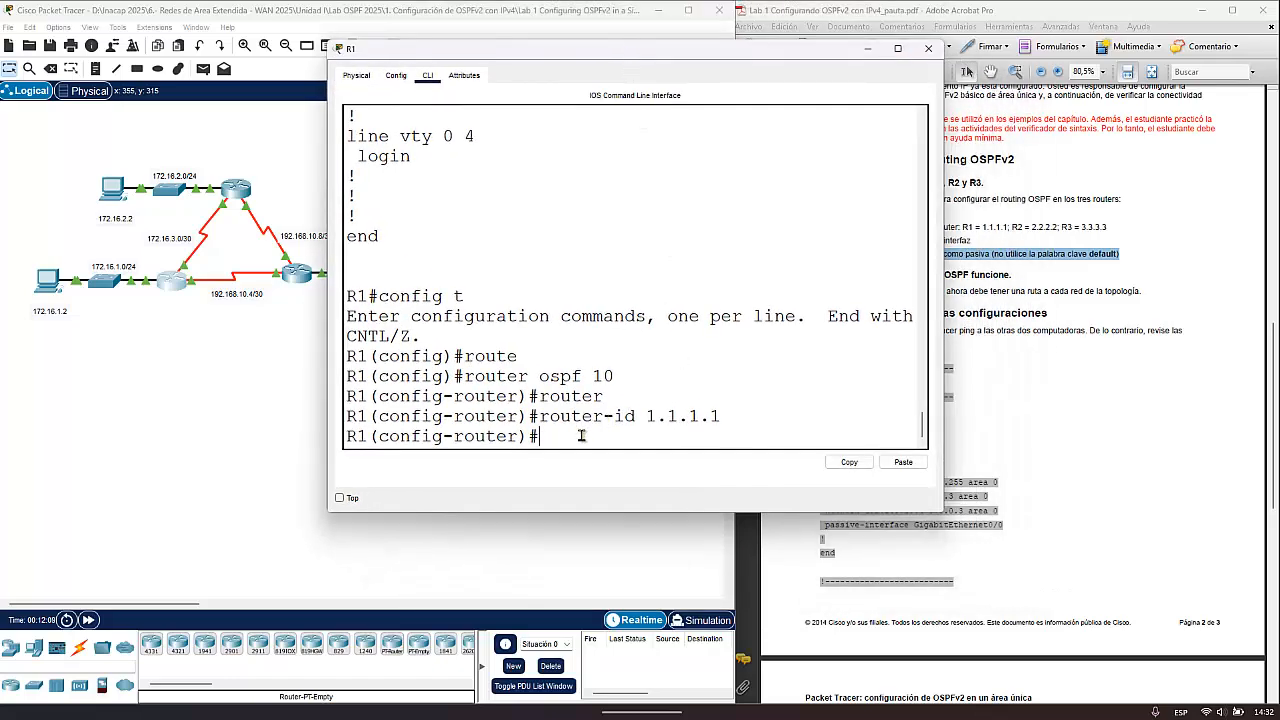
{"action": "type", "text": "netw"}
{"action": "type", "text": "172"}
{"action": "type", "text": ".16."}
{"action": "type", "text": "1.0"}
{"action": "type", "text": "."}
{"action": "type", "text": "0.0"}
{"action": "type", "text": ".0.255"}
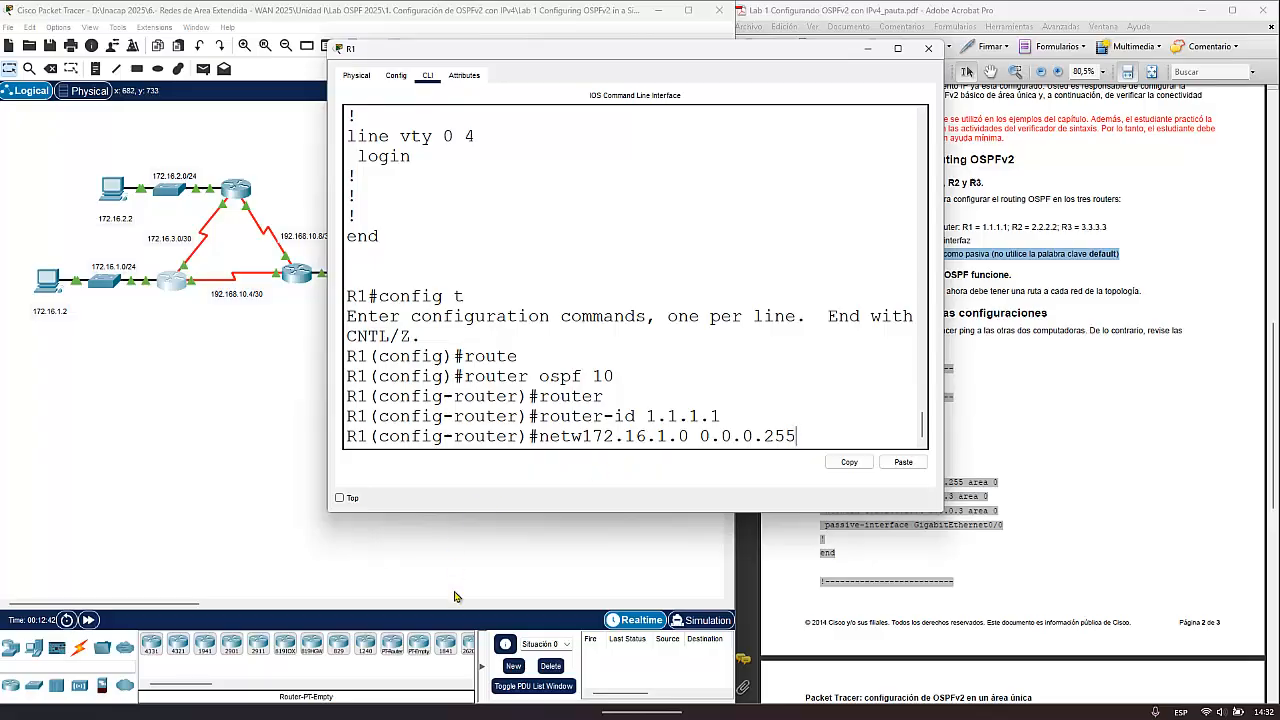
- Switch to Notepad, clear its existing note and move its window so the topology's R1 side is uncovered
{"action": "left_click", "coordinate": [333, 696]}
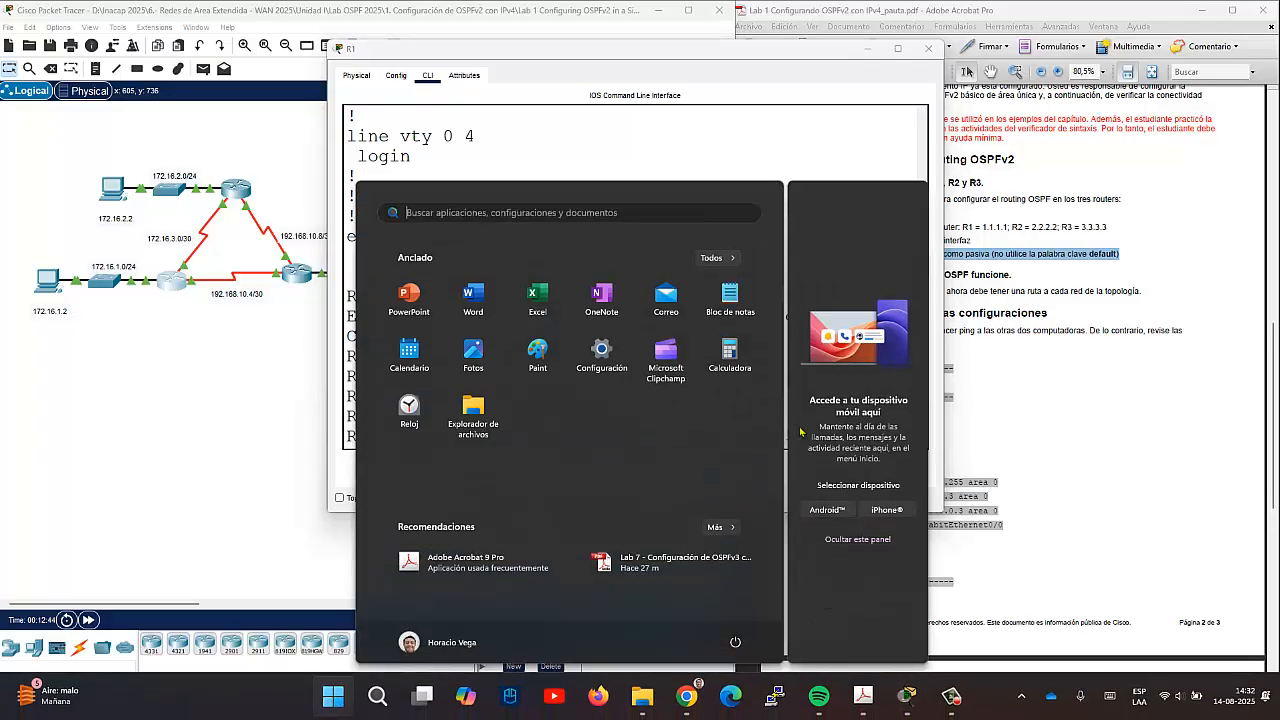
{"action": "left_click", "coordinate": [730, 310]}
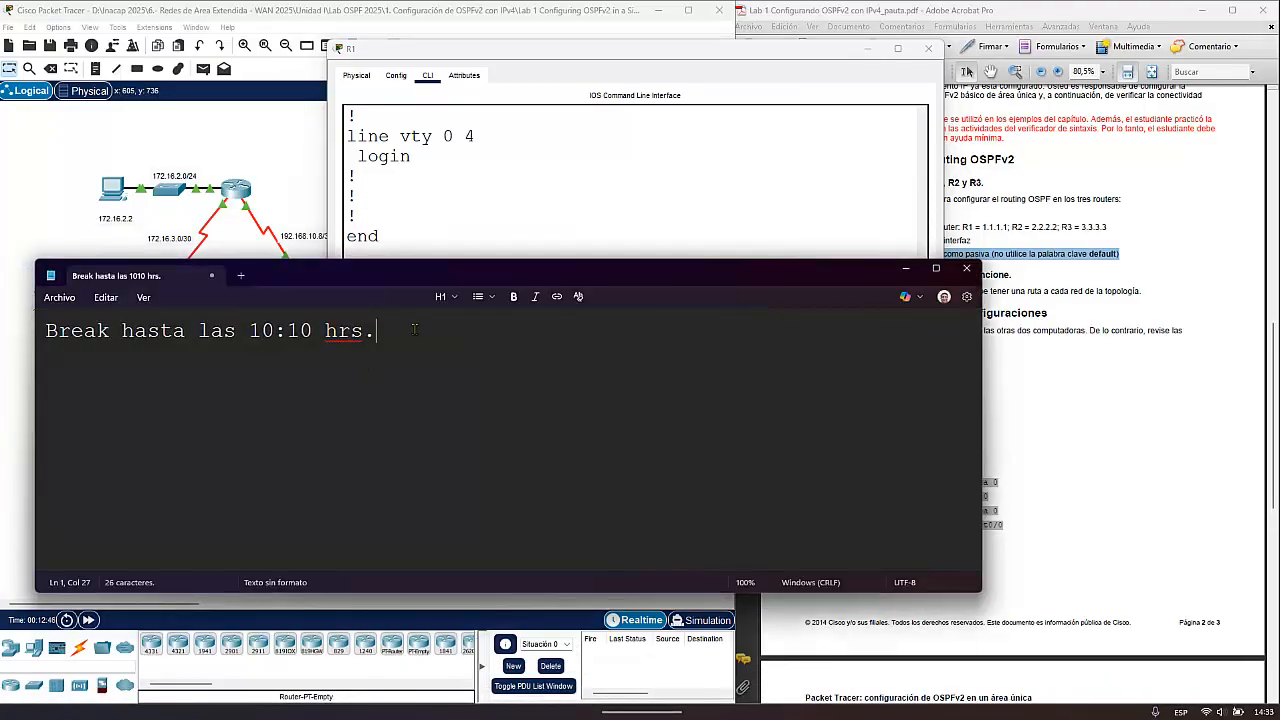
{"action": "key", "text": "ctrl+a"}
{"action": "key", "text": "BackSpace"}
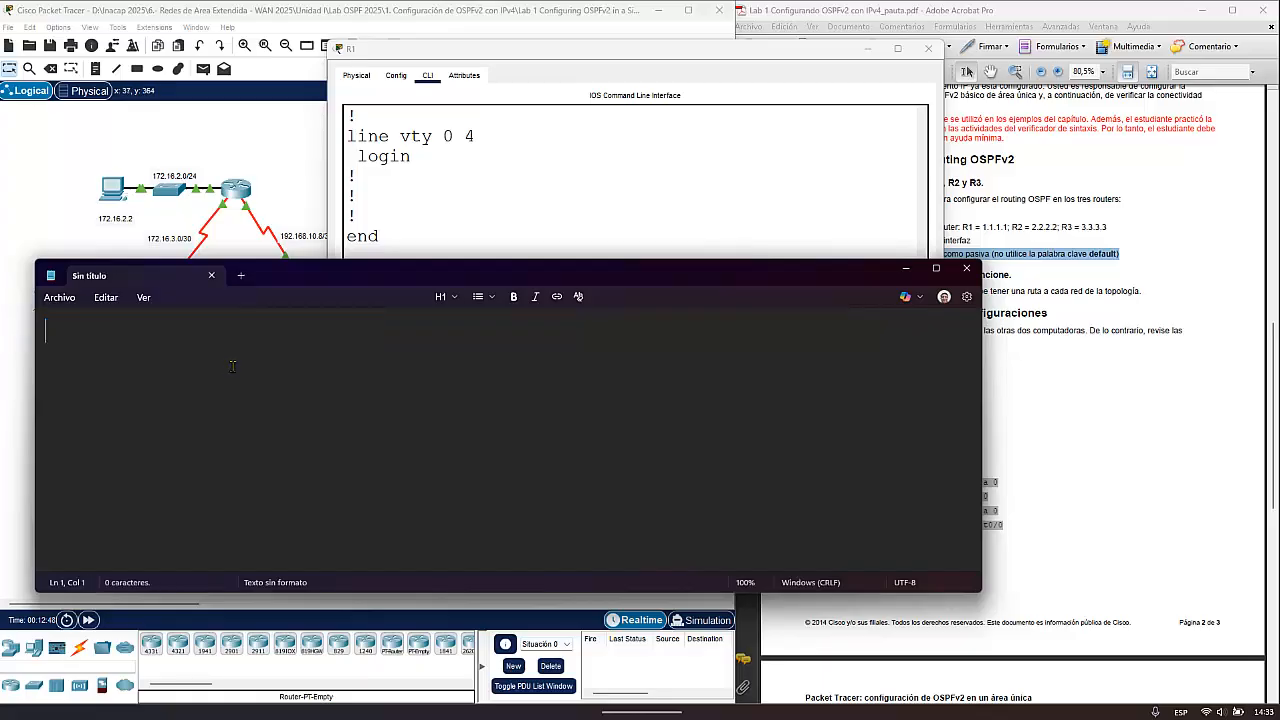
{"action": "left_click_drag", "start_coordinate": [392, 272], "coordinate": [651, 218]}
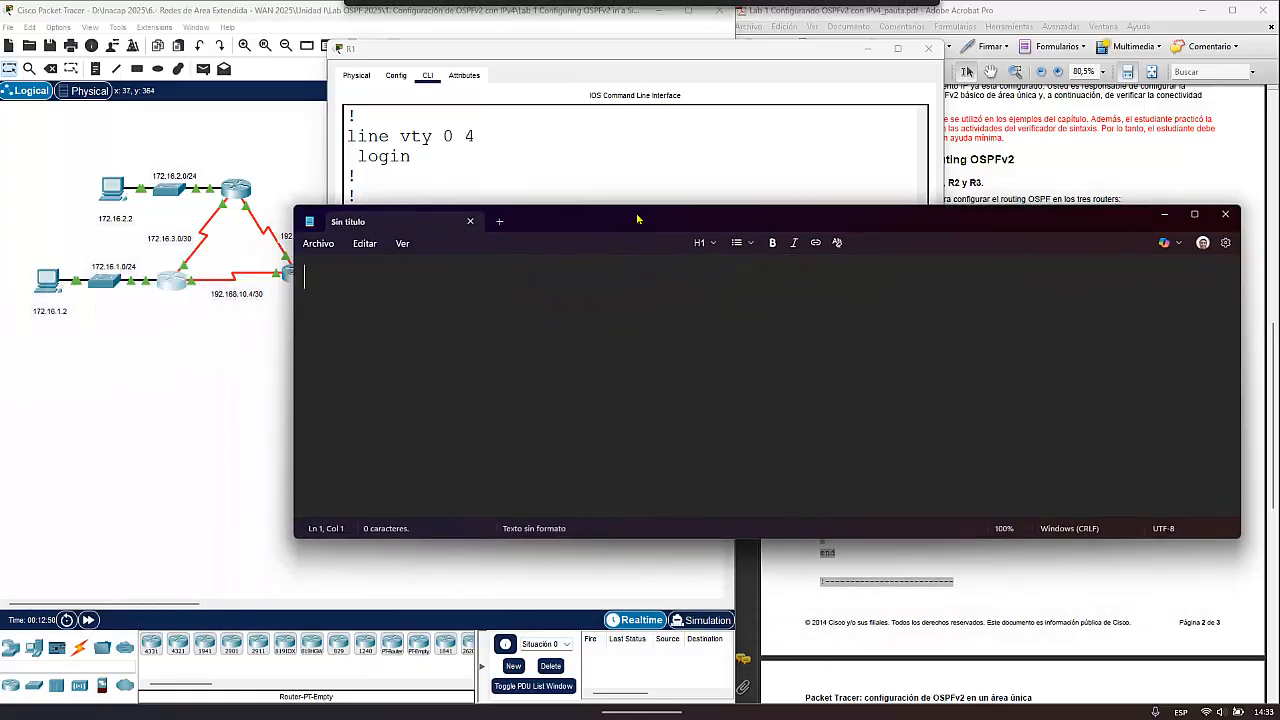
{"action": "type", "text": "255 2"}
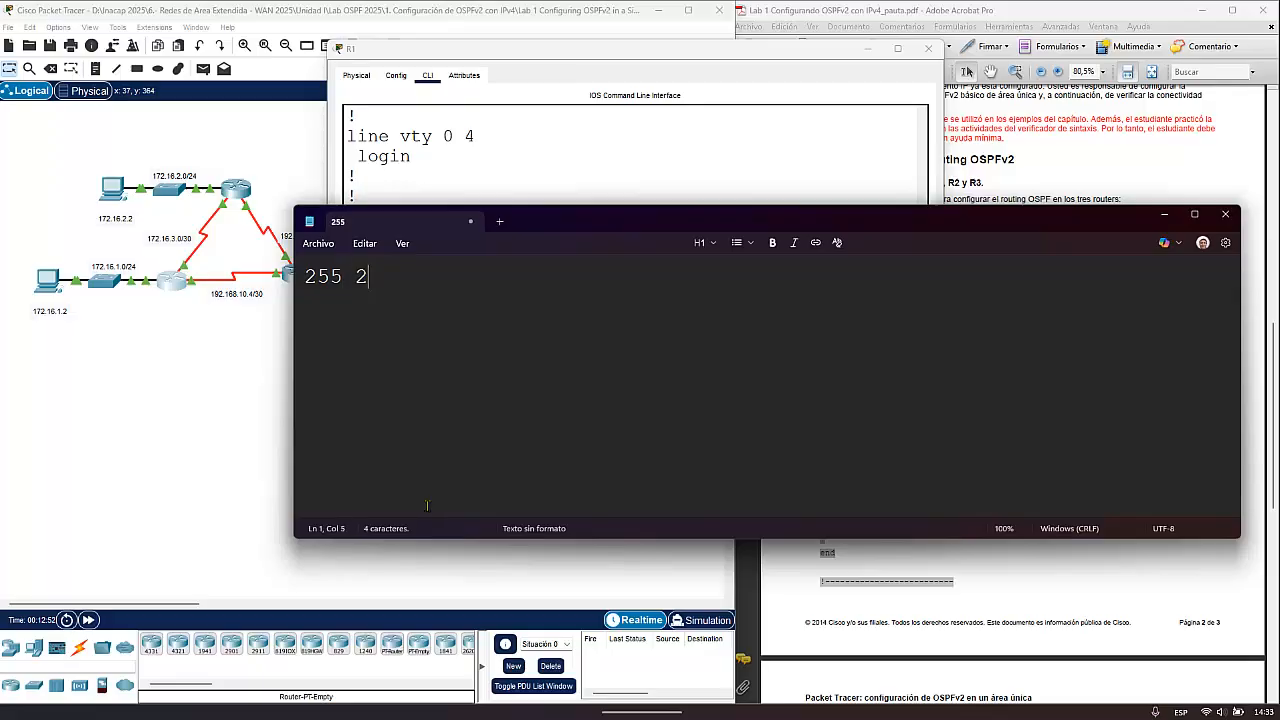
{"action": "type", "text": "55 255 2"}
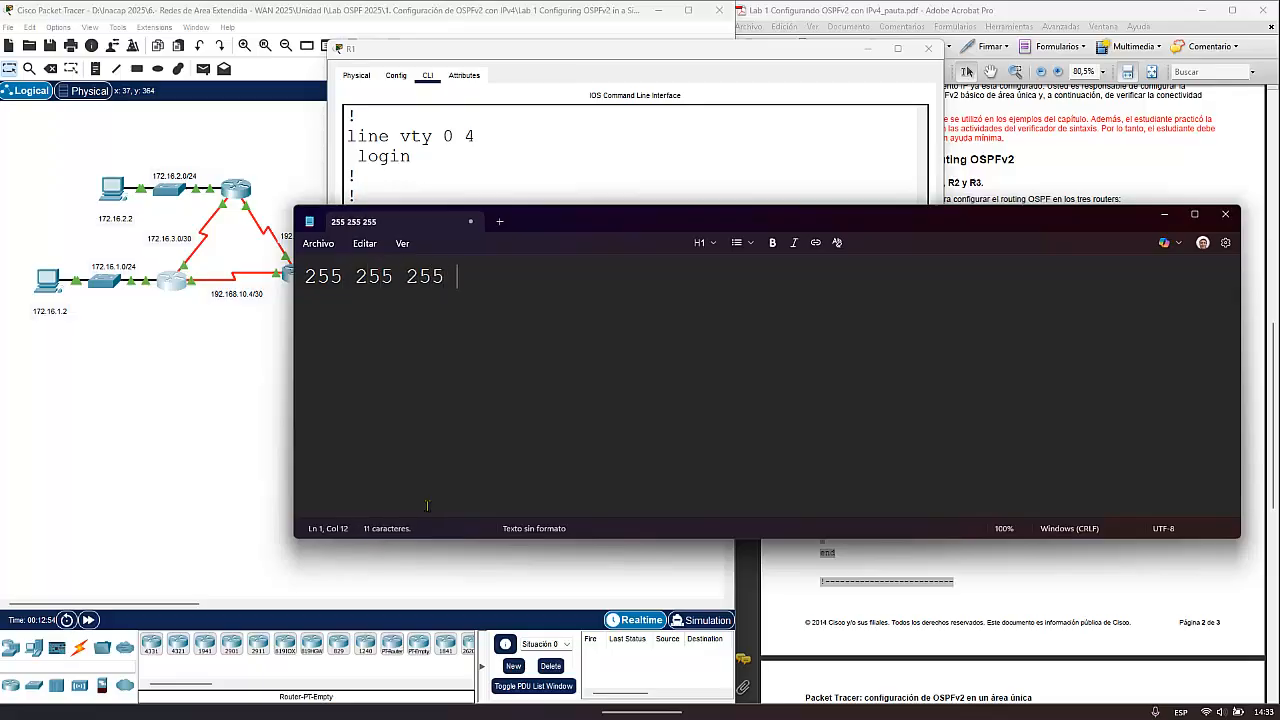
{"action": "type", "text": "55"}
{"action": "key", "text": "Return"}
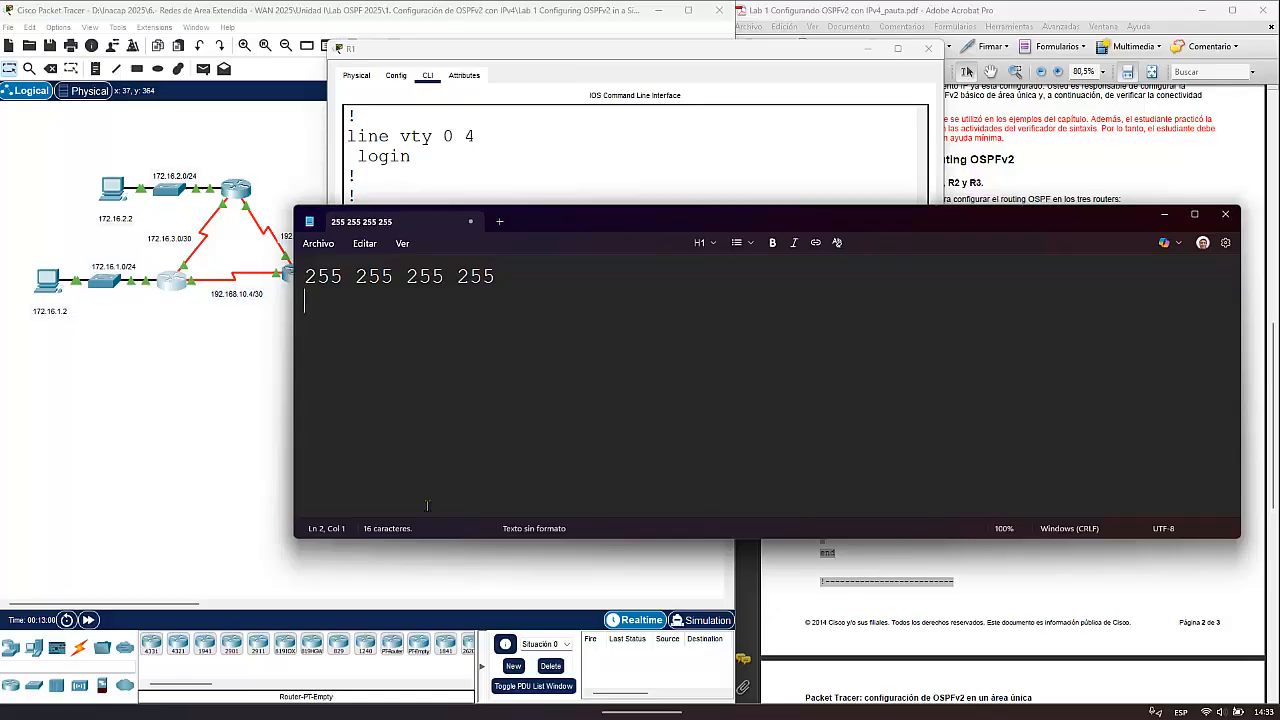
{"action": "type", "text": "255 255 255"}
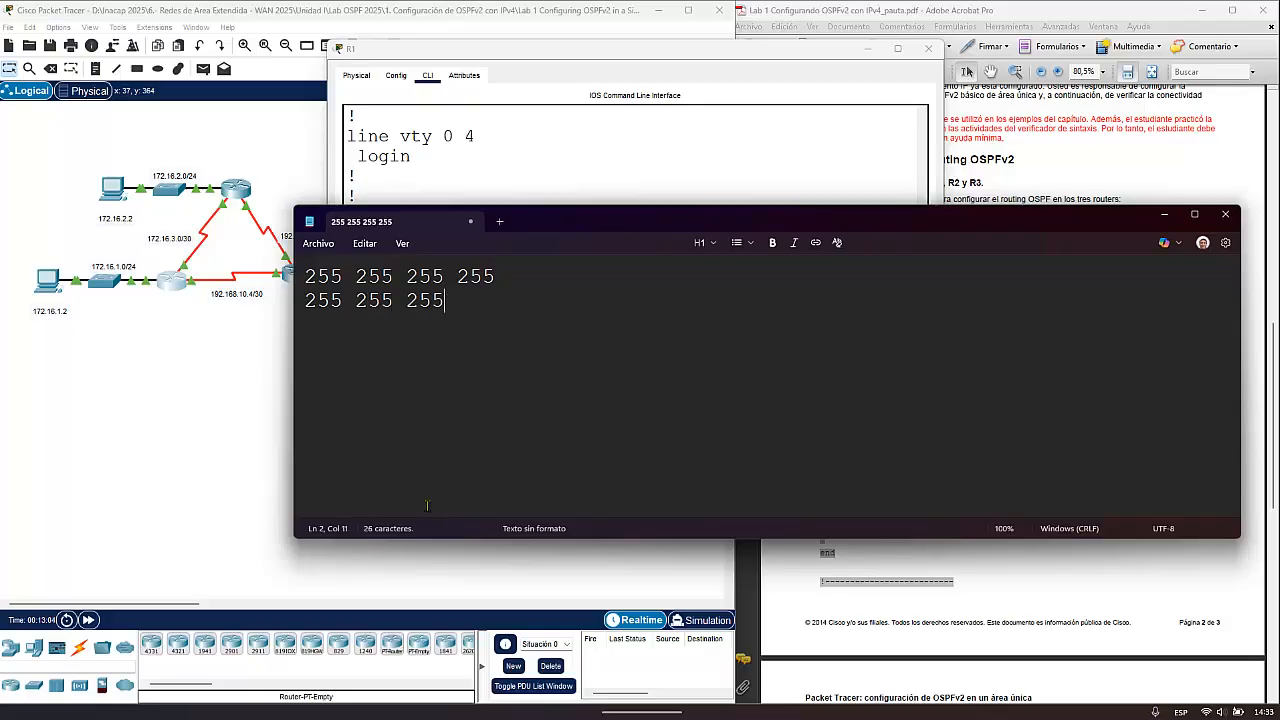
{"action": "type", "text": " 0"}
{"action": "key", "text": "Return"}
{"action": "type", "text": "----------------"}
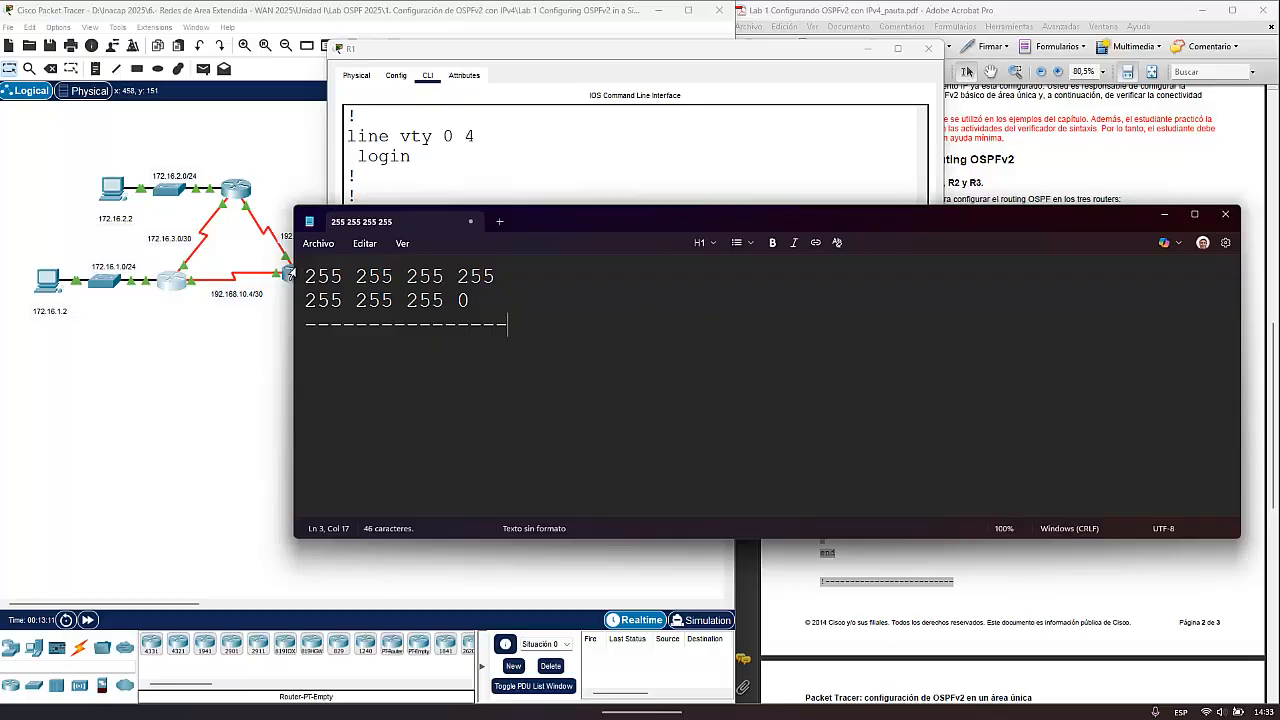
{"action": "left_click_drag", "start_coordinate": [308, 276], "coordinate": [343, 300]}
{"action": "left_click", "coordinate": [345, 342]}
{"action": "left_click", "coordinate": [522, 327]}
{"action": "key", "text": "Return"}
{"action": "type", "text": "0   0  "}
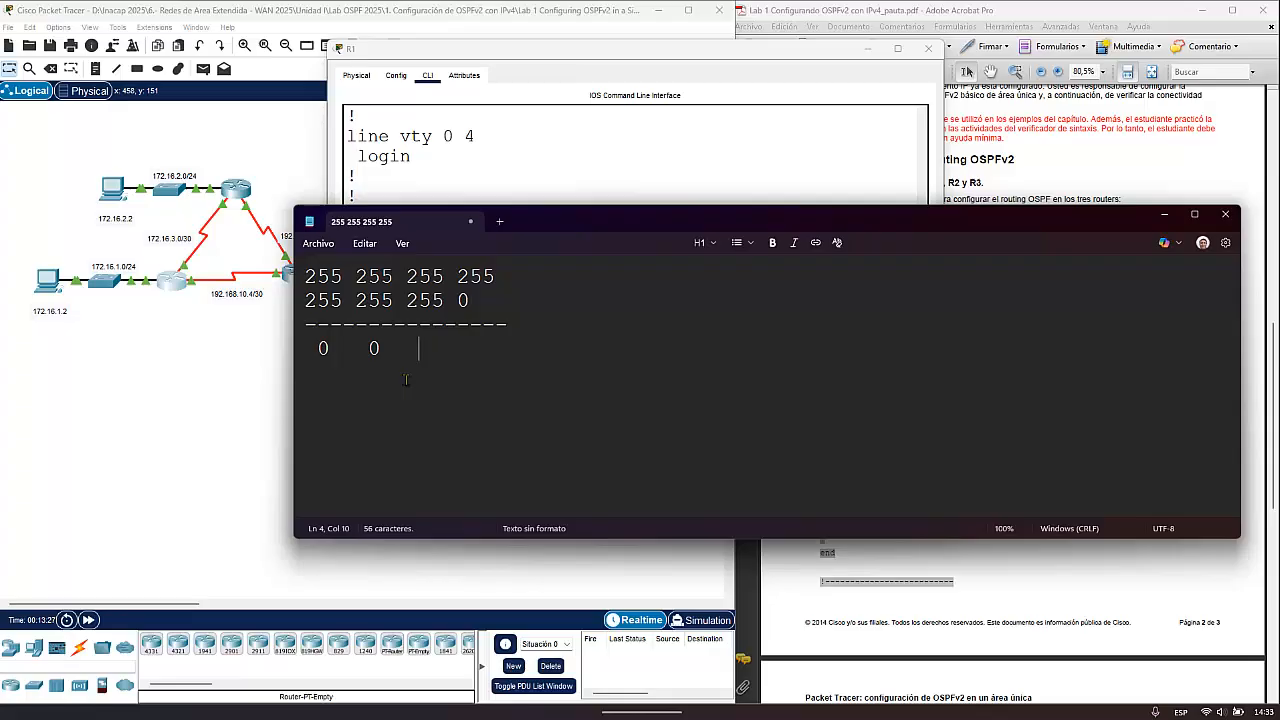
{"action": "type", "text": " 0255"}
{"action": "key", "text": "Left"}
{"action": "key", "text": "Left"}
{"action": "key", "text": "Left"}
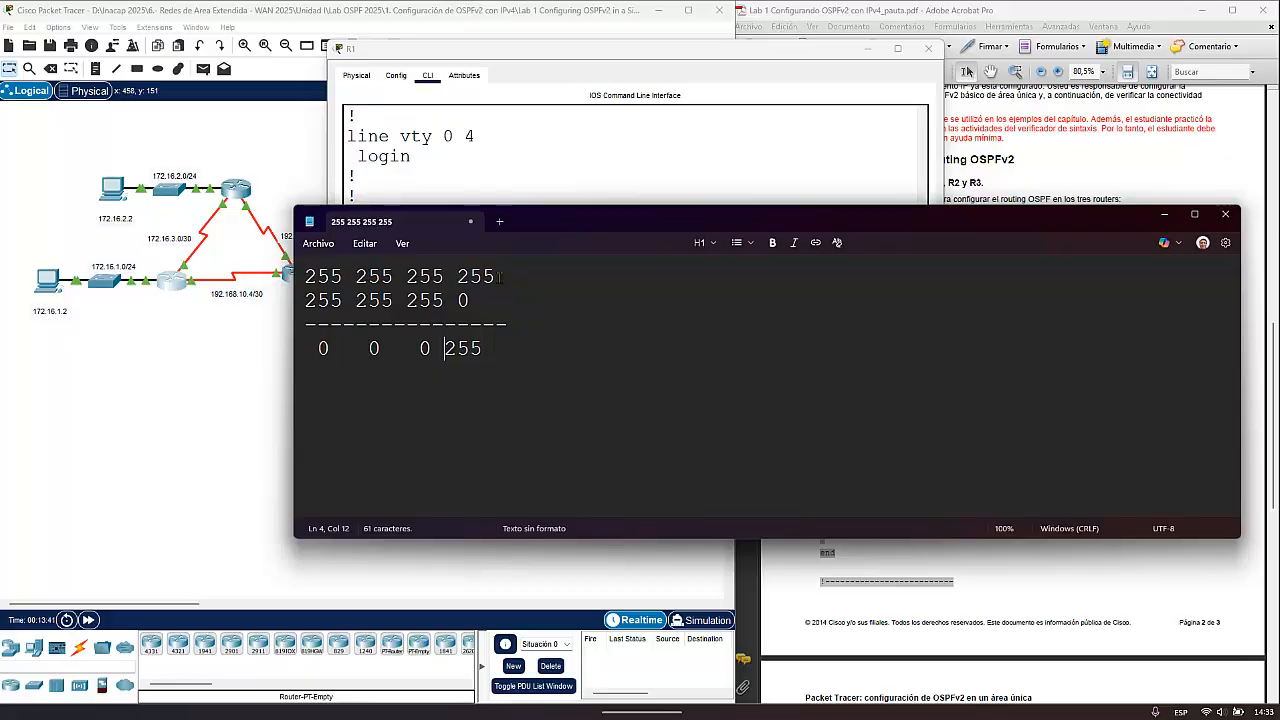
{"action": "left_click_drag", "start_coordinate": [499, 277], "coordinate": [279, 282]}
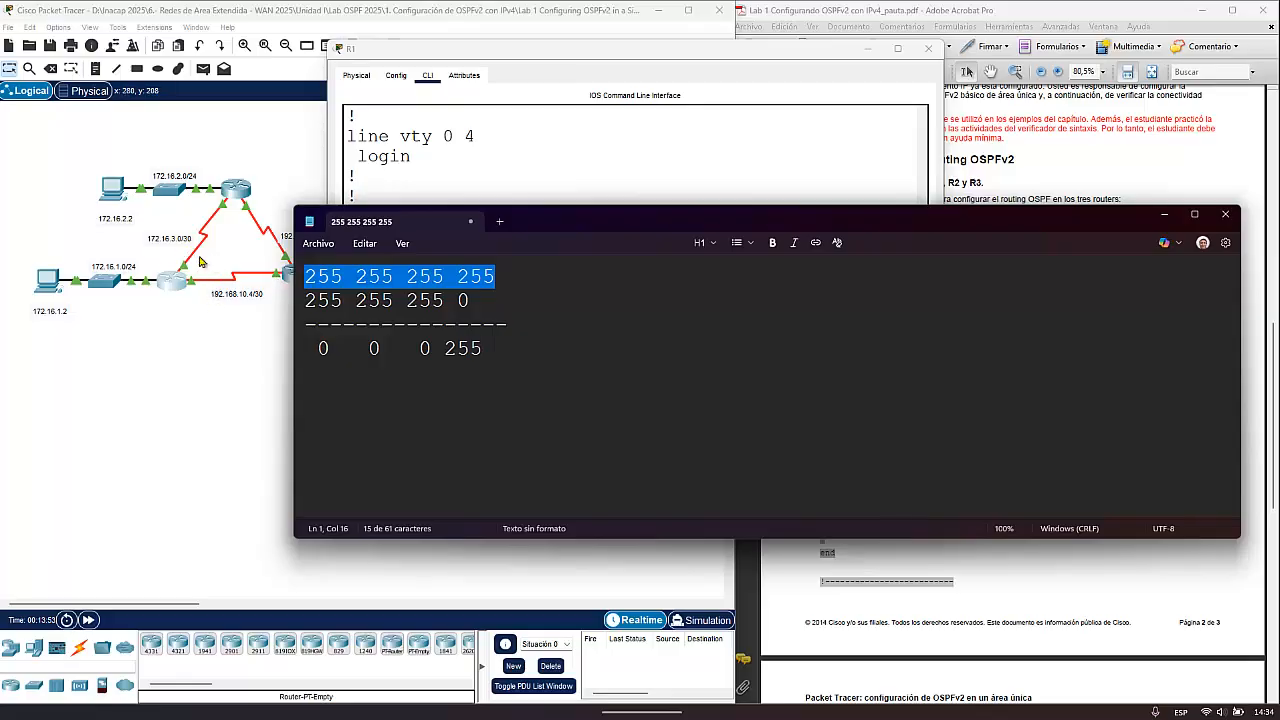
- Rework the subtraction for a /30 network, setting the mask's last octet to 252 and the wildcard's last octet to 3
{"action": "left_click", "coordinate": [479, 303]}
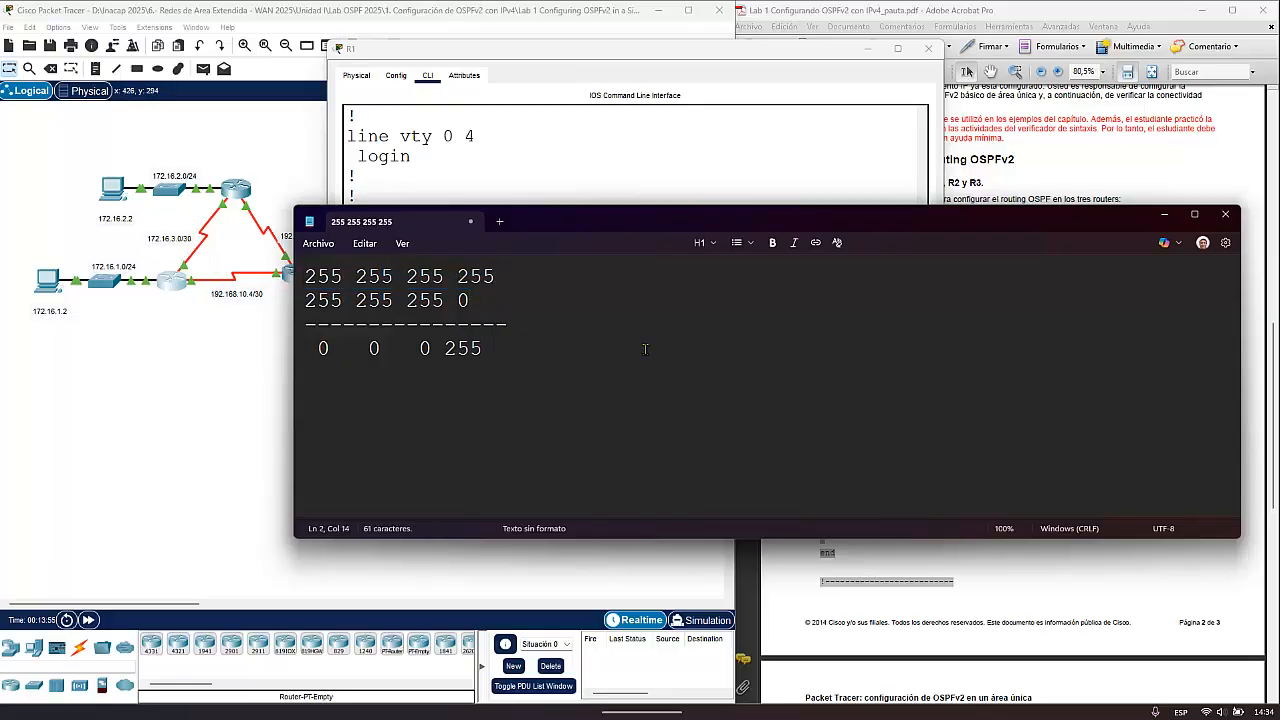
{"action": "key", "text": "BackSpace"}
{"action": "type", "text": "252"}
{"action": "left_click_drag", "start_coordinate": [485, 350], "coordinate": [446, 352]}
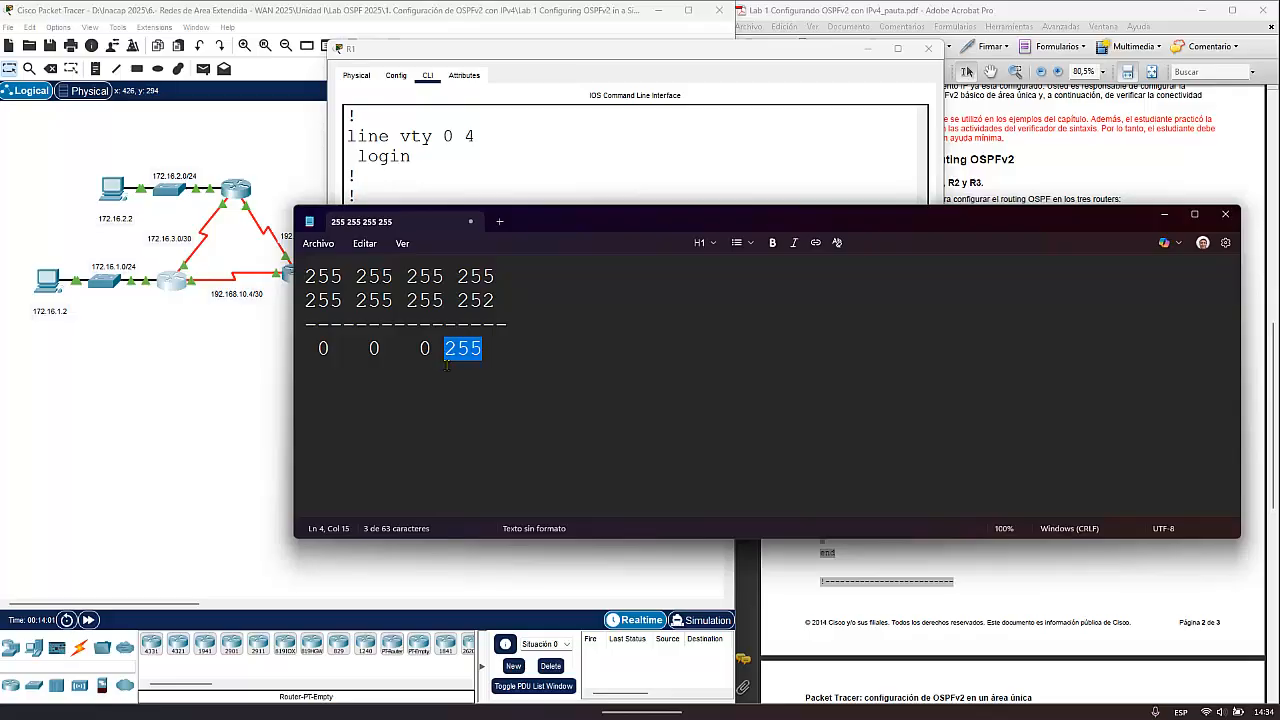
{"action": "type", "text": "3"}
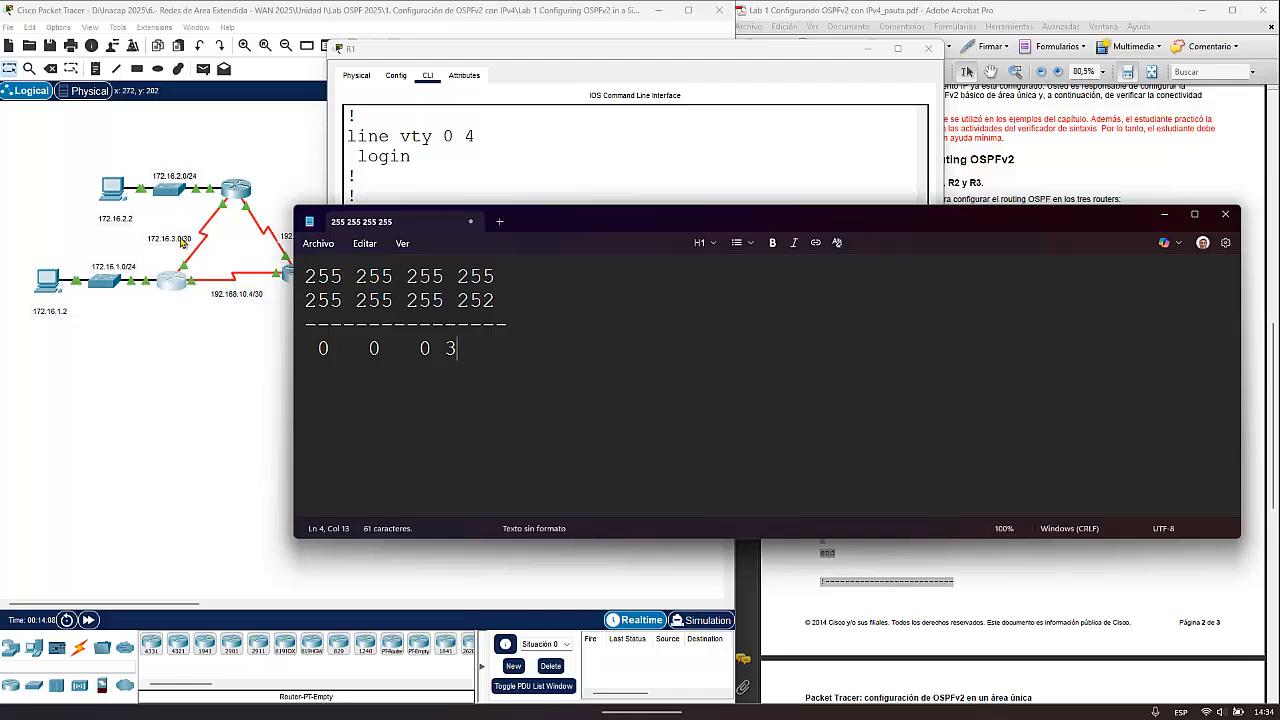
- Return to R1's command line in Packet Tracer and try to submit the 172.16.1.0 network statement with area 0 added
{"action": "left_click", "coordinate": [181, 283]}
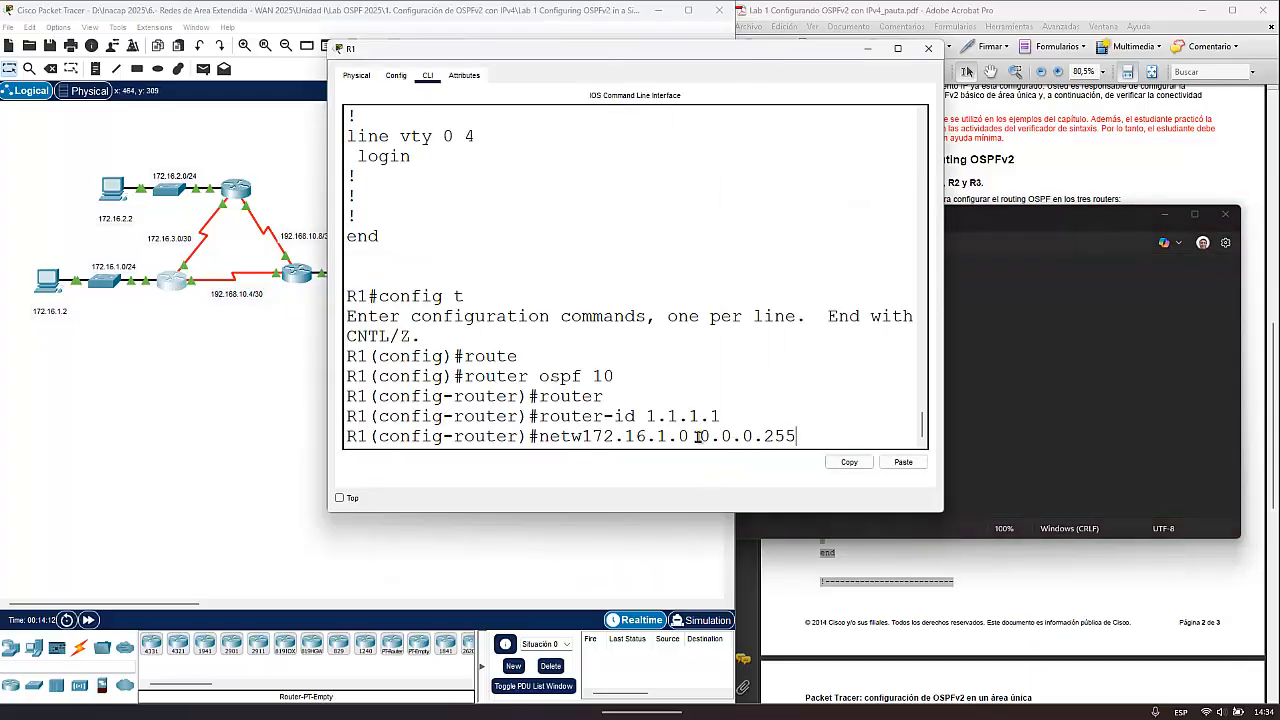
{"action": "left_click_drag", "start_coordinate": [699, 436], "coordinate": [798, 436]}
{"action": "type", "text": "area"}
{"action": "type", "text": "0"}
{"action": "key", "text": "Return"}
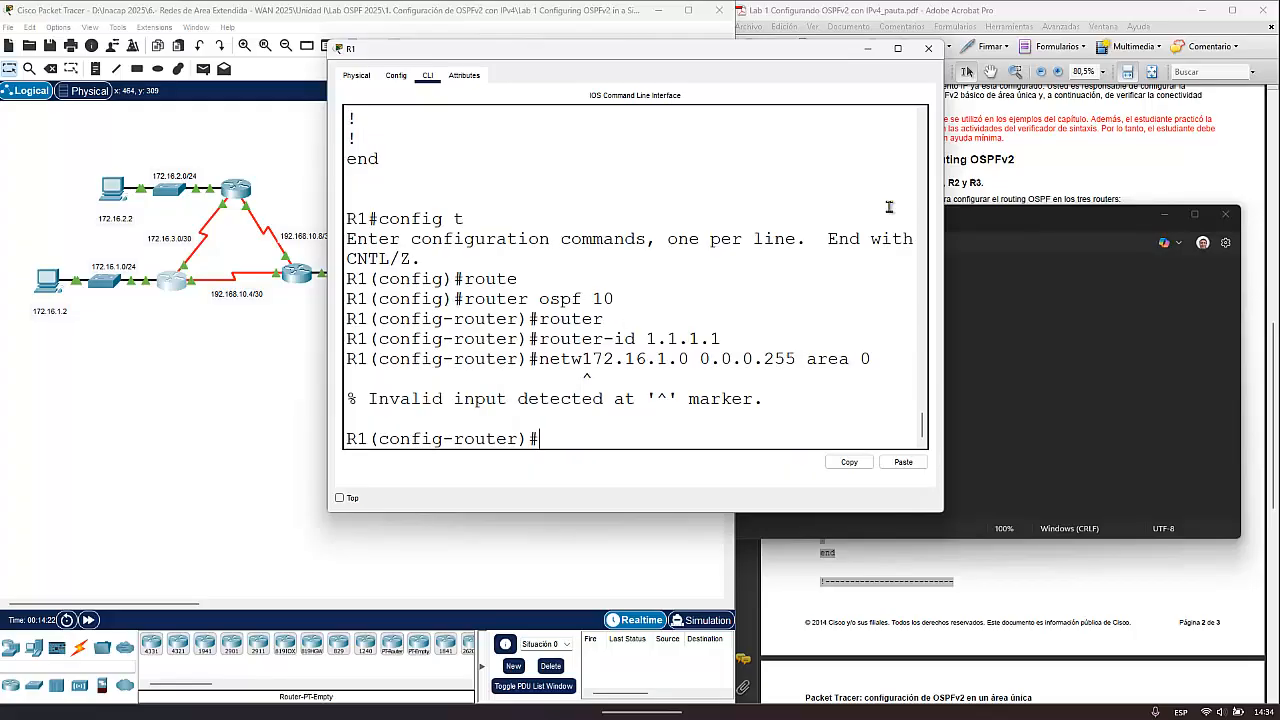
- Recall the last command, insert a space after netw and resubmit it as netw 172.16.1.0 0.0.0.255 area 0
{"action": "key", "text": "Up"}
{"action": "key", "text": "Left"}
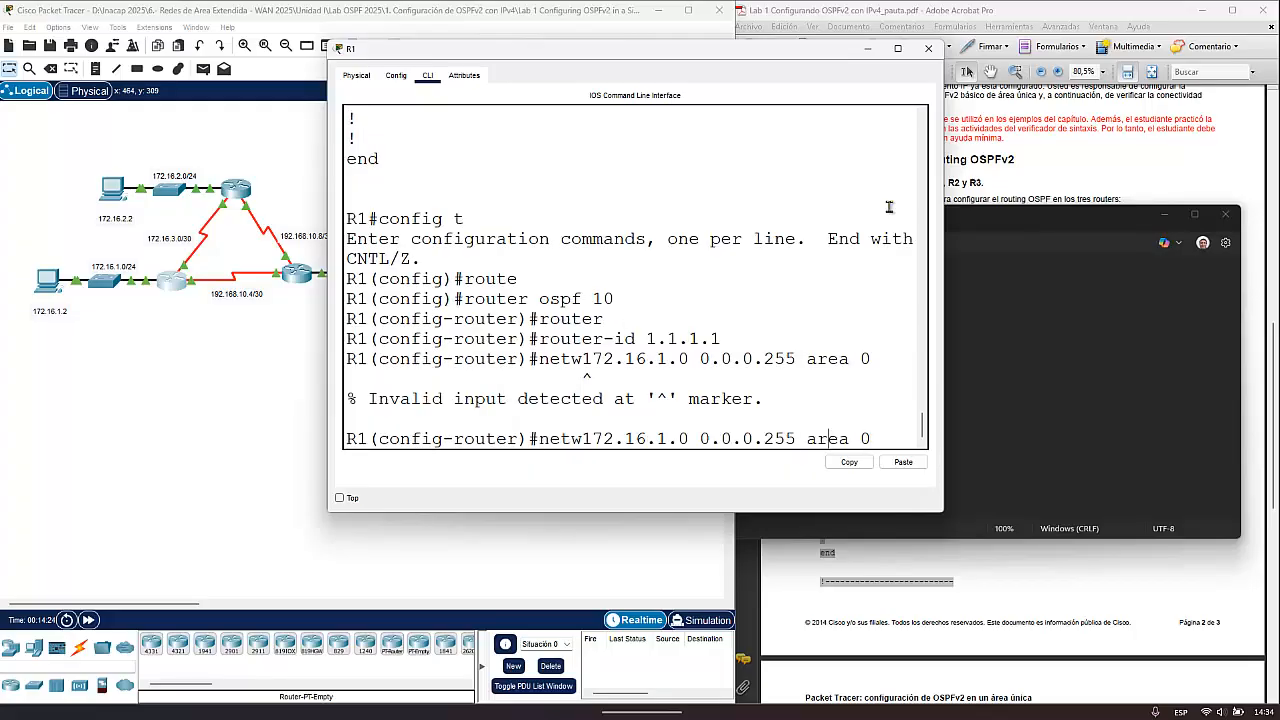
{"action": "key", "text": "Left"}
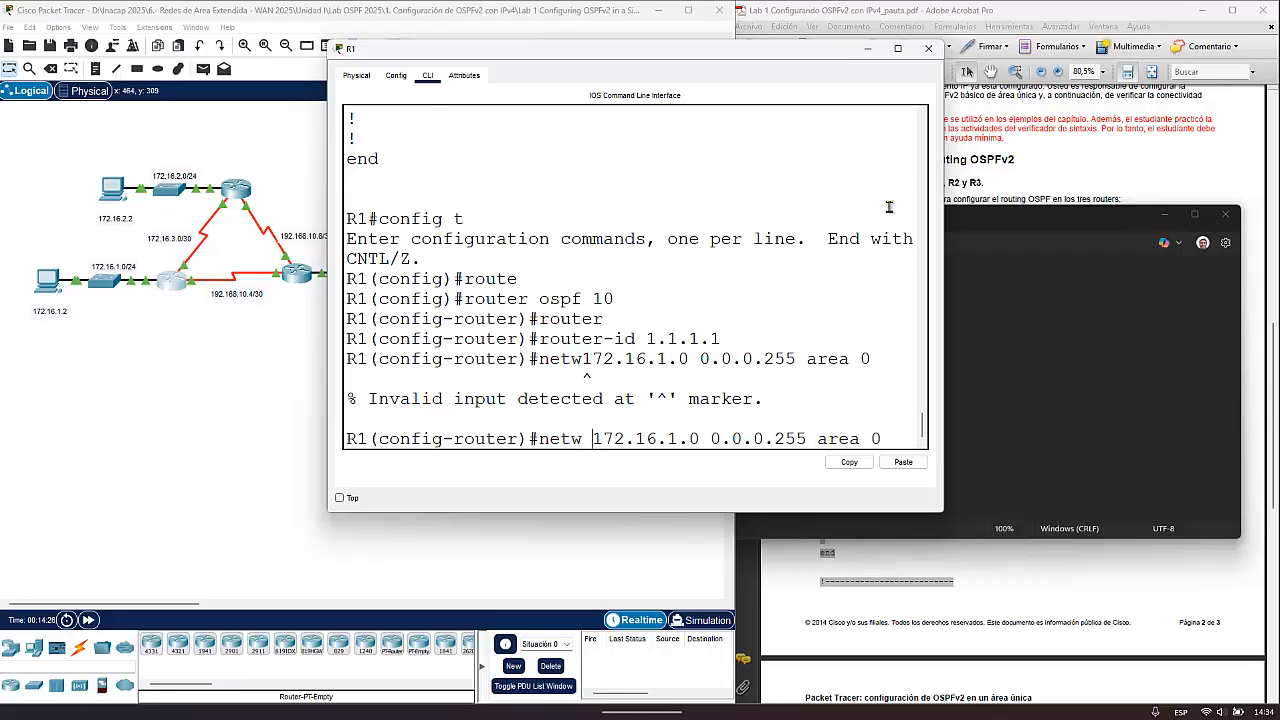
{"action": "key", "text": "Return"}
- Advertise network 172.16.3.0 with wildcard 0.0.0.3 in area 0 on R1
{"action": "type", "text": "netw"}
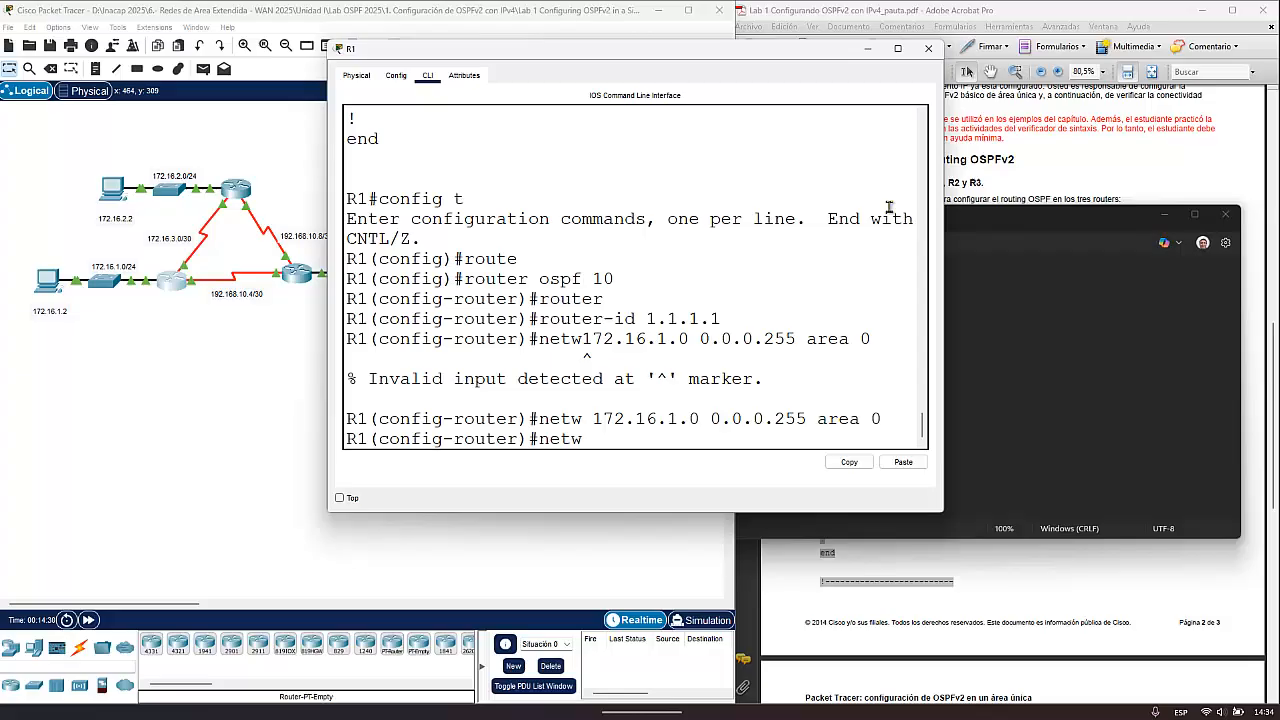
{"action": "type", "text": " 172.16.3.0 0.0.0.3 area "}
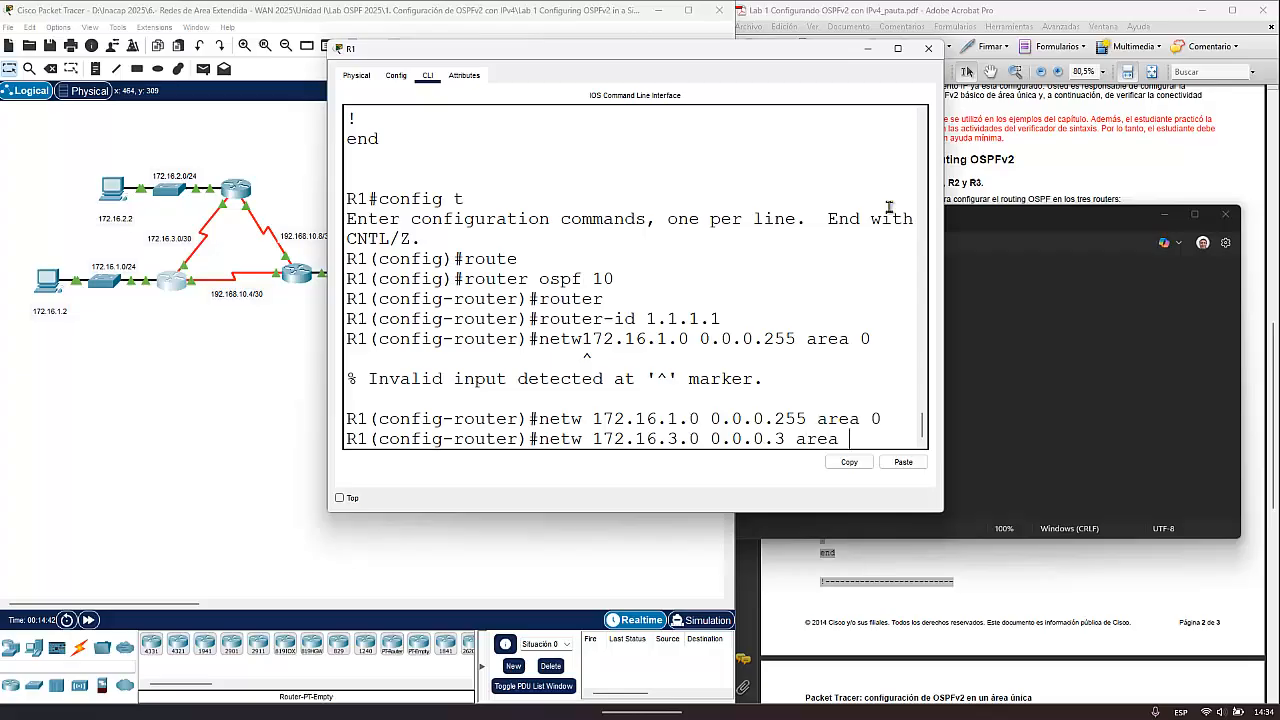
{"action": "type", "text": "0"}
{"action": "key", "text": "Return"}
- Advertise network 192.168.10.4 with wildcard 0.0.0.3 in area 0 on R1
{"action": "type", "text": "netw"}
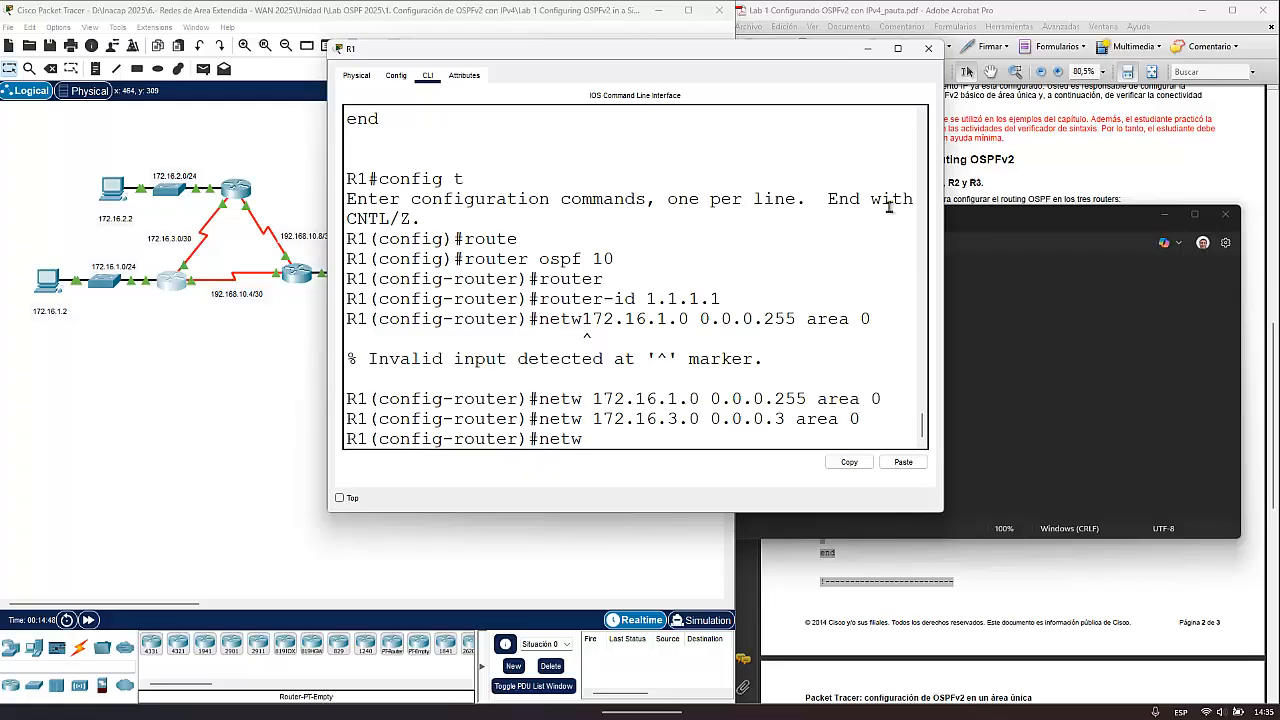
{"action": "type", "text": " 192.168.10.4 0.0.0.3 area 0"}
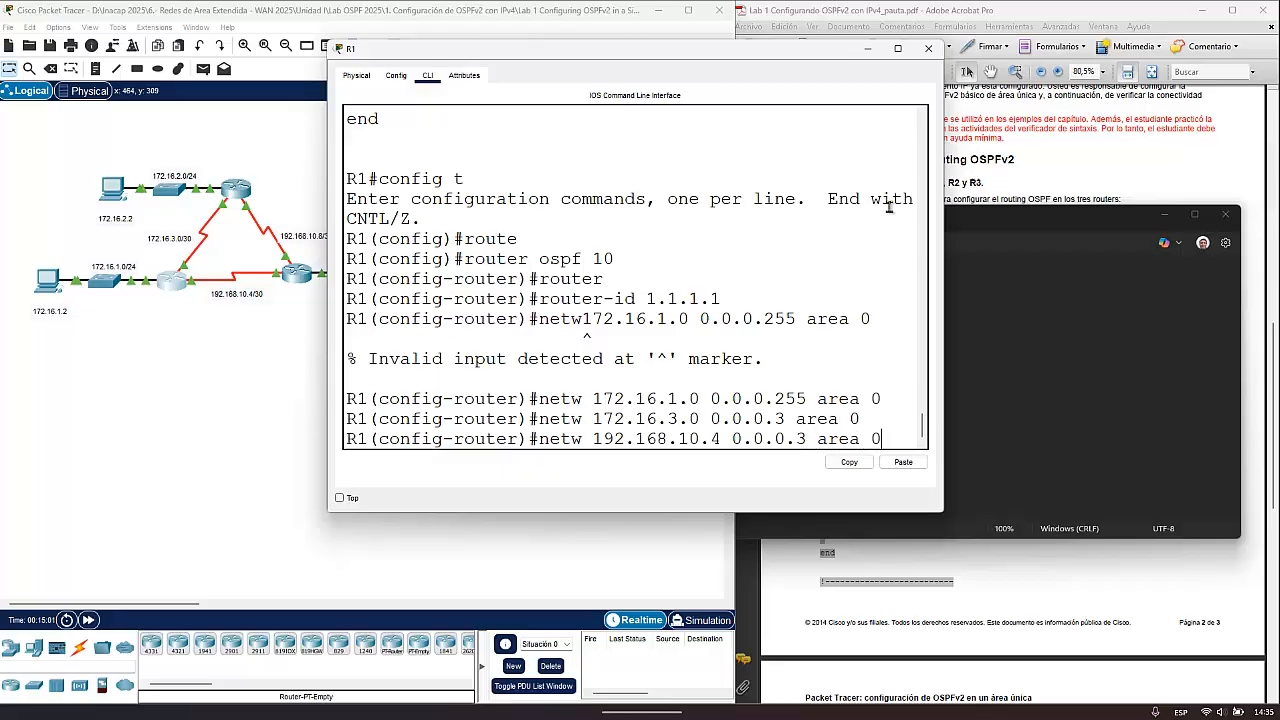
{"action": "key", "text": "Return"}
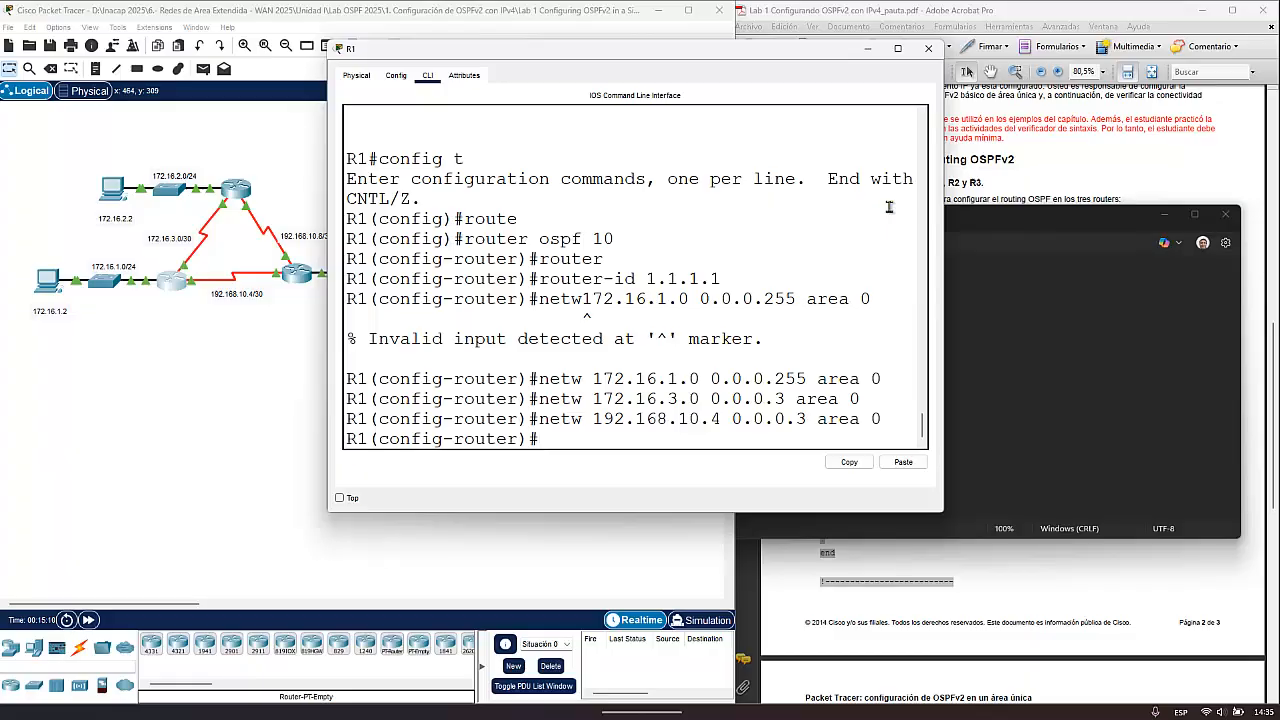
- Make interface g0/0 passive for OSPF on R1, then leave router configuration mode and close R1's window
{"action": "type", "text": "pass"}
{"action": "key", "text": "Tab"}
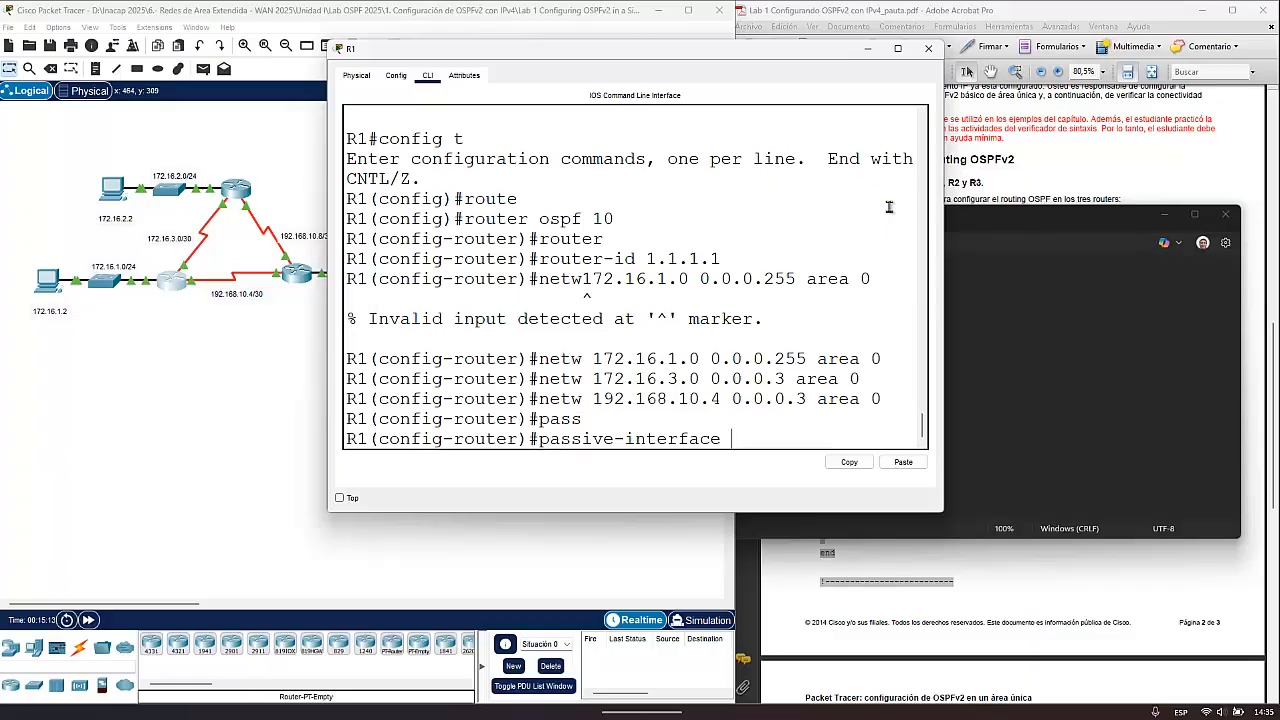
{"action": "type", "text": "g0/0"}
{"action": "key", "text": "Return"}
{"action": "type", "text": "exit"}
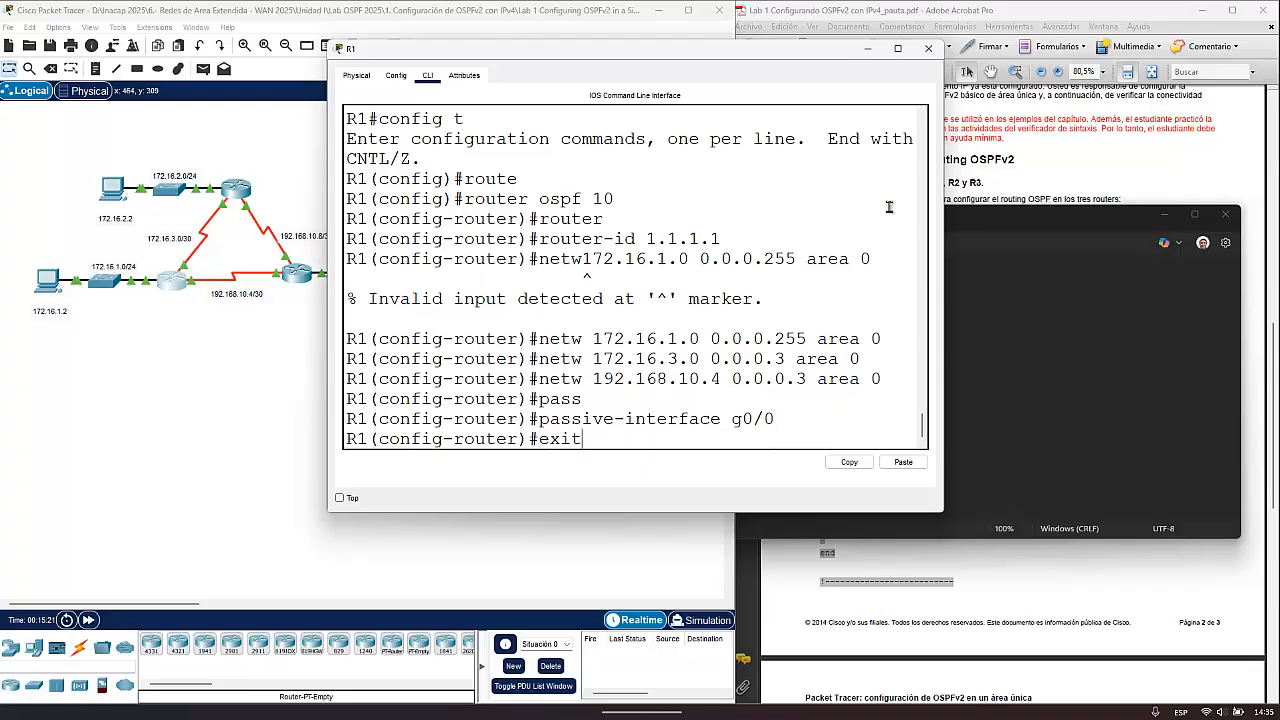
{"action": "key", "text": "Return"}
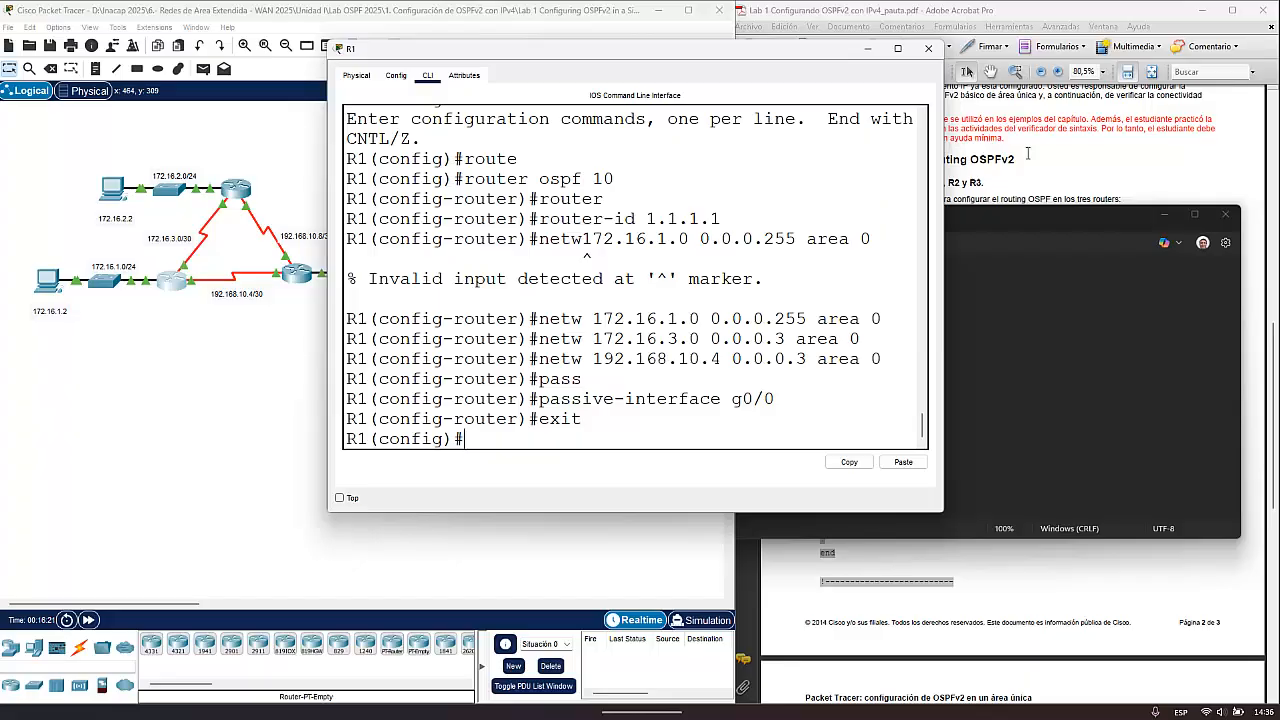
{"action": "left_click", "coordinate": [928, 49]}
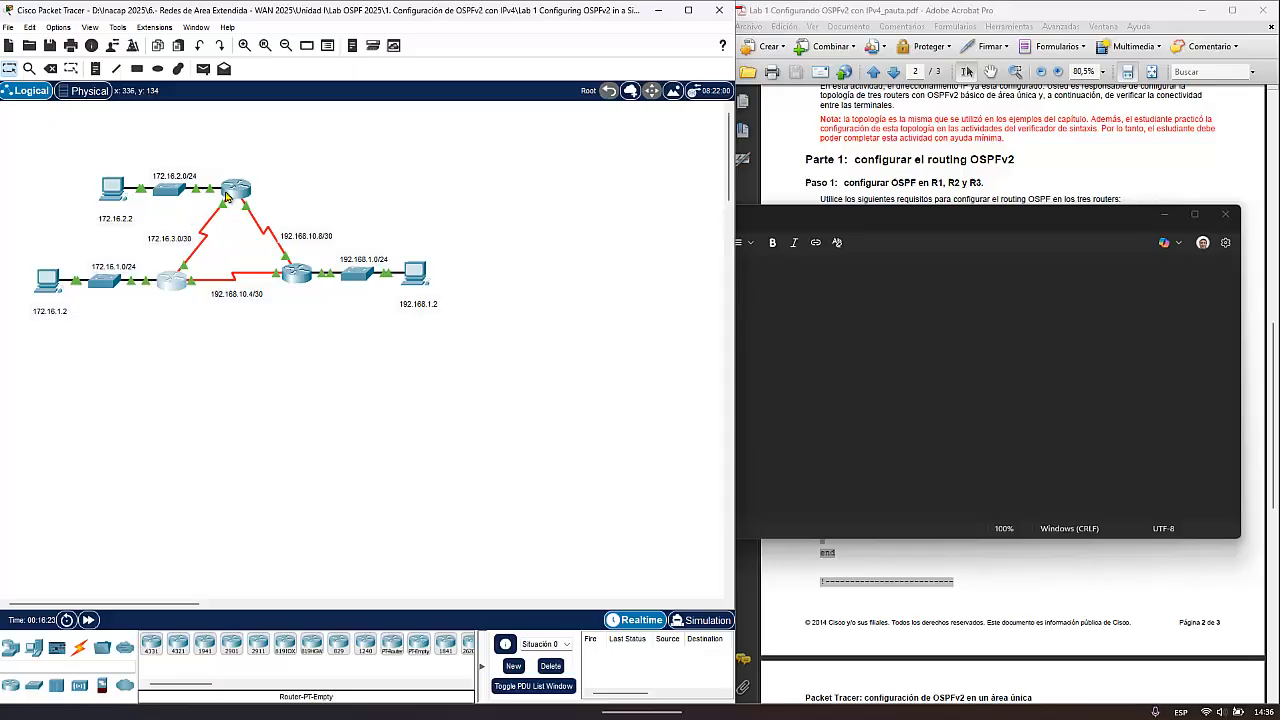
- Open R2's command line in a widened window and minimize the text editor covering the lab guide
{"action": "left_click", "coordinate": [236, 192]}
{"action": "left_click_drag", "start_coordinate": [500, 165], "coordinate": [486, 86]}
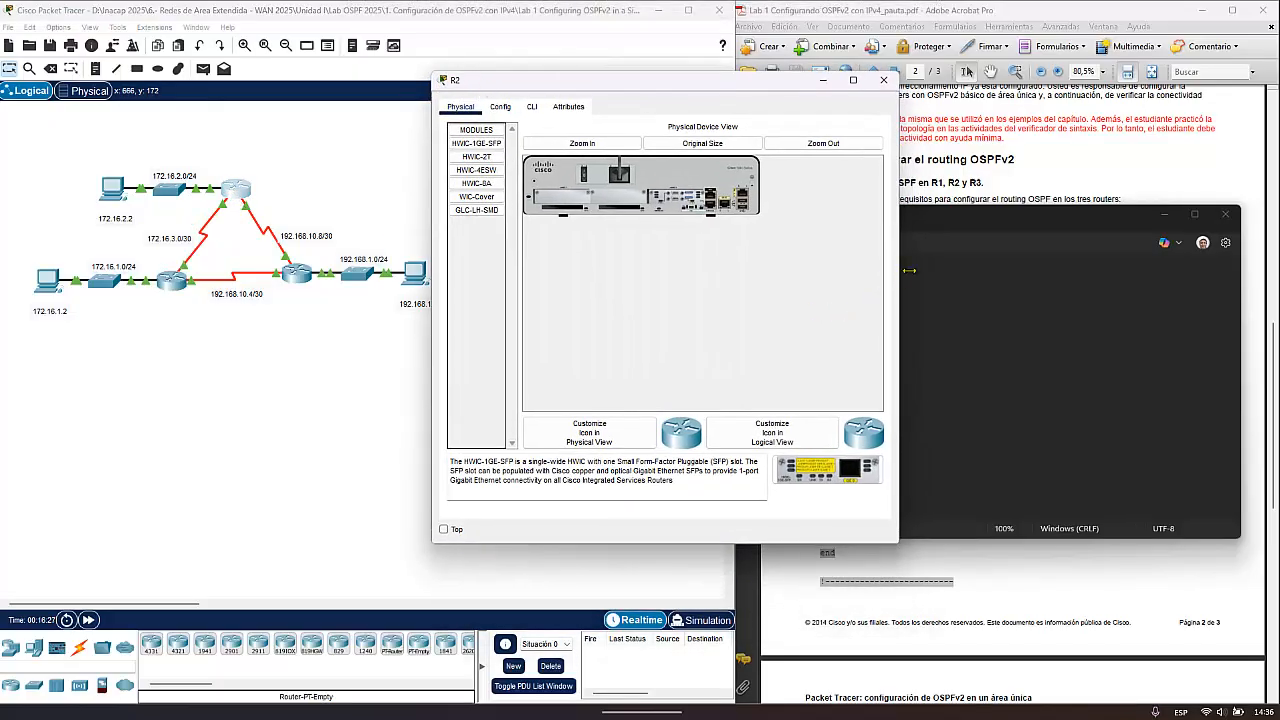
{"action": "left_click", "coordinate": [1164, 214]}
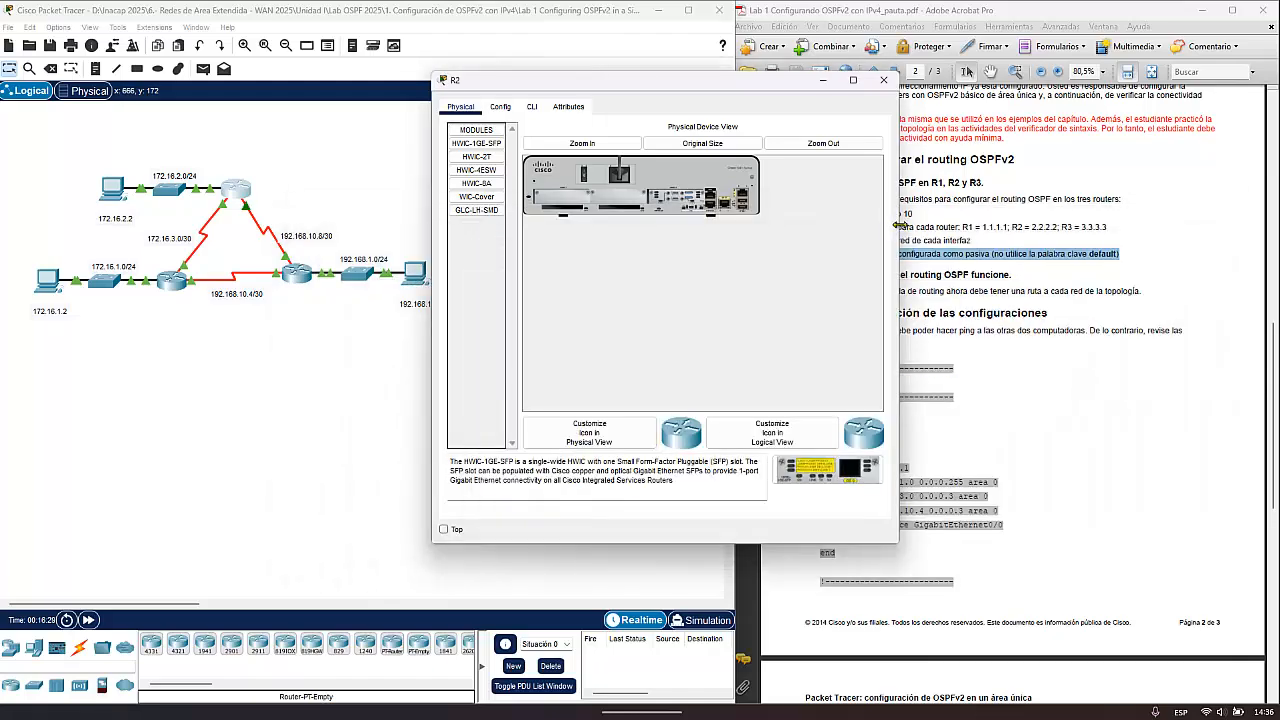
{"action": "left_click_drag", "start_coordinate": [899, 228], "coordinate": [1172, 262]}
{"action": "left_click", "coordinate": [532, 107]}
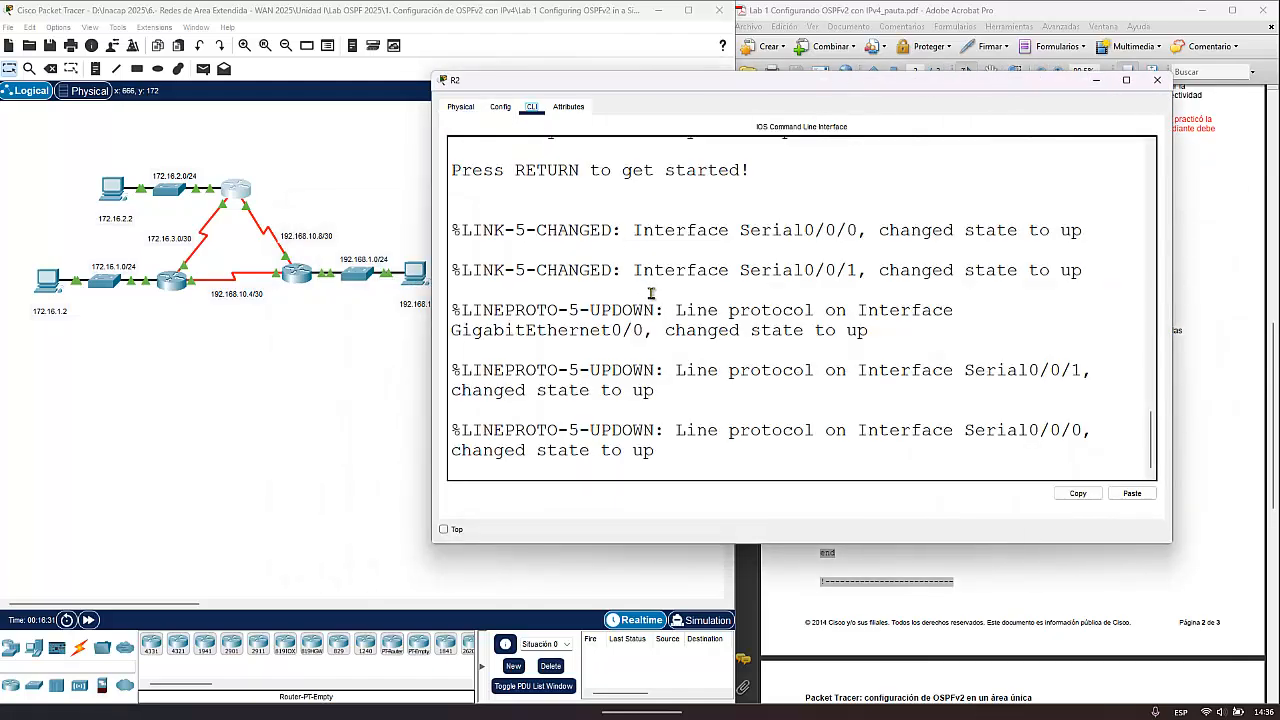
- Enter privileged and global configuration mode on R2 and start OSPF process 10
{"action": "key", "text": "Return"}
{"action": "key", "text": "Return"}
{"action": "type", "text": "ena"}
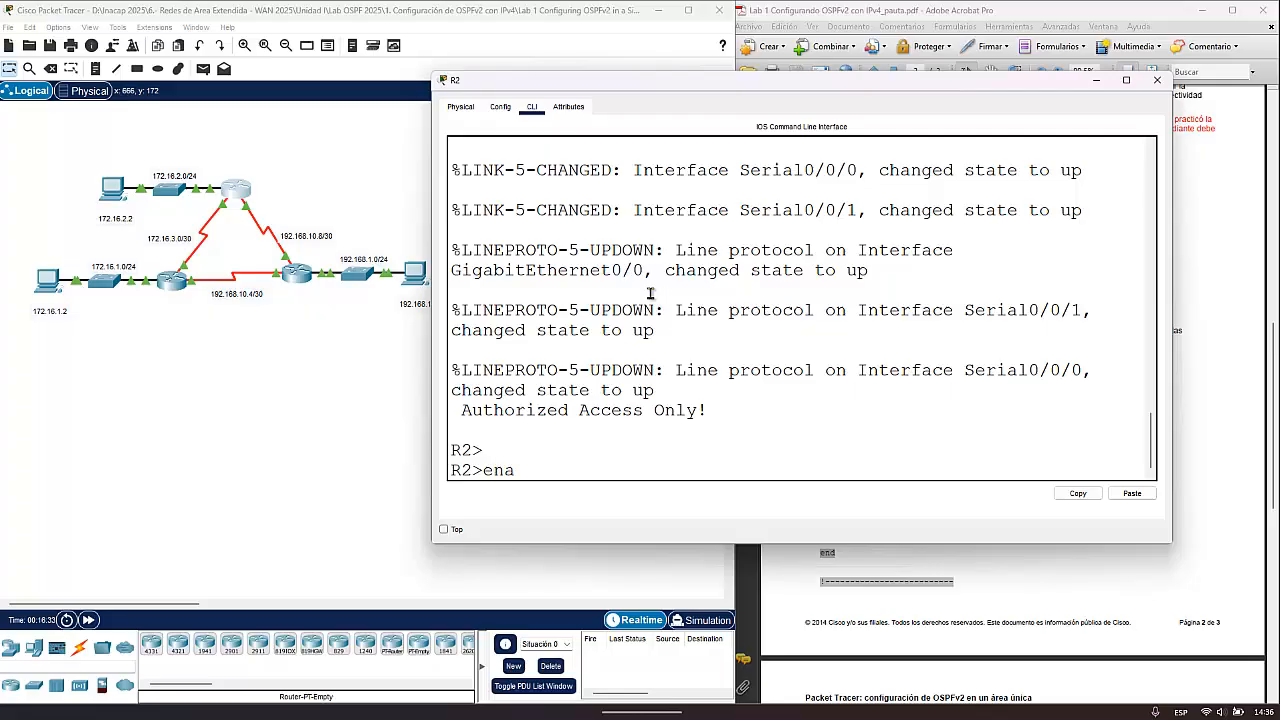
{"action": "key", "text": "Return"}
{"action": "type", "text": "config t"}
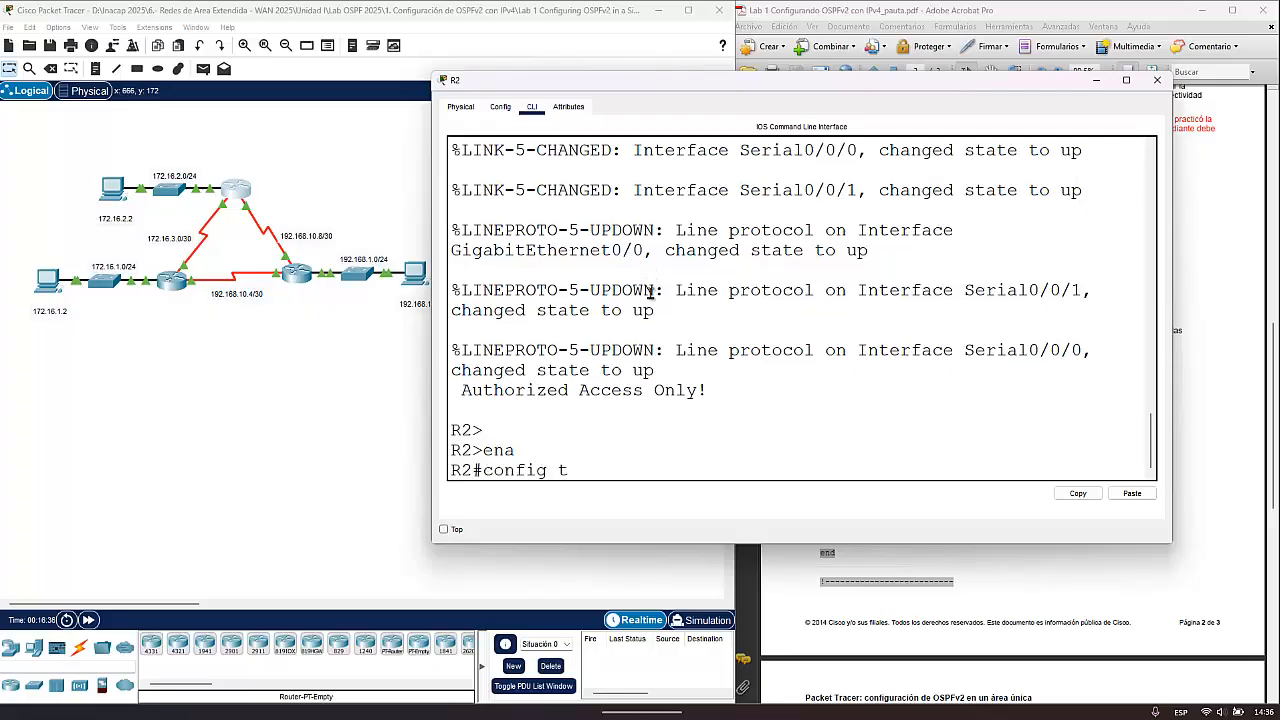
{"action": "key", "text": "Return"}
{"action": "type", "text": "router ospf"}
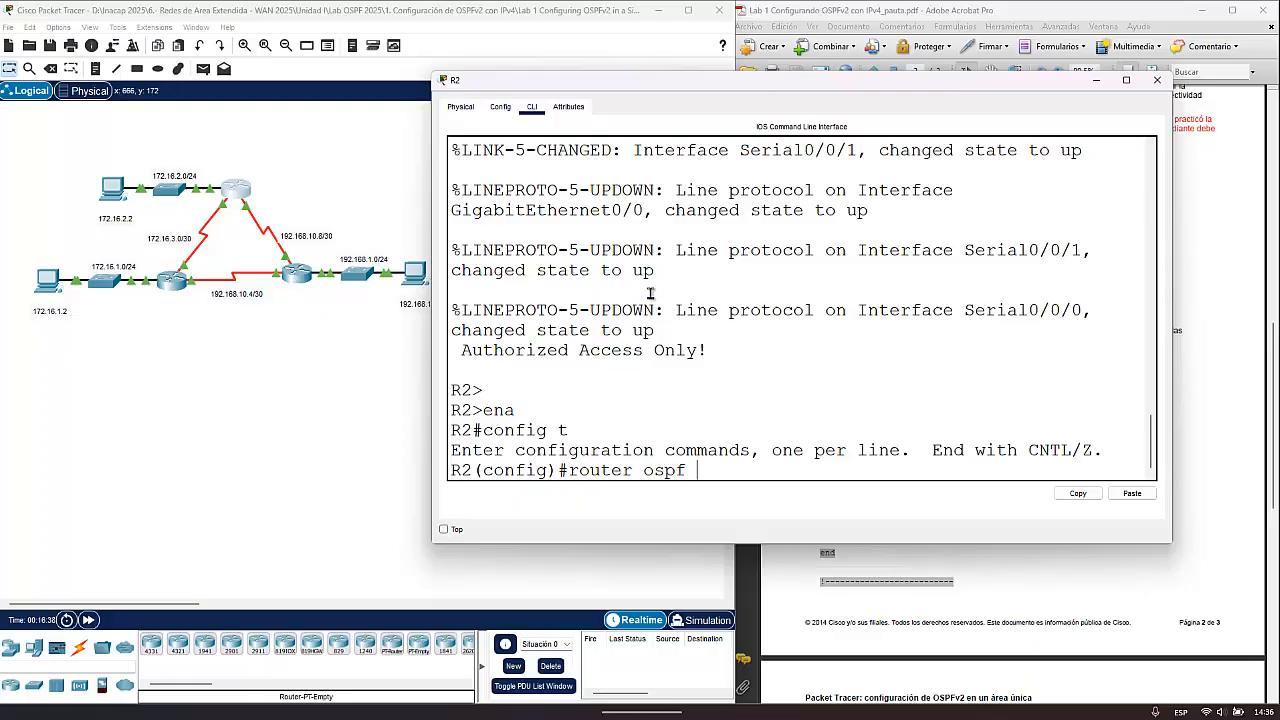
{"action": "type", "text": " 10"}
{"action": "key", "text": "Return"}
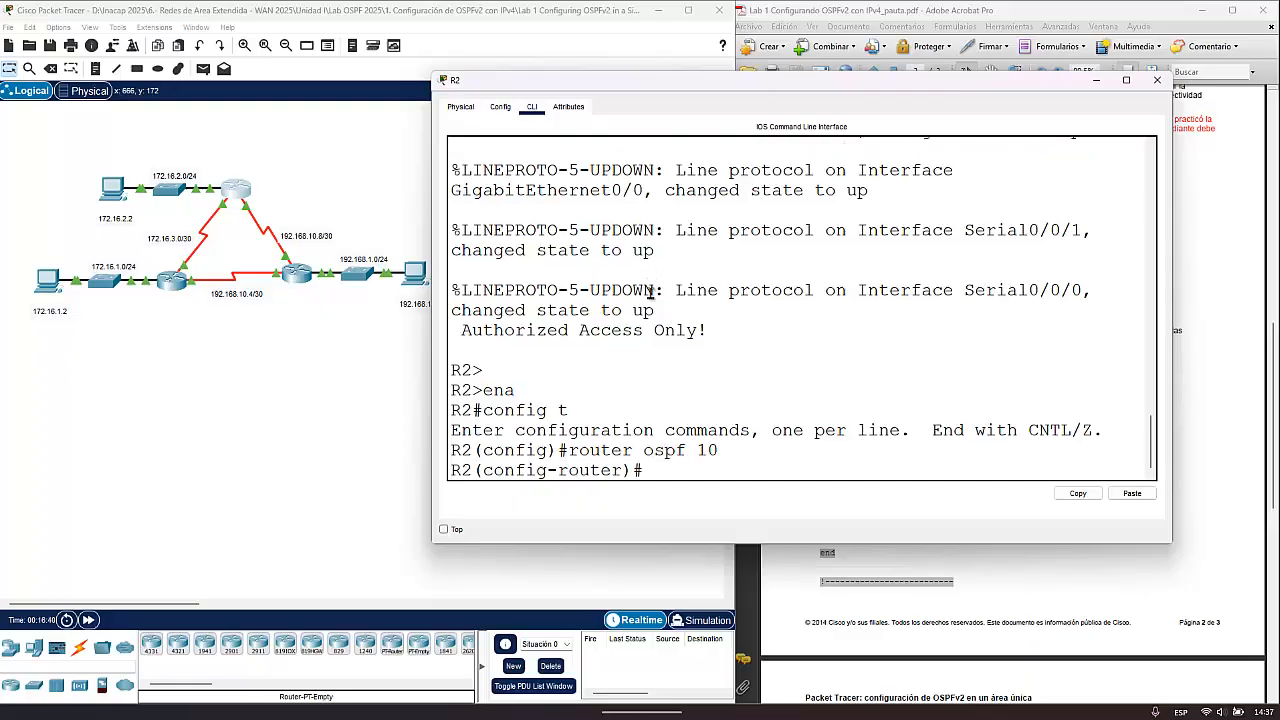
- Set R2's OSPF router ID to 2.2.2.2
{"action": "type", "text": "rou"}
{"action": "key", "text": "Tab"}
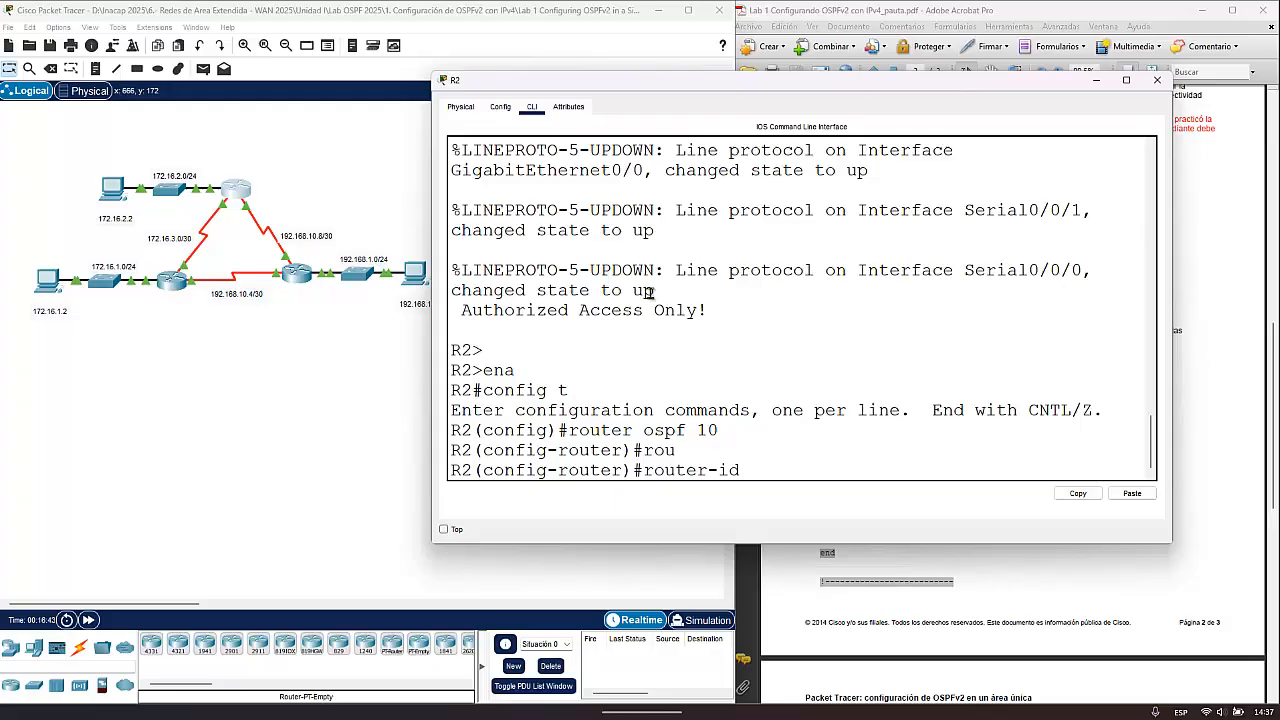
{"action": "type", "text": "2.2.2.2"}
{"action": "key", "text": "Return"}
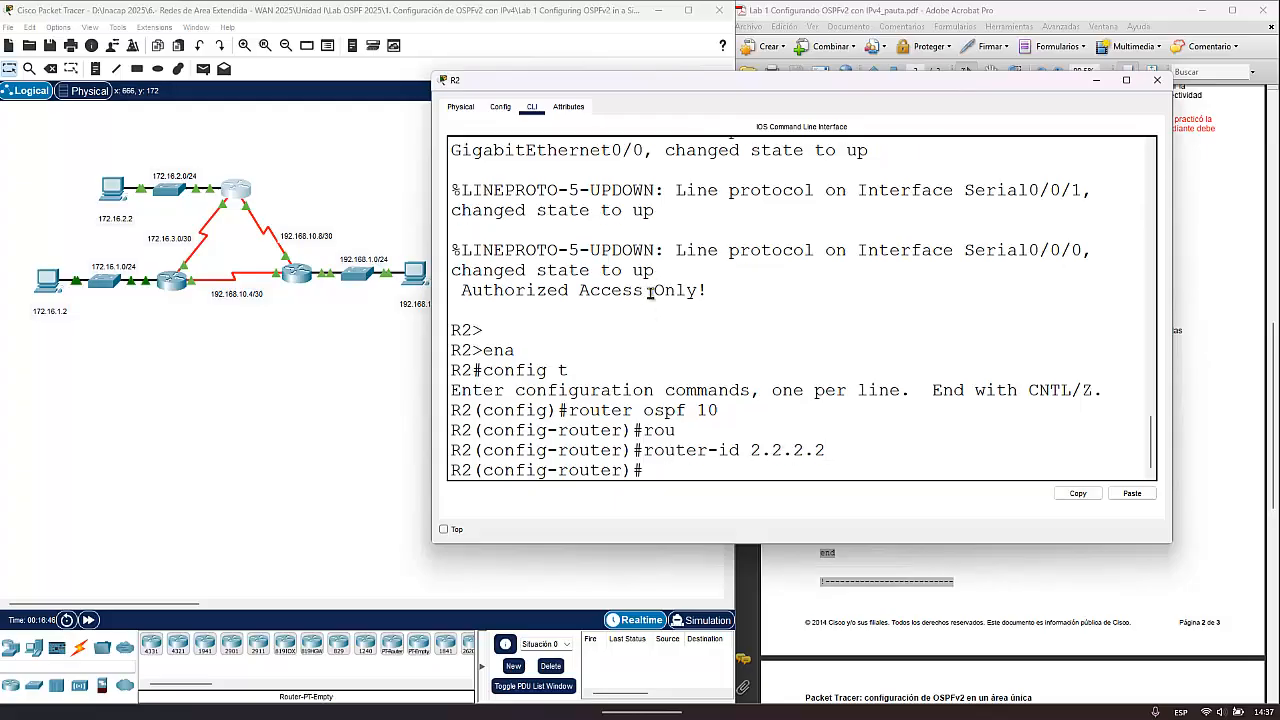
- Advertise network 172.16.2.0 with wildcard 0.0.0.255 in area 0 on R2
{"action": "type", "text": "netw 172.16"}
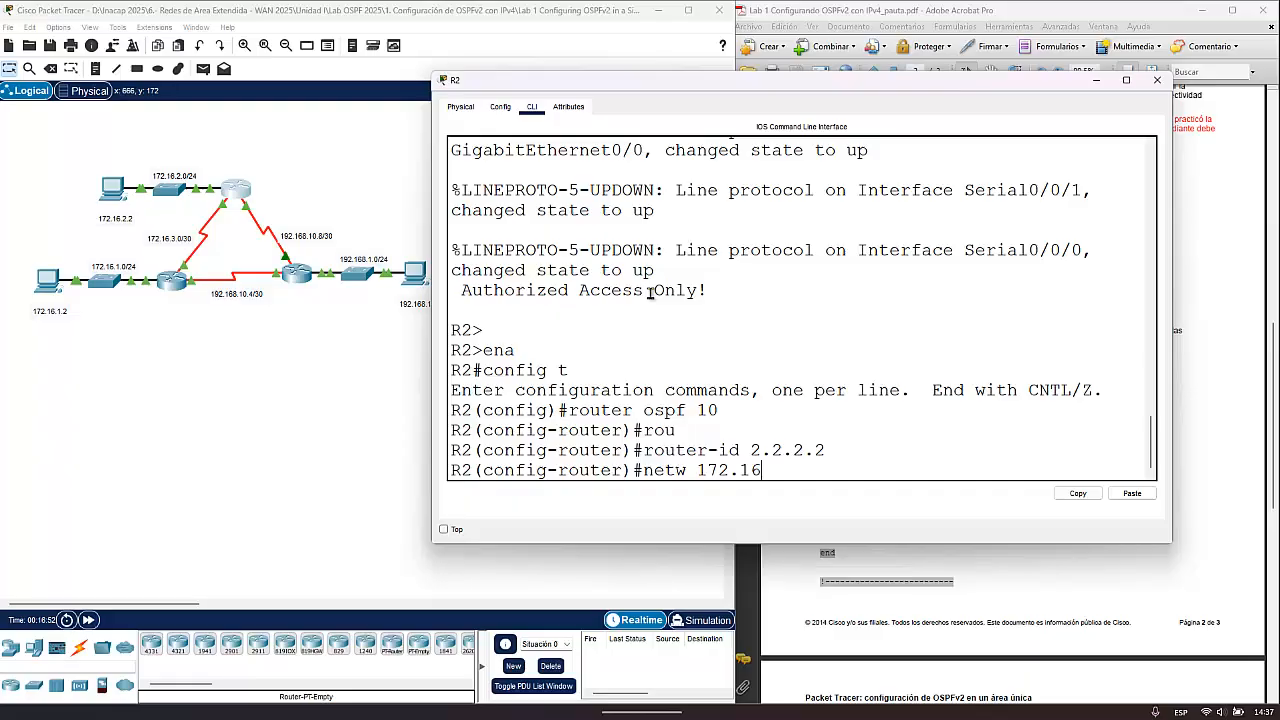
{"action": "type", "text": ".2.0 0.0.0.255 area0"}
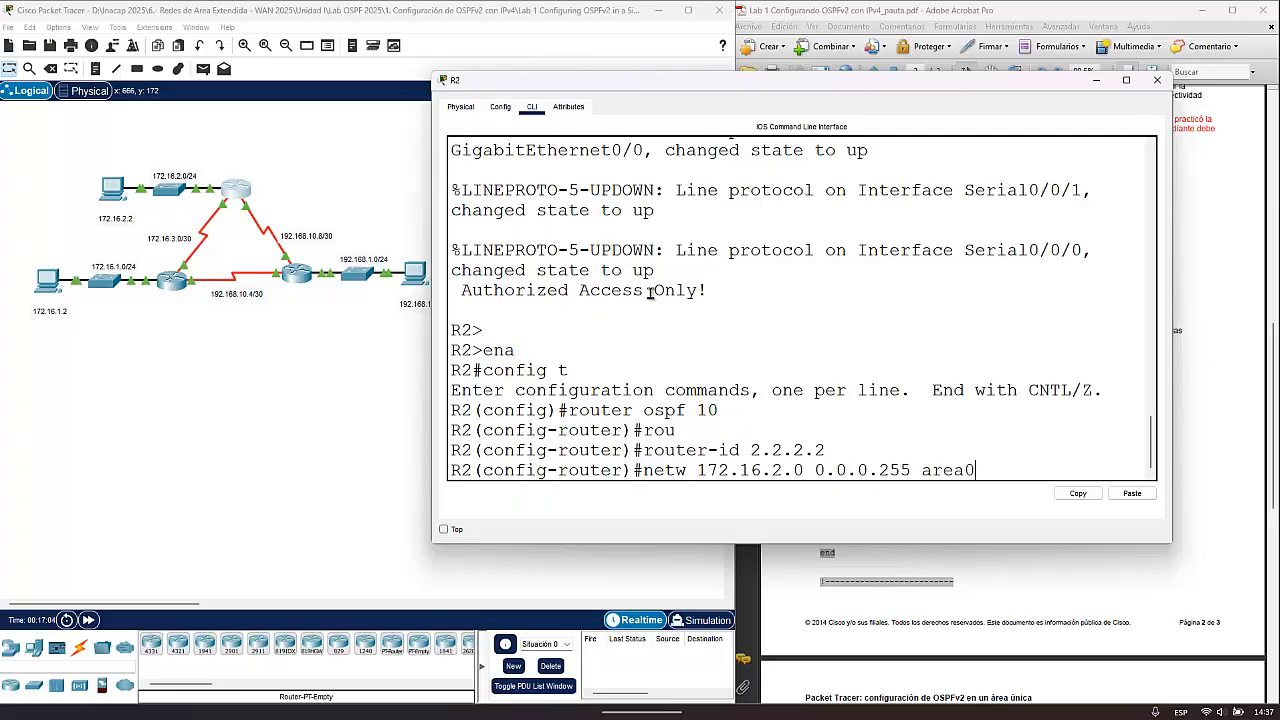
{"action": "key", "text": "BackSpace"}
{"action": "type", "text": "0"}
{"action": "key", "text": "Return"}
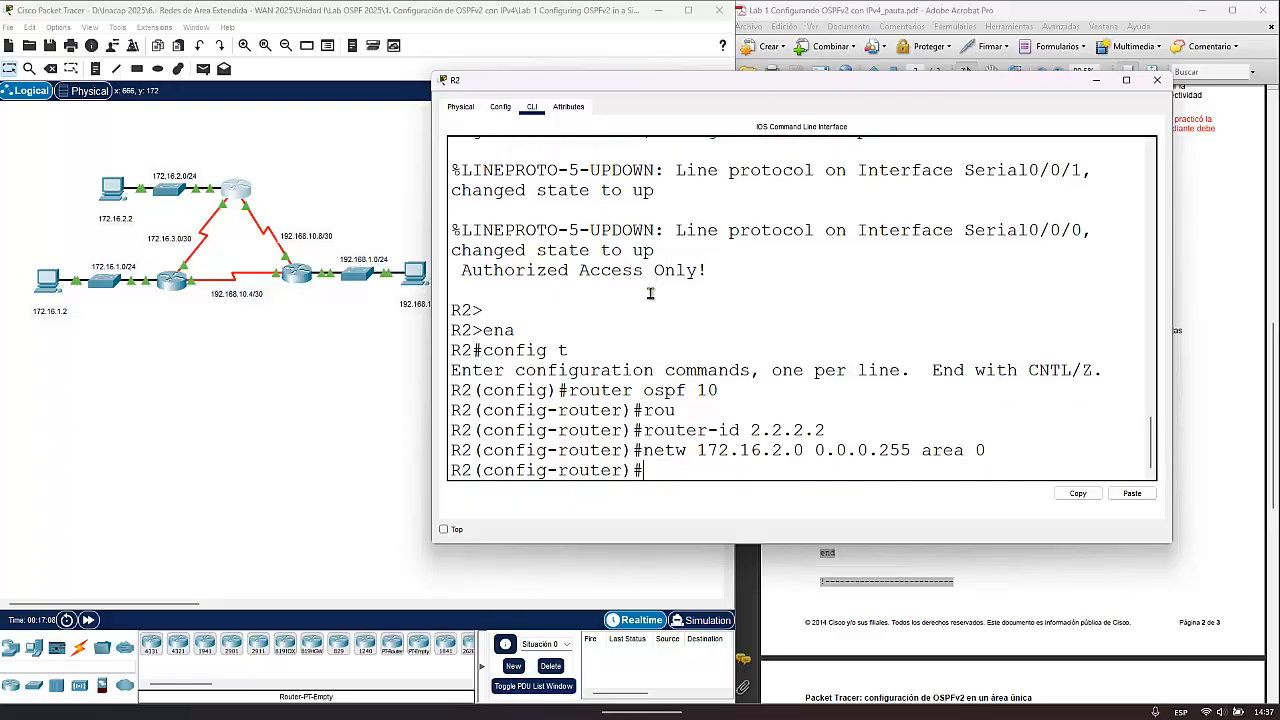
- Advertise network 172.16.3.0 with wildcard 0.0.0.3 in area 0 on R2
{"action": "type", "text": "netw 172.16.3"}
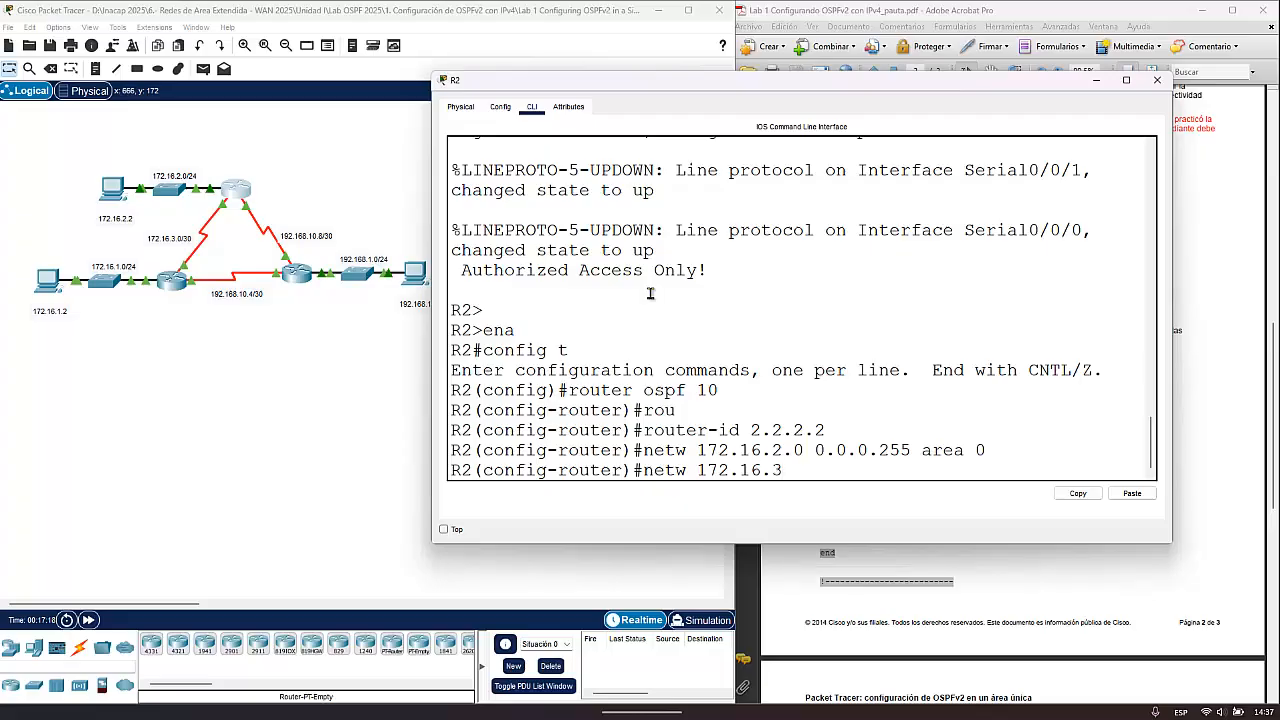
{"action": "type", "text": ".0 0.0.0.3 area 0"}
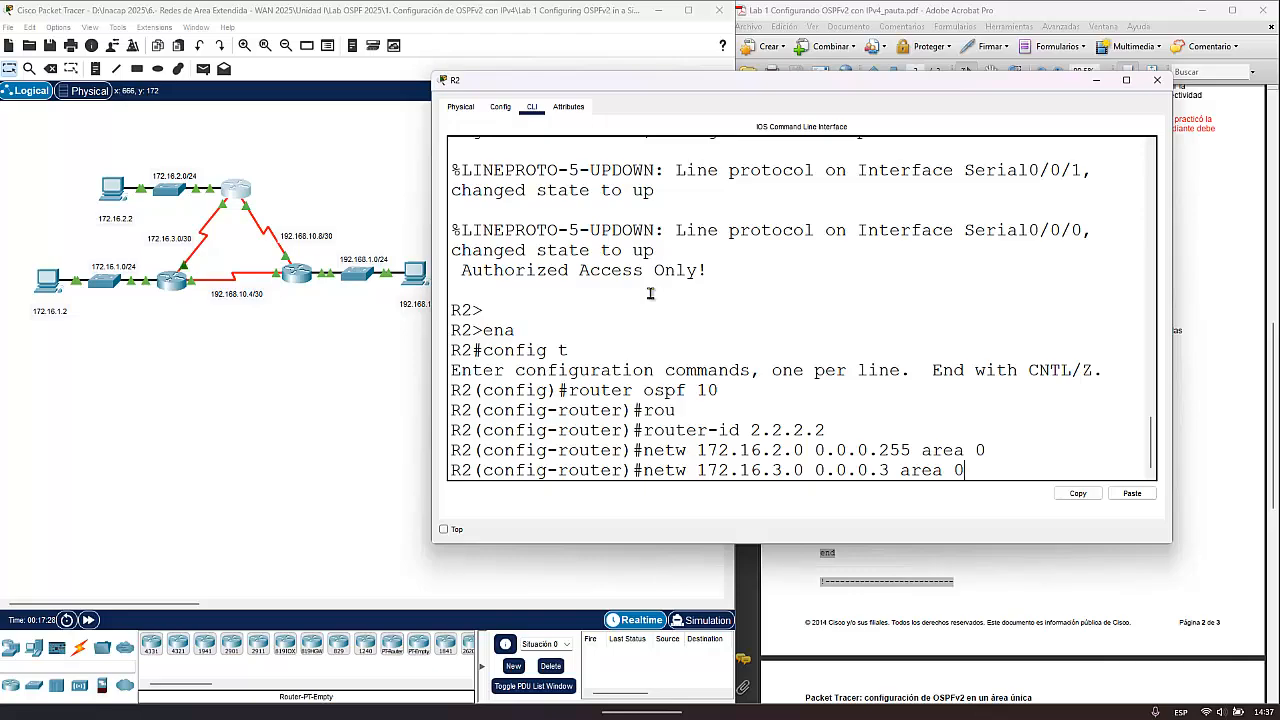
{"action": "key", "text": "Return"}
- Enter the partial statement netw 192.168.10 on R2, highlight the OSPF adjacency message, and submit the incomplete line
{"action": "type", "text": "nfig-router)#n"}
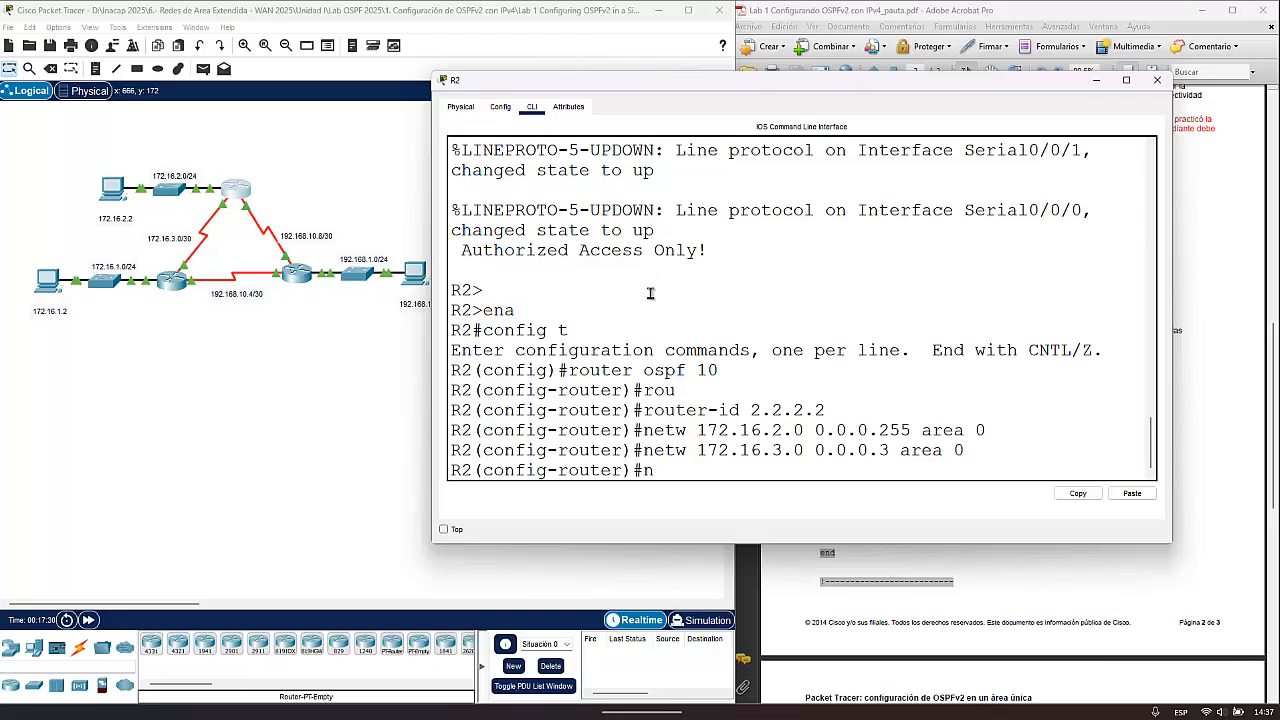
{"action": "type", "text": "etw 192.168.10"}
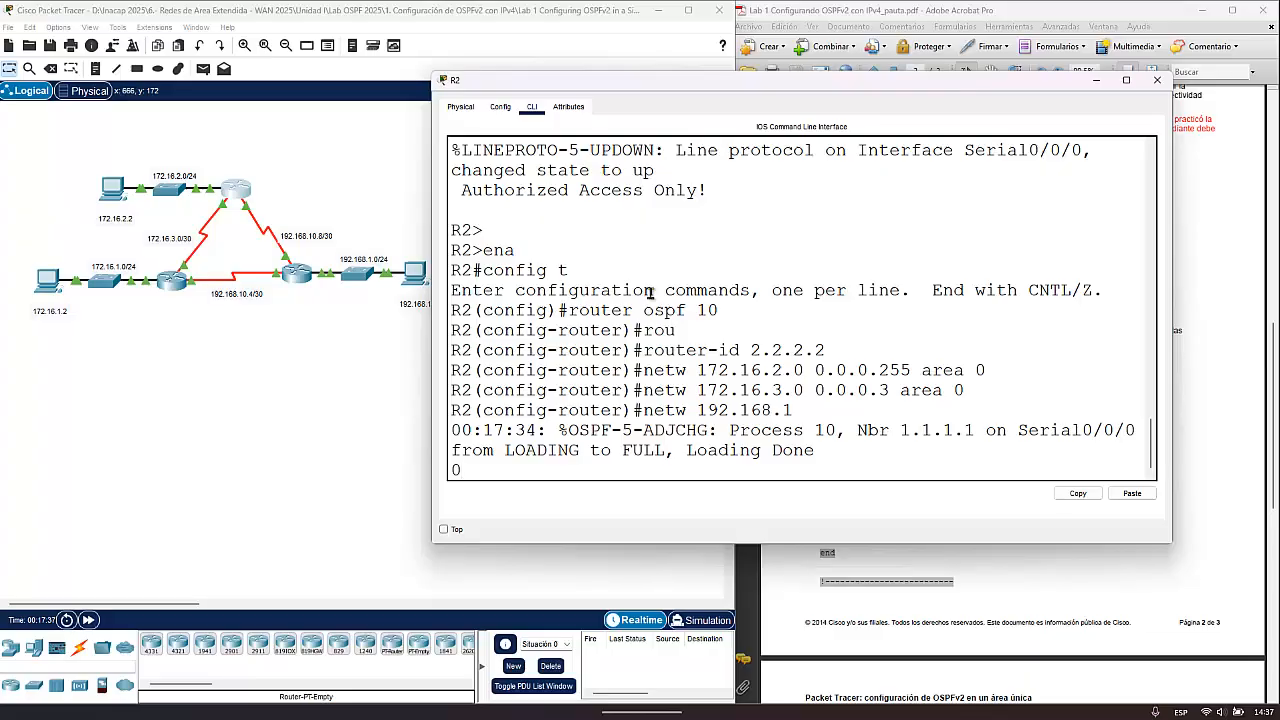
{"action": "left_click_drag", "start_coordinate": [826, 452], "coordinate": [440, 434]}
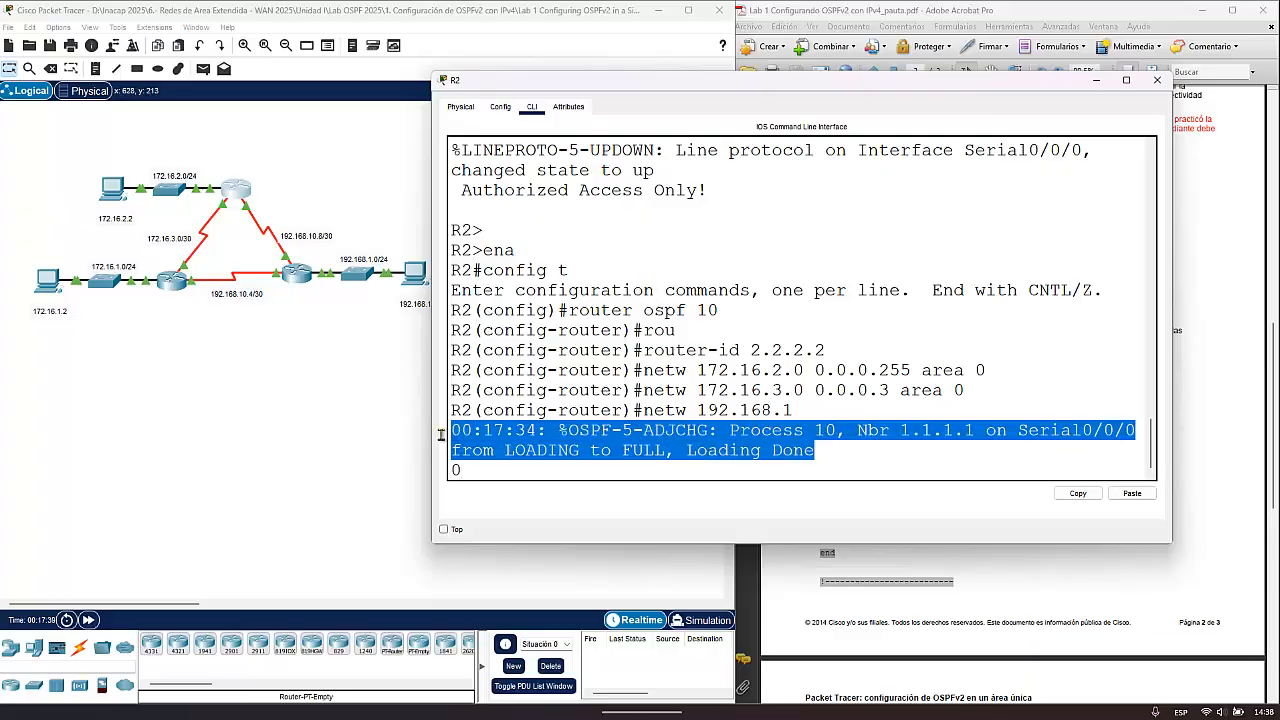
{"action": "left_click", "coordinate": [540, 466]}
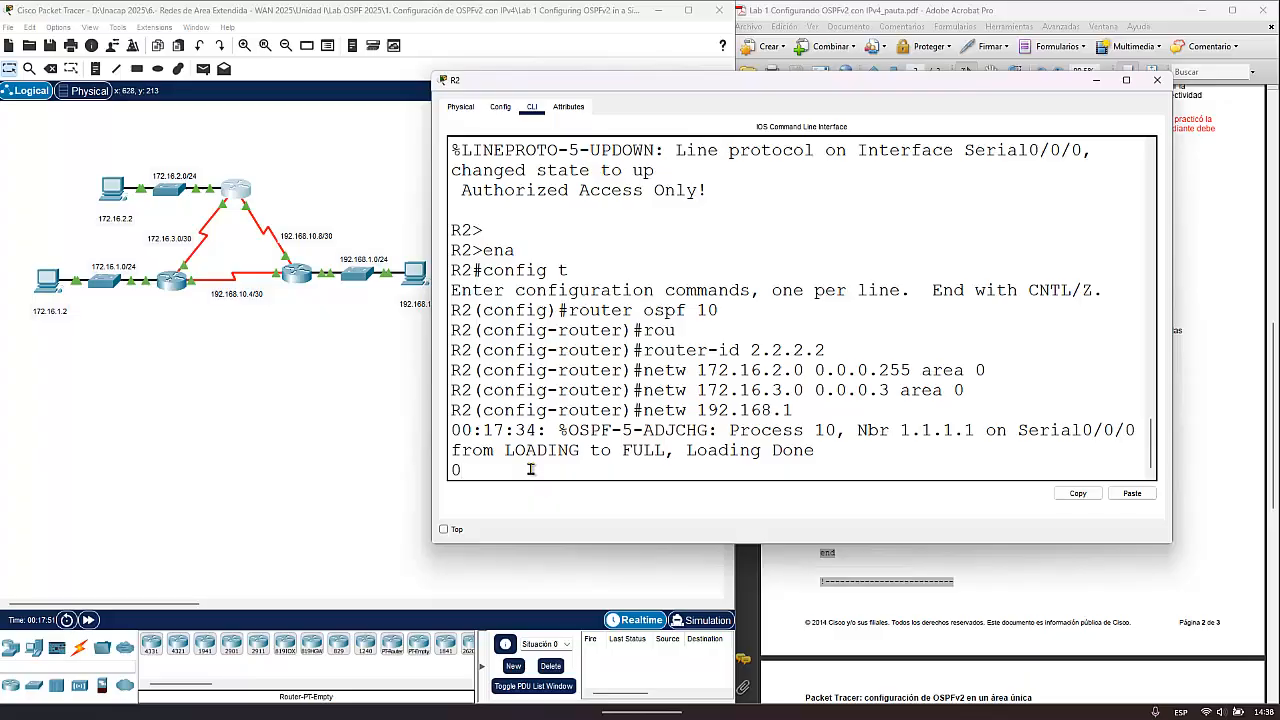
{"action": "key", "text": "Return"}
- Recall the partial network statement on R2 and complete it as netw 192.168.10.8 0.0.0.3 area 0
{"action": "key", "text": "Up"}
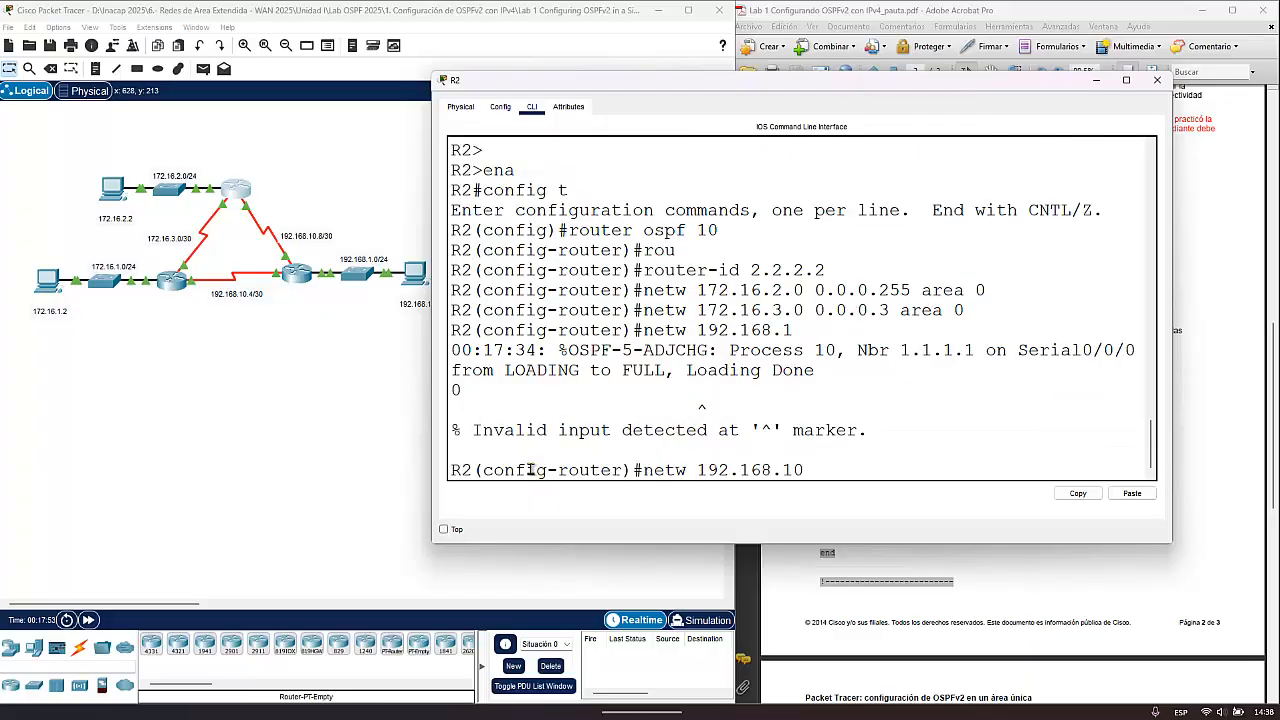
{"action": "type", "text": ".8 0.0.0.3 area 0"}
{"action": "key", "text": "Return"}
- Make interface g0/0 passive for OSPF on R2, then leave router configuration mode and close R2's window
{"action": "type", "text": "pass"}
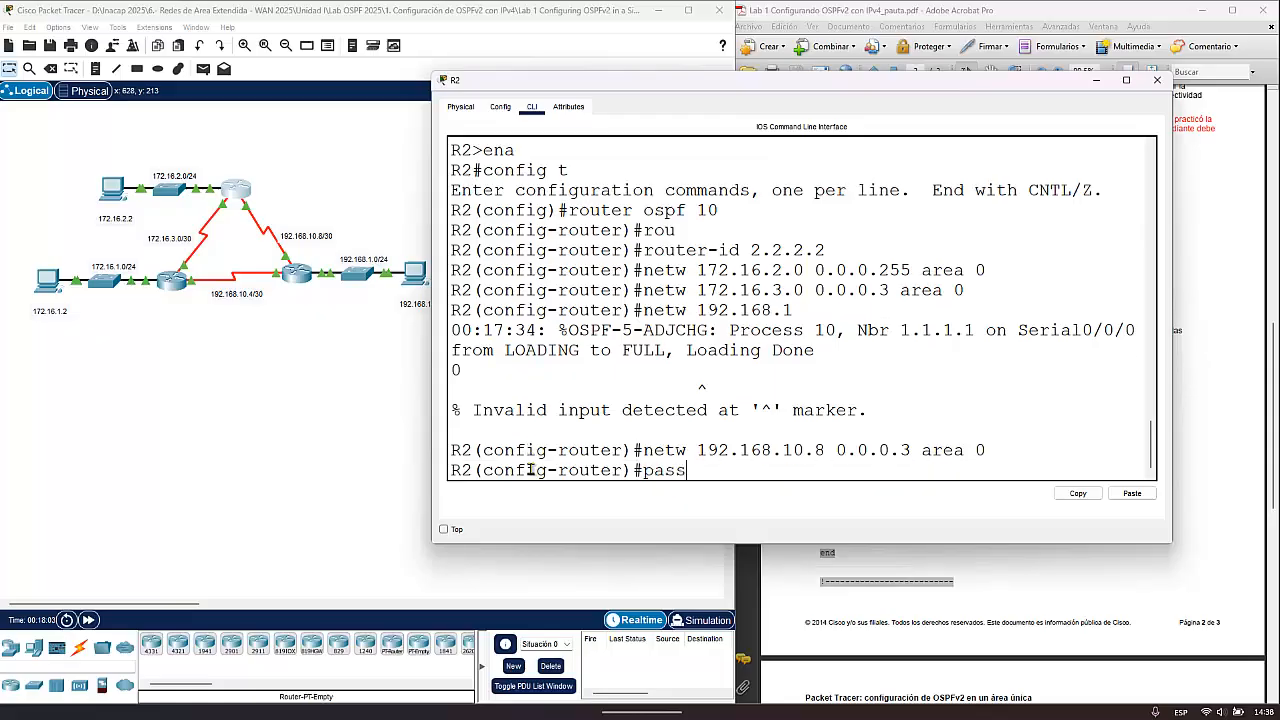
{"action": "key", "text": "Tab"}
{"action": "type", "text": "g"}
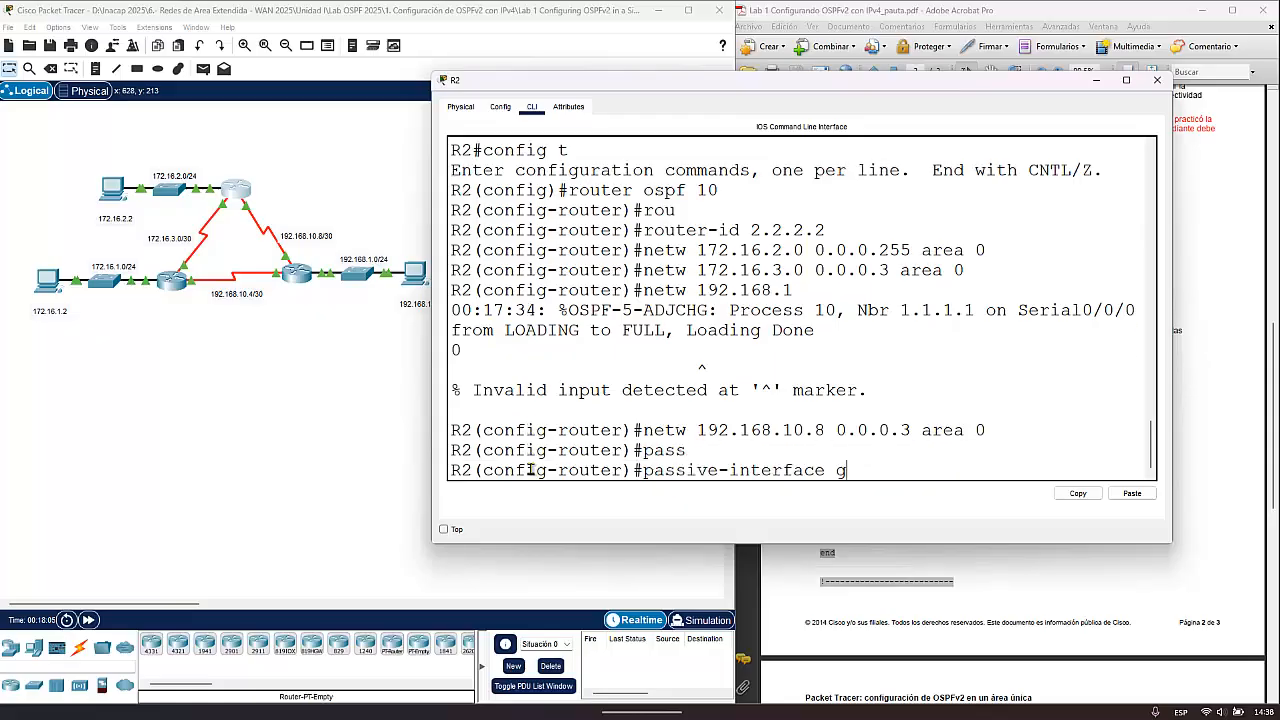
{"action": "type", "text": "0/0"}
{"action": "key", "text": "Return"}
{"action": "type", "text": "exit"}
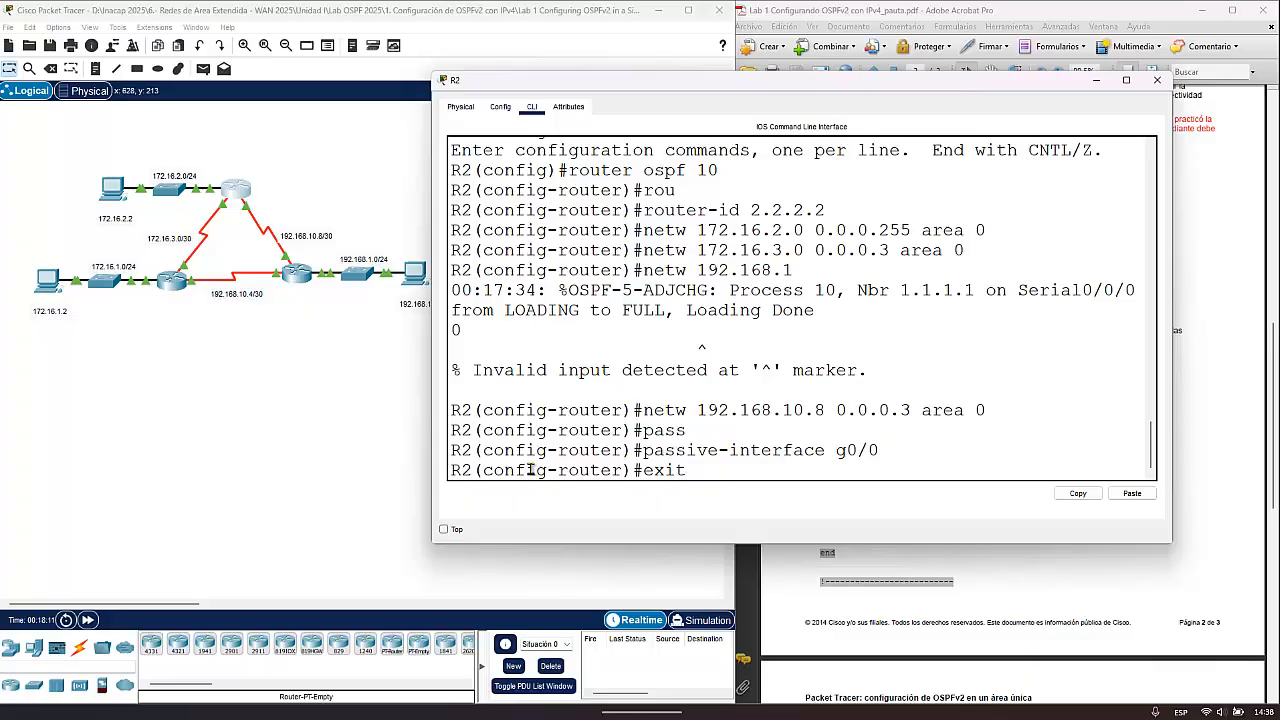
{"action": "key", "text": "Return"}
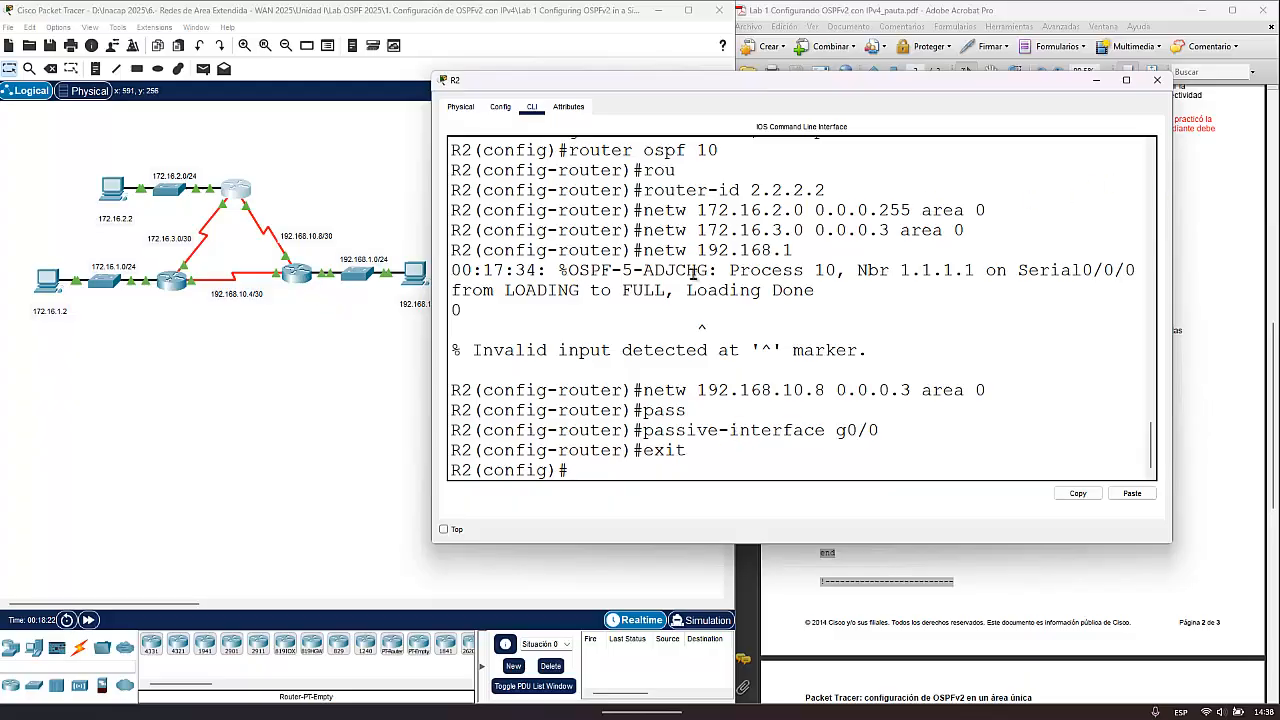
{"action": "left_click", "coordinate": [1157, 79]}
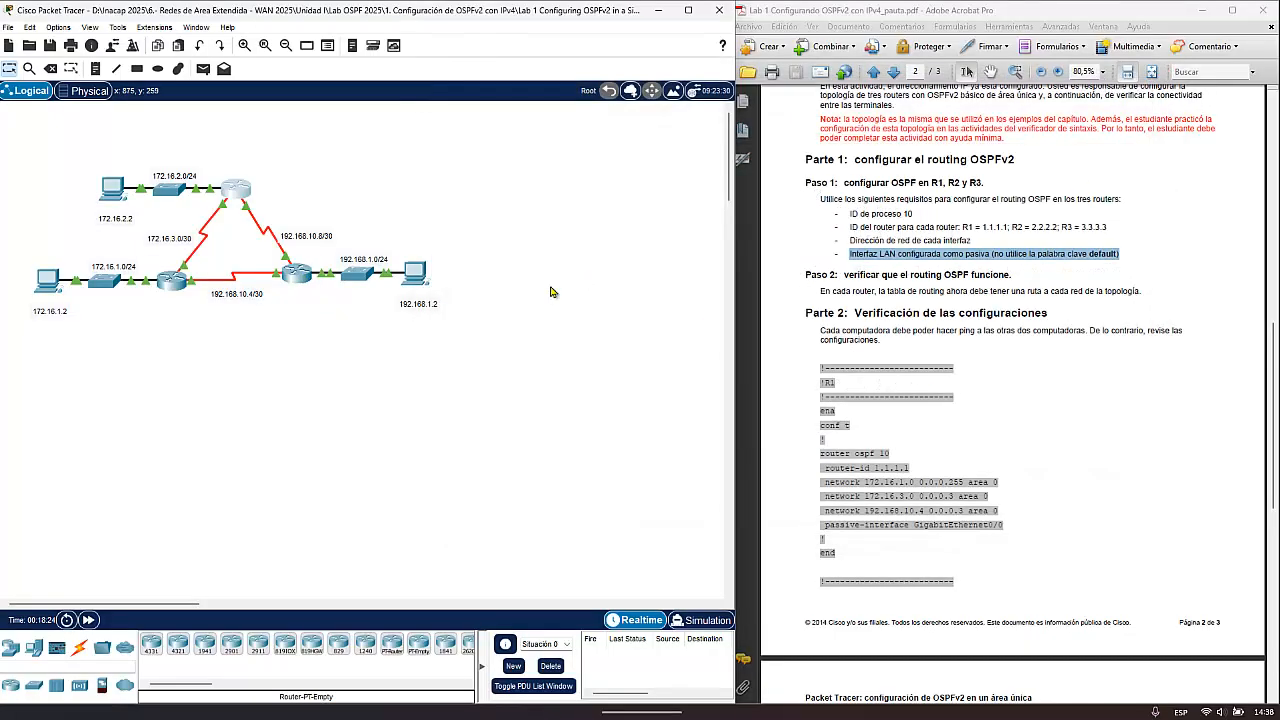
- Open R3's command line from the topology and widen its window
{"action": "left_click", "coordinate": [294, 274]}
{"action": "left_click", "coordinate": [551, 186]}
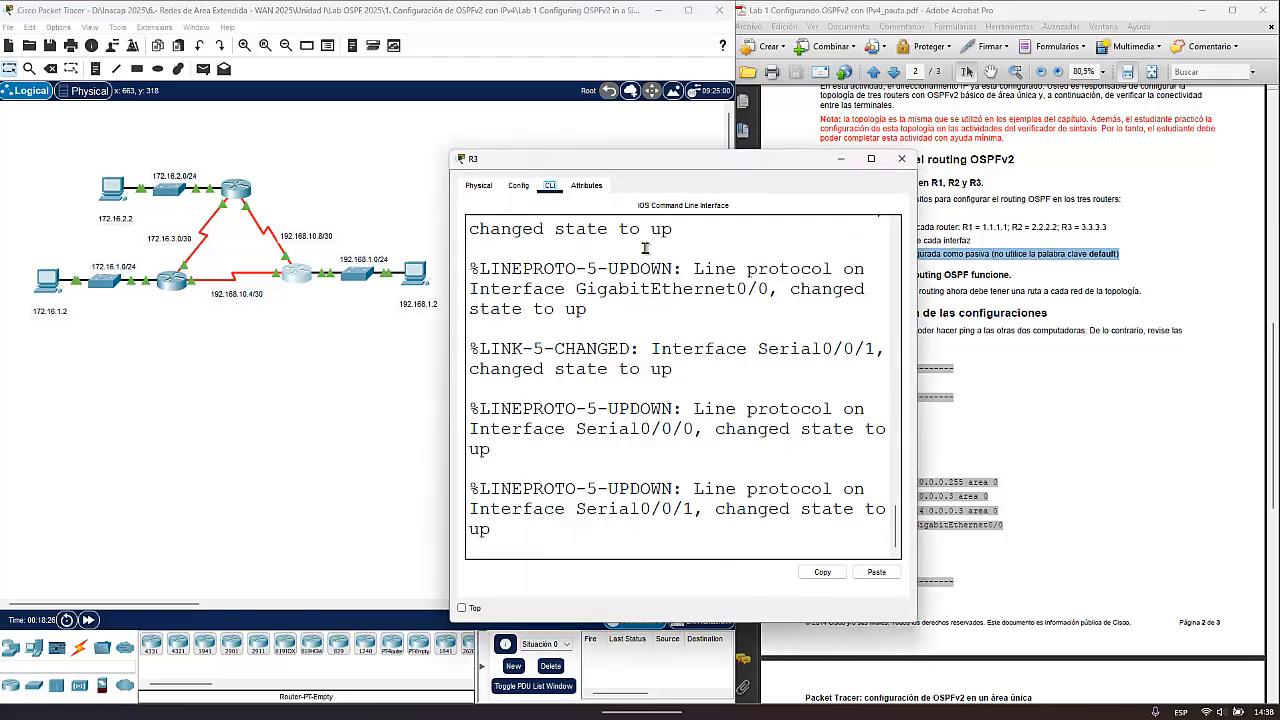
{"action": "left_click_drag", "start_coordinate": [921, 355], "coordinate": [1140, 355]}
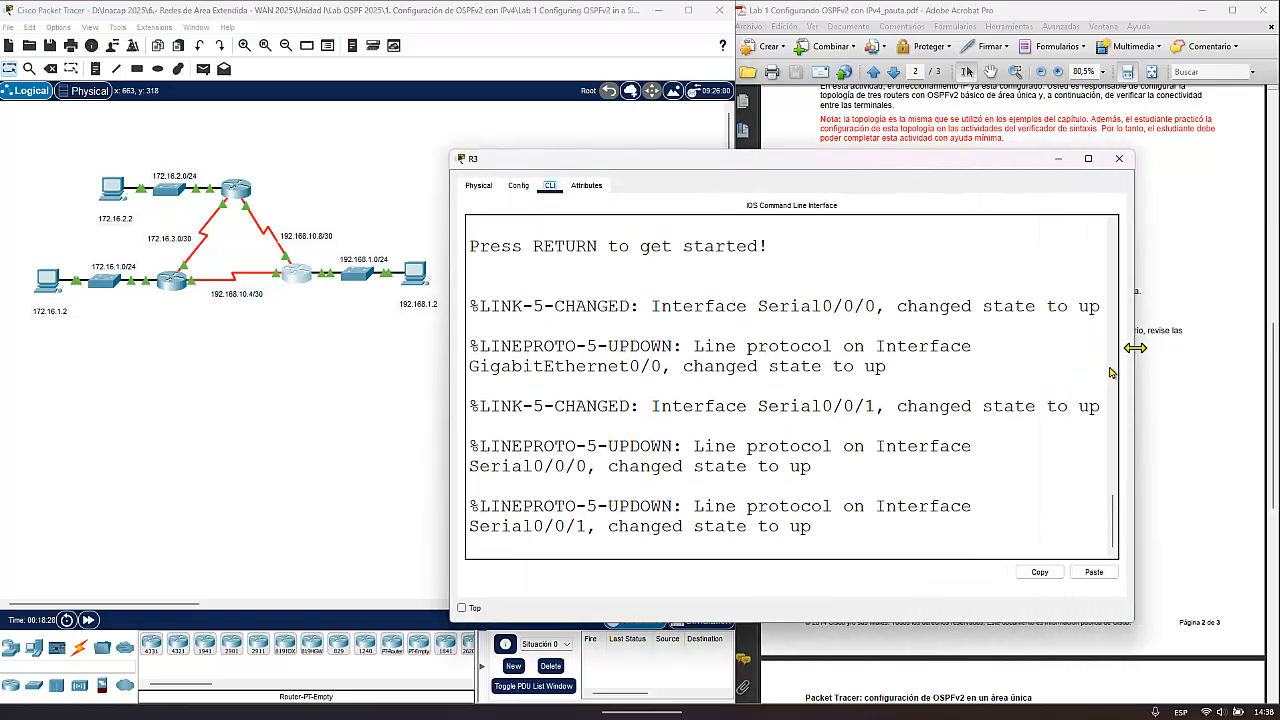
- Enter privileged and global configuration mode on R3 and start OSPF process 10
{"action": "key", "text": "Return"}
{"action": "type", "text": "ena"}
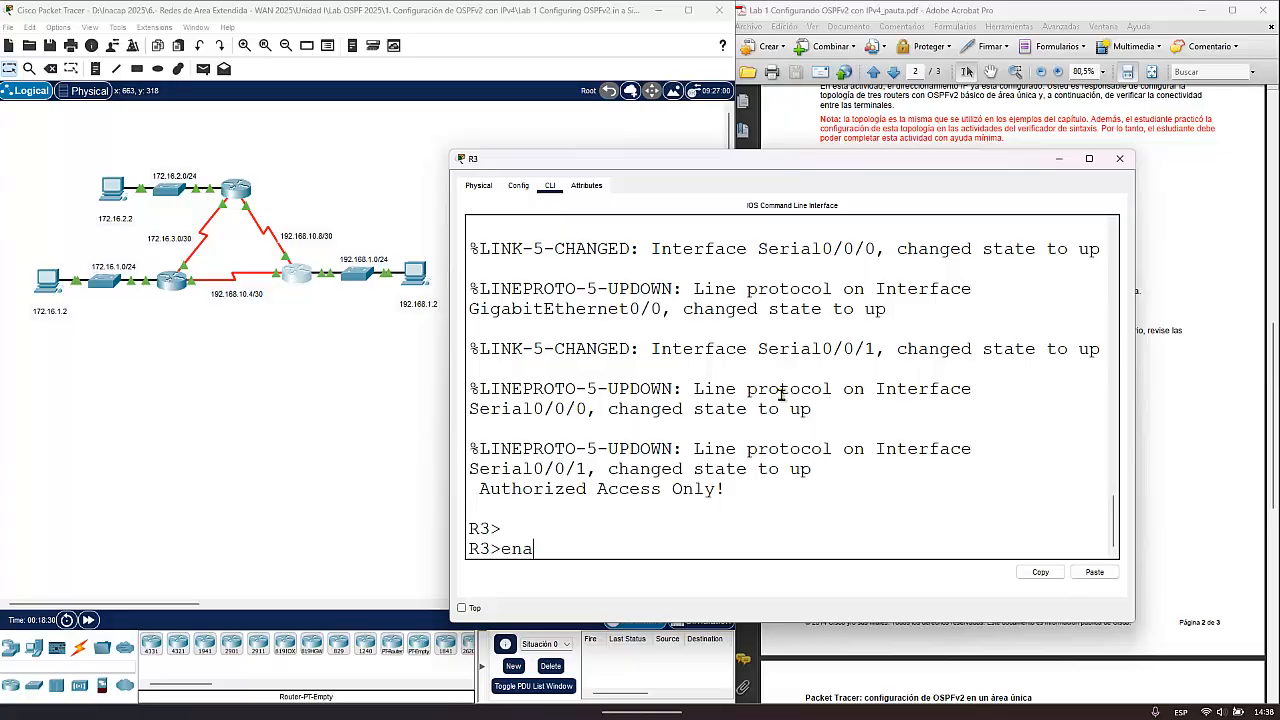
{"action": "key", "text": "Return"}
{"action": "type", "text": "config t"}
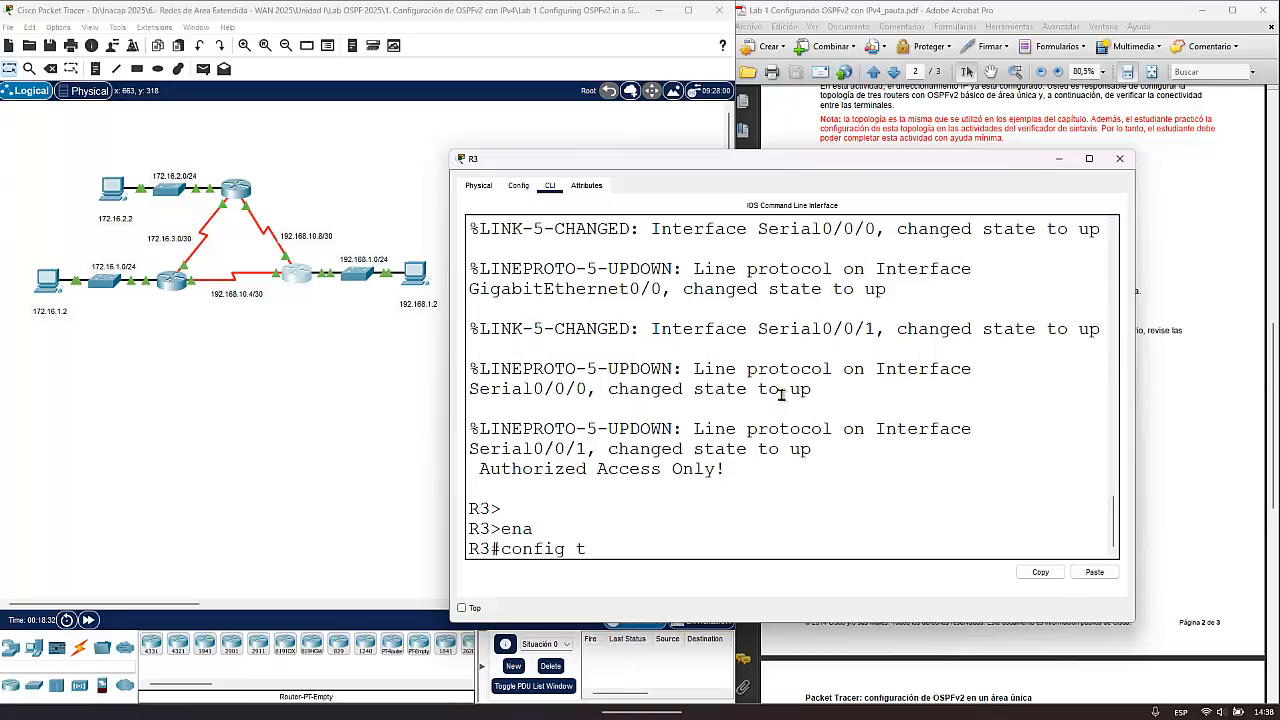
{"action": "key", "text": "Return"}
{"action": "type", "text": "ro"}
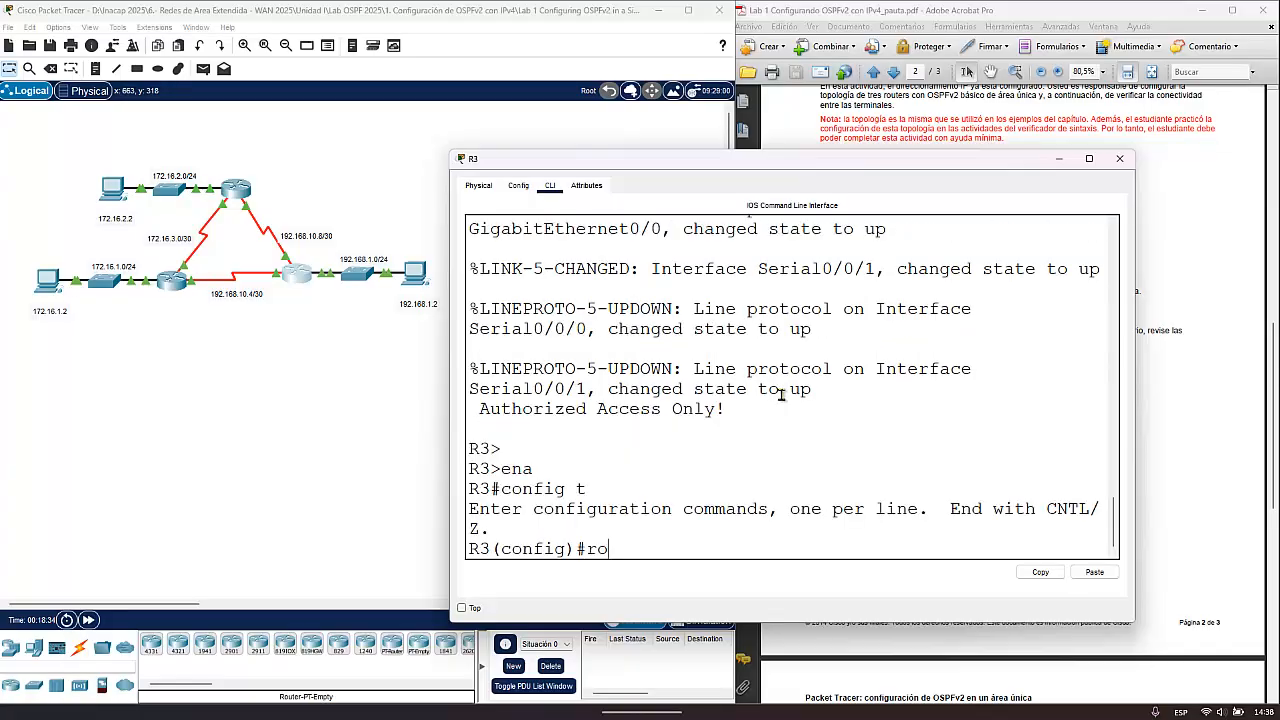
{"action": "type", "text": "uter ospf 10"}
{"action": "key", "text": "Return"}
- Set R3's OSPF router ID to 3.3.3.3
{"action": "type", "text": "rou"}
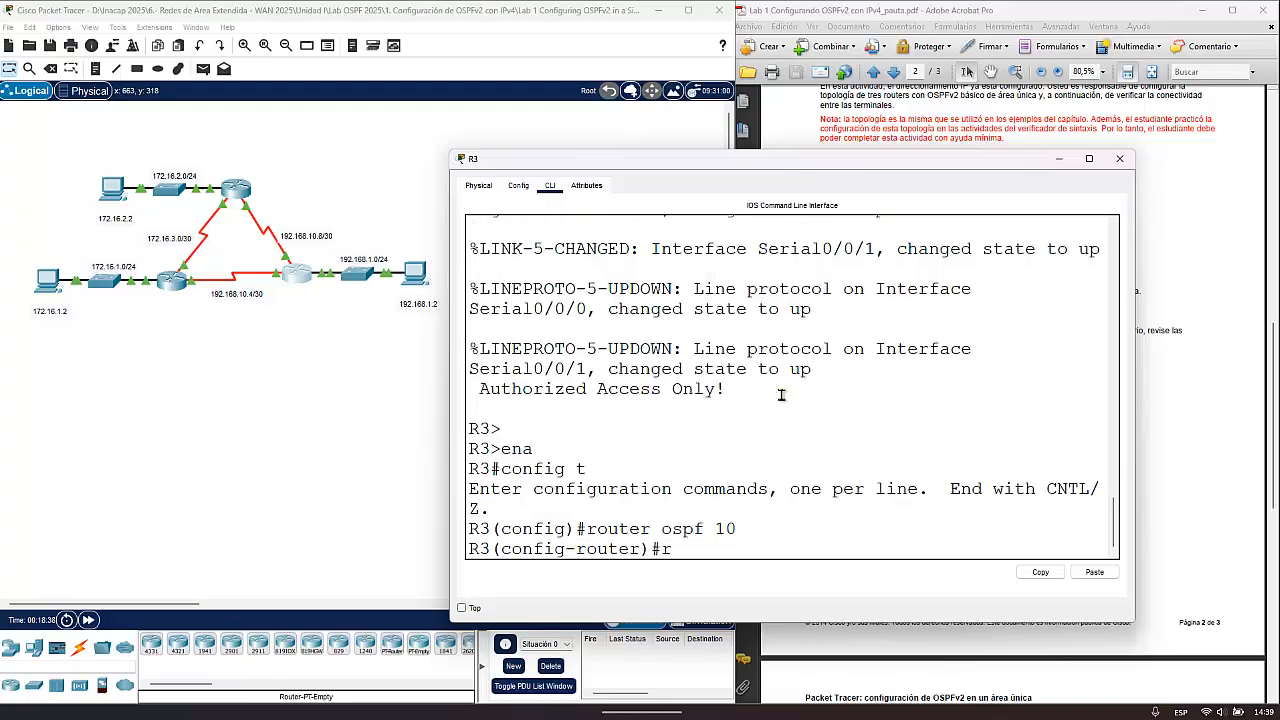
{"action": "key", "text": "Tab"}
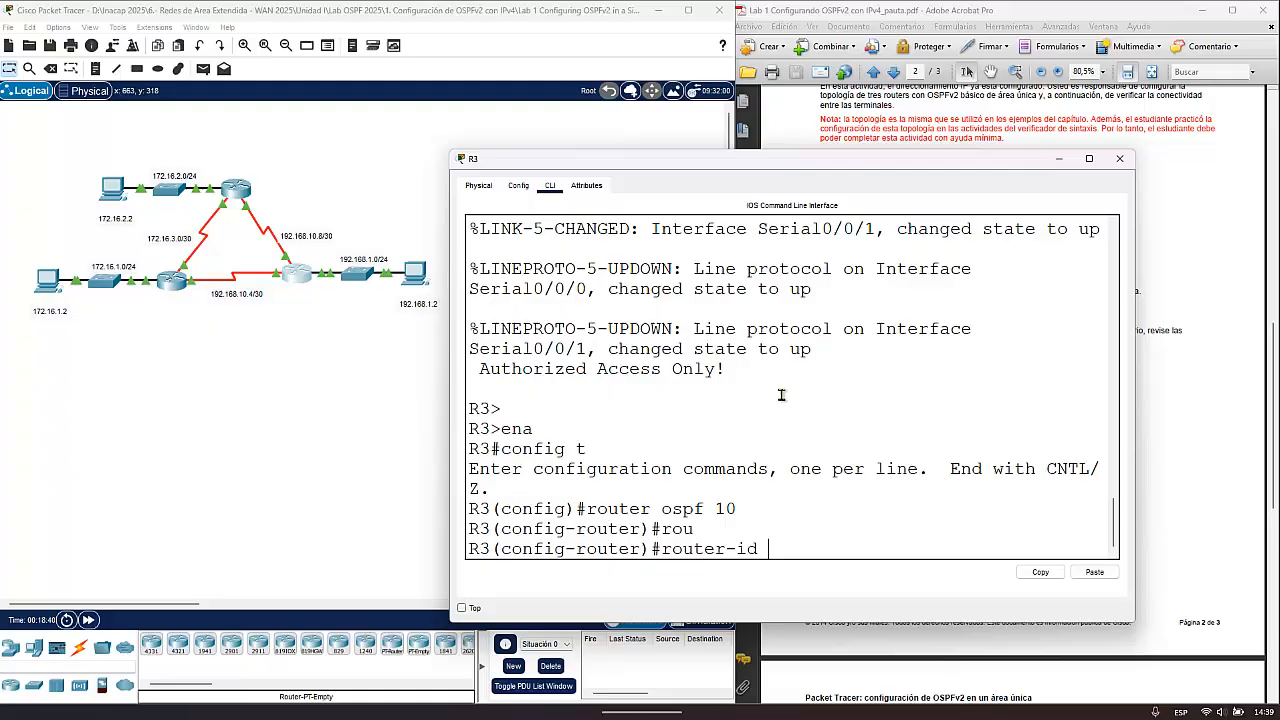
{"action": "type", "text": "3.3.3.3"}
{"action": "key", "text": "Return"}
- Advertise R3's LAN in OSPF with netw 192.168.1.0 0.0.0.255 area 0
{"action": "type", "text": "netw "}
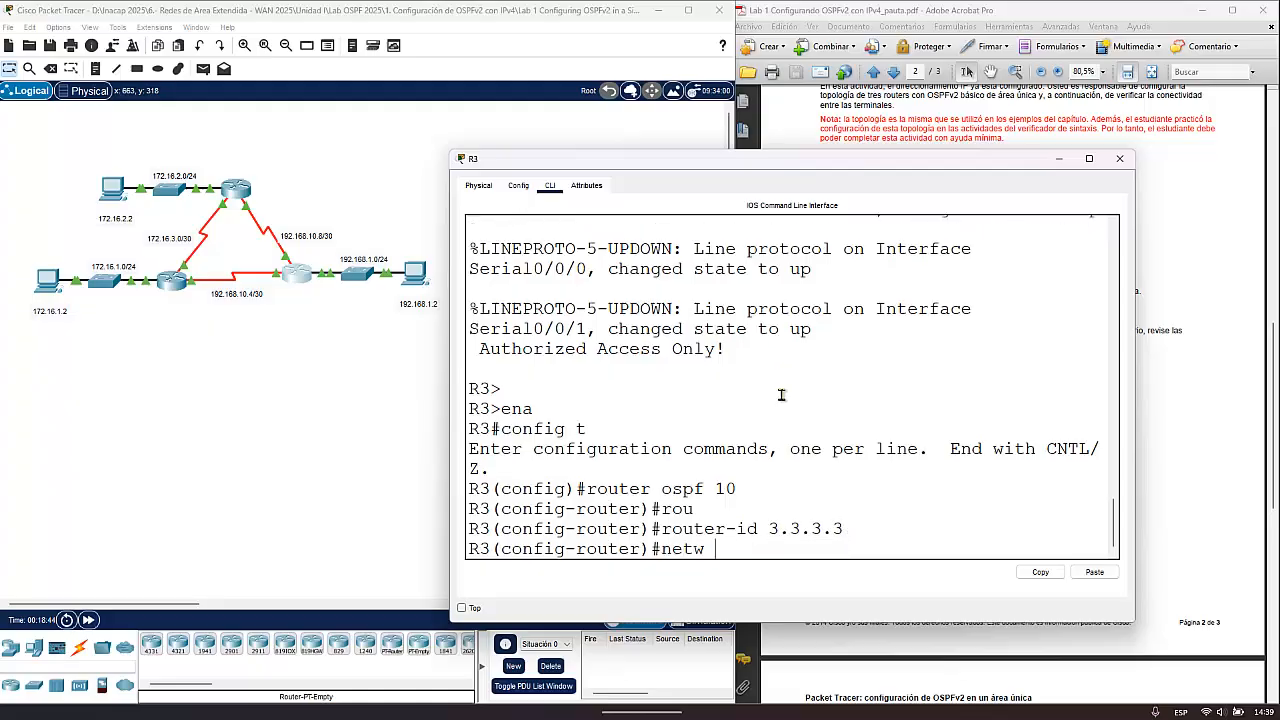
{"action": "type", "text": "192.168.1.0 0.0.0"}
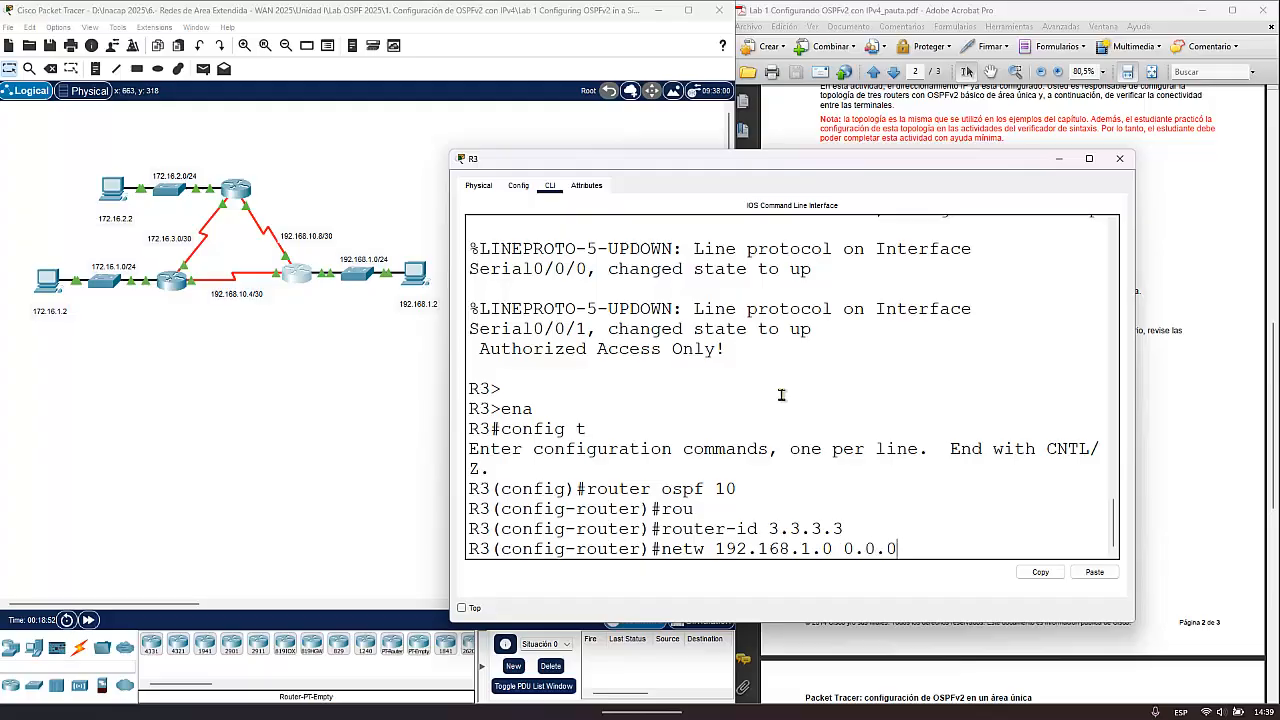
{"action": "type", "text": ".255 area 0"}
{"action": "key", "text": "Return"}
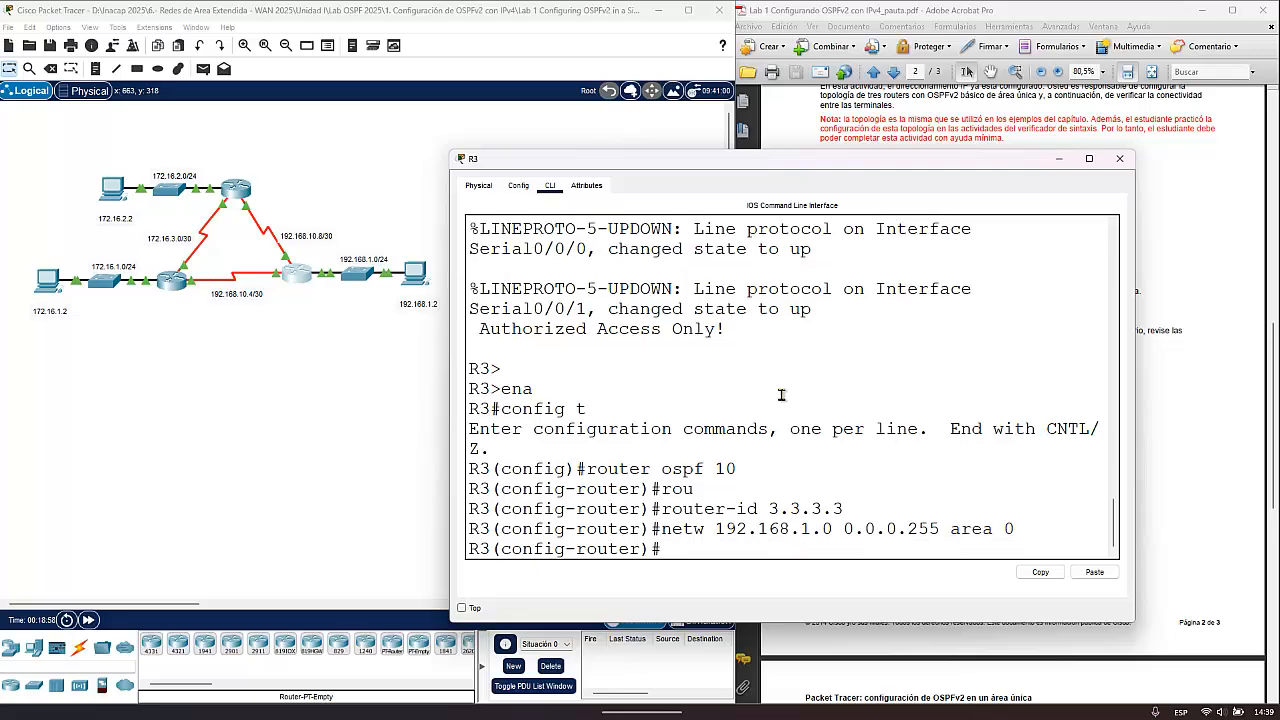
- Advertise the R2–R3 serial link on R3 with netw 192.168.10.8 0.0.0.3 area 0
{"action": "type", "text": "netw 192.168.10.8"}
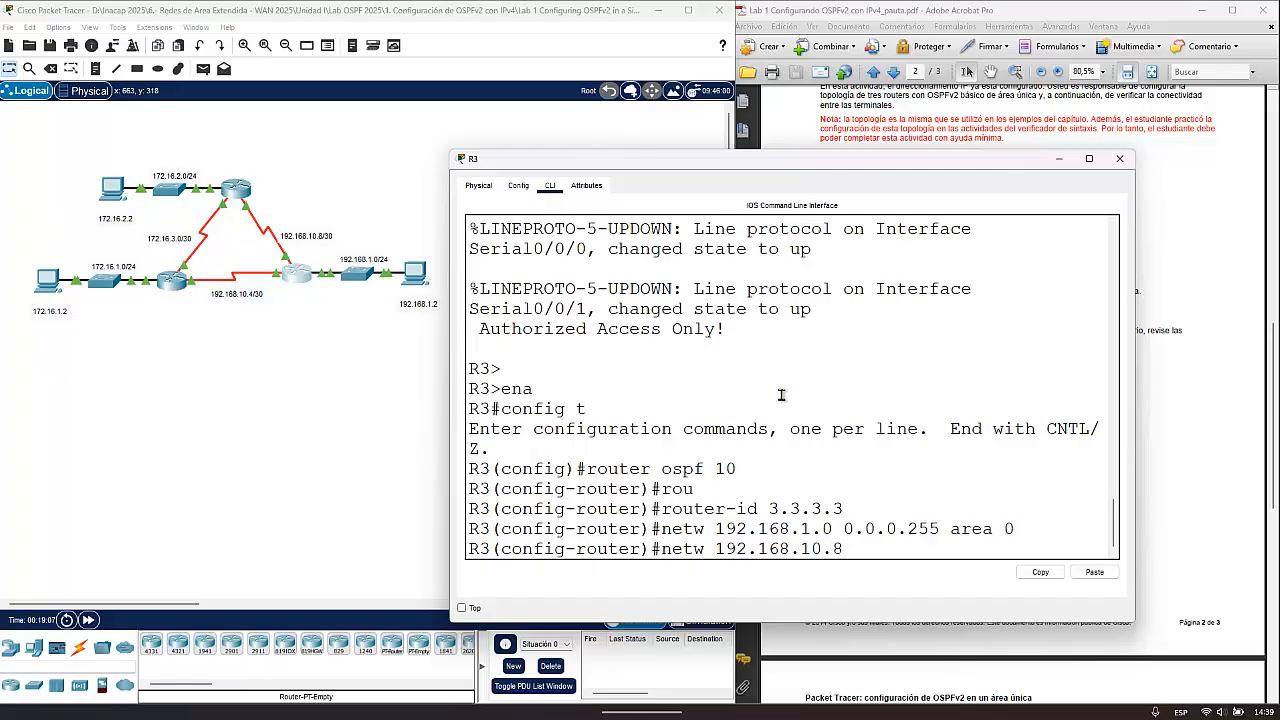
{"action": "type", "text": " 0.0.0.3 area 0"}
{"action": "key", "text": "Return"}
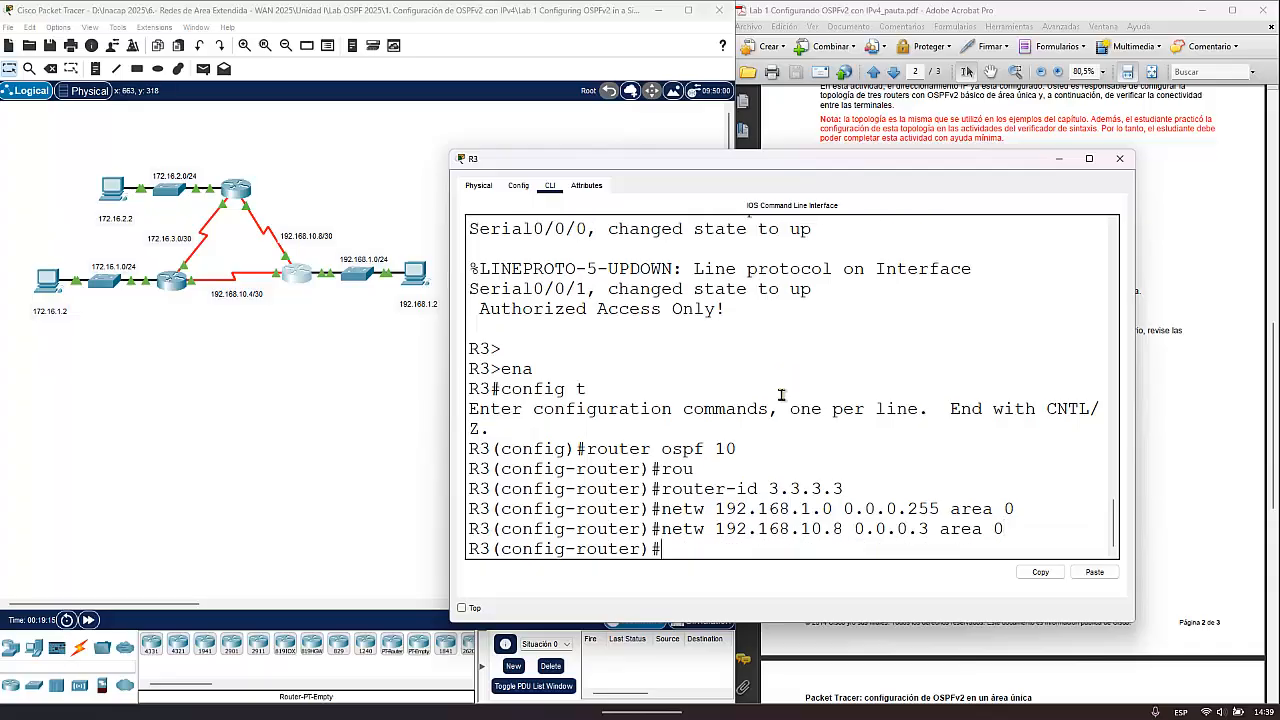
- Recall the last network statement on R3, change it to netw 192.168.10.4 0.0.0.3 area 0, and highlight the adjacency log message
{"action": "key", "text": "Up"}
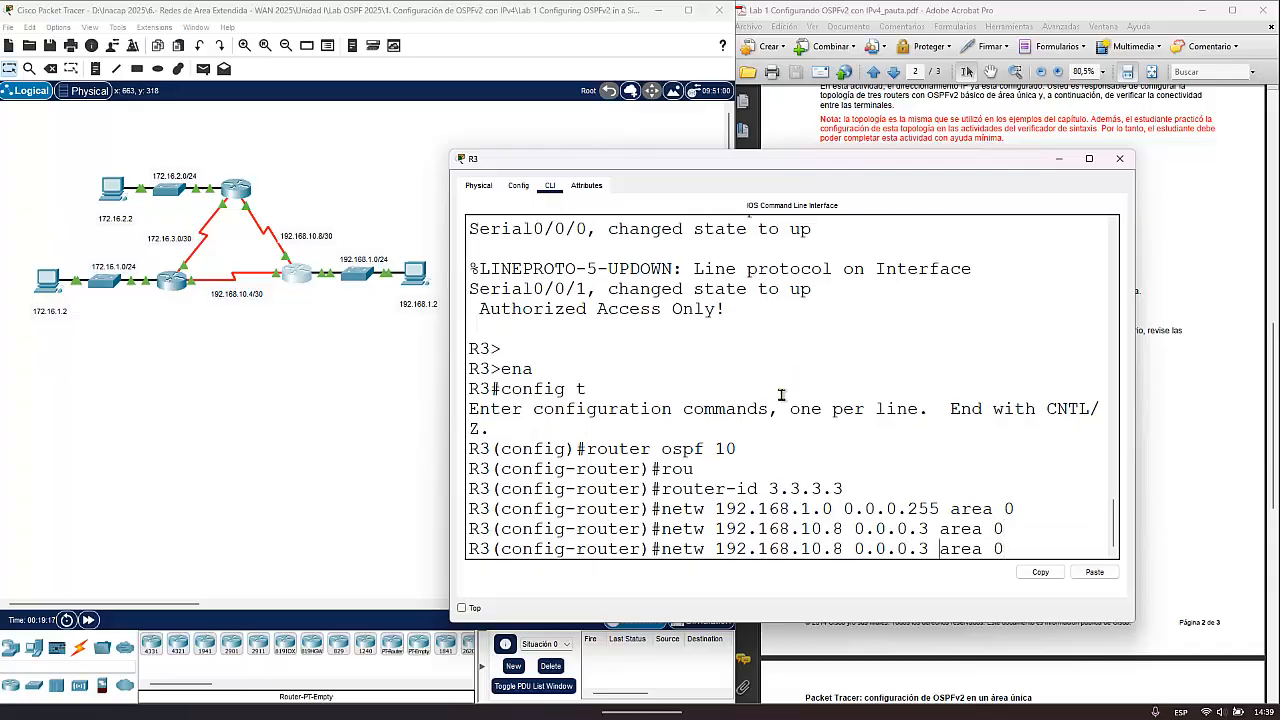
{"action": "key", "text": "BackSpace"}
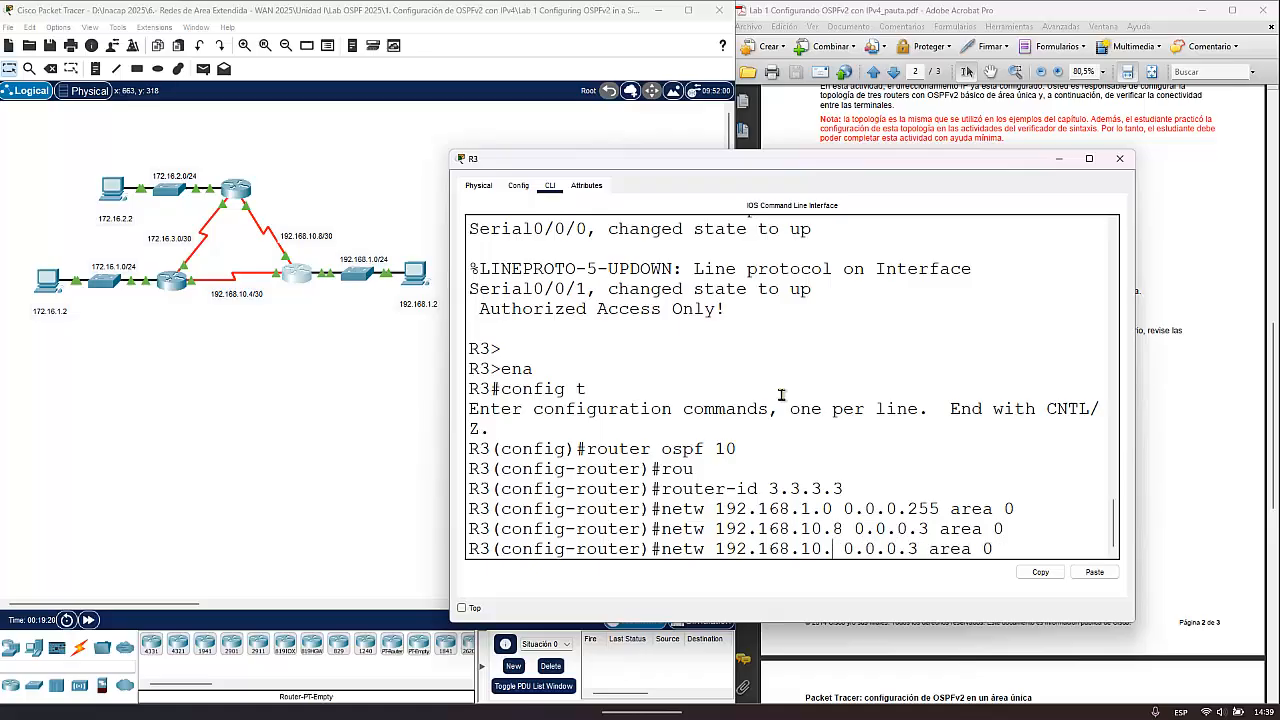
{"action": "type", "text": "4"}
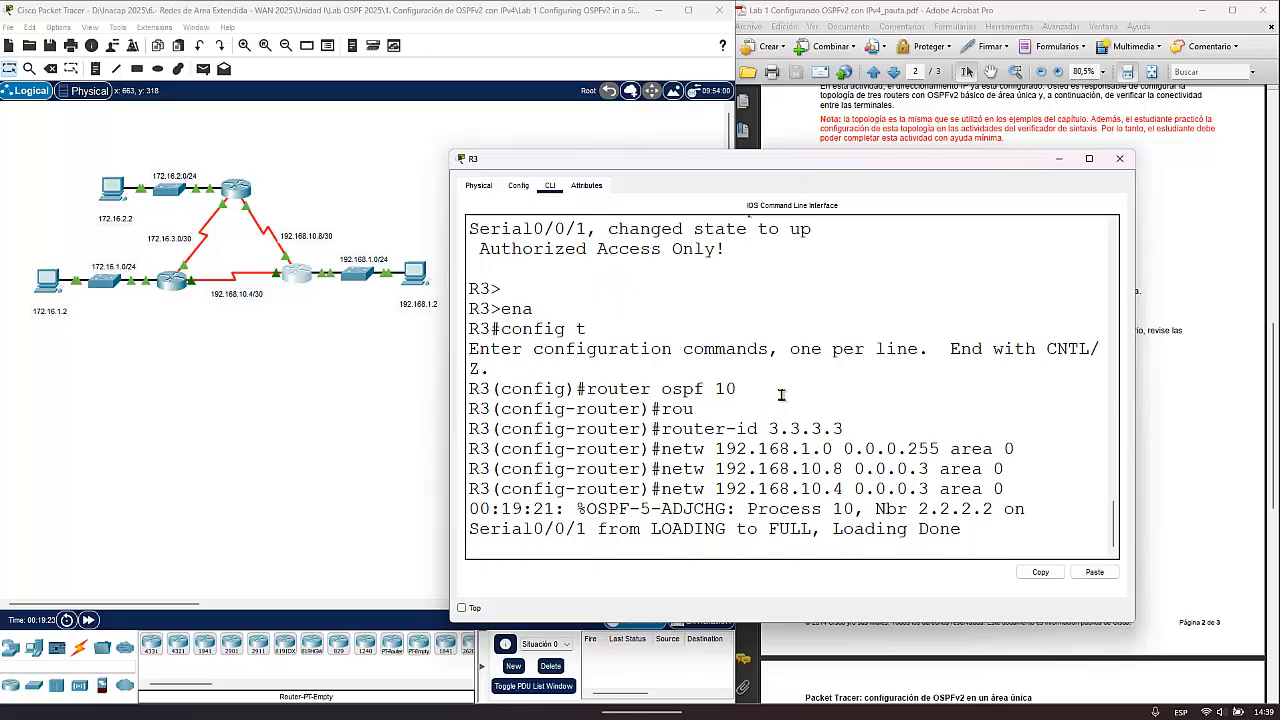
{"action": "key", "text": "Return"}
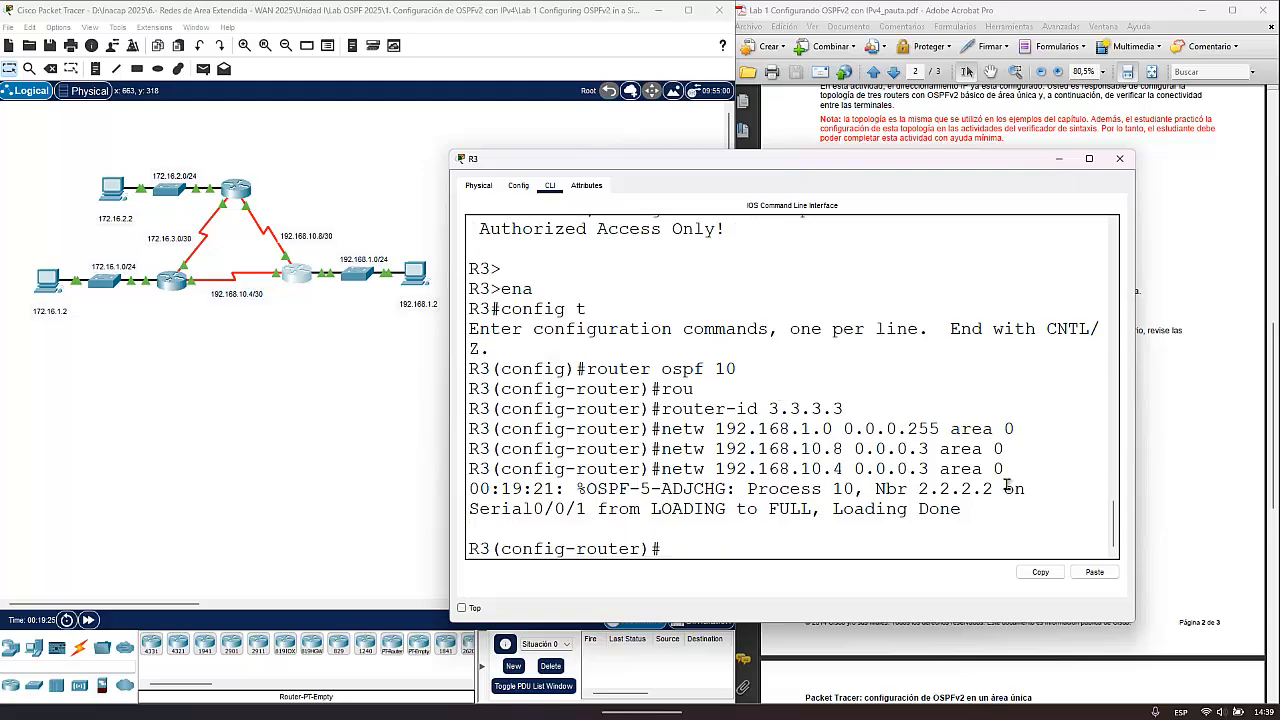
{"action": "left_click_drag", "start_coordinate": [968, 510], "coordinate": [458, 488]}
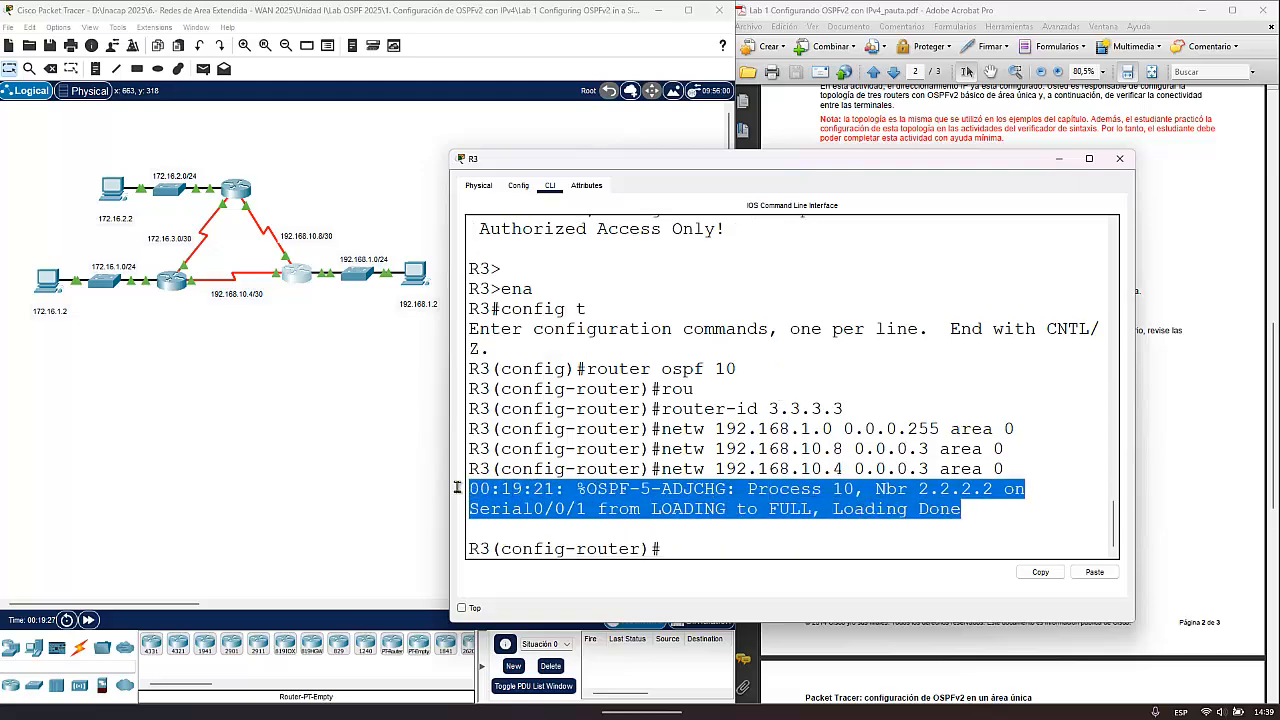
- Make interface g0/0 passive for OSPF on R3, completing the recalled command if a log message interrupts it
{"action": "left_click", "coordinate": [703, 549]}
{"action": "type", "text": "pass"}
{"action": "key", "text": "Tab"}
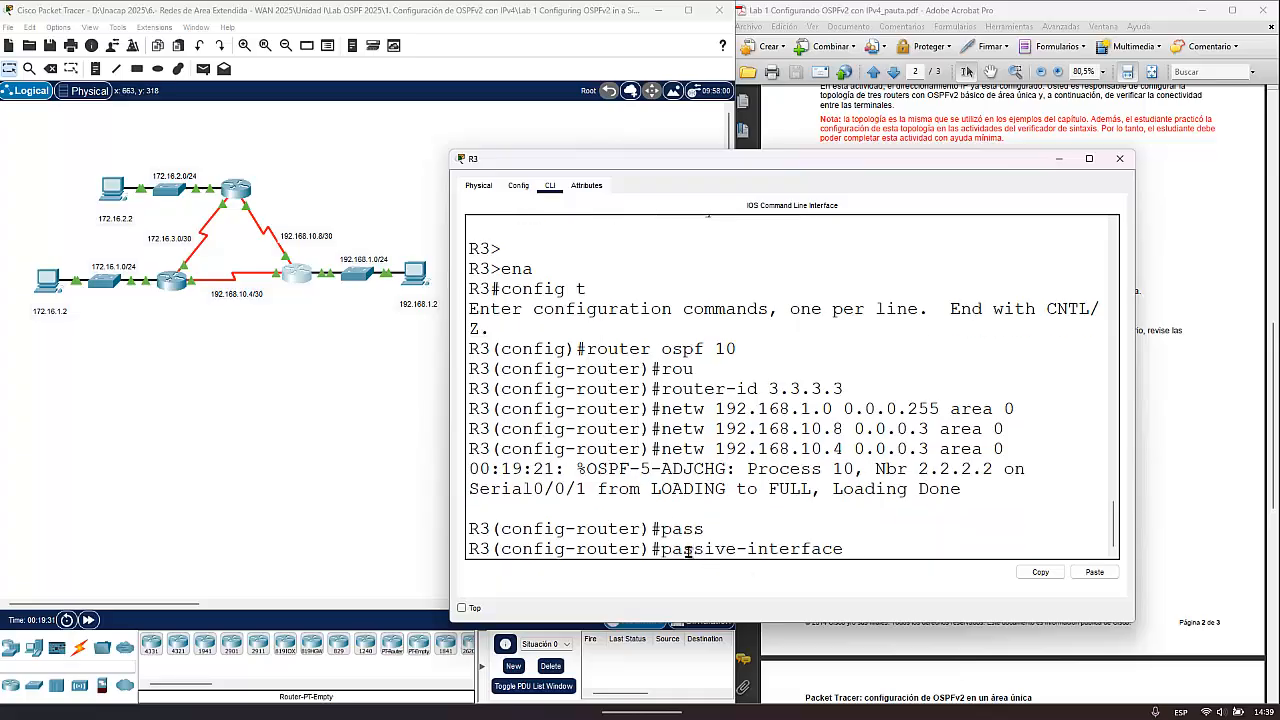
{"action": "type", "text": "g"}
{"action": "type", "text": "0"}
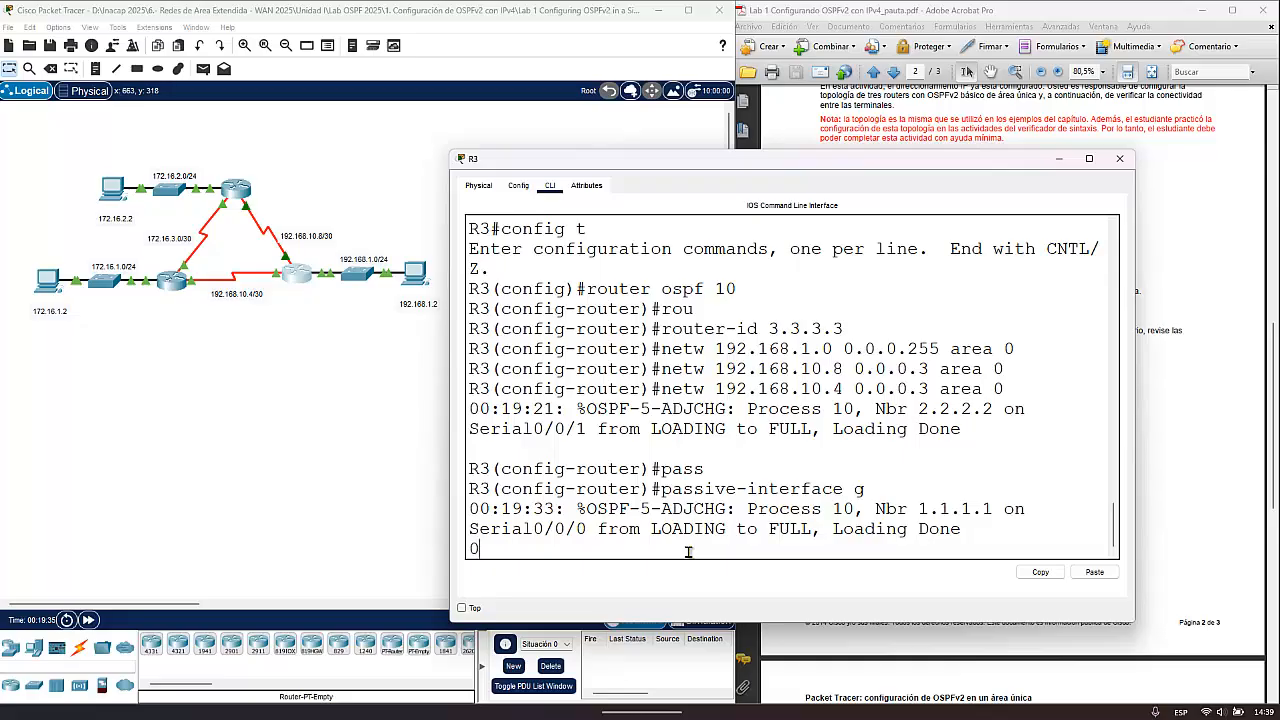
{"action": "key", "text": "Return"}
{"action": "key", "text": "Up"}
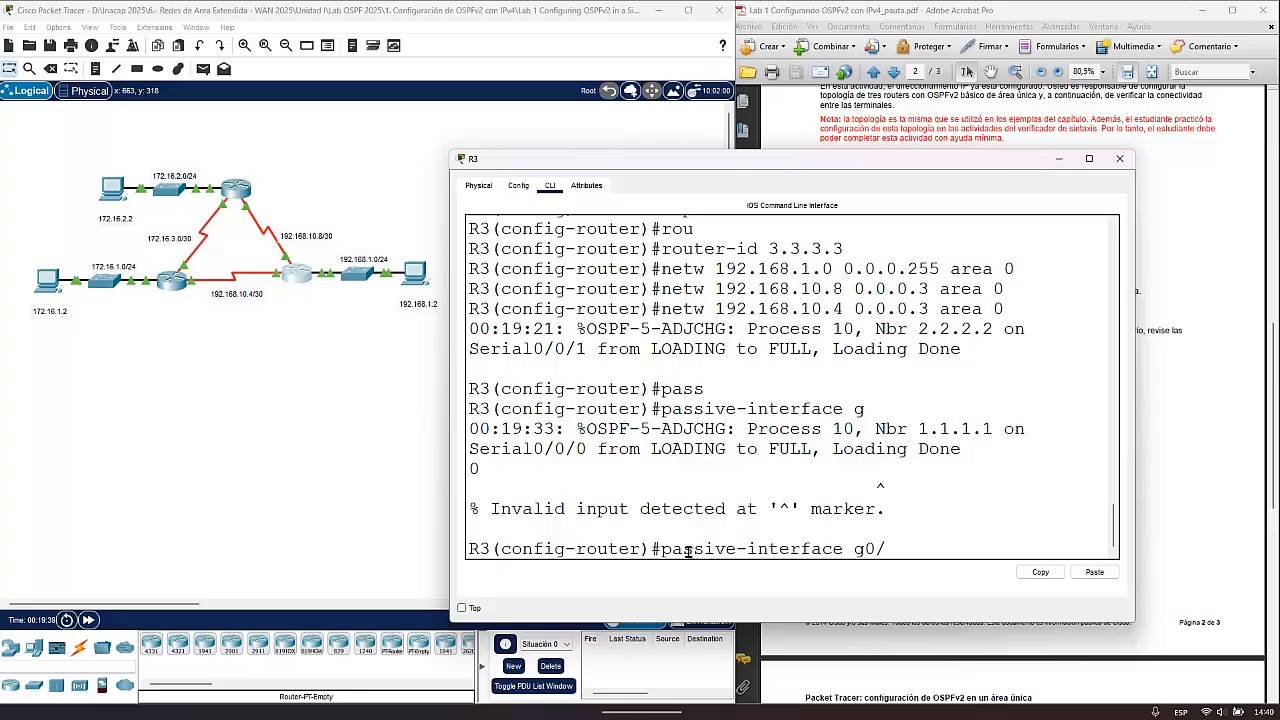
{"action": "type", "text": "/0"}
{"action": "key", "text": "Return"}
- Exit router and global configuration modes on R3 to return to the privileged prompt
{"action": "type", "text": "exit"}
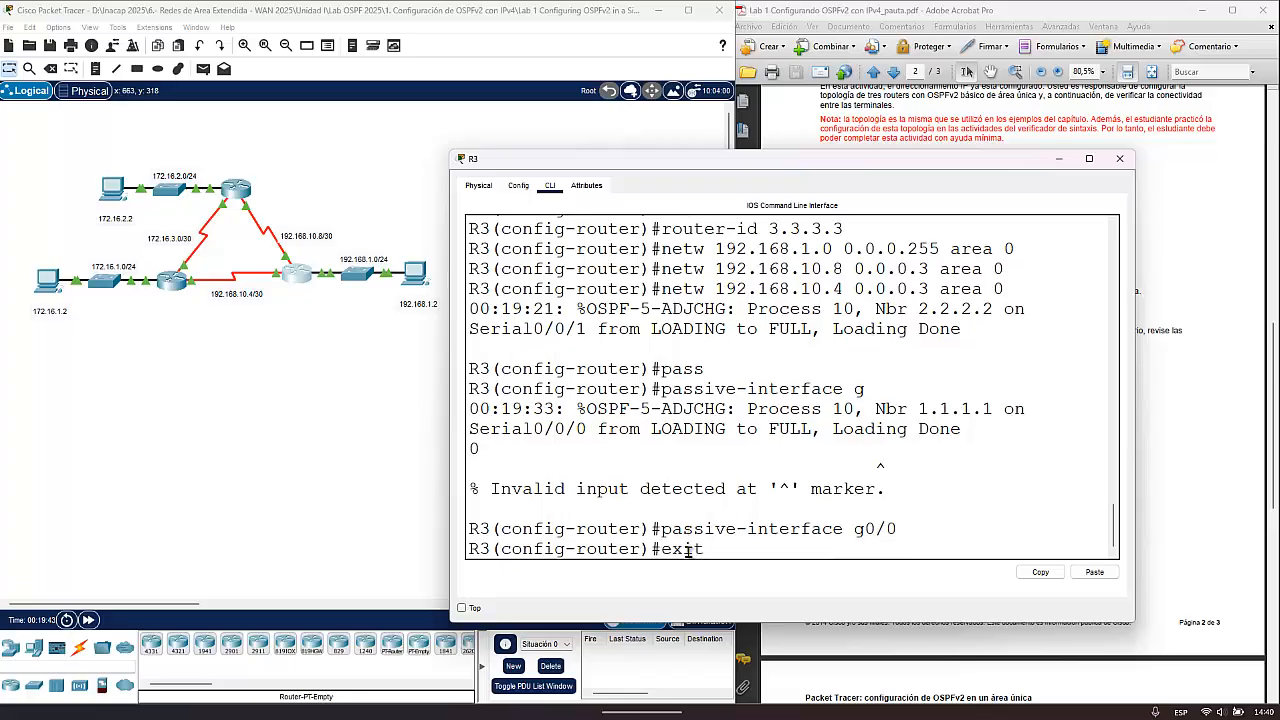
{"action": "key", "text": "Return"}
{"action": "key", "text": "Return"}
{"action": "type", "text": "exit"}
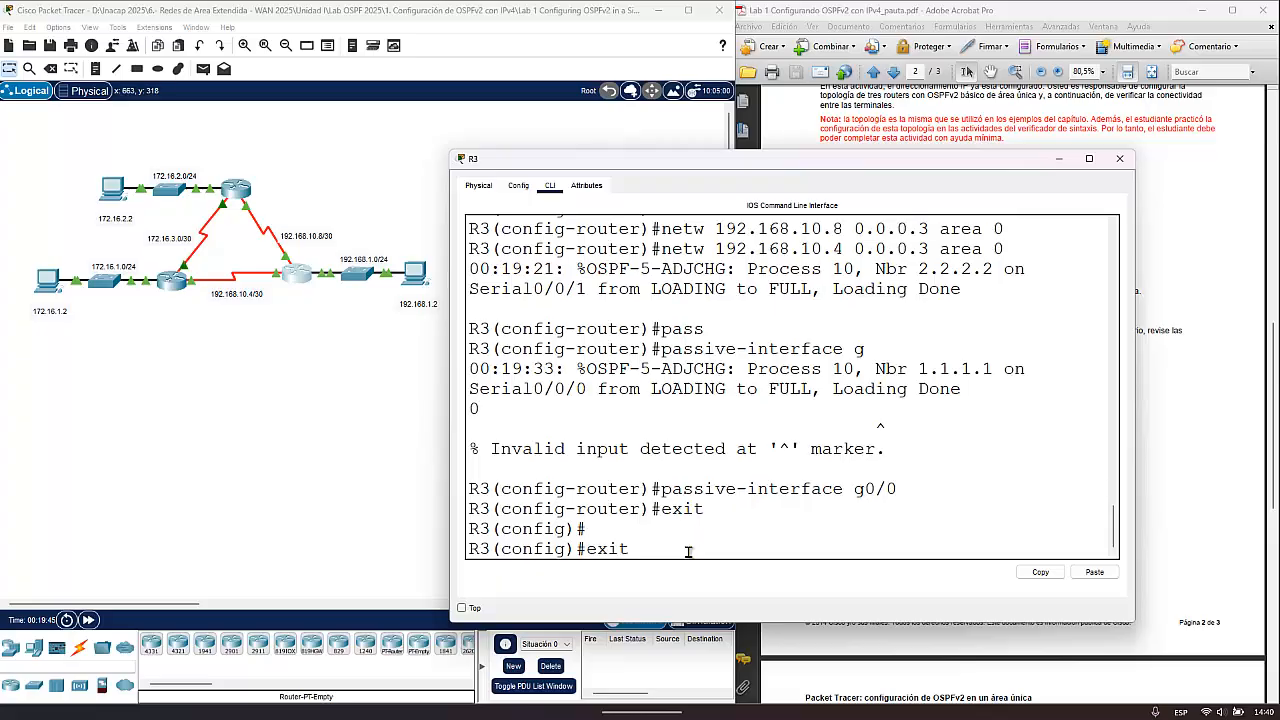
{"action": "key", "text": "Return"}
{"action": "key", "text": "Return"}
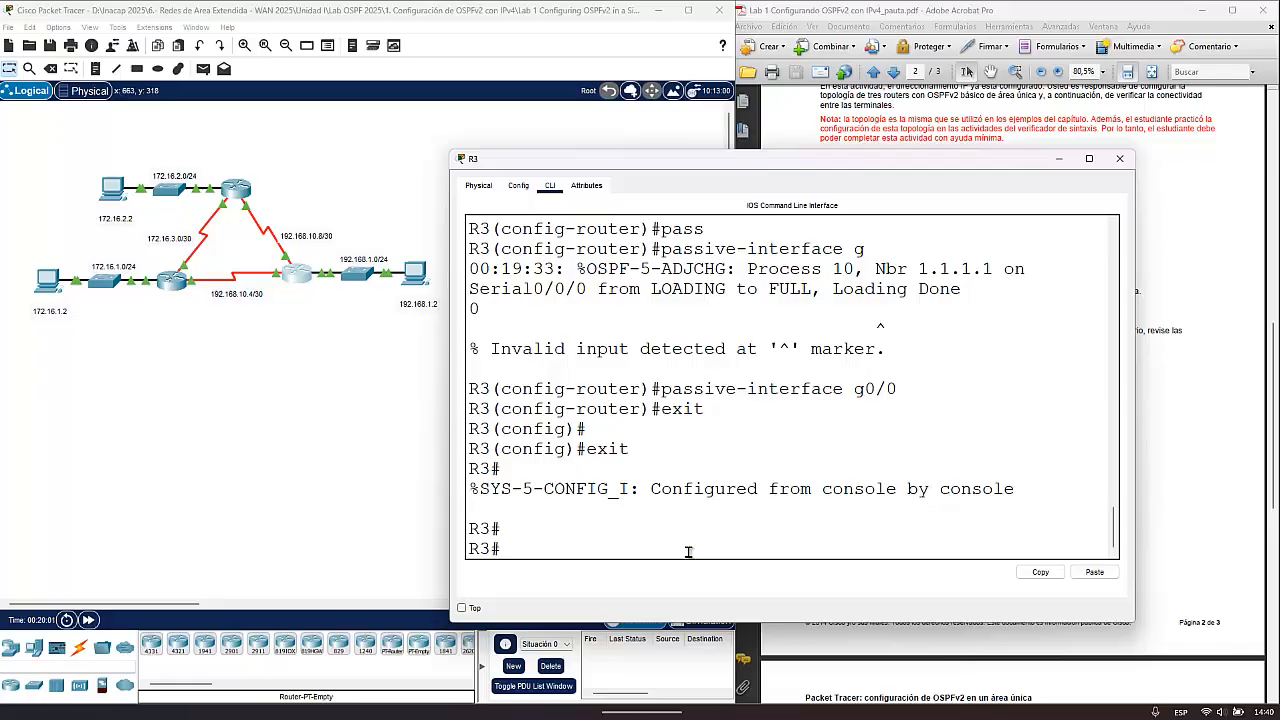
- Show R3's IP routing table in full with sh ip route
{"action": "type", "text": "sh ip royute"}
{"action": "key", "text": "Return"}
{"action": "key", "text": "Return"}
{"action": "key", "text": "Return"}
{"action": "key", "text": "Return"}
{"action": "key", "text": "Return"}
{"action": "key", "text": "Return"}
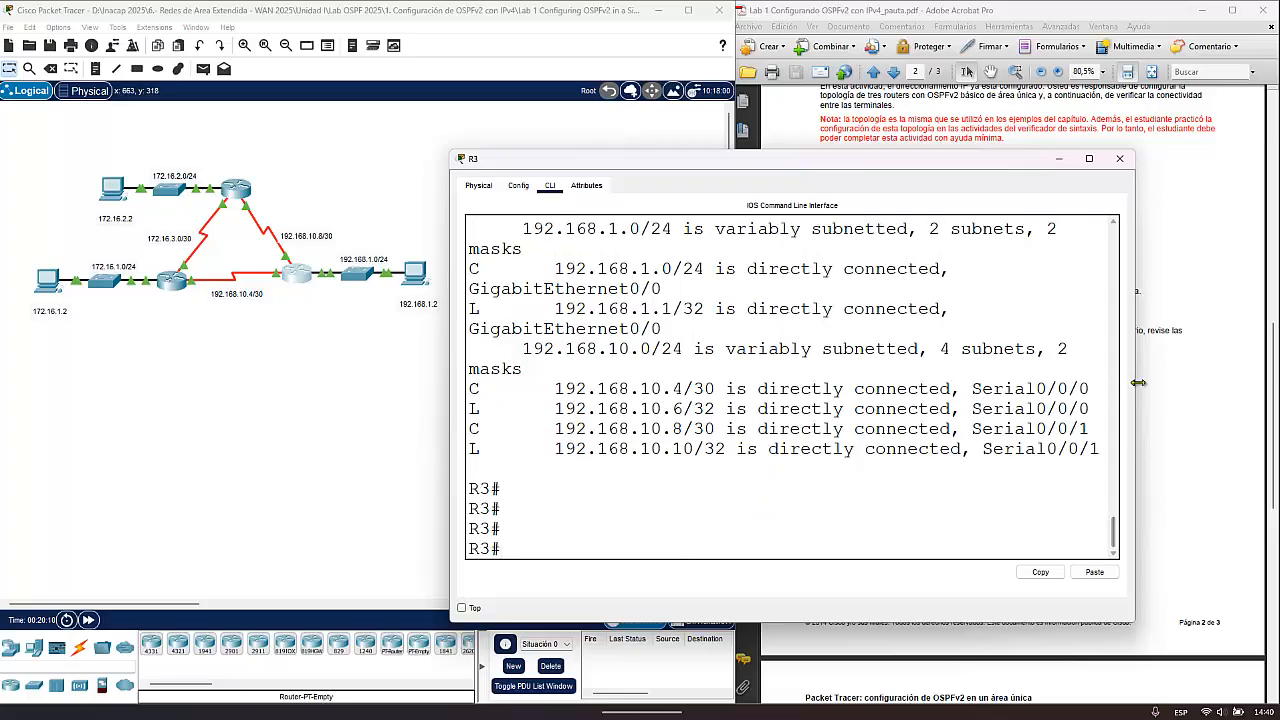
- Enlarge R3's window, examine the OSPF routes to 172.16.1.0/24, 172.16.2.0/24 and 172.16.3.0/30, and close the window
{"action": "left_click_drag", "start_coordinate": [1138, 382], "coordinate": [1238, 390]}
{"action": "scroll", "coordinate": [672, 410], "scroll_direction": "up", "scroll_amount": 2}
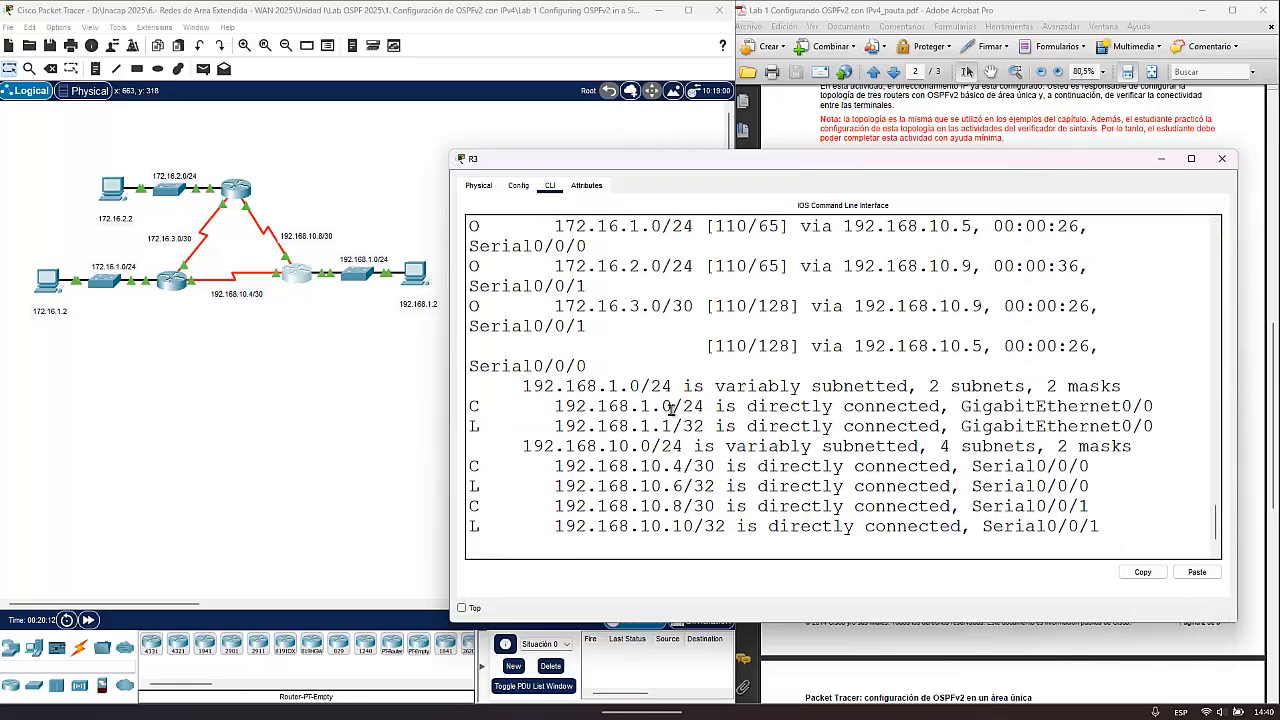
{"action": "scroll", "coordinate": [672, 410], "scroll_direction": "up", "scroll_amount": 2}
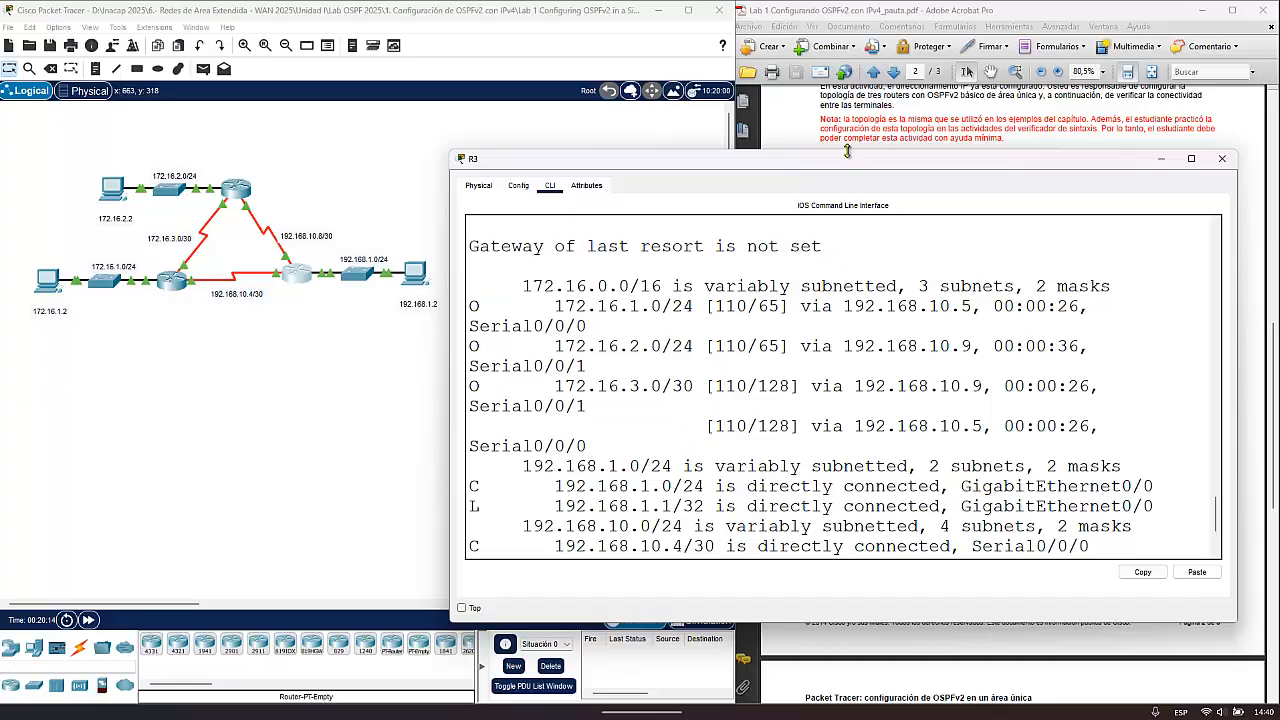
{"action": "left_click_drag", "start_coordinate": [847, 150], "coordinate": [847, 62]}
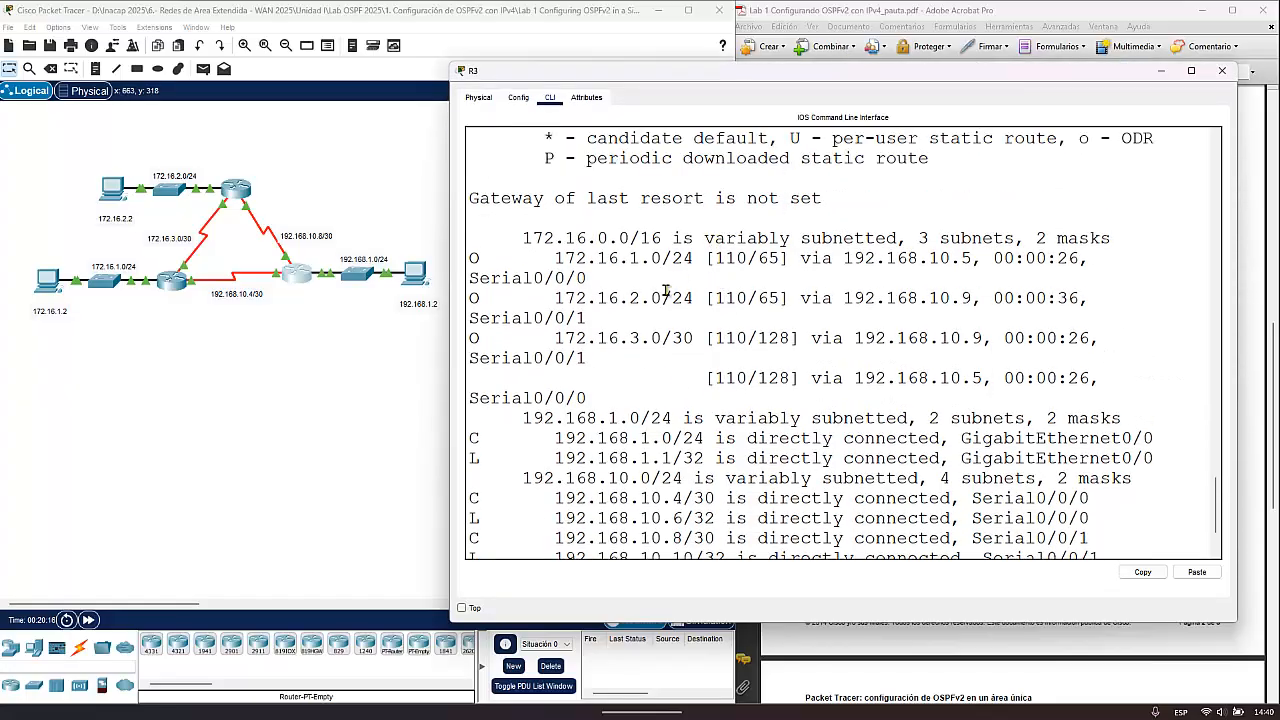
{"action": "double_click", "coordinate": [474, 258]}
{"action": "double_click", "coordinate": [475, 438]}
{"action": "left_click_drag", "start_coordinate": [553, 260], "coordinate": [692, 260]}
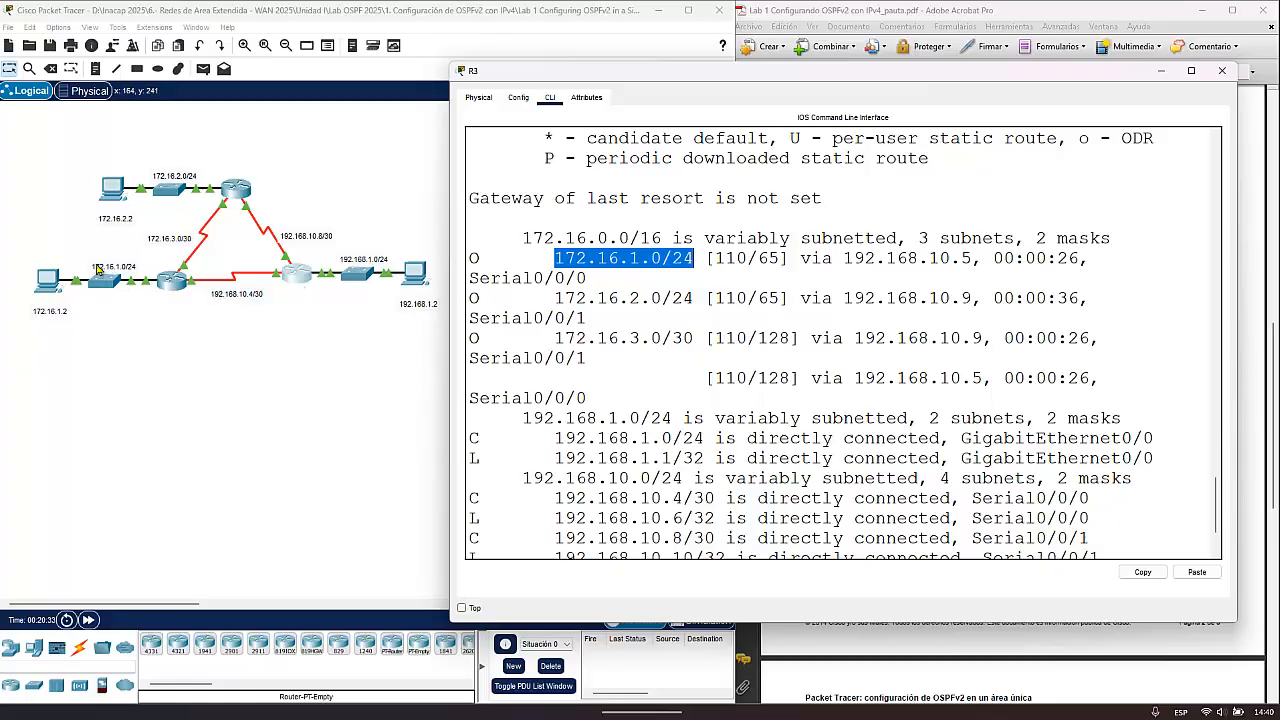
{"action": "left_click_drag", "start_coordinate": [555, 298], "coordinate": [694, 298]}
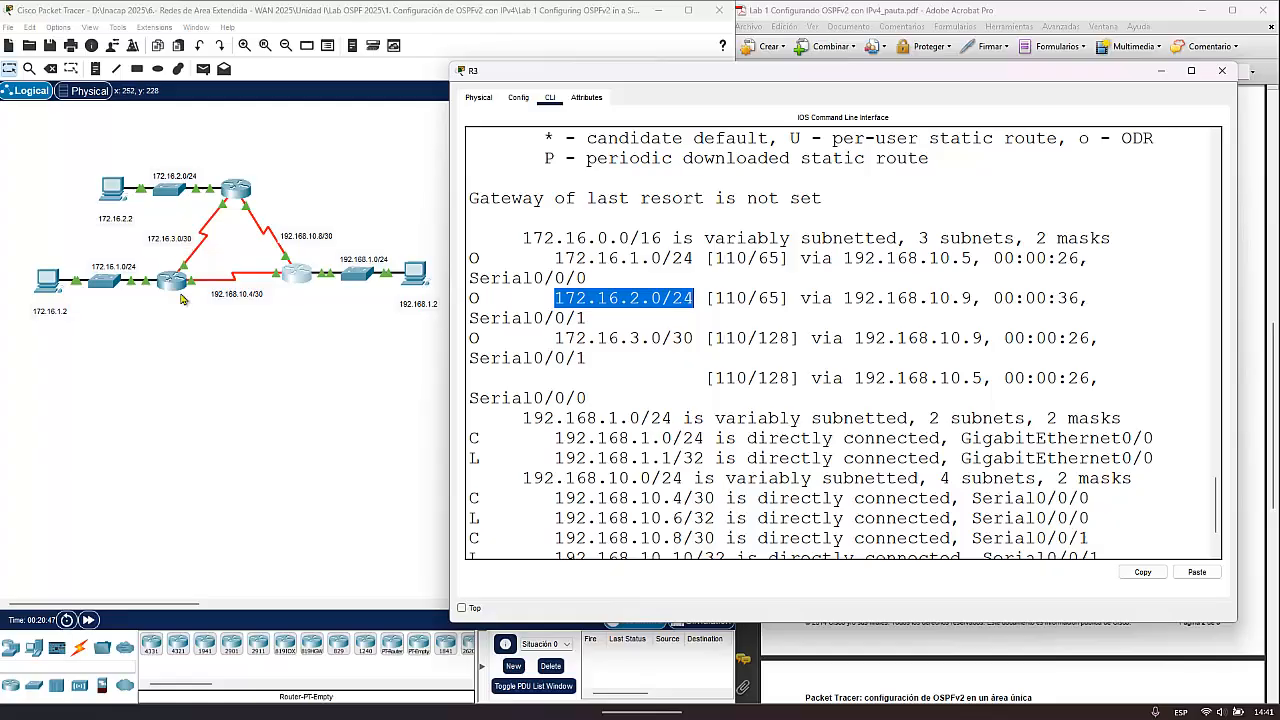
{"action": "left_click_drag", "start_coordinate": [556, 340], "coordinate": [697, 341]}
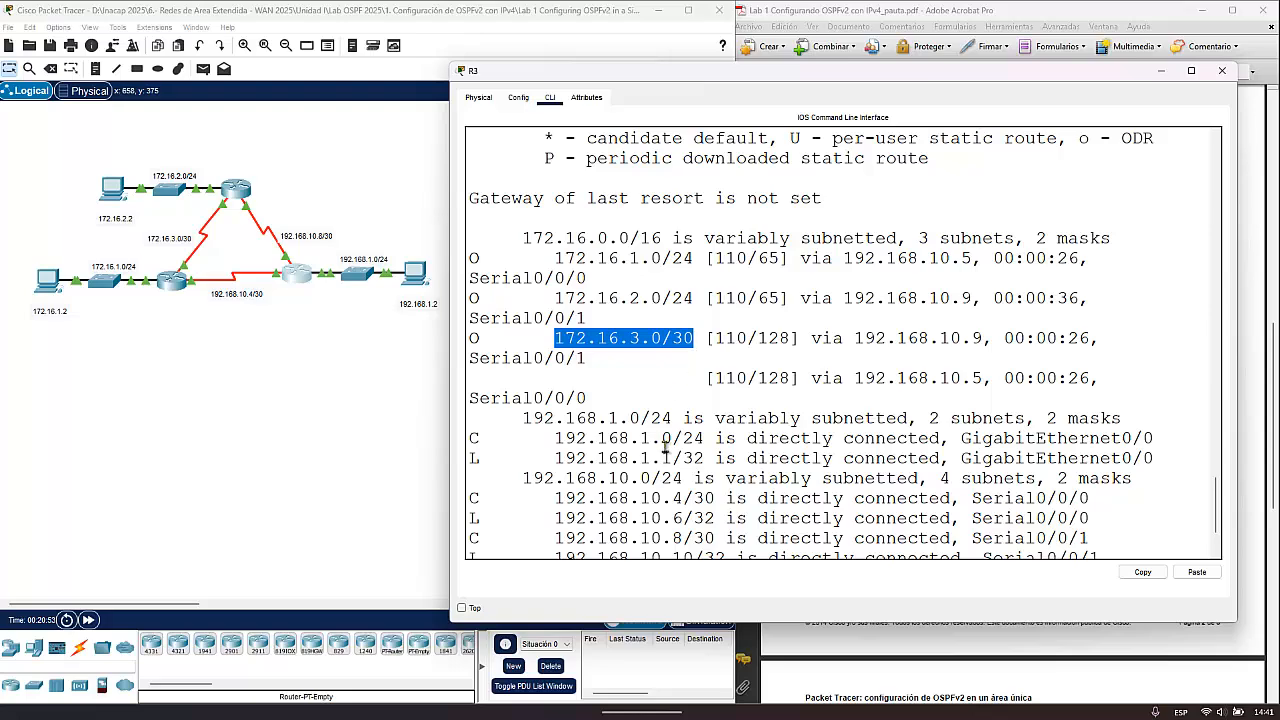
{"action": "scroll", "coordinate": [664, 448], "scroll_direction": "down", "scroll_amount": 2}
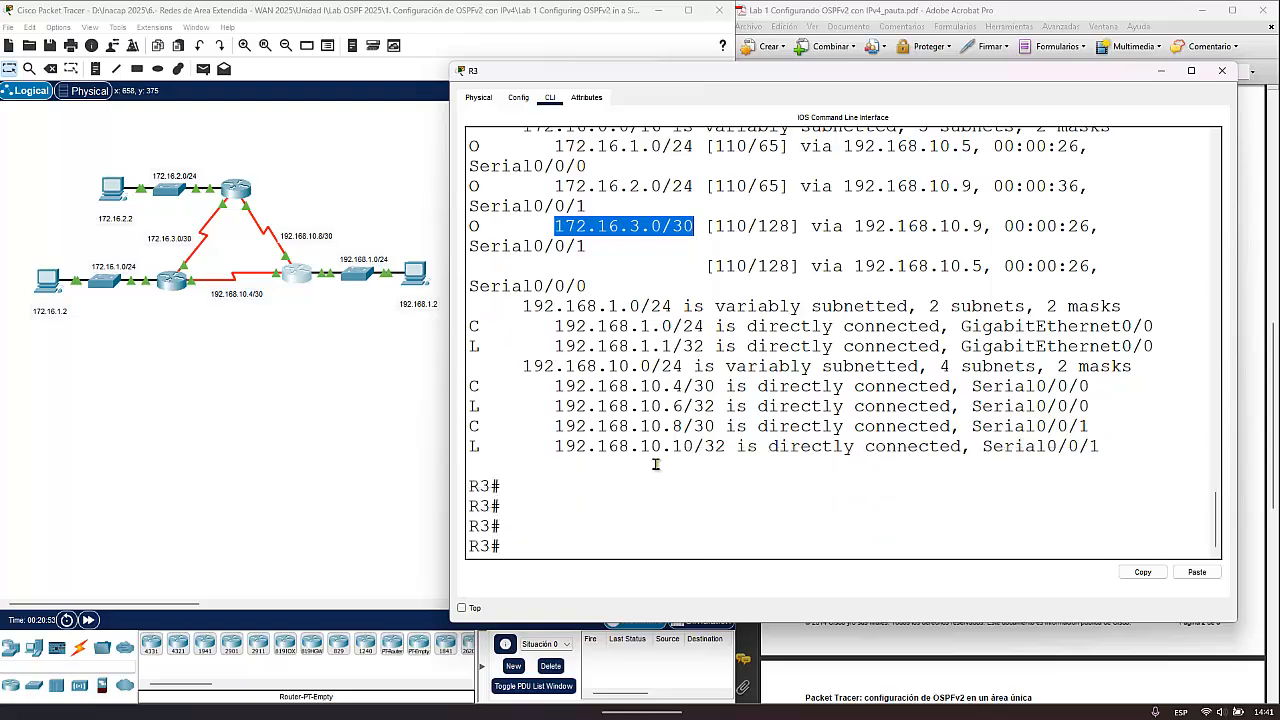
{"action": "left_click", "coordinate": [1222, 70]}
- Open R1's command line from the topology, widen its window, and leave configuration mode for the privileged prompt
{"action": "left_click", "coordinate": [172, 280]}
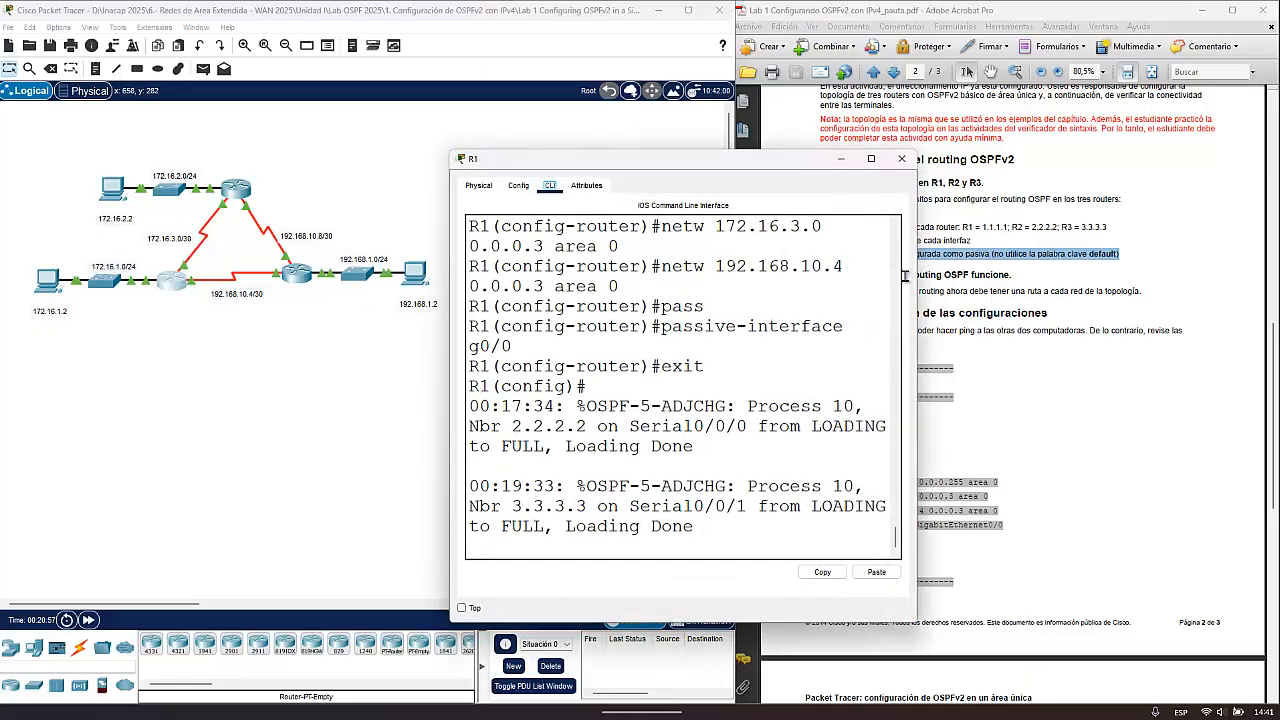
{"action": "left_click_drag", "start_coordinate": [916, 300], "coordinate": [1237, 305]}
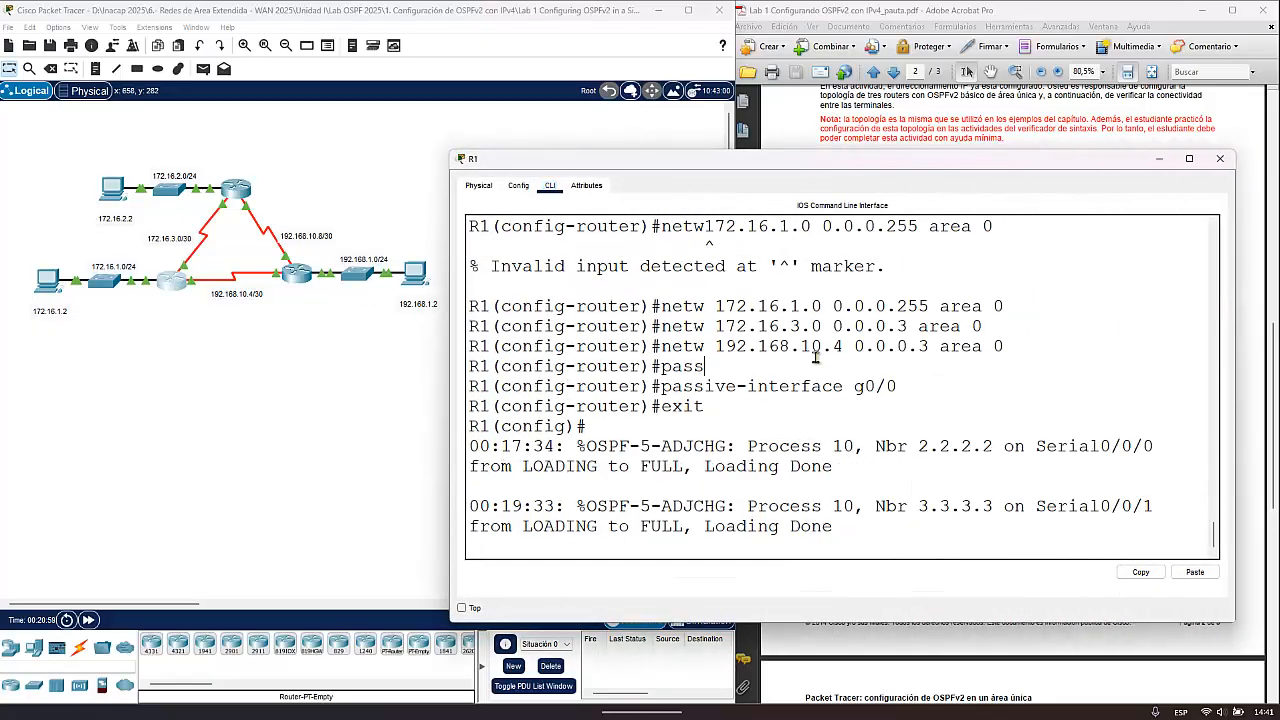
{"action": "key", "text": "Return"}
- Run sh ip route on R1, examine the OSPF routes to 172.16.2.0/24, 192.168.1.0/24 and 192.168.10.8/30, and close the window
{"action": "key", "text": "Return"}
{"action": "key", "text": "Return"}
{"action": "key", "text": "ctrl+z"}
{"action": "key", "text": "ctrl+z"}
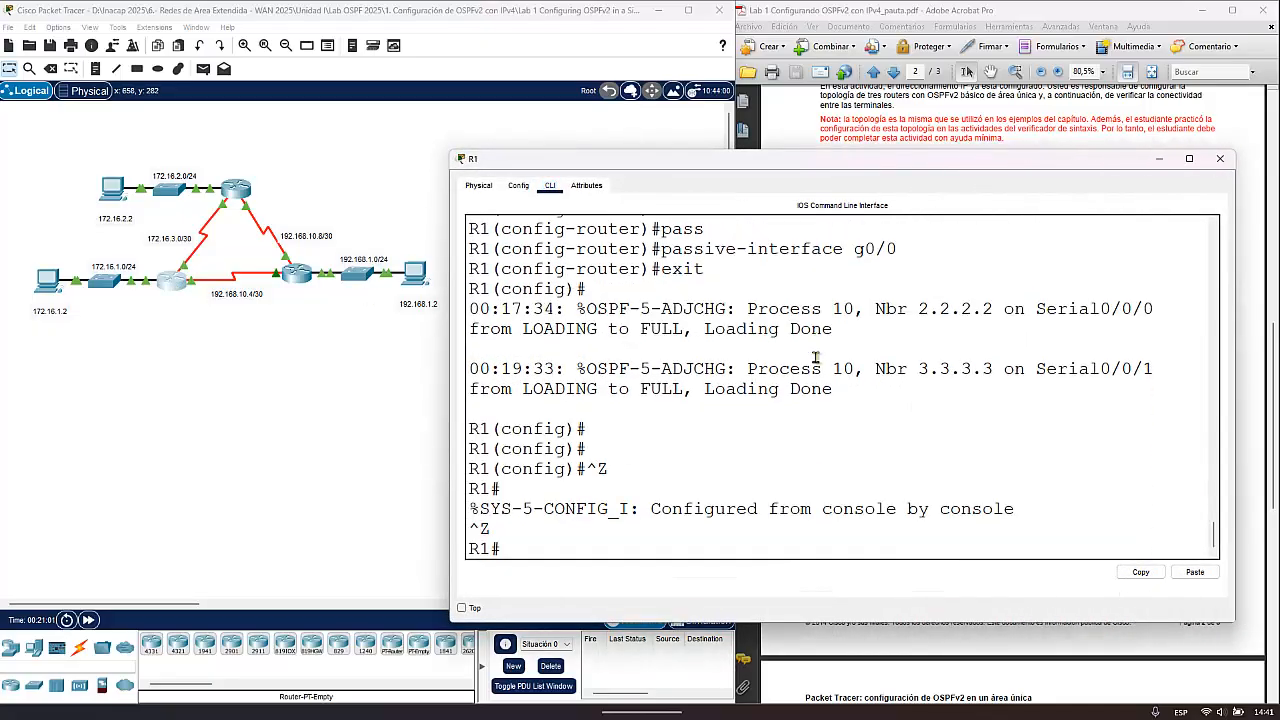
{"action": "type", "text": "sh ip route"}
{"action": "key", "text": "Return"}
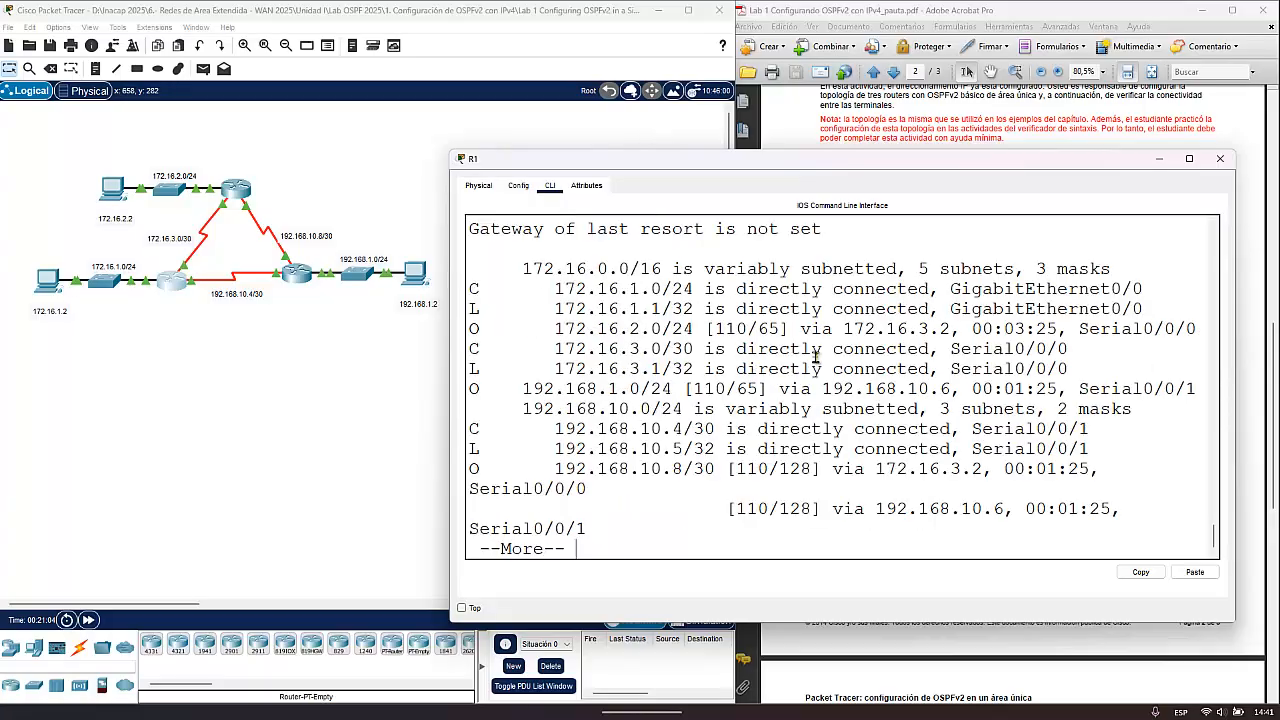
{"action": "left_click_drag", "start_coordinate": [543, 335], "coordinate": [697, 336]}
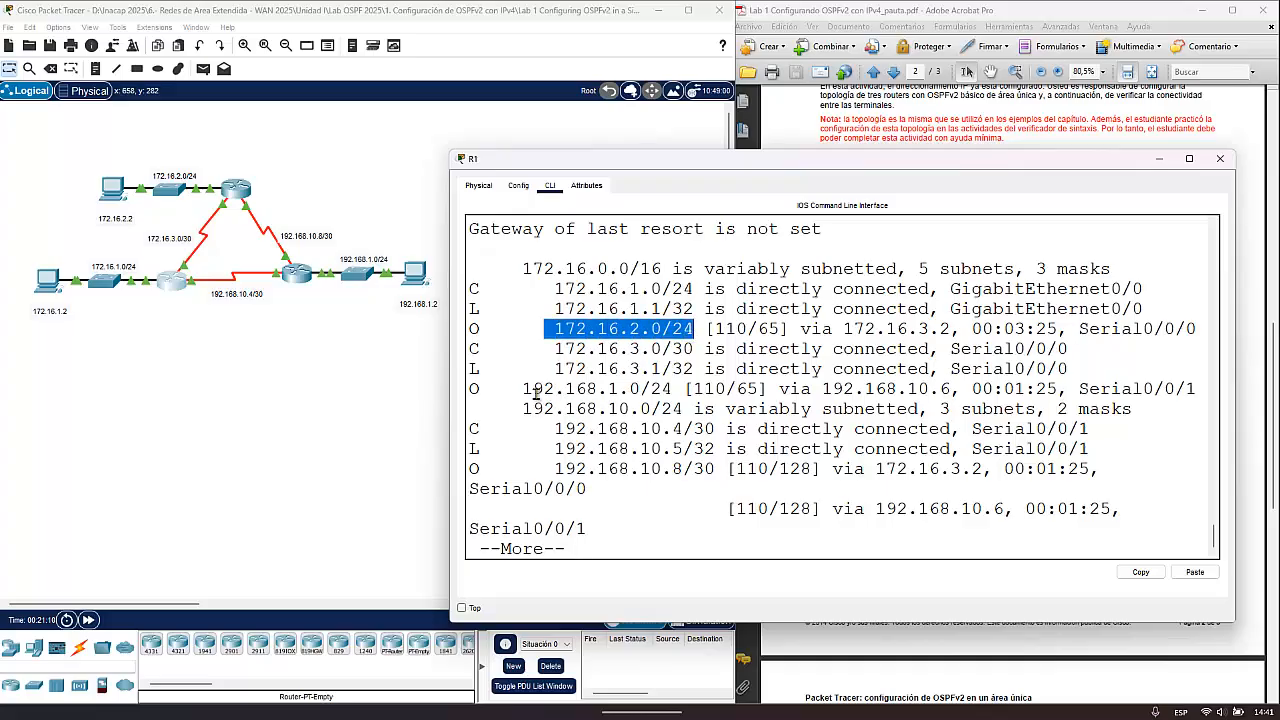
{"action": "left_click_drag", "start_coordinate": [524, 392], "coordinate": [676, 390]}
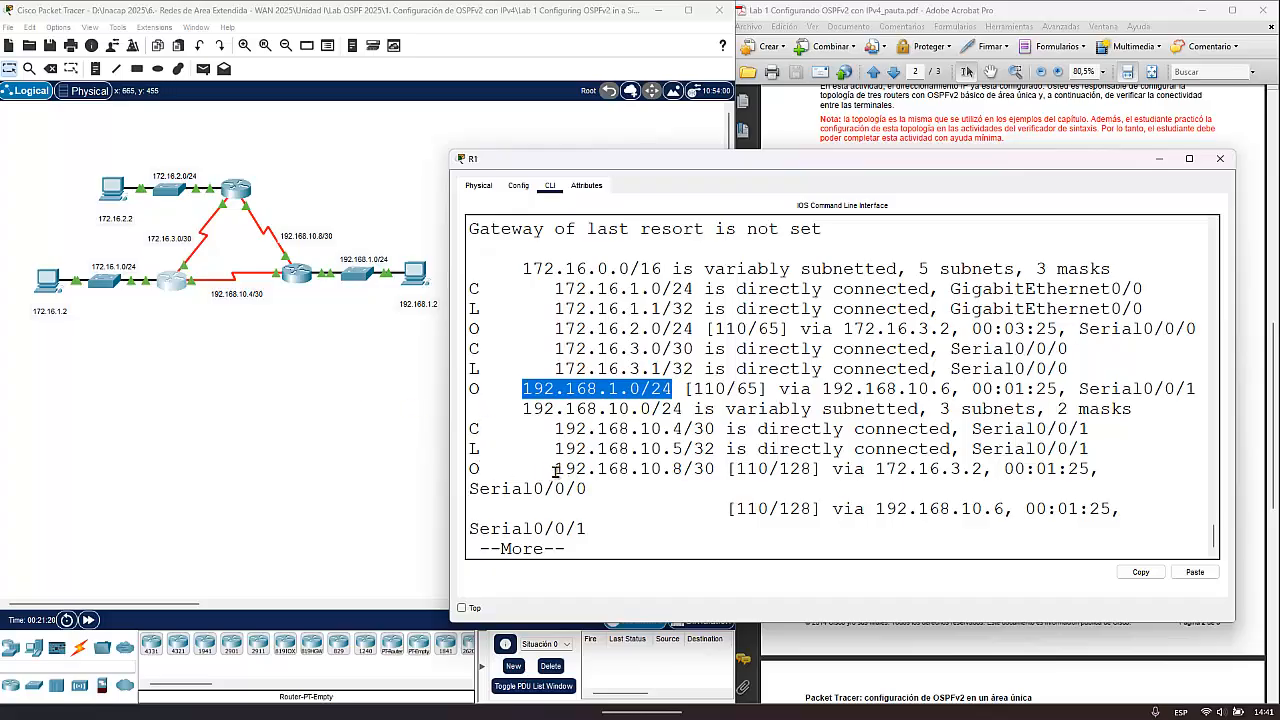
{"action": "left_click_drag", "start_coordinate": [553, 469], "coordinate": [718, 469]}
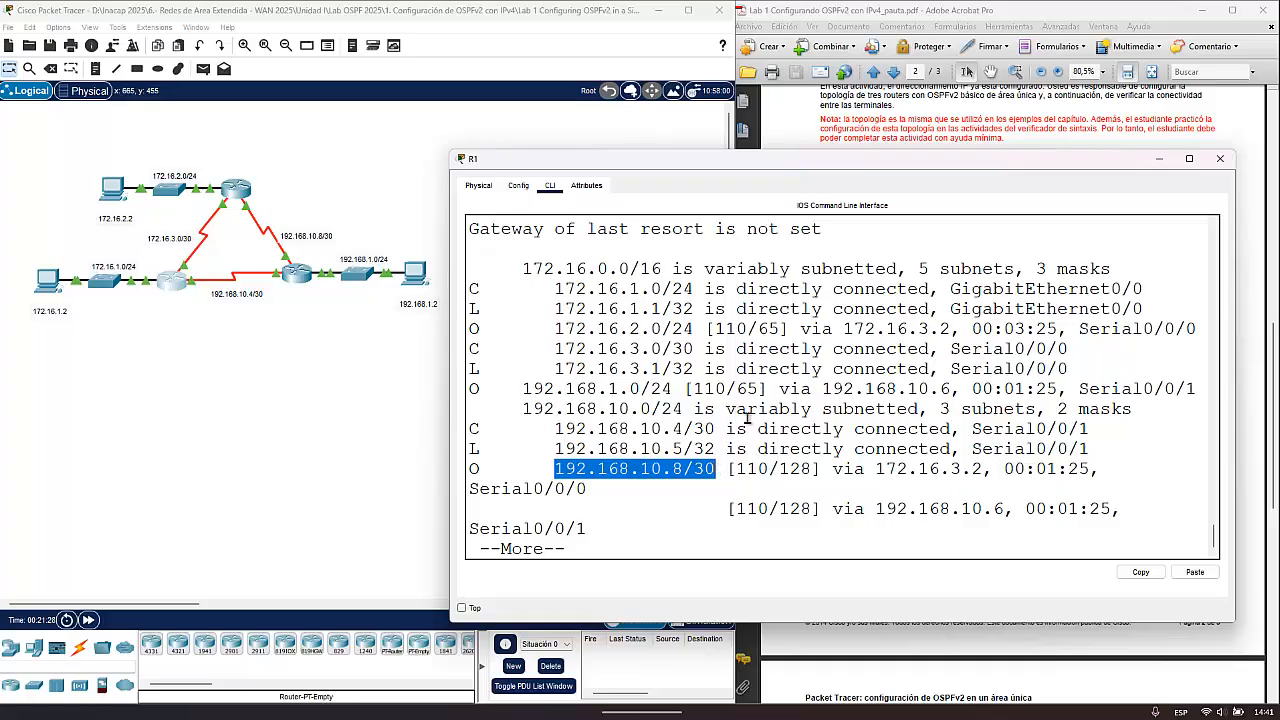
{"action": "left_click", "coordinate": [1222, 165]}
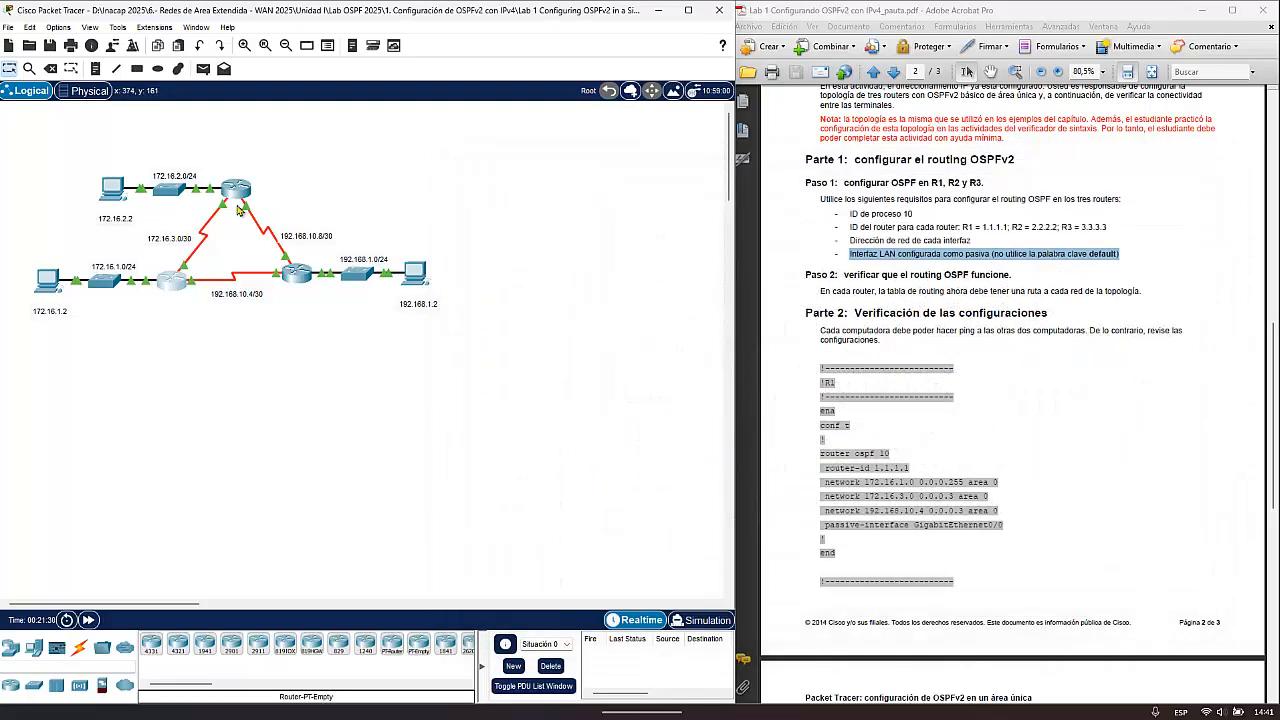
- Open R2's command line from the topology, widen its window, and leave configuration mode for the privileged prompt
{"action": "left_click", "coordinate": [238, 190]}
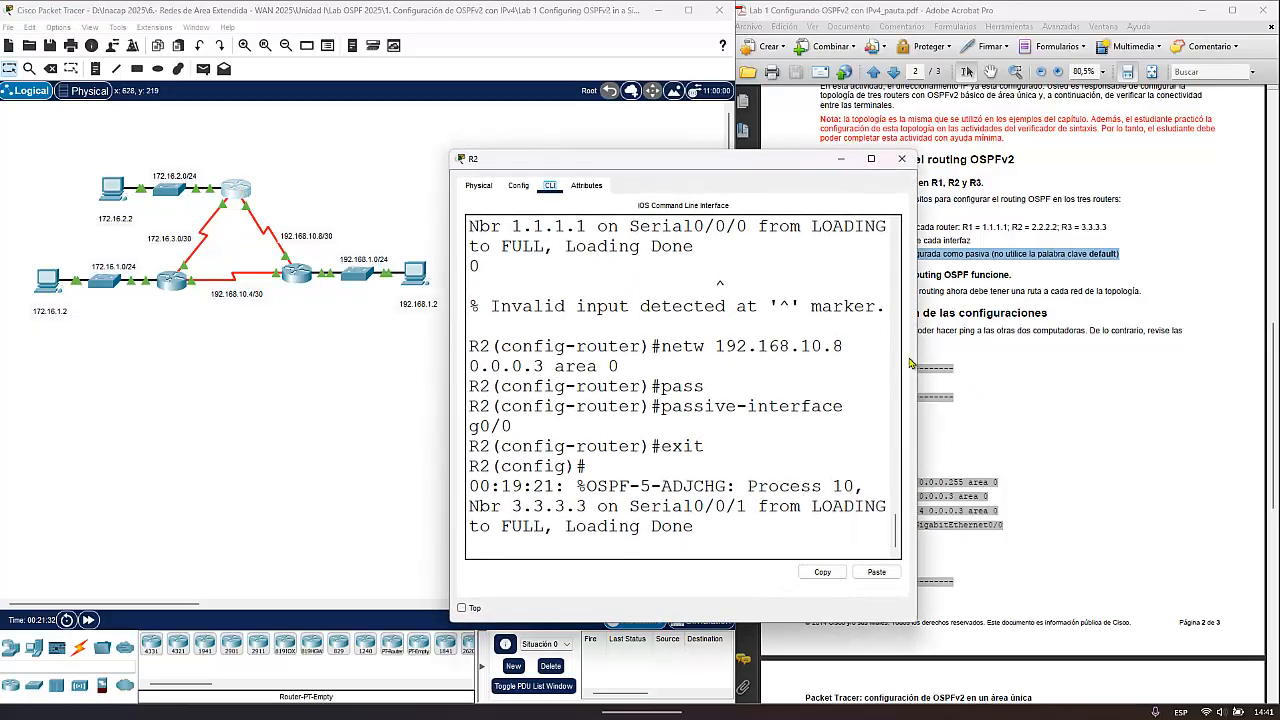
{"action": "left_click_drag", "start_coordinate": [912, 358], "coordinate": [1203, 356]}
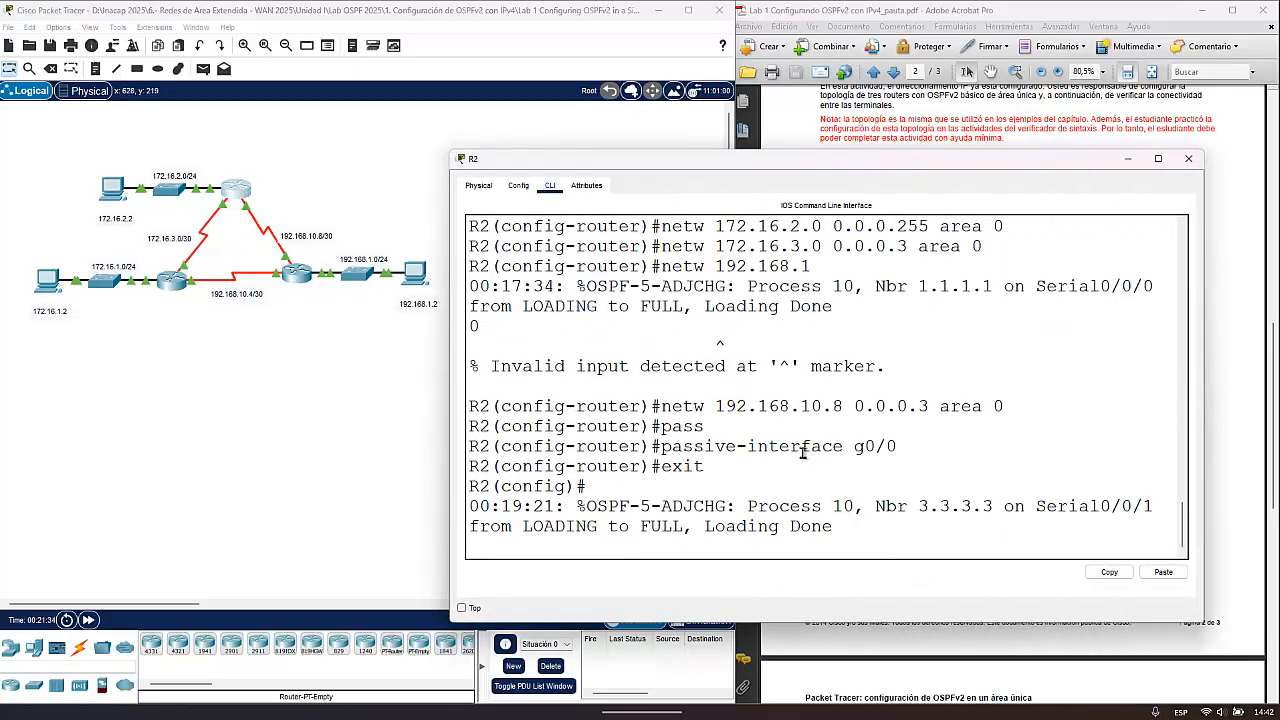
{"action": "key", "text": "Return"}
{"action": "key", "text": "Return"}
{"action": "key", "text": "ctrl+z"}
{"action": "key", "text": "ctrl+z"}
- Run sh ip route on R2, examine the OSPF routes to 172.16.1.0/24, 192.168.1.0/24 and 192.168.10.4/30, and close the window
{"action": "type", "text": "sh i"}
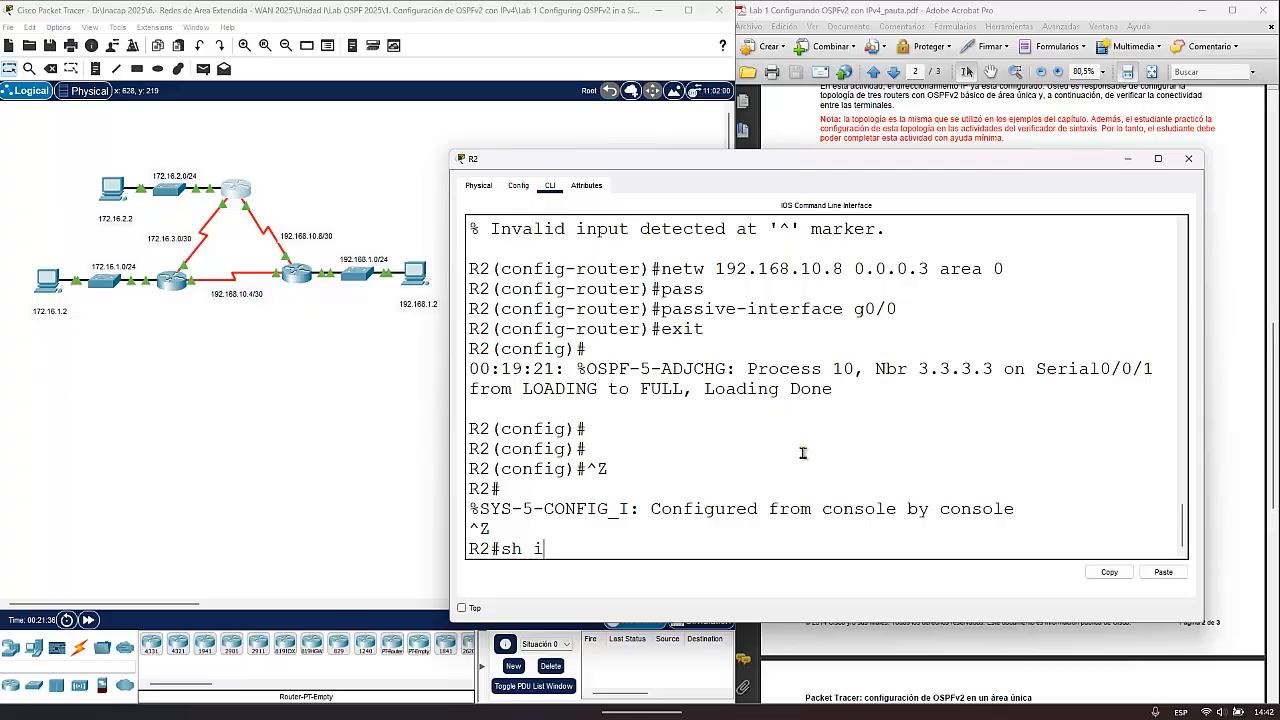
{"action": "type", "text": "p route"}
{"action": "key", "text": "Return"}
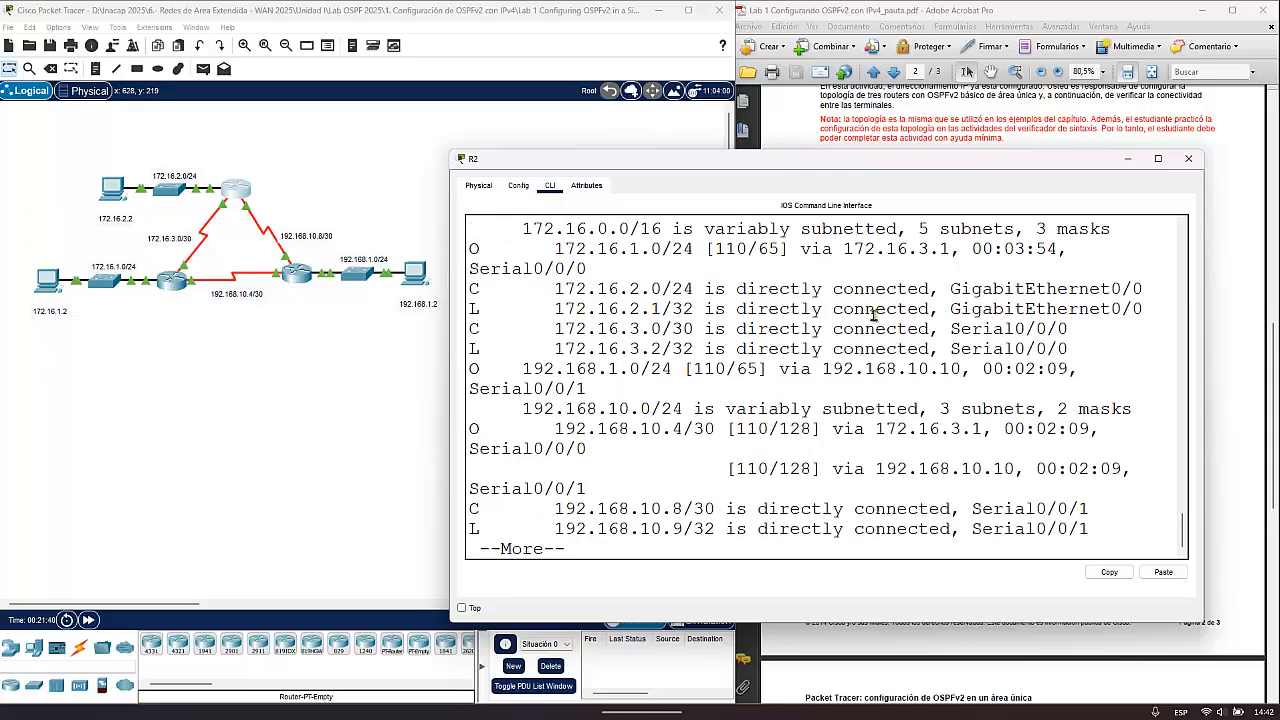
{"action": "left_click_drag", "start_coordinate": [554, 248], "coordinate": [697, 249]}
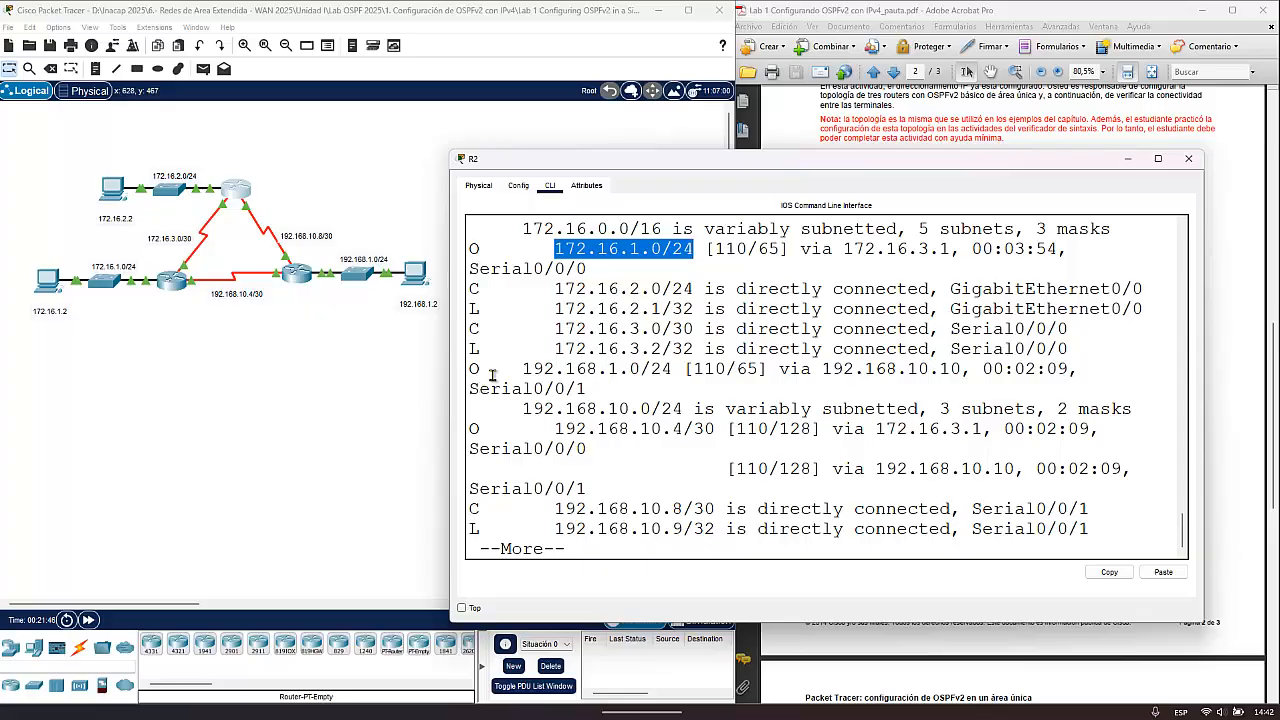
{"action": "left_click_drag", "start_coordinate": [523, 369], "coordinate": [672, 369]}
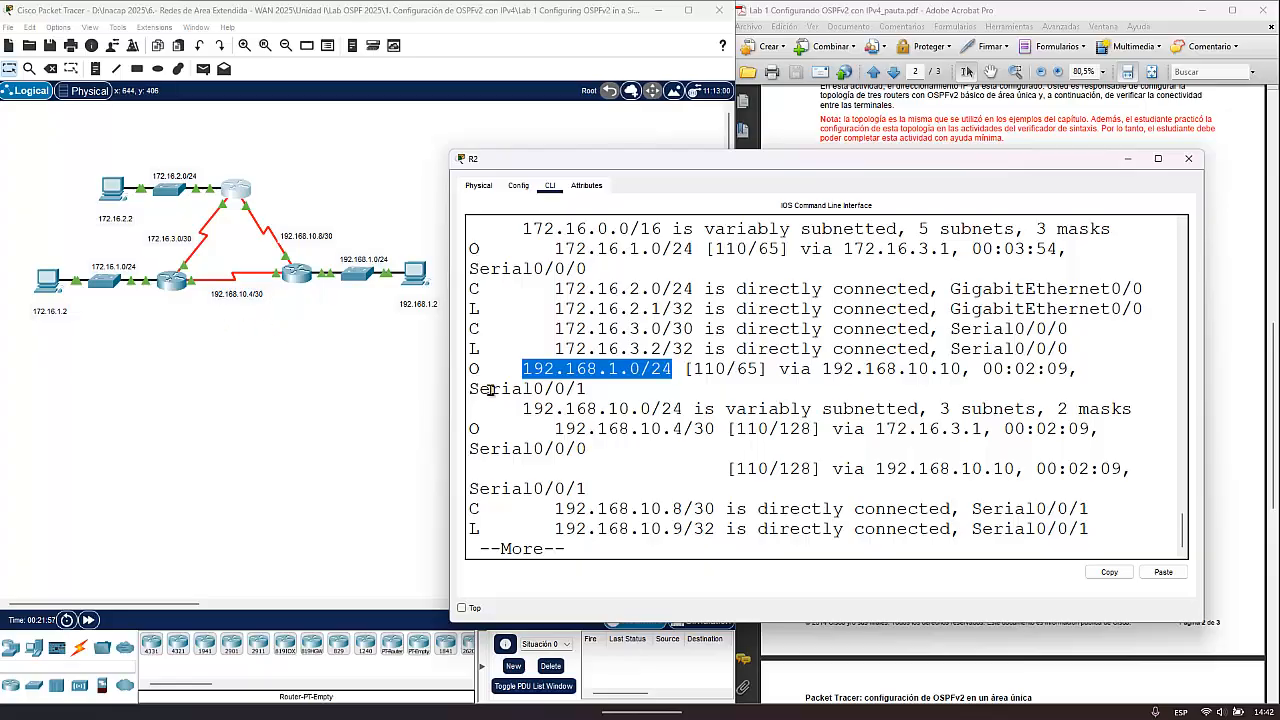
{"action": "left_click_drag", "start_coordinate": [555, 429], "coordinate": [716, 431]}
{"action": "left_click", "coordinate": [664, 503]}
{"action": "key", "text": "Return"}
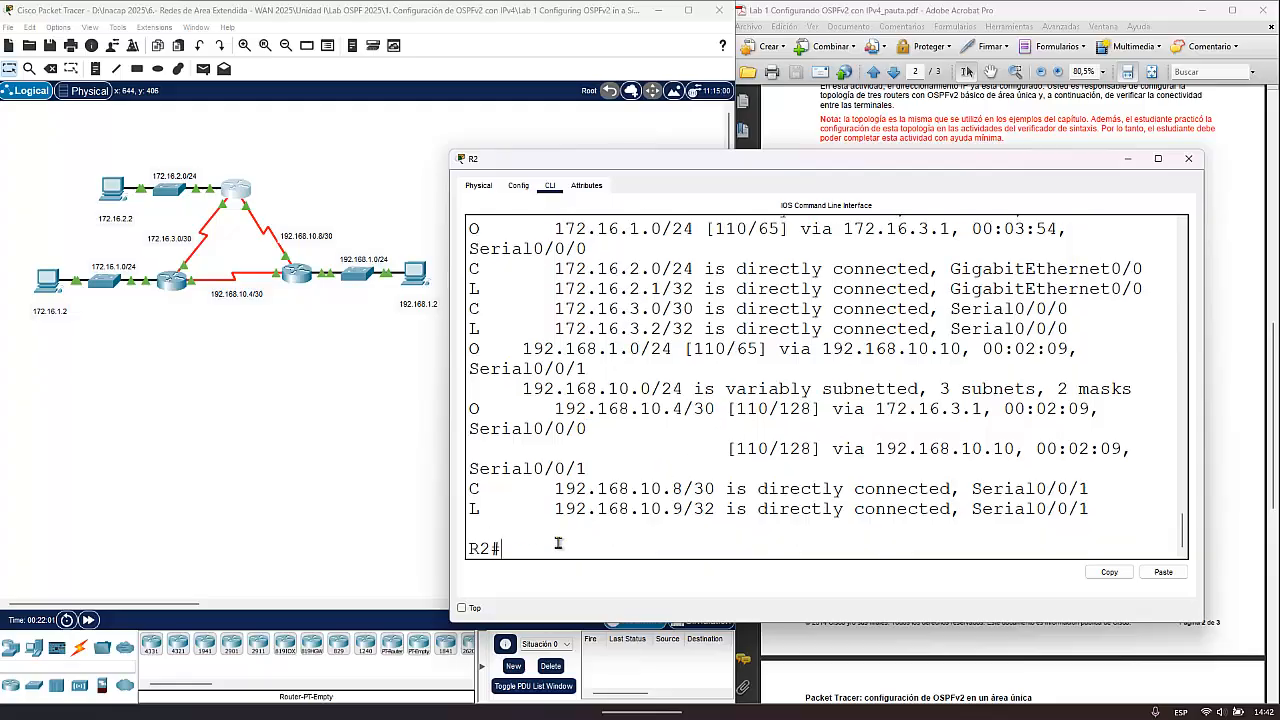
{"action": "left_click", "coordinate": [1187, 160]}
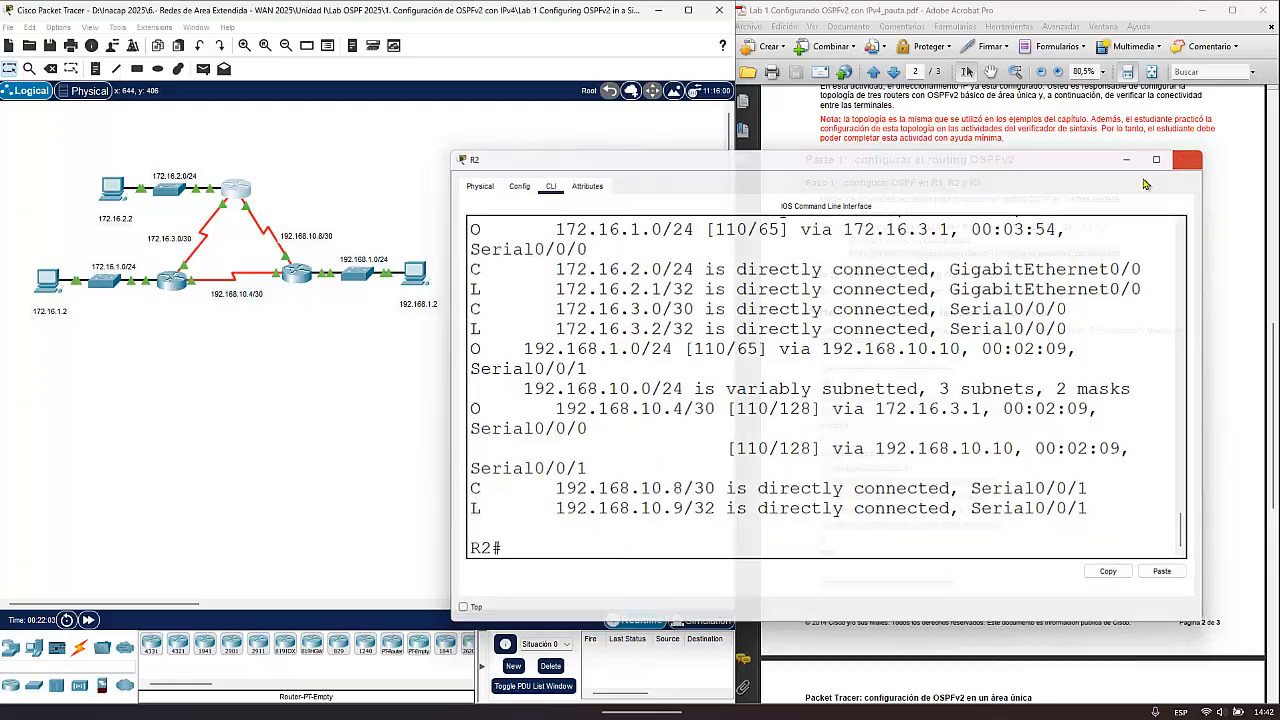
- Open the Command Prompt of PC3, the 192.168.1.2 computer, with its window moved clear of the topology
{"action": "left_click", "coordinate": [416, 272]}
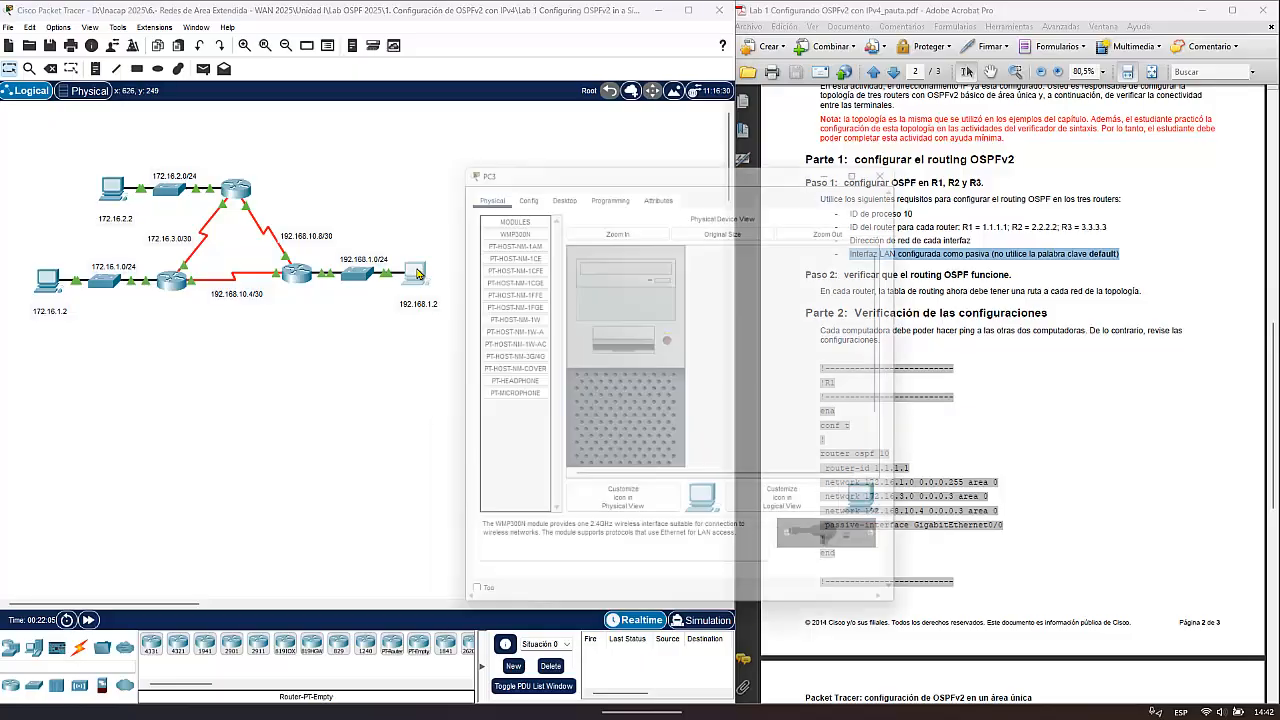
{"action": "left_click_drag", "start_coordinate": [632, 175], "coordinate": [760, 88]}
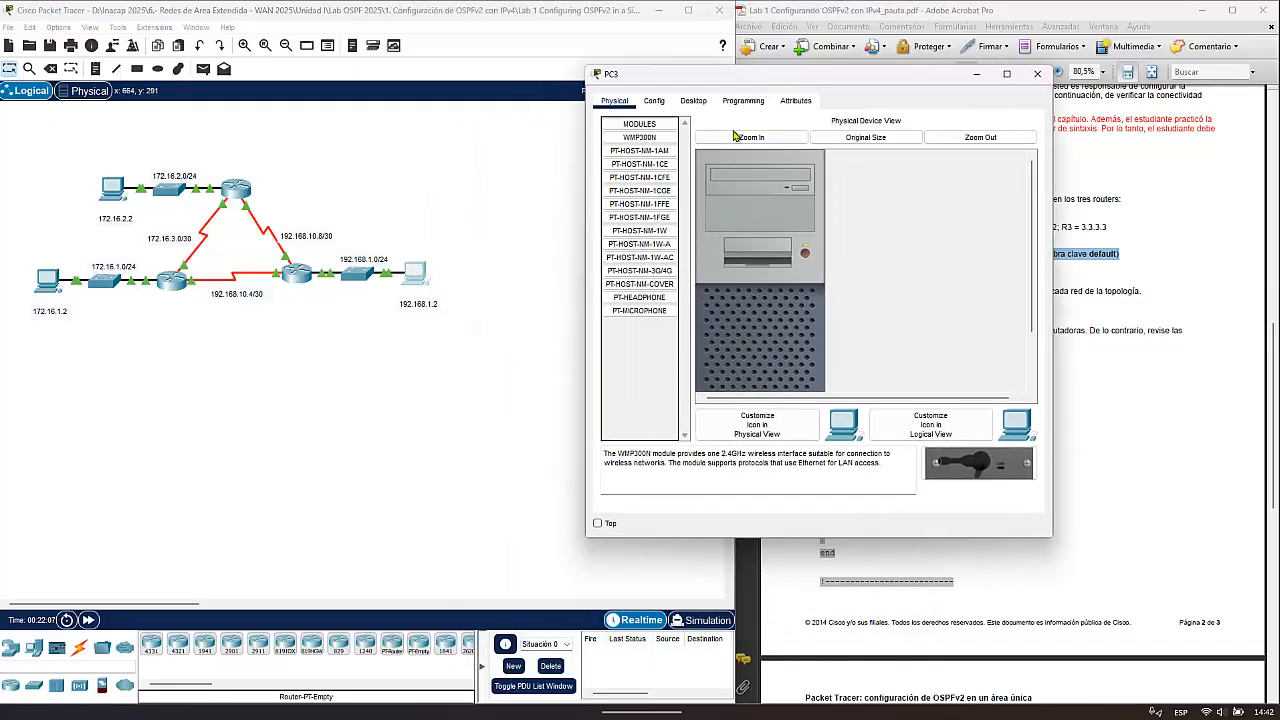
{"action": "left_click", "coordinate": [693, 101]}
{"action": "left_click", "coordinate": [902, 155]}
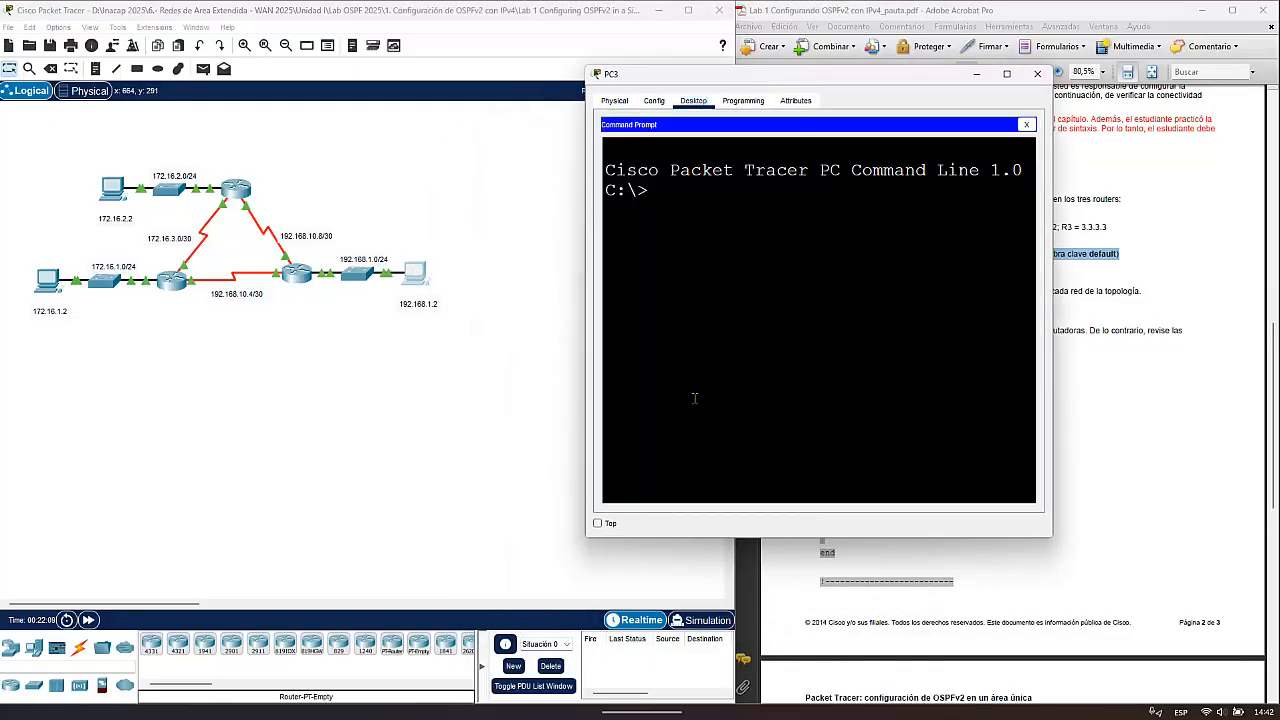
- Ping the computer at 172.16.1.2 from PC3 to test connectivity across the OSPF network
{"action": "type", "text": "ping "}
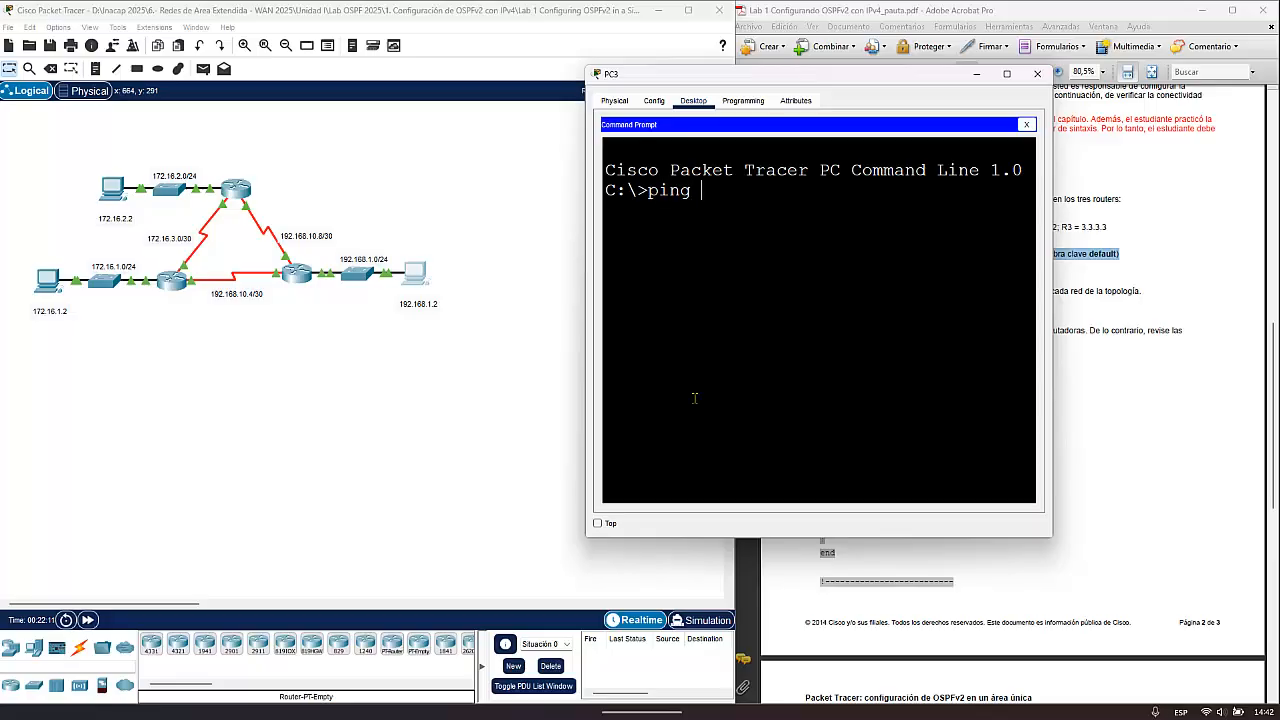
{"action": "type", "text": "172.16.1.2"}
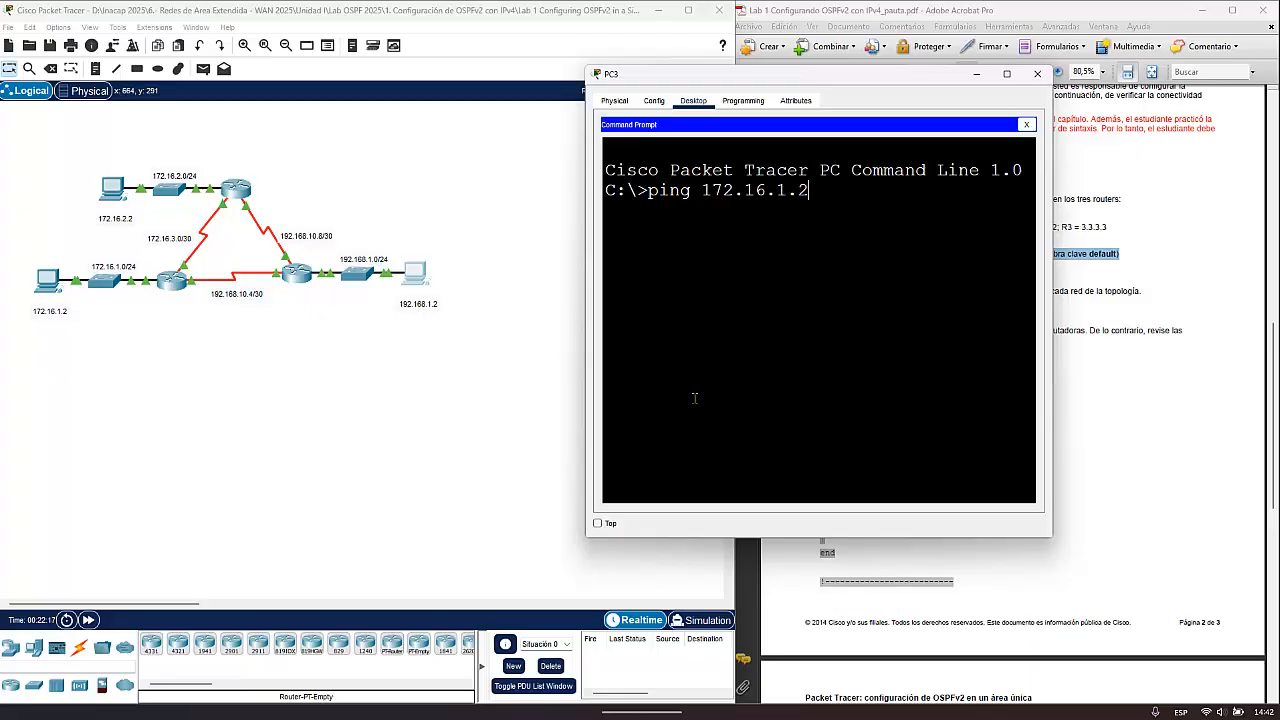
{"action": "key", "text": "Return"}
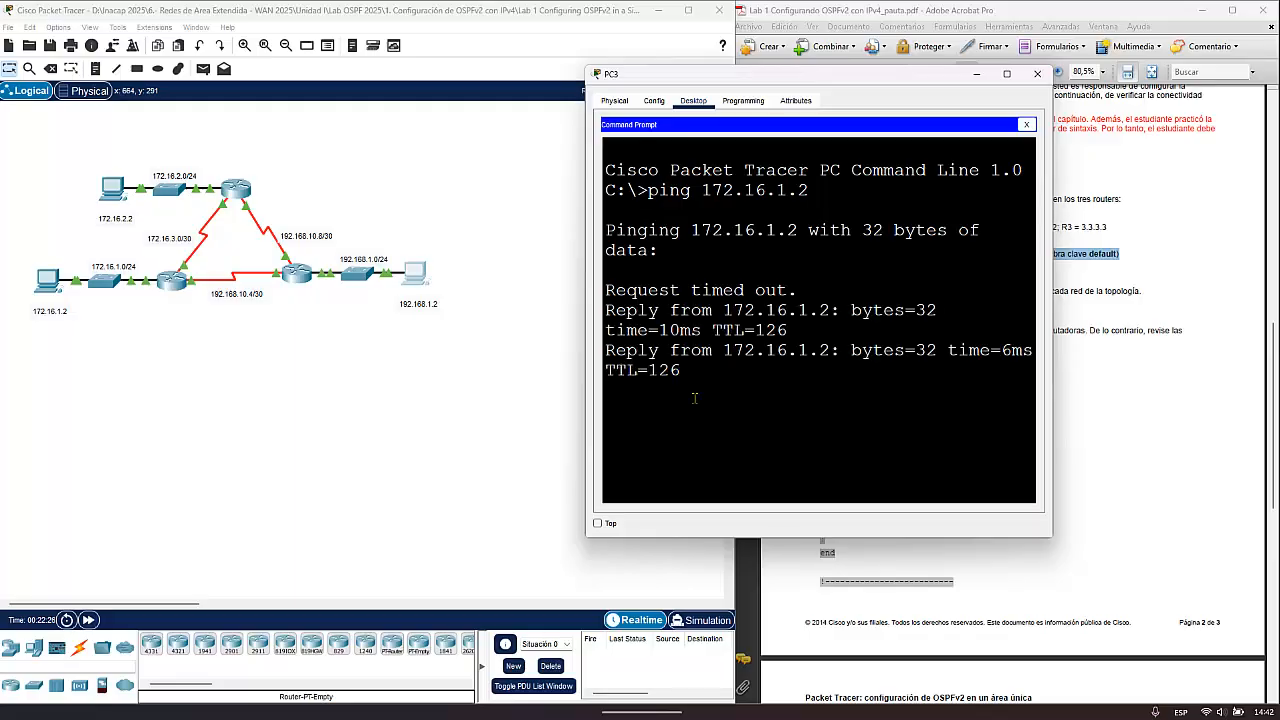
- Repeat the ping to 172.16.1.2 from PC3, let it finish, and close PC3's window
{"action": "key", "text": "Up"}
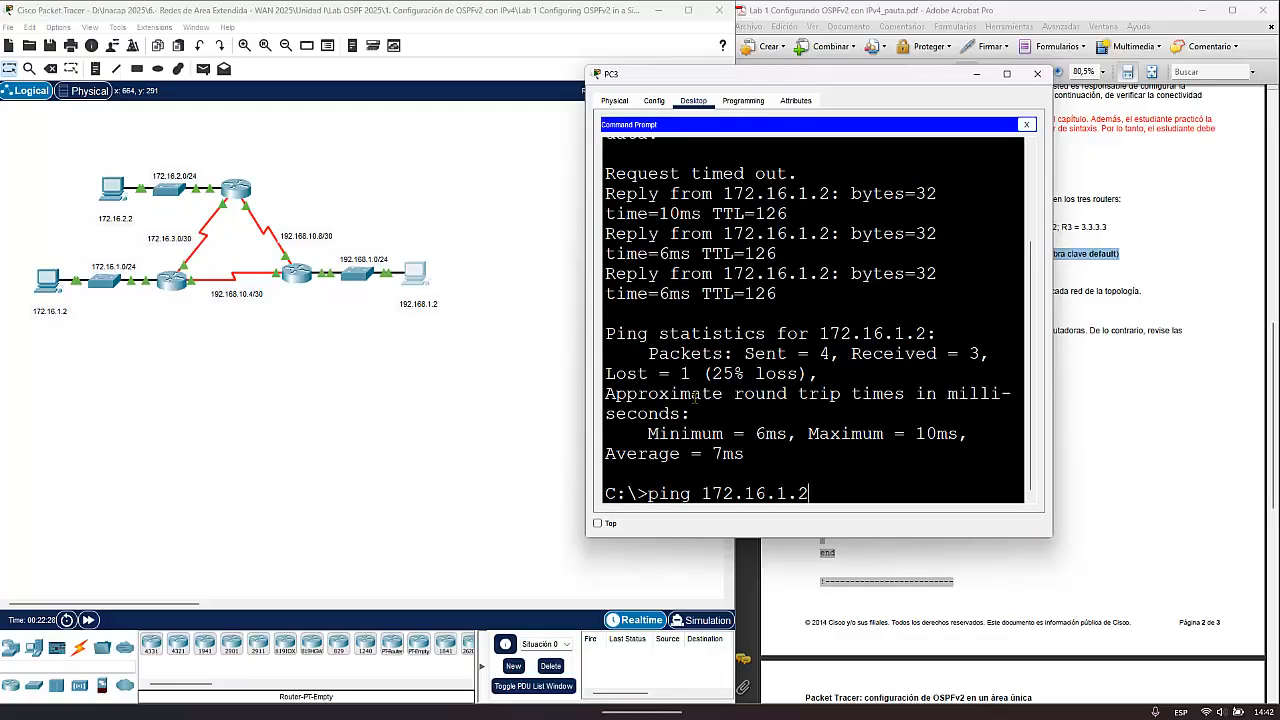
{"action": "key", "text": "Return"}
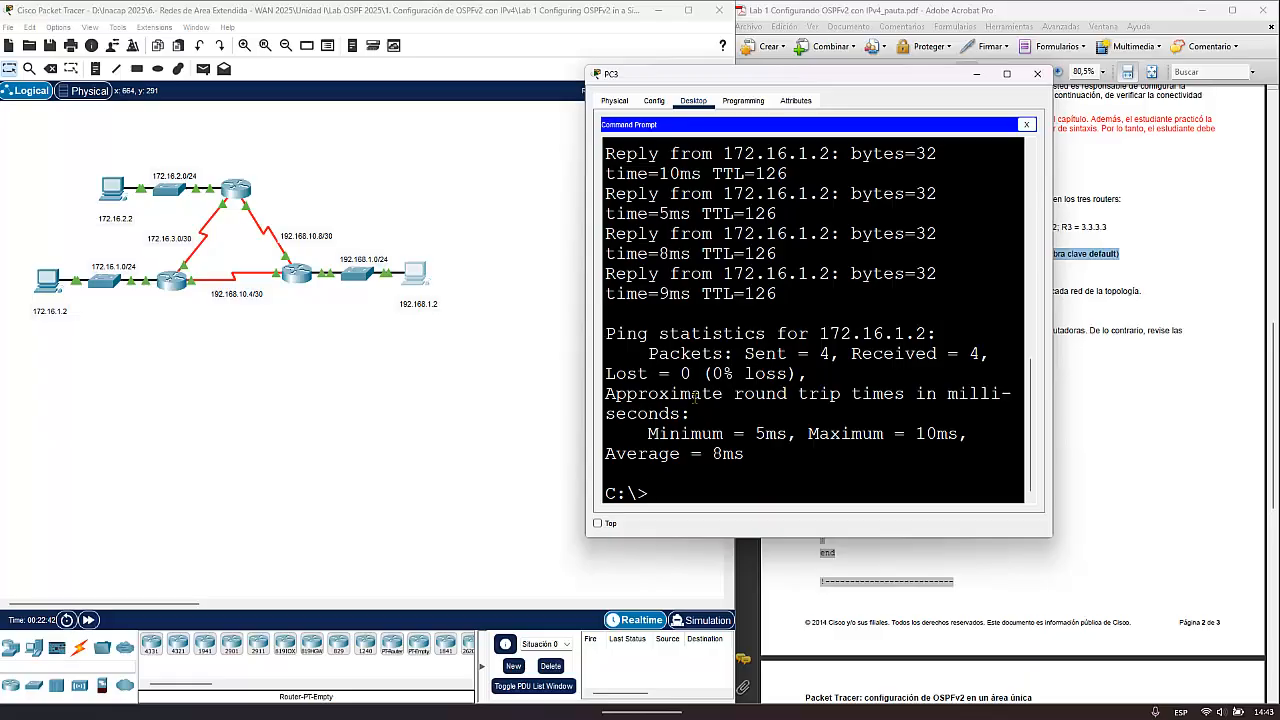
{"action": "left_click", "coordinate": [1037, 74]}
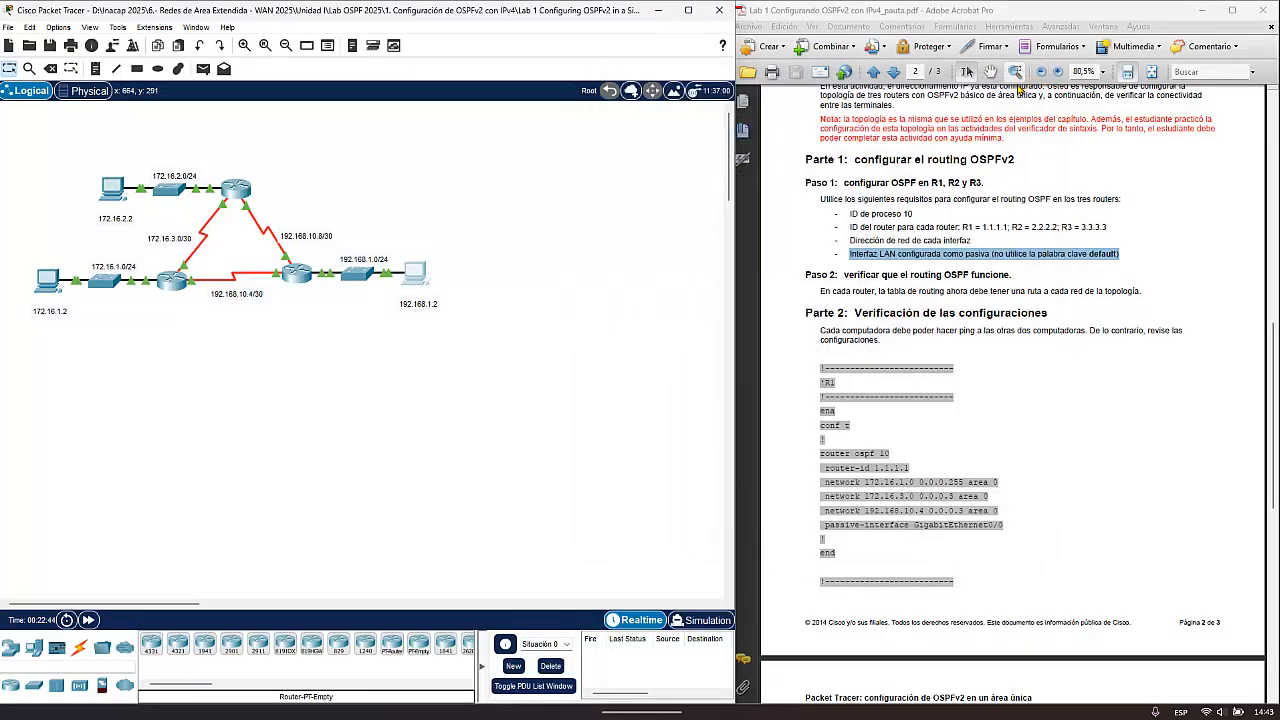
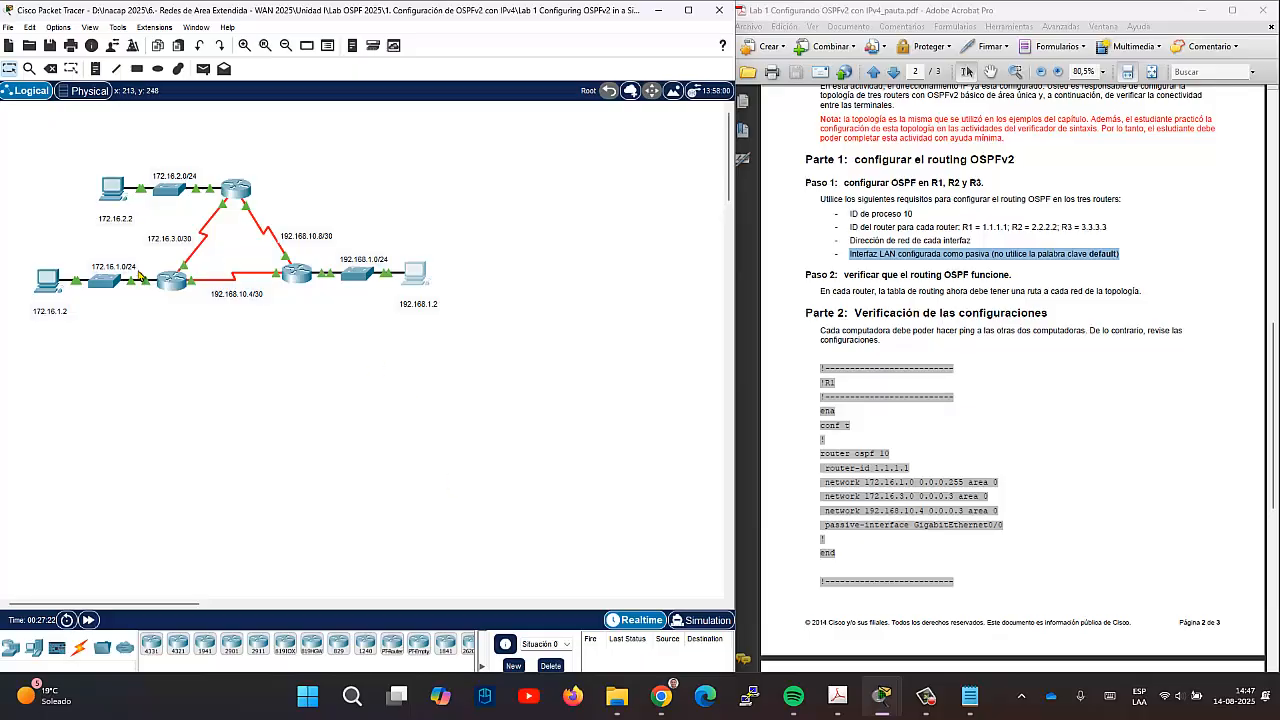
- Open R1's CLI in a widened window moved clear of the topology, and finish the paged route listing to reach the R1# prompt
{"action": "left_click", "coordinate": [172, 281]}
{"action": "left_click_drag", "start_coordinate": [655, 446], "coordinate": [667, 446]}
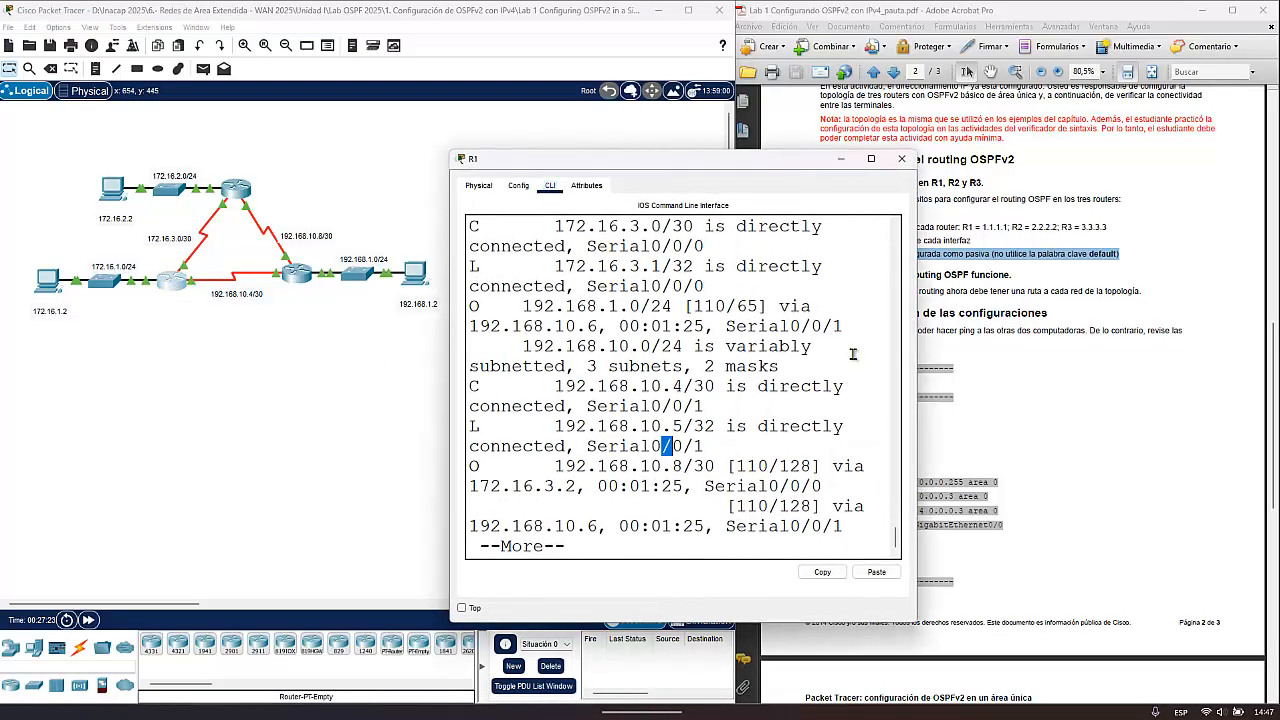
{"action": "left_click_drag", "start_coordinate": [915, 352], "coordinate": [1092, 342]}
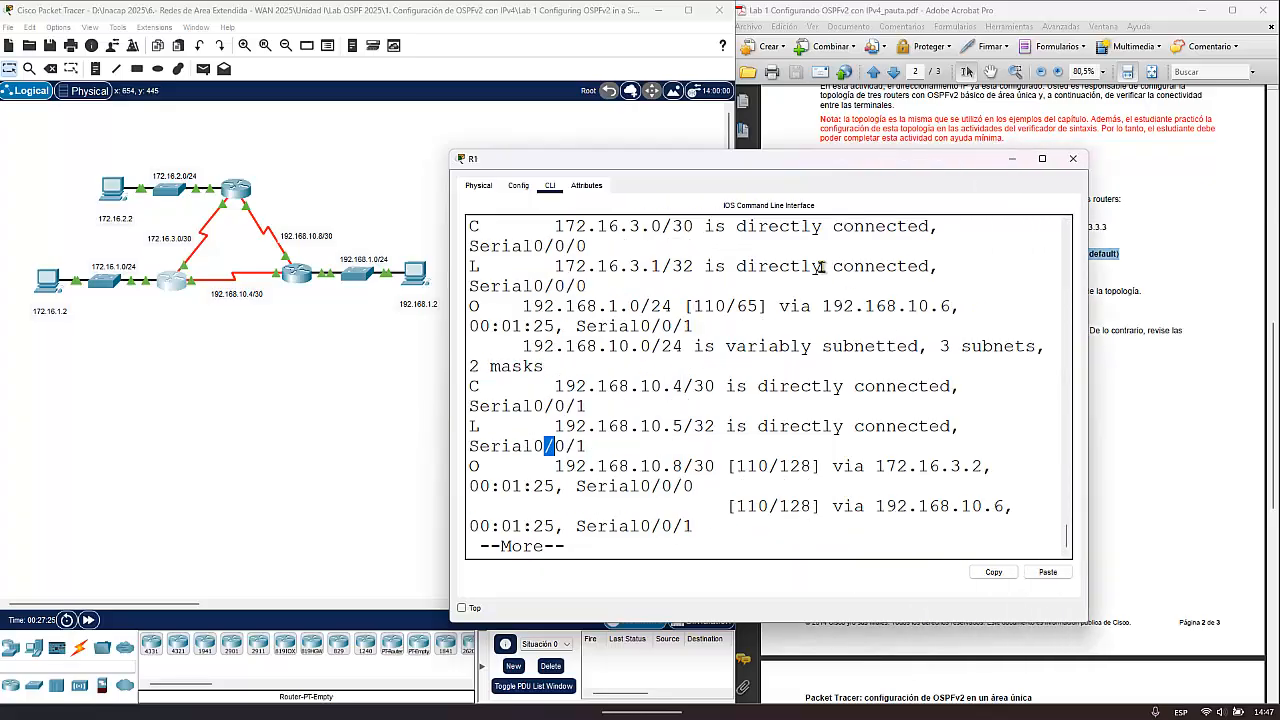
{"action": "left_click_drag", "start_coordinate": [743, 162], "coordinate": [733, 55]}
{"action": "left_click", "coordinate": [704, 290]}
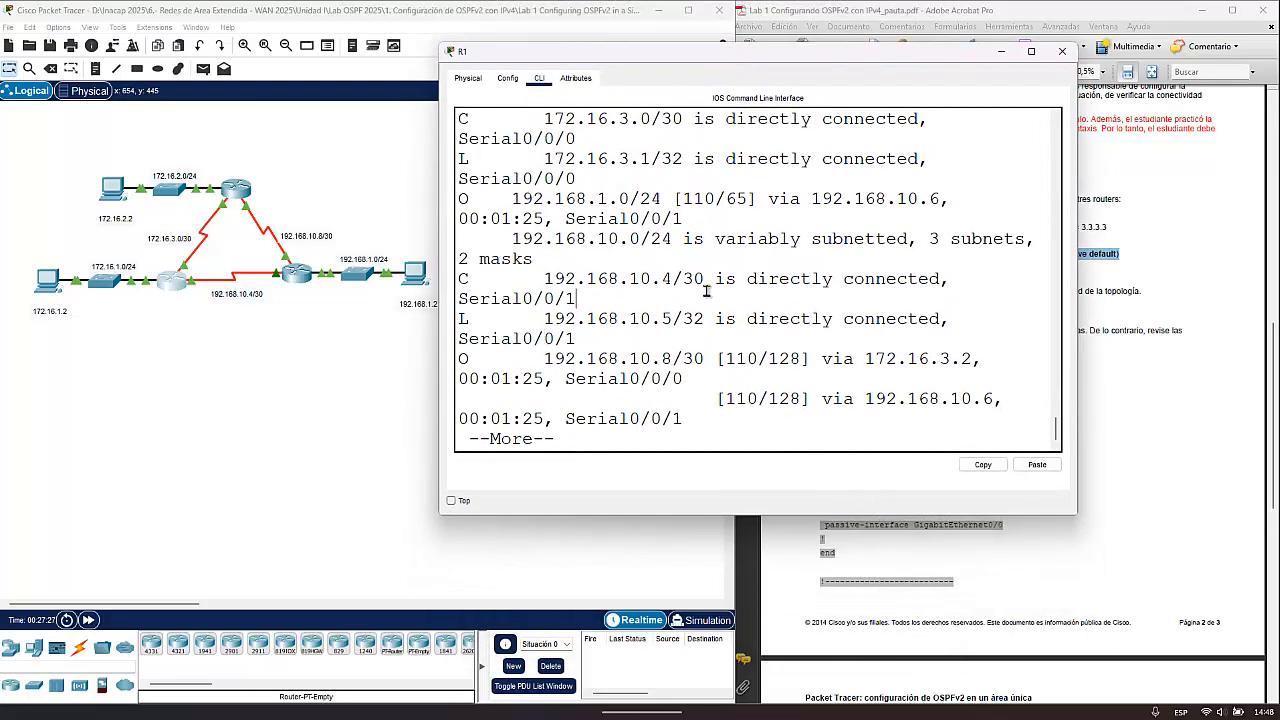
{"action": "key", "text": "Return"}
{"action": "key", "text": "Return"}
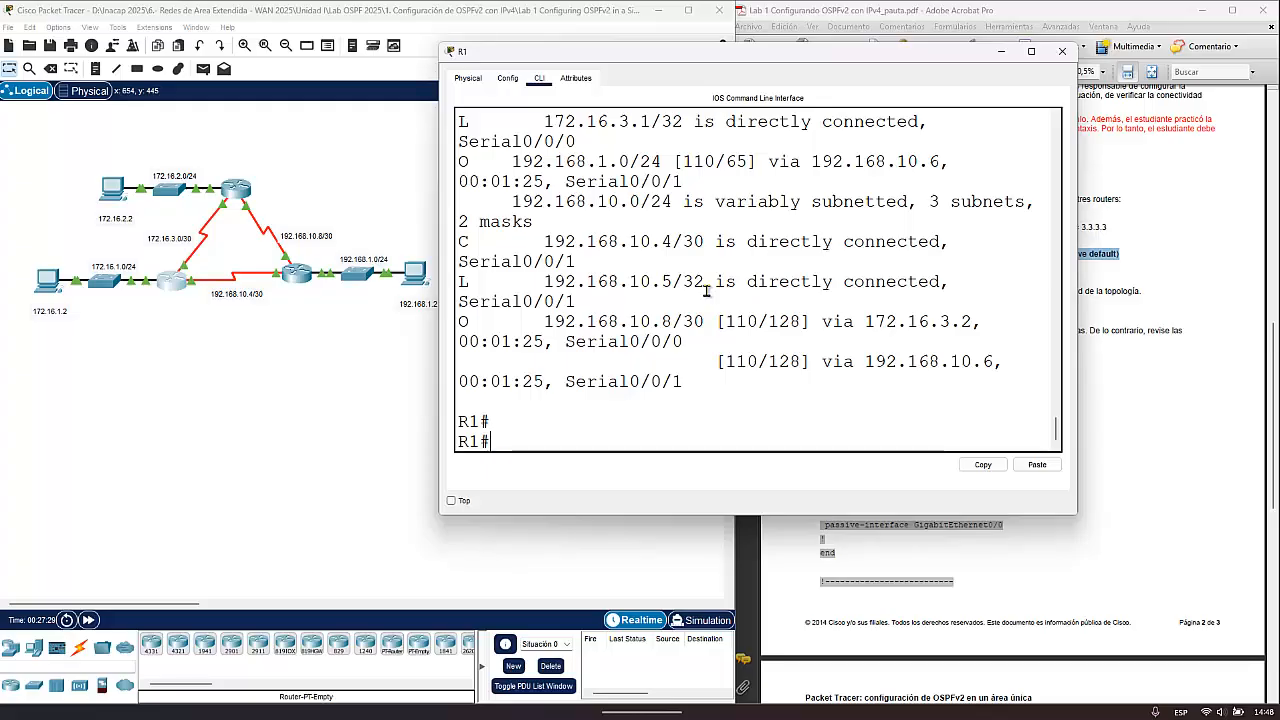
- Enter global configuration on R1 with config t and open the OSPF process with router ospf 10
{"action": "type", "text": "config t"}
{"action": "key", "text": "Return"}
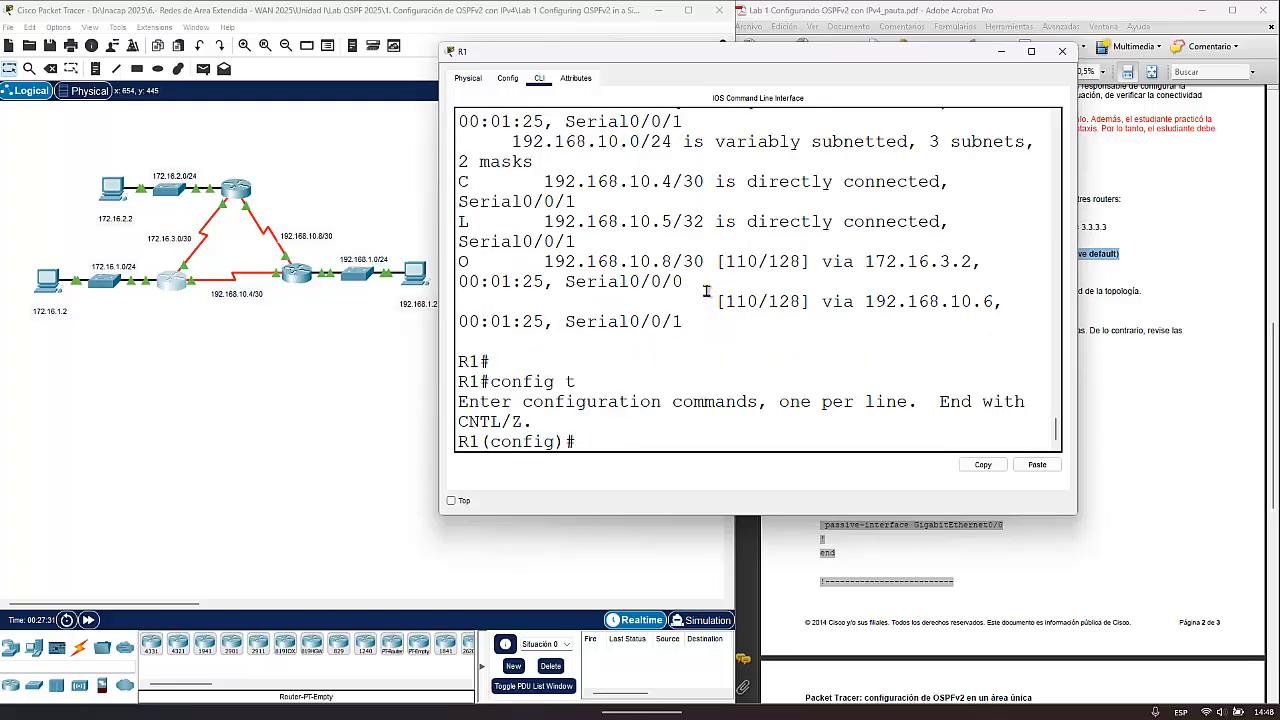
{"action": "type", "text": "exit"}
{"action": "key", "text": "Up"}
{"action": "key", "text": "Up"}
{"action": "key", "text": "Up"}
{"action": "key", "text": "Up"}
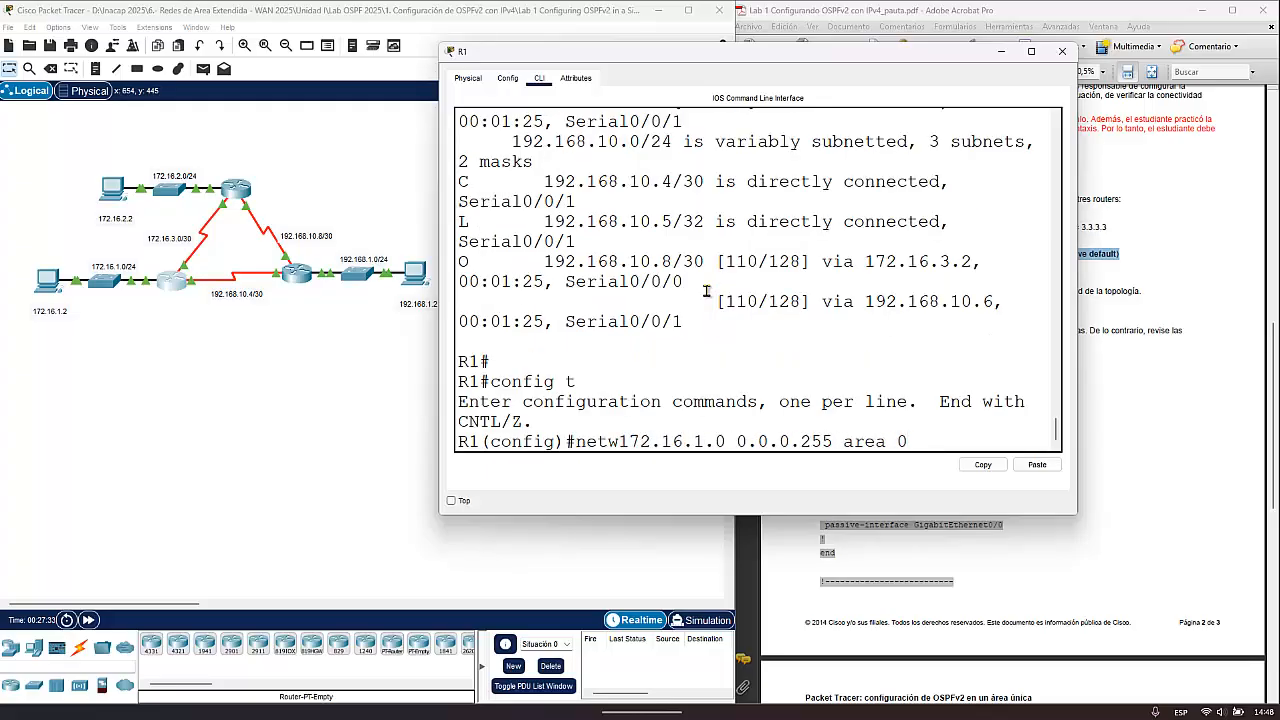
{"action": "key", "text": "Up"}
{"action": "key", "text": "Return"}
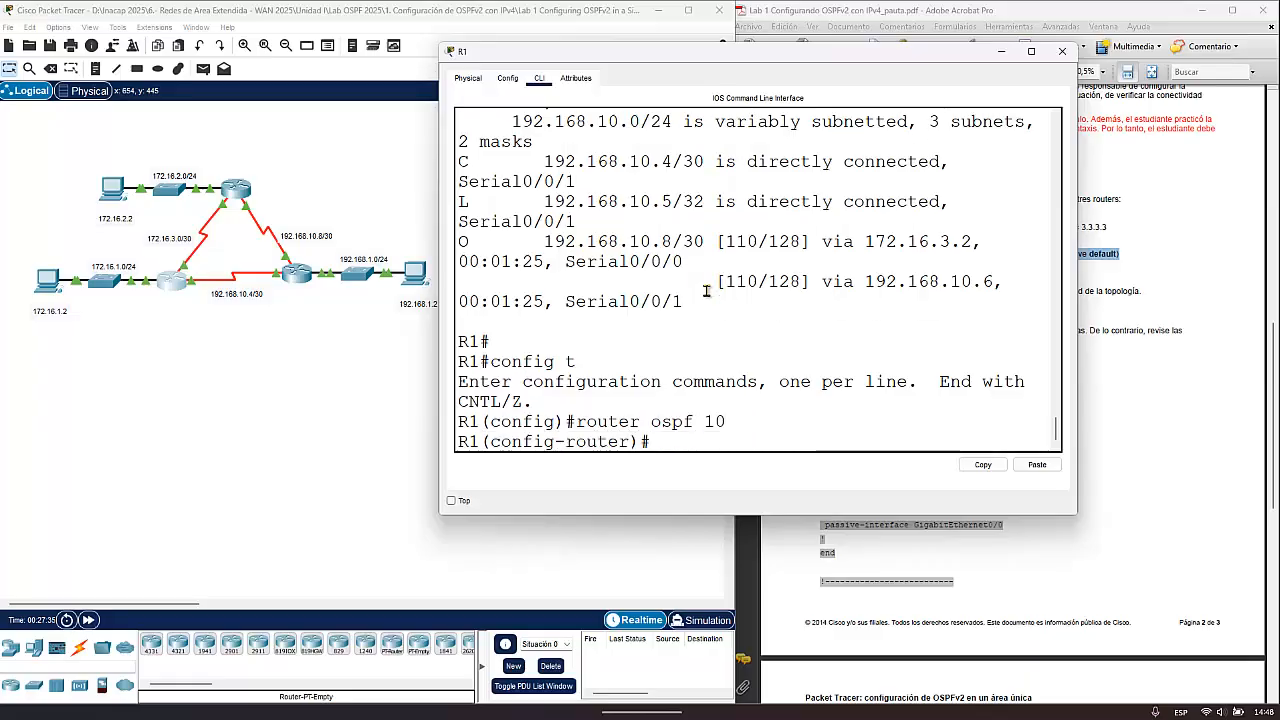
- Set R1's OSPF reference bandwidth to 1000 with auto-cost reference-bandwidth 1000
{"action": "type", "text": "auto"}
{"action": "key", "text": "Tab"}
{"action": "type", "text": "re"}
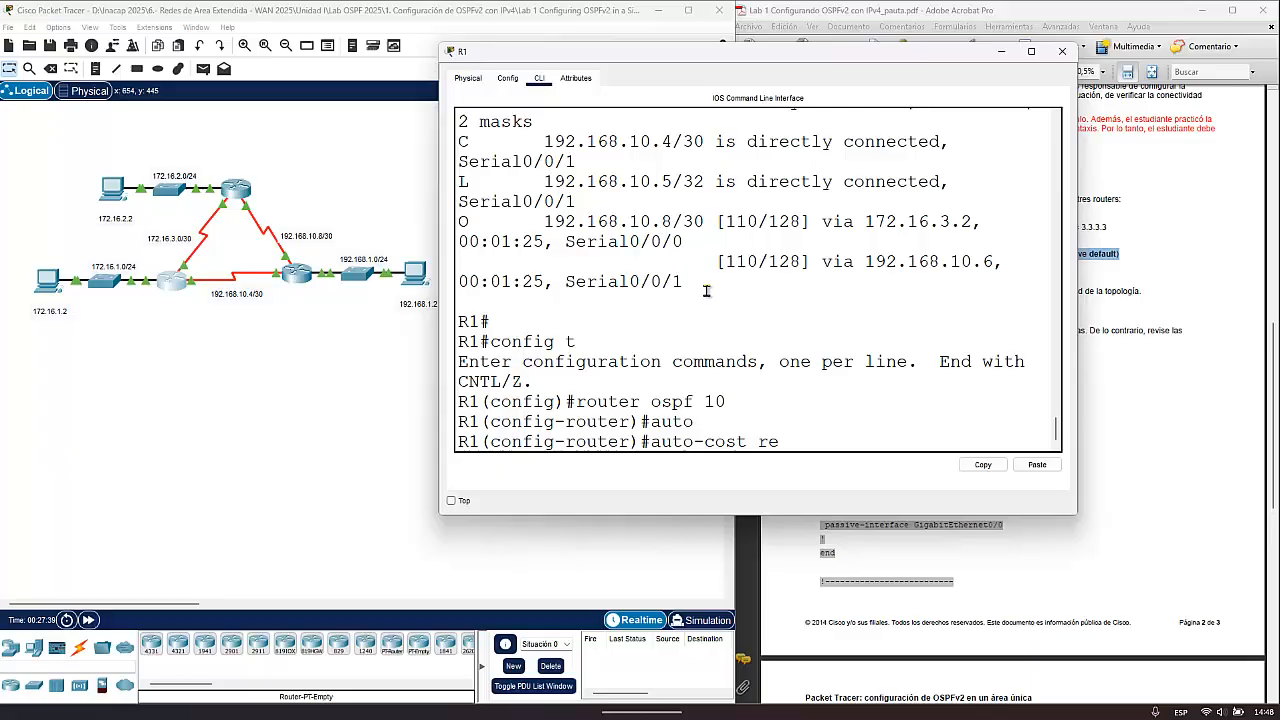
{"action": "key", "text": "Tab"}
{"action": "type", "text": "1000"}
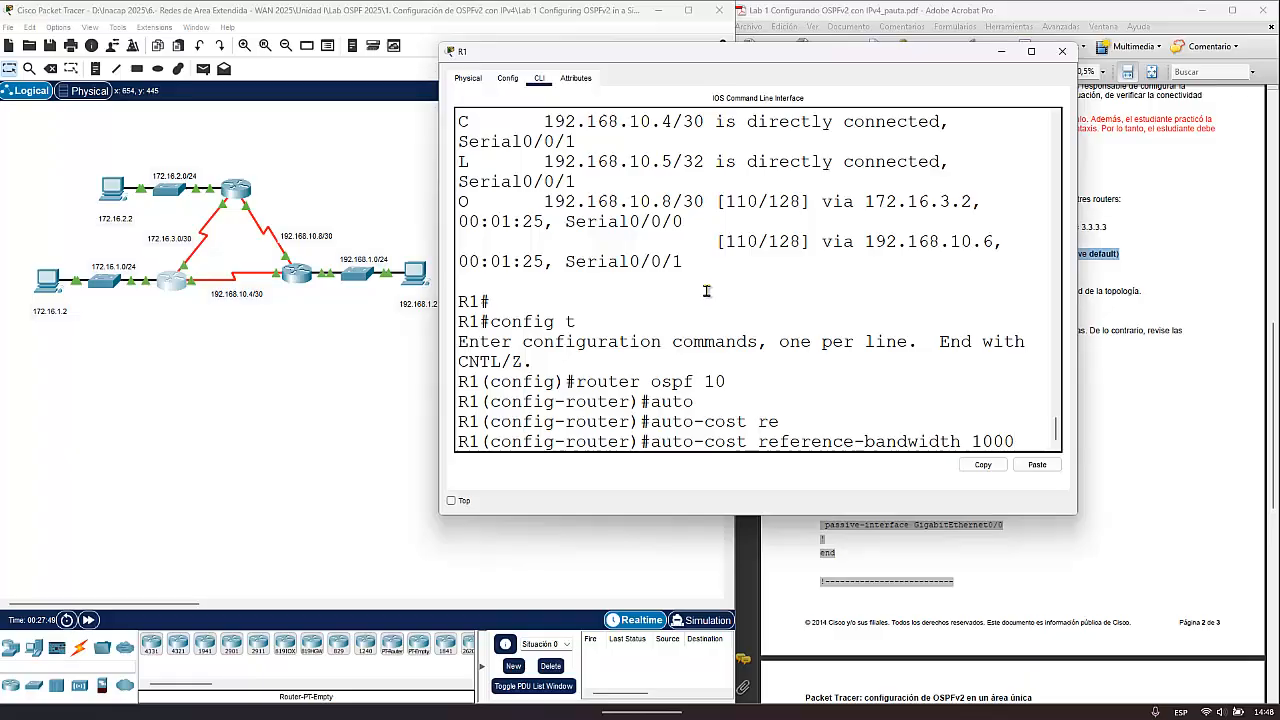
{"action": "type", "text": "0"}
{"action": "key", "text": "BackSpace"}
{"action": "key", "text": "Return"}
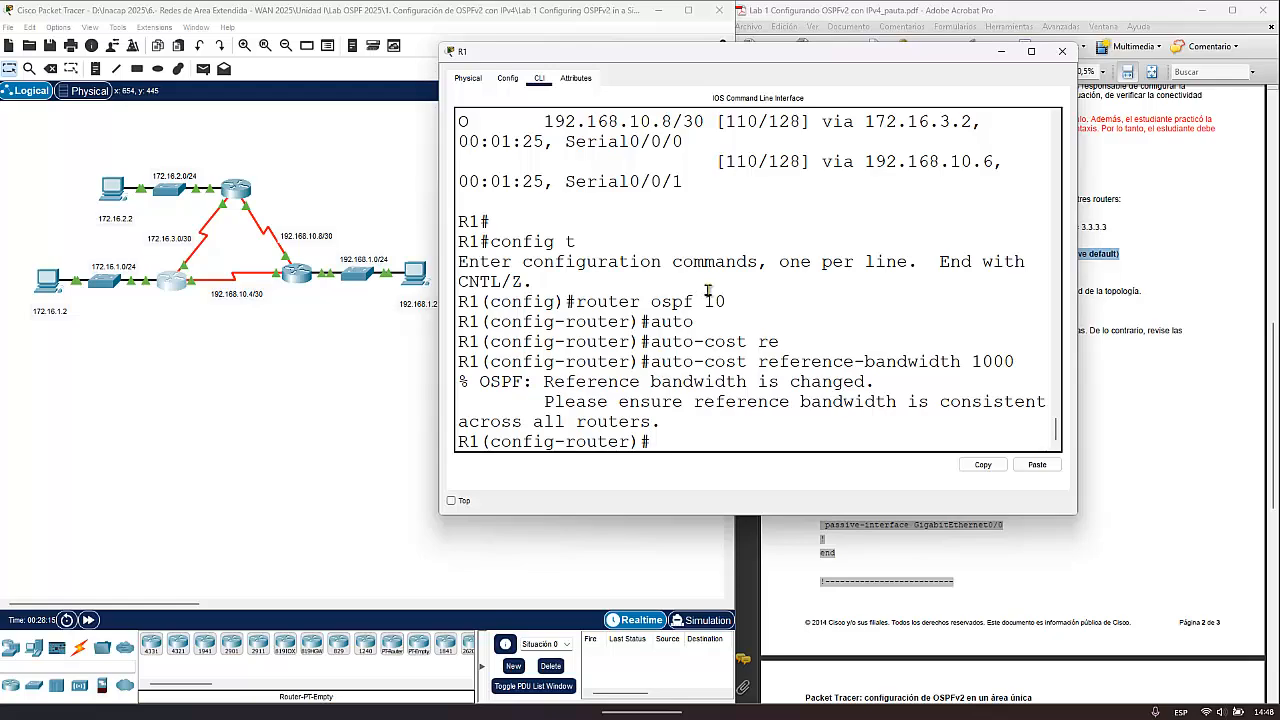
- Open R2's CLI, widening its window and moving it up
{"action": "left_click", "coordinate": [236, 188]}
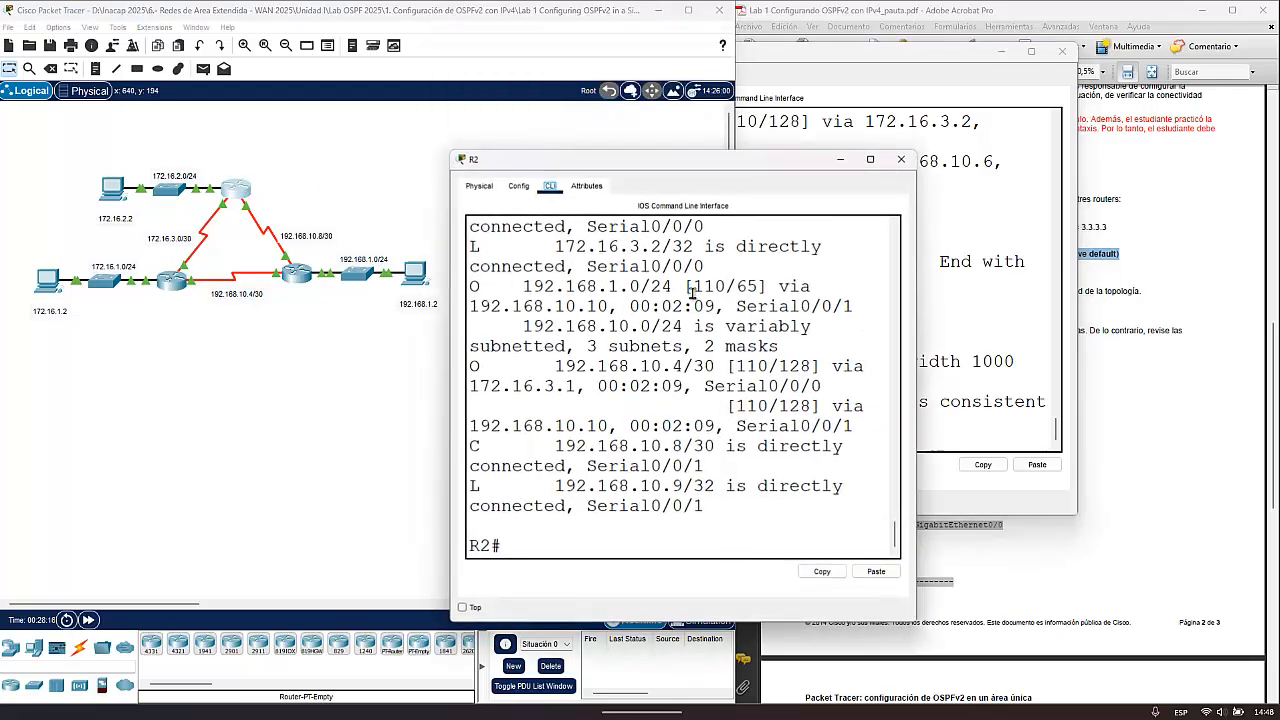
{"action": "left_click_drag", "start_coordinate": [915, 342], "coordinate": [1088, 333]}
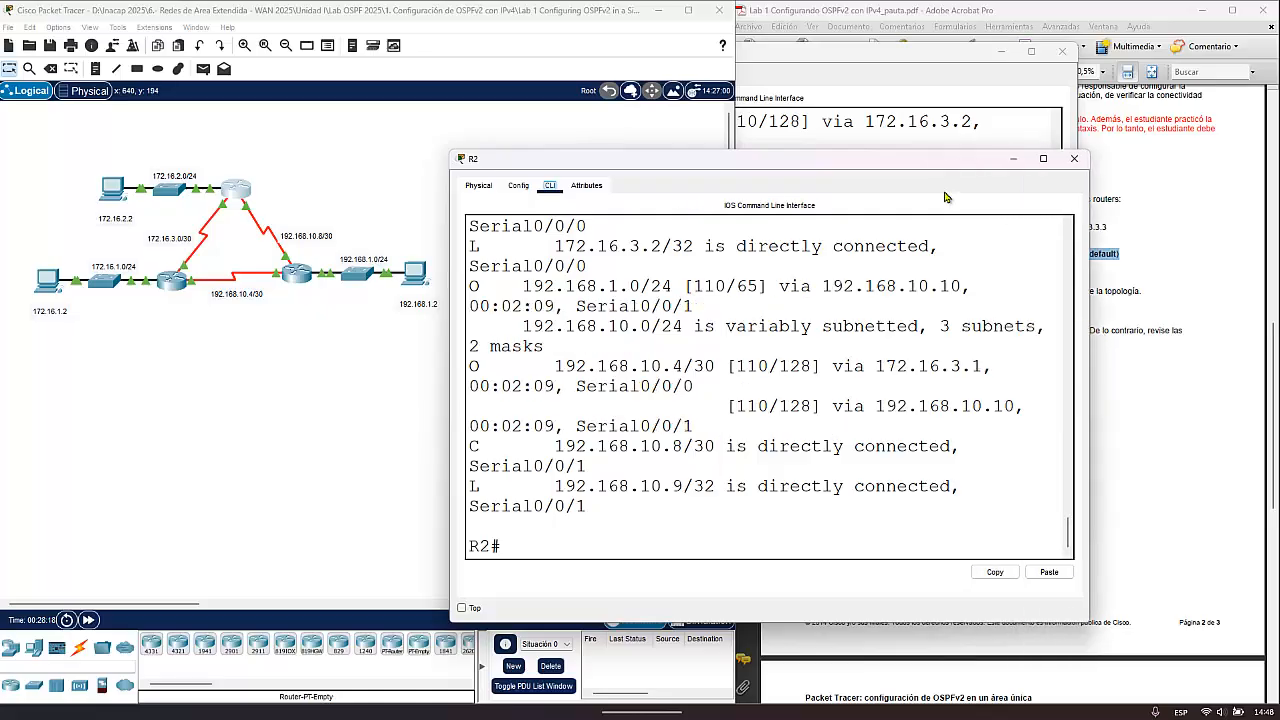
{"action": "left_click_drag", "start_coordinate": [901, 163], "coordinate": [925, 49]}
- Enter global configuration on R2 with config t and open the OSPF process with router ospf 10
{"action": "type", "text": "sh ip route"}
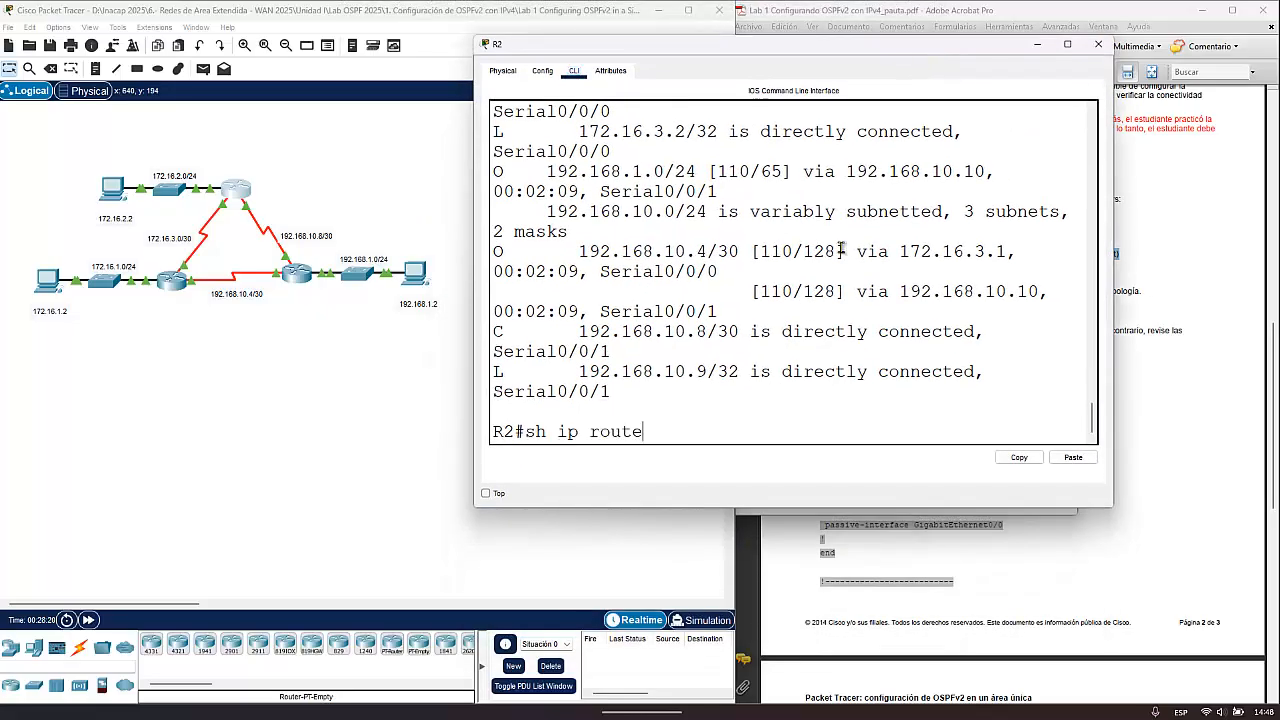
{"action": "key", "text": "Up"}
{"action": "key", "text": "Return"}
{"action": "key", "text": "Up"}
{"action": "key", "text": "Up"}
{"action": "key", "text": "Up"}
{"action": "key", "text": "Up"}
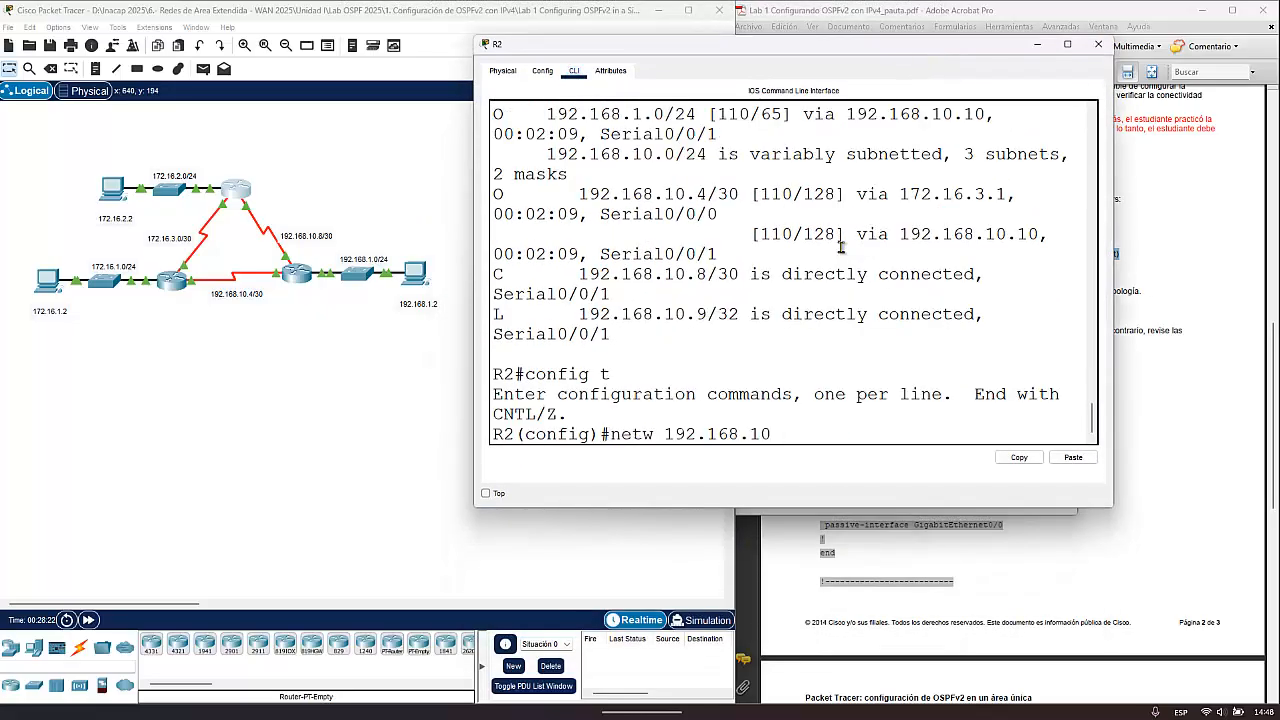
{"action": "key", "text": "Up"}
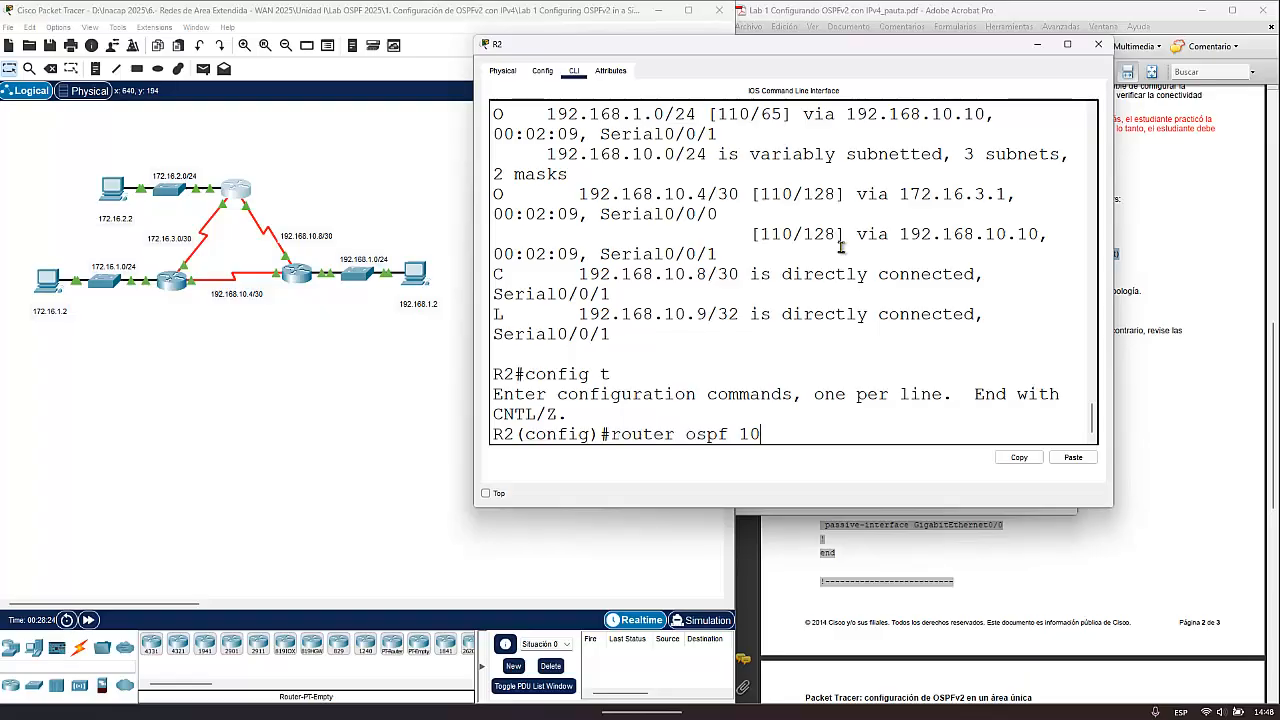
{"action": "key", "text": "Return"}
- Set R2's OSPF reference bandwidth to 1000 with auto-cost reference-bandwidth 1000
{"action": "type", "text": "aut"}
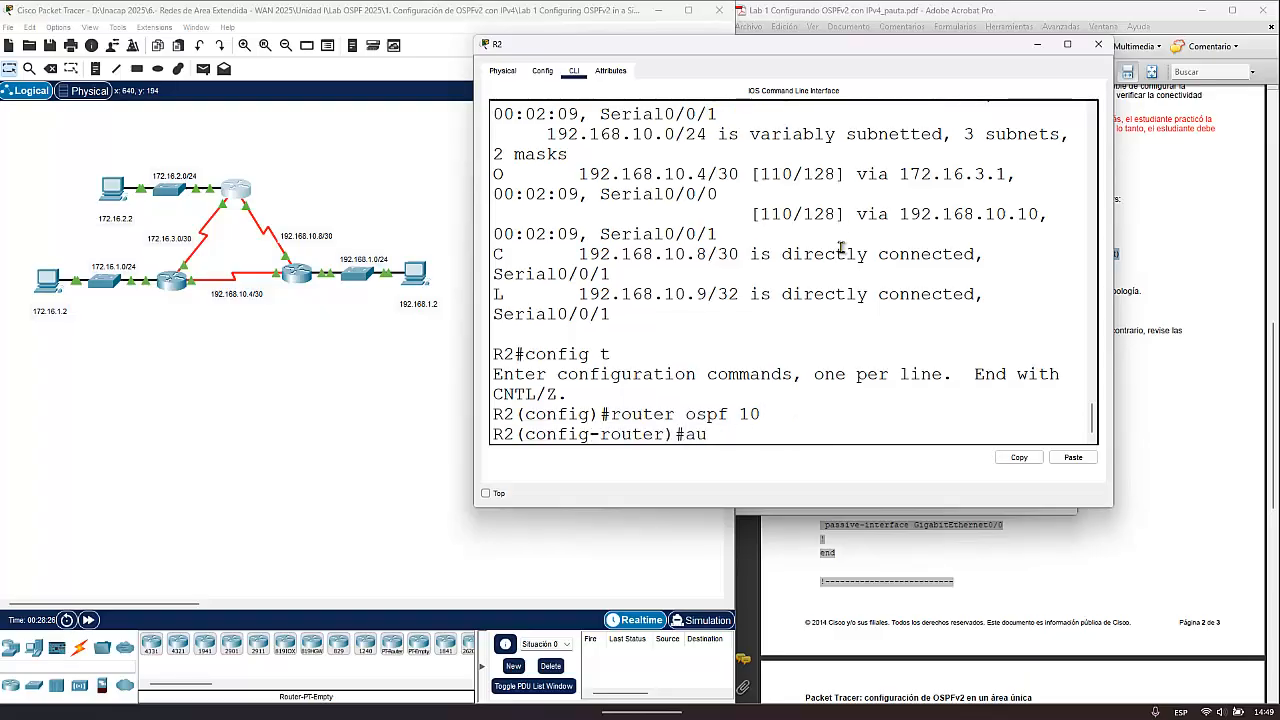
{"action": "key", "text": "Tab"}
{"action": "type", "text": "e"}
{"action": "key", "text": "Tab"}
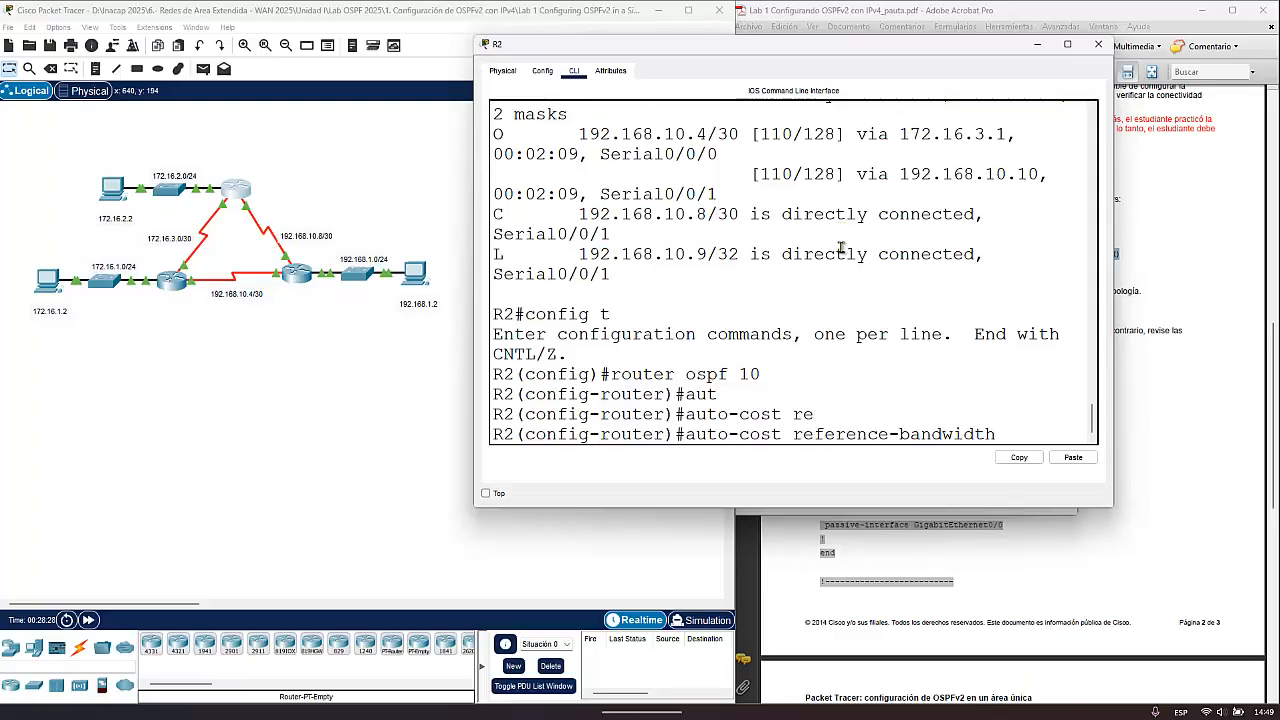
{"action": "type", "text": "1000"}
{"action": "key", "text": "Return"}
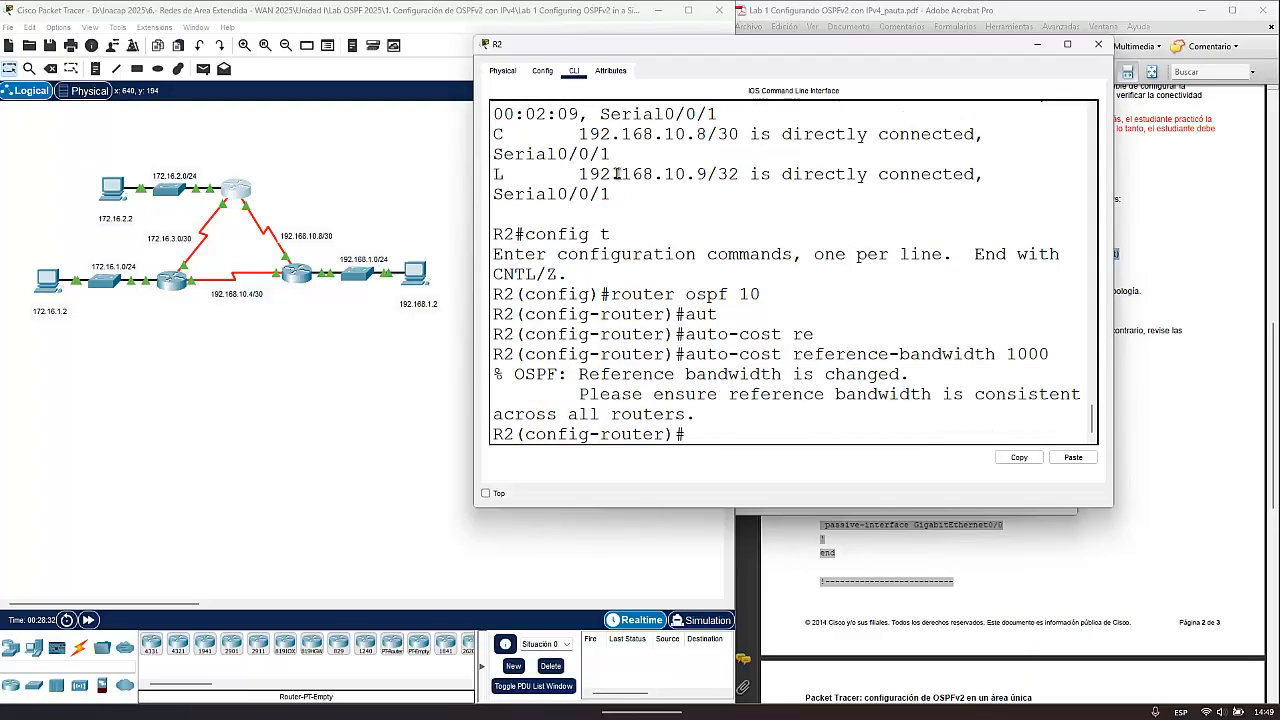
- Open R3's CLI at its prompt, moving its window up and widening it
{"action": "left_click", "coordinate": [300, 270]}
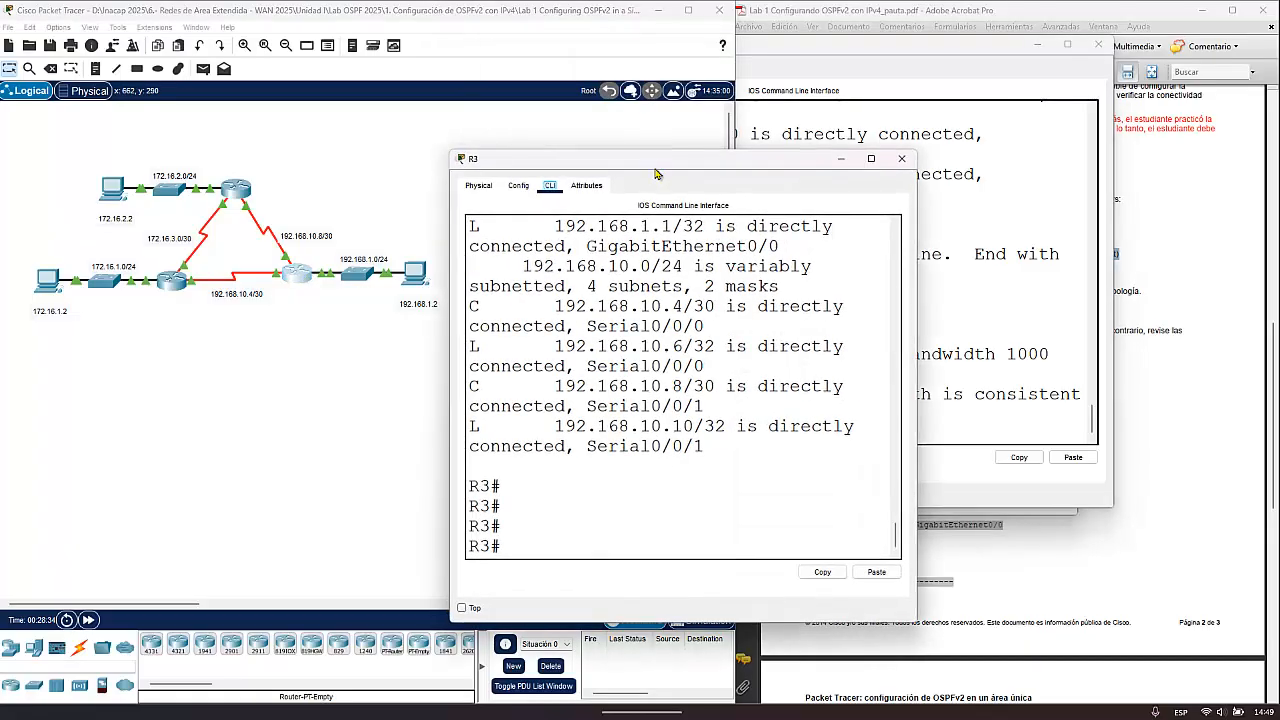
{"action": "left_click_drag", "start_coordinate": [658, 172], "coordinate": [686, 40]}
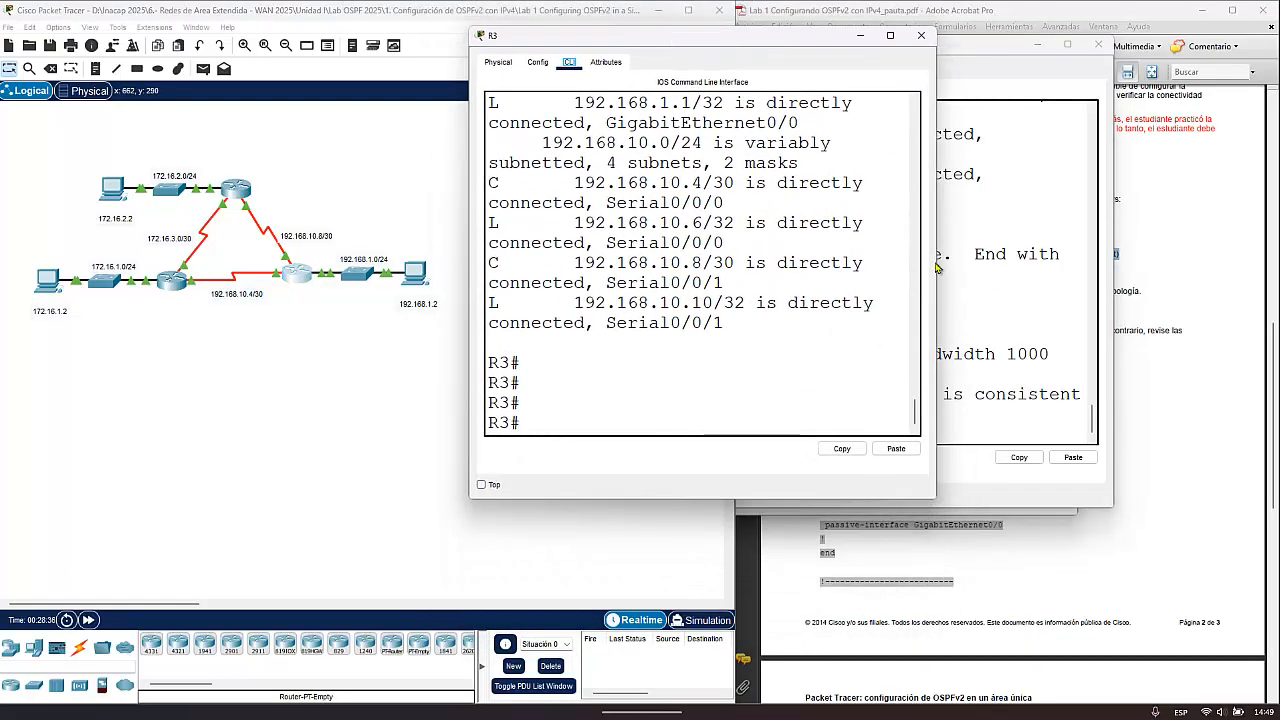
{"action": "left_click_drag", "start_coordinate": [936, 272], "coordinate": [1154, 295]}
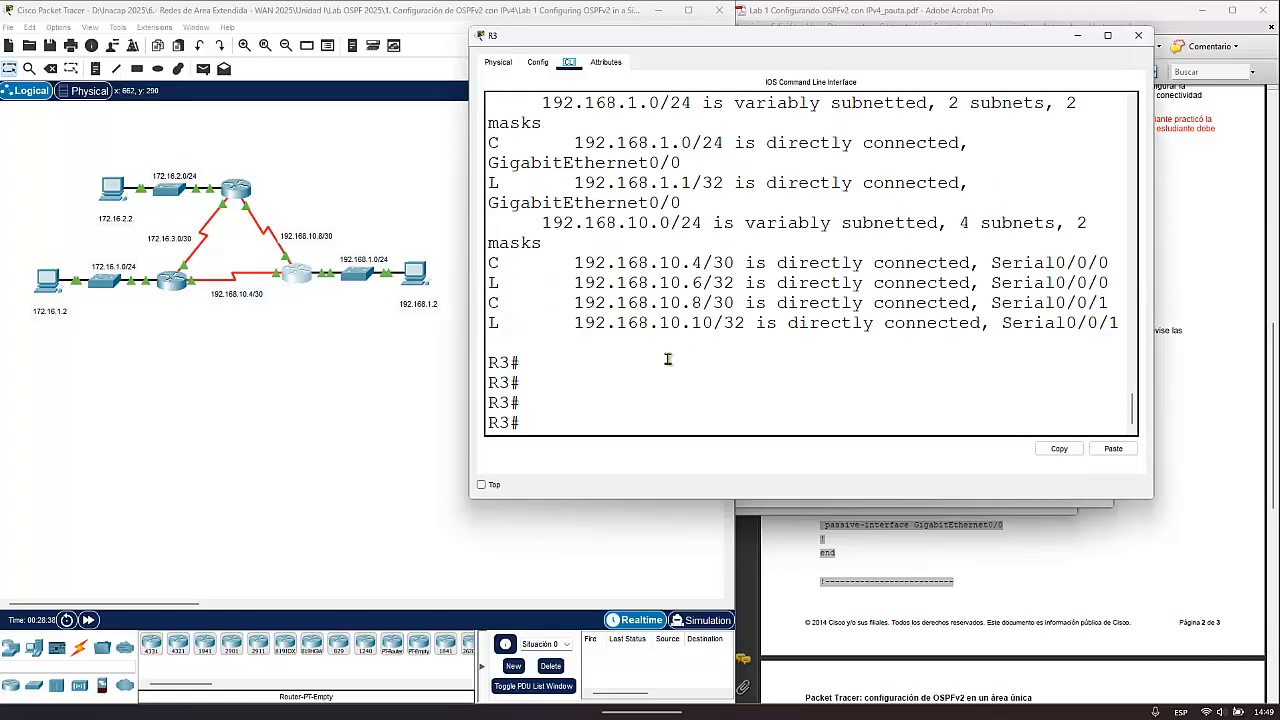
{"action": "left_click", "coordinate": [668, 359]}
- Enter global configuration on R3 with config t and open the OSPF process with router ospf 10
{"action": "key", "text": "Up"}
{"action": "key", "text": "Up"}
{"action": "key", "text": "Up"}
{"action": "key", "text": "Down"}
{"action": "key", "text": "Return"}
{"action": "key", "text": "Up"}
{"action": "key", "text": "Up"}
{"action": "key", "text": "Up"}
{"action": "key", "text": "Up"}
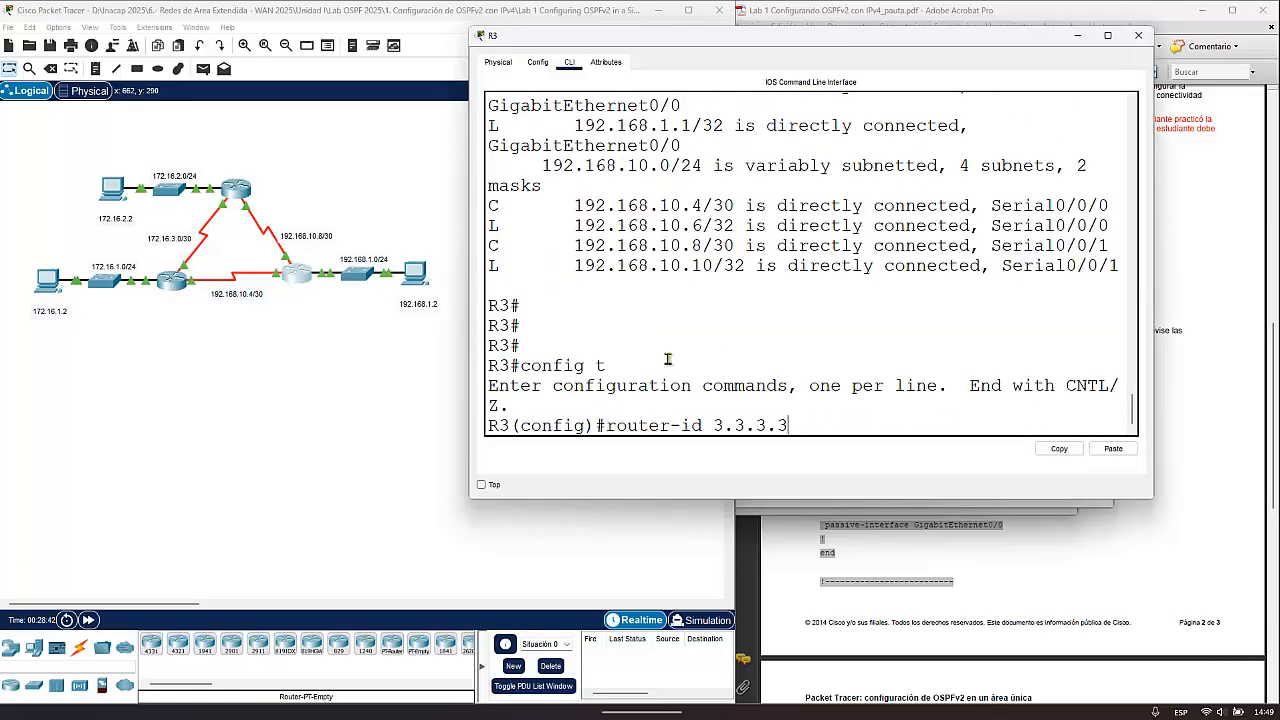
{"action": "key", "text": "Up"}
{"action": "key", "text": "Return"}
- Set R3's OSPF reference bandwidth to 1000 with auto-cost reference-bandwidth 1000, and exit the router configuration mode
{"action": "type", "text": "aut"}
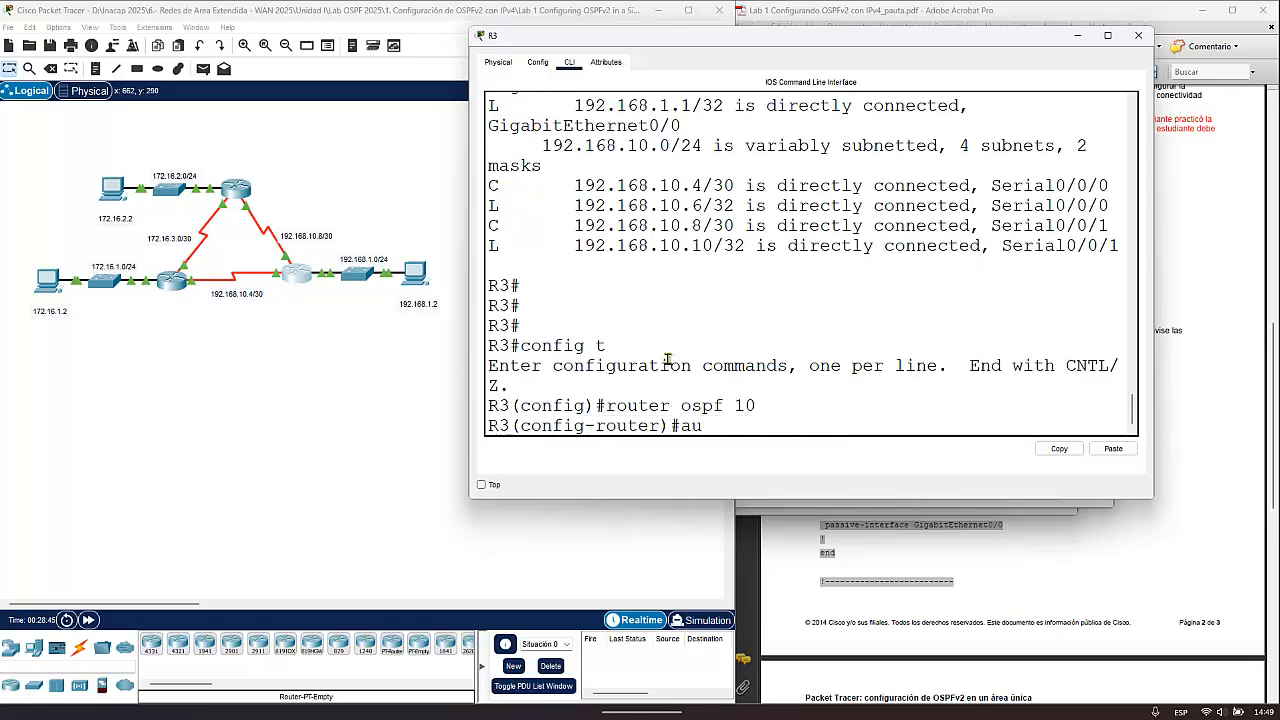
{"action": "key", "text": "Tab"}
{"action": "type", "text": "re"}
{"action": "key", "text": "Tab"}
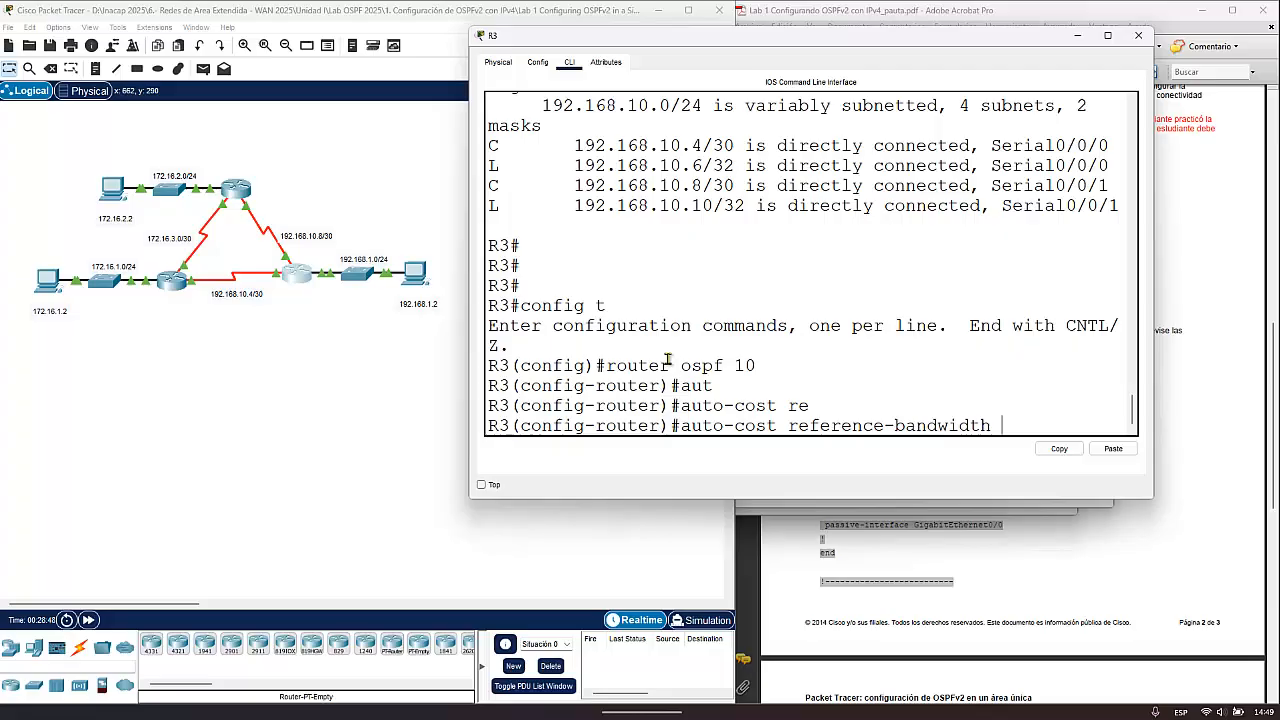
{"action": "type", "text": "1000"}
{"action": "key", "text": "Return"}
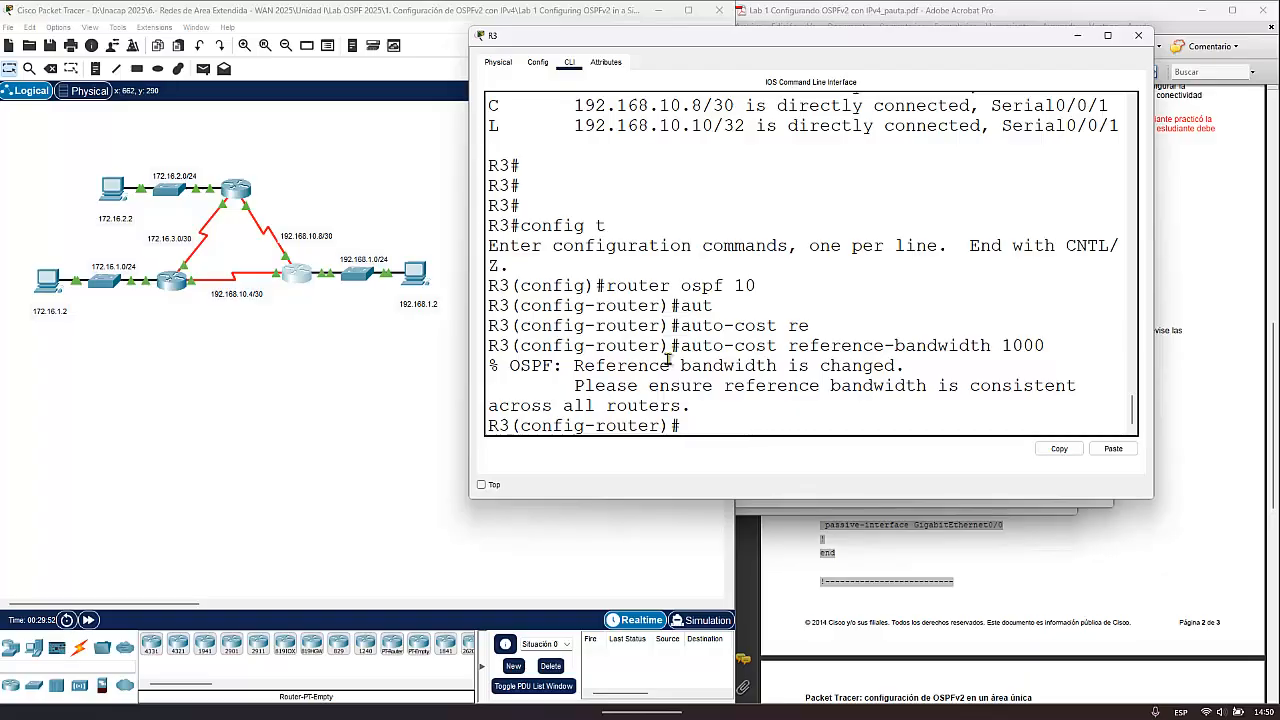
{"action": "type", "text": "exit"}
{"action": "key", "text": "Return"}
{"action": "key", "text": "Return"}
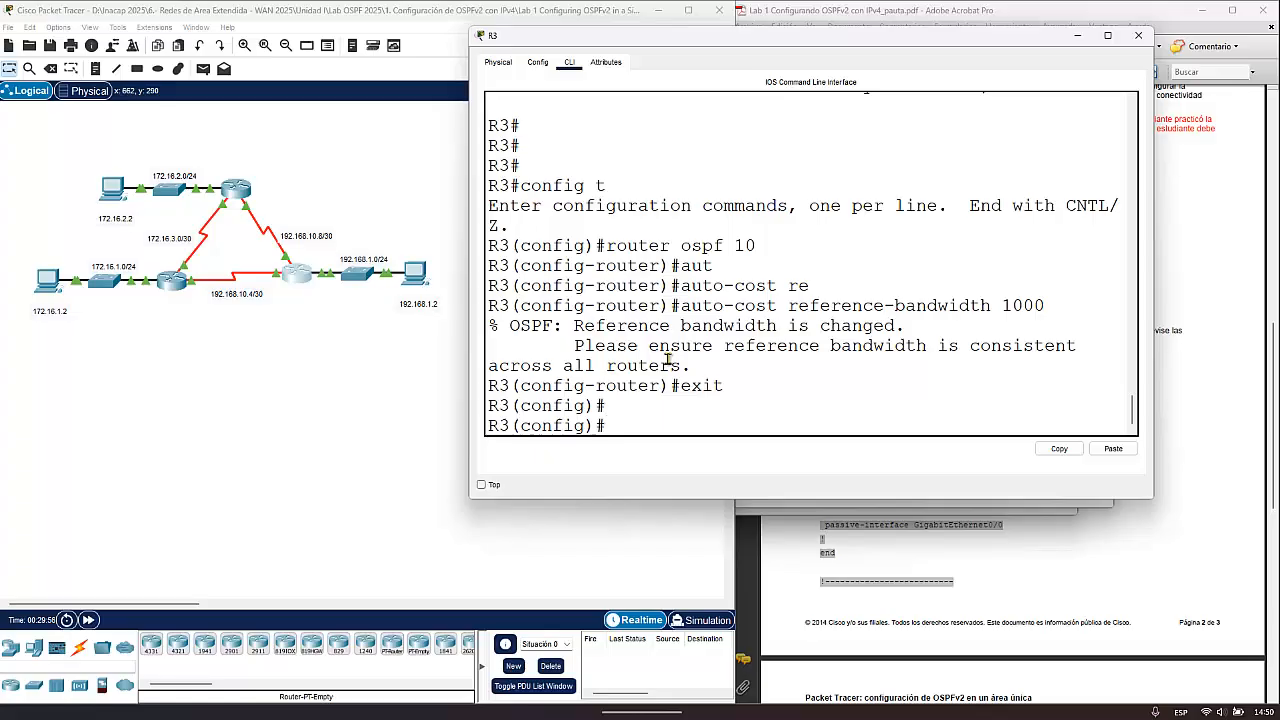
{"action": "type", "text": "clear"}
{"action": "key", "text": "Tab"}
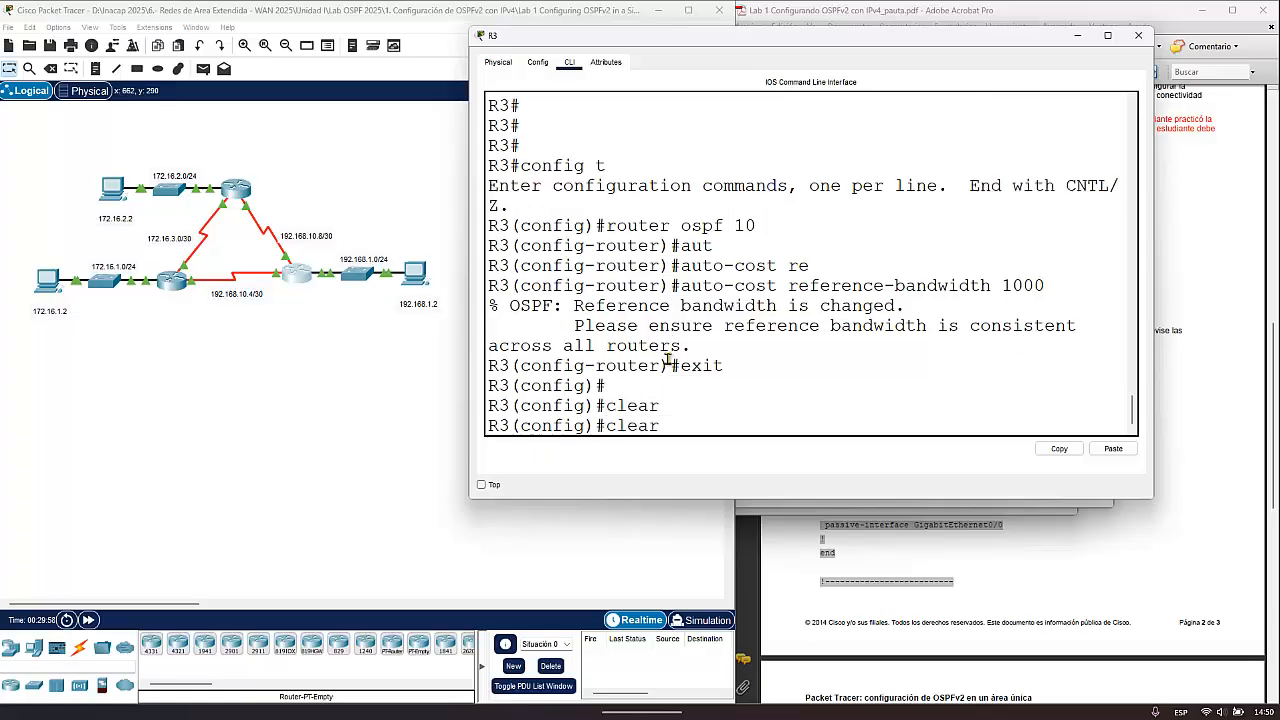
{"action": "type", "text": "i"}
{"action": "key", "text": "Tab"}
{"action": "type", "text": "p"}
{"action": "key", "text": "Tab"}
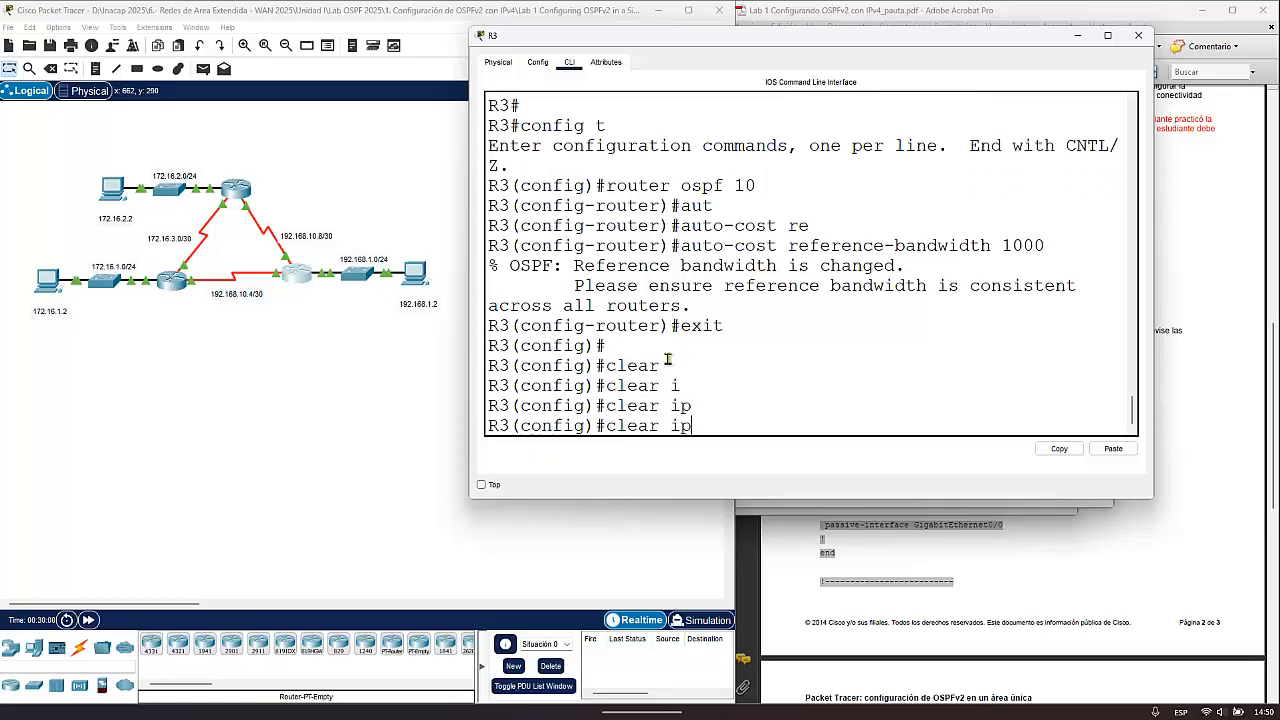
{"action": "type", "text": "os"}
{"action": "key", "text": "Tab"}
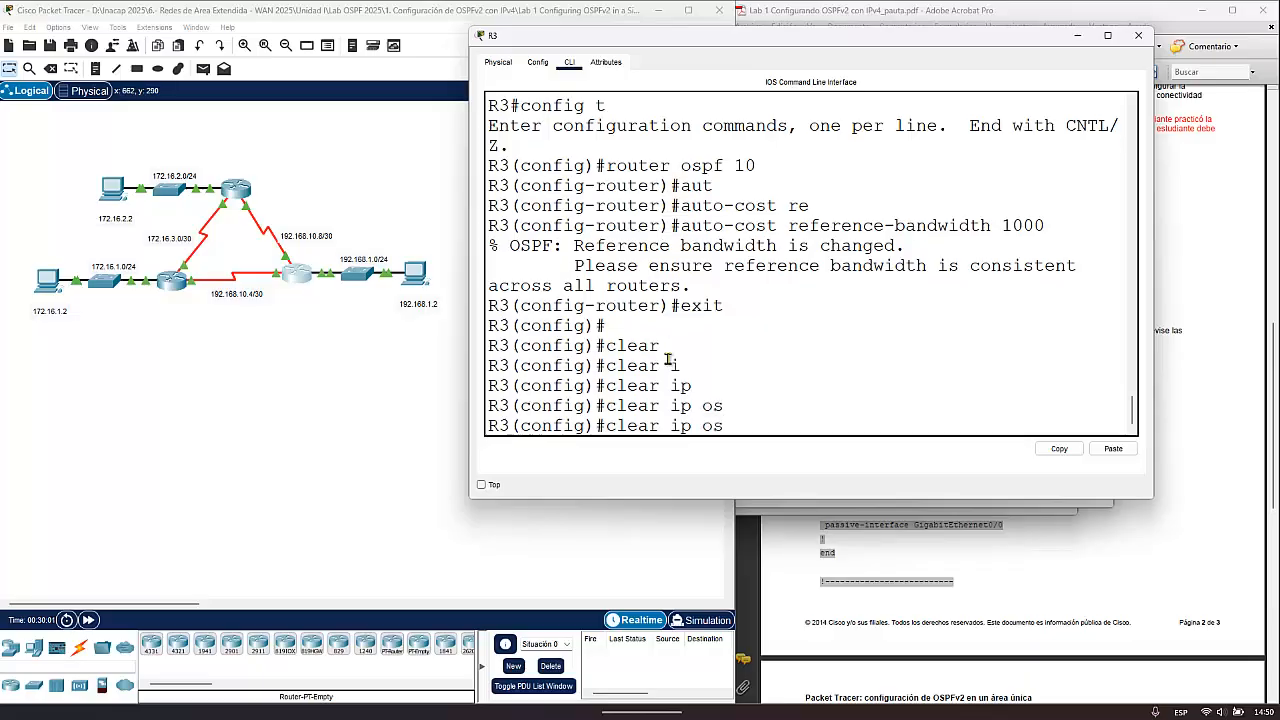
{"action": "key", "text": "BackSpace"}
{"action": "key", "text": "BackSpace"}
{"action": "key", "text": "BackSpace"}
{"action": "key", "text": "BackSpace"}
{"action": "key", "text": "BackSpace"}
{"action": "key", "text": "BackSpace"}
{"action": "key", "text": "BackSpace"}
{"action": "key", "text": "BackSpace"}
{"action": "key", "text": "BackSpace"}
{"action": "key", "text": "BackSpace"}
{"action": "key", "text": "BackSpace"}
- Return R3 to privileged EXEC mode and reset all OSPF processes with clear ip ospf process, answering yes
{"action": "type", "text": "exit"}
{"action": "key", "text": "Return"}
{"action": "type", "text": "cl"}
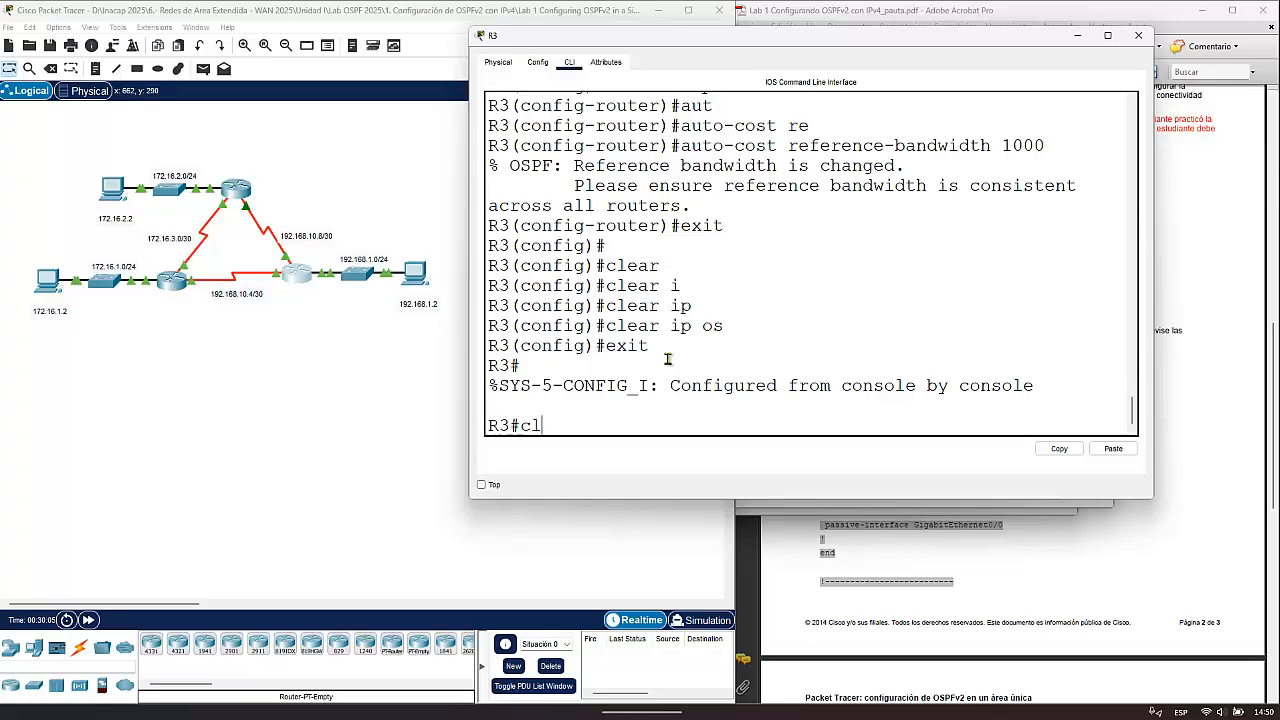
{"action": "type", "text": "e"}
{"action": "key", "text": "Tab"}
{"action": "type", "text": "i"}
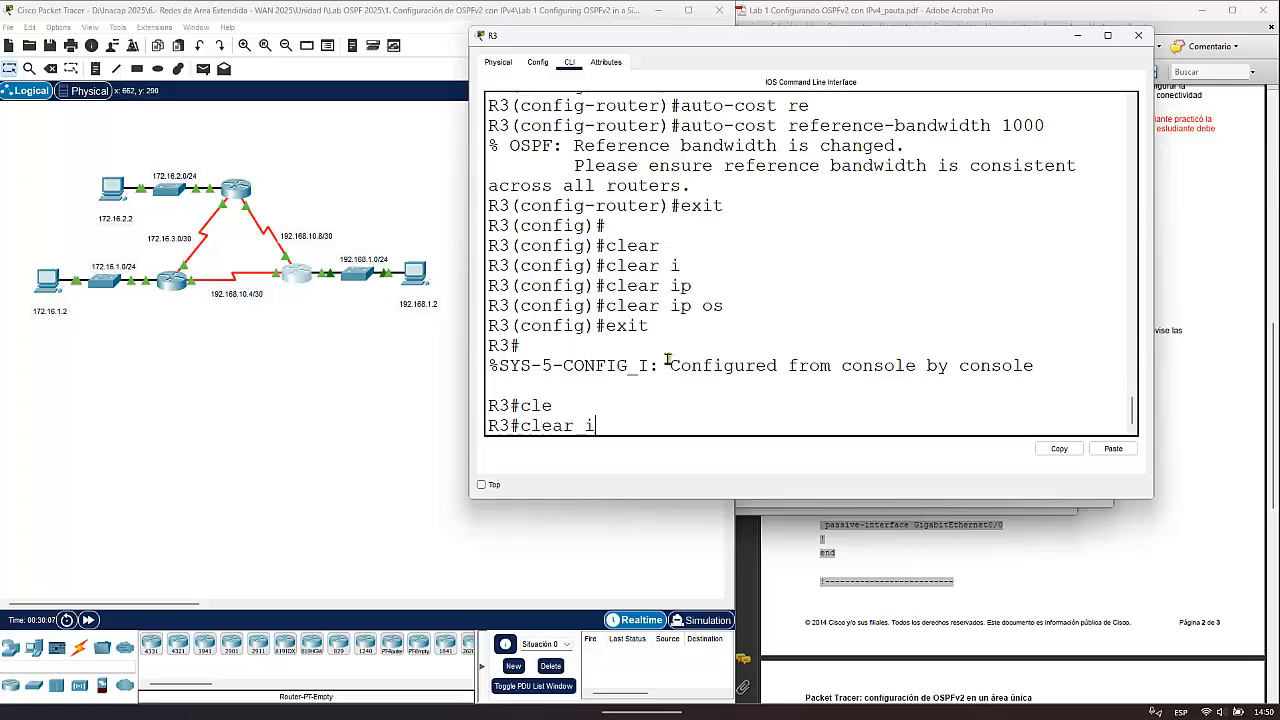
{"action": "type", "text": "p o"}
{"action": "key", "text": "Tab"}
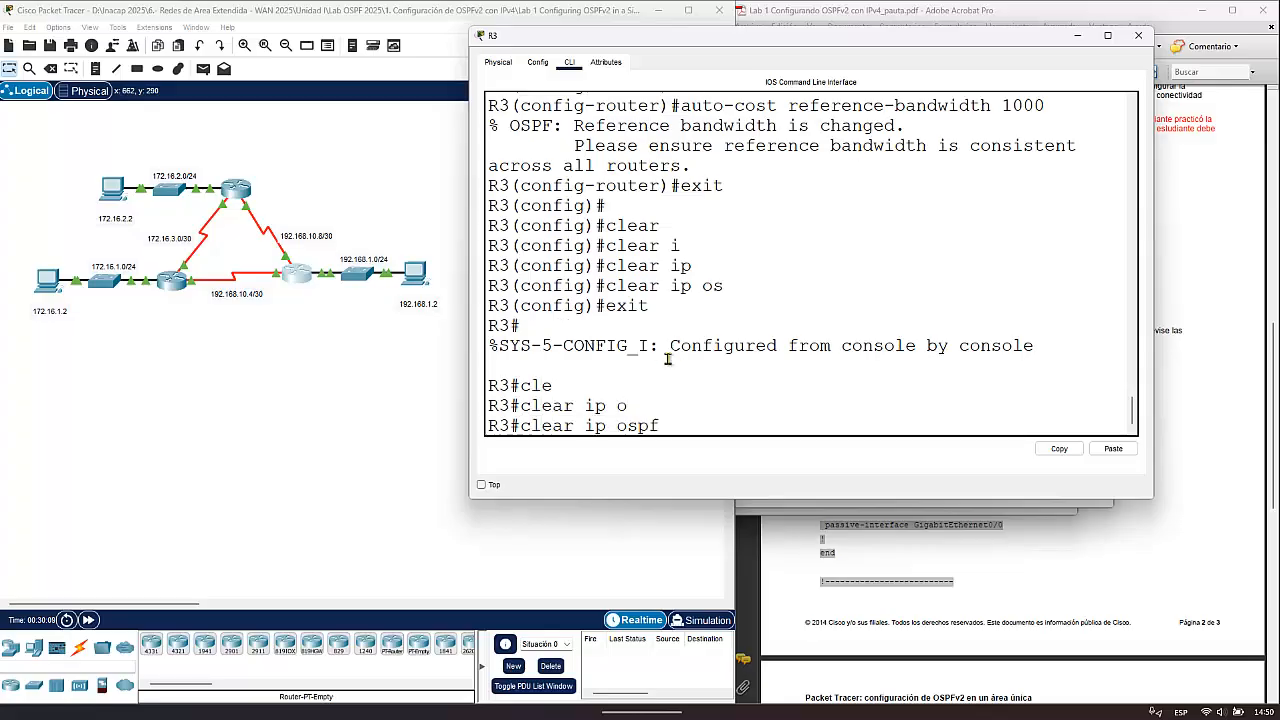
{"action": "type", "text": "p"}
{"action": "key", "text": "Tab"}
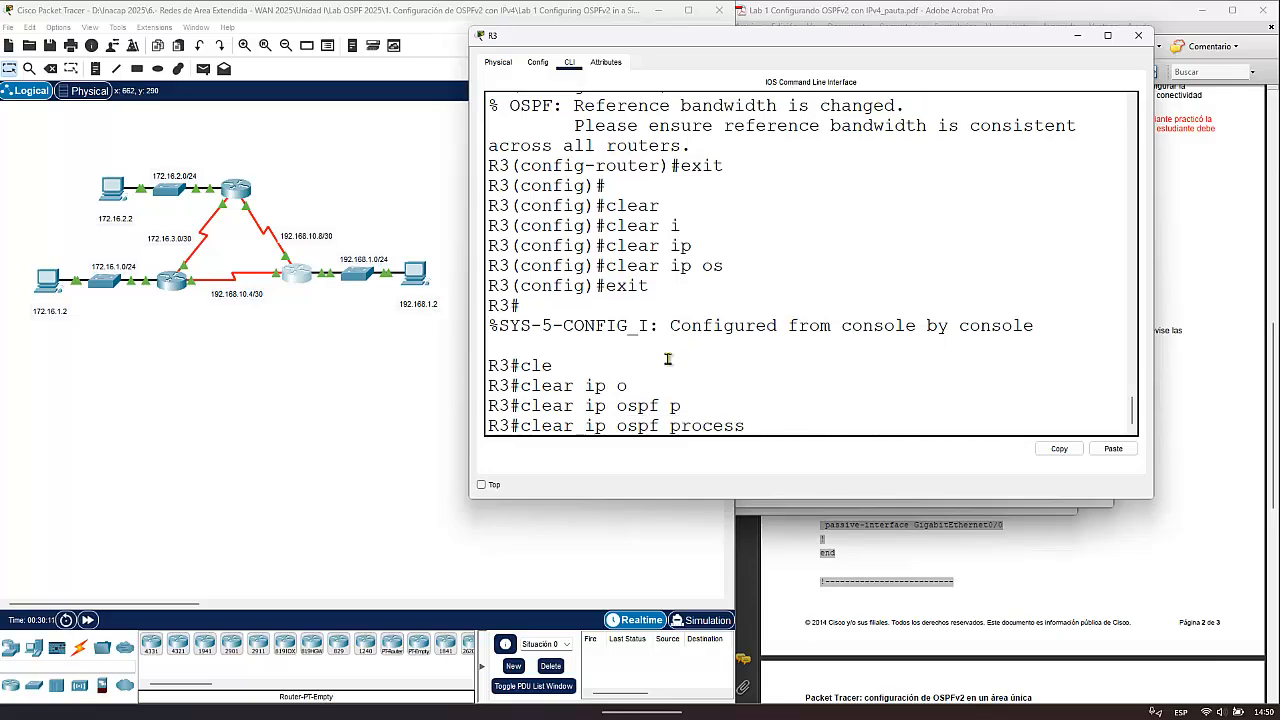
{"action": "key", "text": "Return"}
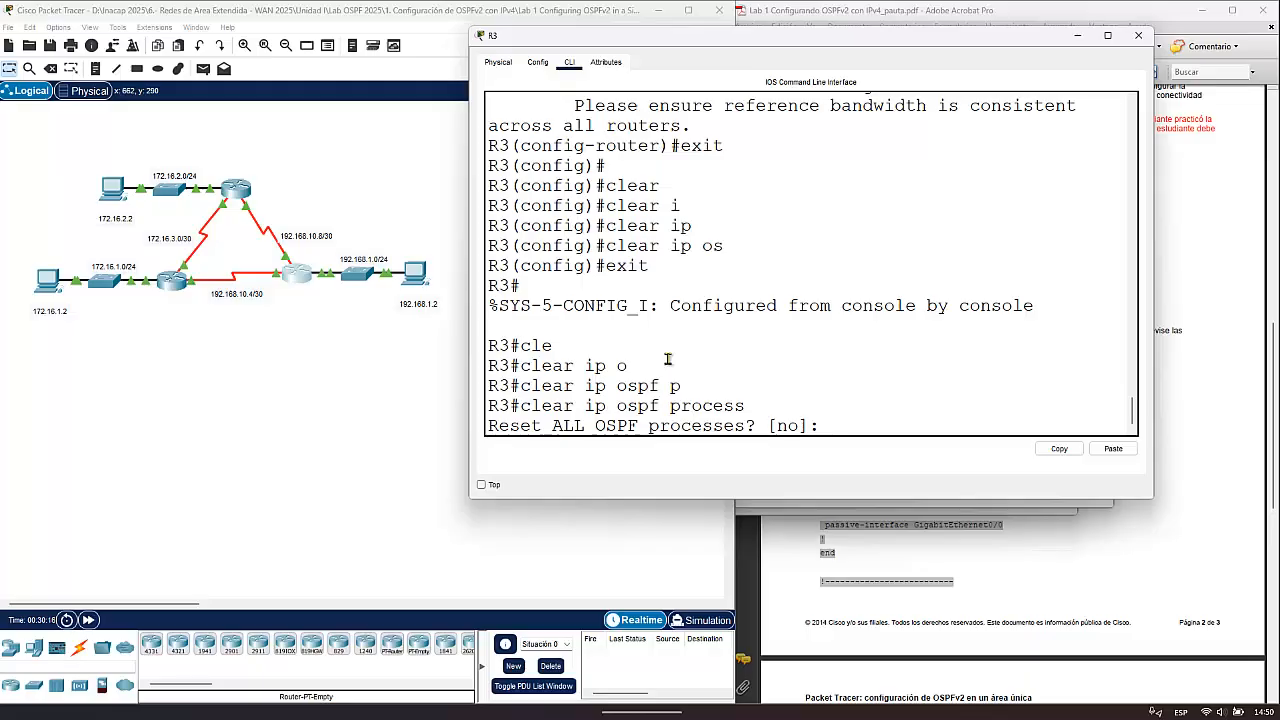
{"action": "type", "text": "yes"}
{"action": "key", "text": "Return"}
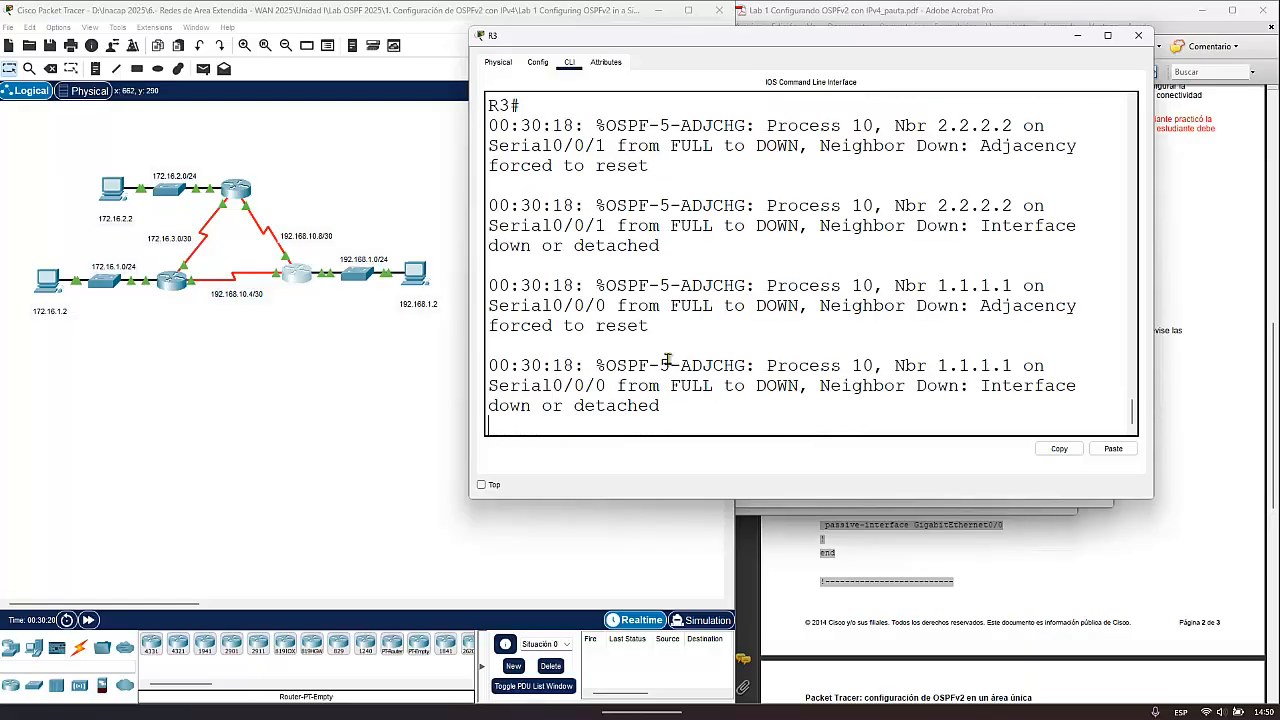
- Switch from R3 to R2's CLI and return R2 from router configuration to privileged EXEC mode
{"action": "key", "text": "Return"}
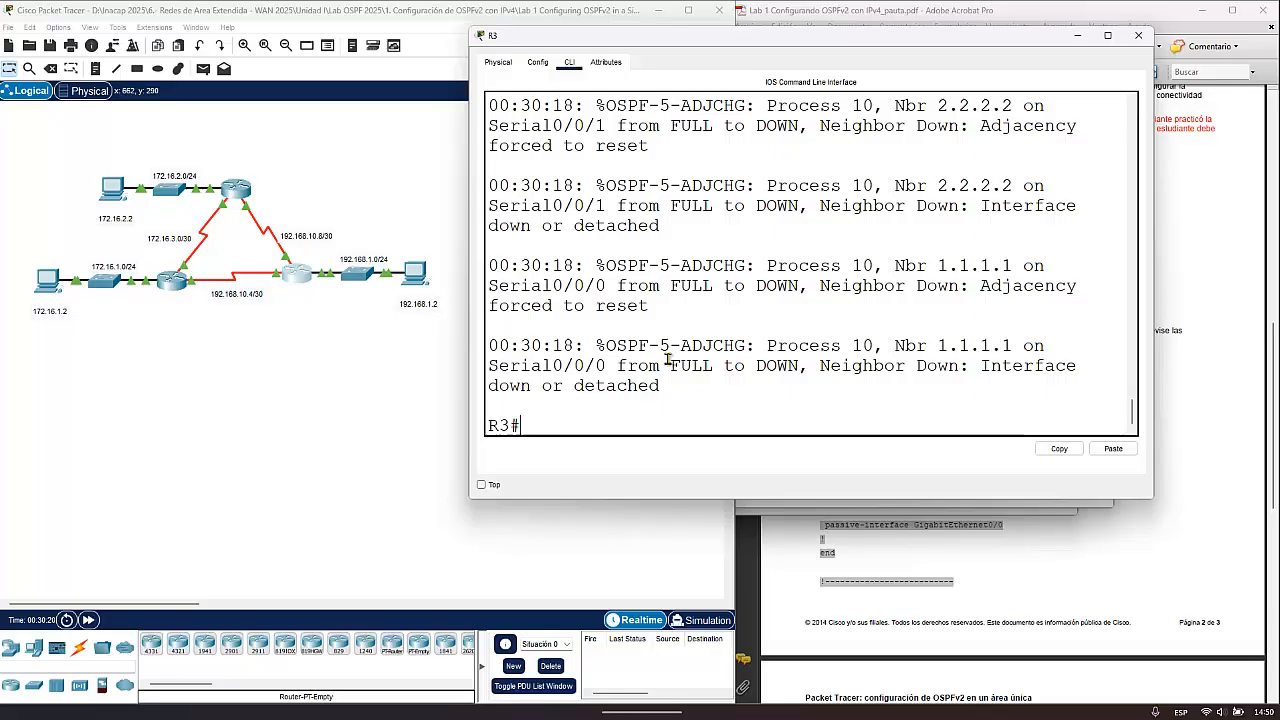
{"action": "left_click", "coordinate": [234, 190]}
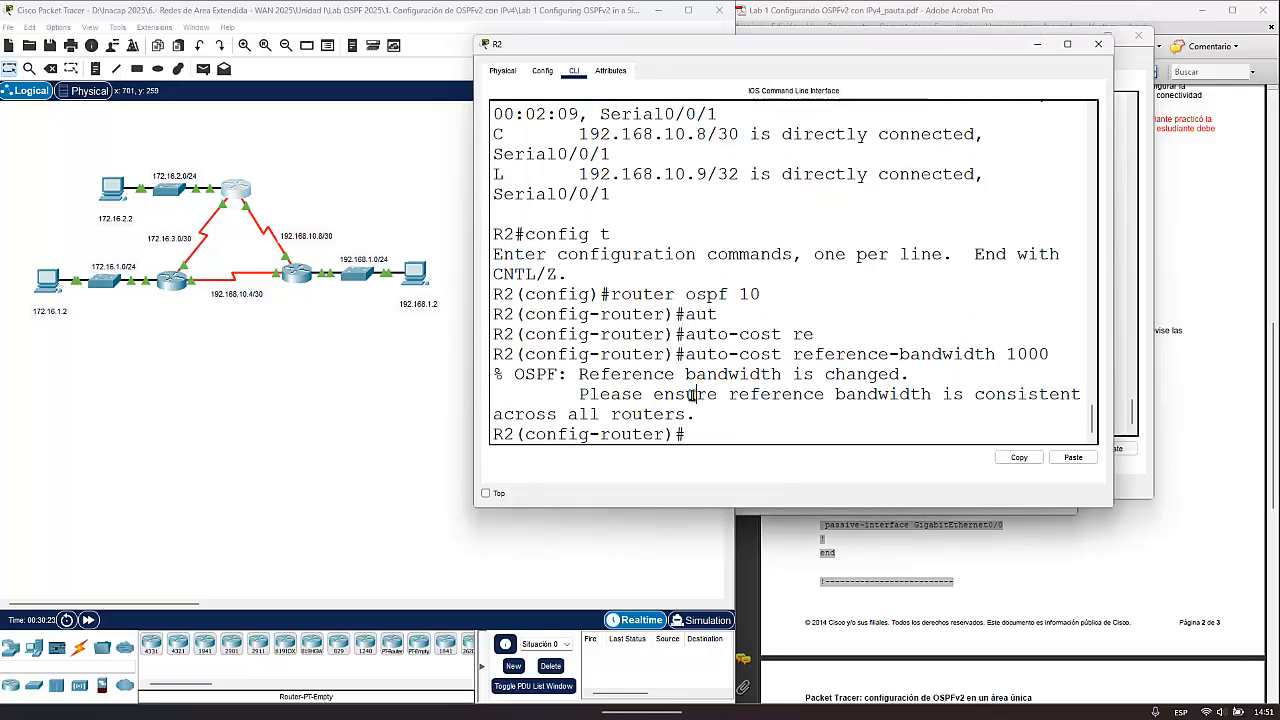
{"action": "key", "text": "ctrl+z"}
- Reset all OSPF processes on R2 with clear ip ospf process, answering yes
{"action": "type", "text": "clea"}
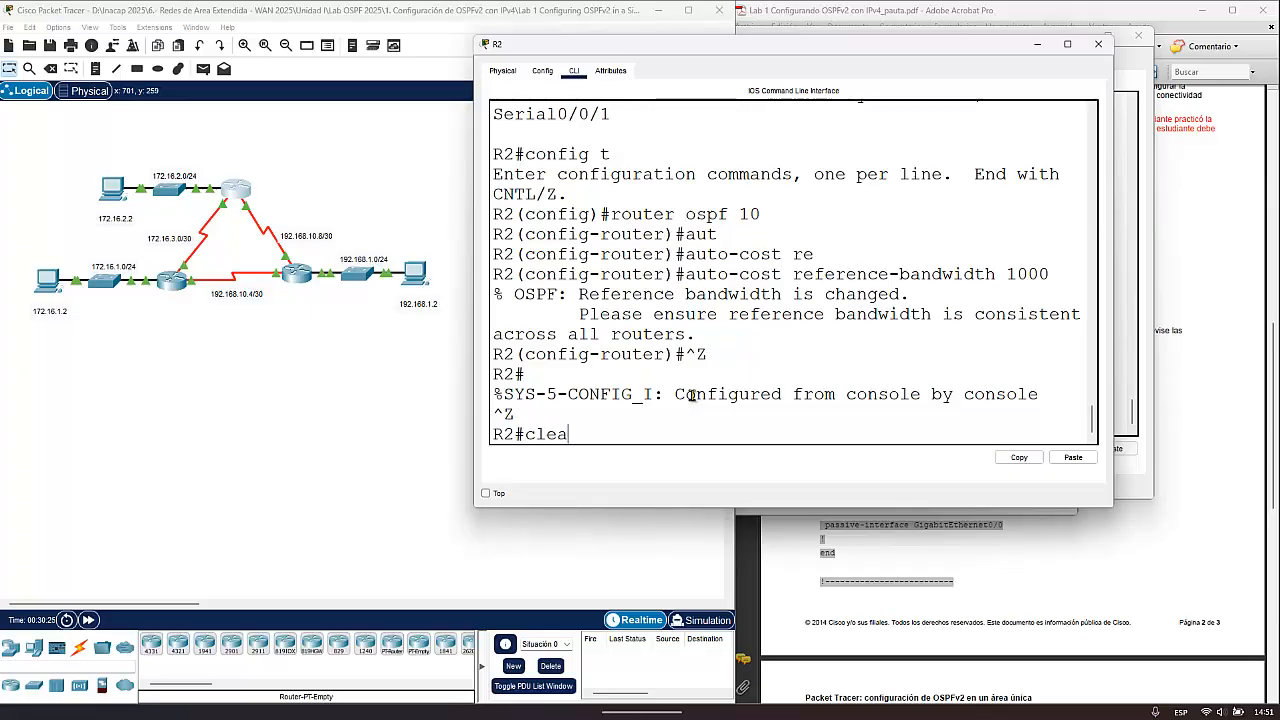
{"action": "type", "text": "r"}
{"action": "key", "text": "Tab"}
{"action": "type", "text": "ip o"}
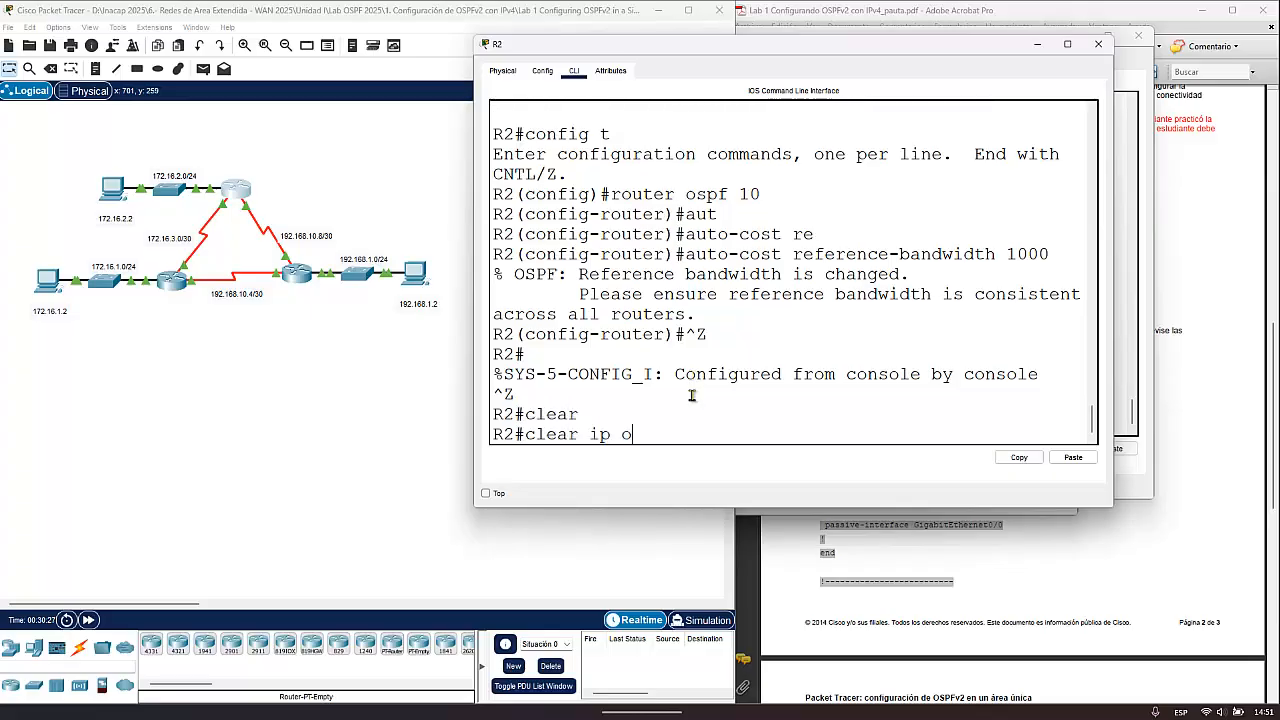
{"action": "type", "text": "sp"}
{"action": "key", "text": "Tab"}
{"action": "type", "text": "p"}
{"action": "key", "text": "Tab"}
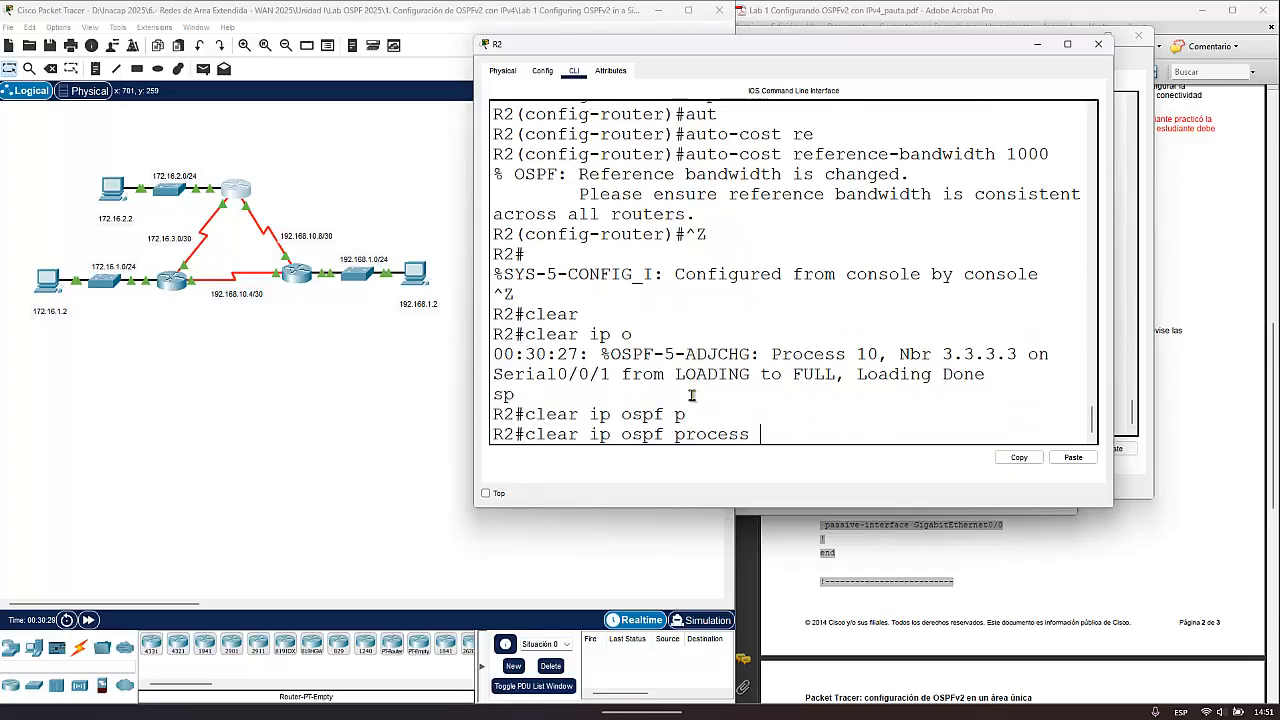
{"action": "key", "text": "Return"}
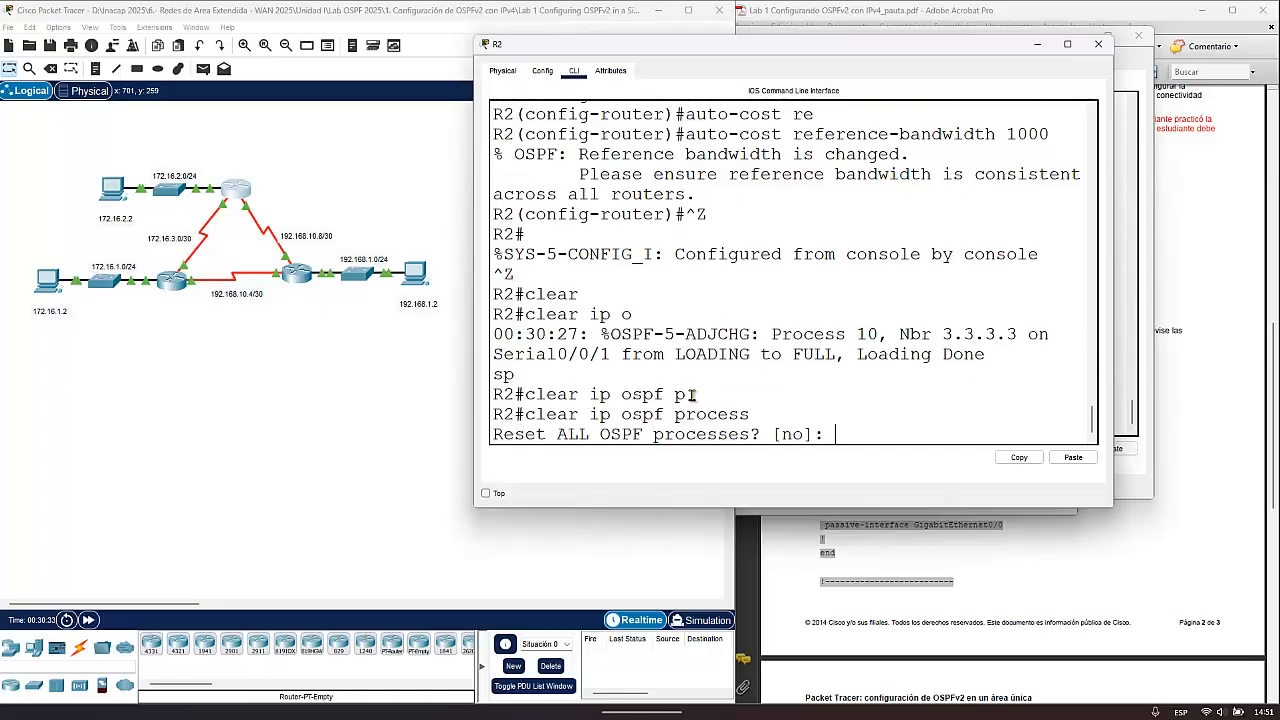
{"action": "type", "text": "yes"}
{"action": "key", "text": "Return"}
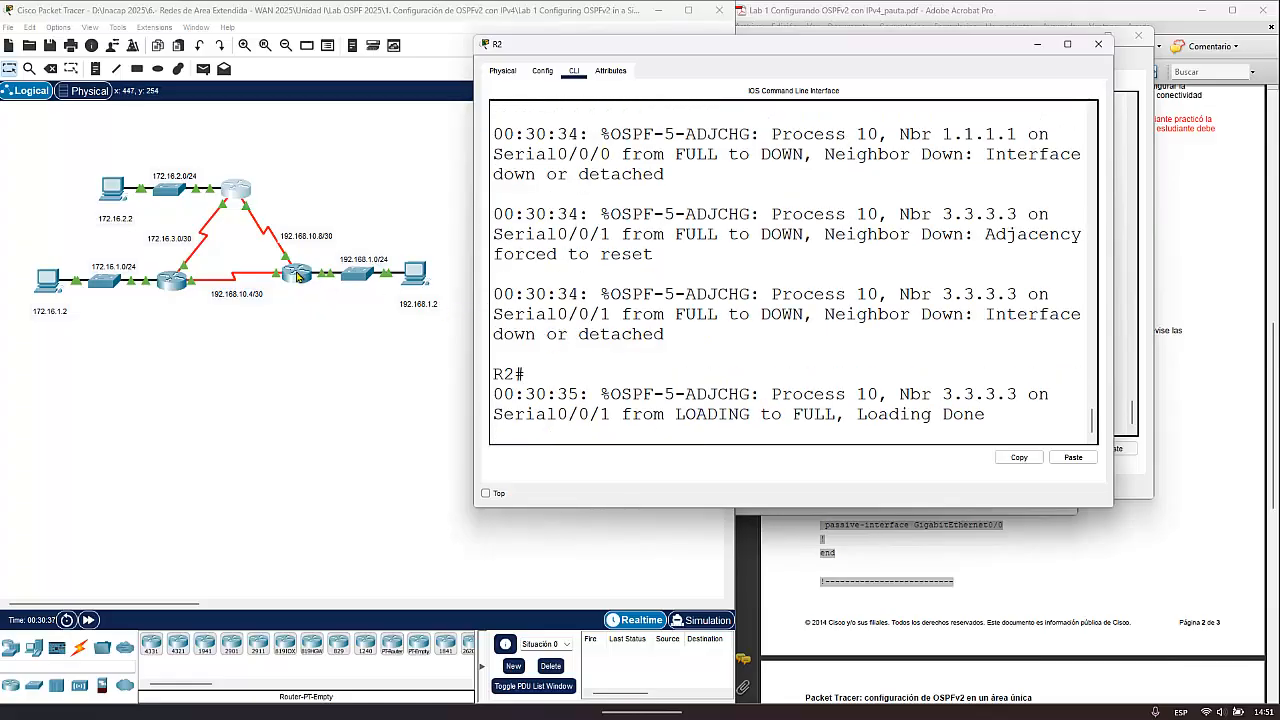
- Switch back to R3's CLI and bring up a clean privileged EXEC prompt
{"action": "left_click", "coordinate": [299, 275]}
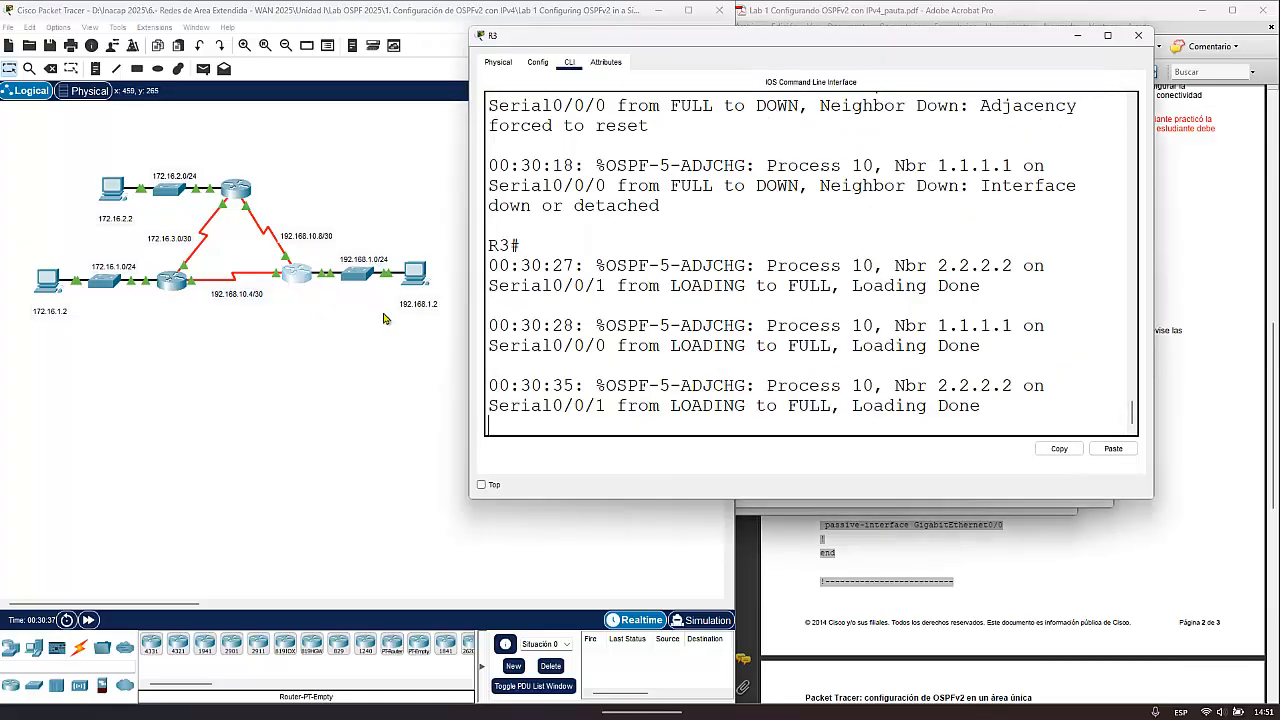
{"action": "left_click", "coordinate": [745, 310]}
{"action": "key", "text": "Return"}
{"action": "key", "text": "Return"}
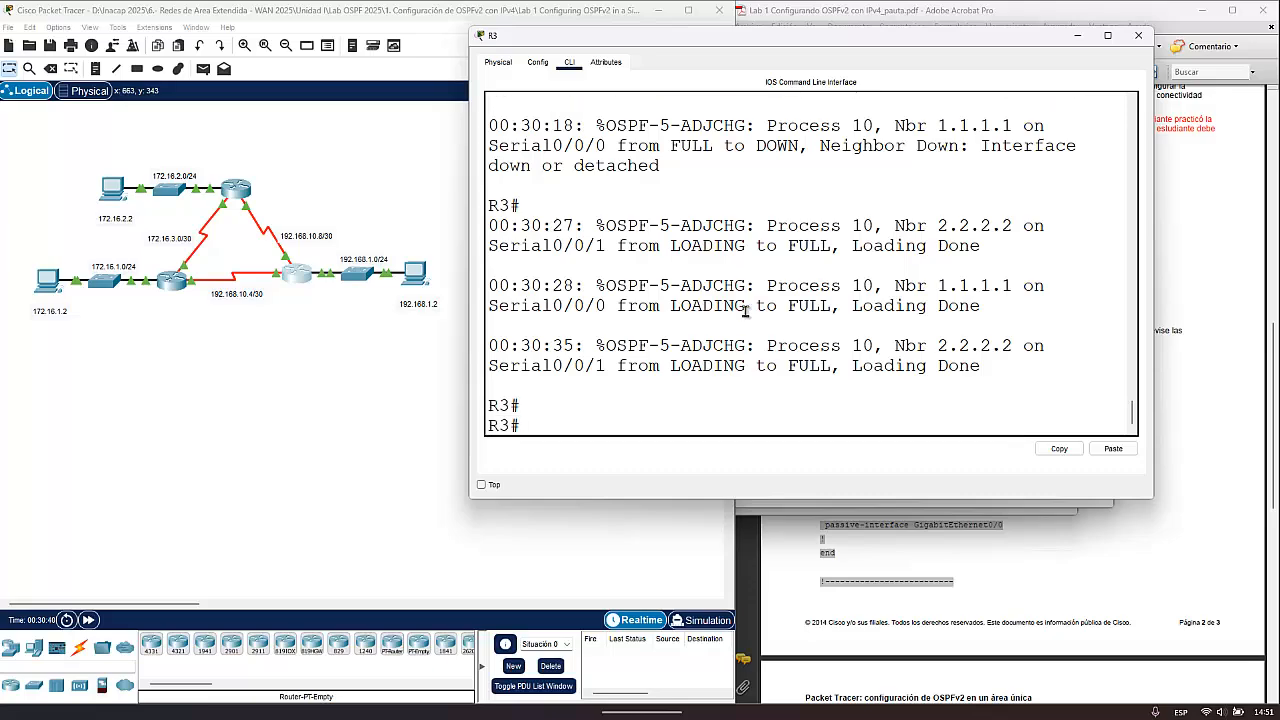
- Reset all OSPF processes on R3 once more with clear ip ospf process, answering yes
{"action": "type", "text": "cle"}
{"action": "key", "text": "Tab"}
{"action": "type", "text": "i"}
{"action": "key", "text": "Tab"}
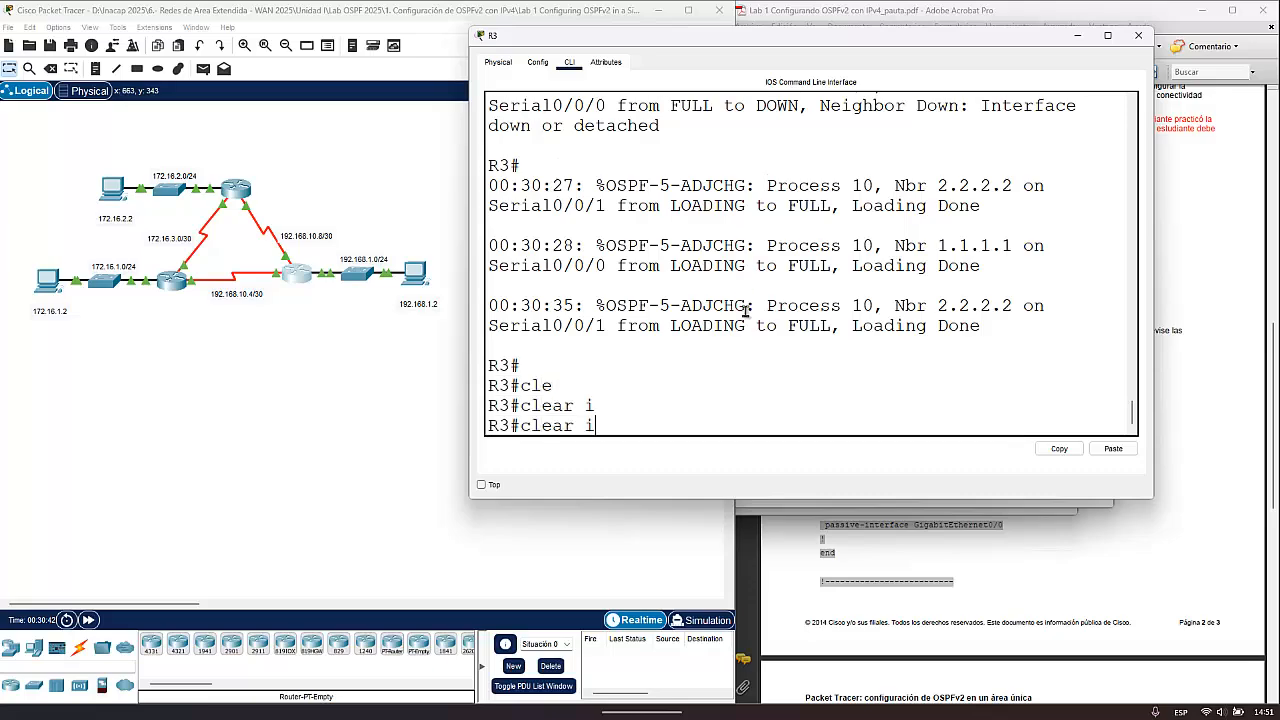
{"action": "type", "text": "p o"}
{"action": "key", "text": "Tab"}
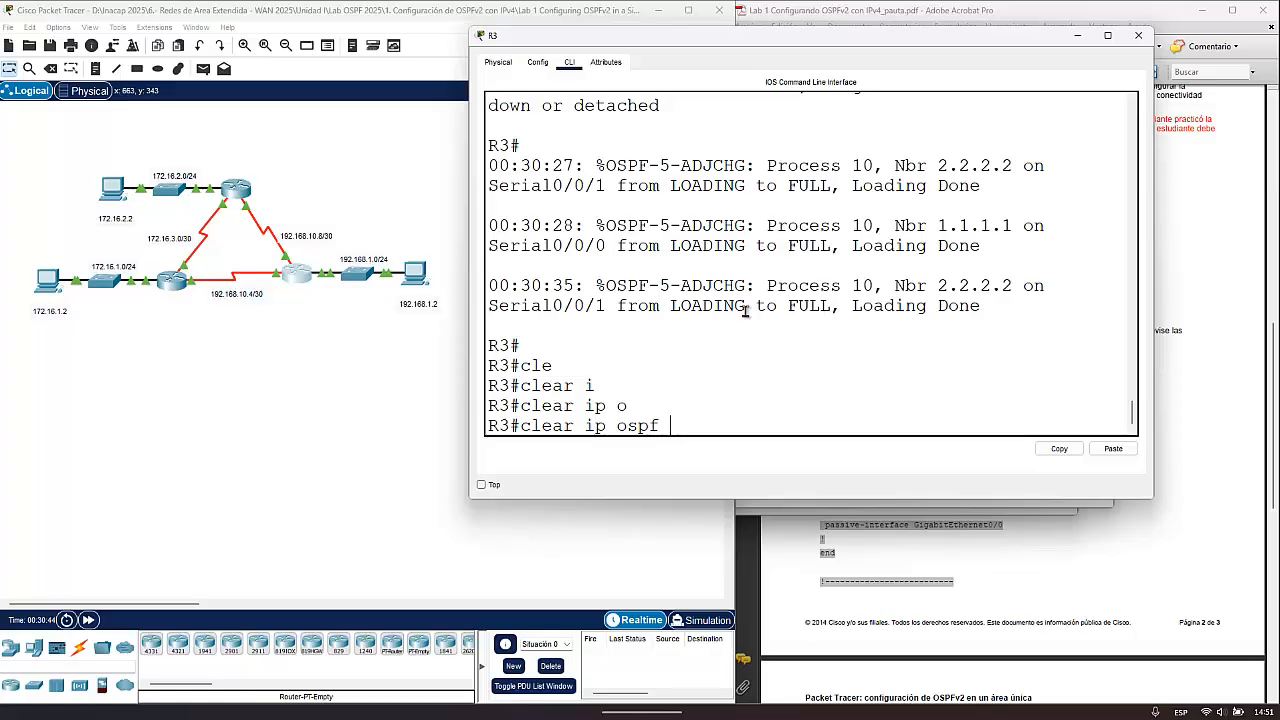
{"action": "type", "text": "p"}
{"action": "key", "text": "Tab"}
{"action": "key", "text": "Return"}
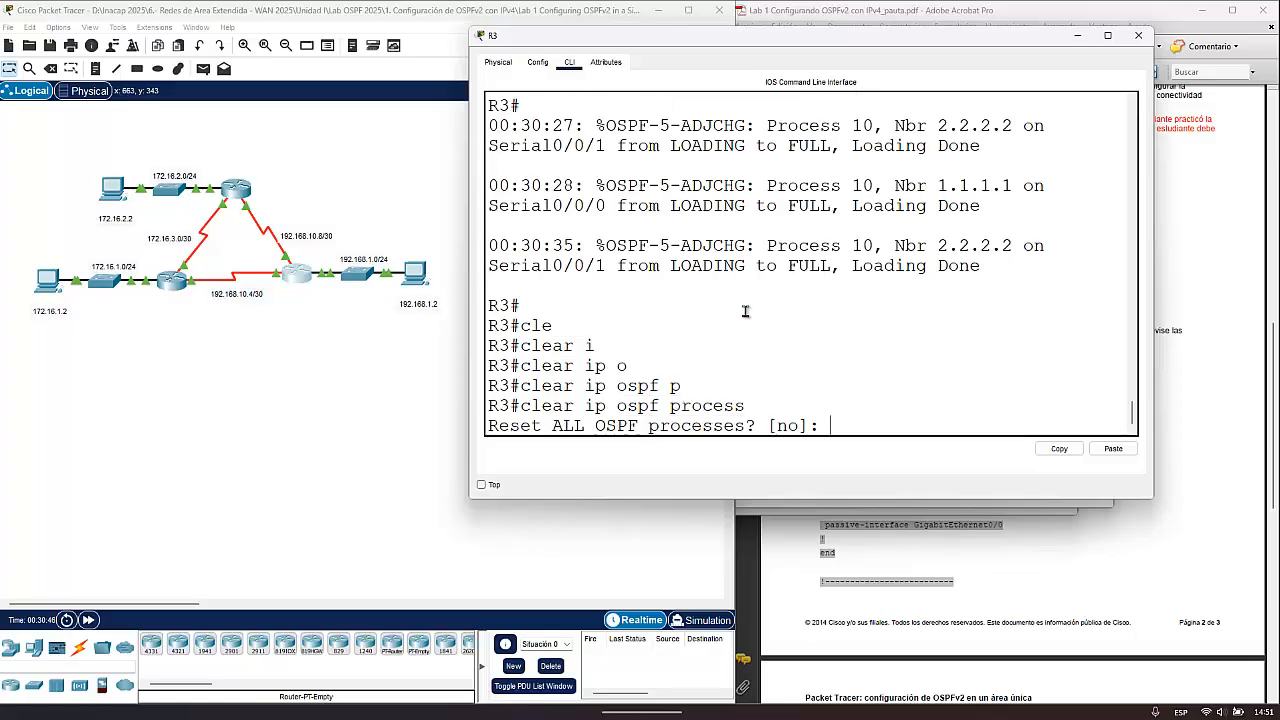
{"action": "type", "text": "yes"}
{"action": "key", "text": "Return"}
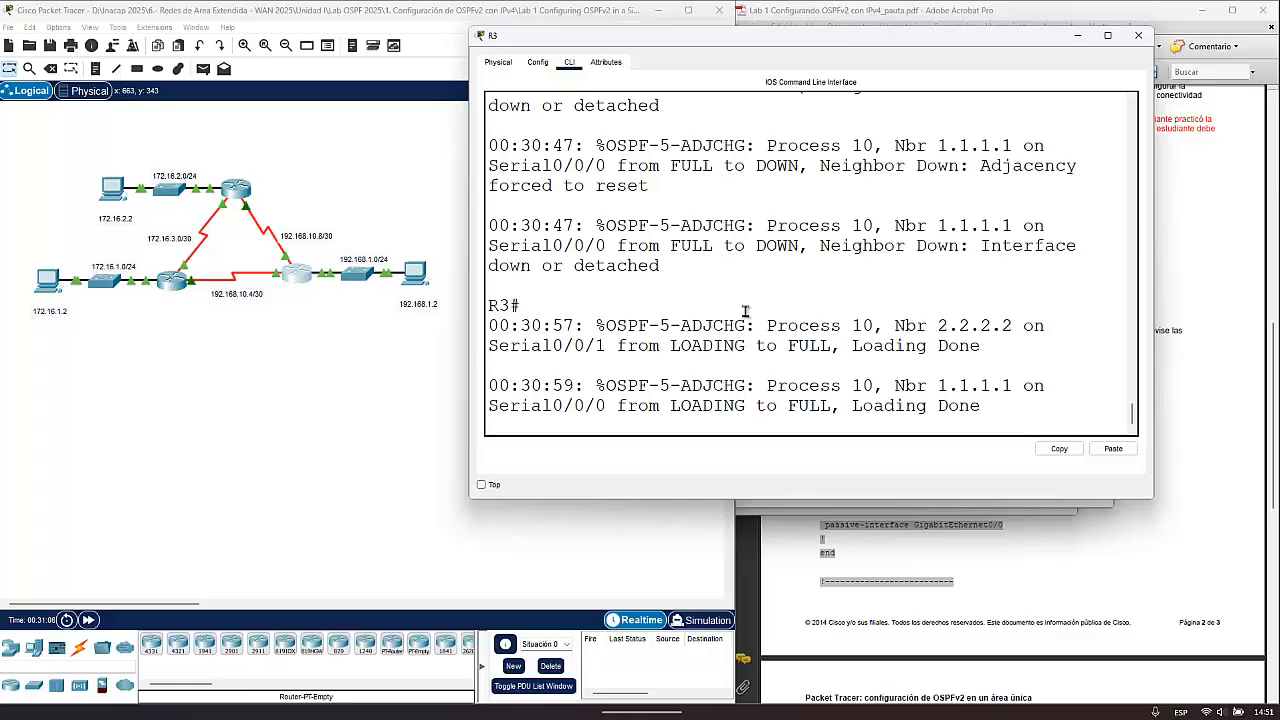
- Get a fresh prompt on R3 and highlight the latest adjacency log entry for neighbor 2.2.2.2 on Serial0/0/1
{"action": "key", "text": "Return"}
{"action": "key", "text": "Return"}
{"action": "key", "text": "Return"}
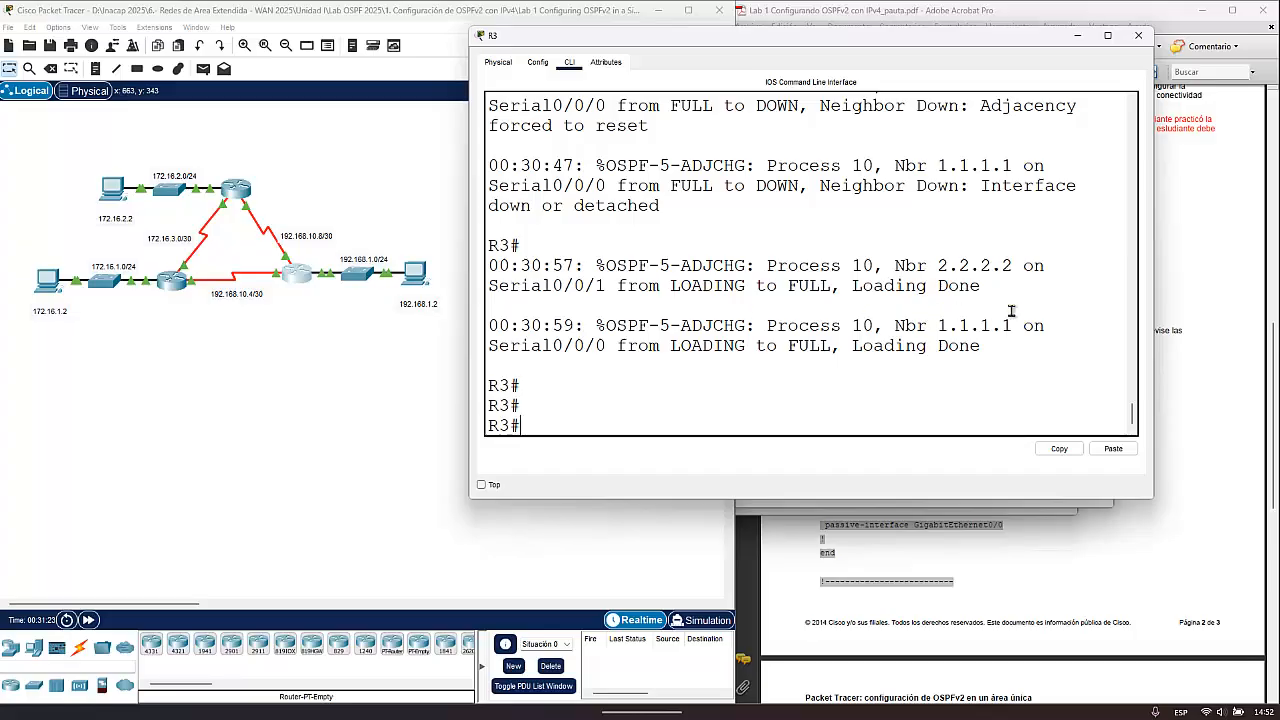
{"action": "double_click", "coordinate": [958, 286]}
{"action": "triple_click", "coordinate": [899, 288]}
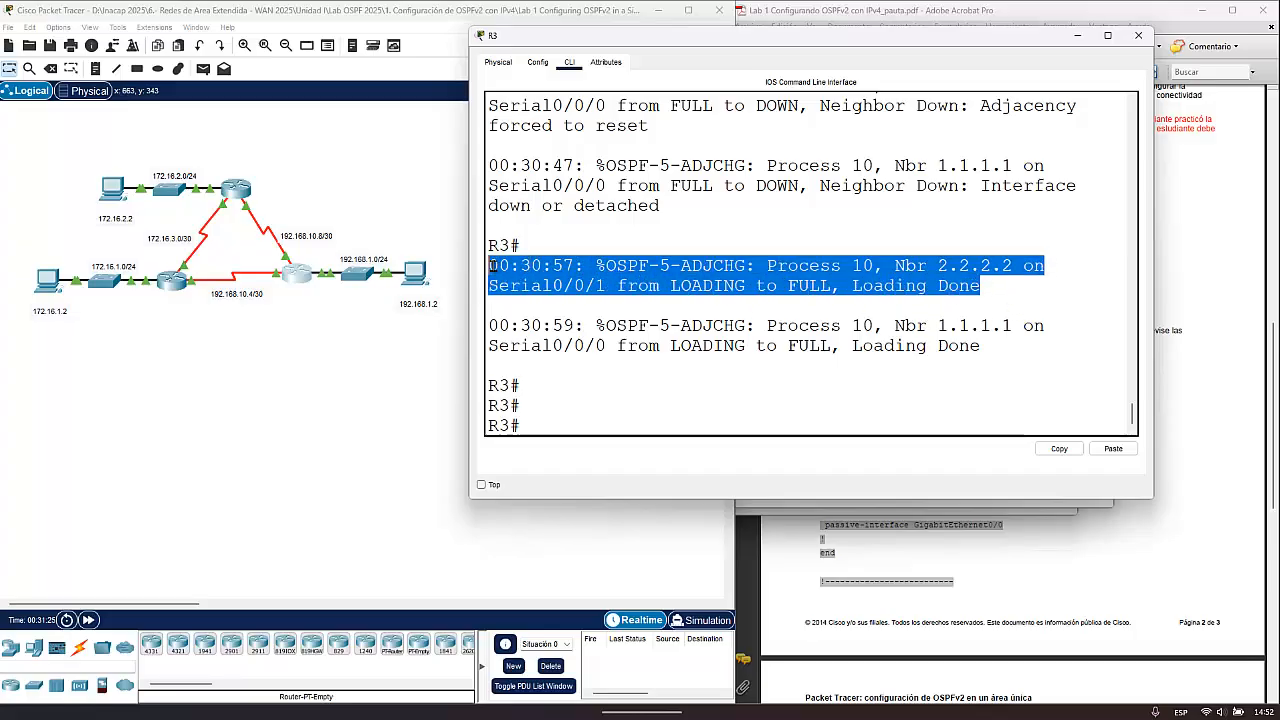
{"action": "left_click_drag", "start_coordinate": [982, 288], "coordinate": [490, 268]}
- Display R3's OSPF neighbor table with sh ip ospf neighbor
{"action": "left_click", "coordinate": [552, 428]}
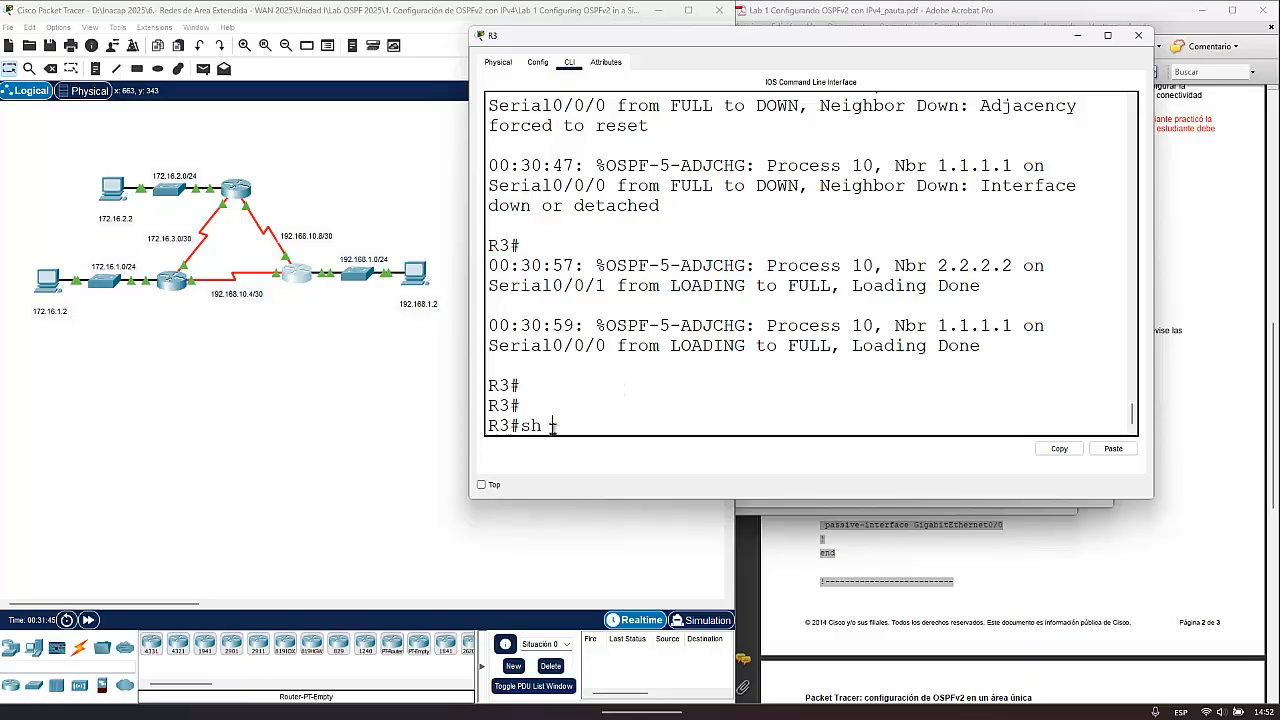
{"action": "type", "text": "sh ip ospf nei"}
{"action": "key", "text": "Tab"}
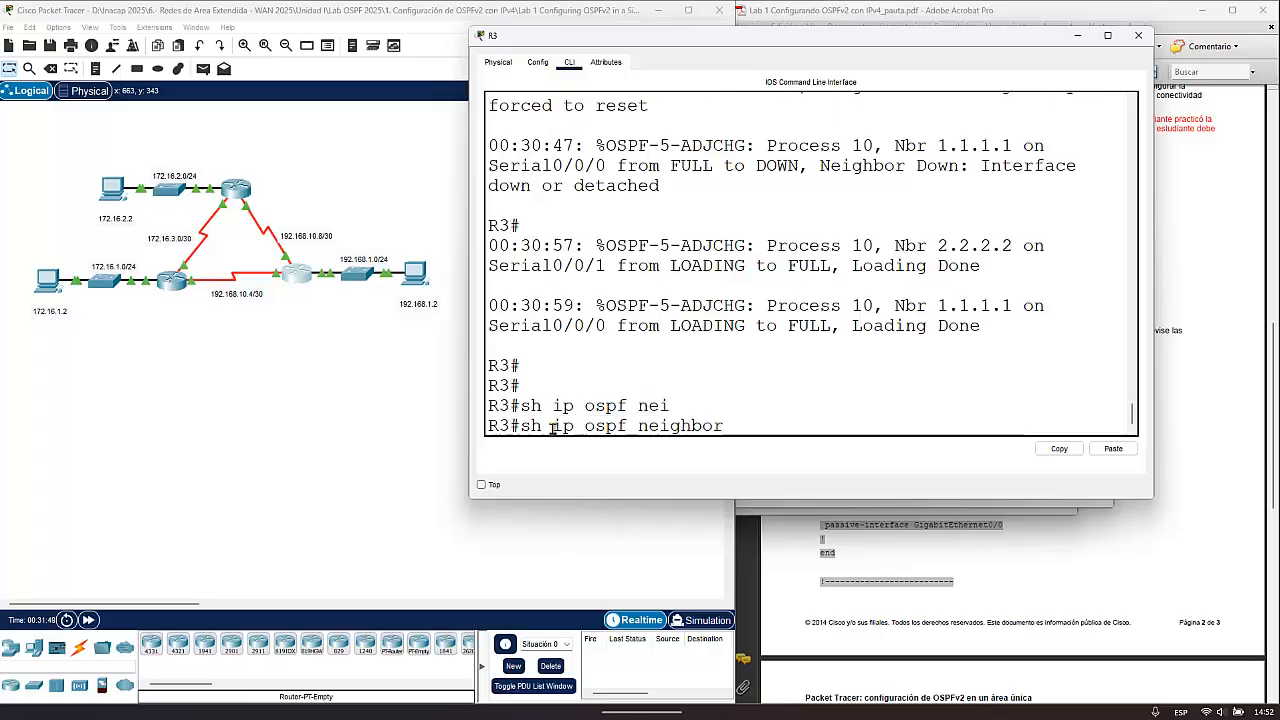
{"action": "key", "text": "Return"}
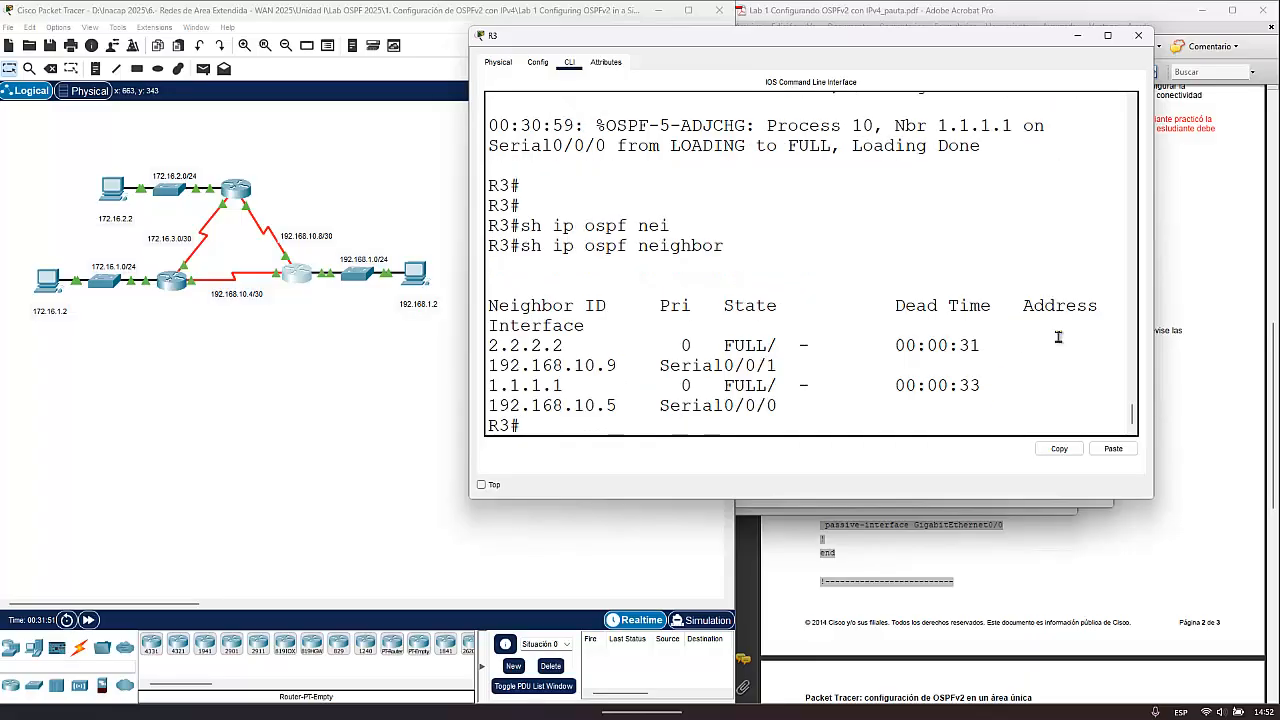
- Widen R3's window to fit the neighbor table and examine the neighbor IDs 1.1.1.1 and 2.2.2.2
{"action": "left_click_drag", "start_coordinate": [470, 235], "coordinate": [276, 221]}
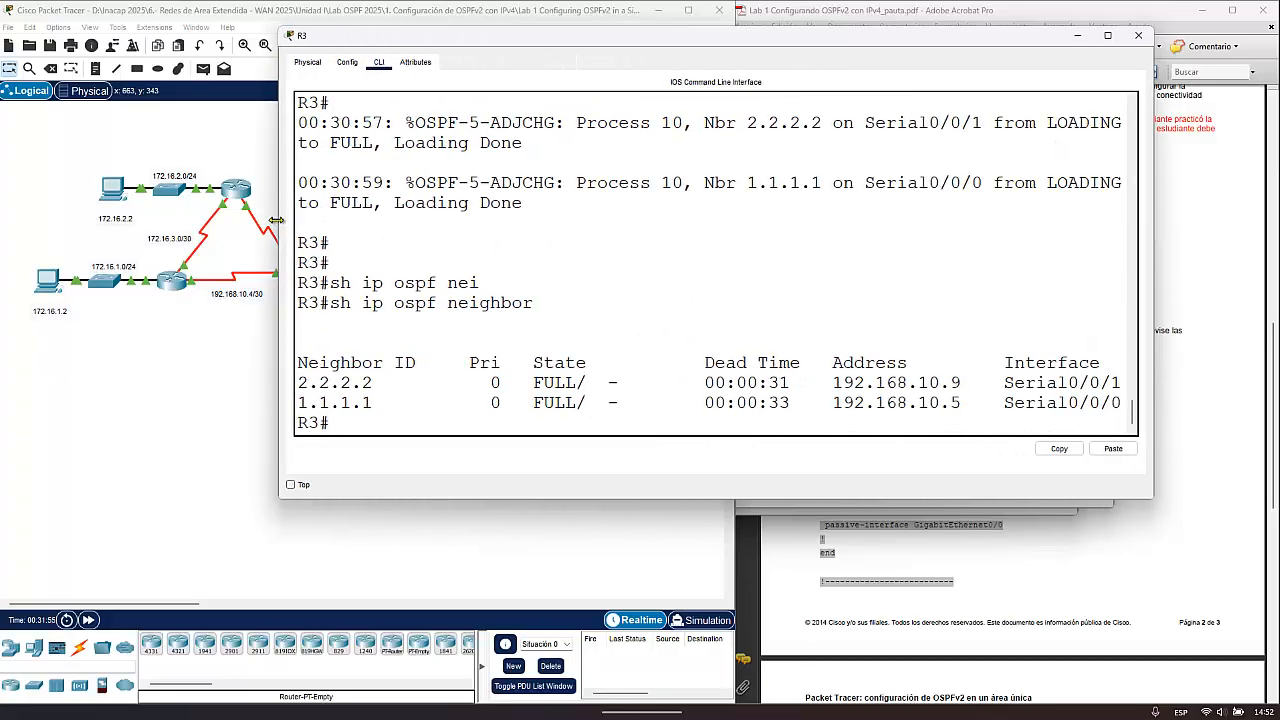
{"action": "left_click_drag", "start_coordinate": [372, 401], "coordinate": [297, 402]}
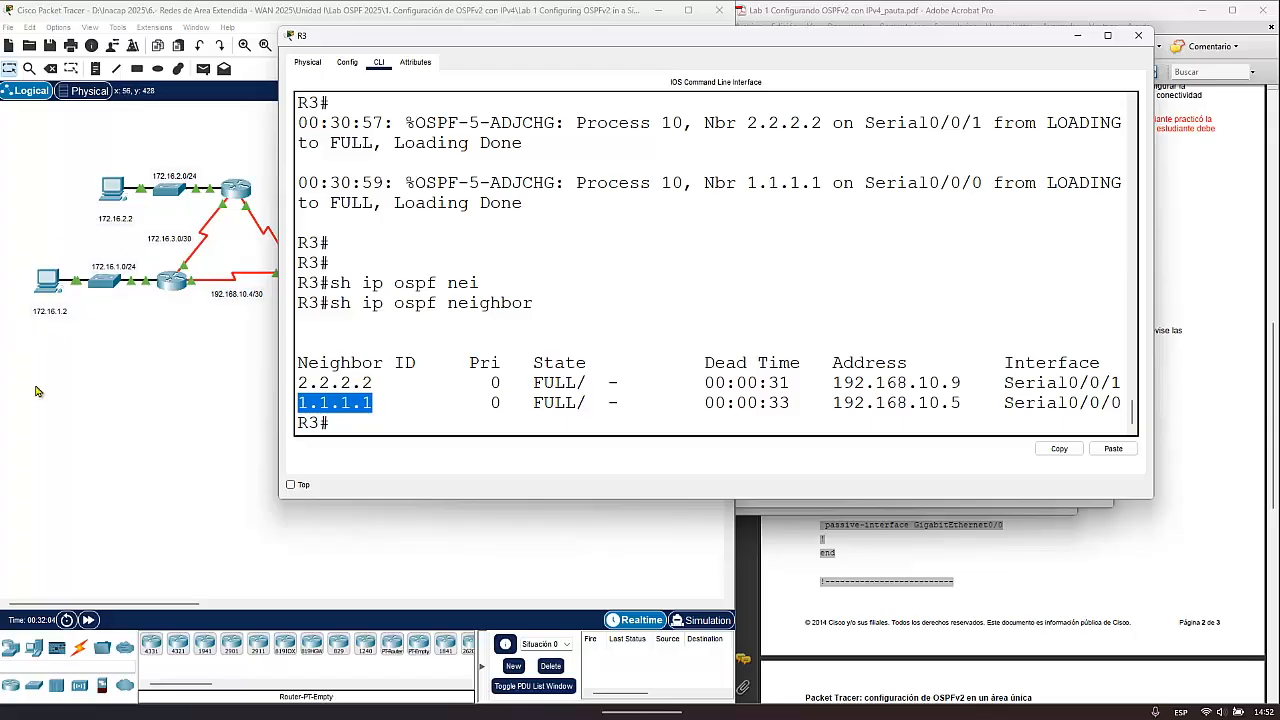
{"action": "left_click_drag", "start_coordinate": [372, 383], "coordinate": [285, 384]}
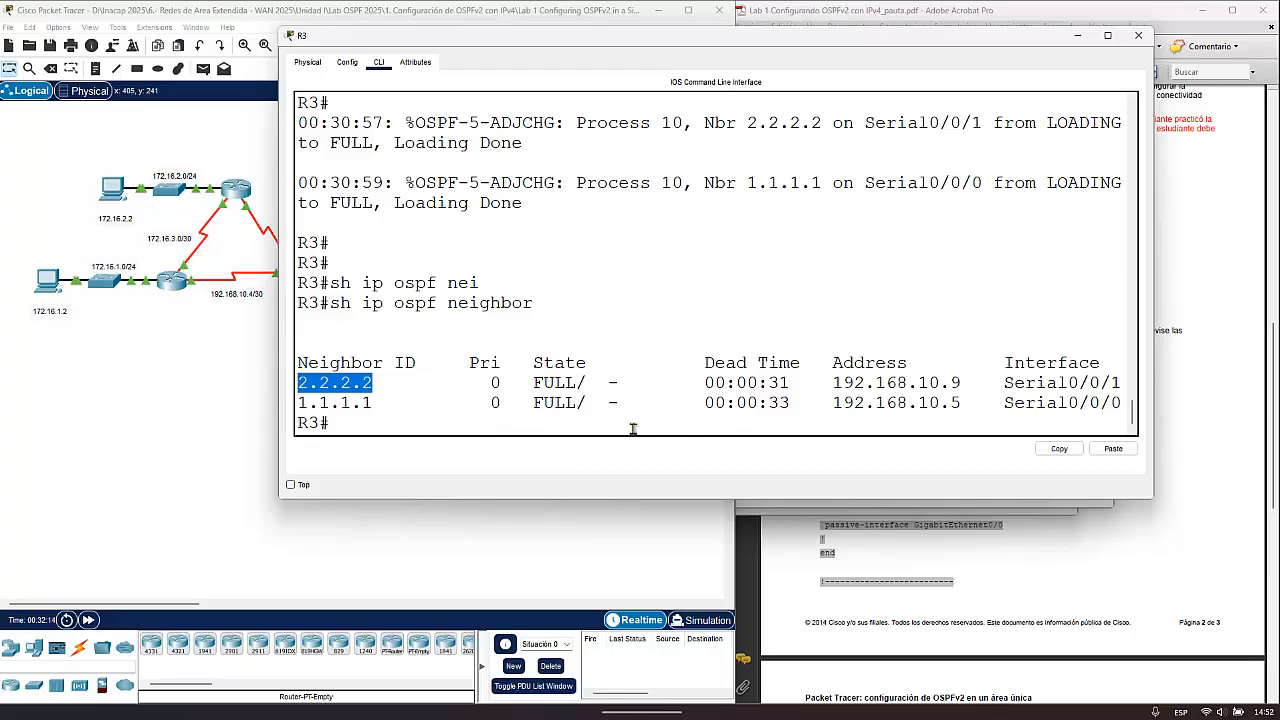
{"action": "left_click_drag", "start_coordinate": [393, 402], "coordinate": [298, 383]}
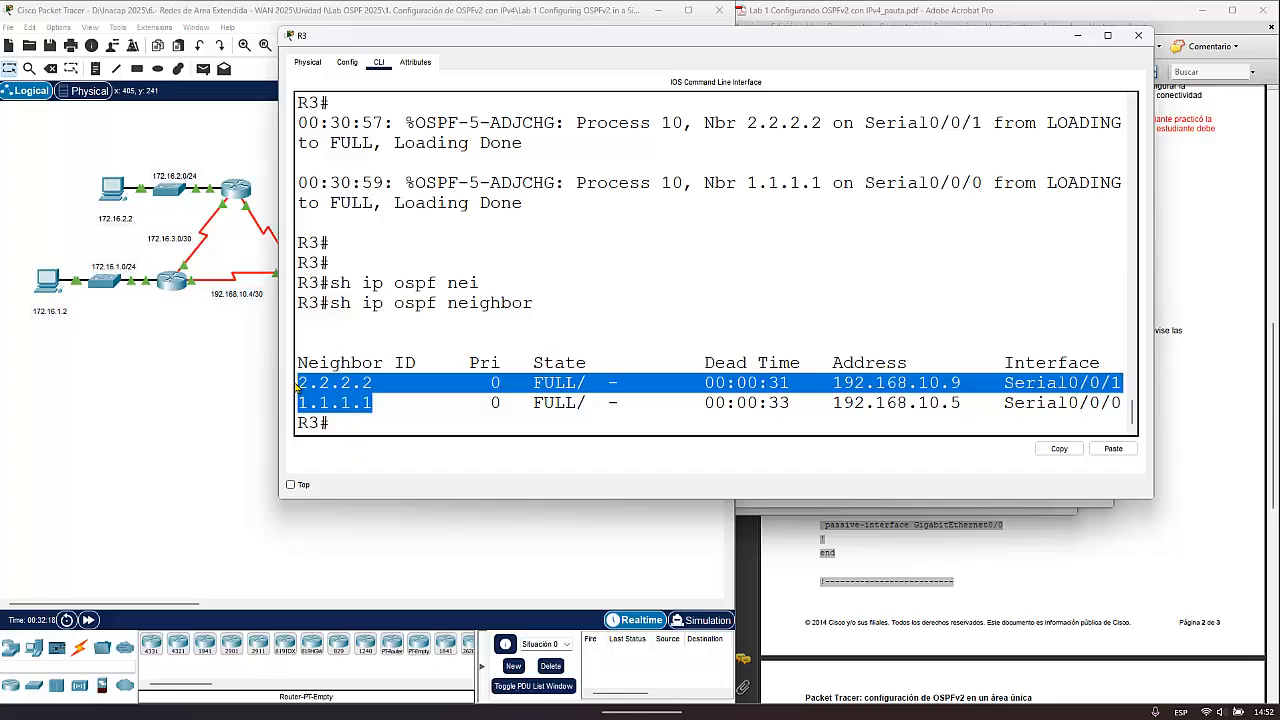
{"action": "left_click", "coordinate": [400, 424]}
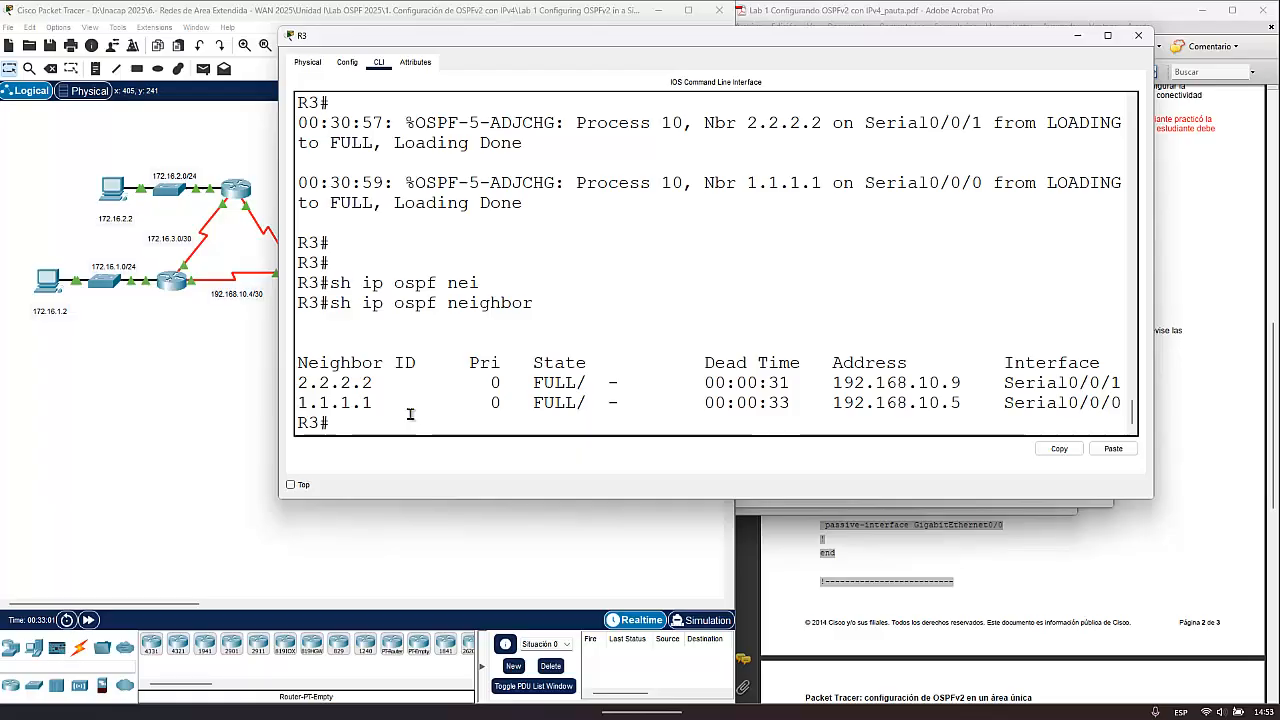
- Switch to R1's CLI and leave router configuration for global configuration mode with exit
{"action": "left_click", "coordinate": [175, 288]}
{"action": "key", "text": "Return"}
{"action": "key", "text": "Return"}
{"action": "key", "text": "Return"}
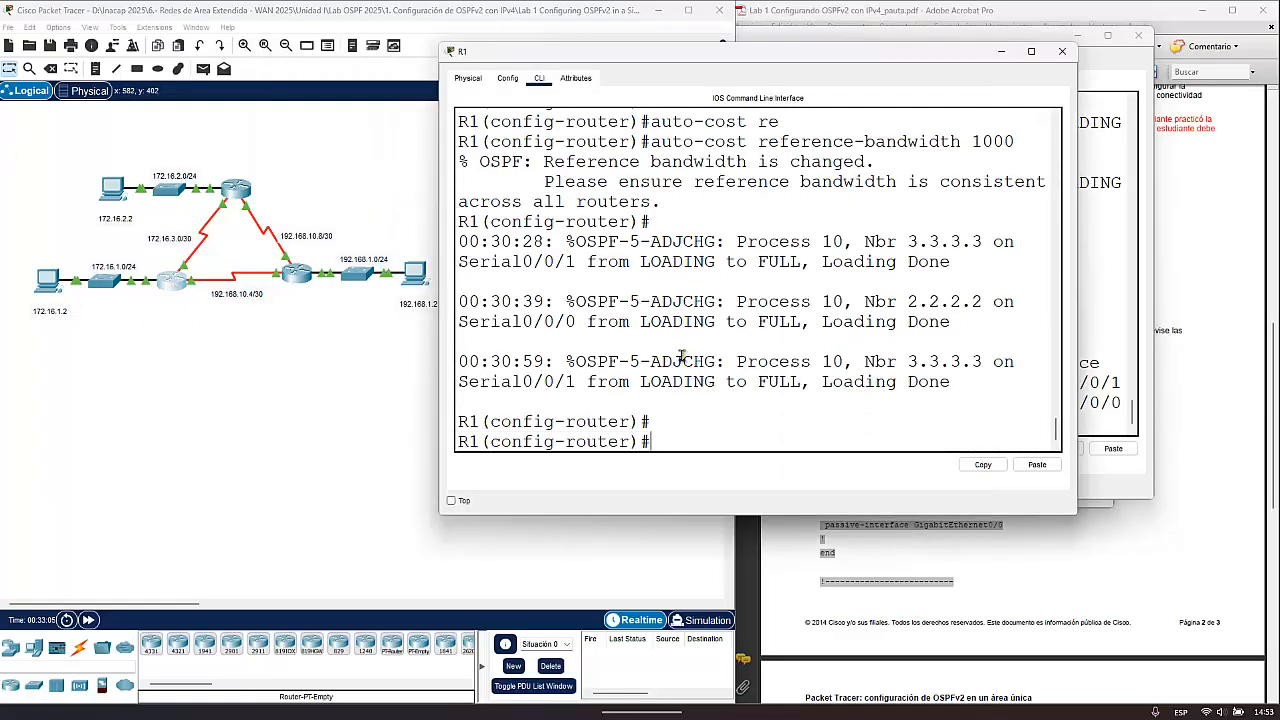
{"action": "type", "text": "exit"}
{"action": "key", "text": "Return"}
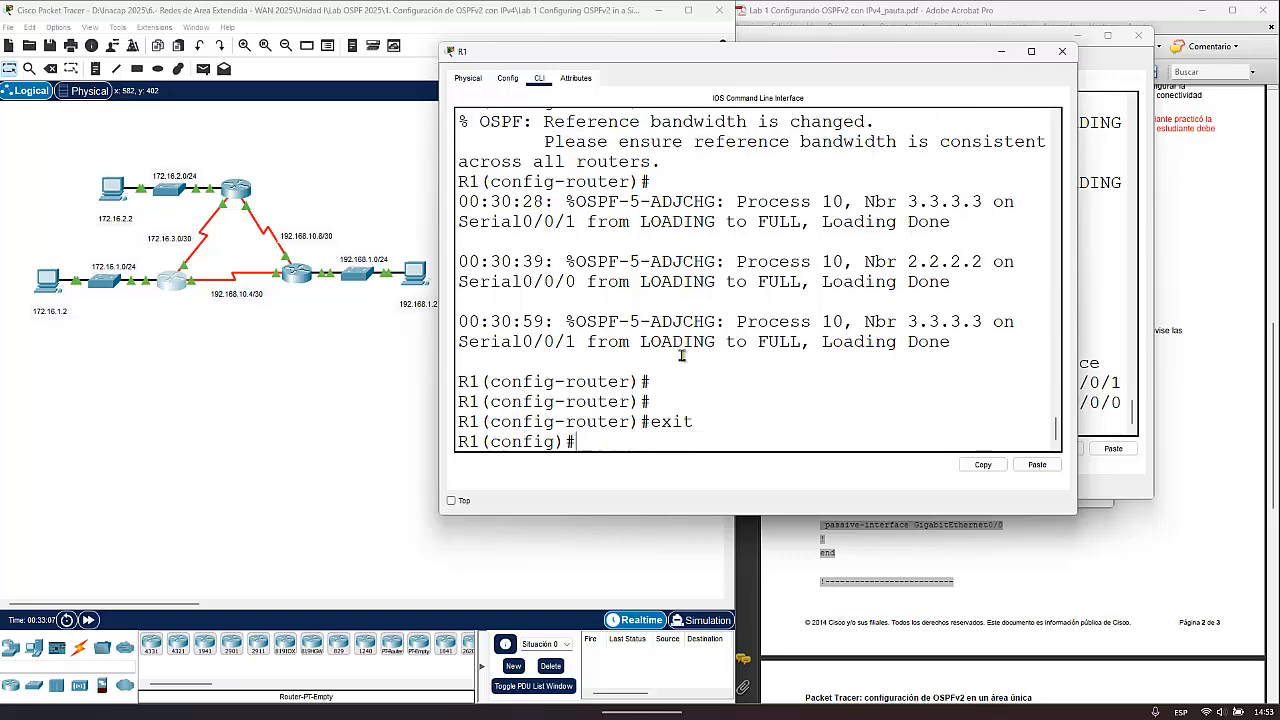
{"action": "key", "text": "Return"}
- Enter interface configuration for R1's Serial0/0/0 with int s0/0/0
{"action": "type", "text": "int"}
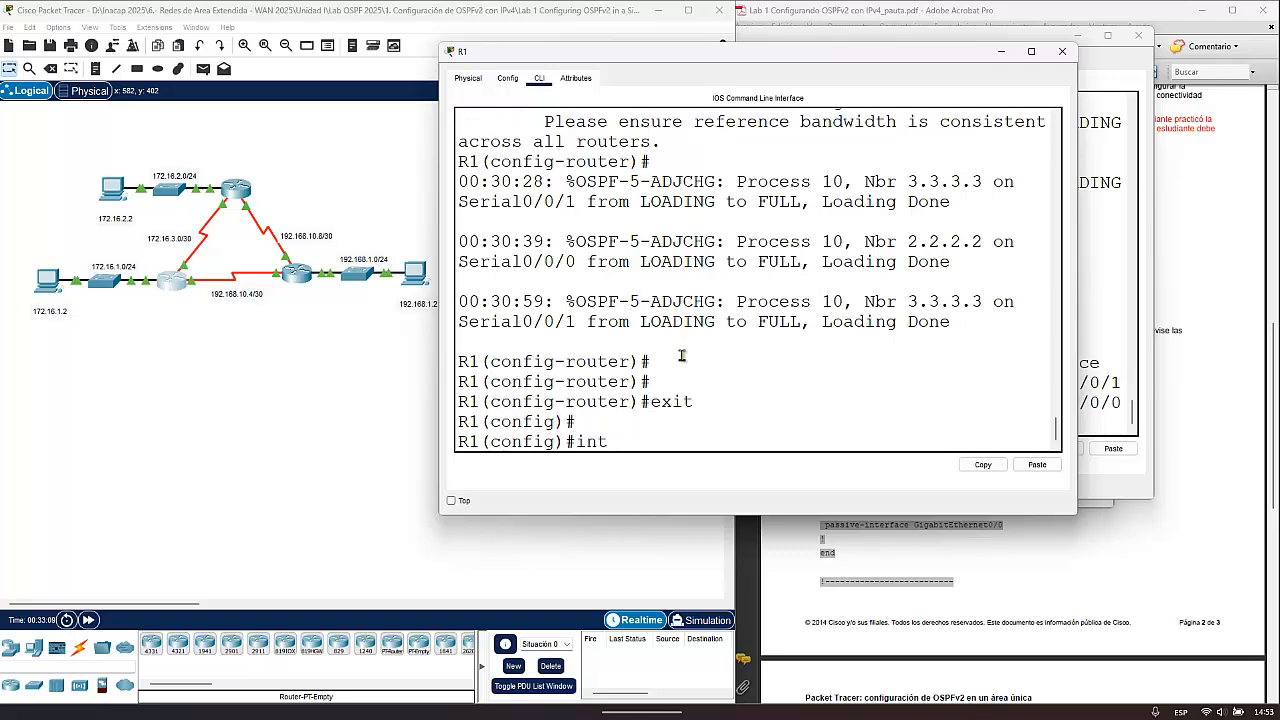
{"action": "type", "text": " s0"}
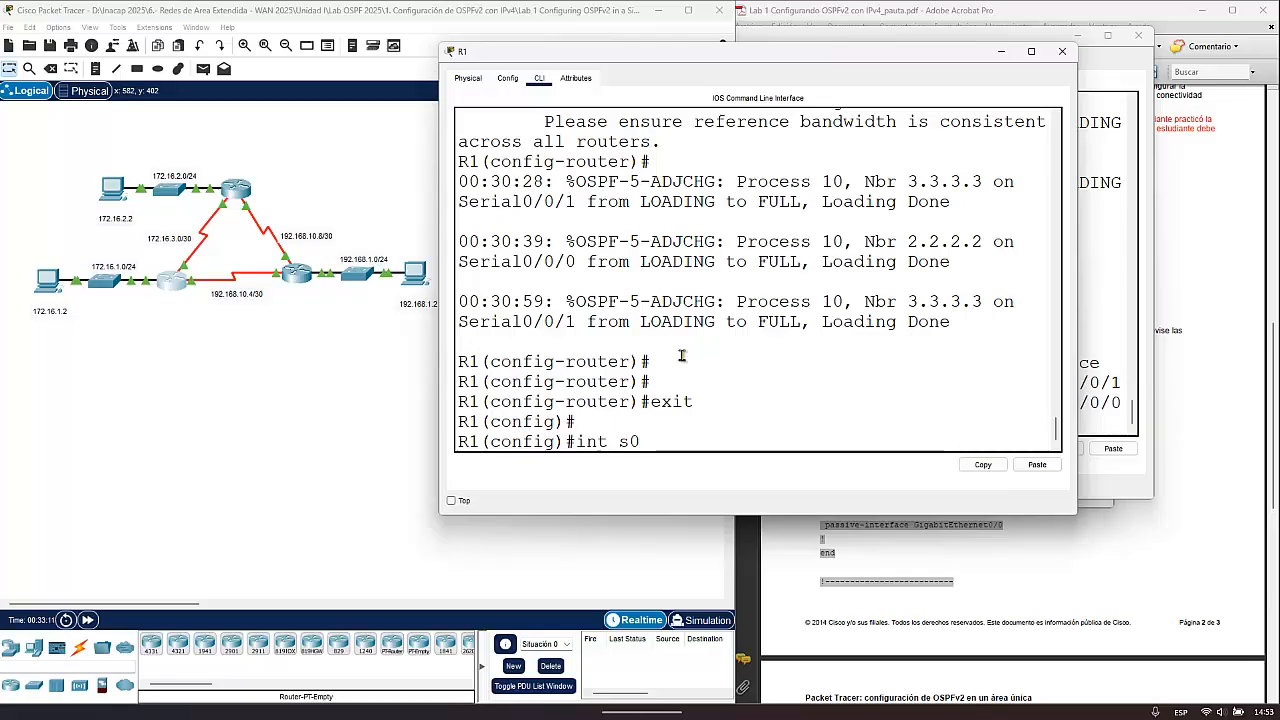
{"action": "type", "text": "/0/0"}
{"action": "key", "text": "Return"}
- Set the OSPF hello interval on R1's Serial0/0/0 to 5 seconds with ip ospf hello-interval 5
{"action": "type", "text": "i"}
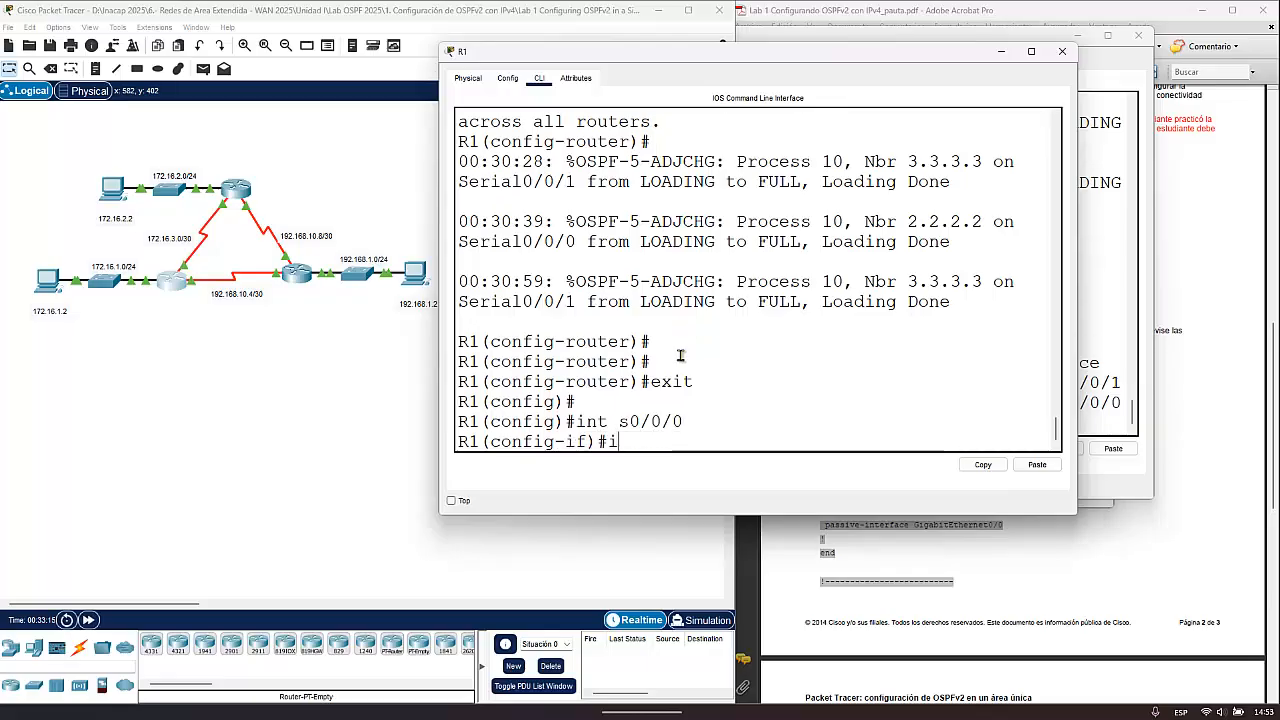
{"action": "type", "text": "p sopf"}
{"action": "key", "text": "BackSpace"}
{"action": "key", "text": "BackSpace"}
{"action": "key", "text": "BackSpace"}
{"action": "key", "text": "BackSpace"}
{"action": "key", "text": "BackSpace"}
{"action": "type", "text": "ospf he"}
{"action": "key", "text": "Tab"}
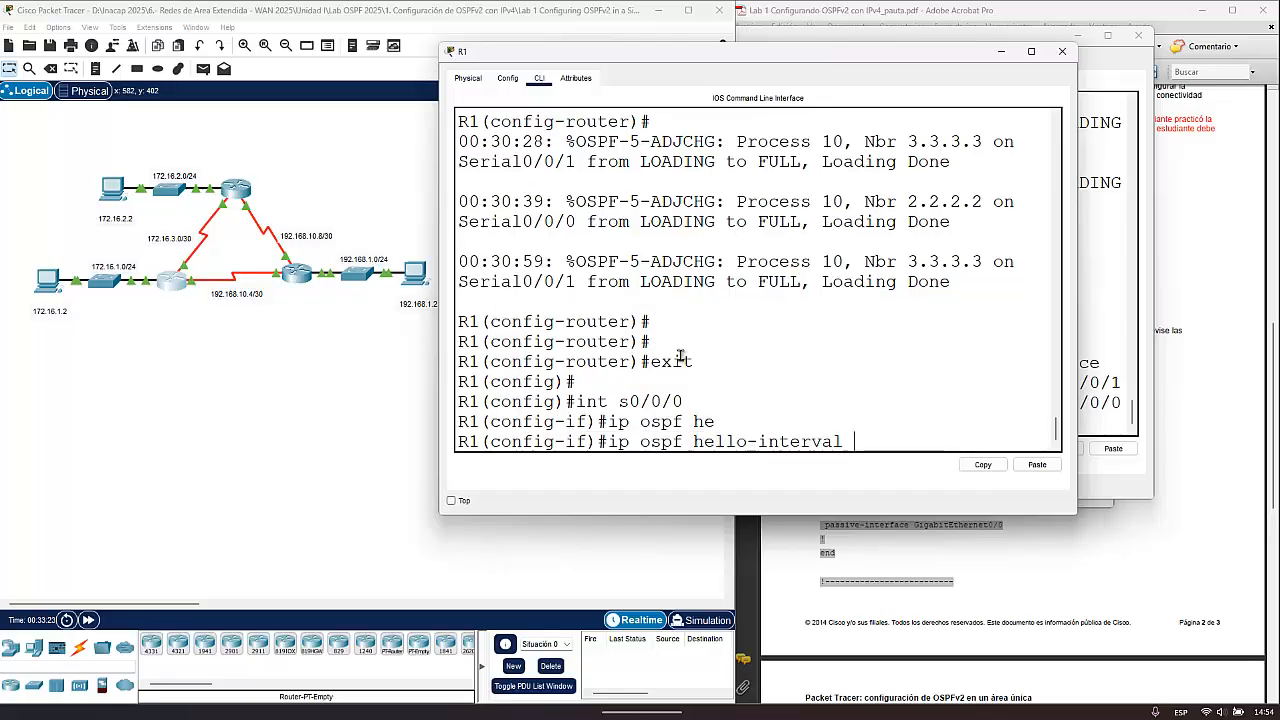
{"action": "type", "text": "5"}
{"action": "key", "text": "Return"}
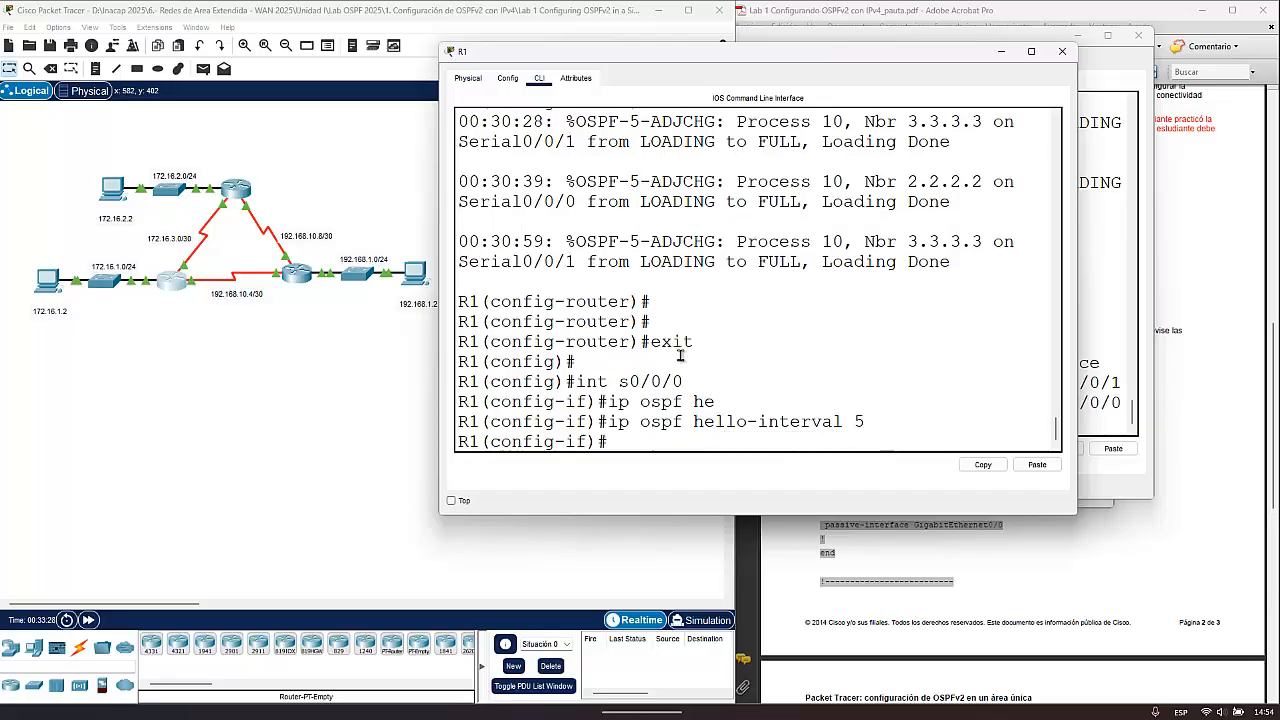
- Set the OSPF dead interval on R1's Serial0/0/0 to 20 seconds with ip ospf dead-interval 20, and exit interface configuration
{"action": "type", "text": "ip ospf de"}
{"action": "key", "text": "Tab"}
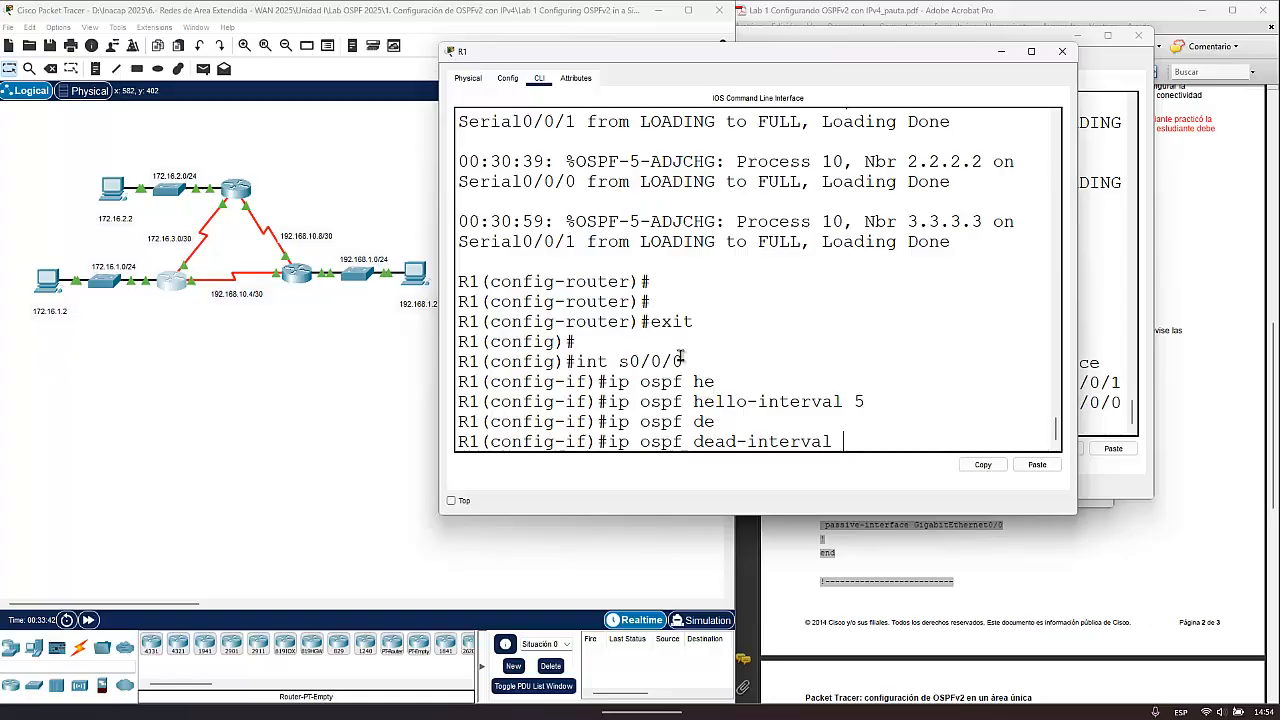
{"action": "type", "text": "20"}
{"action": "key", "text": "Return"}
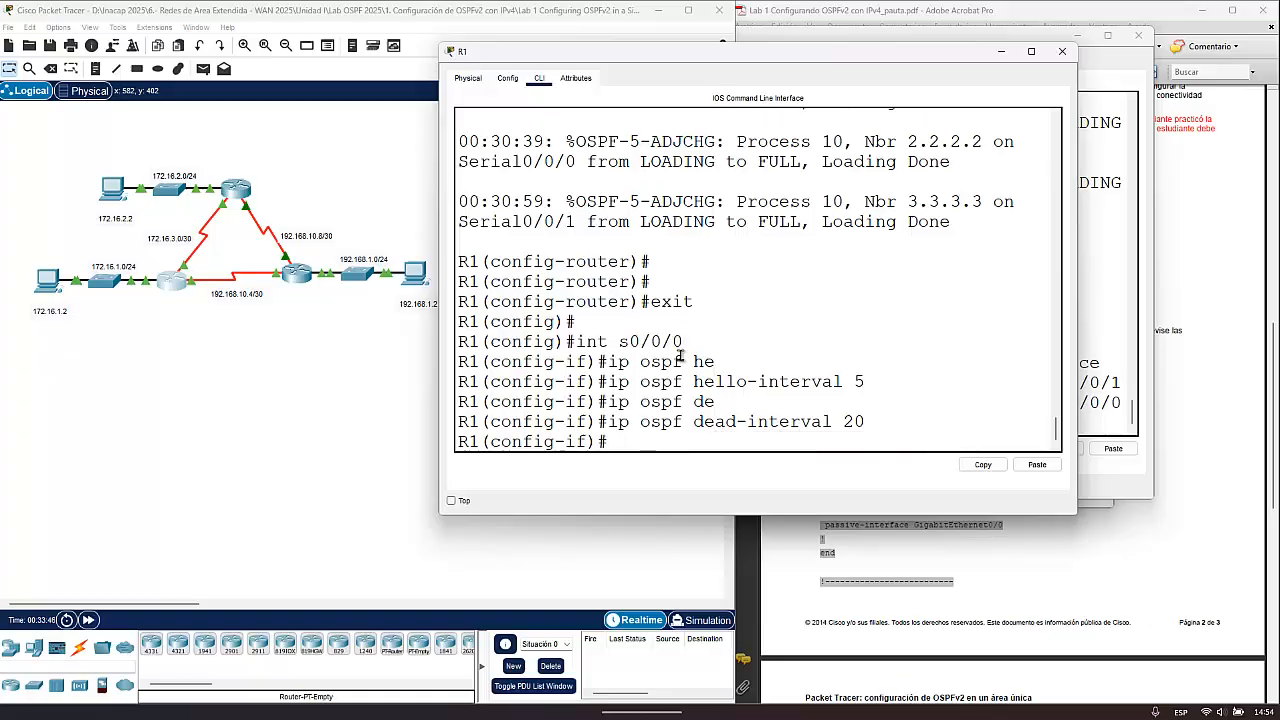
{"action": "type", "text": "exit"}
{"action": "key", "text": "Return"}
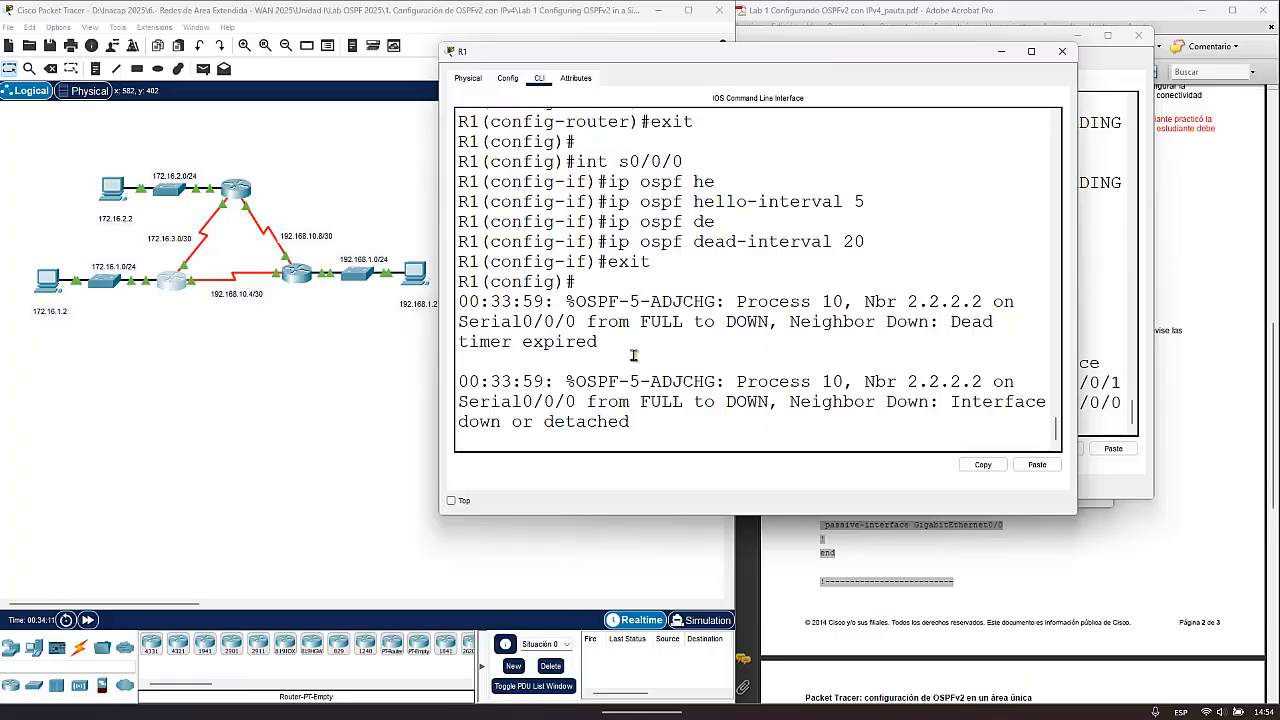
- Switch to R2's CLI and enter global configuration mode with config t
{"action": "left_click", "coordinate": [240, 189]}
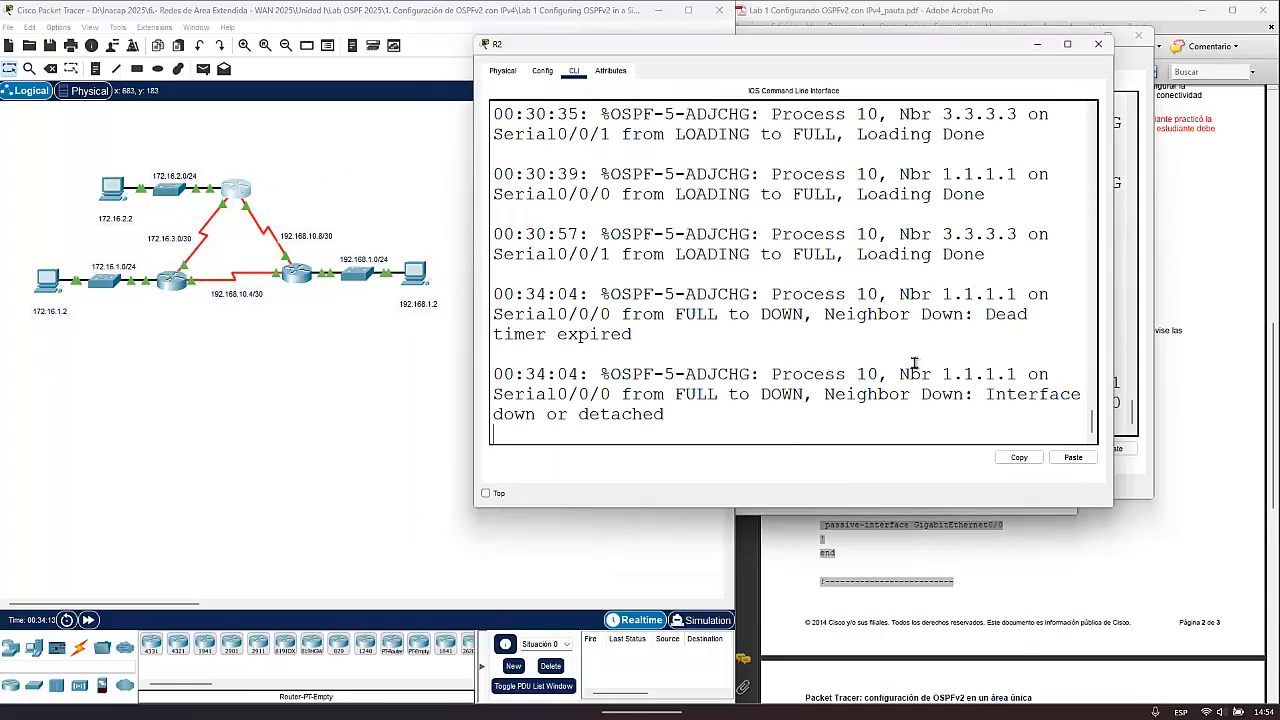
{"action": "key", "text": "Return"}
{"action": "key", "text": "Return"}
{"action": "key", "text": "Return"}
{"action": "key", "text": "Return"}
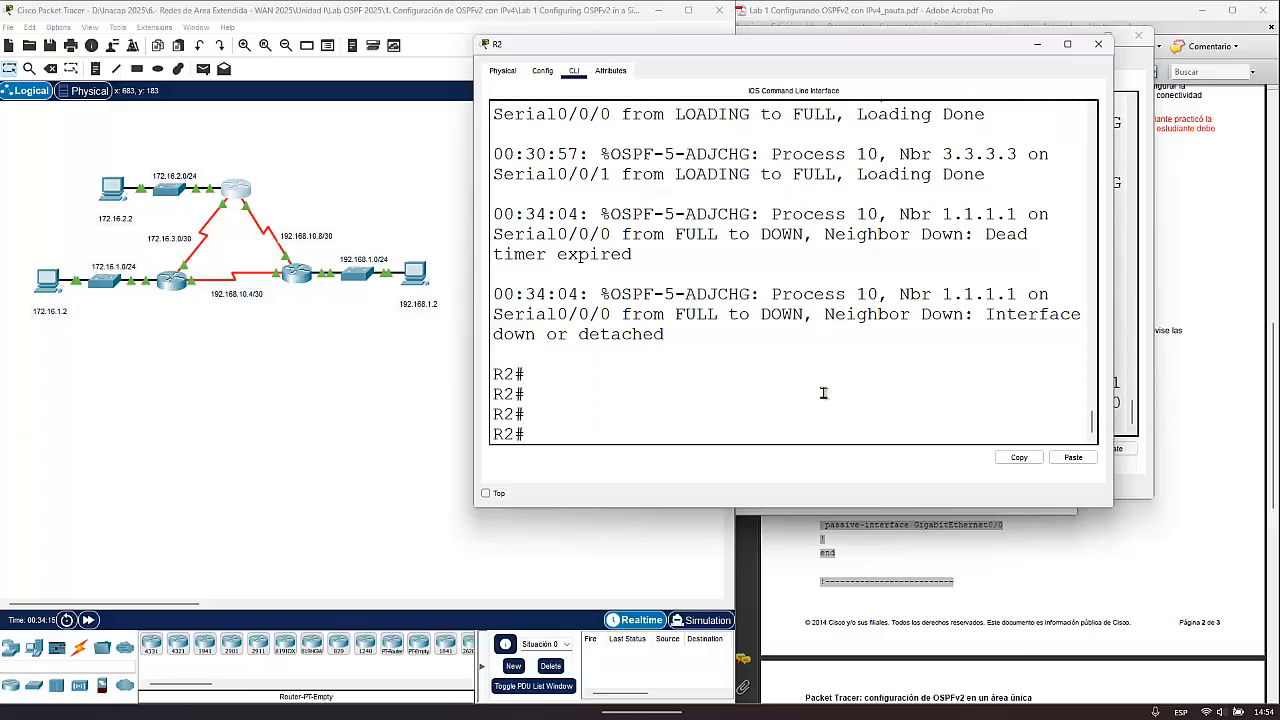
{"action": "key", "text": "Up"}
{"action": "key", "text": "Up"}
{"action": "key", "text": "Up"}
{"action": "key", "text": "Return"}
- Enter interface configuration for R2's Serial0/0/0 with int s0/0/0
{"action": "type", "text": "auto-cost reference-bandwidth 1000"}
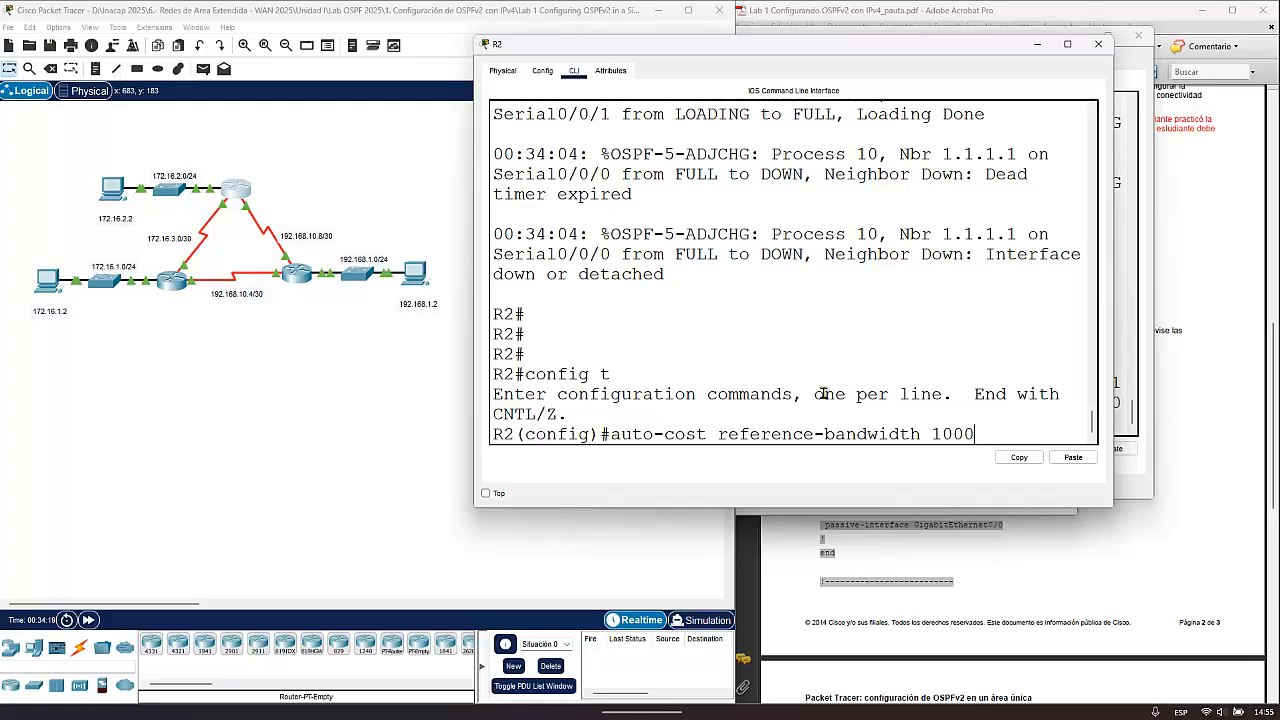
{"action": "key", "text": "BackSpace"}
{"action": "key", "text": "BackSpace"}
{"action": "key", "text": "BackSpace"}
{"action": "key", "text": "BackSpace"}
{"action": "key", "text": "BackSpace"}
{"action": "key", "text": "BackSpace"}
{"action": "key", "text": "BackSpace"}
{"action": "key", "text": "BackSpace"}
{"action": "key", "text": "BackSpace"}
{"action": "key", "text": "BackSpace"}
{"action": "key", "text": "BackSpace"}
{"action": "key", "text": "BackSpace"}
{"action": "key", "text": "BackSpace"}
{"action": "key", "text": "BackSpace"}
{"action": "key", "text": "BackSpace"}
{"action": "key", "text": "BackSpace"}
{"action": "key", "text": "BackSpace"}
{"action": "key", "text": "BackSpace"}
{"action": "key", "text": "BackSpace"}
{"action": "key", "text": "BackSpace"}
{"action": "key", "text": "BackSpace"}
{"action": "key", "text": "BackSpace"}
{"action": "key", "text": "BackSpace"}
{"action": "key", "text": "BackSpace"}
{"action": "key", "text": "BackSpace"}
{"action": "key", "text": "BackSpace"}
{"action": "key", "text": "BackSpace"}
{"action": "key", "text": "BackSpace"}
{"action": "key", "text": "BackSpace"}
{"action": "key", "text": "BackSpace"}
{"action": "key", "text": "BackSpace"}
{"action": "key", "text": "BackSpace"}
{"action": "key", "text": "BackSpace"}
{"action": "key", "text": "BackSpace"}
{"action": "type", "text": "in"}
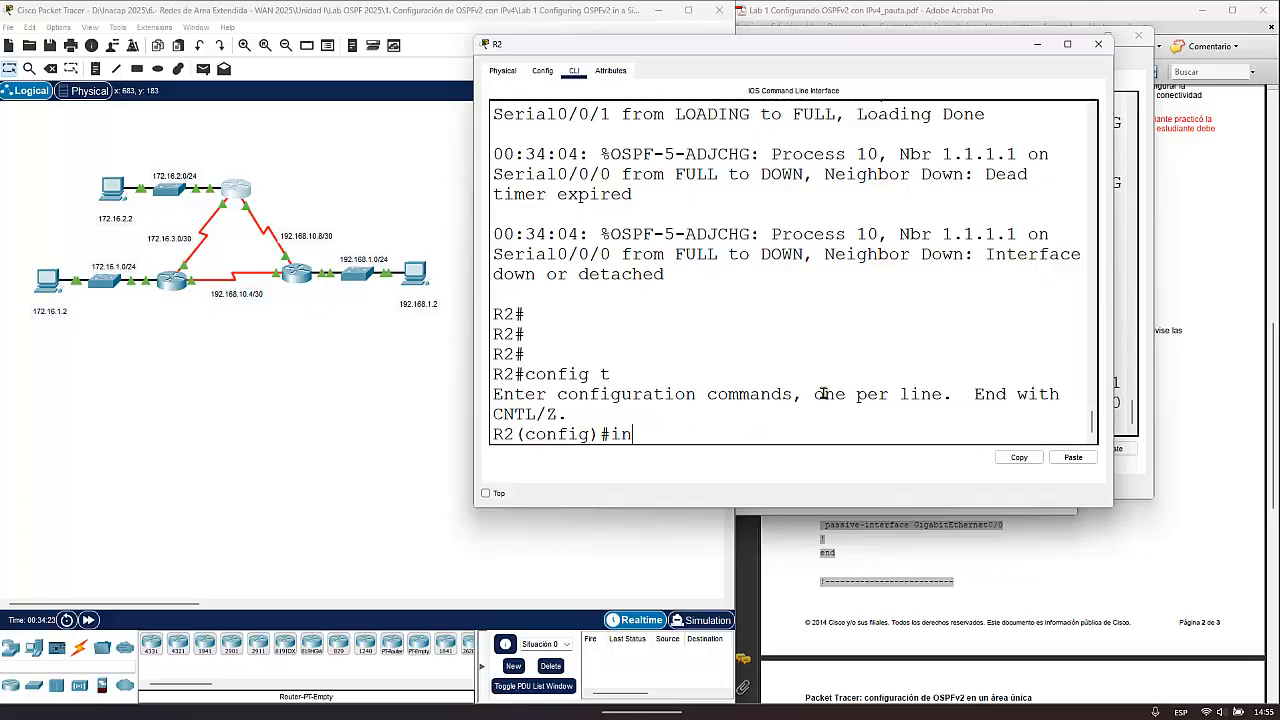
{"action": "type", "text": "t s0/0/0"}
{"action": "key", "text": "Return"}
- Set the OSPF hello interval on R2's Serial0/0/0 to 5 seconds with ip ospf hello-interval 5
{"action": "type", "text": "ip"}
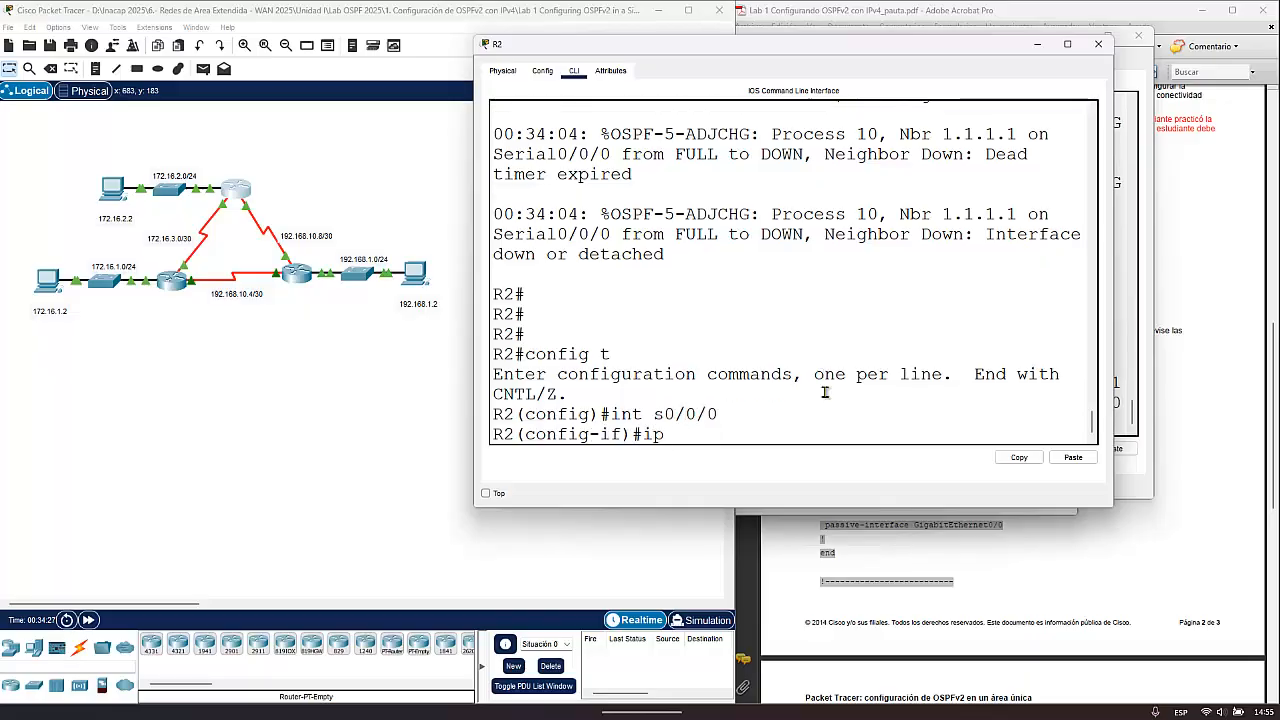
{"action": "type", "text": " ospf"}
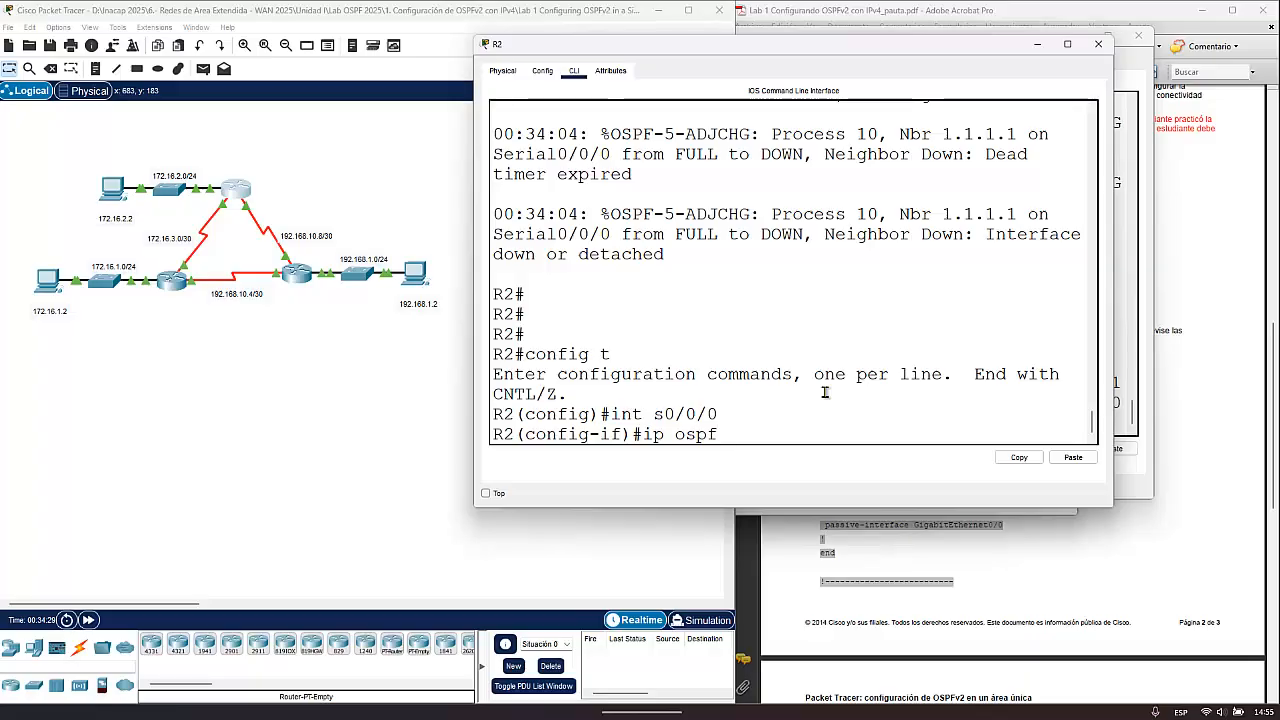
{"action": "type", "text": " he"}
{"action": "key", "text": "Tab"}
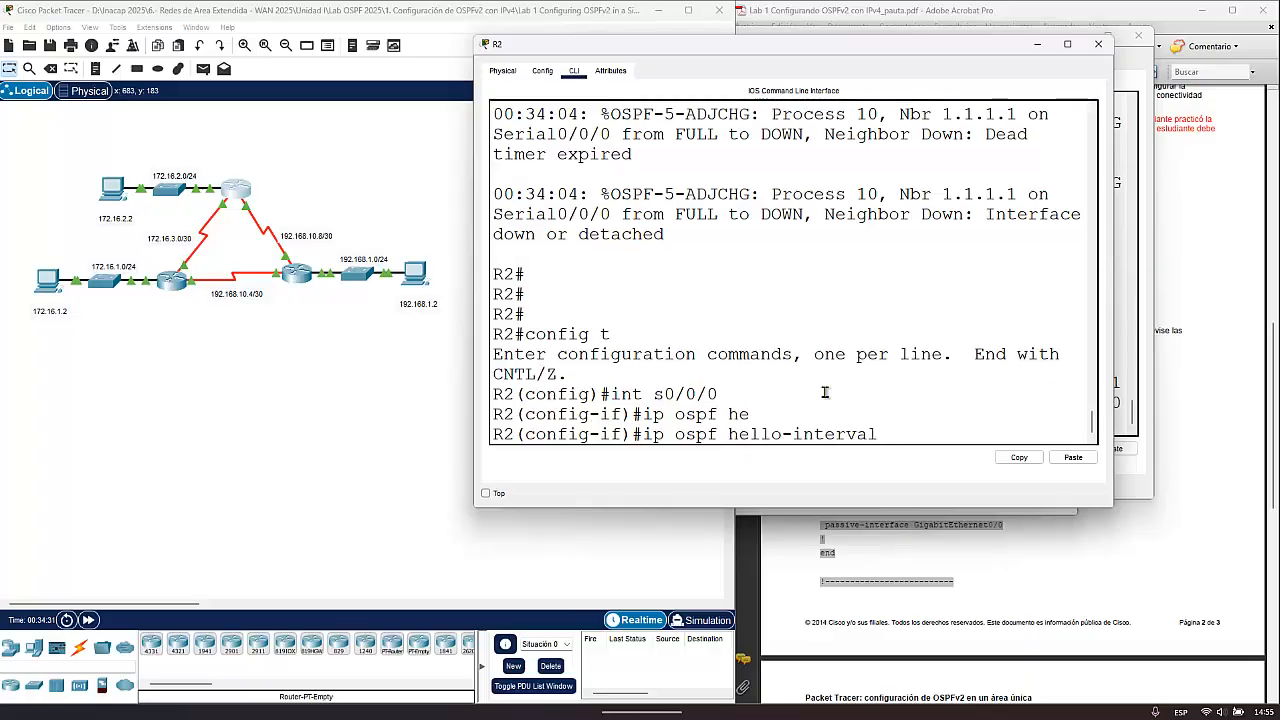
{"action": "type", "text": "5"}
{"action": "key", "text": "Return"}
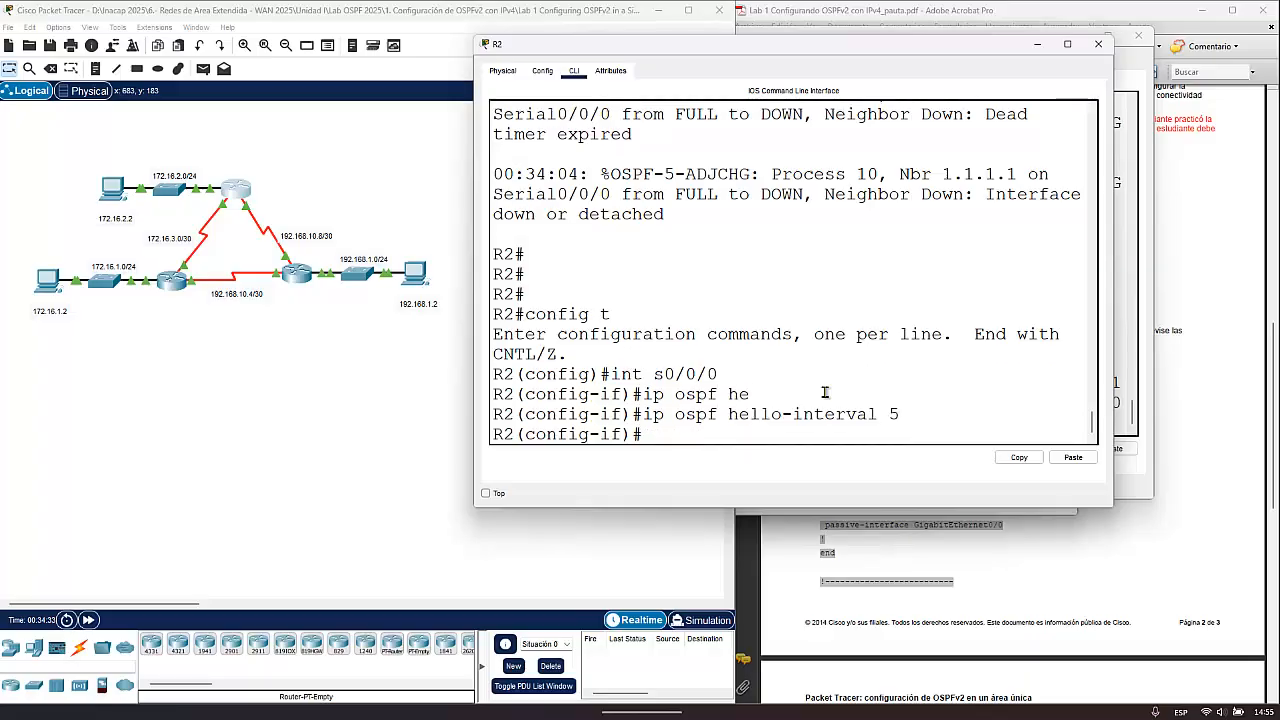
- Set the OSPF dead interval on R2's Serial0/0/0 to 20 seconds with ip ospf dead-interval 20, and exit interface configuration
{"action": "type", "text": "ip ospf de"}
{"action": "key", "text": "Tab"}
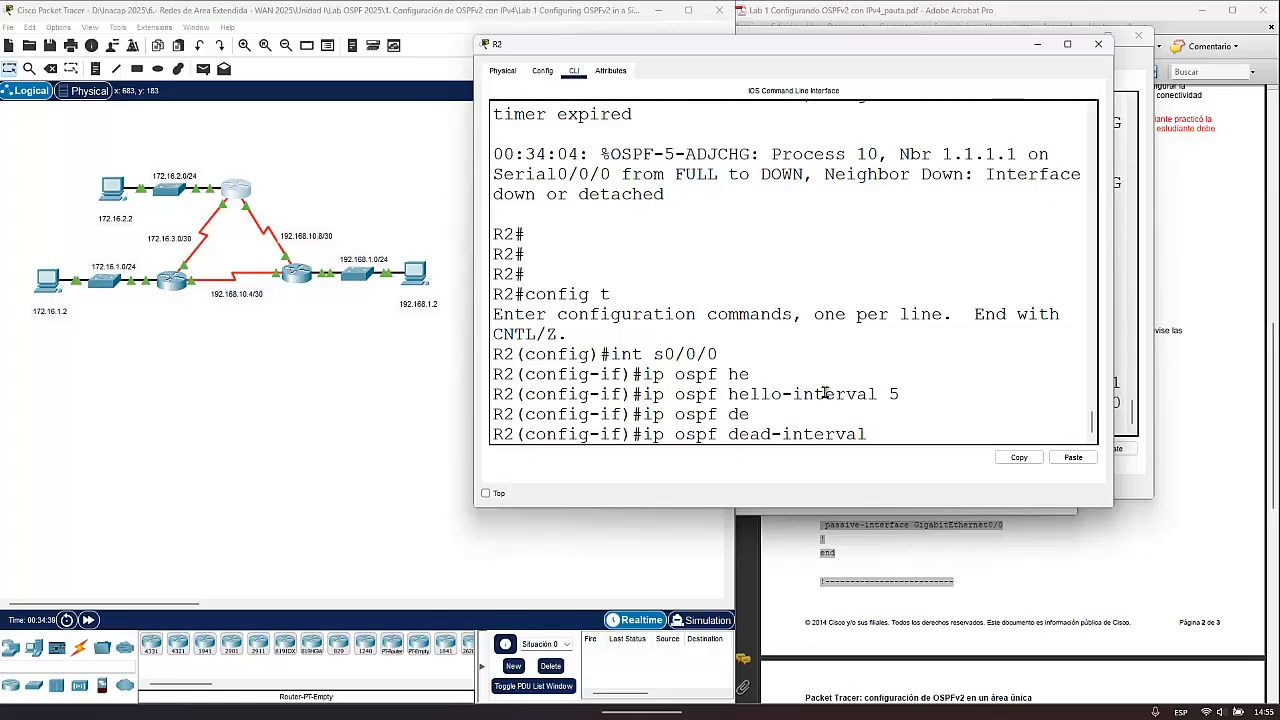
{"action": "type", "text": "20"}
{"action": "key", "text": "Return"}
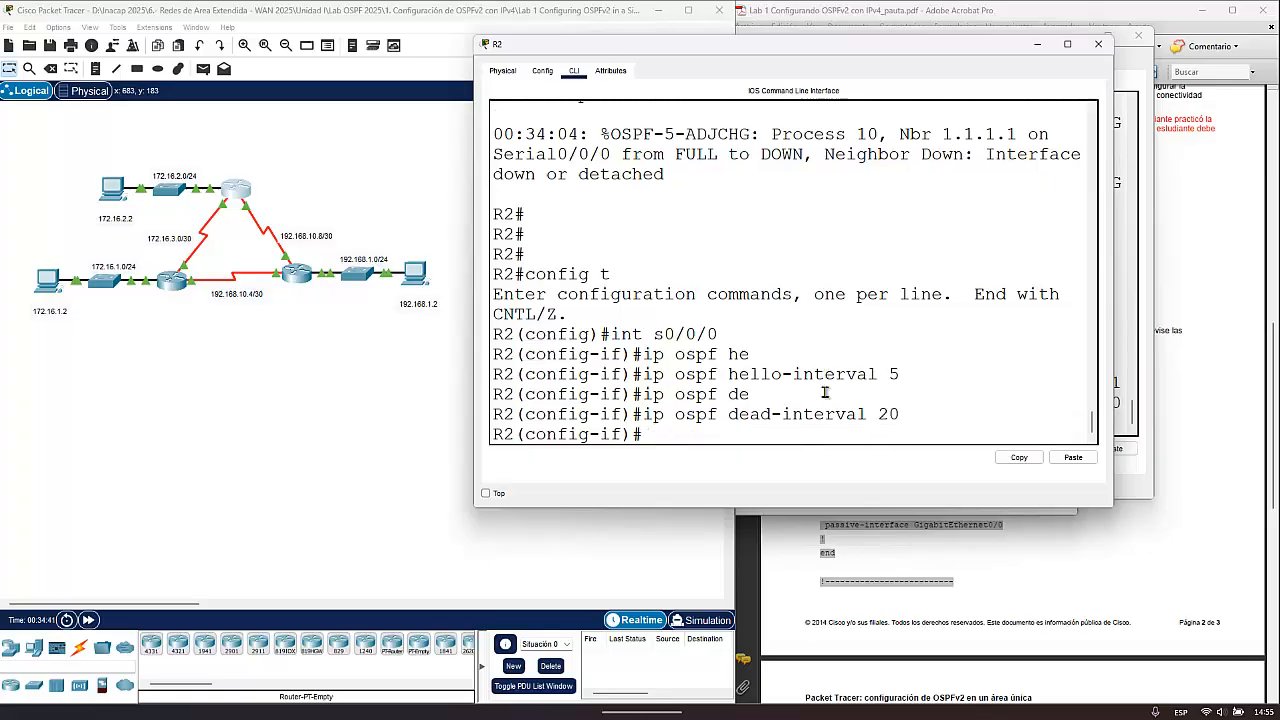
{"action": "type", "text": "exit"}
{"action": "key", "text": "Return"}
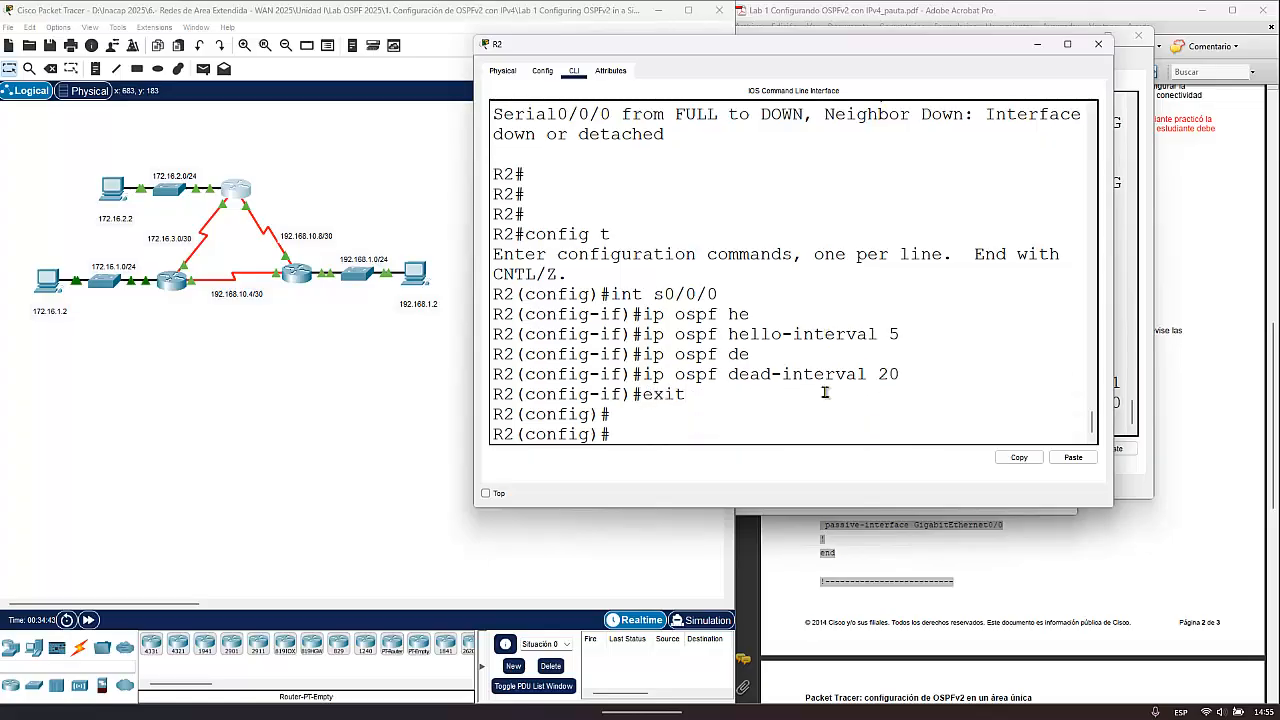
{"action": "key", "text": "Up"}
{"action": "key", "text": "Up"}
{"action": "key", "text": "Up"}
{"action": "key", "text": "Up"}
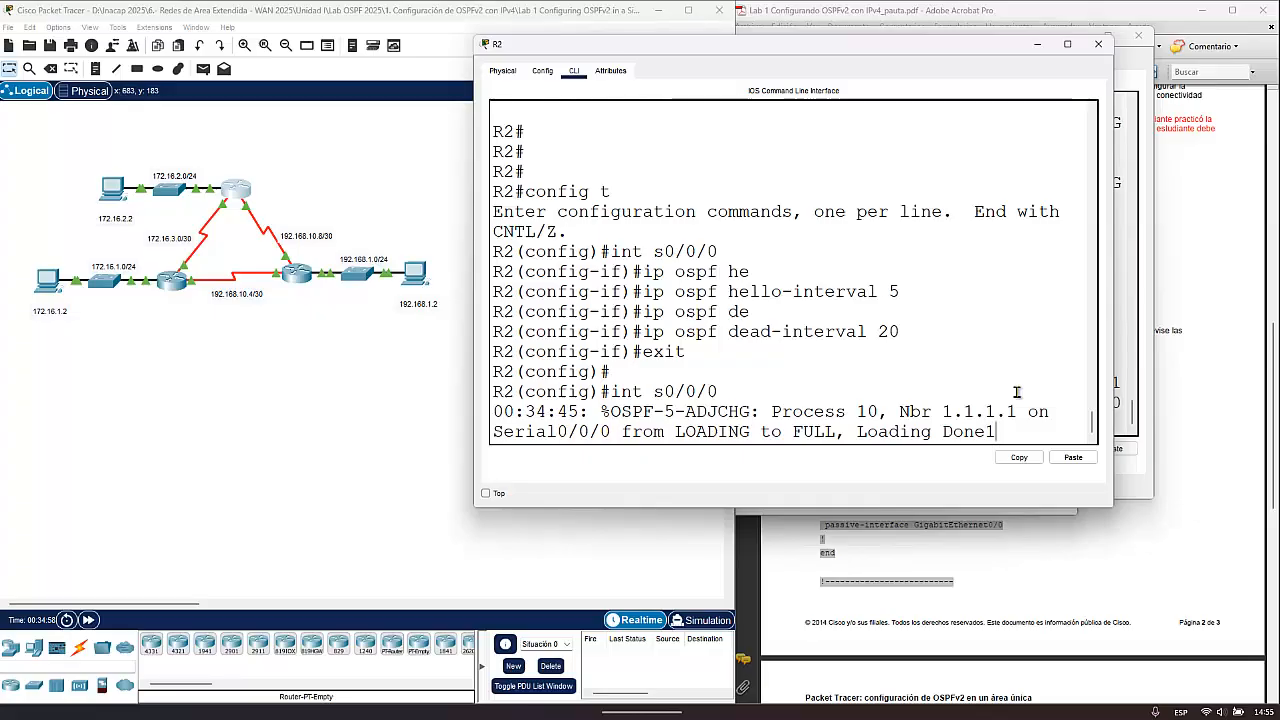
{"action": "key", "text": "Return"}
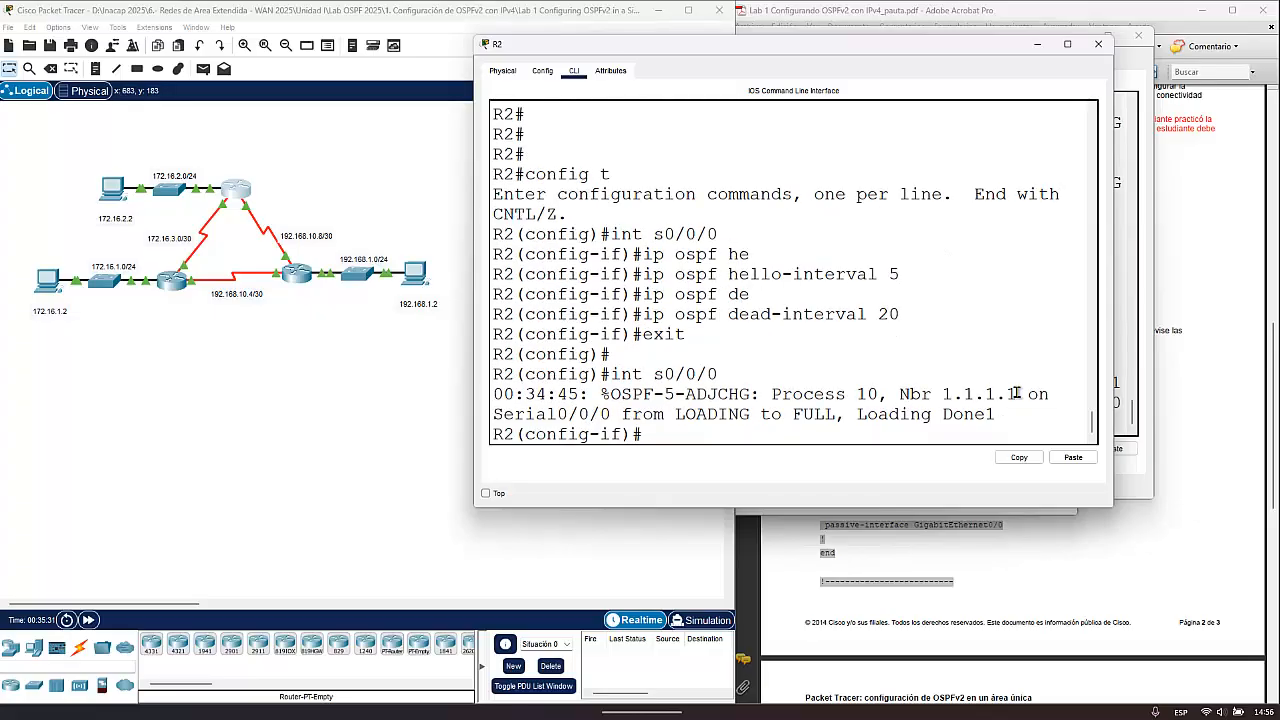
{"action": "type", "text": "exit"}
{"action": "key", "text": "Return"}
{"action": "key", "text": "Return"}
- Enter interface configuration for R2's Serial0/0/1 with int s0/0/1
{"action": "type", "text": "exit"}
{"action": "key", "text": "Up"}
{"action": "key", "text": "Down"}
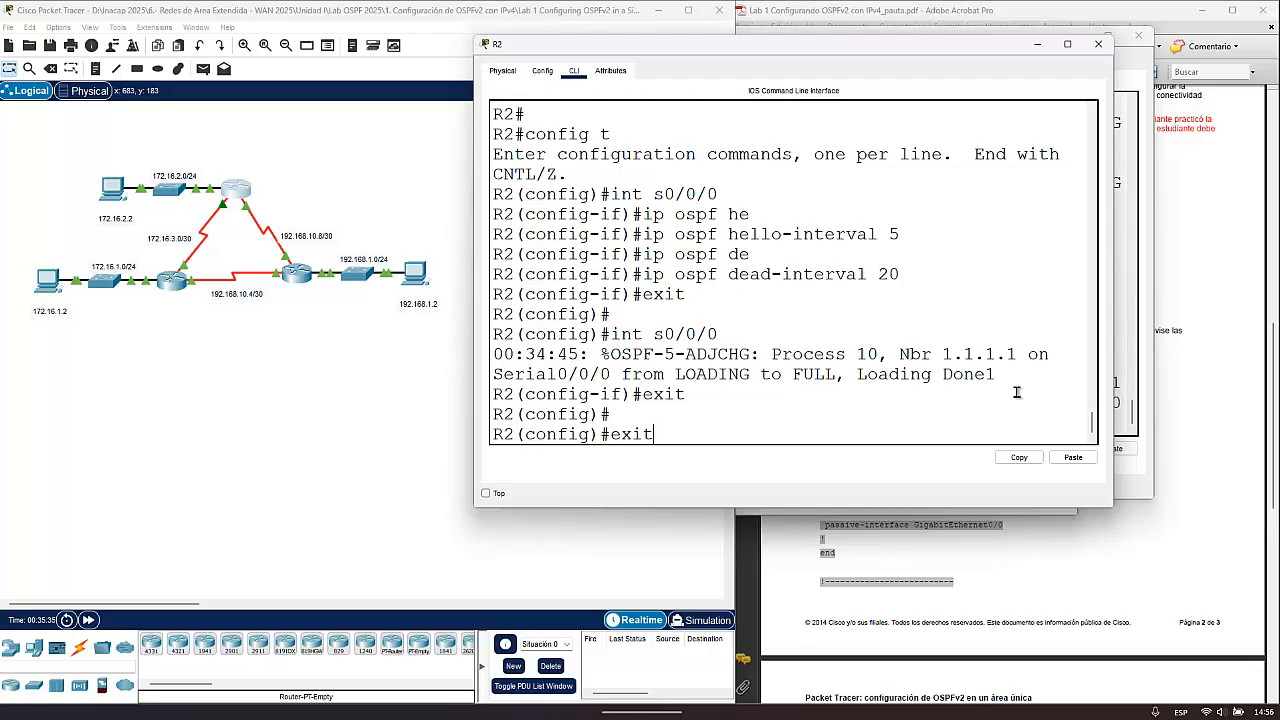
{"action": "key", "text": "Up"}
{"action": "key", "text": "Return"}
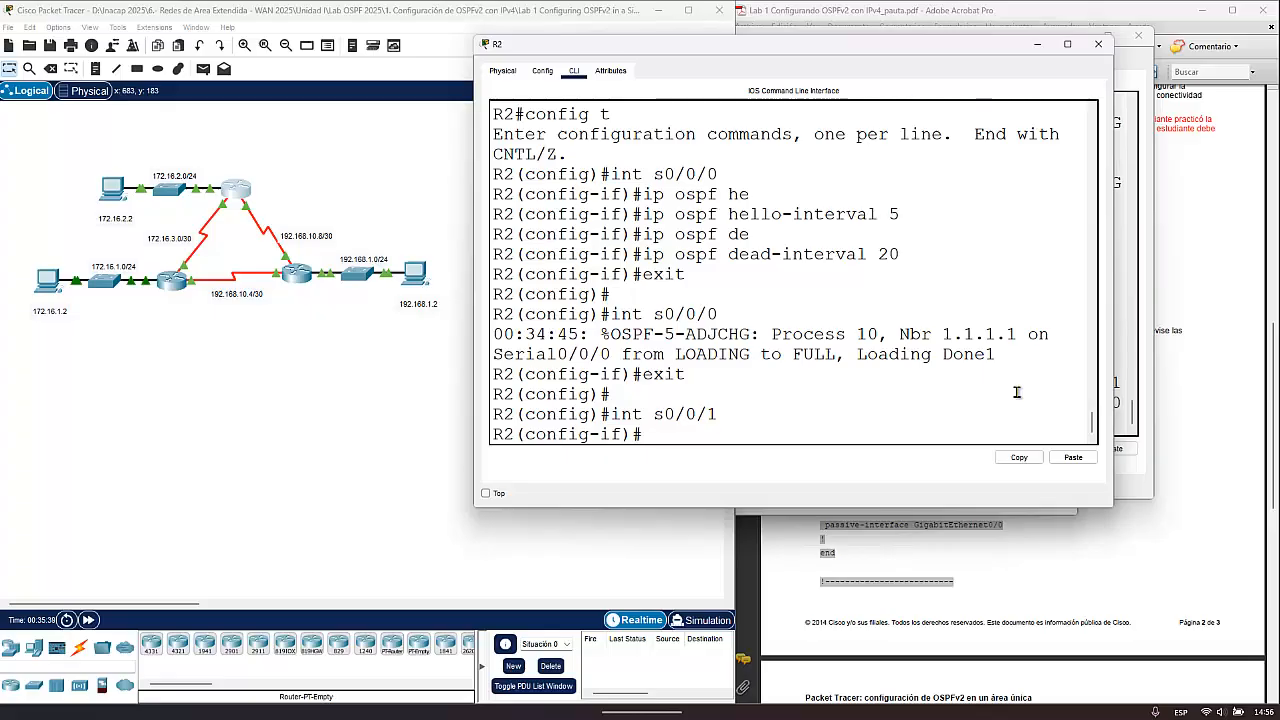
- Set the OSPF hello interval on R2's Serial0/0/1 to 5 seconds with ip ospf hello-interval 5
{"action": "key", "text": "Up"}
{"action": "key", "text": "Up"}
{"action": "key", "text": "Up"}
{"action": "key", "text": "Up"}
{"action": "key", "text": "Up"}
{"action": "key", "text": "Up"}
{"action": "key", "text": "Up"}
{"action": "key", "text": "Return"}
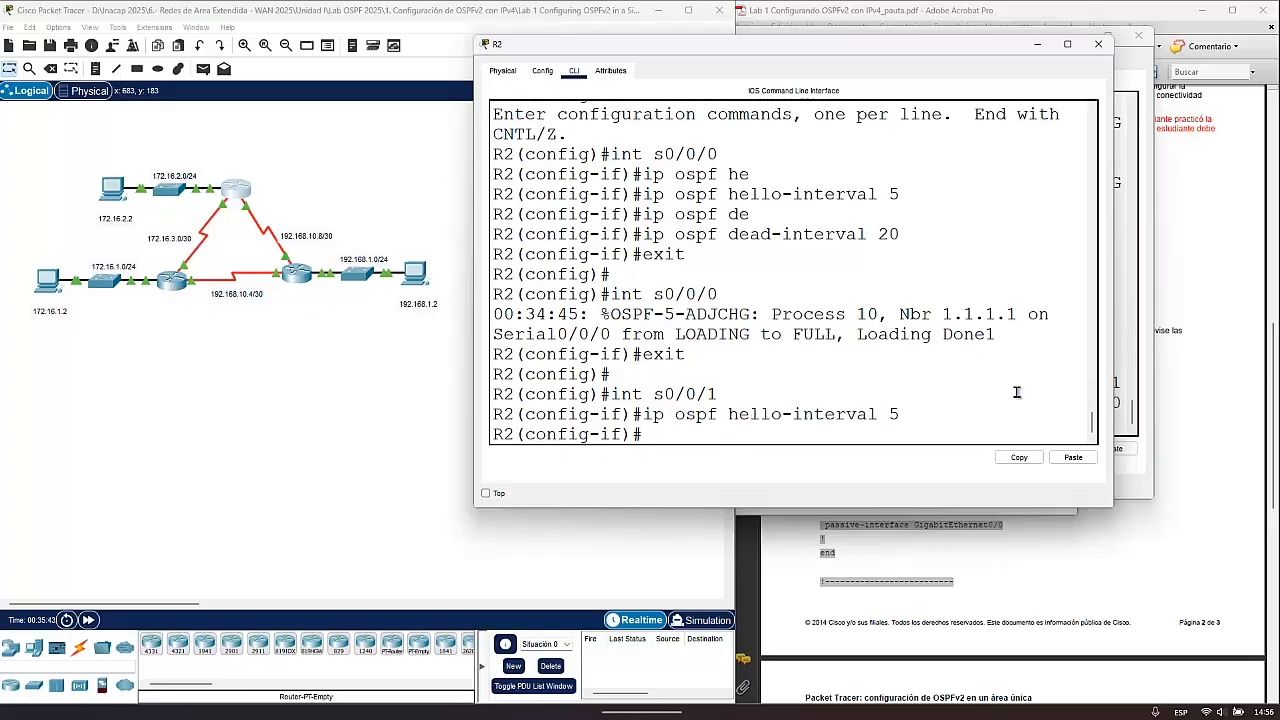
- Set the OSPF dead interval on R2's Serial0/0/1 to 20 seconds with ip ospf dead-interval 20, and exit interface configuration
{"action": "key", "text": "Up"}
{"action": "key", "text": "Up"}
{"action": "key", "text": "Up"}
{"action": "key", "text": "Up"}
{"action": "key", "text": "Up"}
{"action": "key", "text": "Up"}
{"action": "key", "text": "Return"}
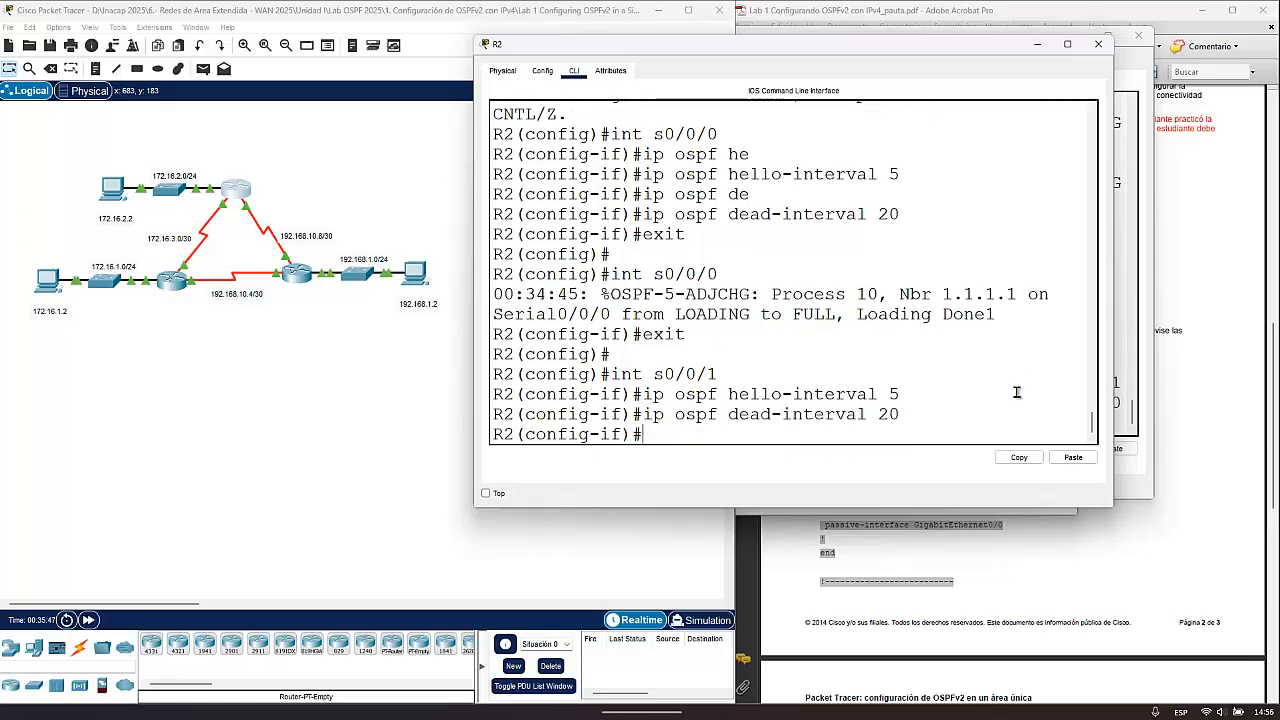
{"action": "type", "text": "exit"}
{"action": "key", "text": "Return"}
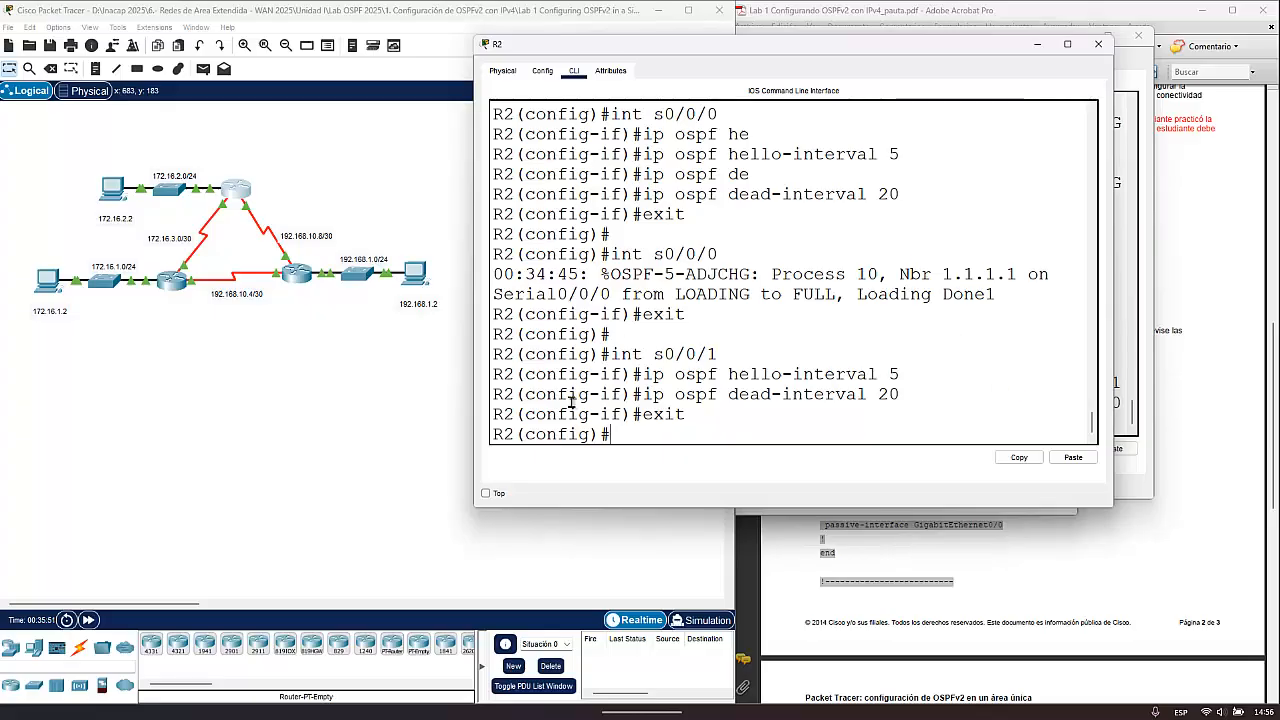
- Switch to R1's CLI and enter interface configuration for its Serial0/0/1 with int s0/0/1
{"action": "left_click", "coordinate": [171, 283]}
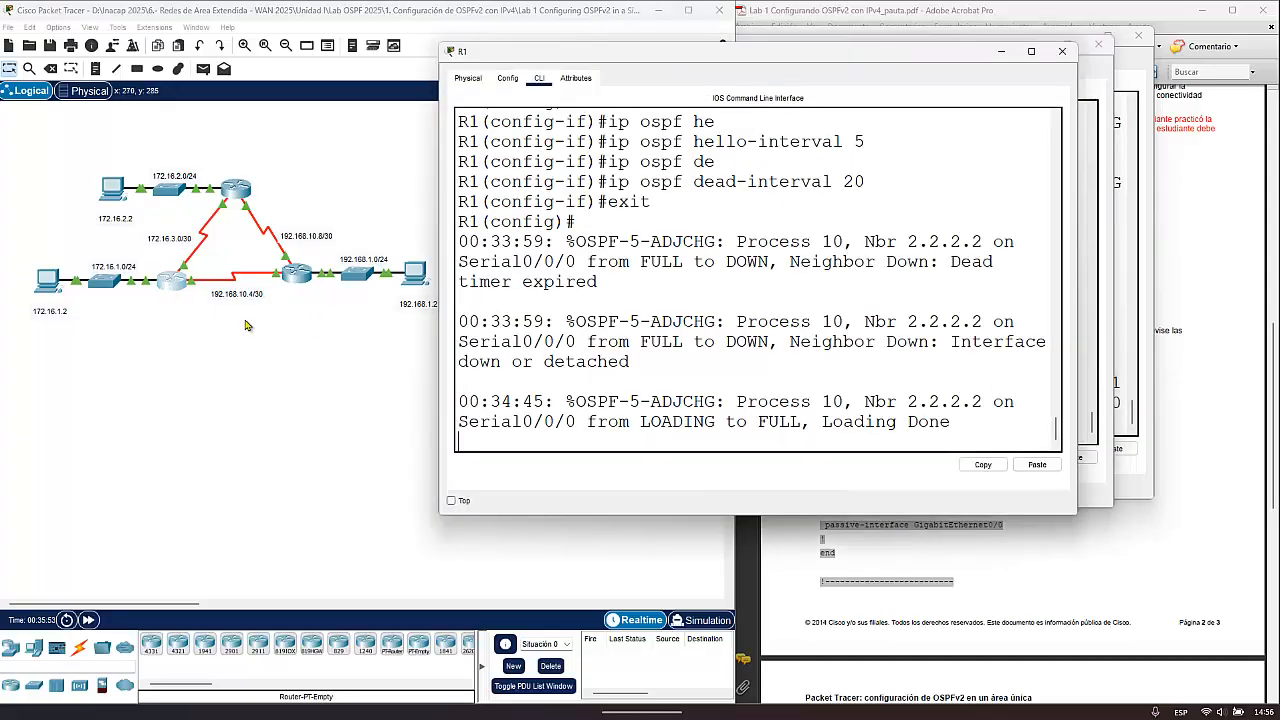
{"action": "key", "text": "Return"}
{"action": "key", "text": "Return"}
{"action": "key", "text": "Return"}
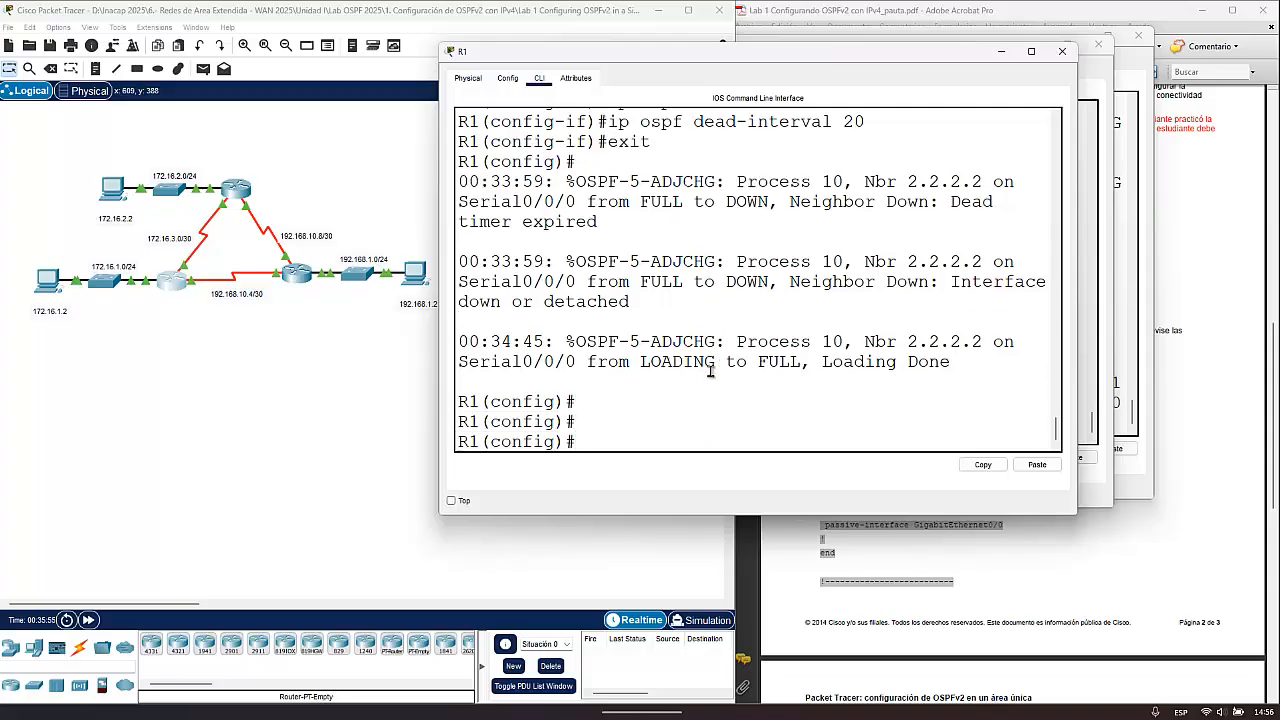
{"action": "key", "text": "Up"}
{"action": "key", "text": "Up"}
{"action": "key", "text": "Up"}
{"action": "key", "text": "Up"}
{"action": "key", "text": "Return"}
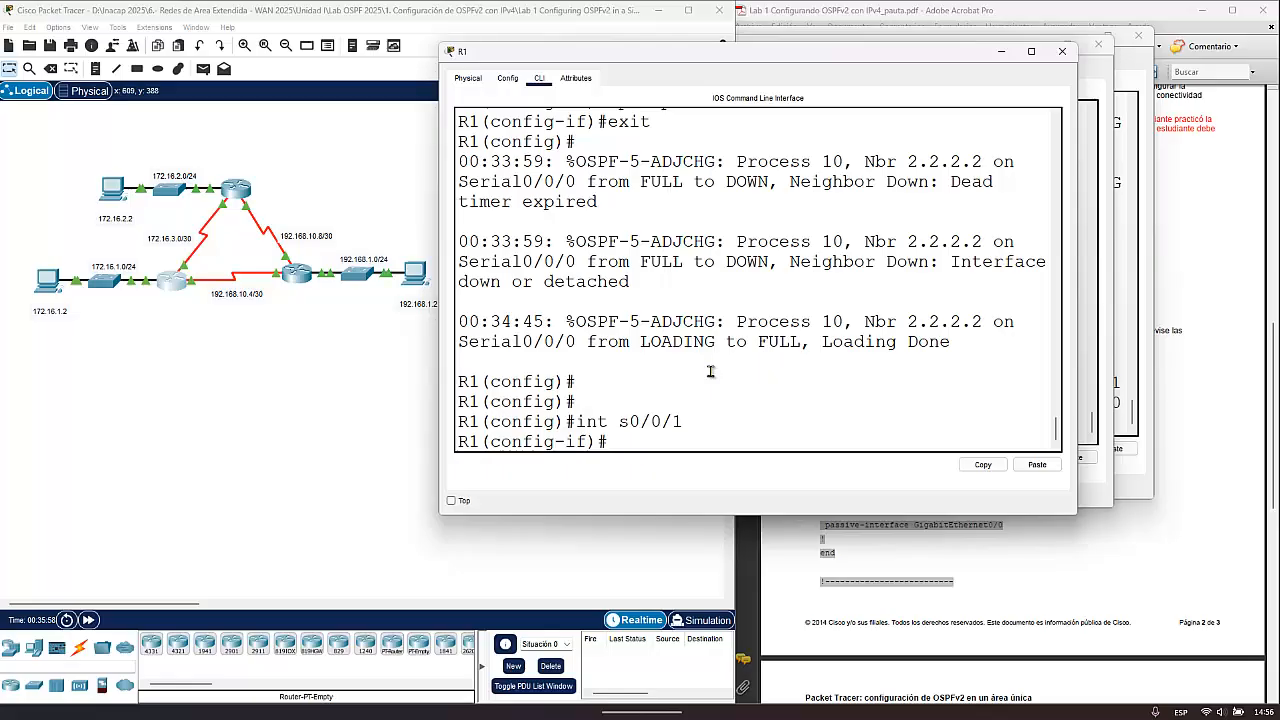
- Set the OSPF hello interval on R1's Serial0/0/1 to 5 seconds with ip ospf hello-interval 5
{"action": "key", "text": "Up"}
{"action": "key", "text": "Up"}
{"action": "key", "text": "Up"}
- Set the OSPF dead interval on R1's Serial0/0/1 to 20 seconds with ip ospf dead-interval 20, and exit interface configuration
{"action": "key", "text": "Up"}
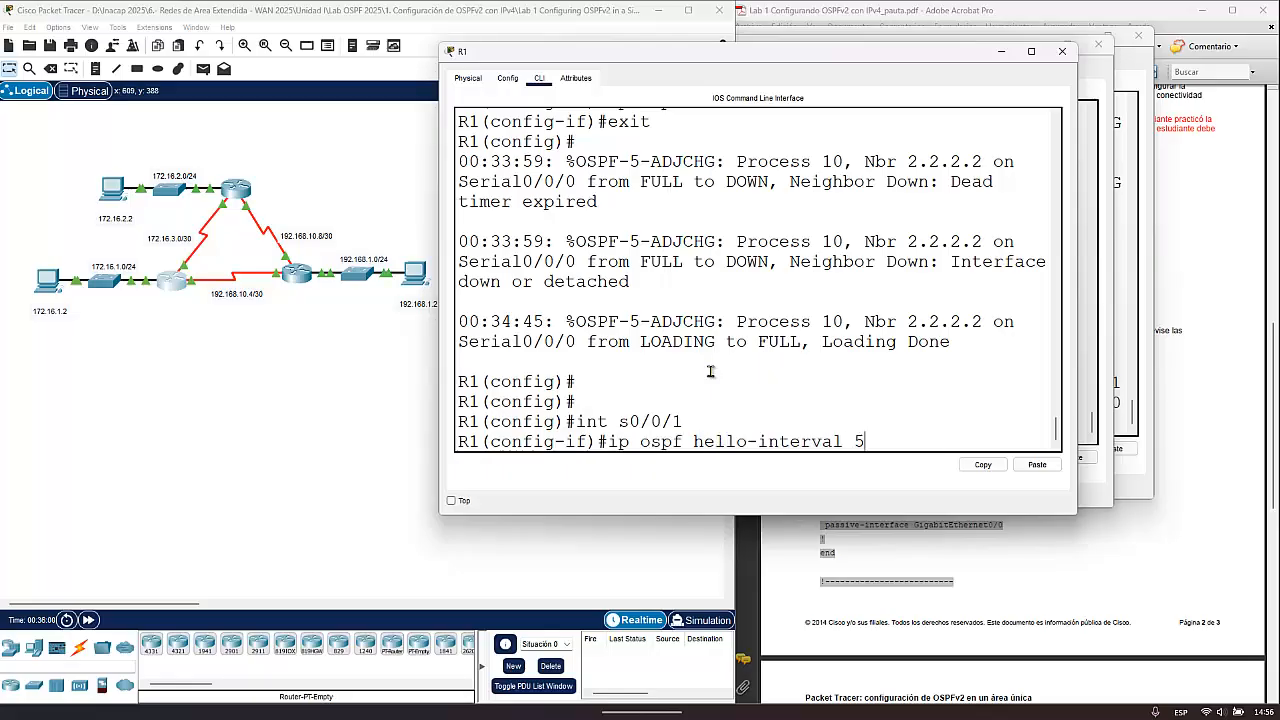
{"action": "key", "text": "Return"}
{"action": "key", "text": "Up"}
{"action": "key", "text": "Up"}
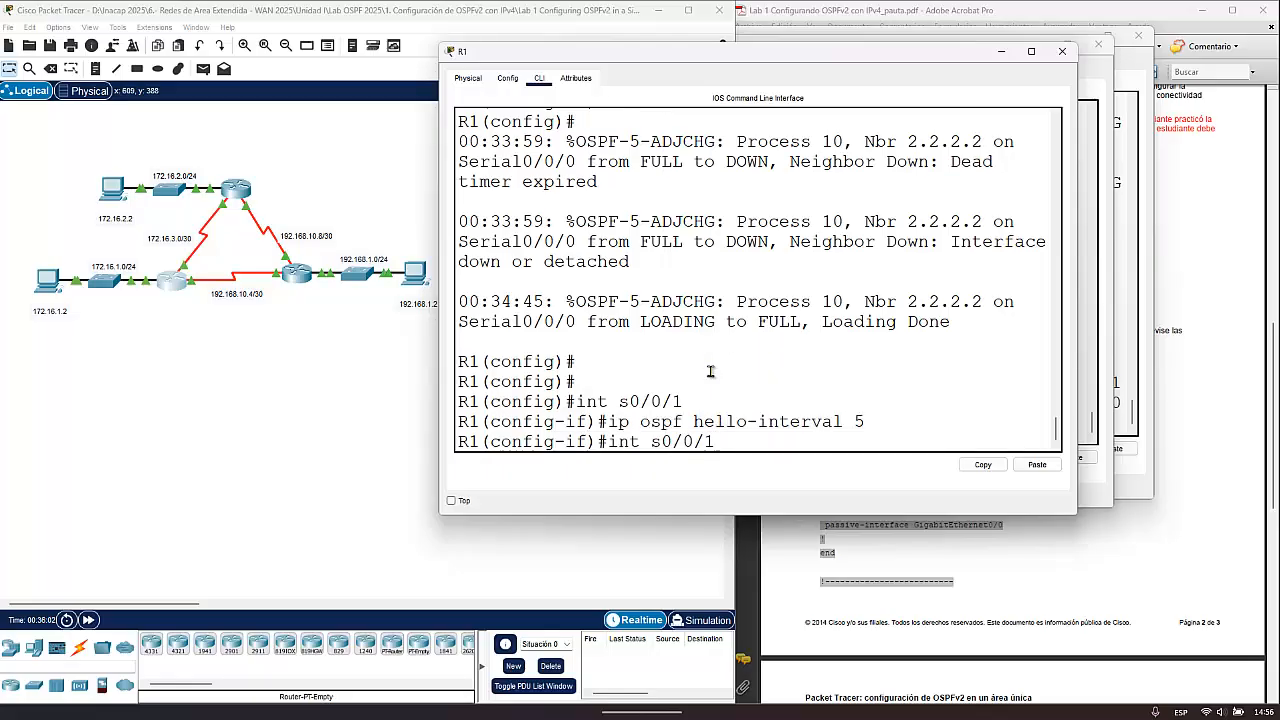
{"action": "key", "text": "Up"}
{"action": "key", "text": "Up"}
{"action": "key", "text": "Return"}
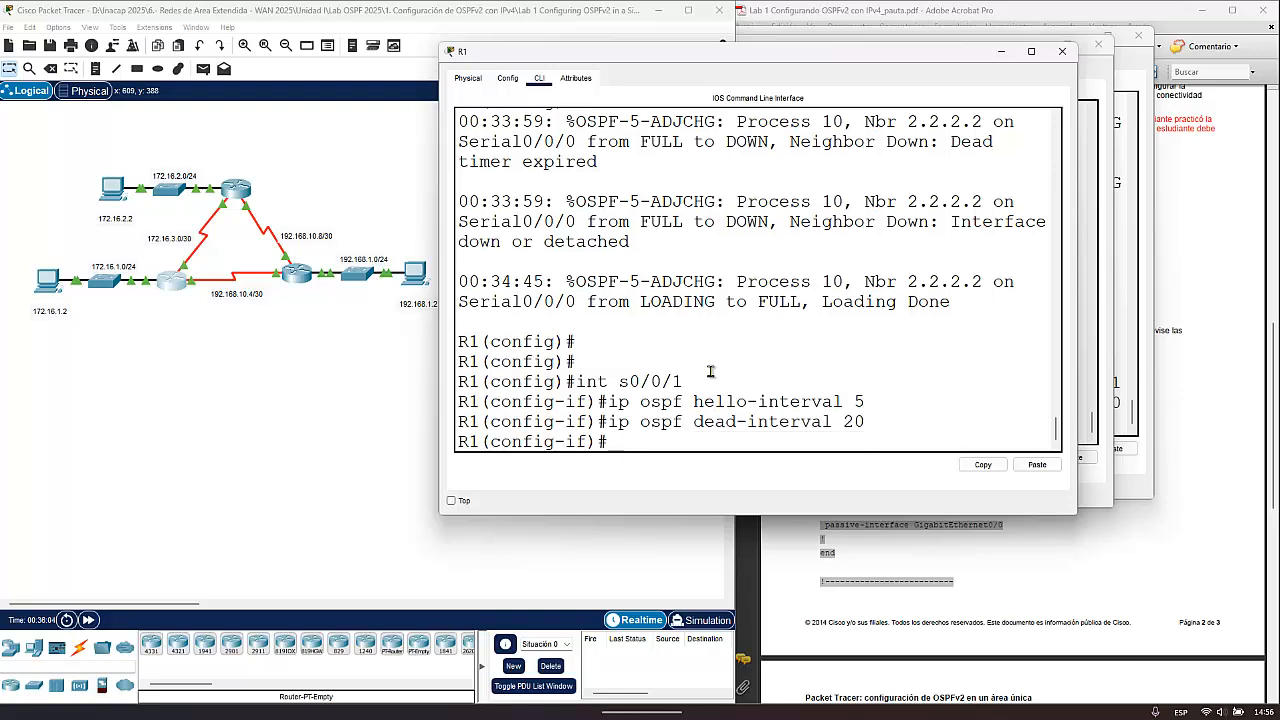
{"action": "type", "text": "exit"}
{"action": "key", "text": "Return"}
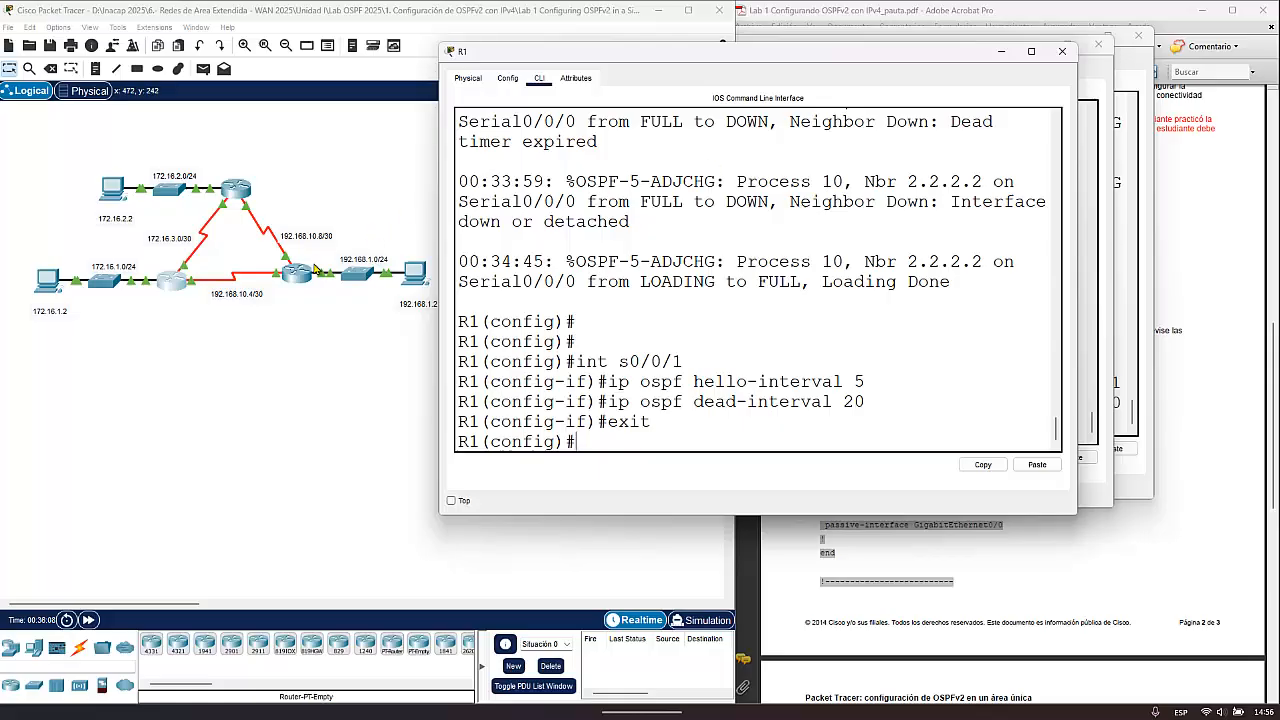
- Switch to R3's CLI and enter global configuration mode with config t
{"action": "left_click", "coordinate": [300, 275]}
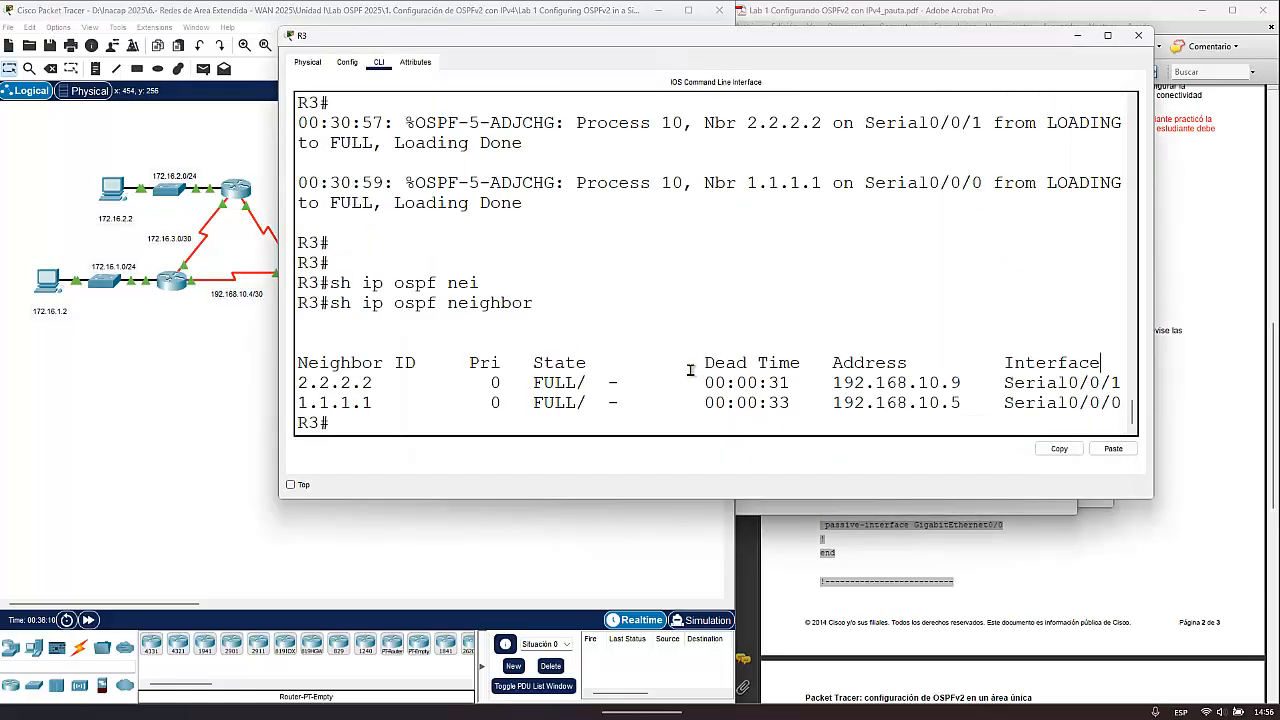
{"action": "key", "text": "Up"}
{"action": "key", "text": "Up"}
{"action": "key", "text": "Up"}
{"action": "key", "text": "Return"}
- Enter interface configuration for R3's Serial0/0/0 with int s0/0/0
{"action": "type", "text": "in"}
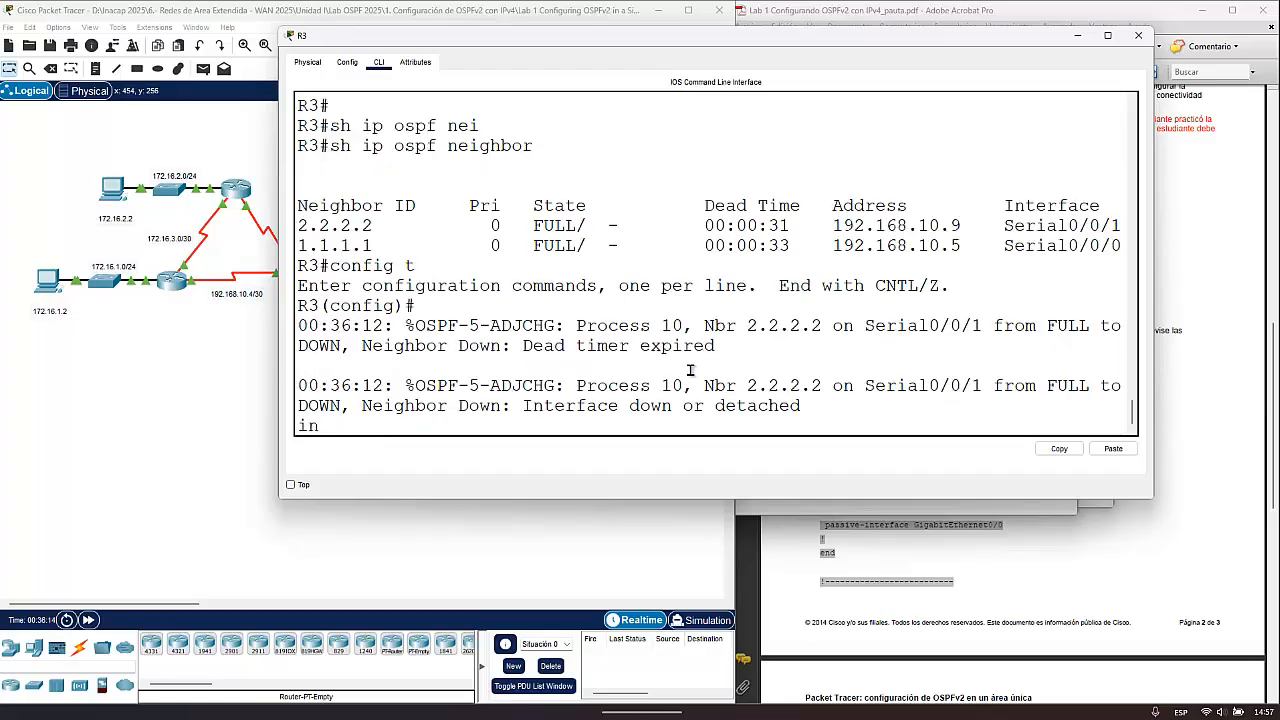
{"action": "type", "text": "t s0/0/0"}
{"action": "key", "text": "Return"}
{"action": "key", "text": "Up"}
{"action": "key", "text": "Return"}
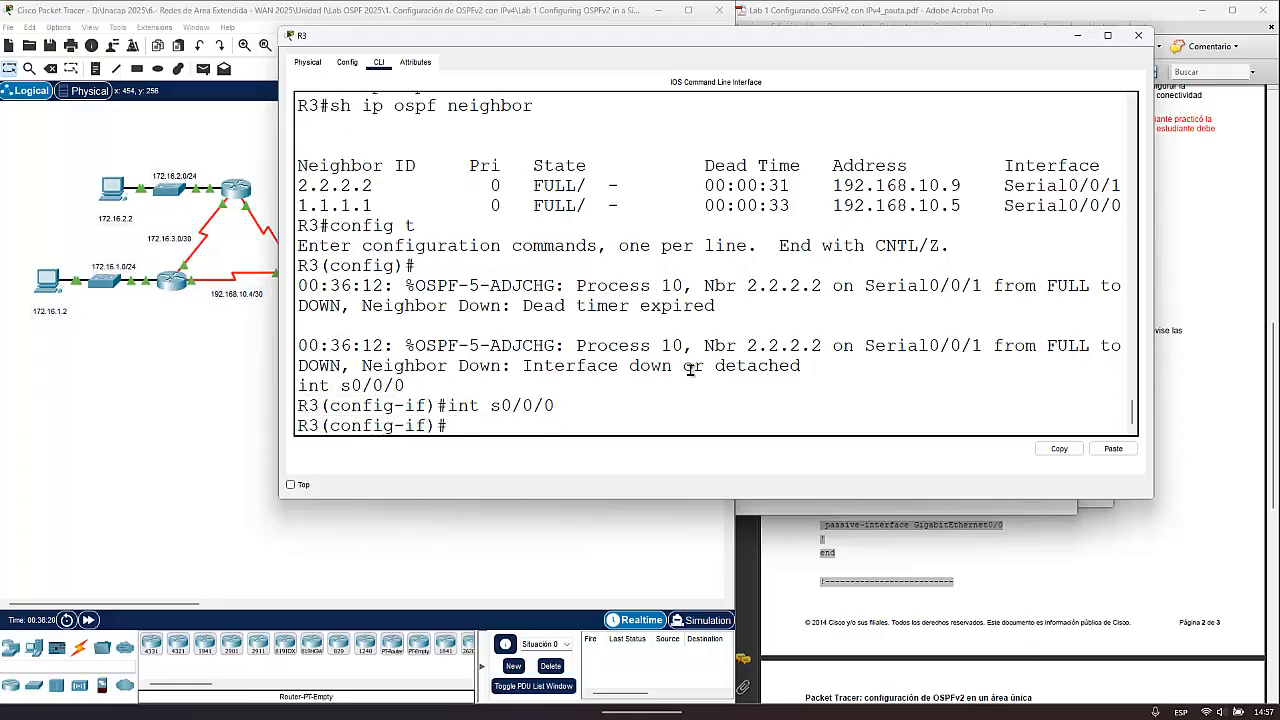
- Set the OSPF hello interval on R3's Serial0/0/0 to 5 seconds with ip ospf hello-interval 5
{"action": "type", "text": "ip ospf he"}
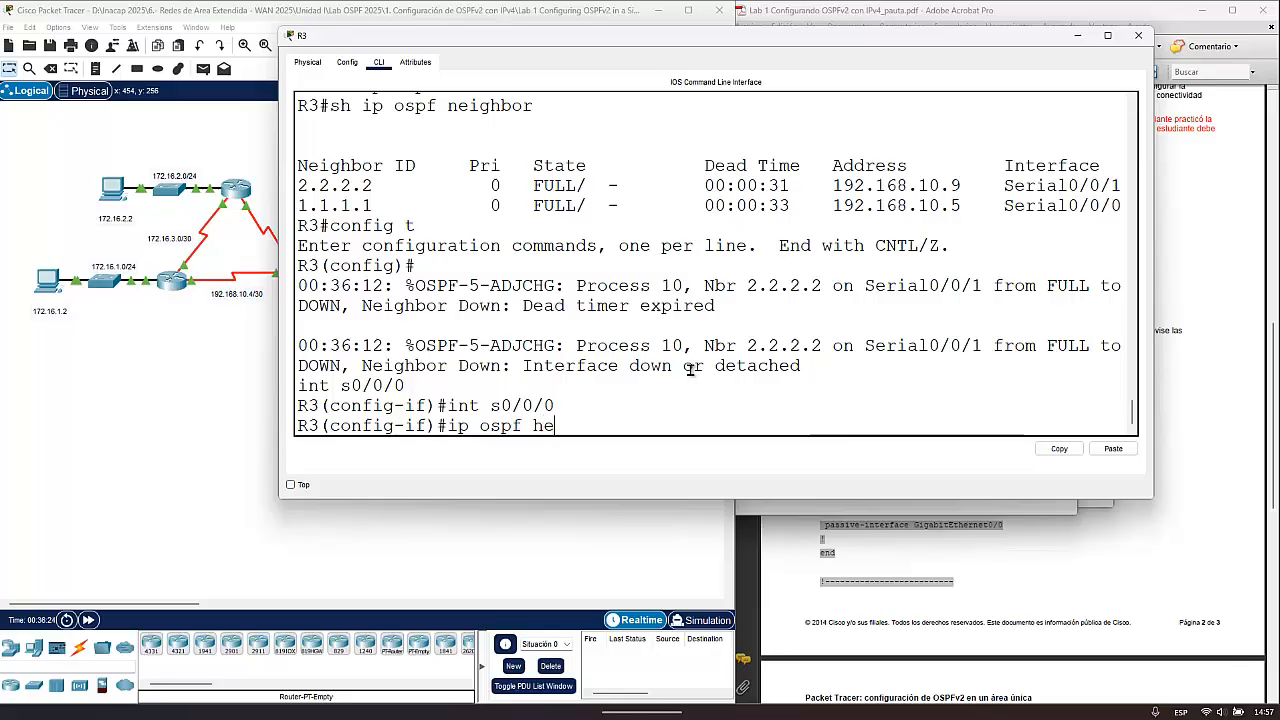
{"action": "key", "text": "Tab"}
{"action": "type", "text": "5"}
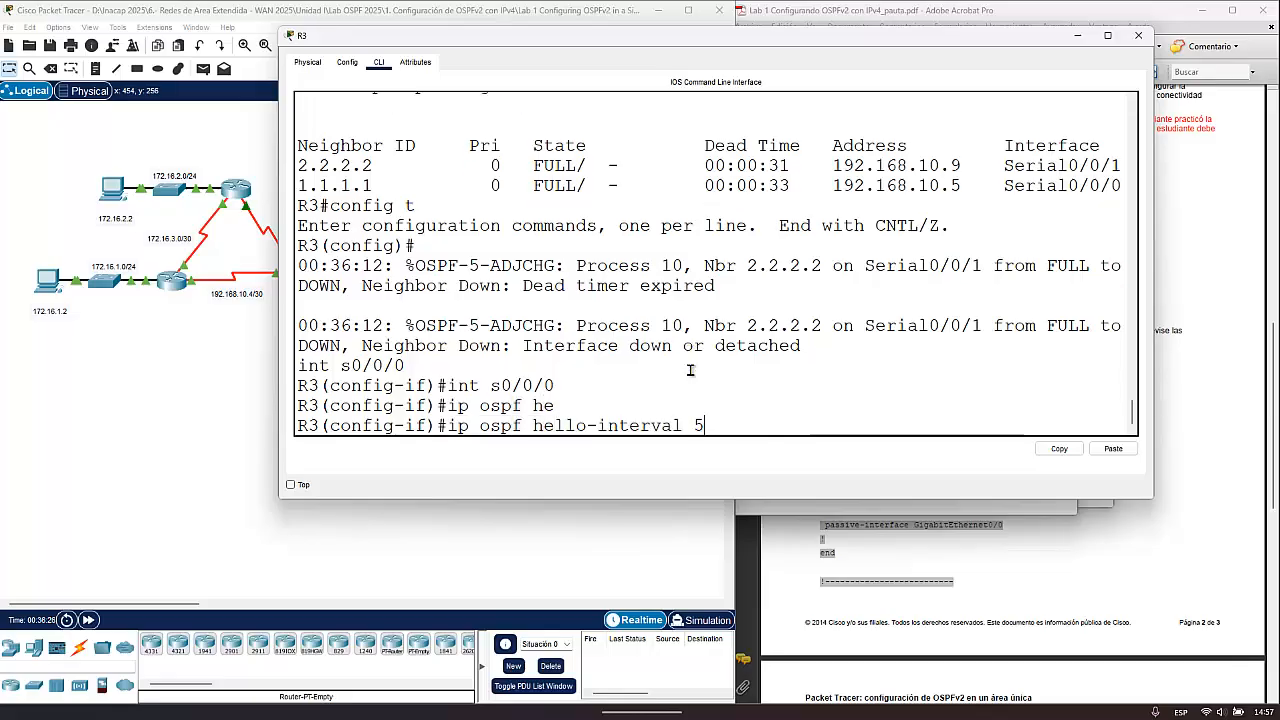
{"action": "key", "text": "Return"}
- Set the OSPF dead interval on R3's Serial0/0/0 to 20 seconds with ip ospf dead-interval 20
{"action": "type", "text": "ip"}
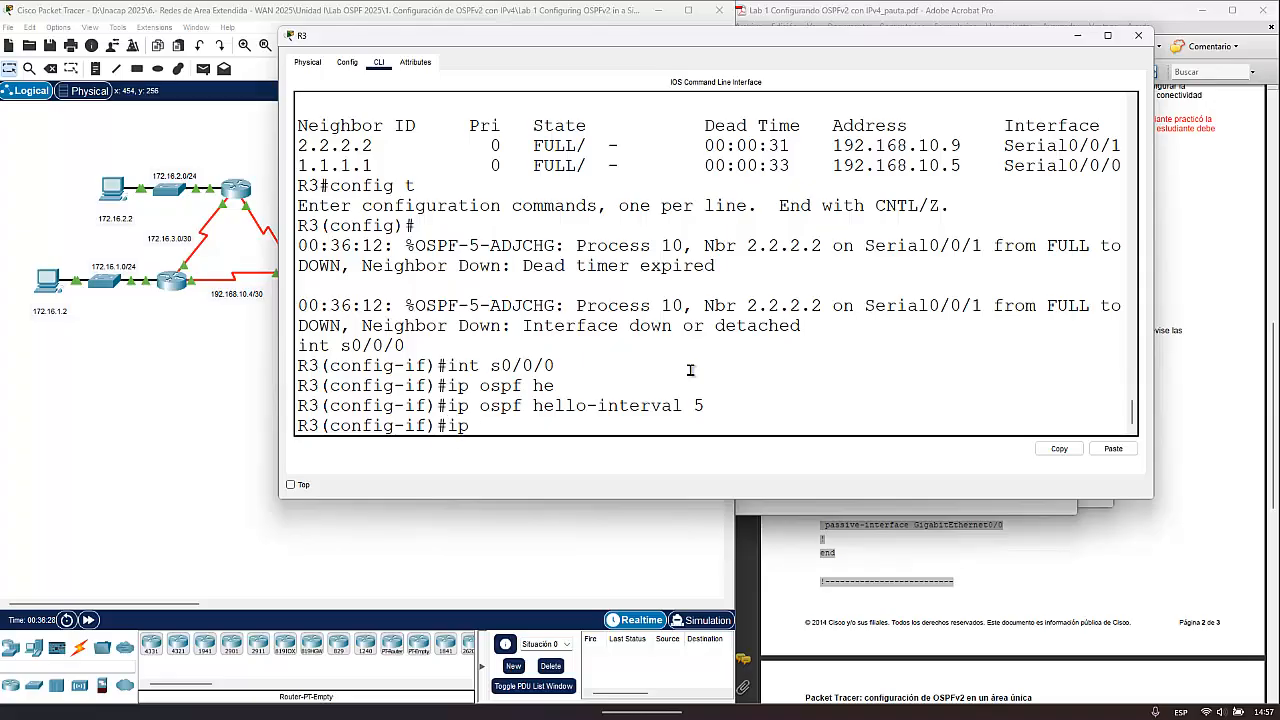
{"action": "type", "text": " ospf de"}
{"action": "key", "text": "Tab"}
{"action": "type", "text": "2"}
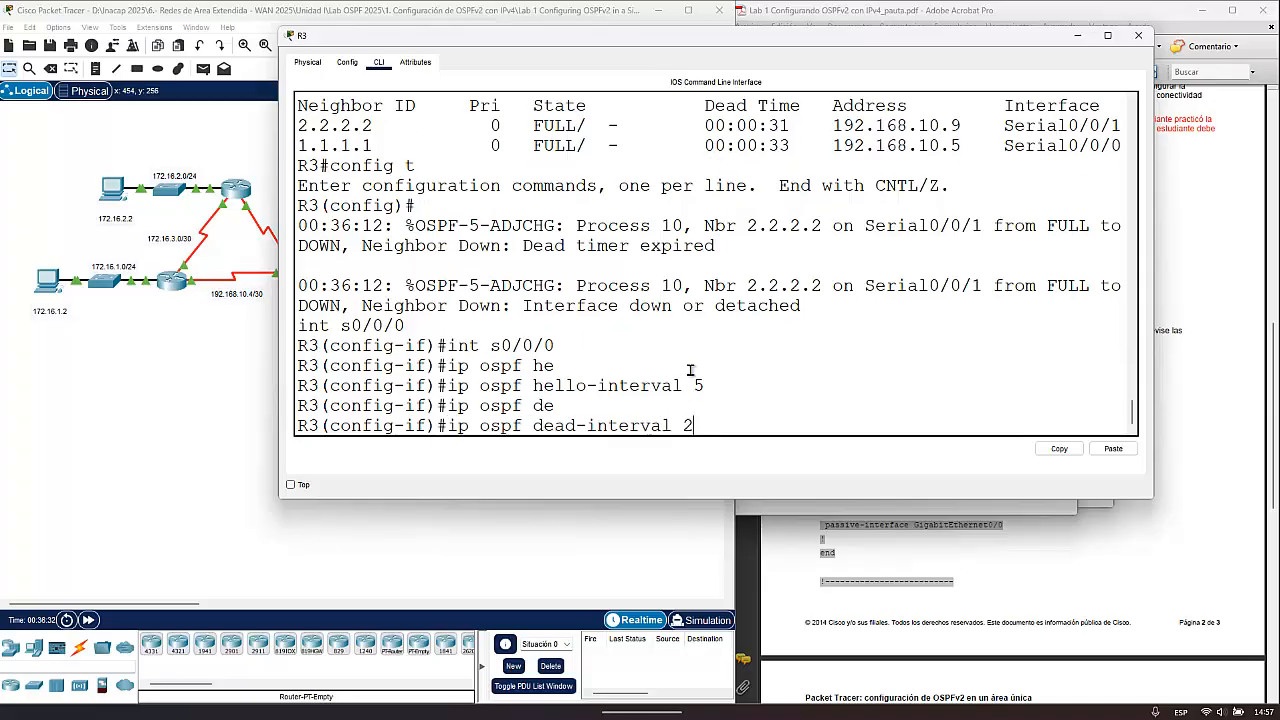
{"action": "type", "text": "0"}
{"action": "key", "text": "Return"}
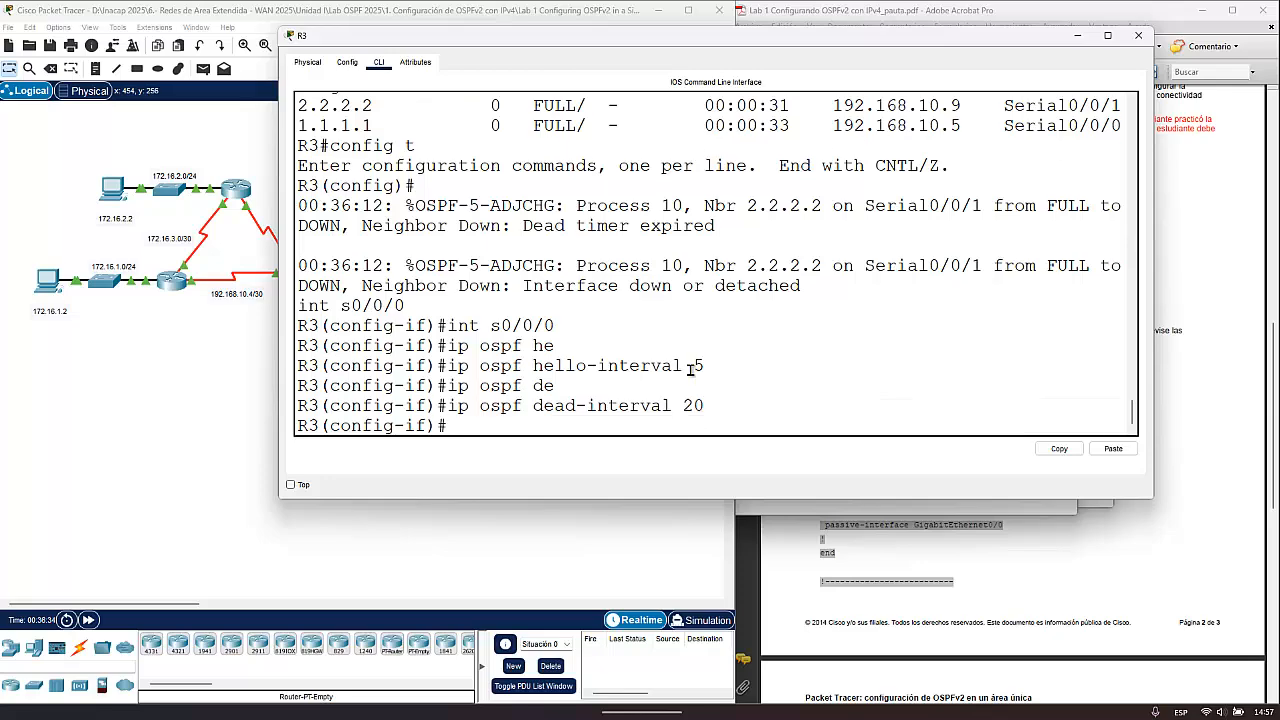
- Leave R3's Serial0/0/0 interface configuration and return to global configuration mode with exit
{"action": "type", "text": "exi"}
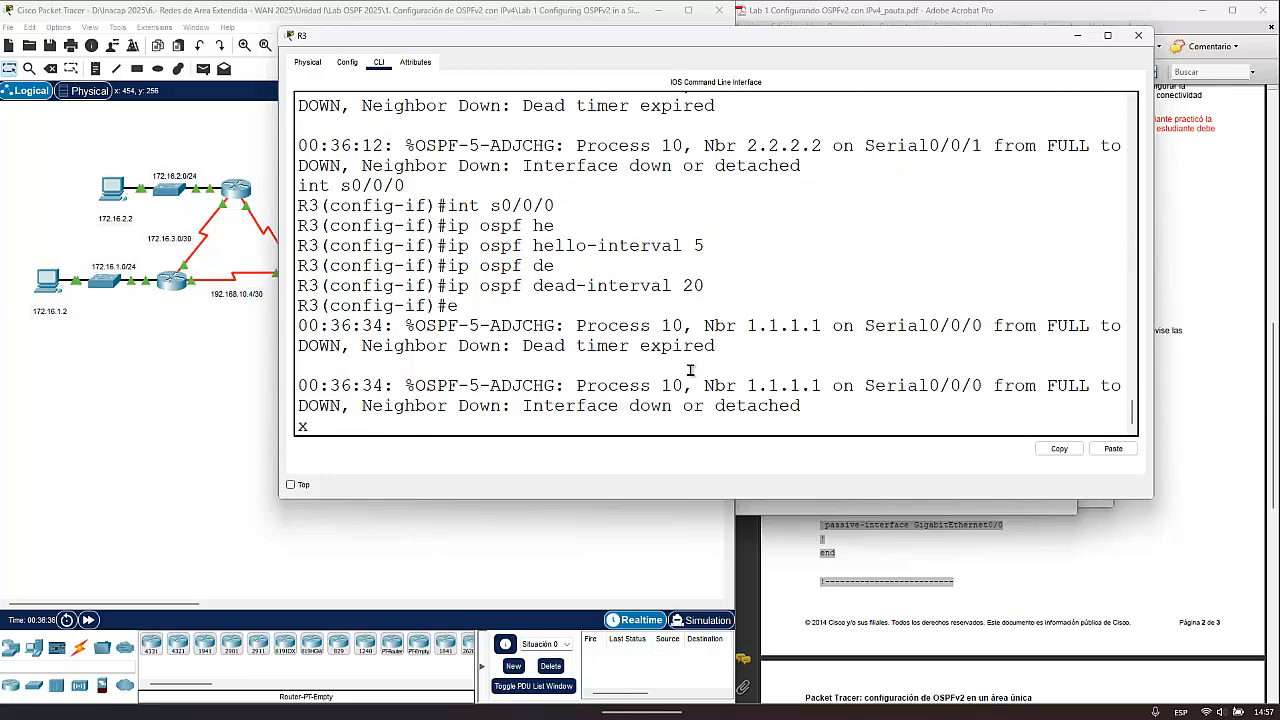
{"action": "key", "text": "BackSpace"}
{"action": "key", "text": "Return"}
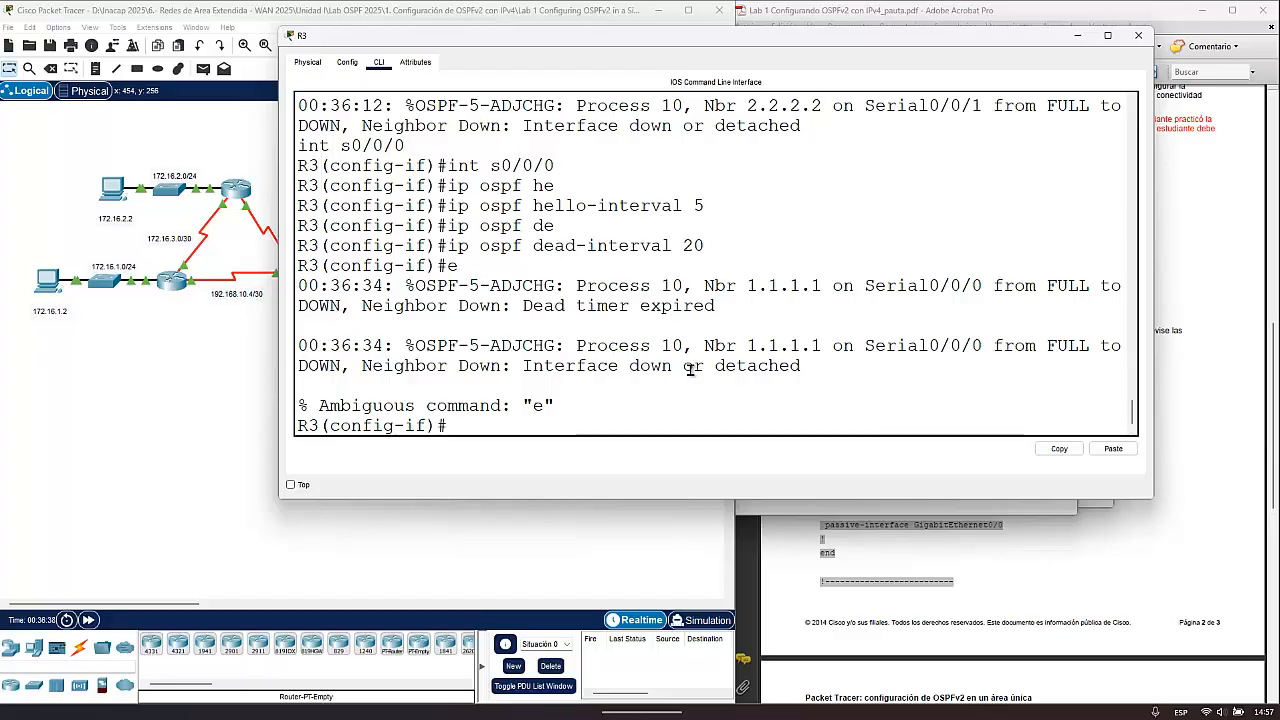
{"action": "type", "text": "exit"}
{"action": "key", "text": "Return"}
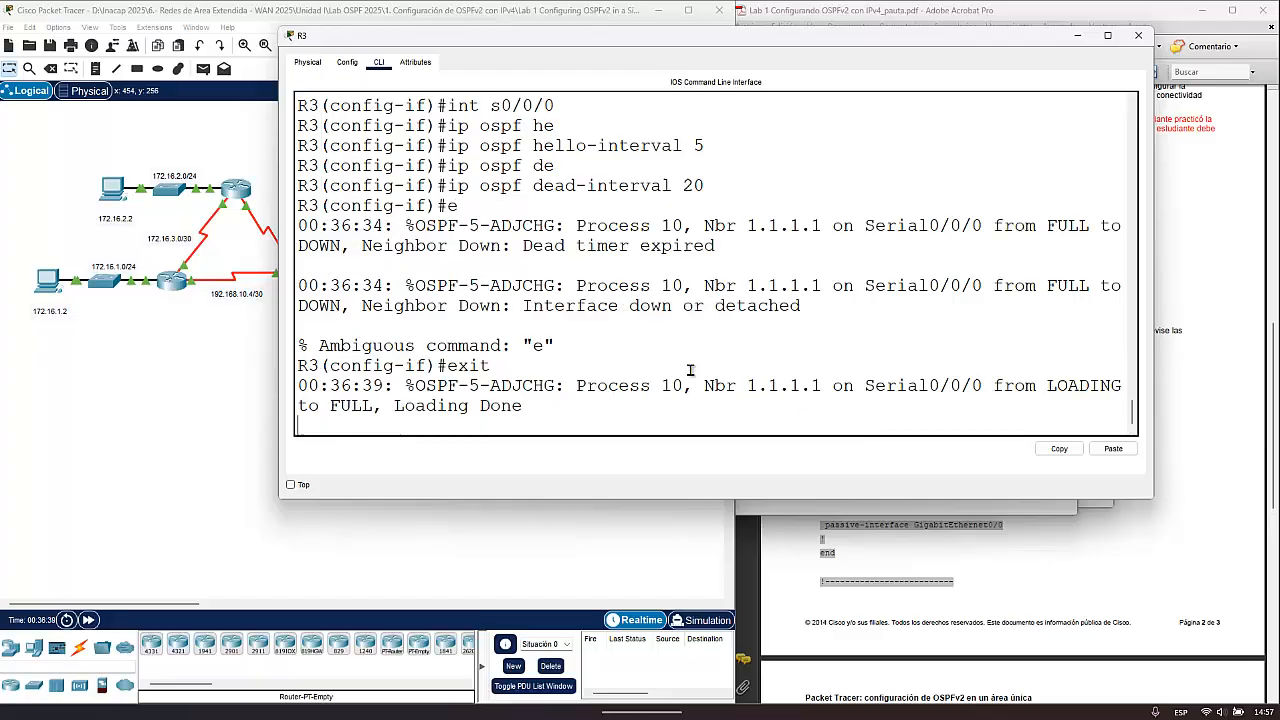
- Enter R3's Serial0/0/1 with int s0/0/1 and set its OSPF hello interval to 5 seconds with ip ospf hello-interval 5
{"action": "key", "text": "Up"}
{"action": "key", "text": "Up"}
{"action": "key", "text": "Up"}
{"action": "key", "text": "Up"}
{"action": "key", "text": "Up"}
{"action": "key", "text": "Up"}
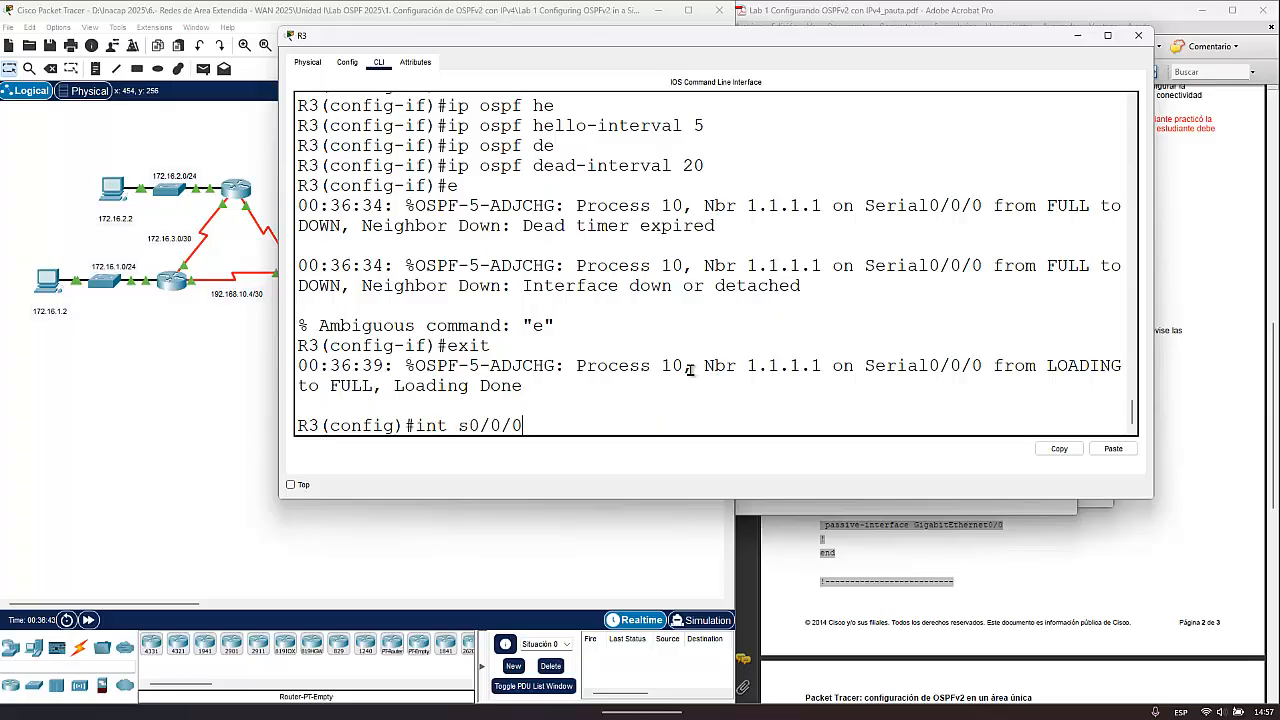
{"action": "key", "text": "BackSpace"}
{"action": "type", "text": "1"}
{"action": "key", "text": "Return"}
{"action": "type", "text": "exit"}
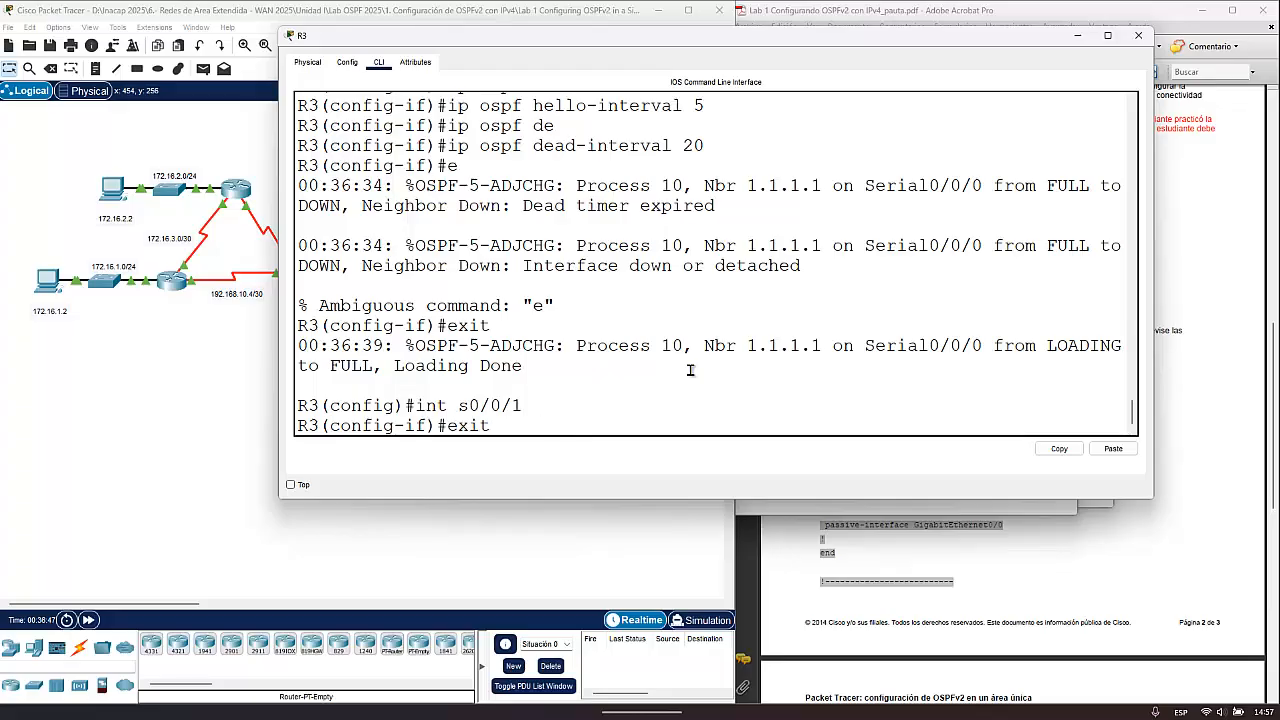
{"action": "key", "text": "Up"}
{"action": "key", "text": "Up"}
{"action": "key", "text": "Up"}
{"action": "key", "text": "Up"}
{"action": "key", "text": "Up"}
{"action": "key", "text": "Up"}
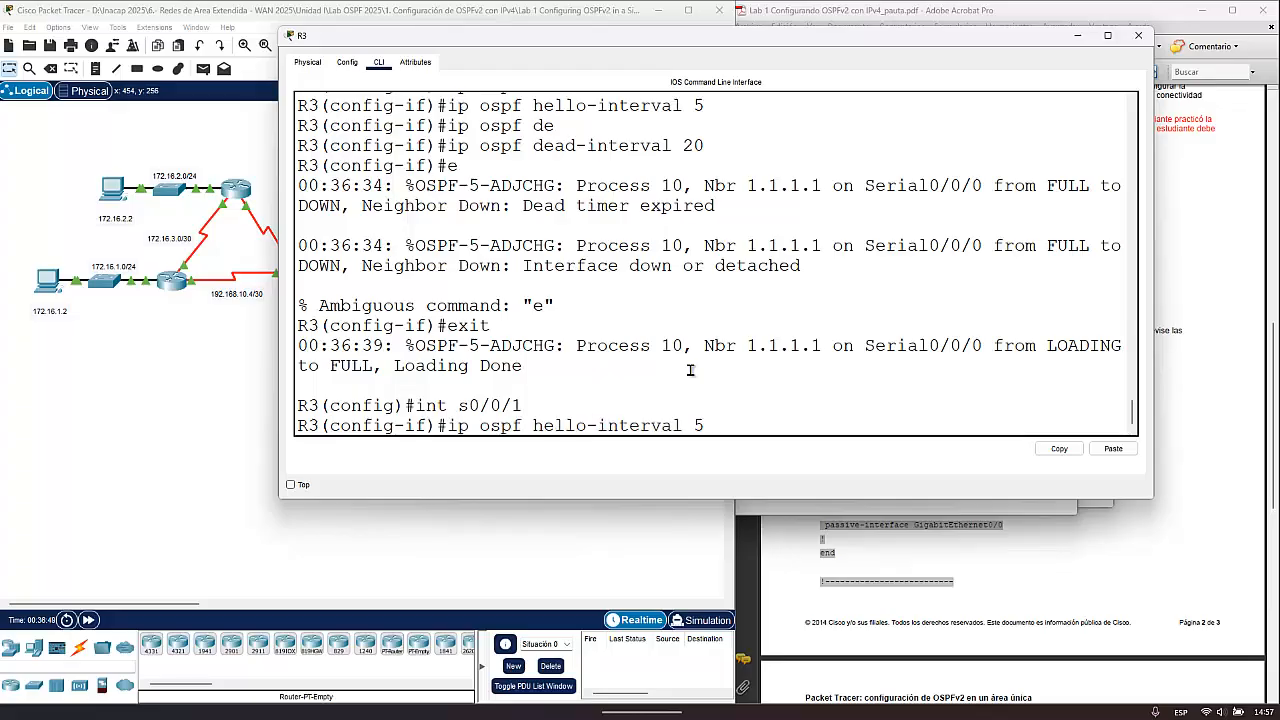
{"action": "key", "text": "Return"}
- Set the OSPF dead interval on R3's Serial0/0/1 to 20 seconds with ip ospf dead-interval 20, then exit the interface
{"action": "key", "text": "Up"}
{"action": "key", "text": "Up"}
{"action": "key", "text": "Up"}
{"action": "key", "text": "Up"}
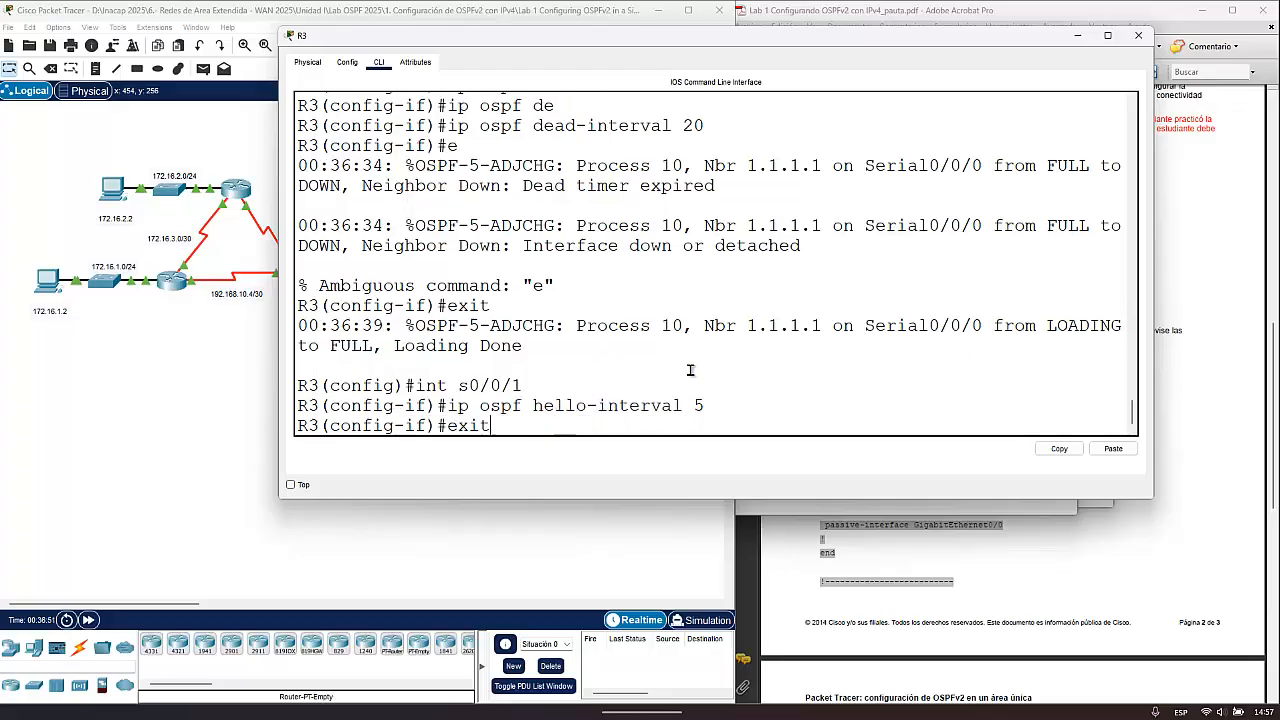
{"action": "key", "text": "Up"}
{"action": "key", "text": "Up"}
{"action": "key", "text": "Down"}
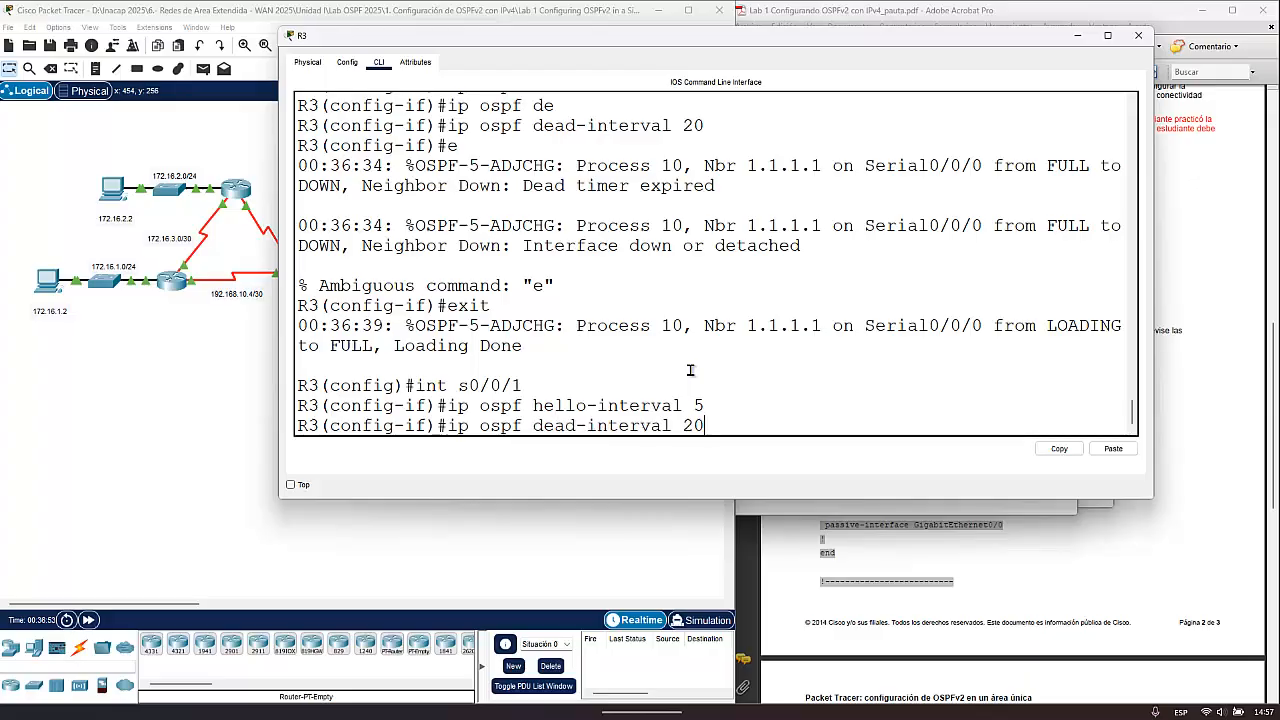
{"action": "key", "text": "Return"}
{"action": "type", "text": "exit"}
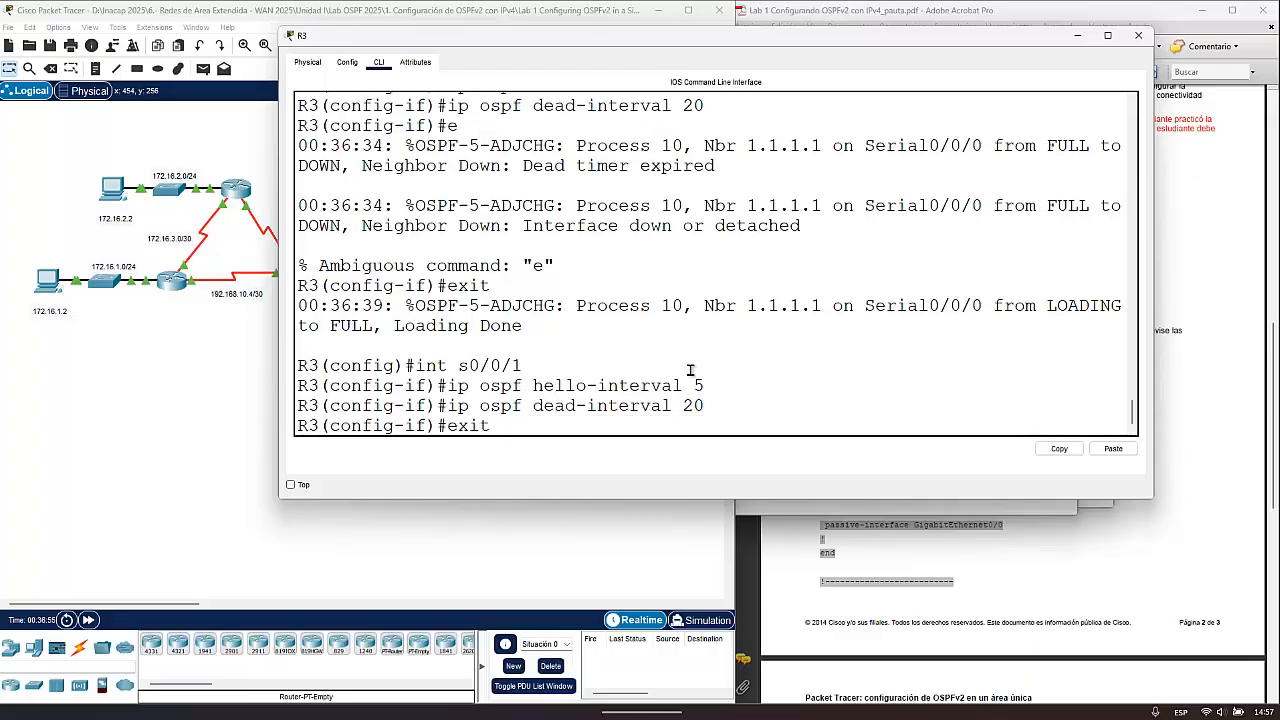
{"action": "key", "text": "Return"}
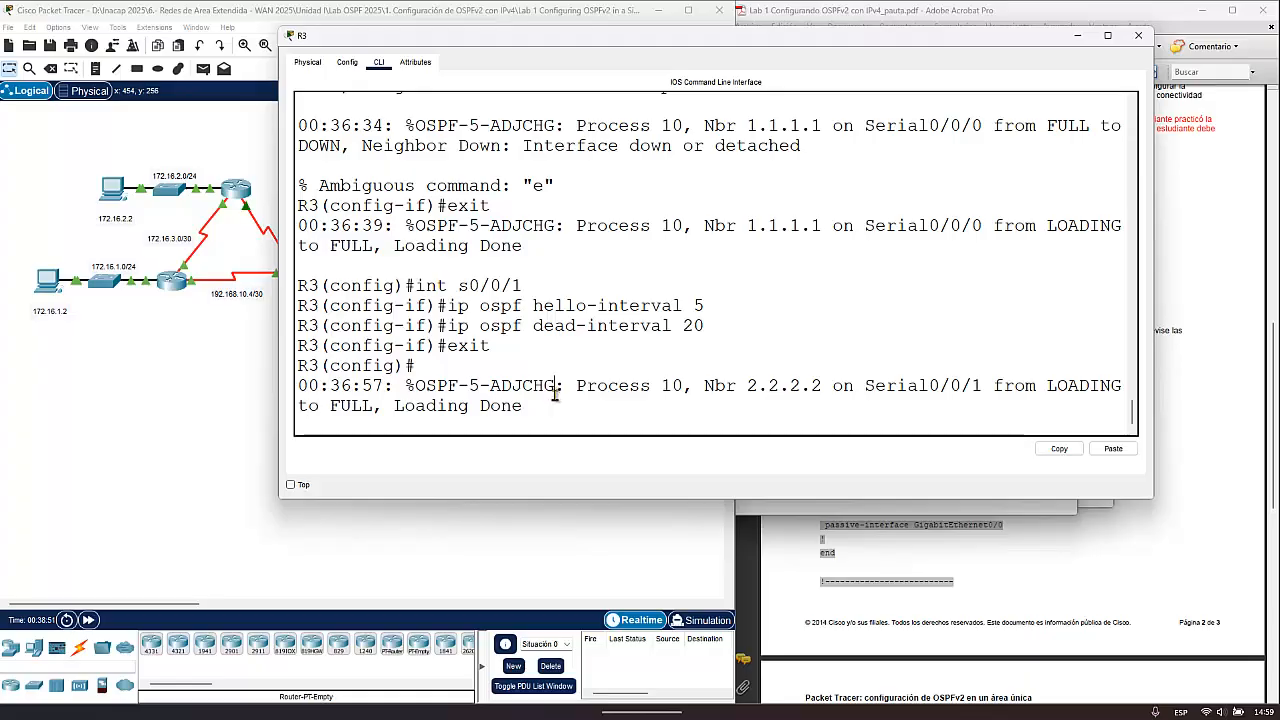
- Leave global configuration mode on R3 and return to privileged EXEC mode with exit
{"action": "key", "text": "Return"}
{"action": "key", "text": "Return"}
{"action": "key", "text": "Return"}
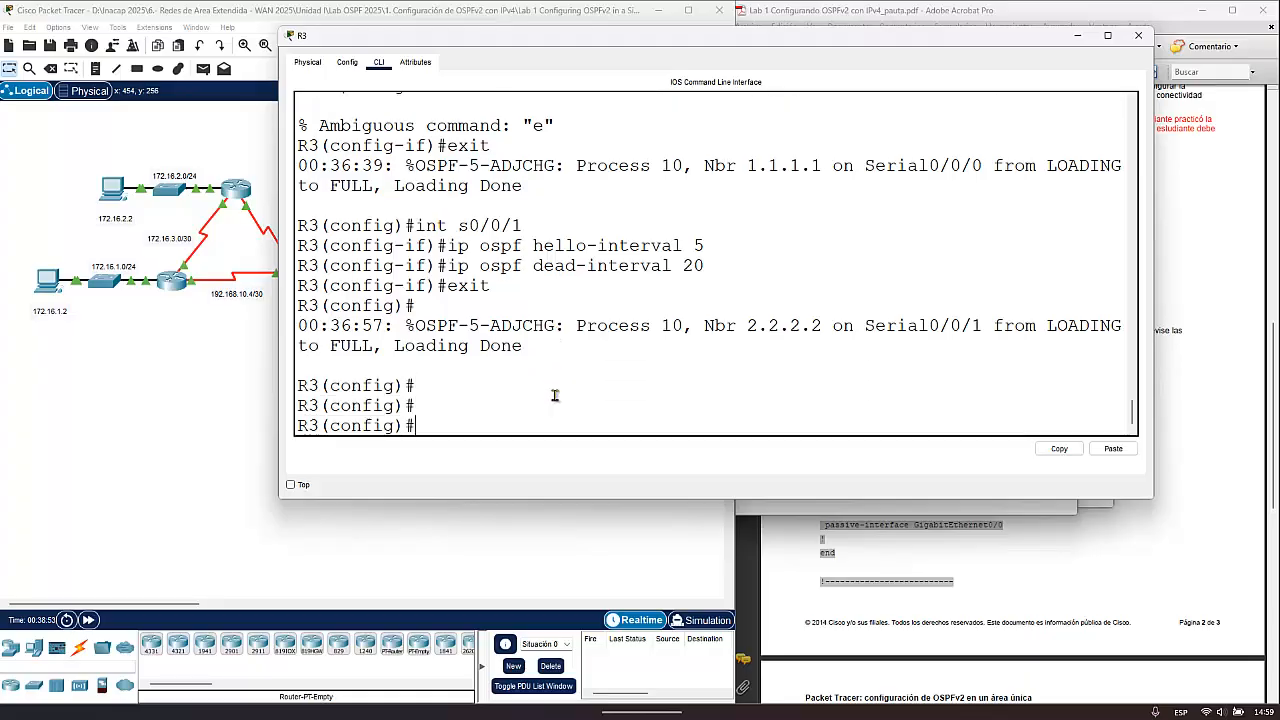
{"action": "type", "text": "exit"}
{"action": "key", "text": "Return"}
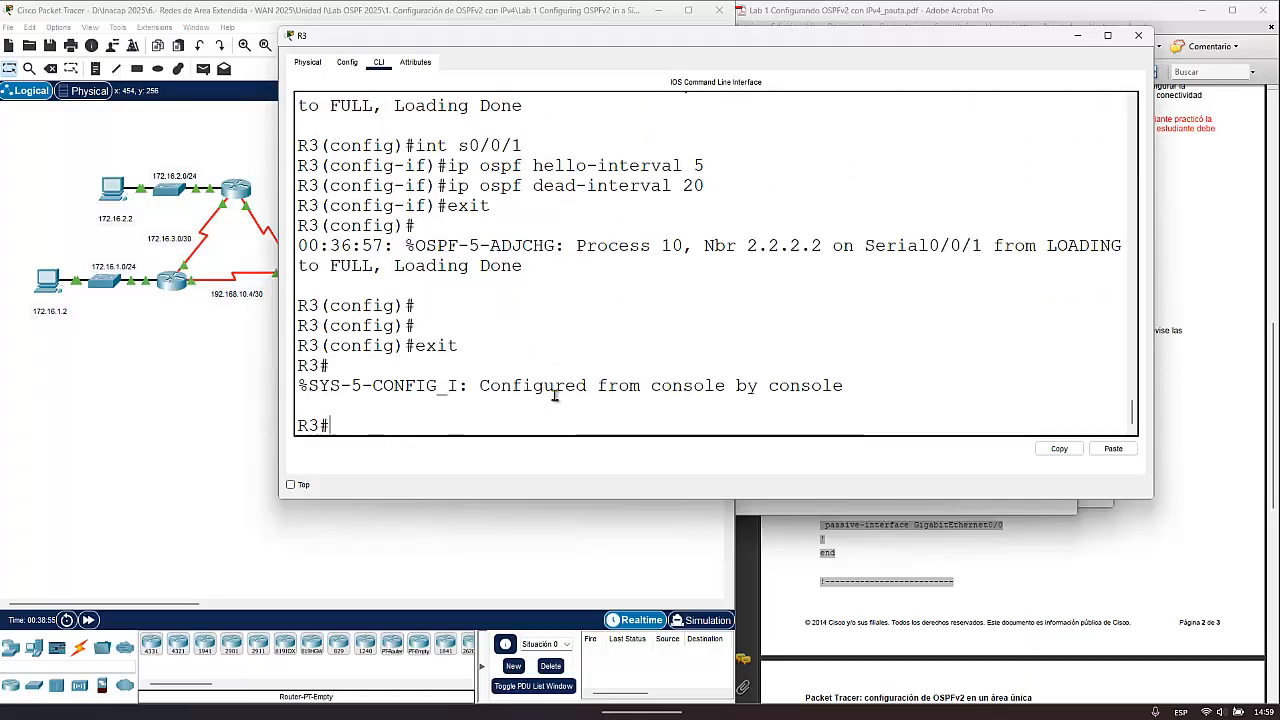
- Display the IP details of R3's Serial0/0/0 with sh ip int s0/0/0
{"action": "key", "text": "Return"}
{"action": "type", "text": "sh ip"}
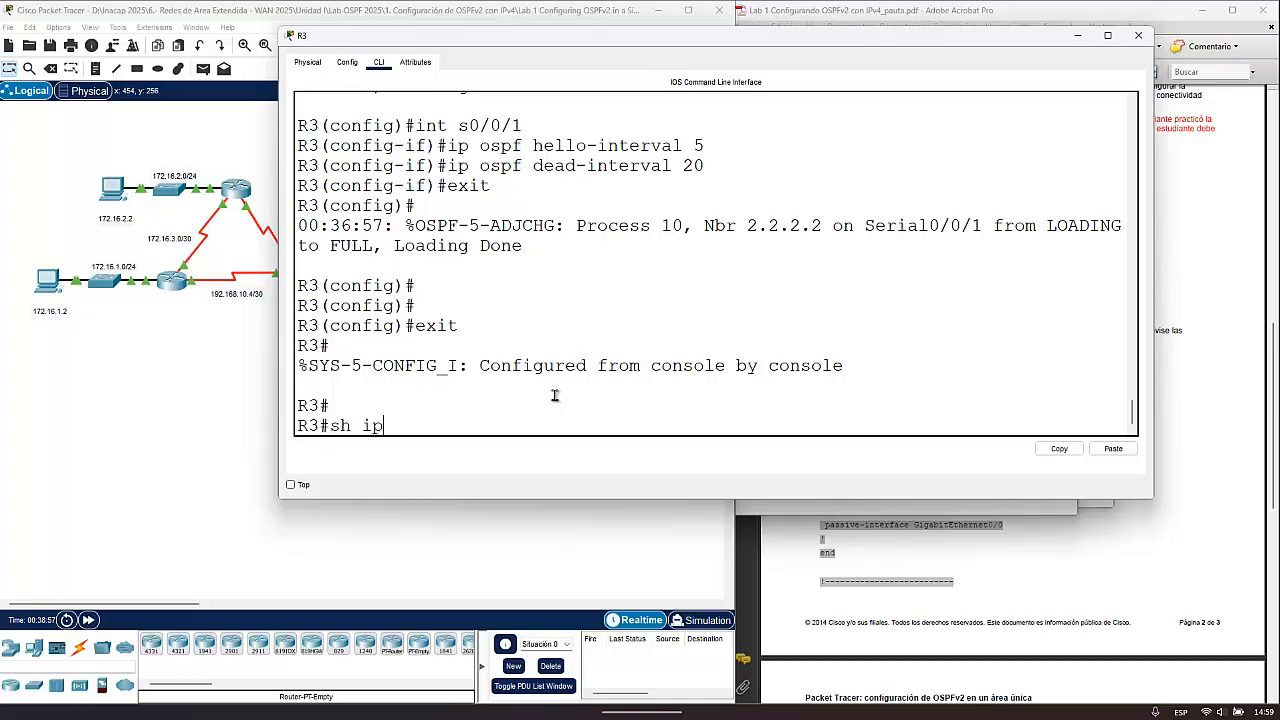
{"action": "type", "text": " int s0/0/0"}
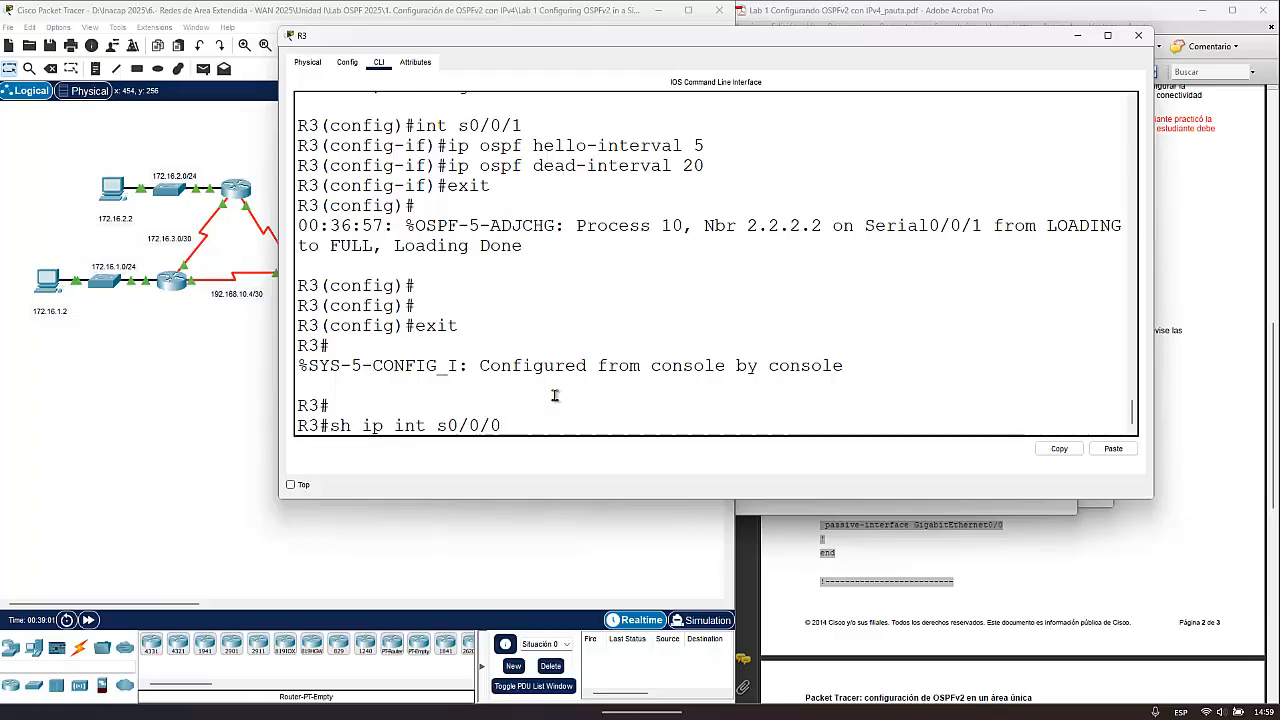
{"action": "key", "text": "Return"}
- Examine the interface status, line protocol and IP address lines in the Serial0/0/0 output, and page through to its end
{"action": "scroll", "coordinate": [756, 372], "scroll_direction": "up", "scroll_amount": 4}
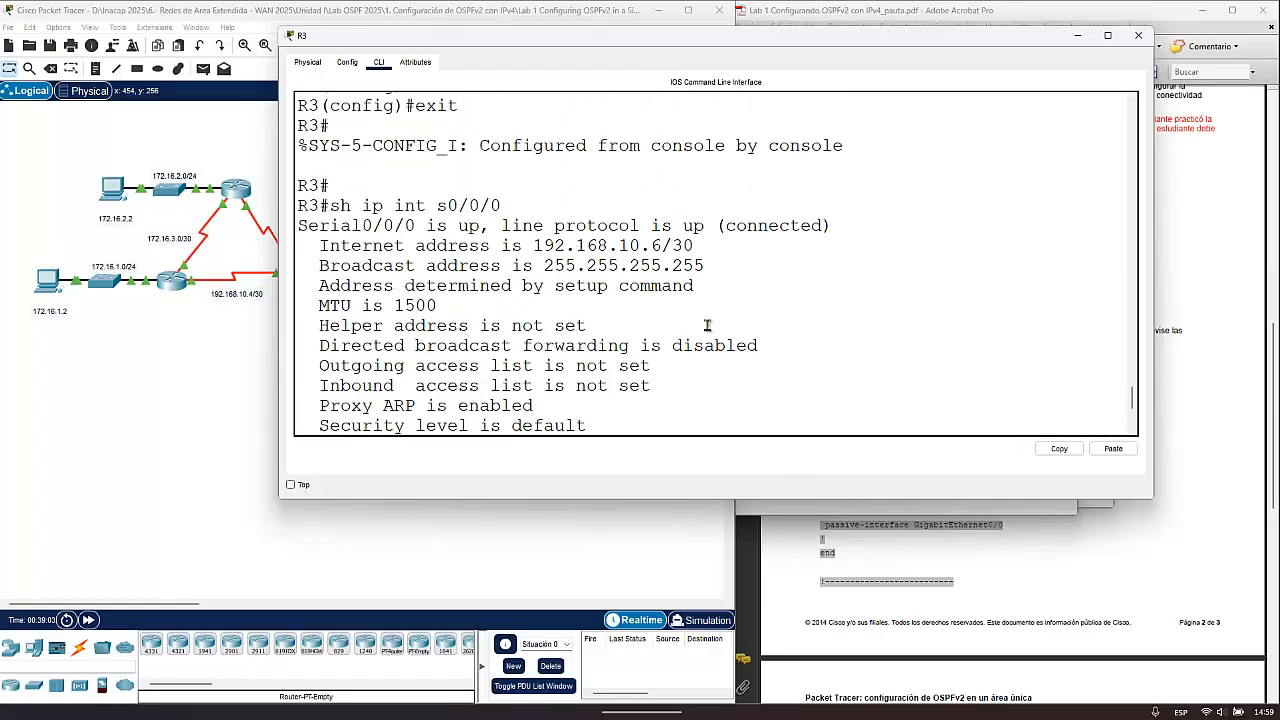
{"action": "scroll", "coordinate": [671, 362], "scroll_direction": "up", "scroll_amount": 1}
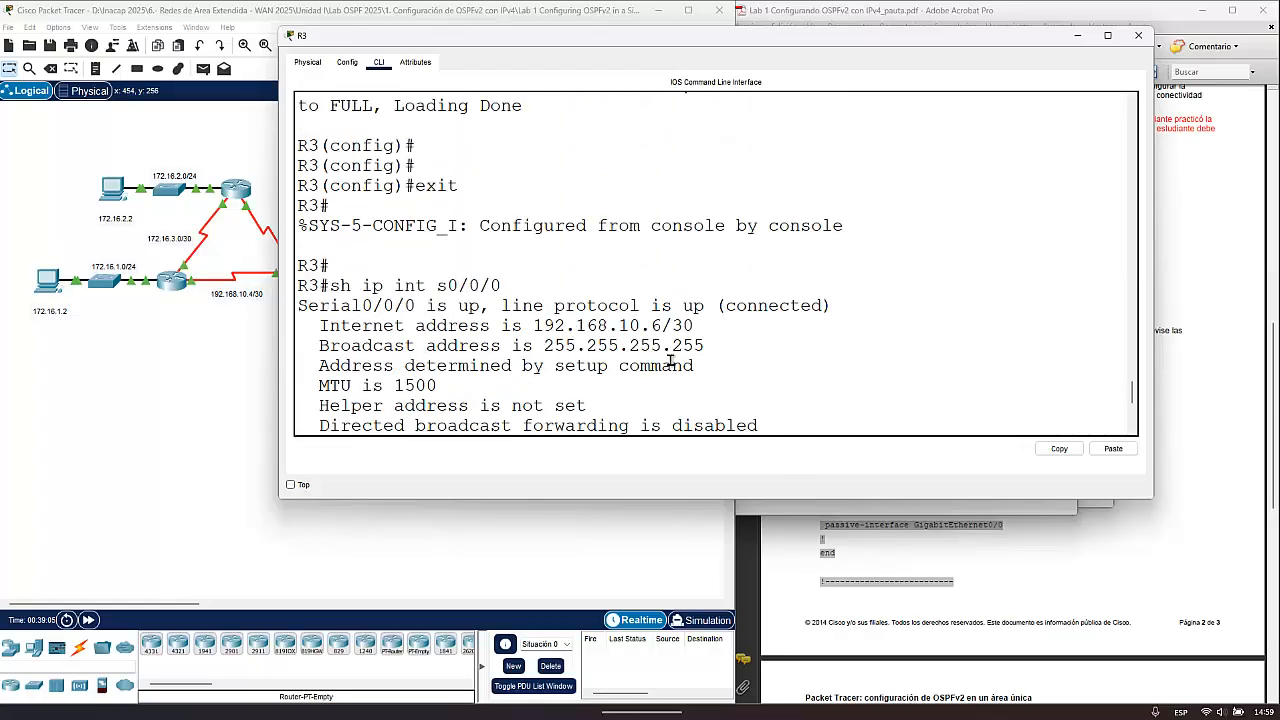
{"action": "scroll", "coordinate": [592, 388], "scroll_direction": "down", "scroll_amount": 1}
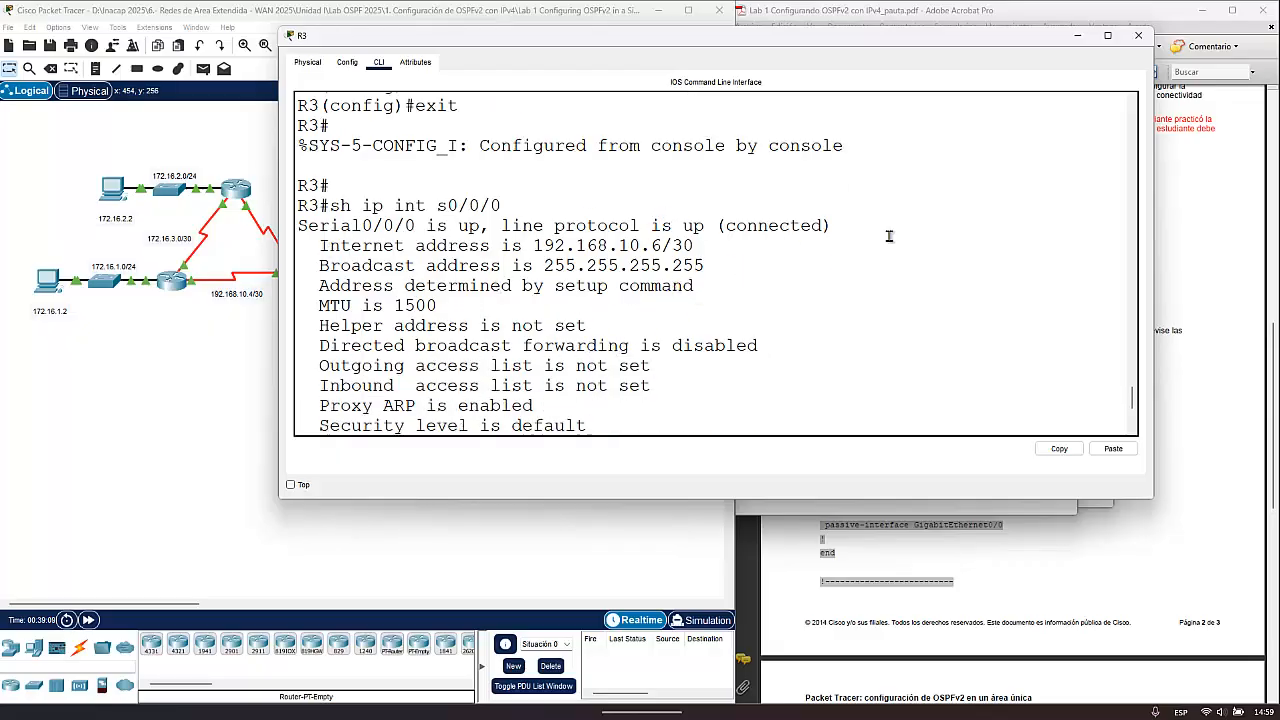
{"action": "left_click_drag", "start_coordinate": [866, 228], "coordinate": [320, 230]}
{"action": "left_click", "coordinate": [707, 248]}
{"action": "scroll", "coordinate": [593, 331], "scroll_direction": "down", "scroll_amount": 5}
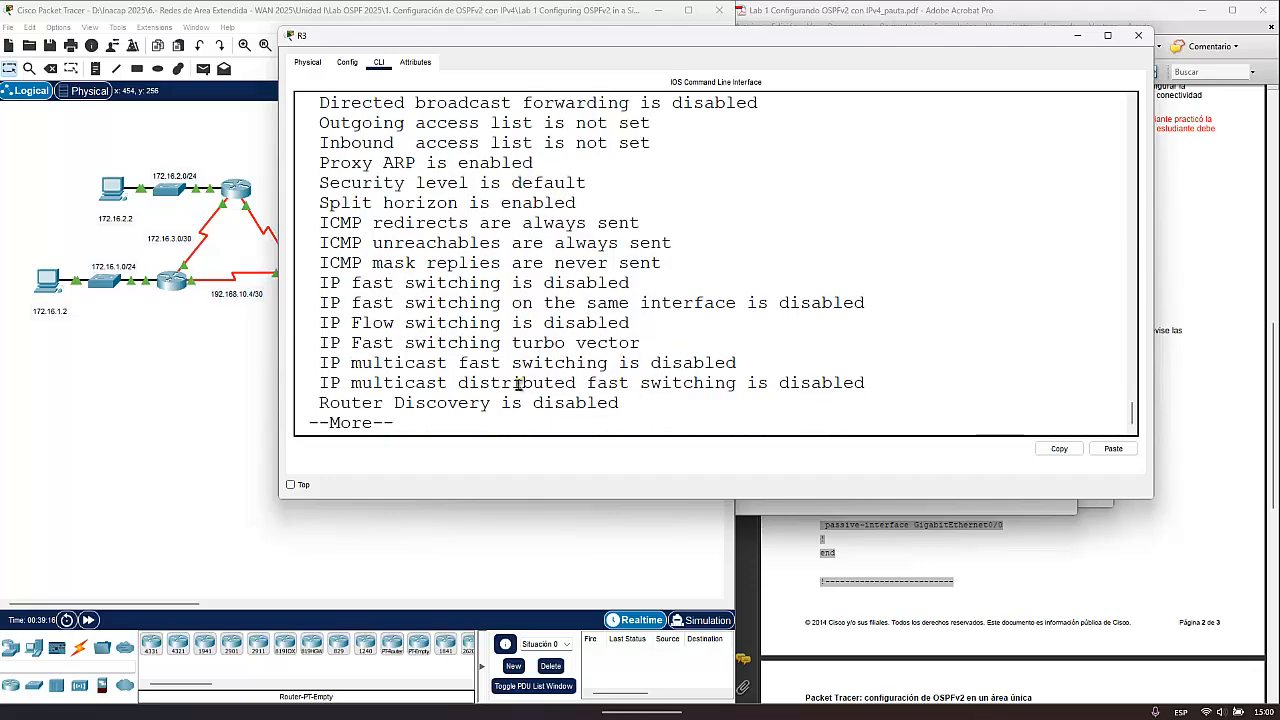
{"action": "key", "text": "space"}
{"action": "scroll", "coordinate": [585, 343], "scroll_direction": "up", "scroll_amount": 1}
{"action": "scroll", "coordinate": [585, 343], "scroll_direction": "up", "scroll_amount": 6}
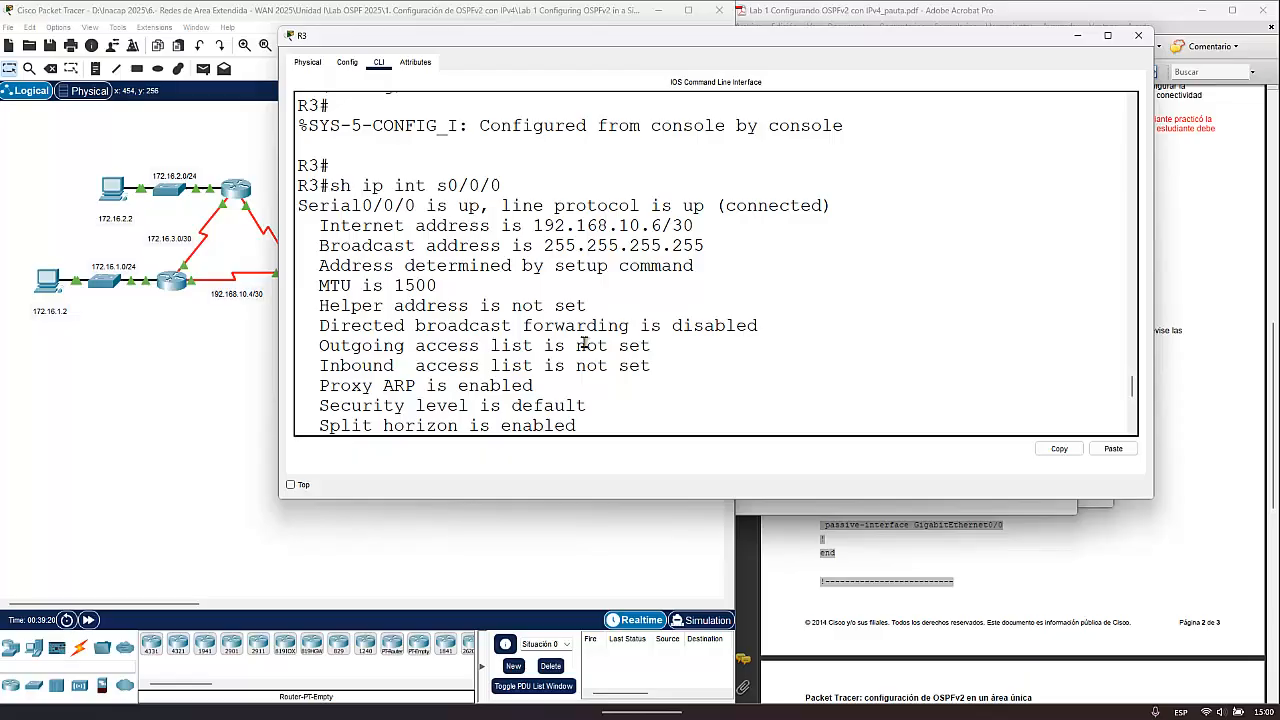
{"action": "scroll", "coordinate": [585, 343], "scroll_direction": "up", "scroll_amount": 2}
{"action": "left_click_drag", "start_coordinate": [297, 286], "coordinate": [708, 292]}
{"action": "left_click", "coordinate": [509, 287]}
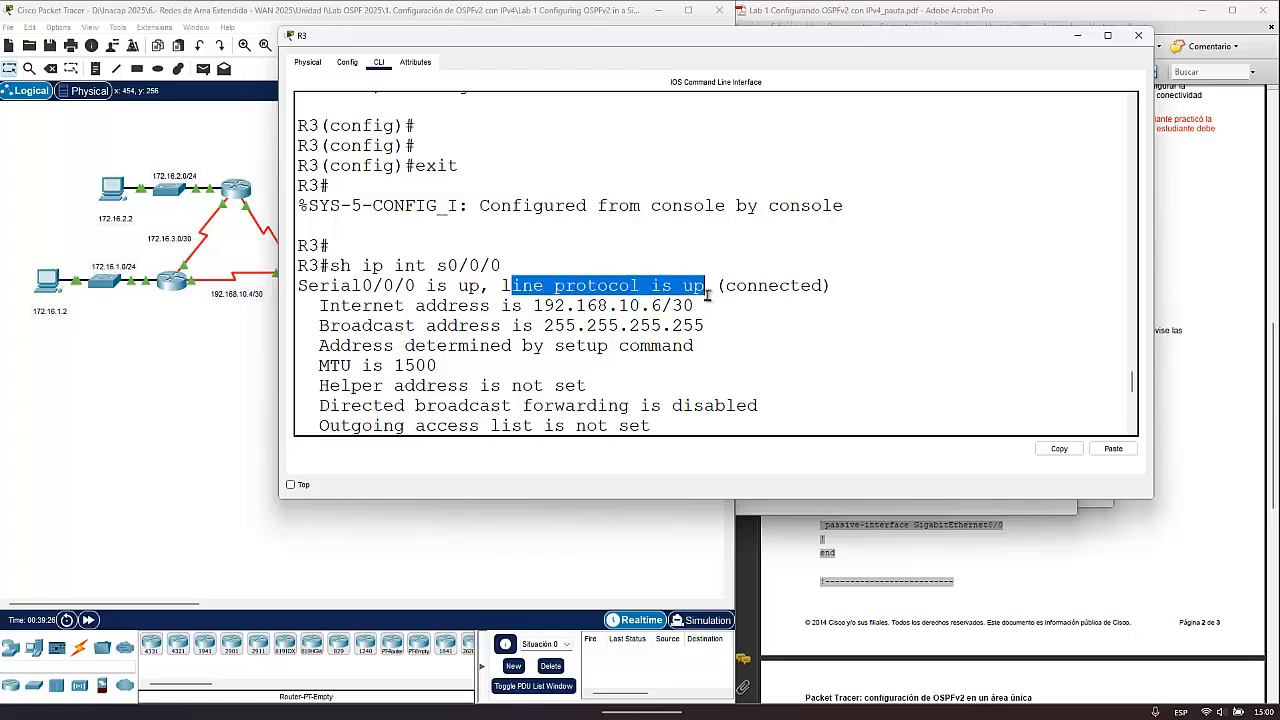
{"action": "left_click_drag", "start_coordinate": [823, 287], "coordinate": [683, 288]}
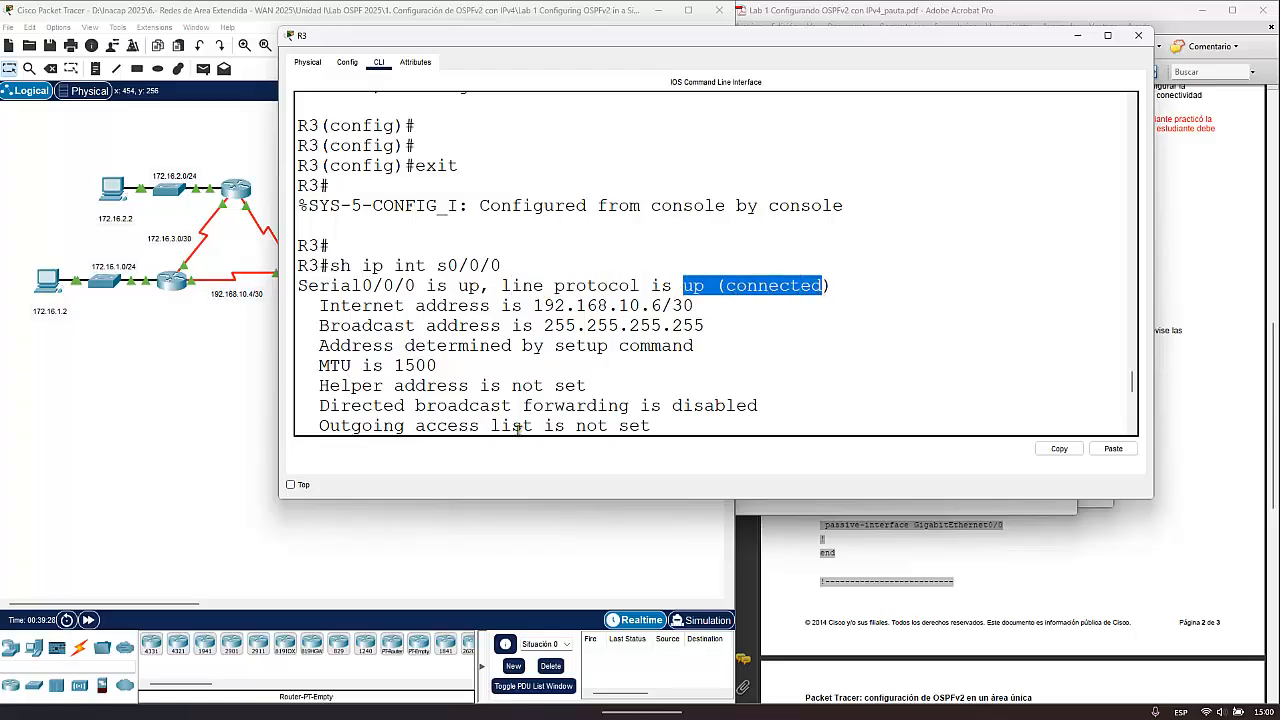
{"action": "left_click", "coordinate": [518, 427]}
- Display R3's Serial0/0/0 interface statistics with sh int s0/0/0 and check the bandwidth (BW) value
{"action": "type", "text": "s"}
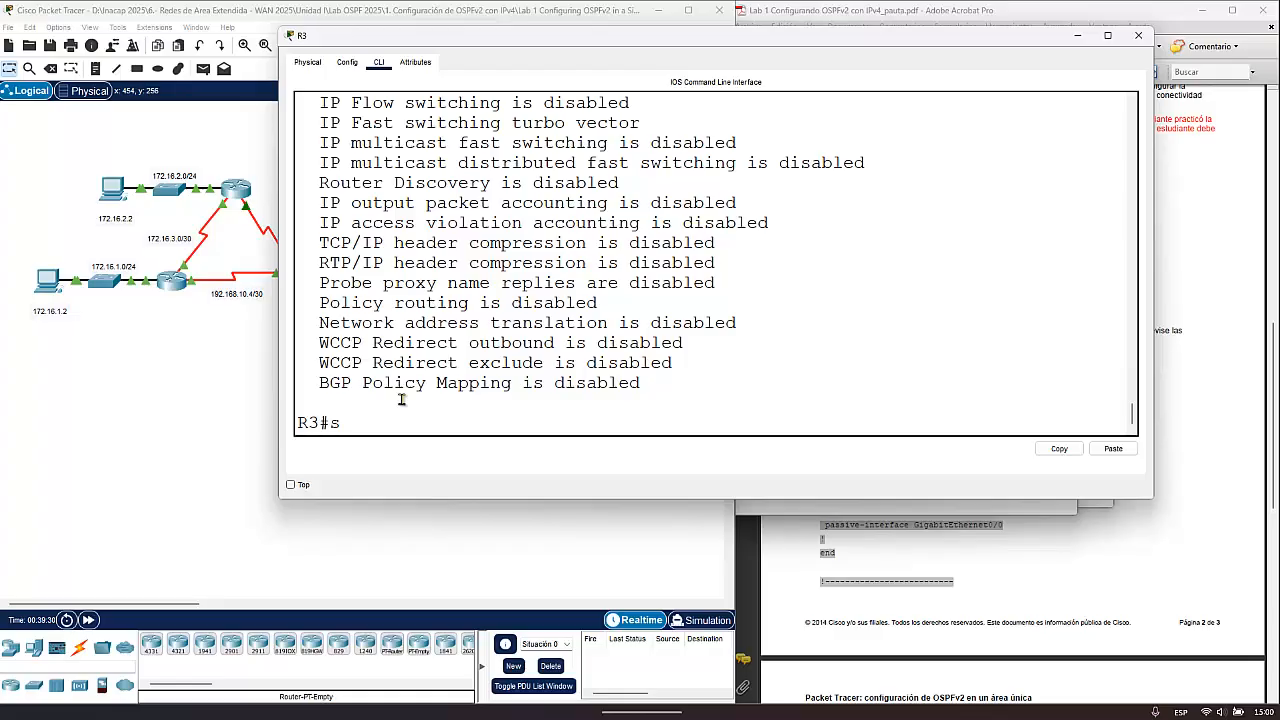
{"action": "type", "text": "h int s0/0/0"}
{"action": "key", "text": "Return"}
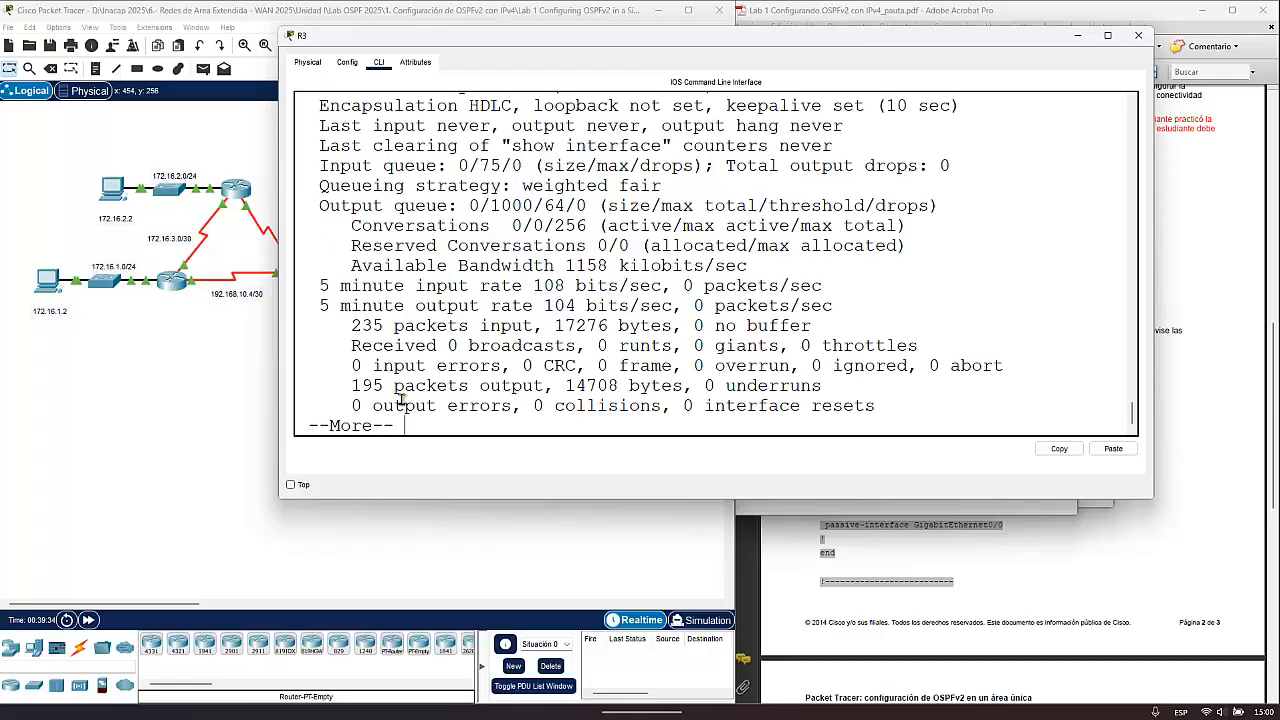
{"action": "scroll", "coordinate": [718, 137], "scroll_direction": "up", "scroll_amount": 4}
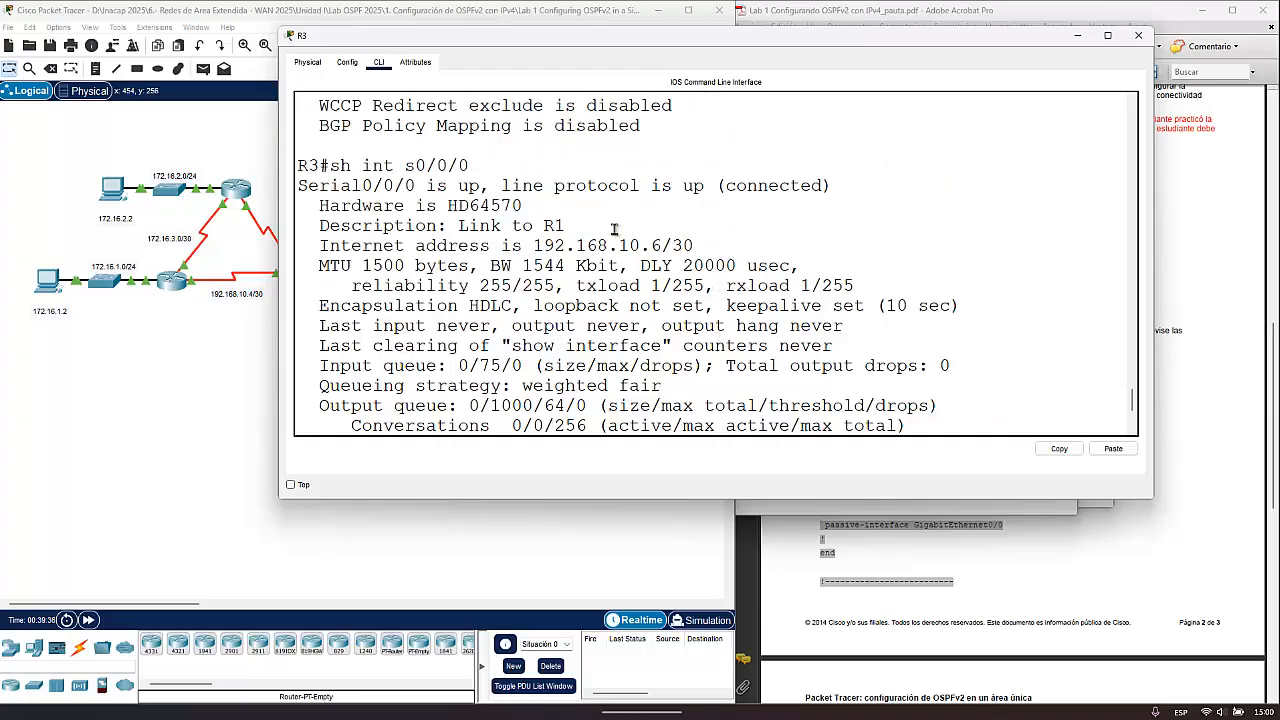
{"action": "left_click_drag", "start_coordinate": [490, 265], "coordinate": [570, 265]}
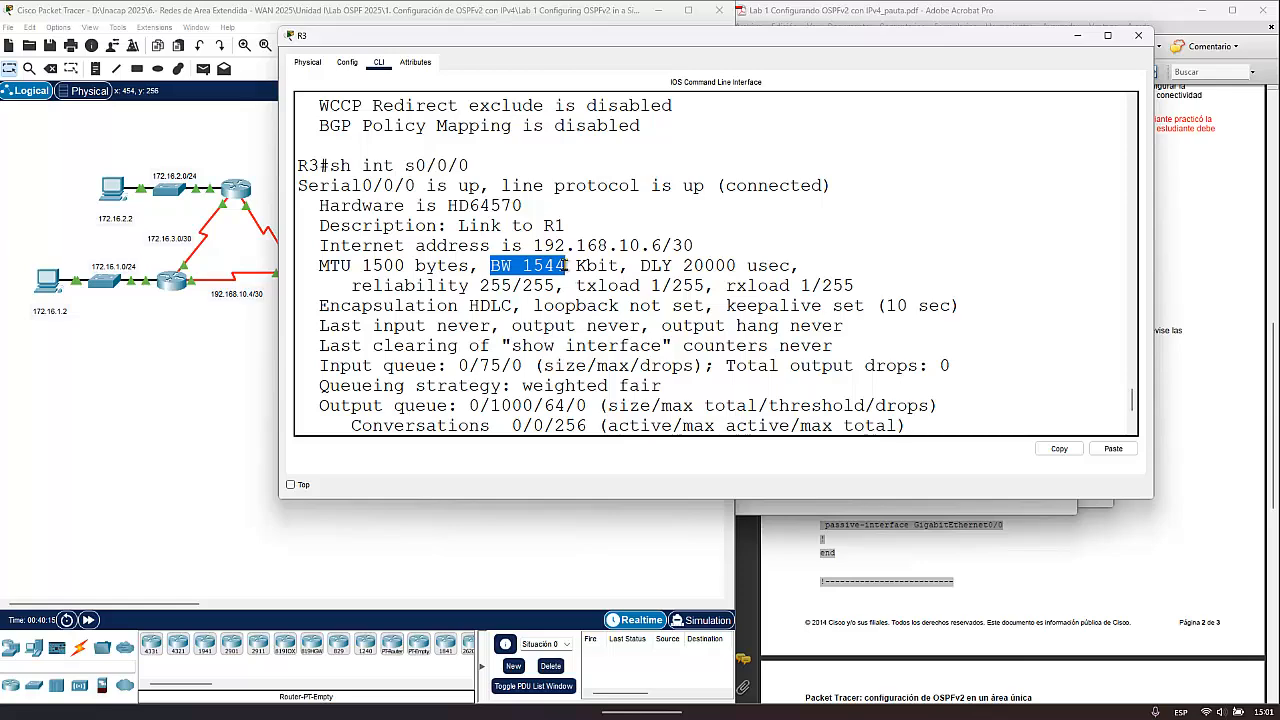
{"action": "scroll", "coordinate": [567, 265], "scroll_direction": "down", "scroll_amount": 5}
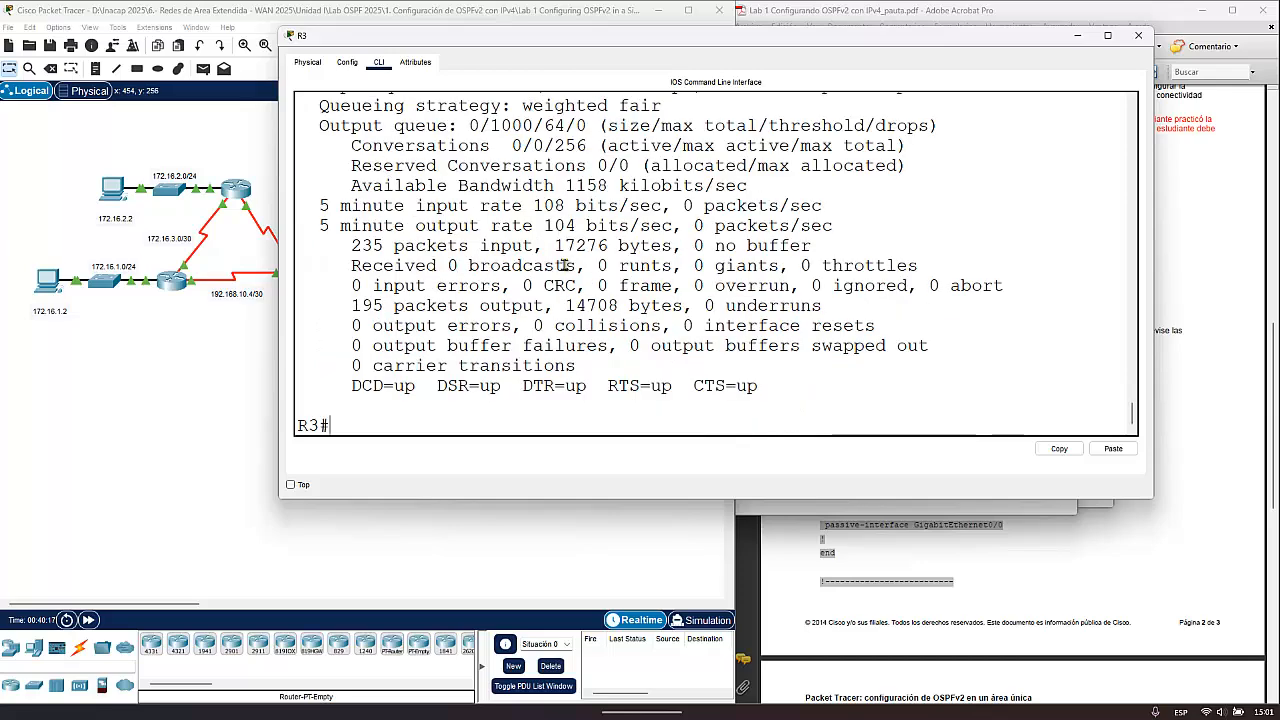
- Enter configuration of R3's Serial0/0/0 with config t and int s0/0/0, and set its bandwidth to 1024 Kbit with bandwidth 1024
{"action": "key", "text": "Up"}
{"action": "key", "text": "Up"}
{"action": "key", "text": "Return"}
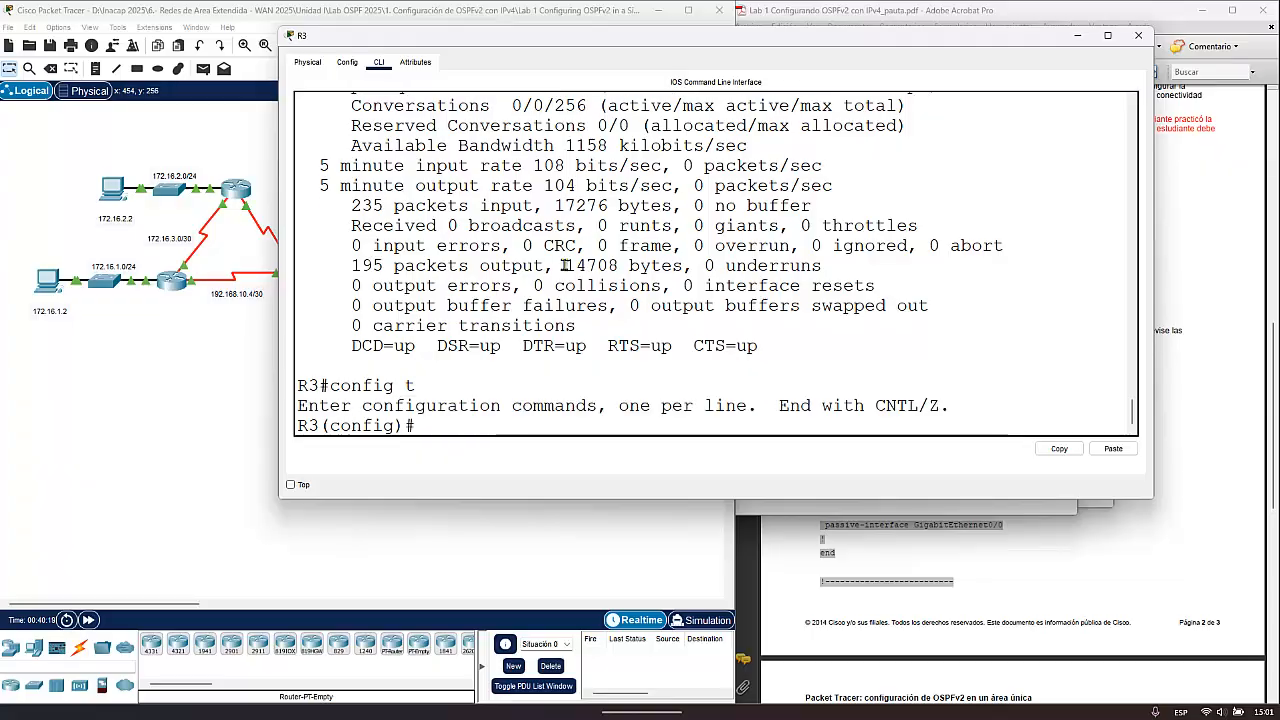
{"action": "type", "text": "int s0/0/0"}
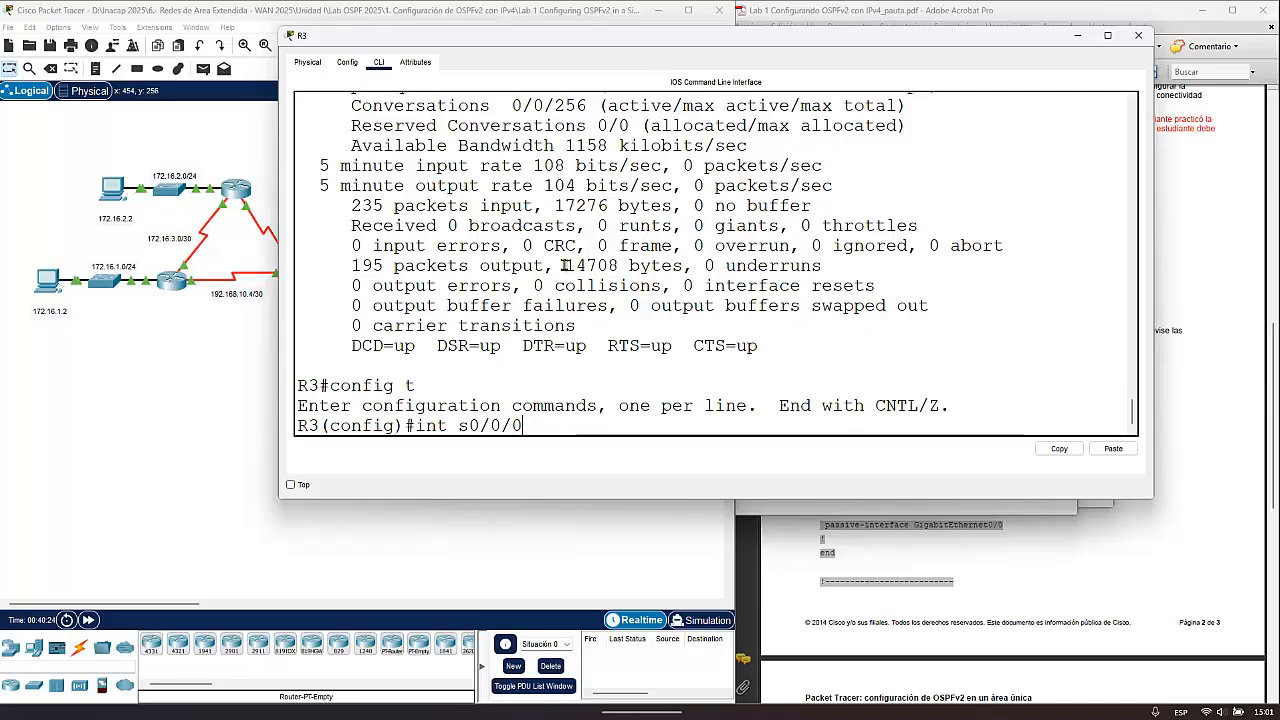
{"action": "key", "text": "Return"}
{"action": "type", "text": "ban"}
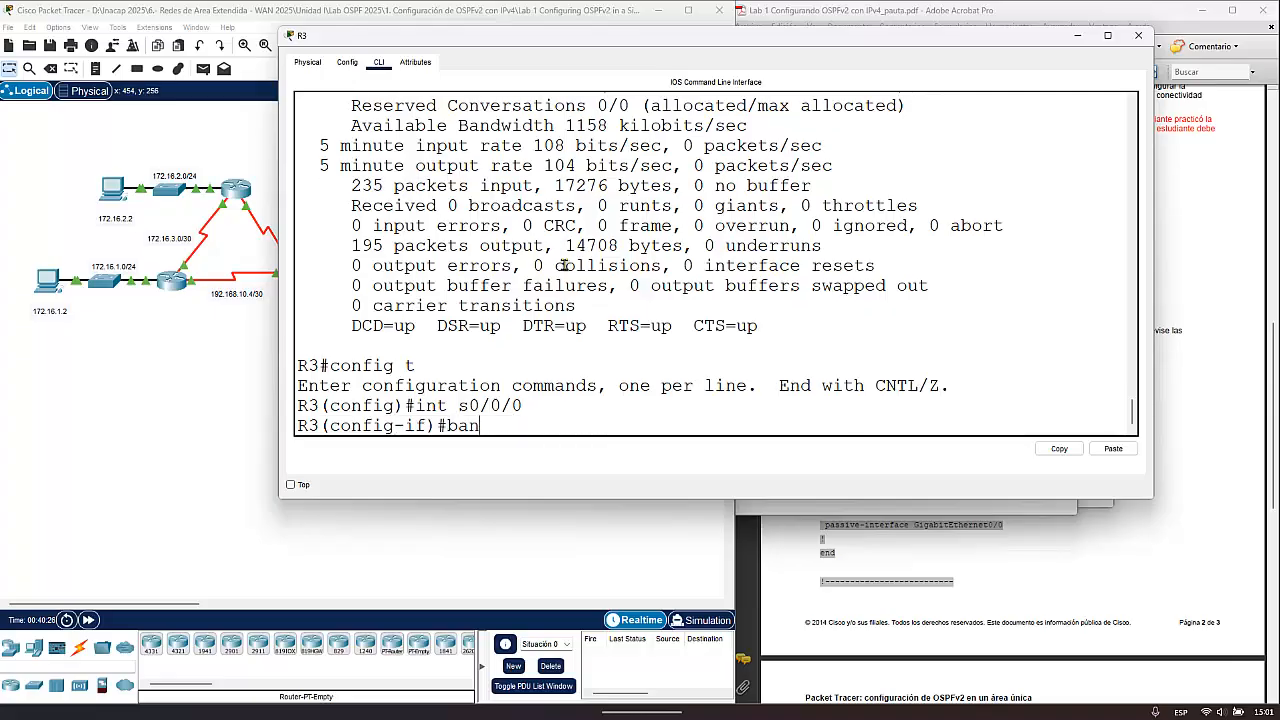
{"action": "key", "text": "Tab"}
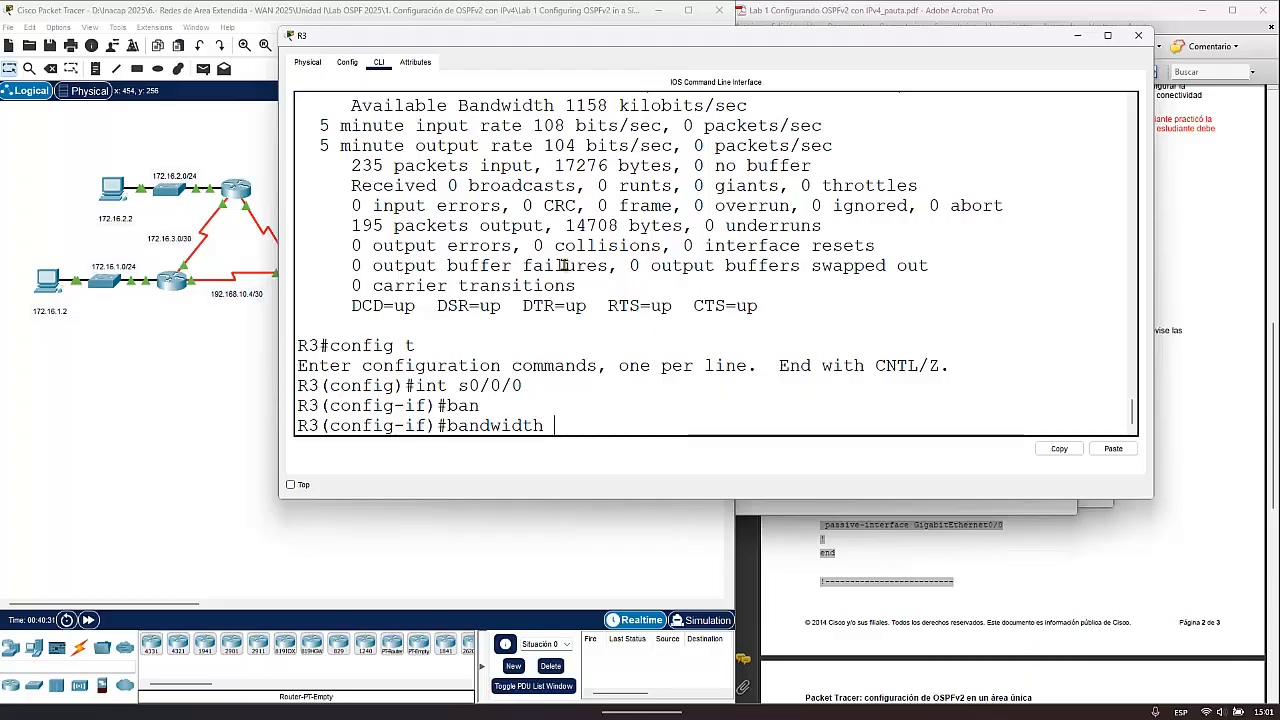
{"action": "type", "text": "24"}
{"action": "key", "text": "Return"}
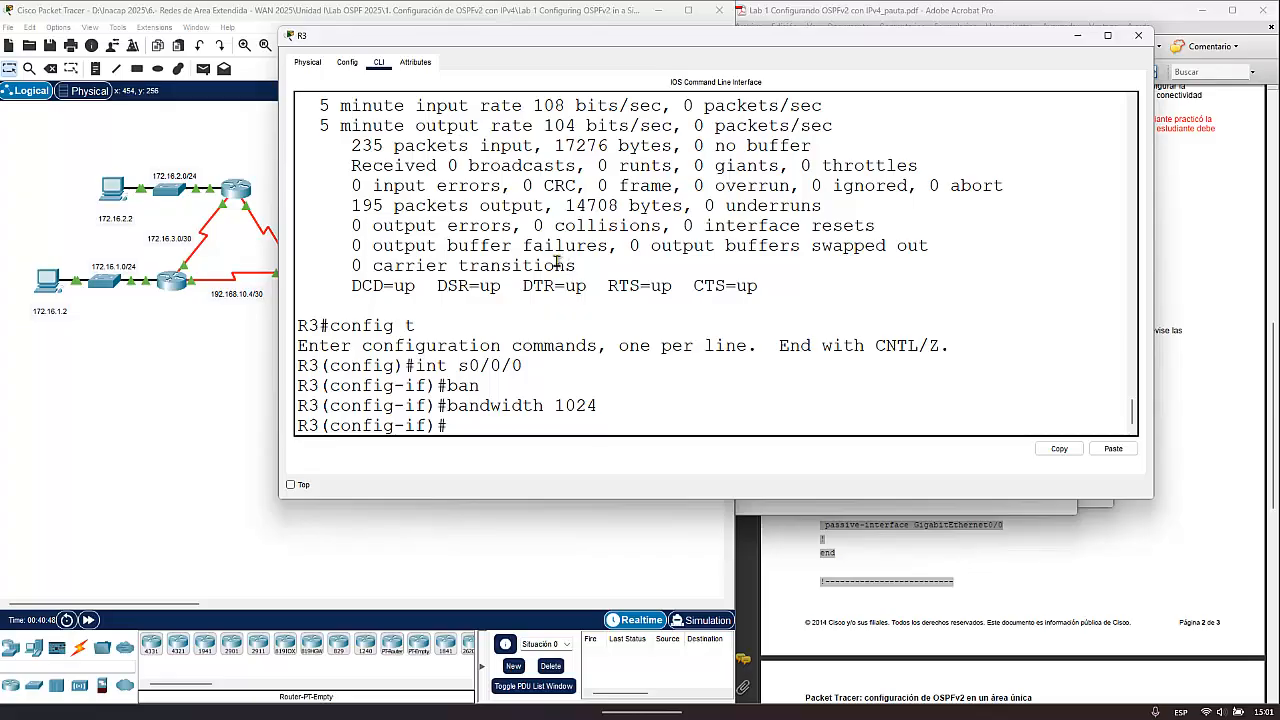
- Move the R3 window off the topology and check which serial ports the 192.168.10.4/30 link between R1 and R3 uses
{"action": "left_click_drag", "start_coordinate": [363, 37], "coordinate": [546, 32]}
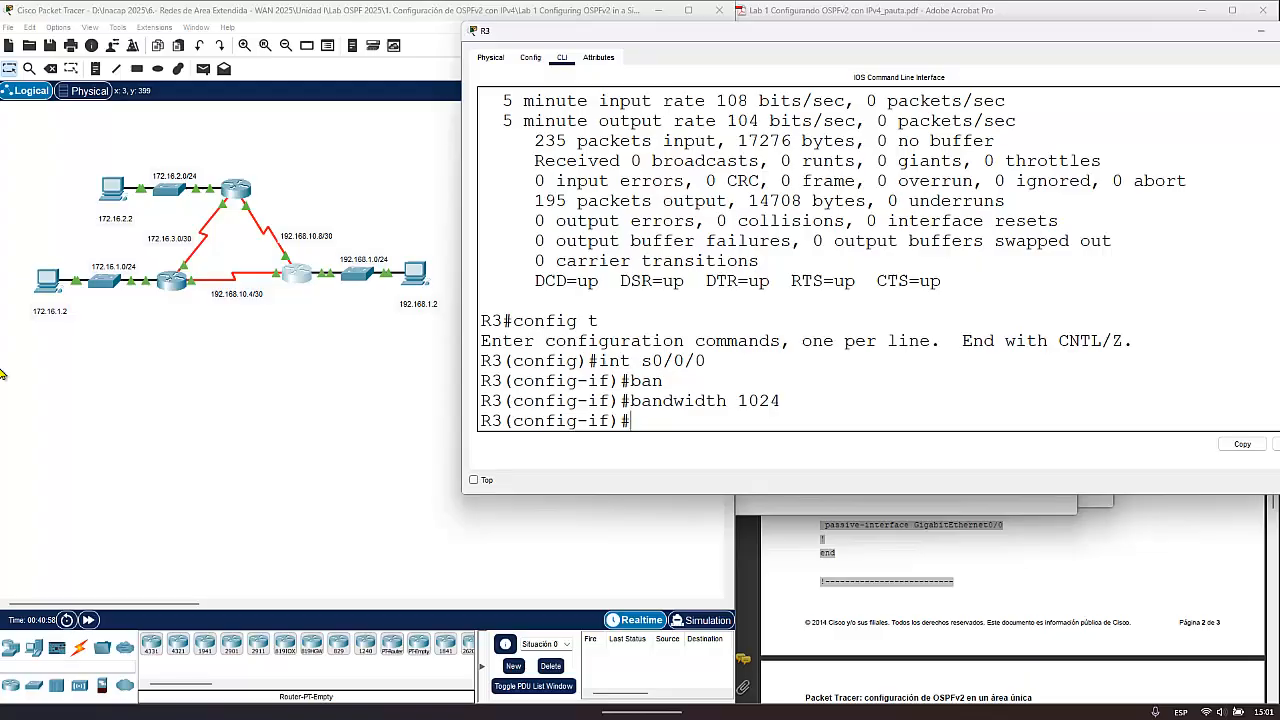
{"action": "left_click", "coordinate": [277, 345]}
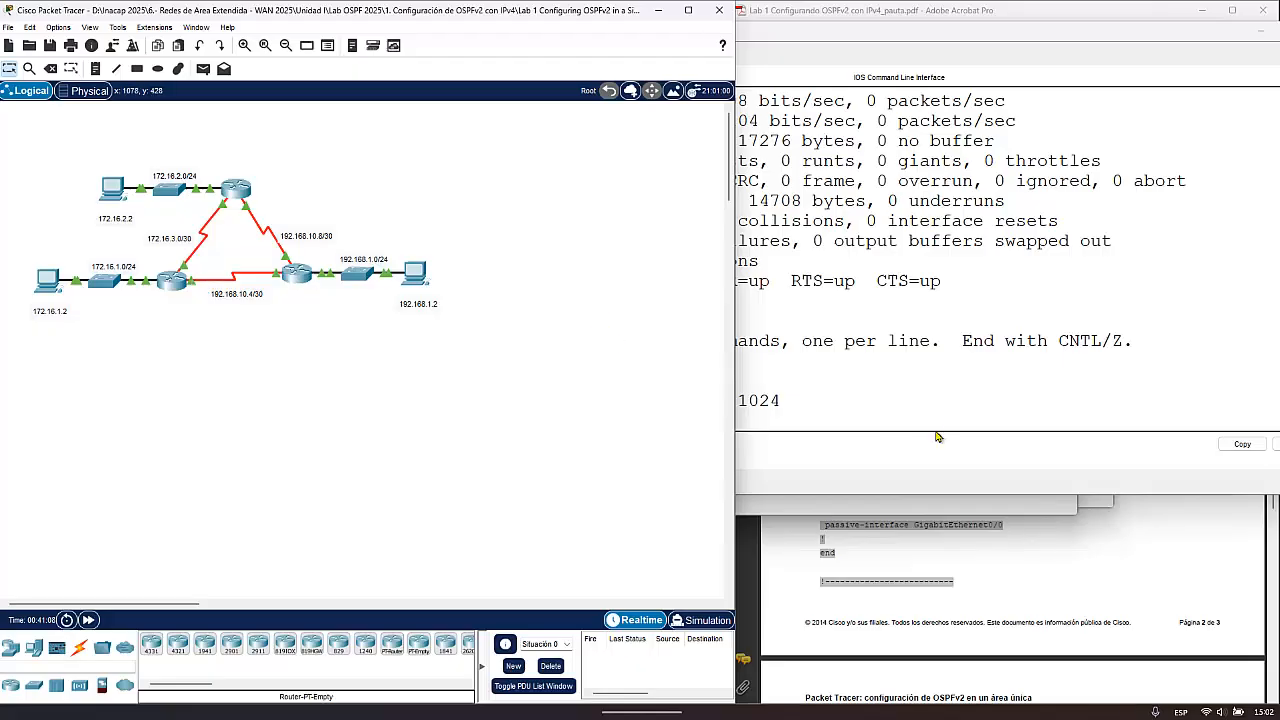
{"action": "left_click", "coordinate": [893, 399]}
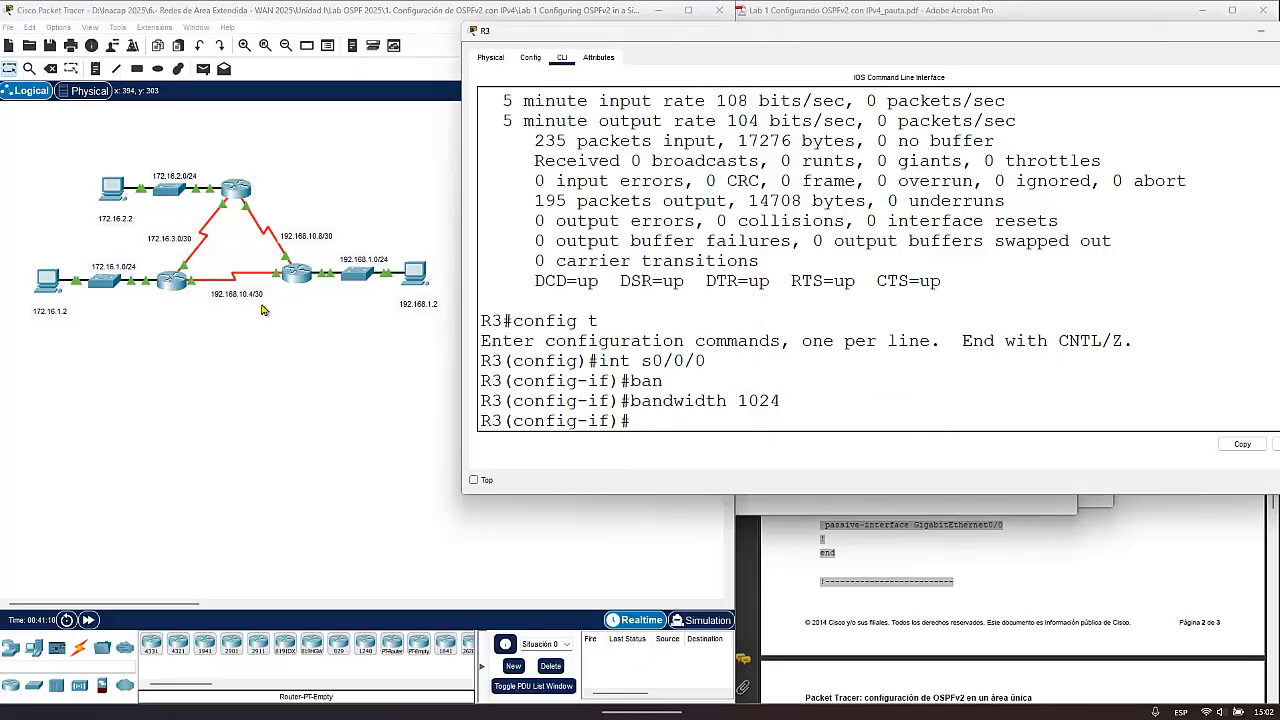
{"action": "left_click", "coordinate": [205, 287]}
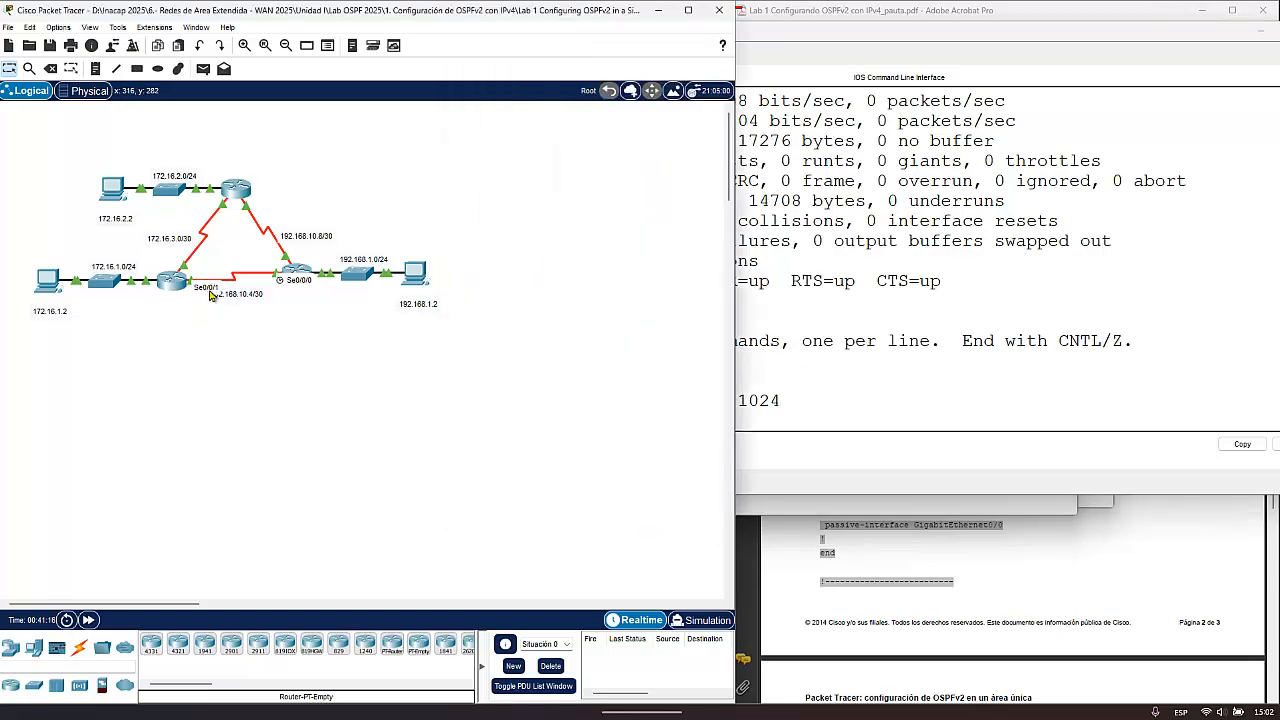
- Set the bandwidth of R1's Serial0/0/1 to 1024 Kbit with int s0/0/1 and bandwidth 1024, exit interface configuration and close the R1 window
{"action": "left_click", "coordinate": [175, 287]}
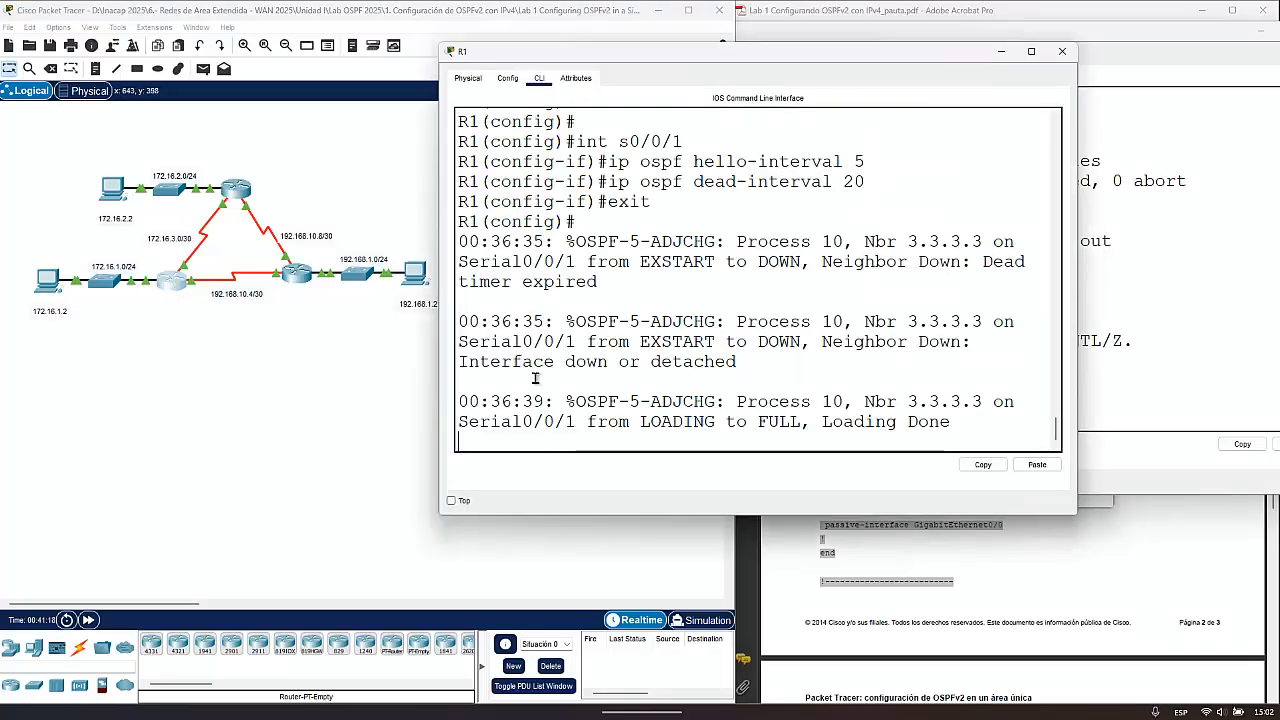
{"action": "key", "text": "Return"}
{"action": "key", "text": "Return"}
{"action": "key", "text": "Return"}
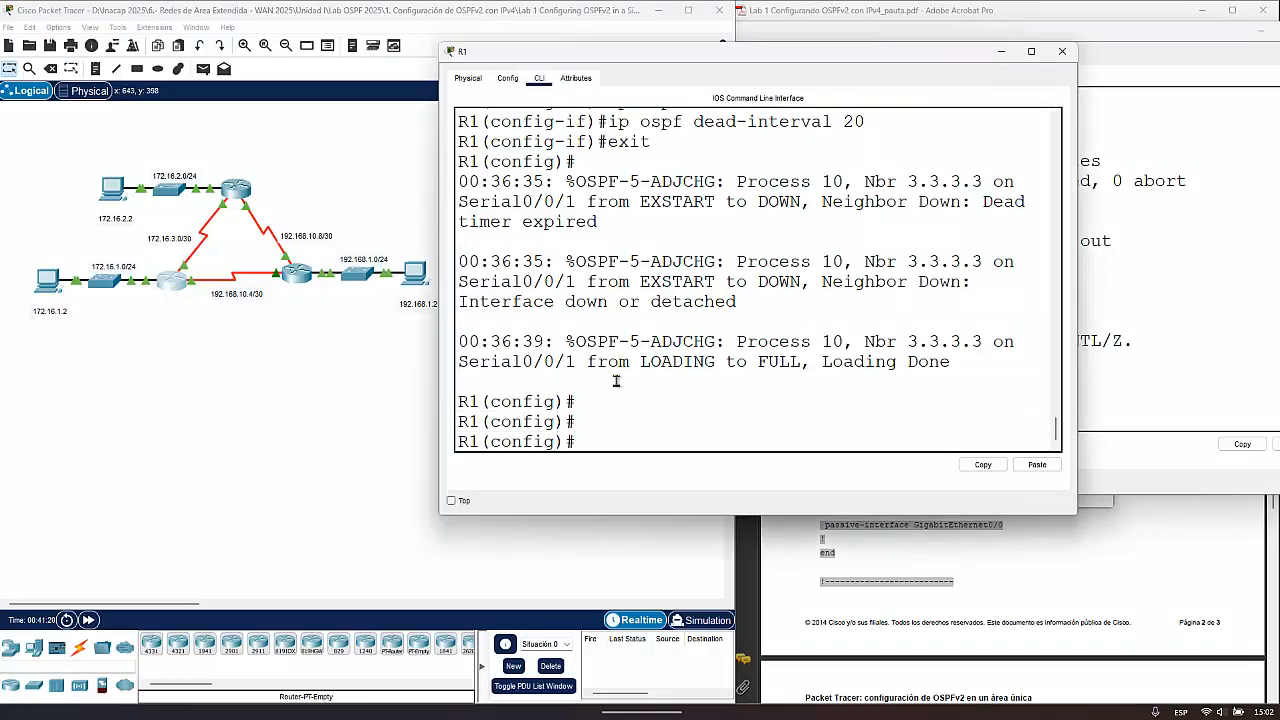
{"action": "type", "text": "int s0/0/1"}
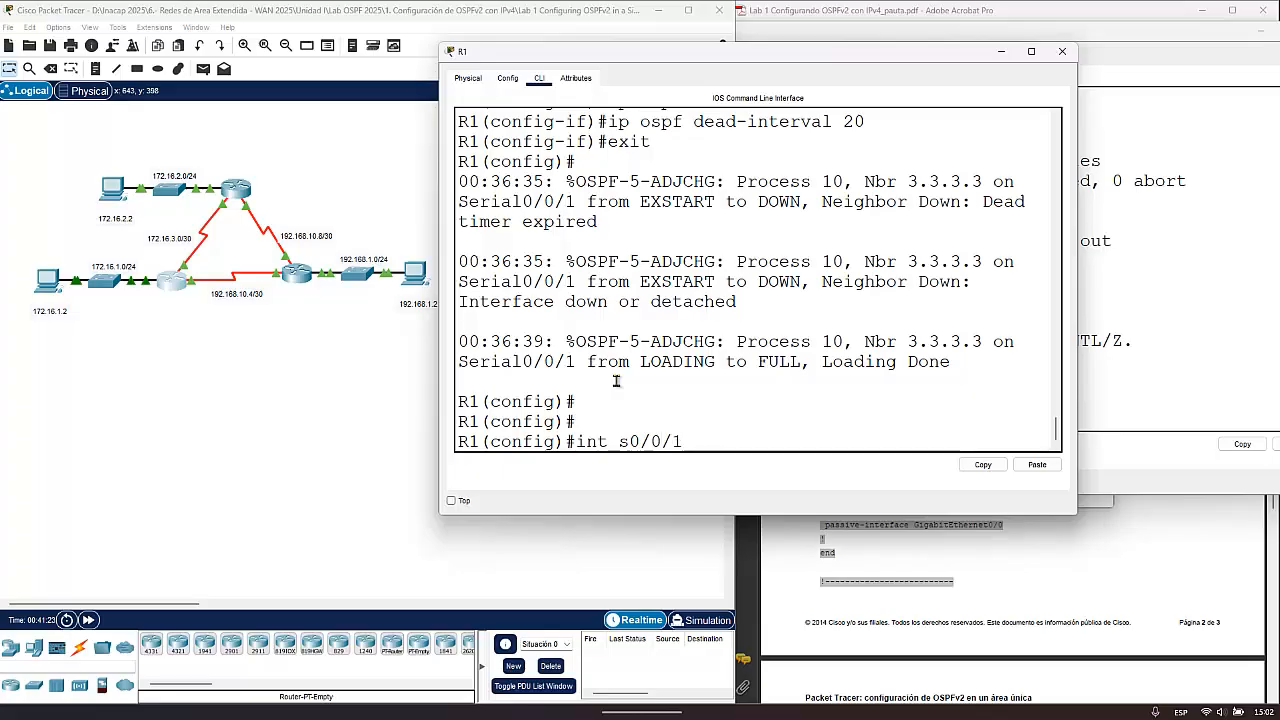
{"action": "key", "text": "Return"}
{"action": "type", "text": "band"}
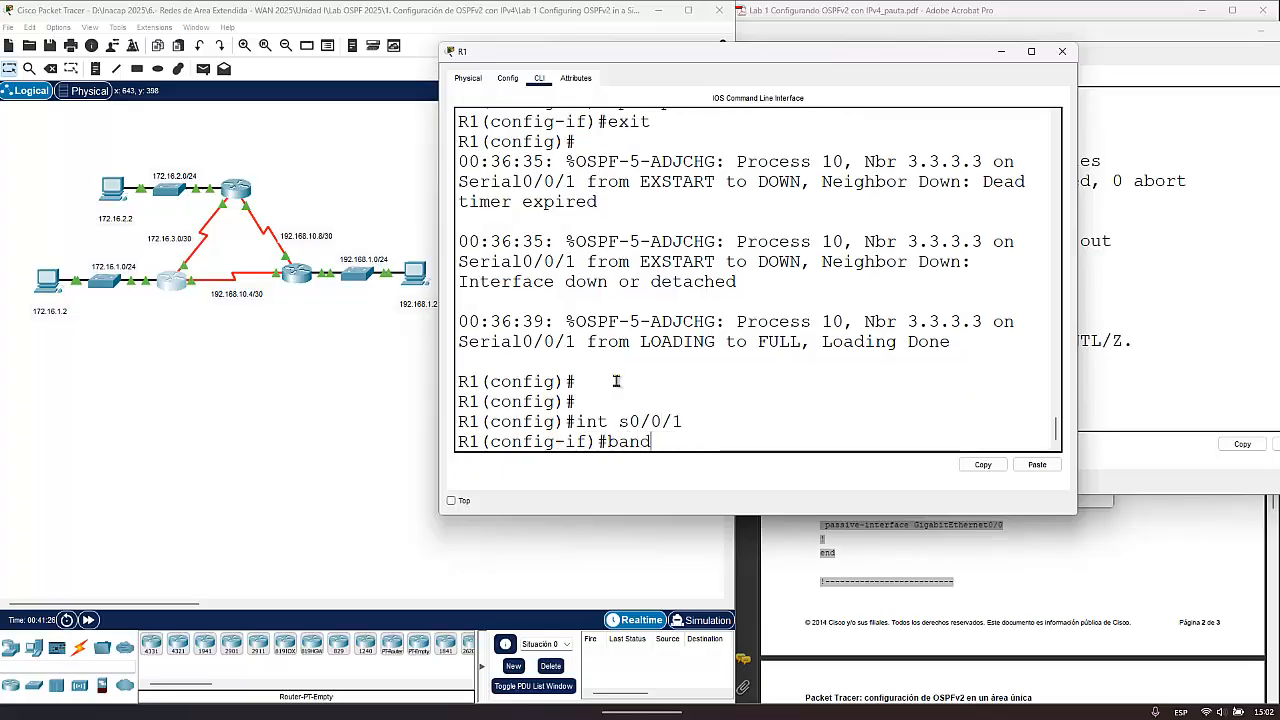
{"action": "key", "text": "Tab"}
{"action": "type", "text": "10"}
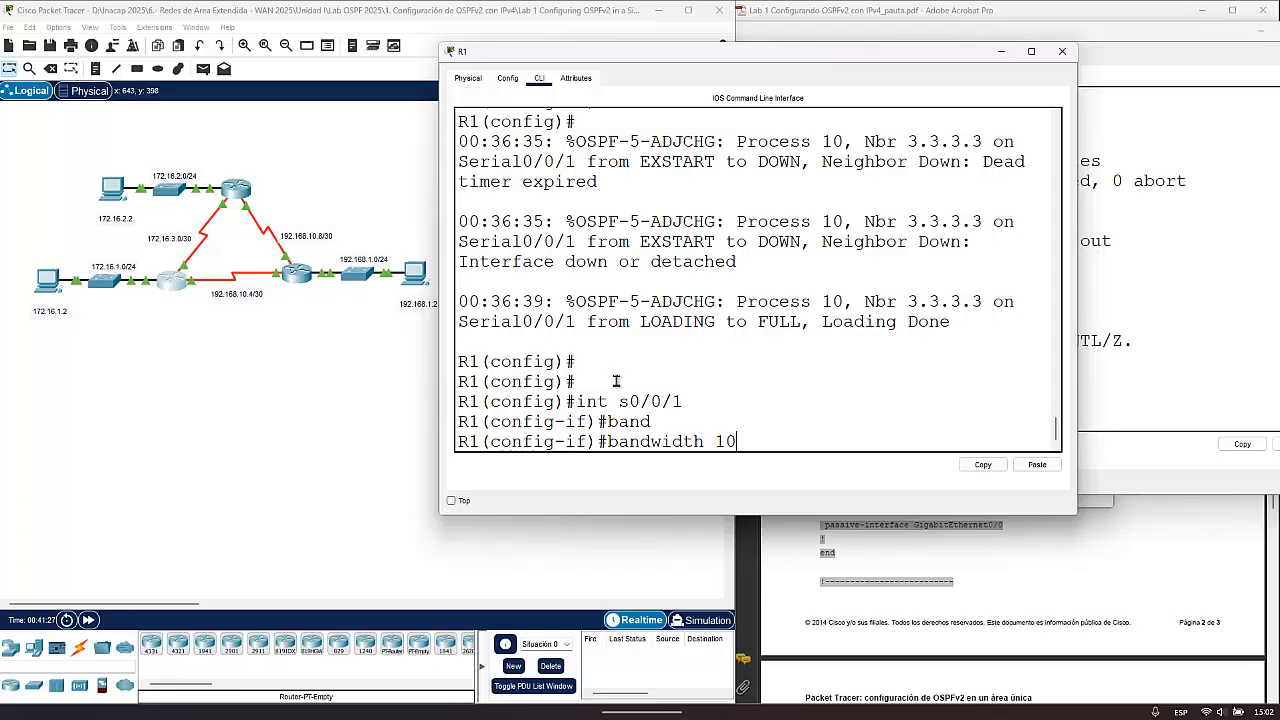
{"action": "type", "text": "24"}
{"action": "key", "text": "Return"}
{"action": "type", "text": "exit"}
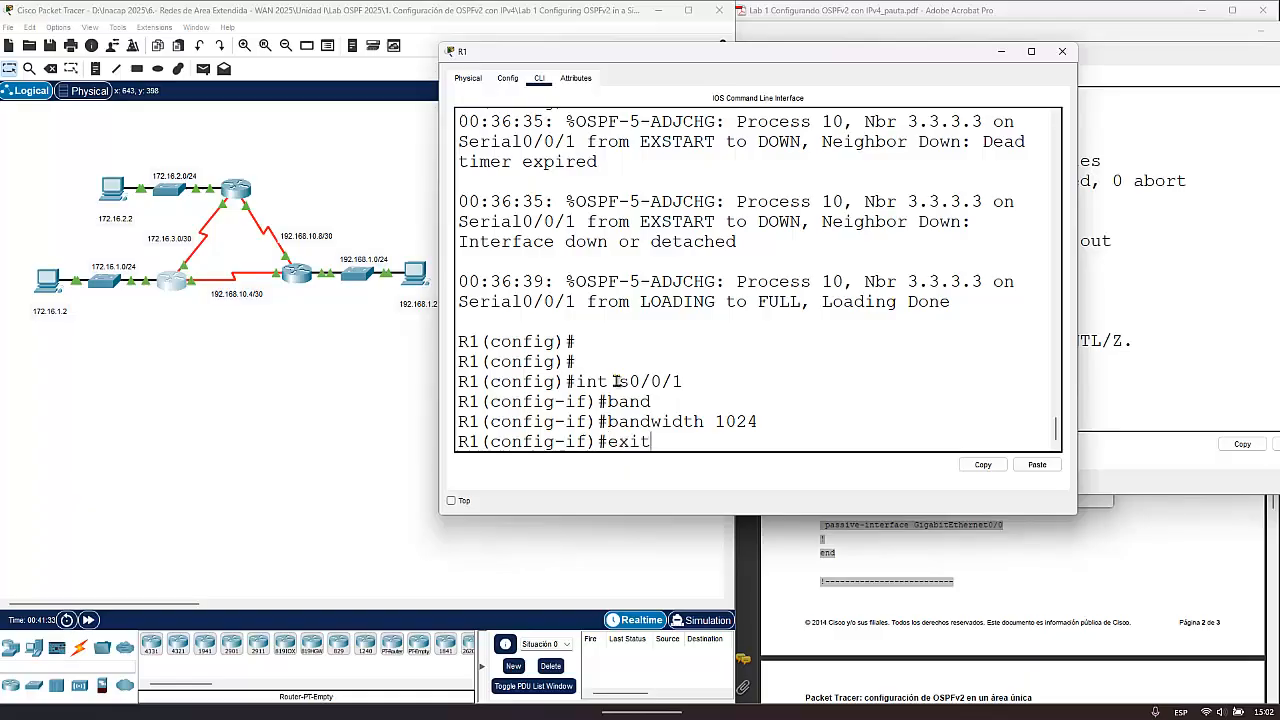
{"action": "key", "text": "Return"}
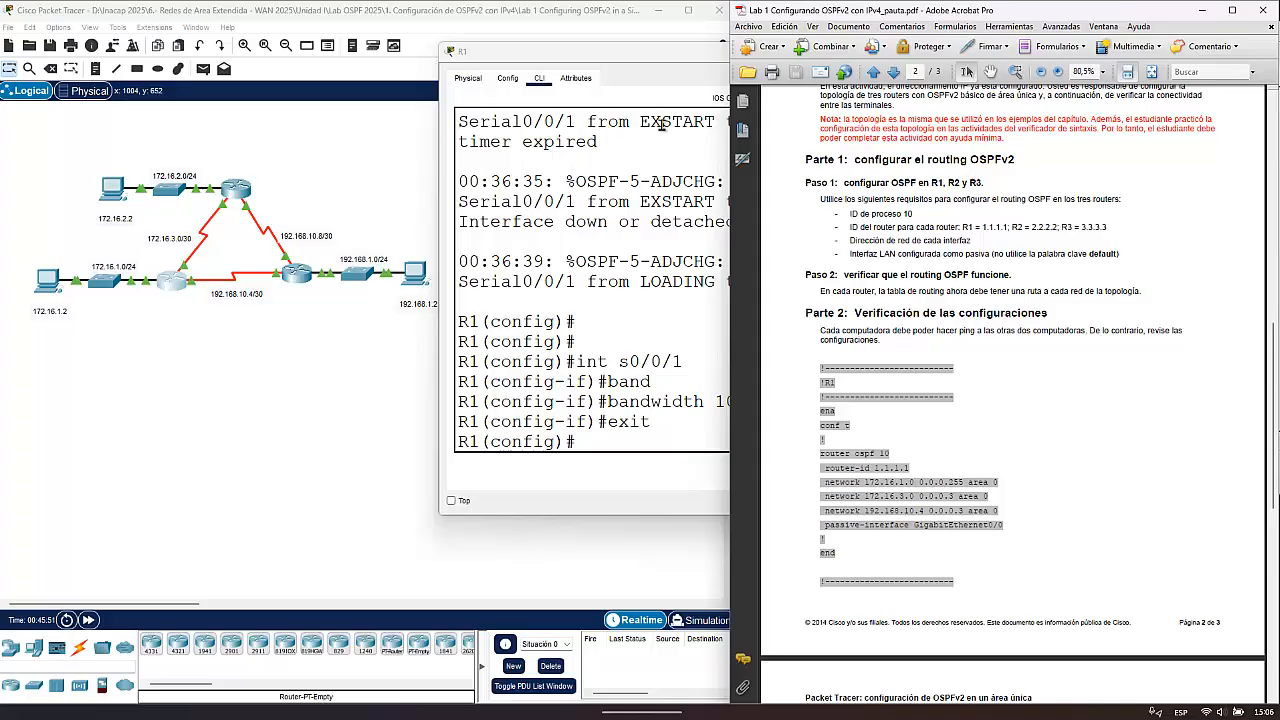
{"action": "left_click", "coordinate": [654, 155]}
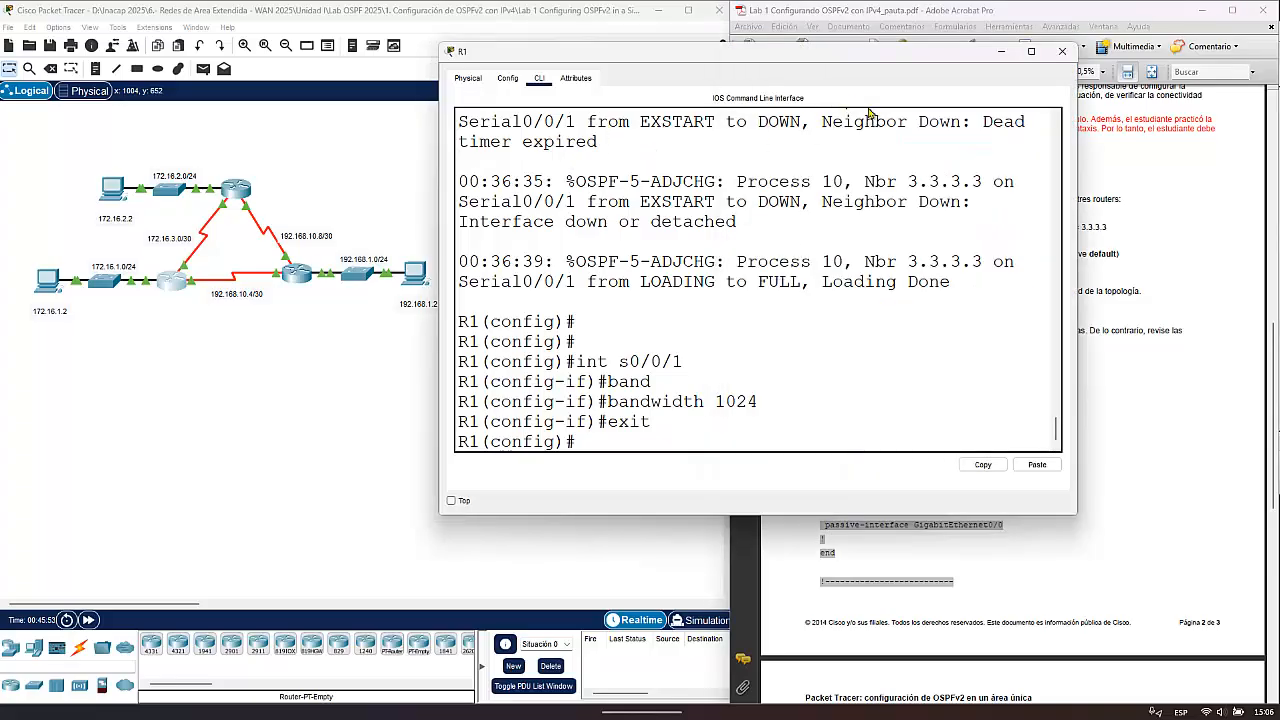
{"action": "left_click", "coordinate": [1063, 52]}
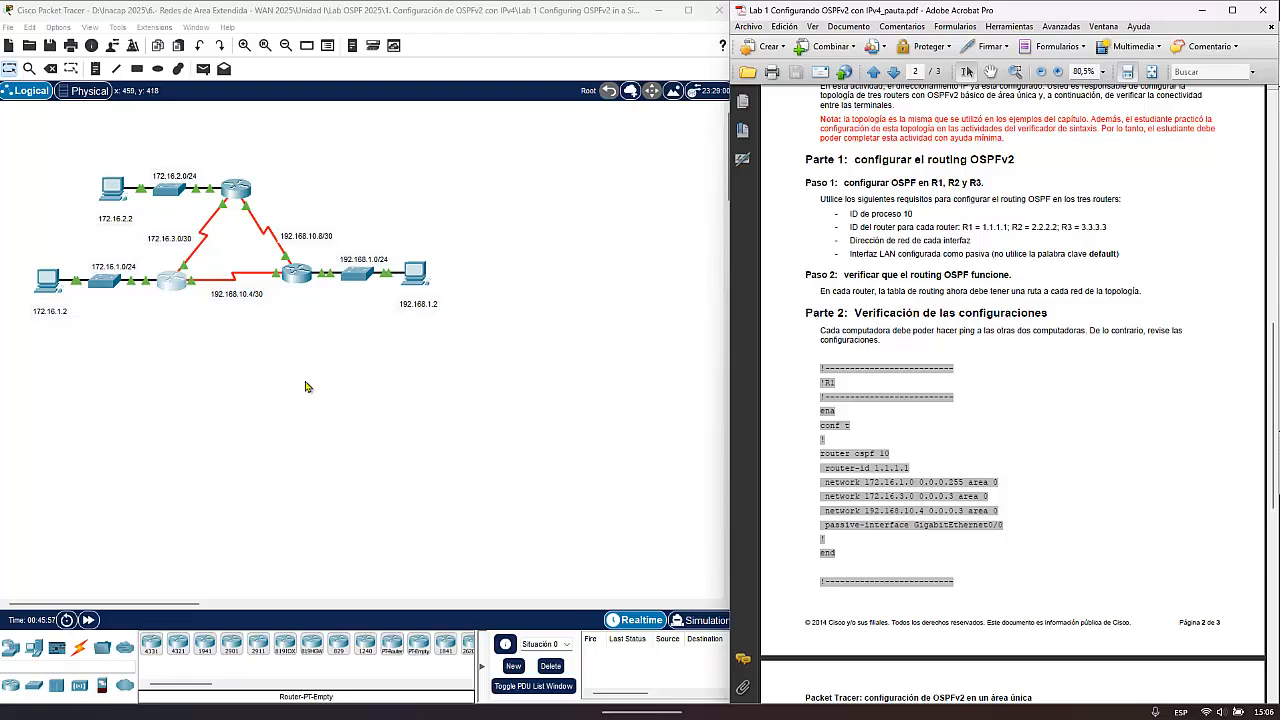
- Switch to the Notepad note on OSPF MD5 authentication and change the process ID in its router ospf command to 10
{"action": "mouse_move", "coordinate": [800, 716]}
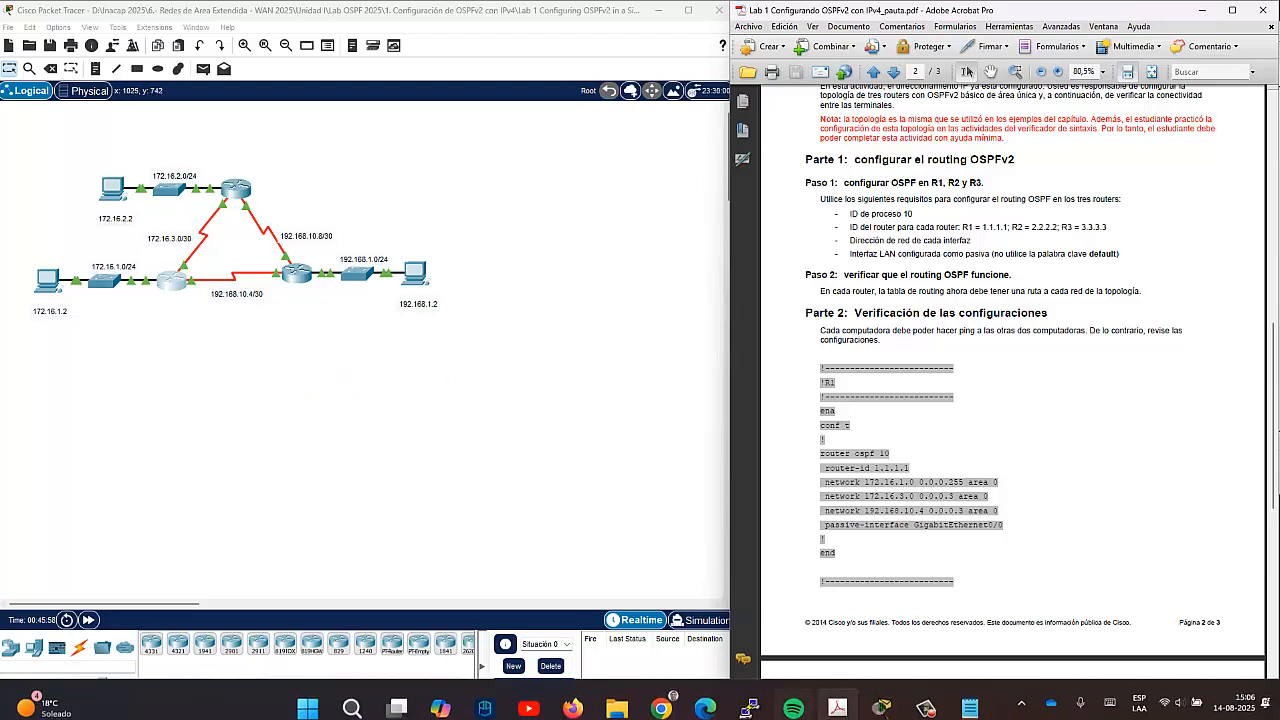
{"action": "left_click", "coordinate": [970, 697]}
{"action": "left_click_drag", "start_coordinate": [755, 302], "coordinate": [845, 52]}
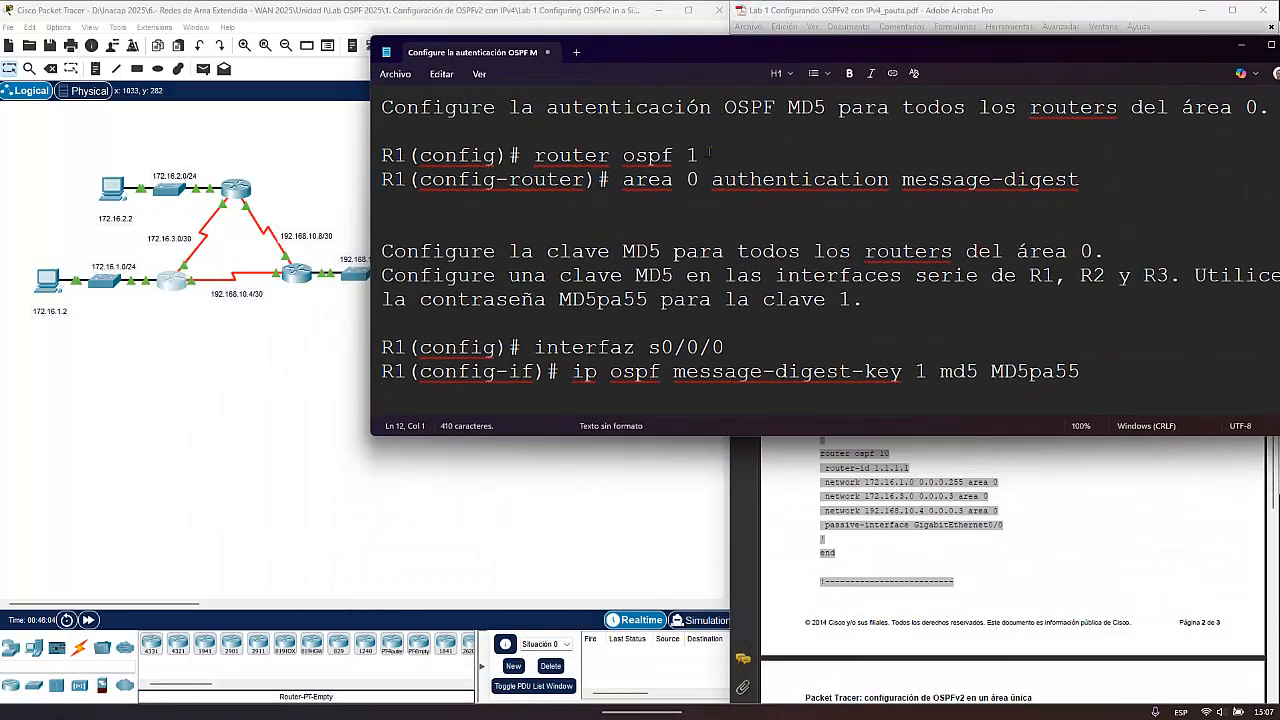
{"action": "double_click", "coordinate": [691, 155]}
{"action": "left_click_drag", "start_coordinate": [698, 155], "coordinate": [533, 157]}
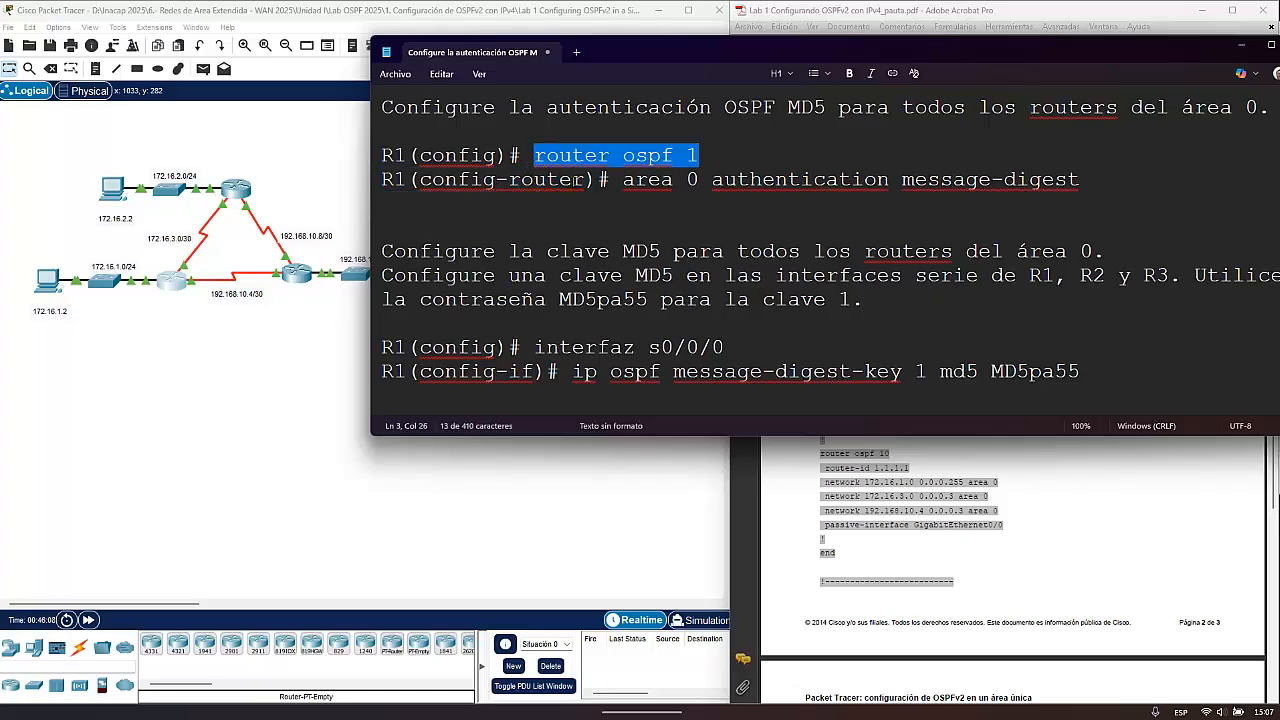
{"action": "left_click", "coordinate": [709, 153]}
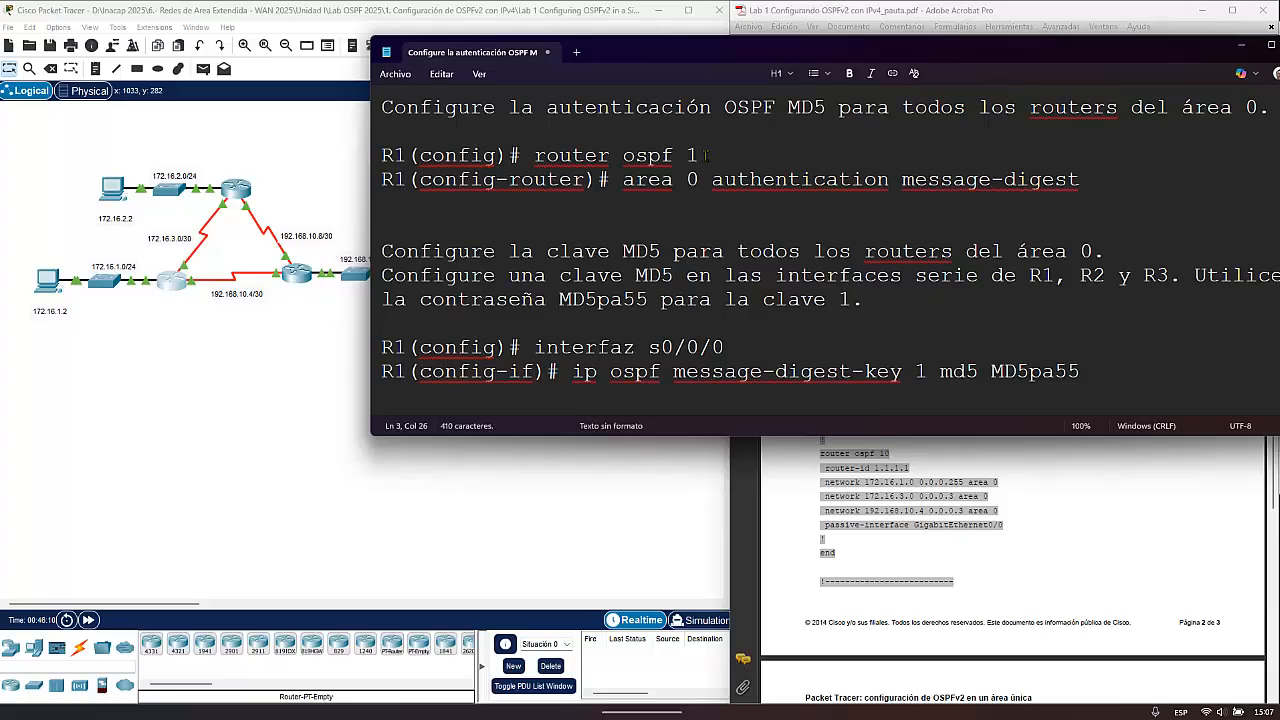
{"action": "type", "text": "0"}
- Review the area 0 authentication and message-digest-key commands in the note, and arrange R1's CLI side by side with it
{"action": "left_click_drag", "start_coordinate": [620, 179], "coordinate": [1088, 185]}
{"action": "left_click", "coordinate": [925, 180]}
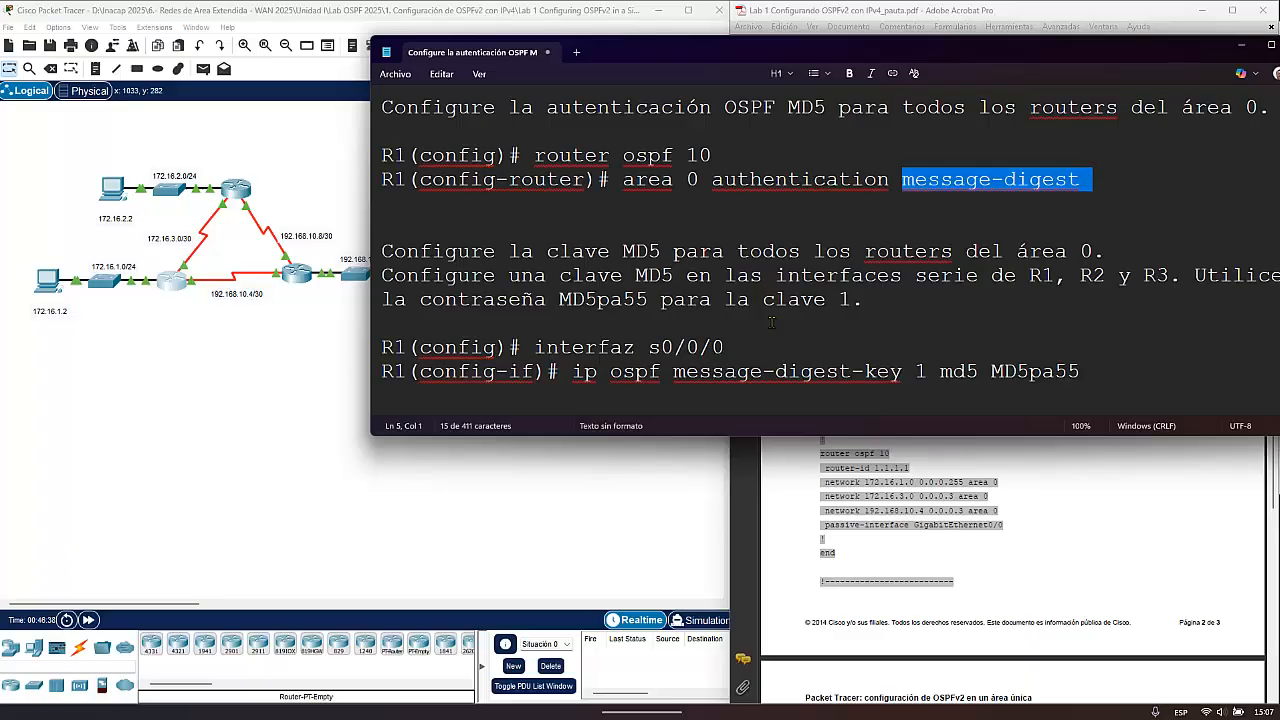
{"action": "left_click", "coordinate": [738, 344]}
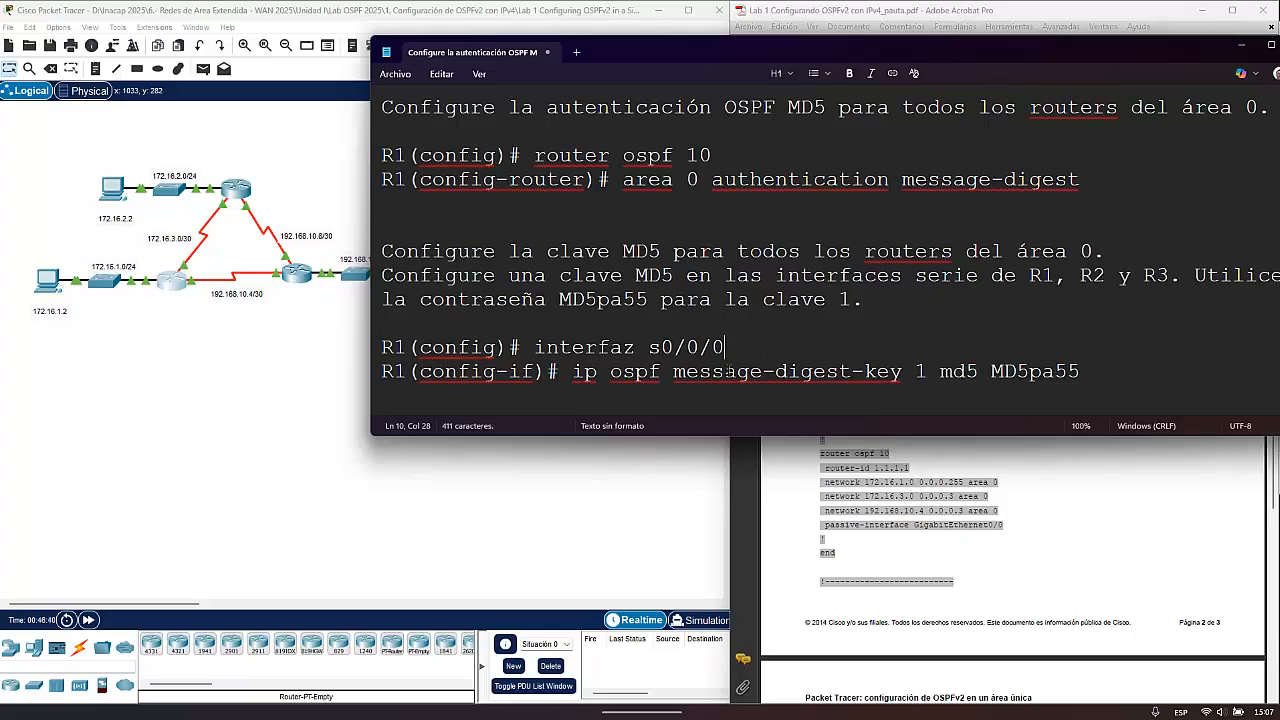
{"action": "left_click_drag", "start_coordinate": [725, 346], "coordinate": [1090, 372]}
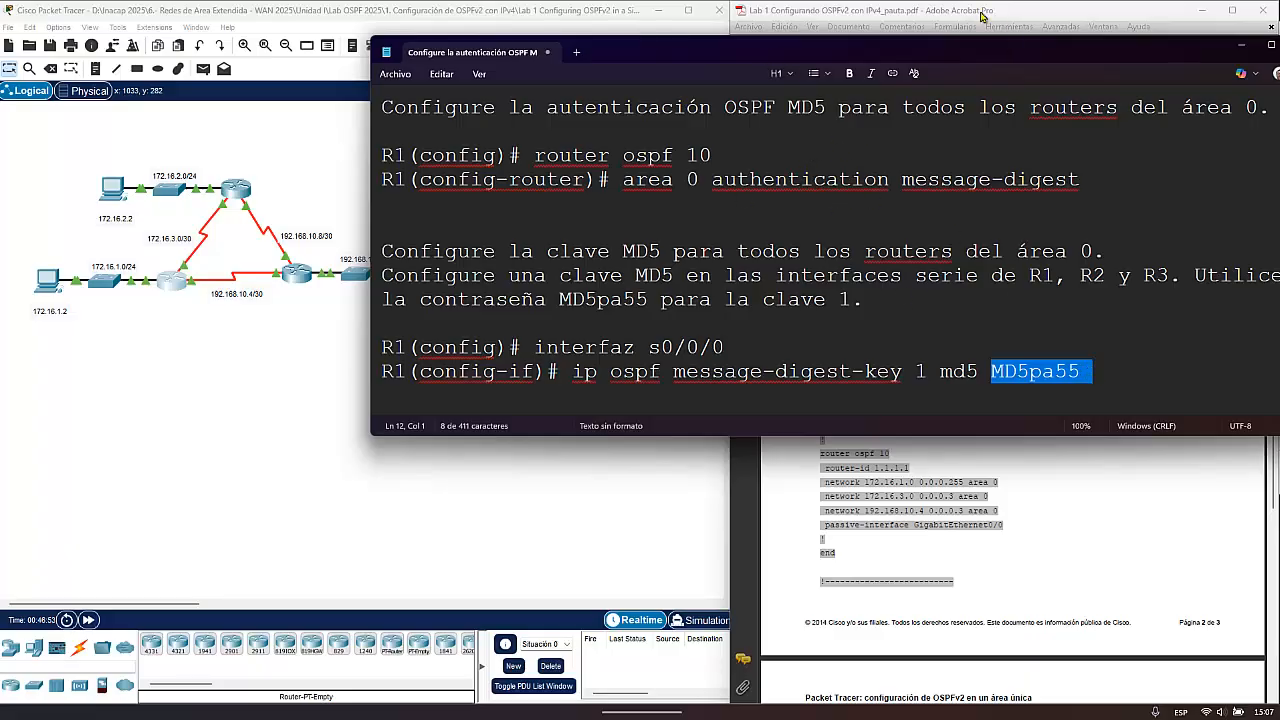
{"action": "left_click_drag", "start_coordinate": [916, 50], "coordinate": [720, 318]}
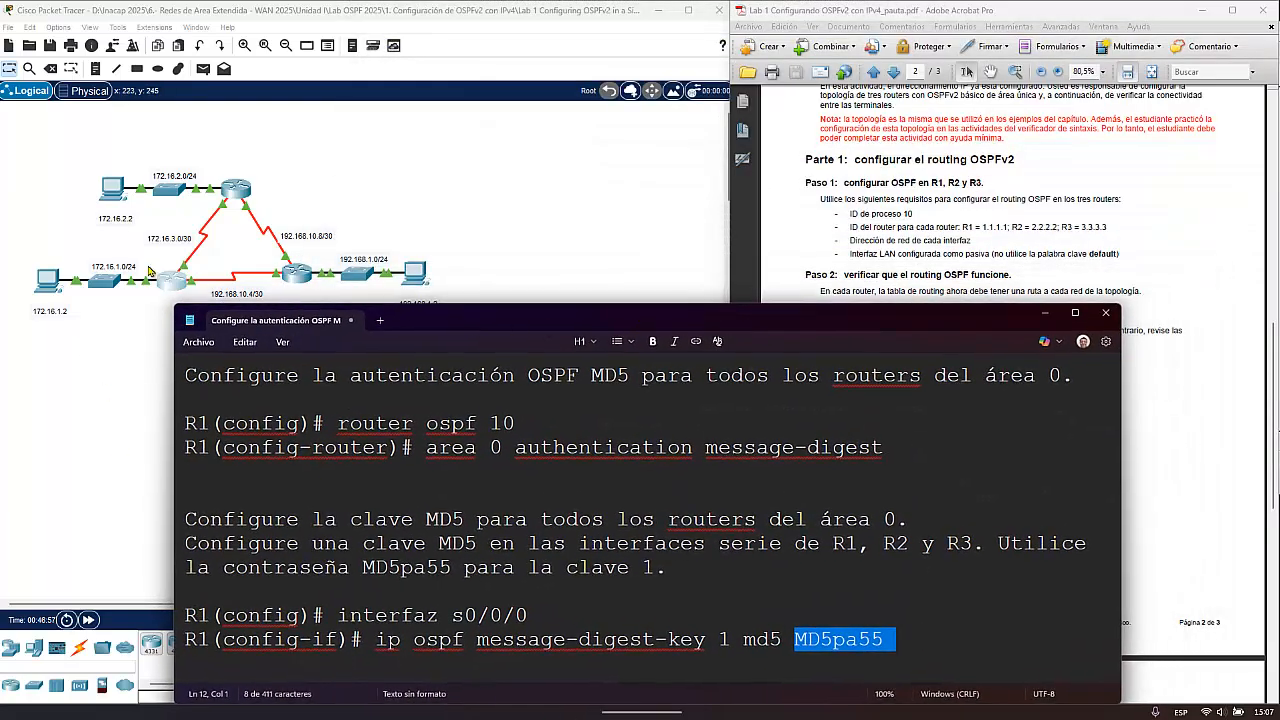
{"action": "left_click", "coordinate": [170, 282]}
{"action": "left_click_drag", "start_coordinate": [740, 140], "coordinate": [331, 49]}
{"action": "left_click", "coordinate": [912, 325]}
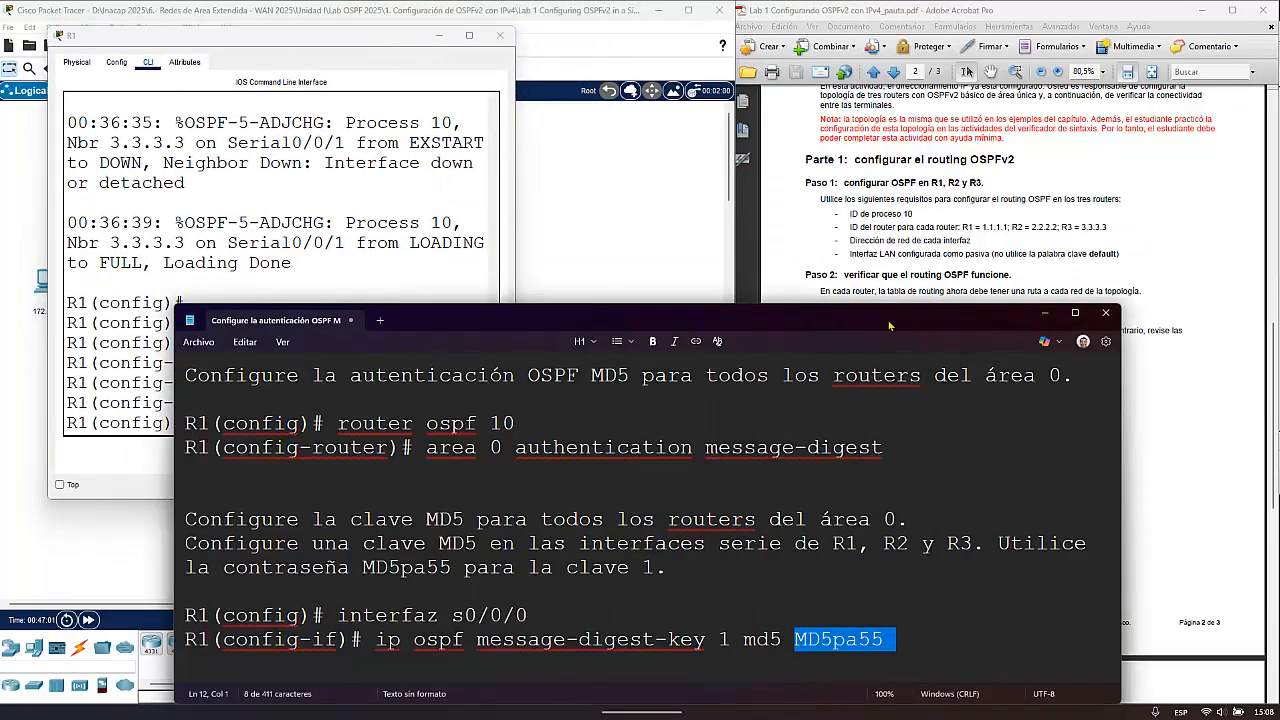
{"action": "left_click_drag", "start_coordinate": [886, 321], "coordinate": [1244, 105]}
{"action": "left_click_drag", "start_coordinate": [239, 342], "coordinate": [232, 342]}
{"action": "left_click", "coordinate": [195, 425]}
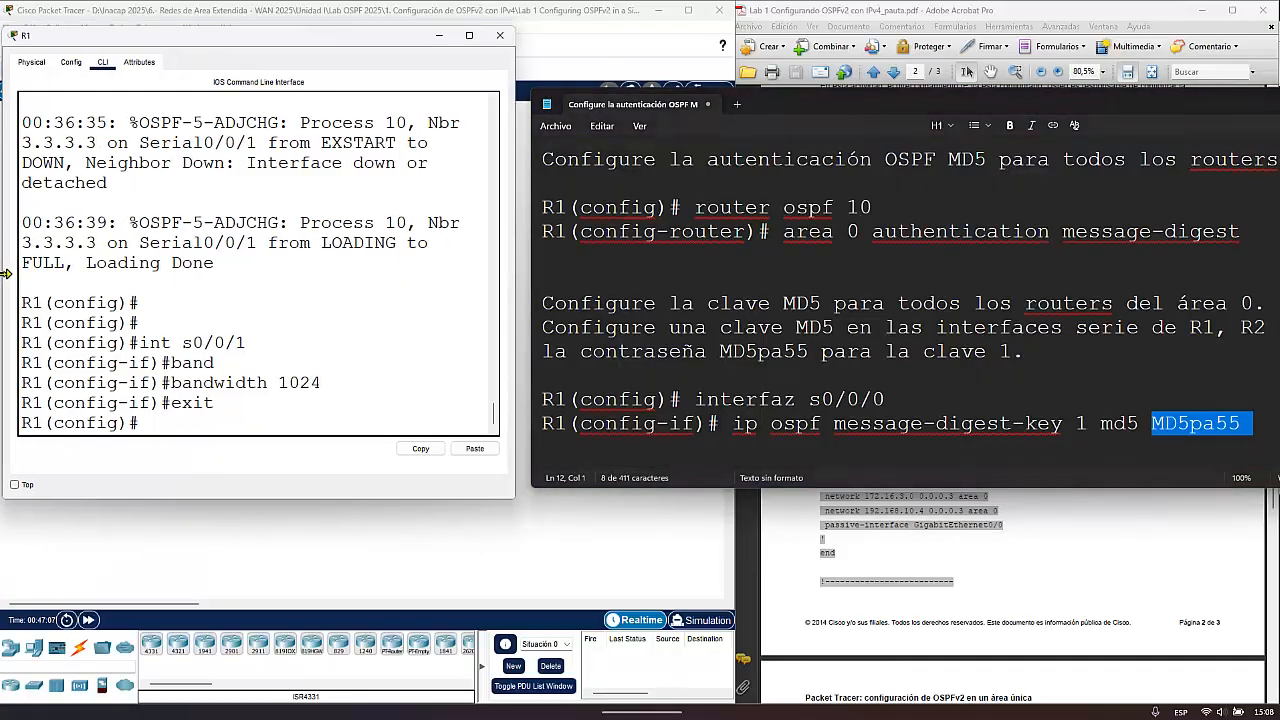
{"action": "left_click_drag", "start_coordinate": [49, 278], "coordinate": [4, 276]}
- Enable MD5 authentication for area 0 on R1 with router ospf 10 and area 0 authentication message-digest, and exit router configuration
{"action": "type", "text": "router ospf 10"}
{"action": "key", "text": "Return"}
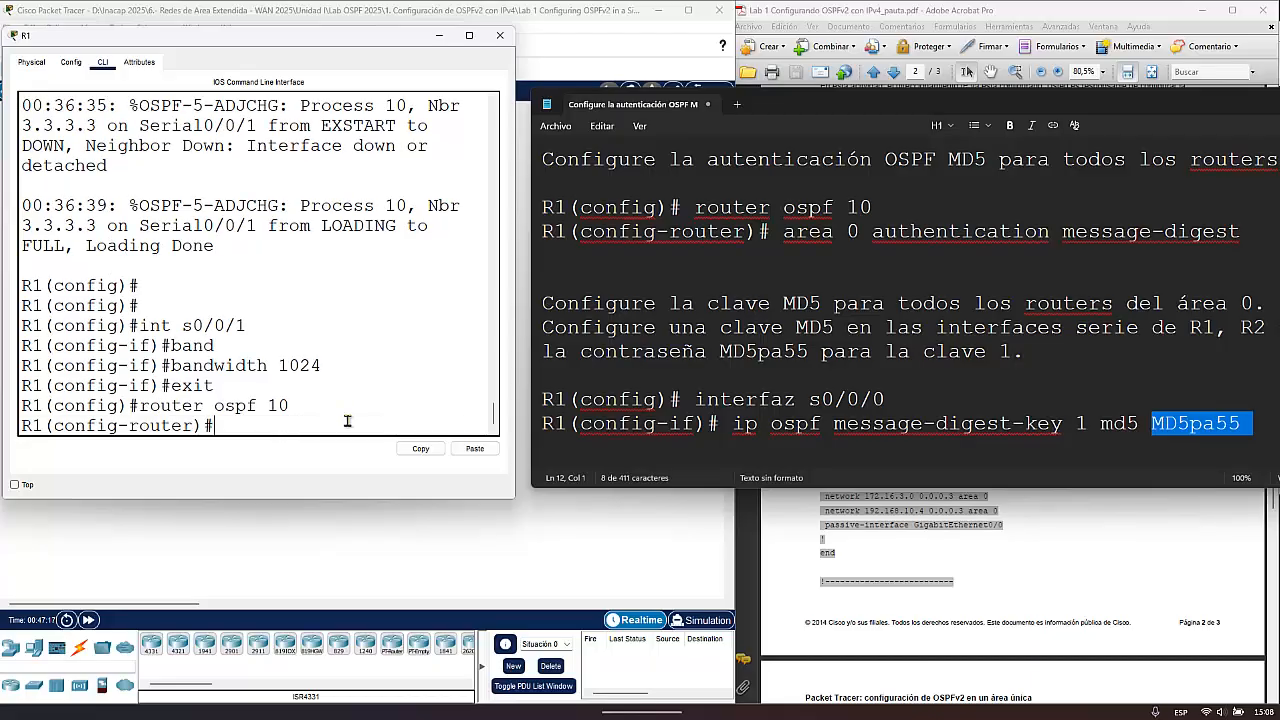
{"action": "type", "text": "area 0 authen"}
{"action": "key", "text": "Tab"}
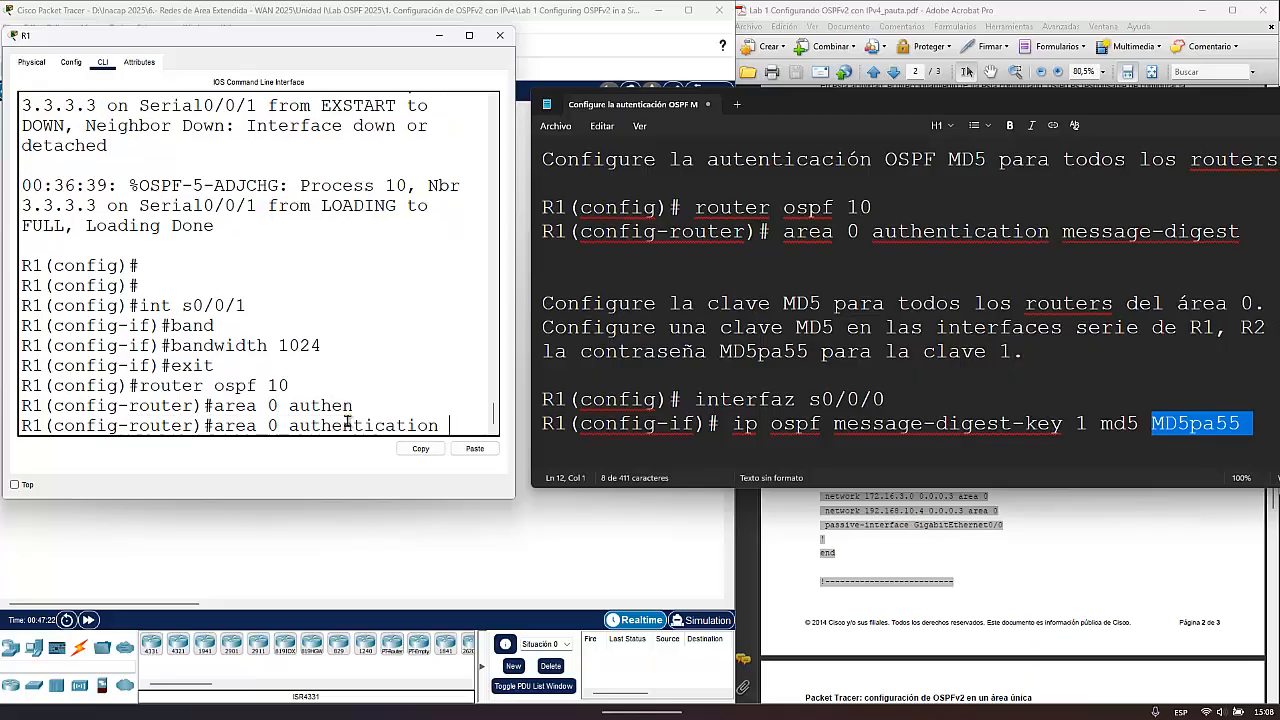
{"action": "type", "text": "message-digest"}
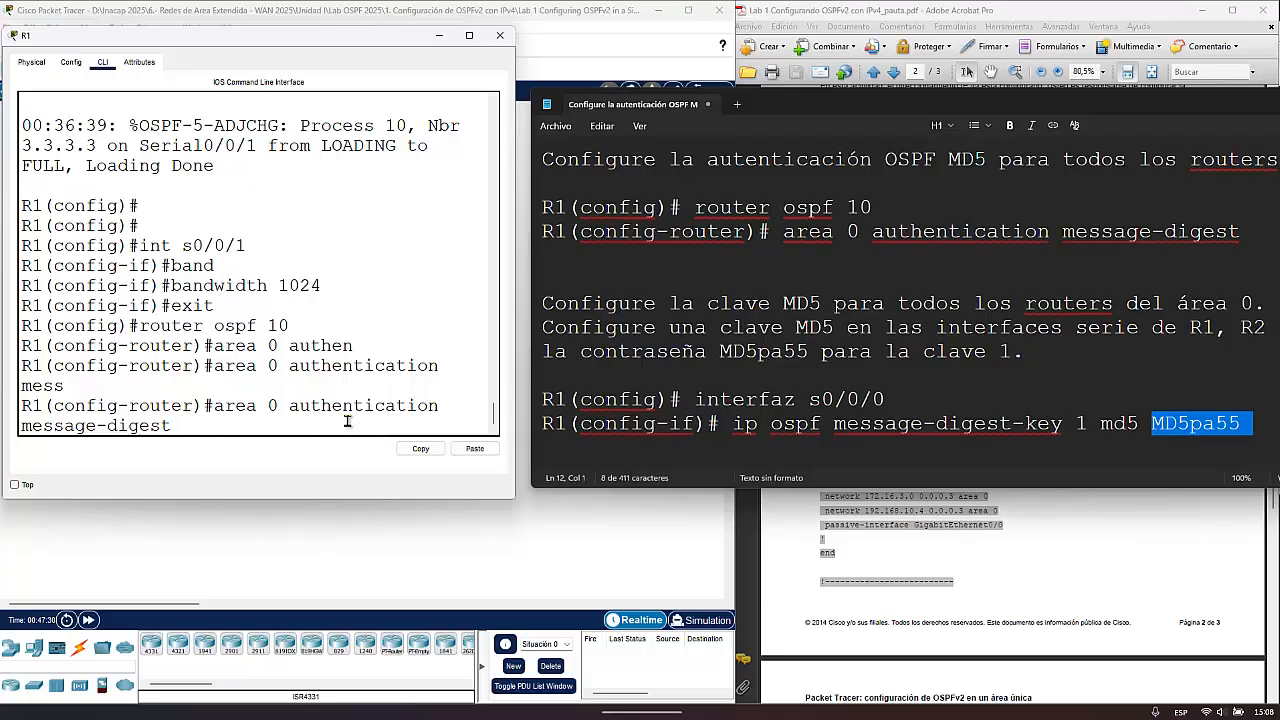
{"action": "key", "text": "Return"}
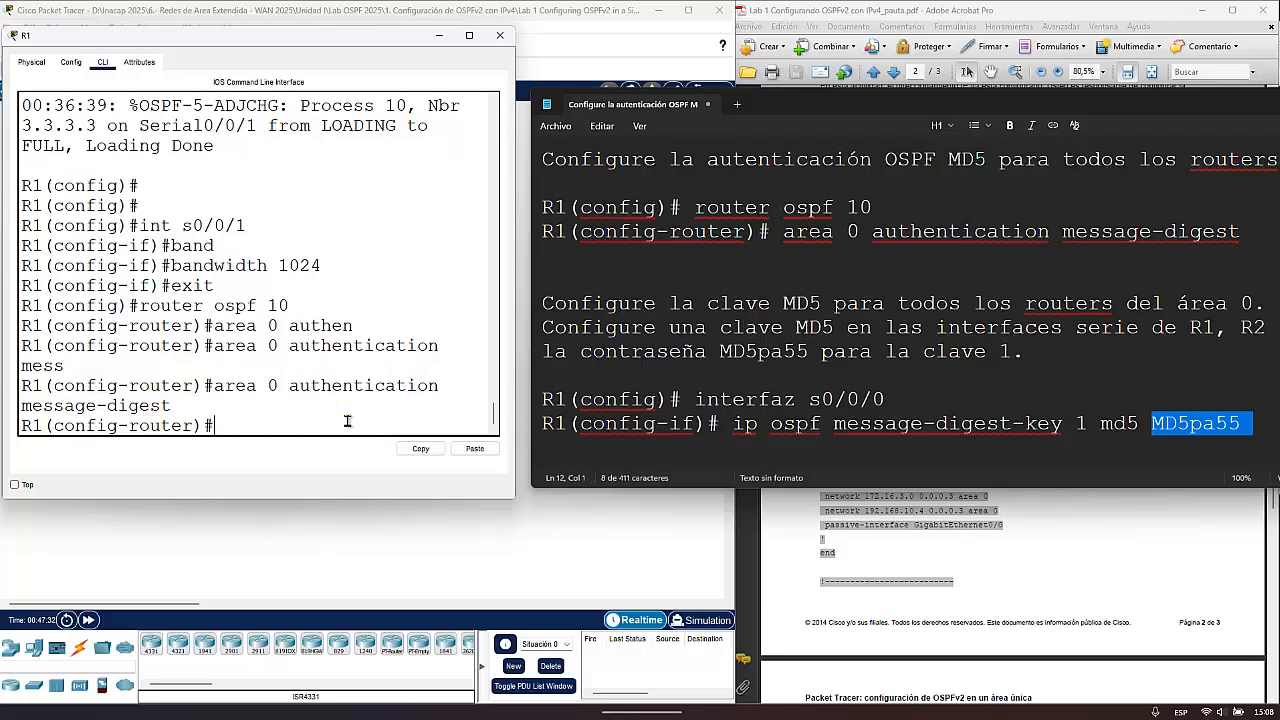
{"action": "type", "text": "exit"}
{"action": "key", "text": "Return"}
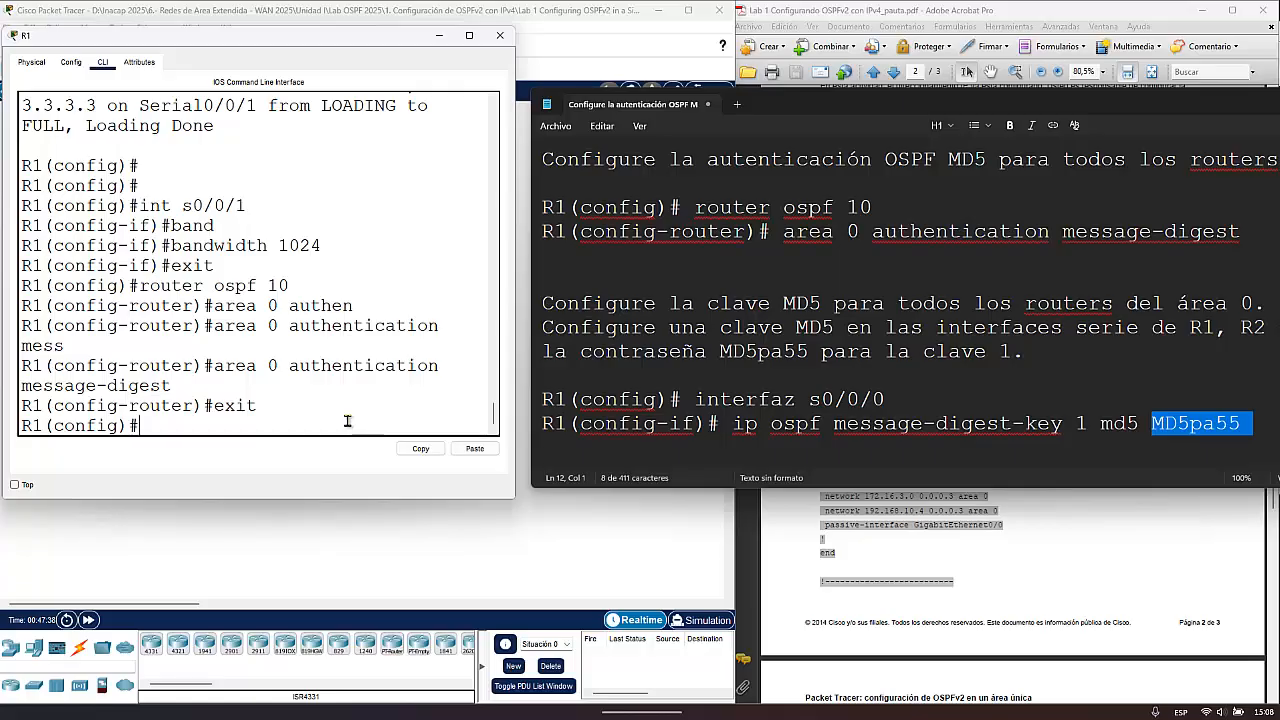
- Enter interface configuration for R1's Serial0/0/0 with int s0/0/0
{"action": "type", "text": "int s0/0/0"}
{"action": "key", "text": "Return"}
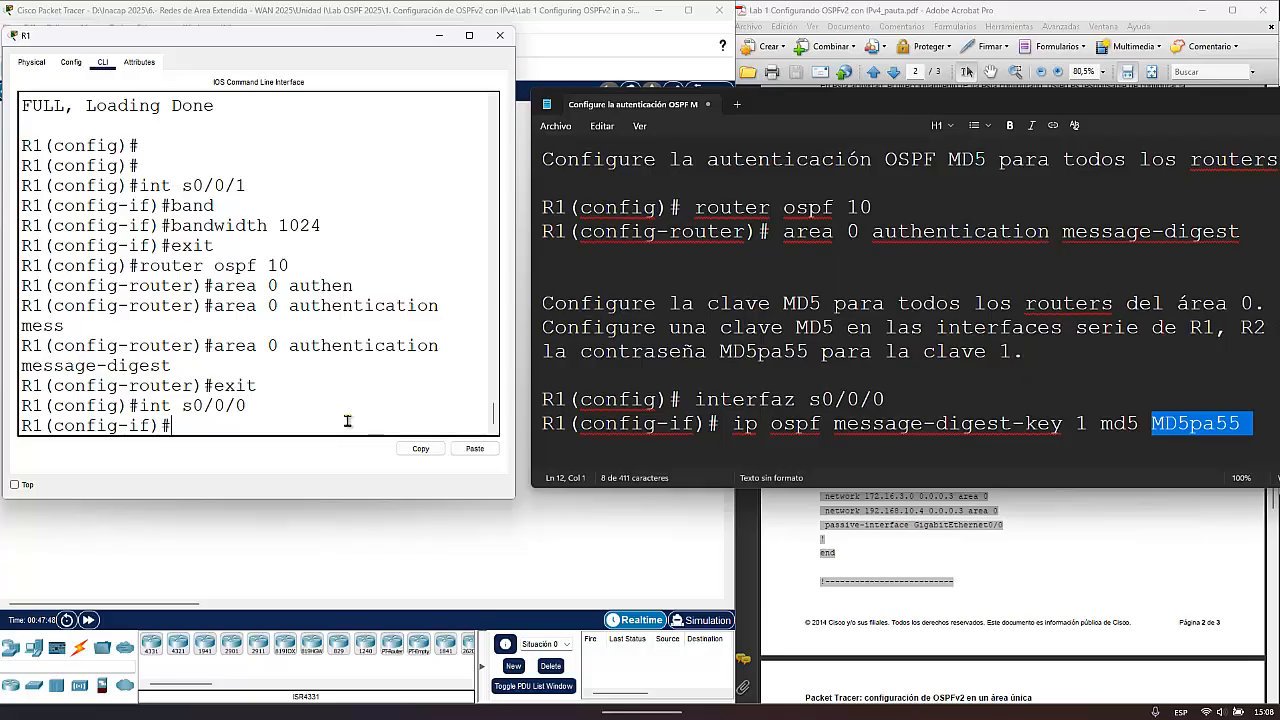
{"action": "type", "text": "ip osp"}
{"action": "type", "text": "f"}
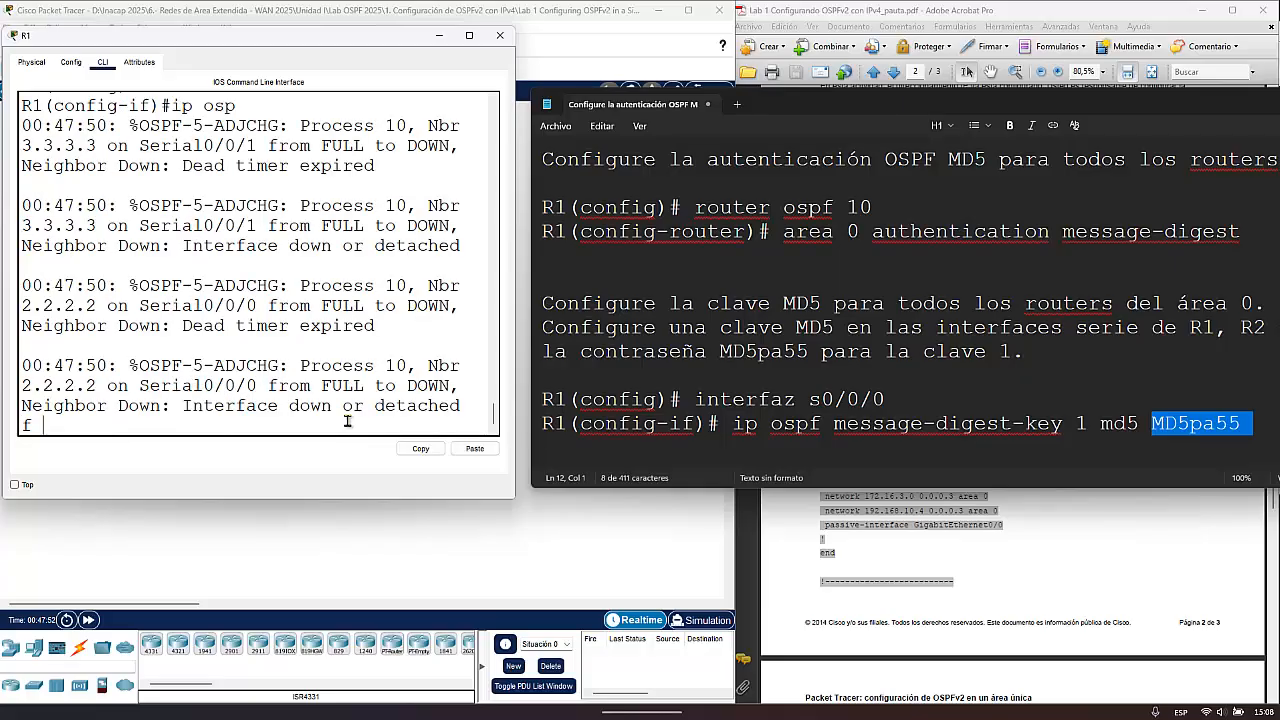
{"action": "key", "text": "Return"}
{"action": "key", "text": "Return"}
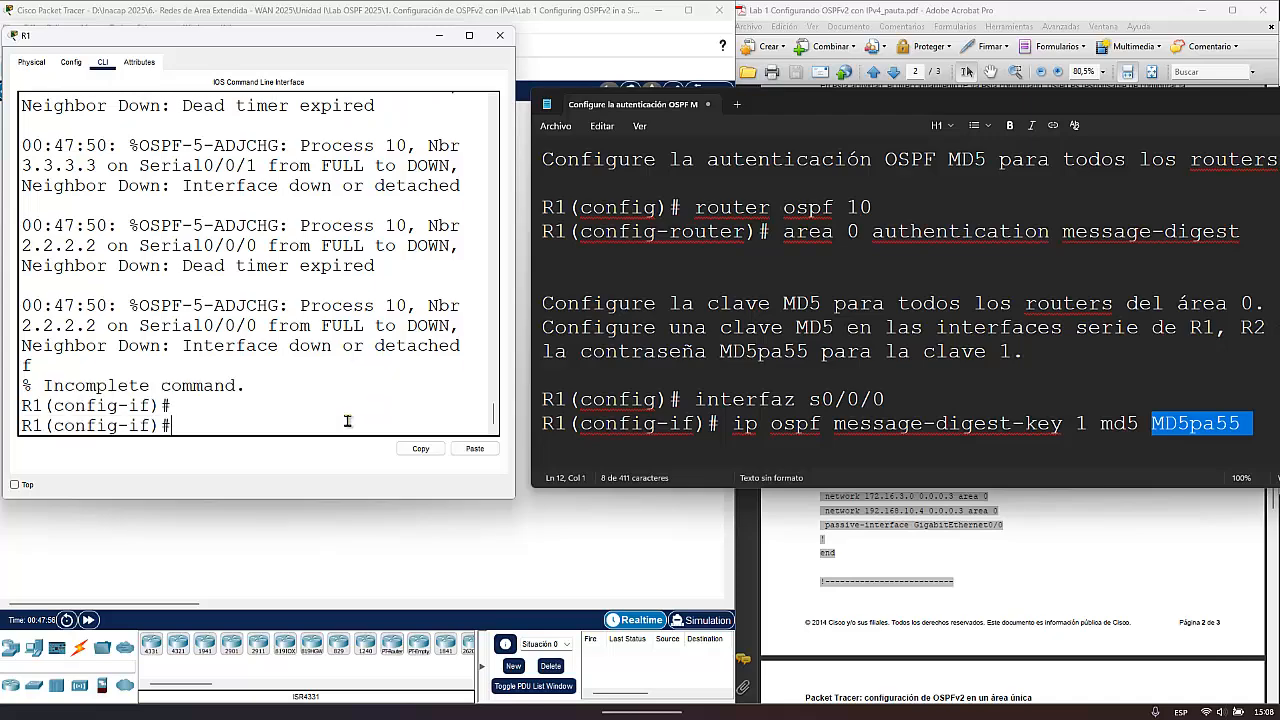
- Configure ip ospf message-digest-key 1 md5 on R1's Serial0/0/0 with the key password given in the note, and exit interface configuration
{"action": "type", "text": "ip ospf mess"}
{"action": "key", "text": "Tab"}
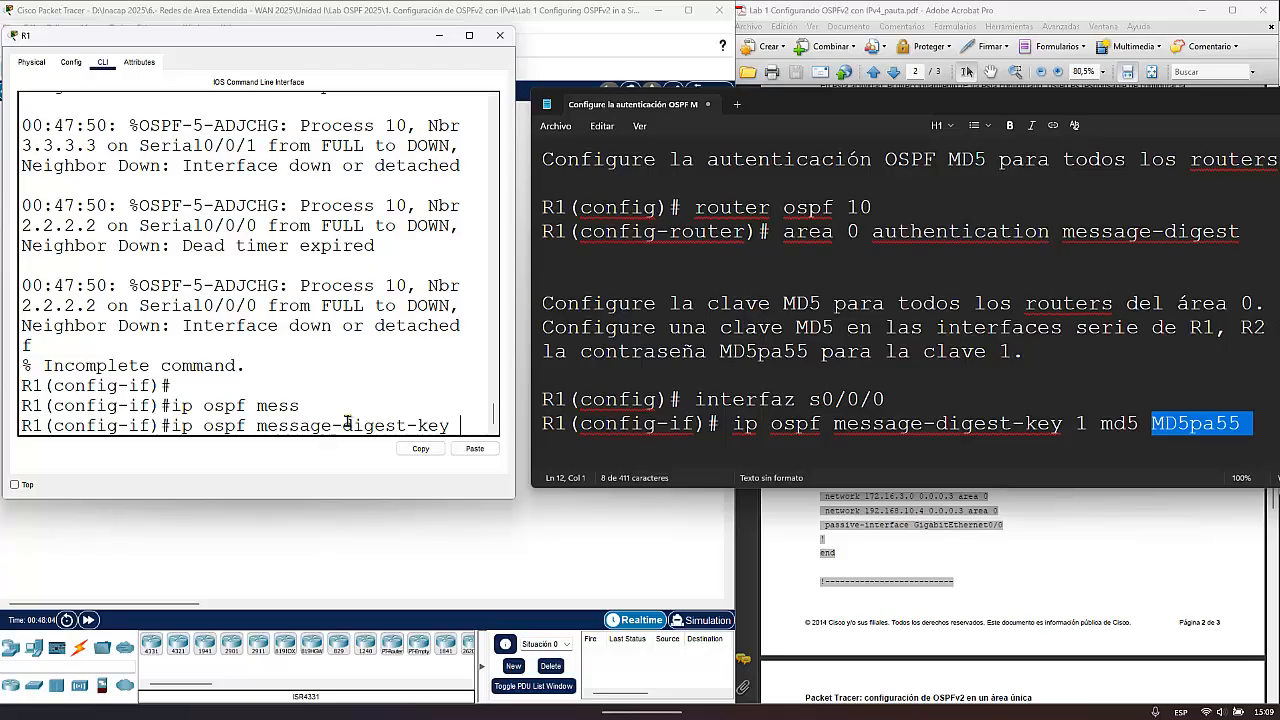
{"action": "type", "text": "1 md5 "}
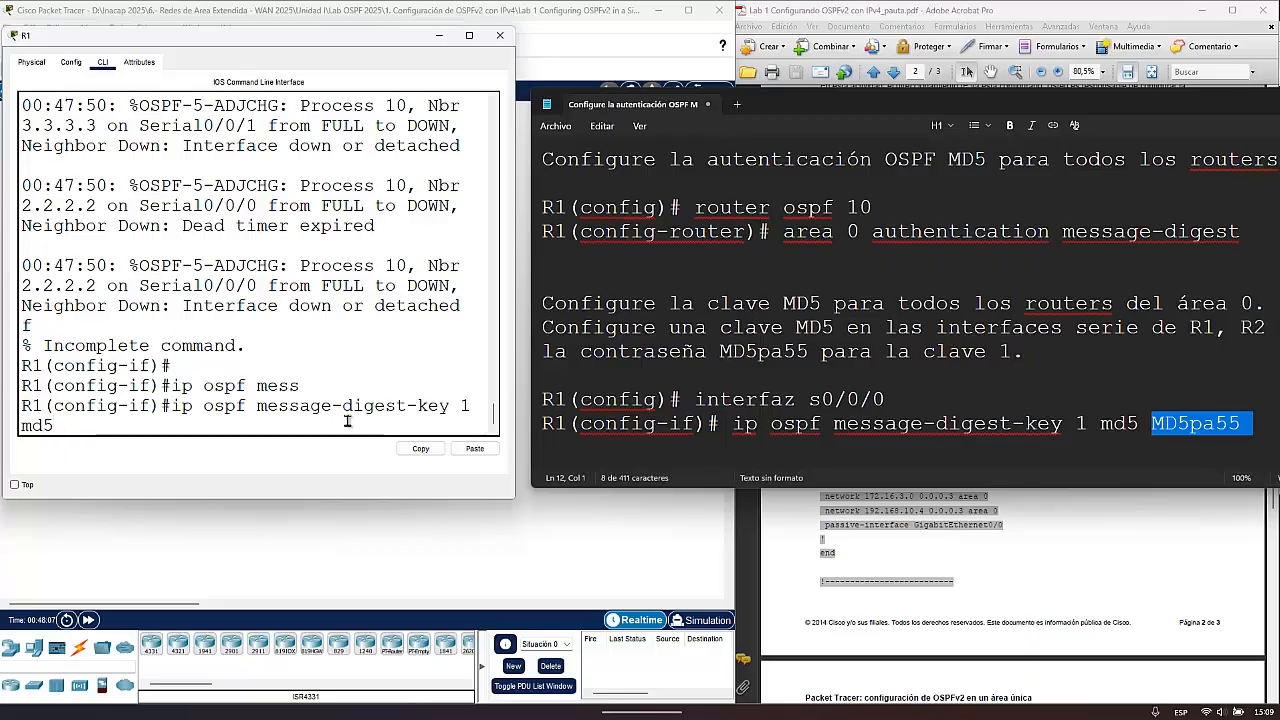
{"action": "type", "text": "MD"}
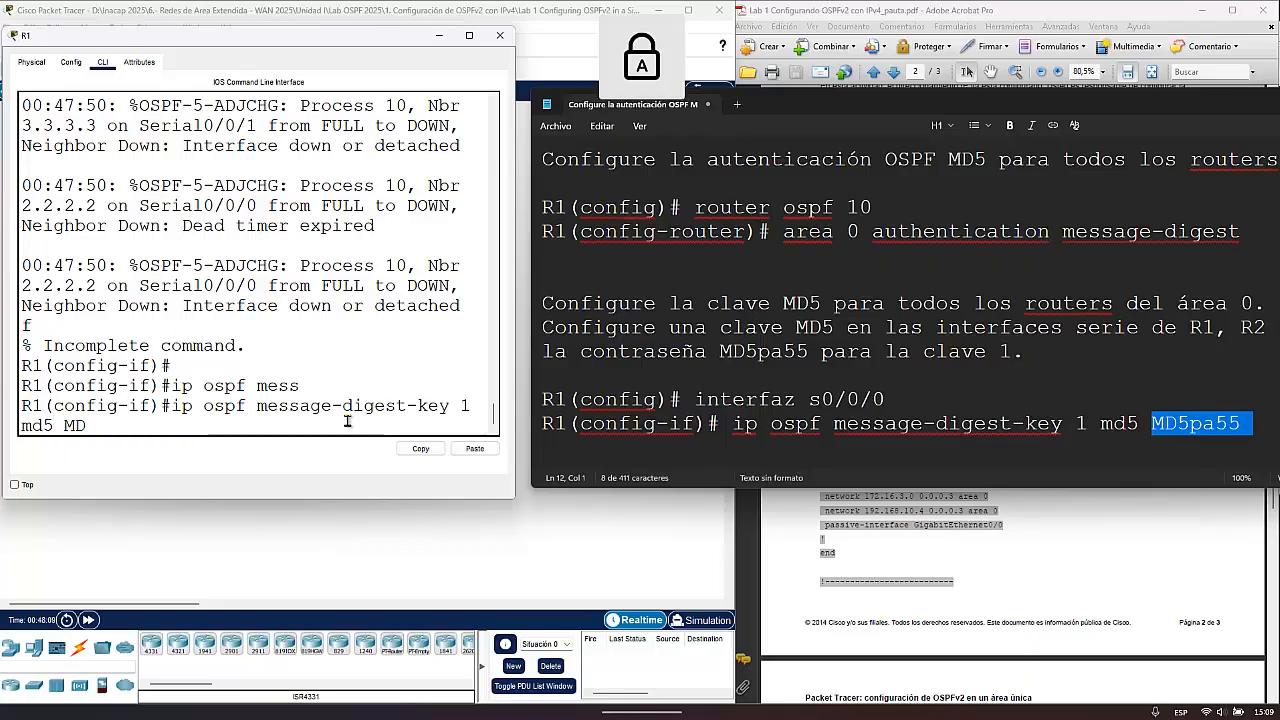
{"action": "type", "text": "5PA"}
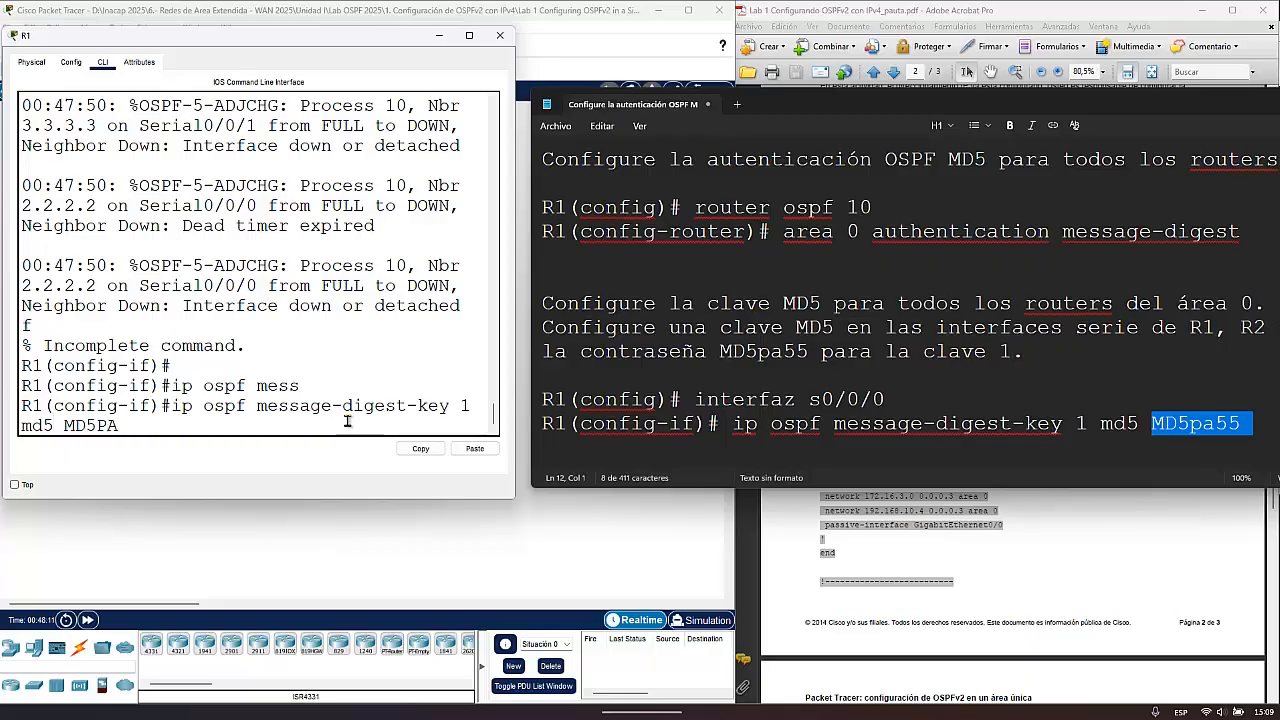
{"action": "key", "text": "Caps_Lock"}
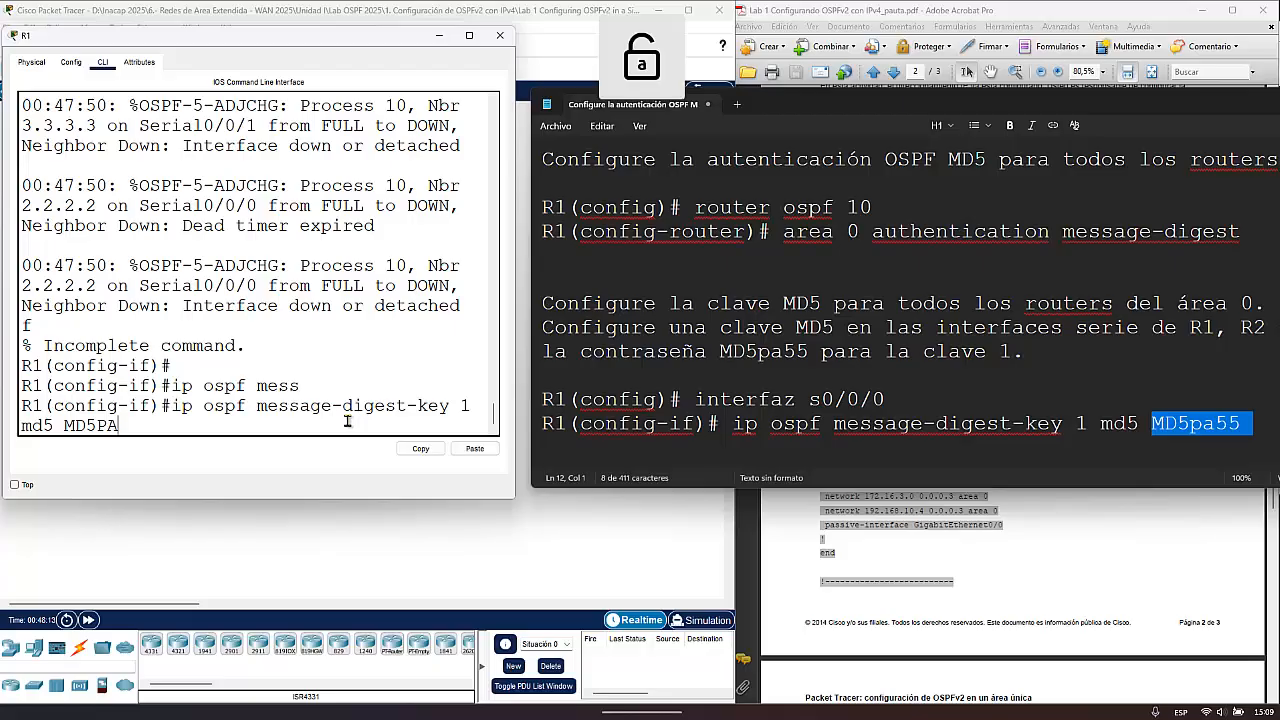
{"action": "key", "text": "BackSpace"}
{"action": "key", "text": "BackSpace"}
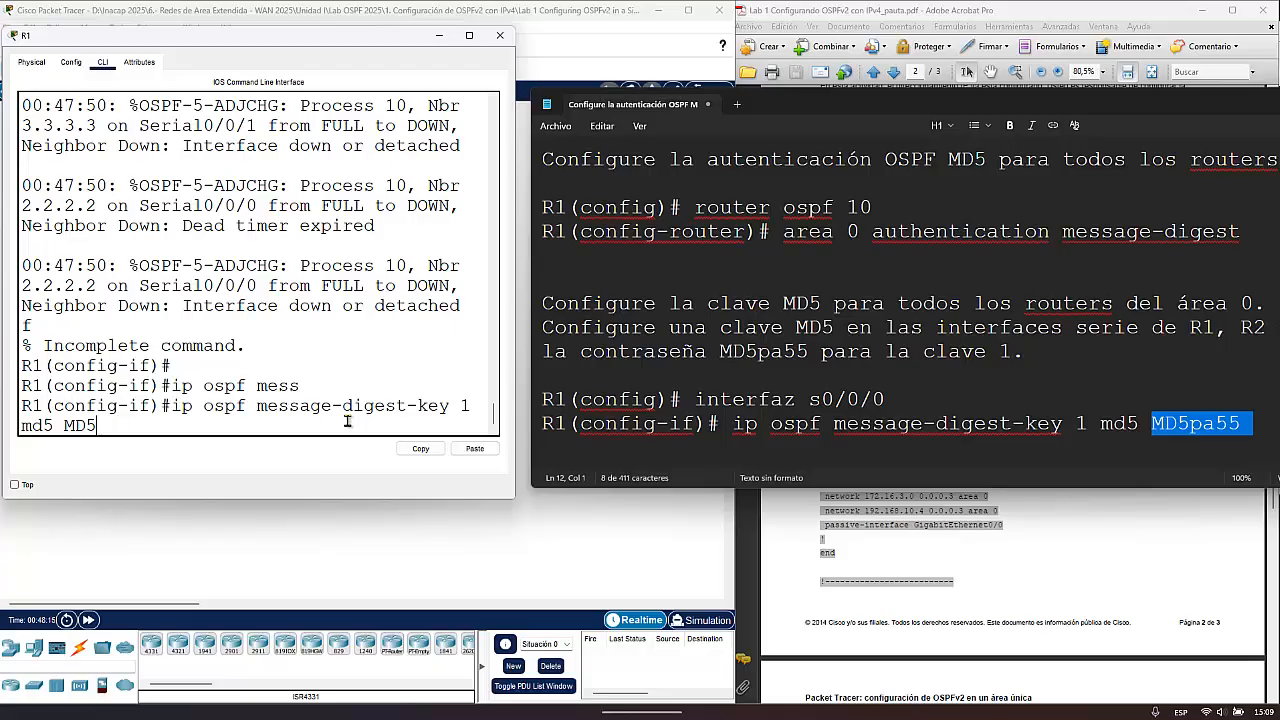
{"action": "type", "text": "pa55"}
{"action": "key", "text": "Return"}
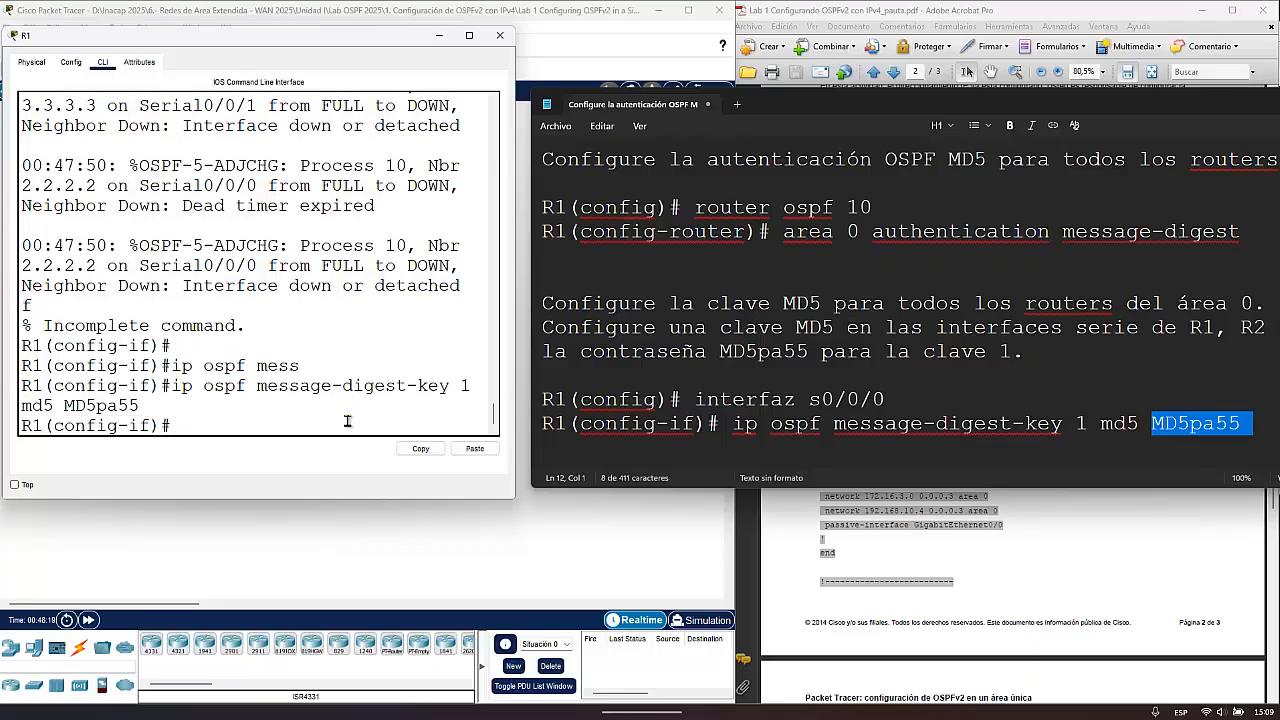
{"action": "type", "text": "exit"}
{"action": "key", "text": "Return"}
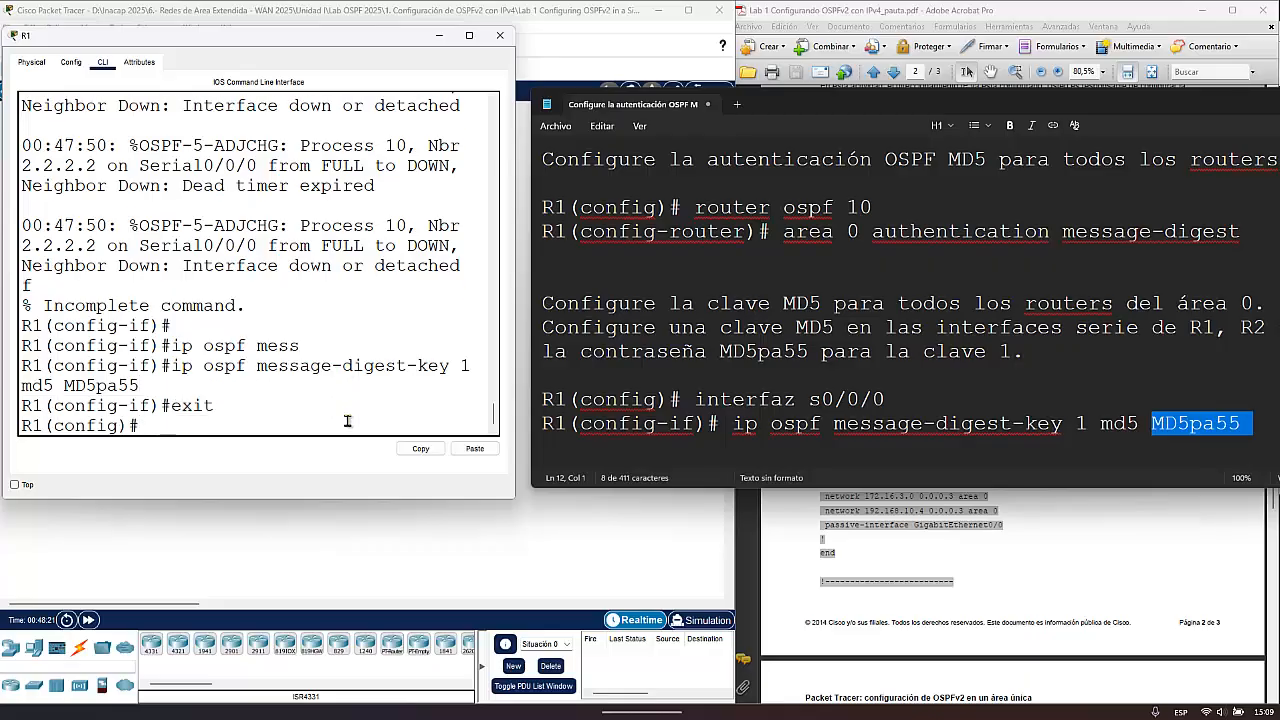
- Enter interface configuration for R1's Serial0/0/1 with int s0/0/1
{"action": "key", "text": "Up"}
{"action": "key", "text": "Up"}
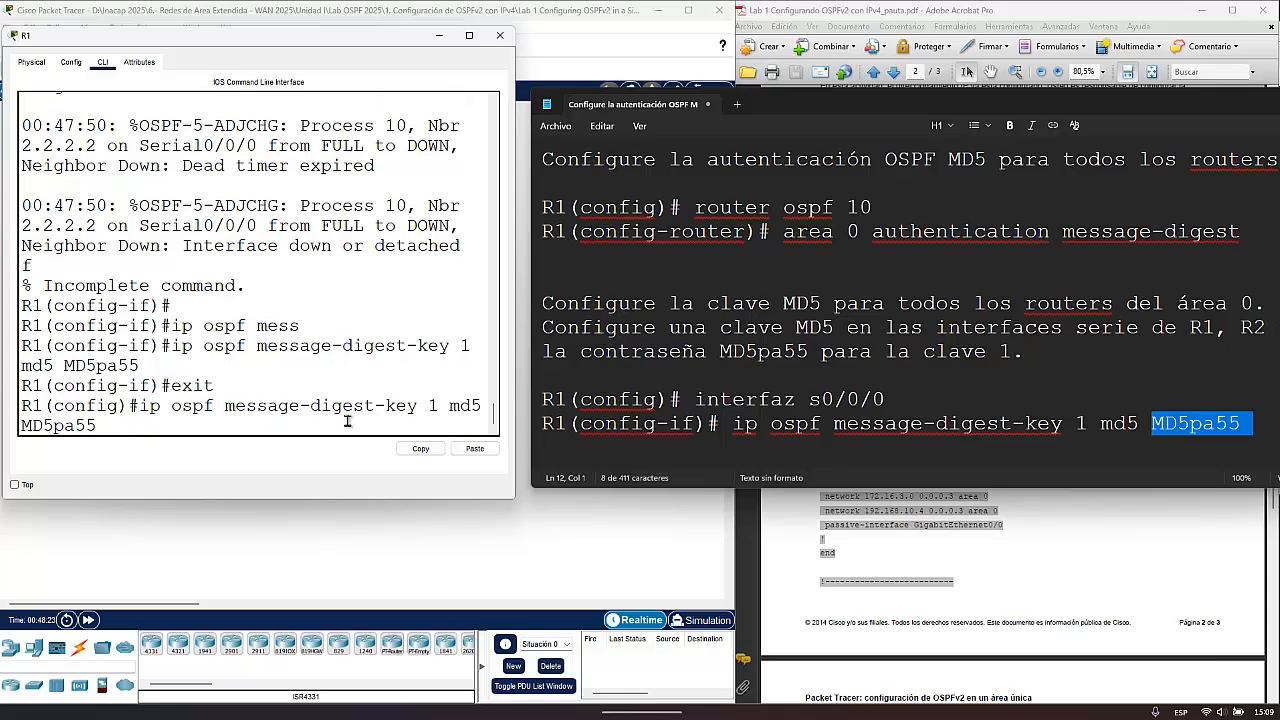
{"action": "key", "text": "Up"}
{"action": "key", "text": "Up"}
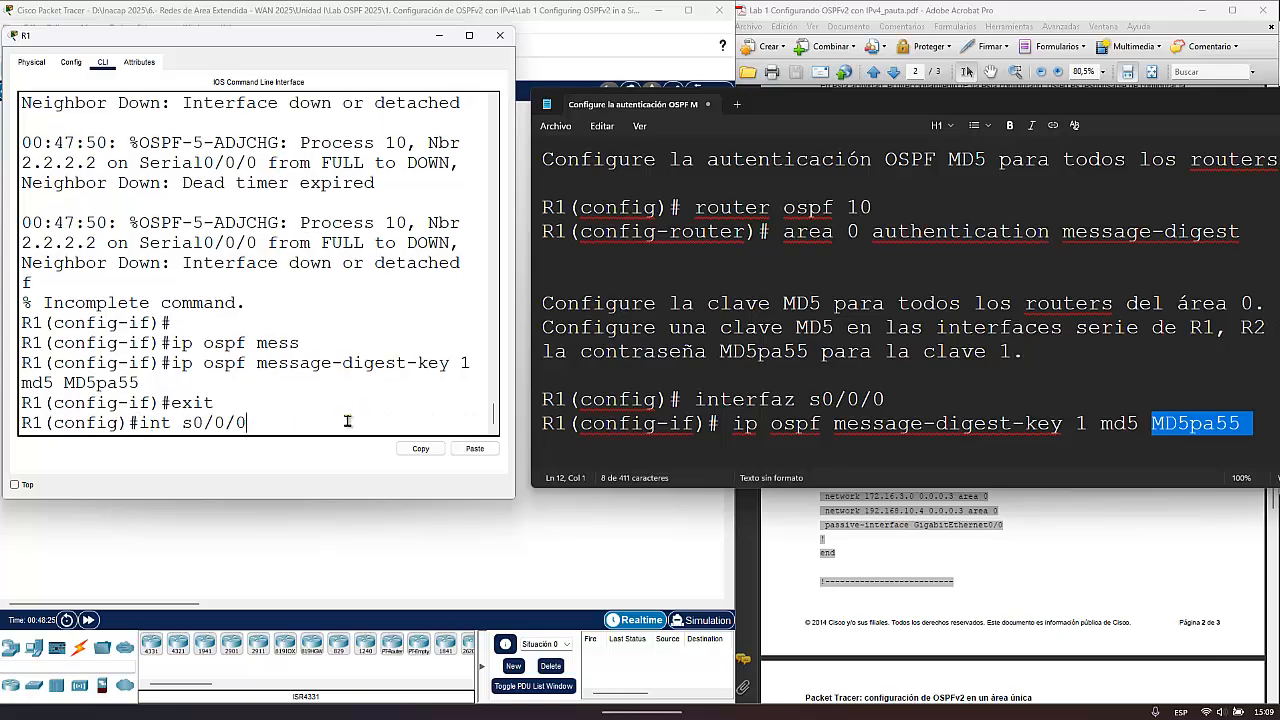
{"action": "key", "text": "BackSpace"}
{"action": "type", "text": "1"}
{"action": "key", "text": "Return"}
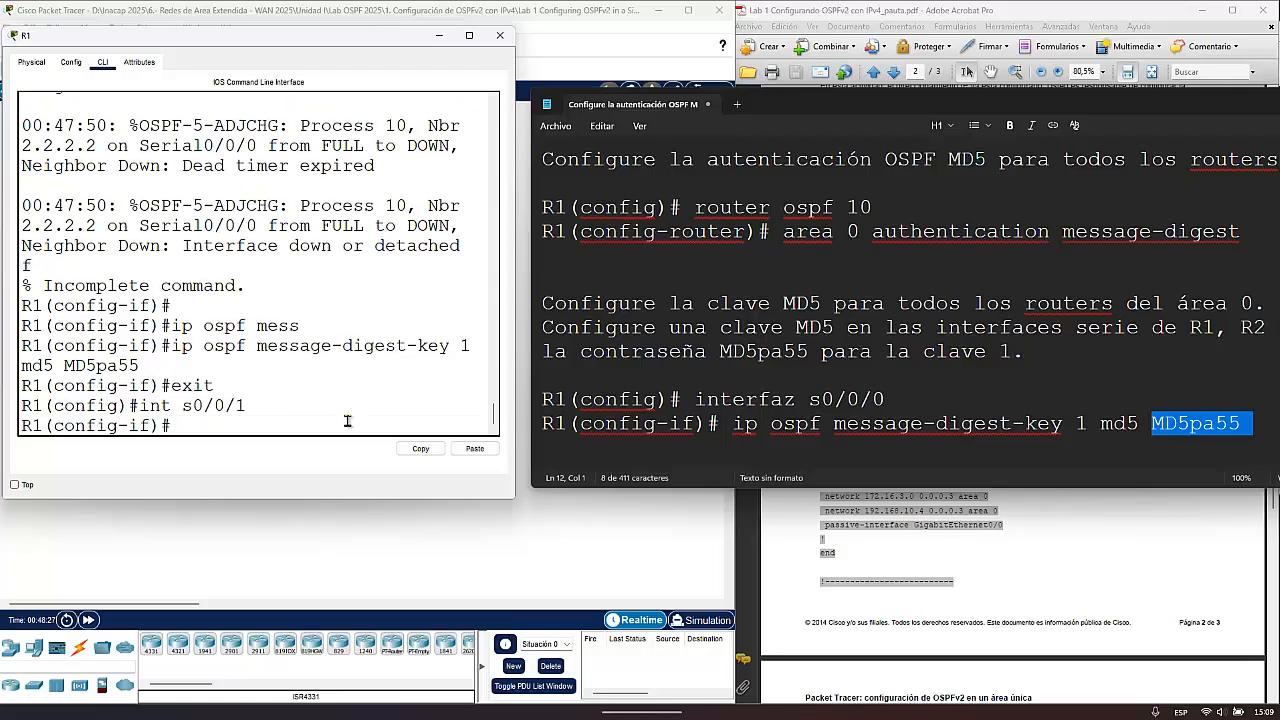
- Configure ip ospf message-digest-key 1 md5 on R1's Serial0/0/1 with the same key password, and exit interface configuration
{"action": "key", "text": "Up"}
{"action": "key", "text": "Up"}
{"action": "key", "text": "Up"}
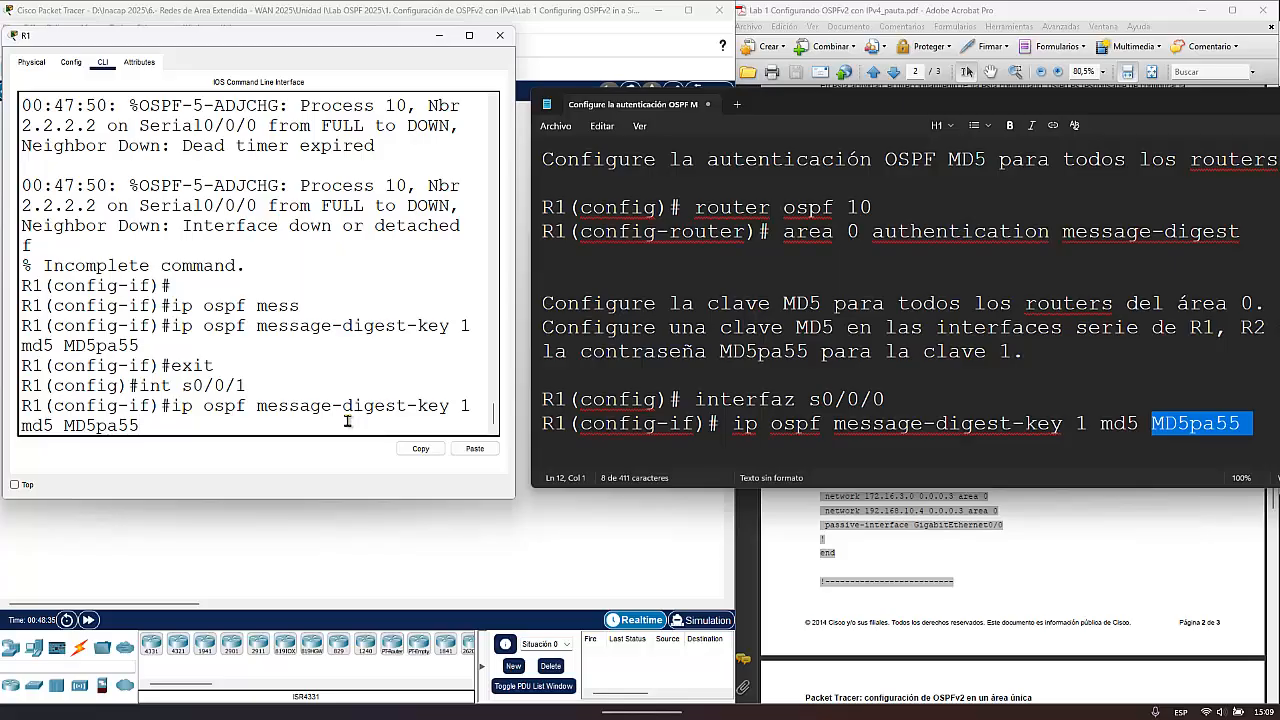
{"action": "key", "text": "Return"}
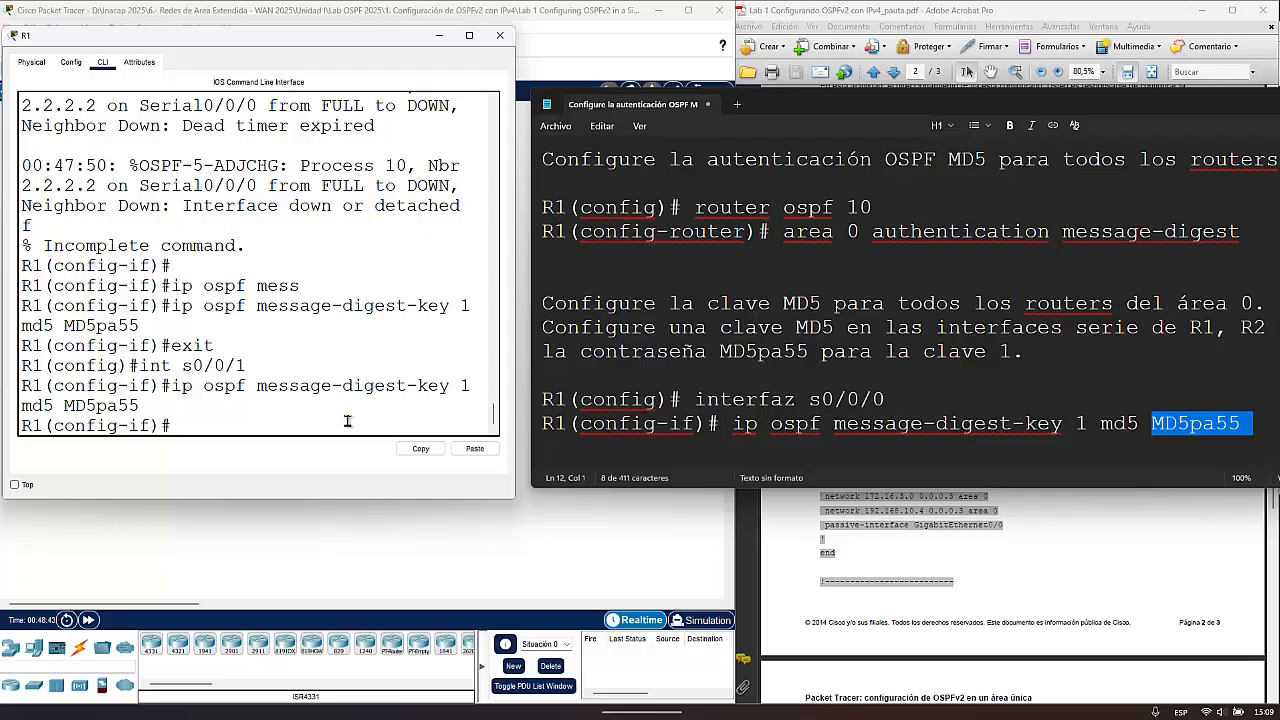
{"action": "type", "text": "exit"}
{"action": "key", "text": "Return"}
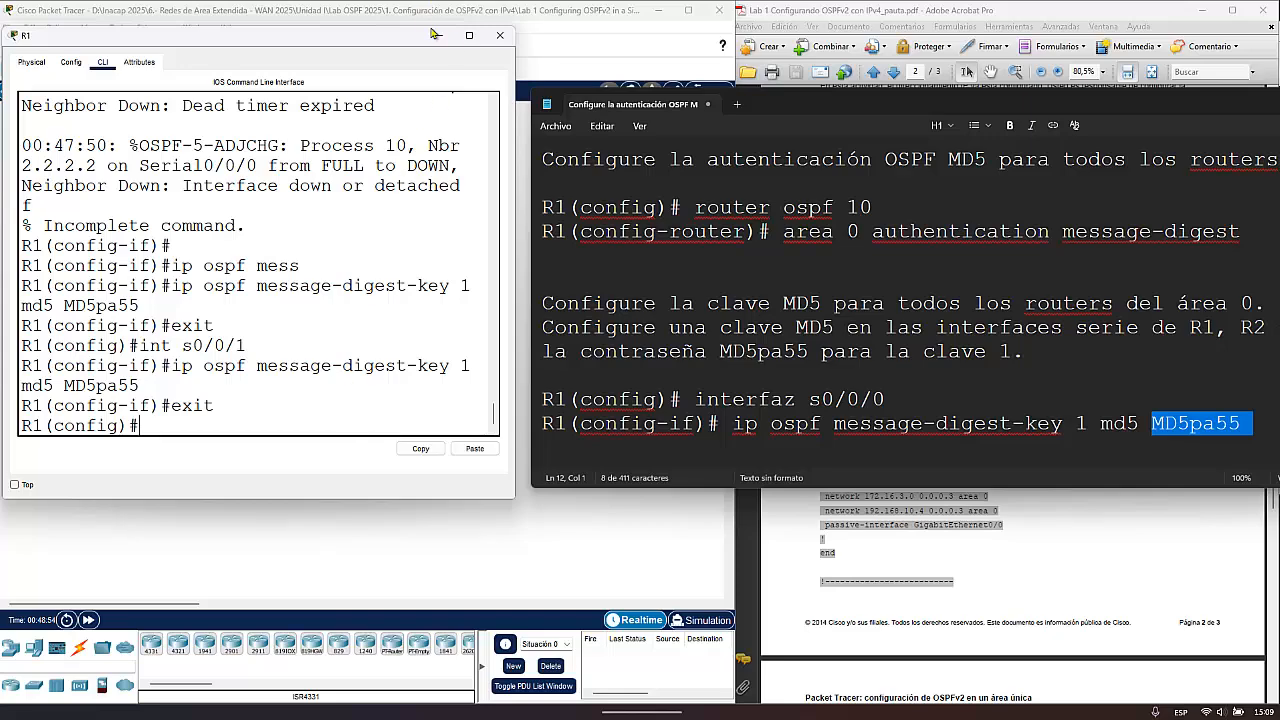
- Close R1's window and open R2's CLI, placing it beside the note with the authentication commands
{"action": "left_click", "coordinate": [500, 35]}
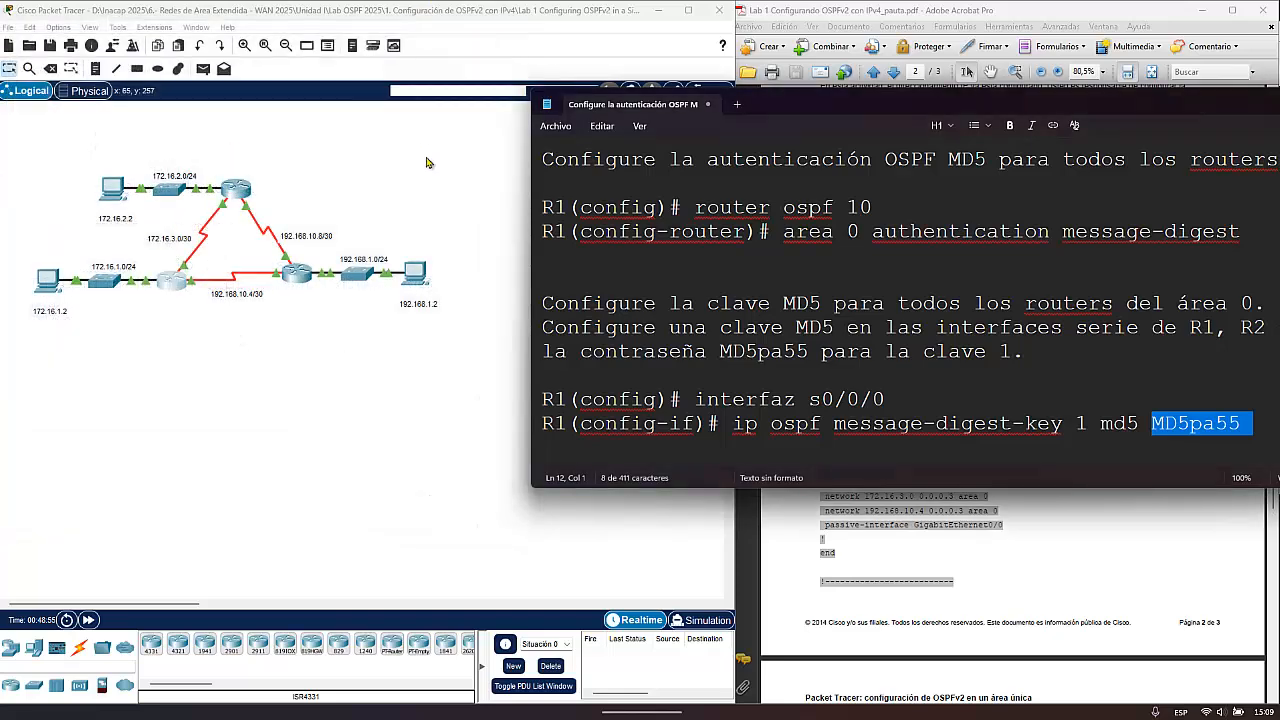
{"action": "left_click", "coordinate": [236, 189]}
{"action": "left_click_drag", "start_coordinate": [775, 49], "coordinate": [344, 37]}
{"action": "left_click", "coordinate": [784, 166]}
{"action": "left_click", "coordinate": [248, 366]}
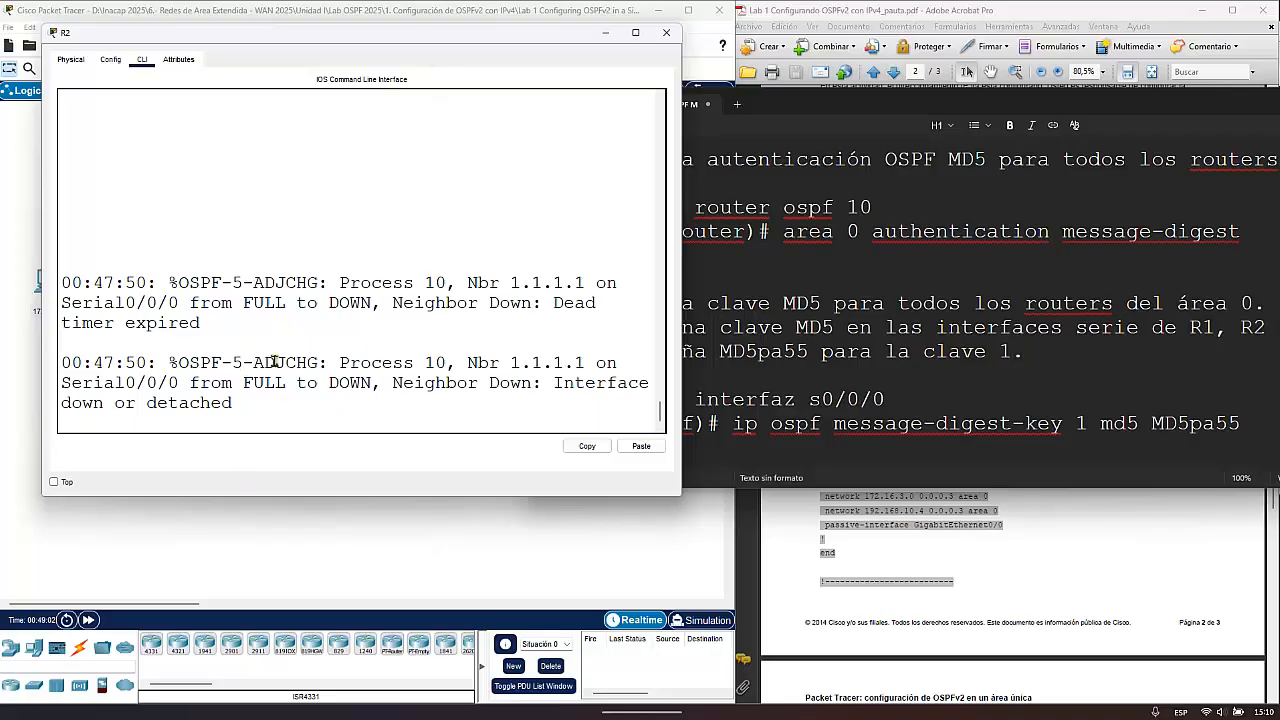
- Enter privileged mode and global configuration on R2 with ena and config t
{"action": "key", "text": "Return"}
{"action": "key", "text": "Return"}
{"action": "key", "text": "Return"}
{"action": "key", "text": "Return"}
{"action": "type", "text": "ena"}
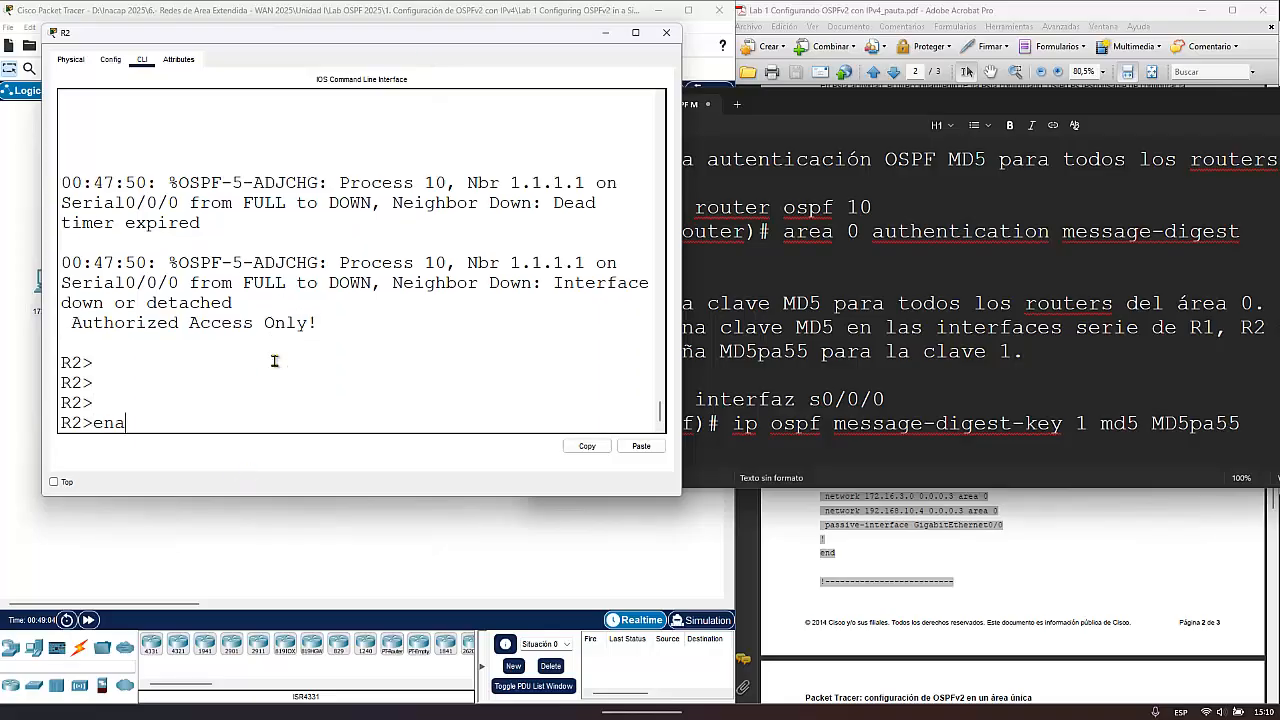
{"action": "key", "text": "Return"}
{"action": "type", "text": "config t"}
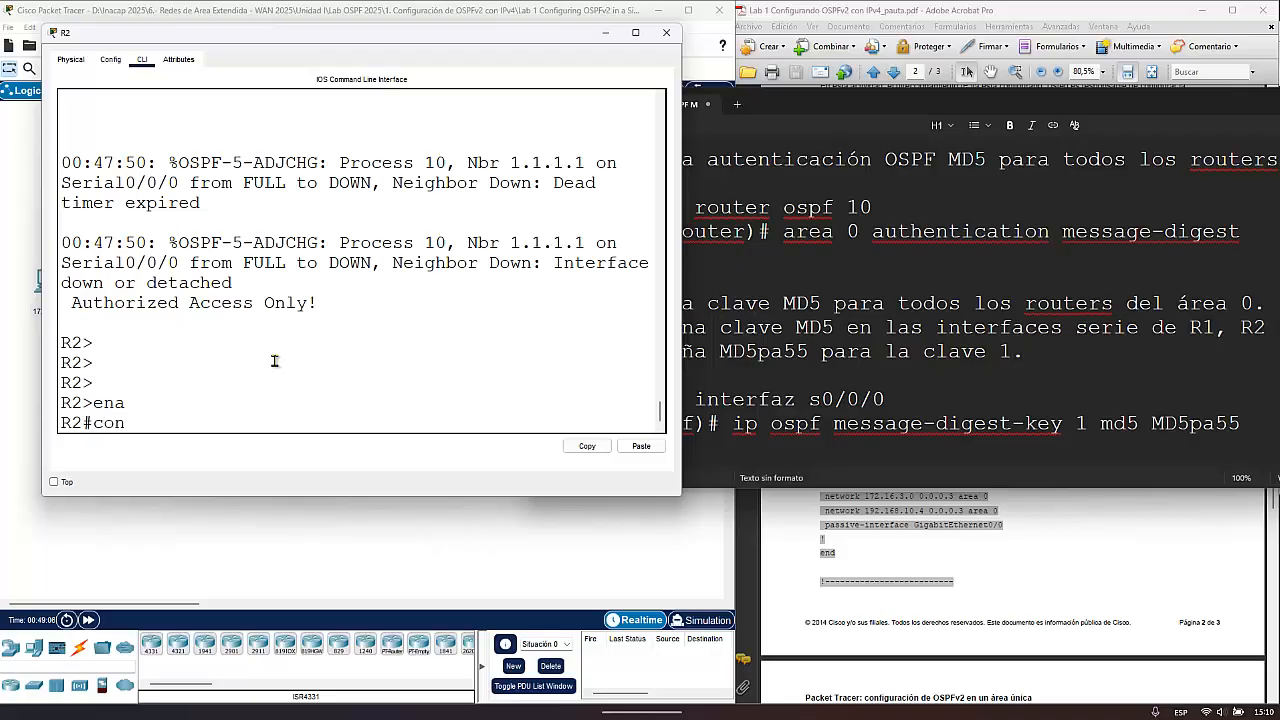
{"action": "key", "text": "Return"}
- Enable MD5 authentication for area 0 on R2 with router ospf 10 and area 0 authentication message-digest, and exit router configuration
{"action": "type", "text": "ro"}
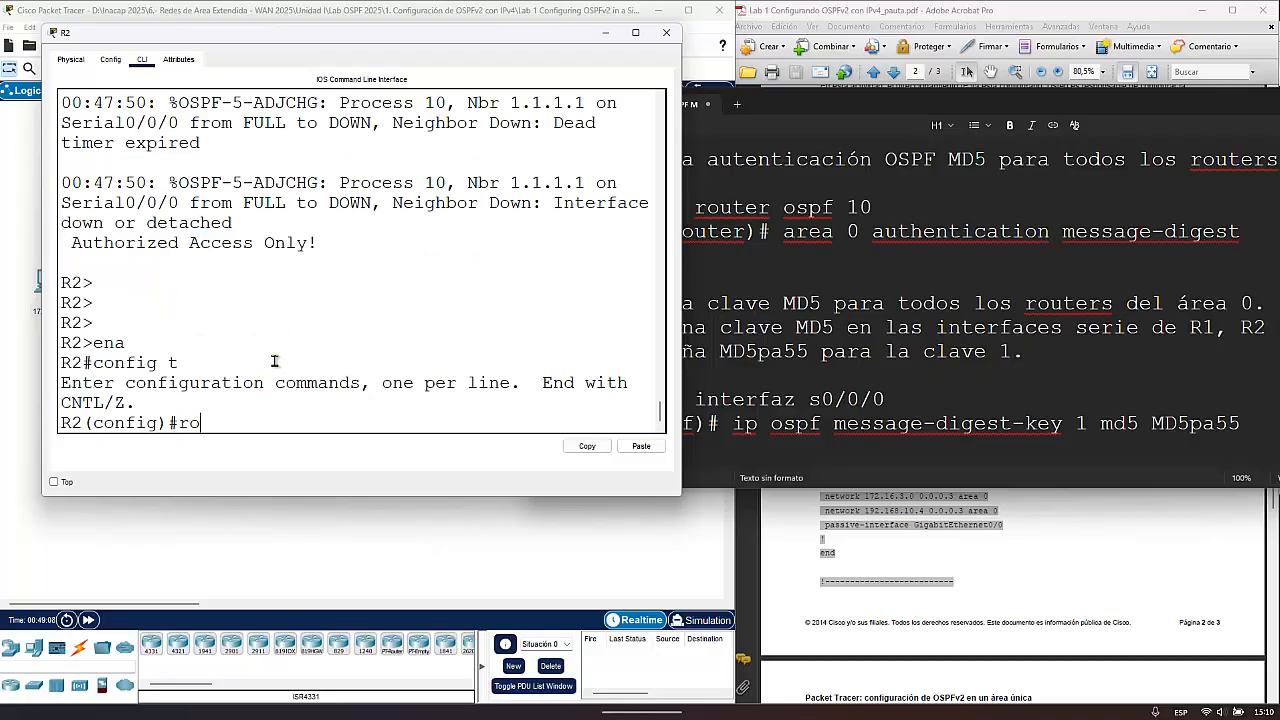
{"action": "type", "text": "uter ospf 10"}
{"action": "key", "text": "Return"}
{"action": "type", "text": "a"}
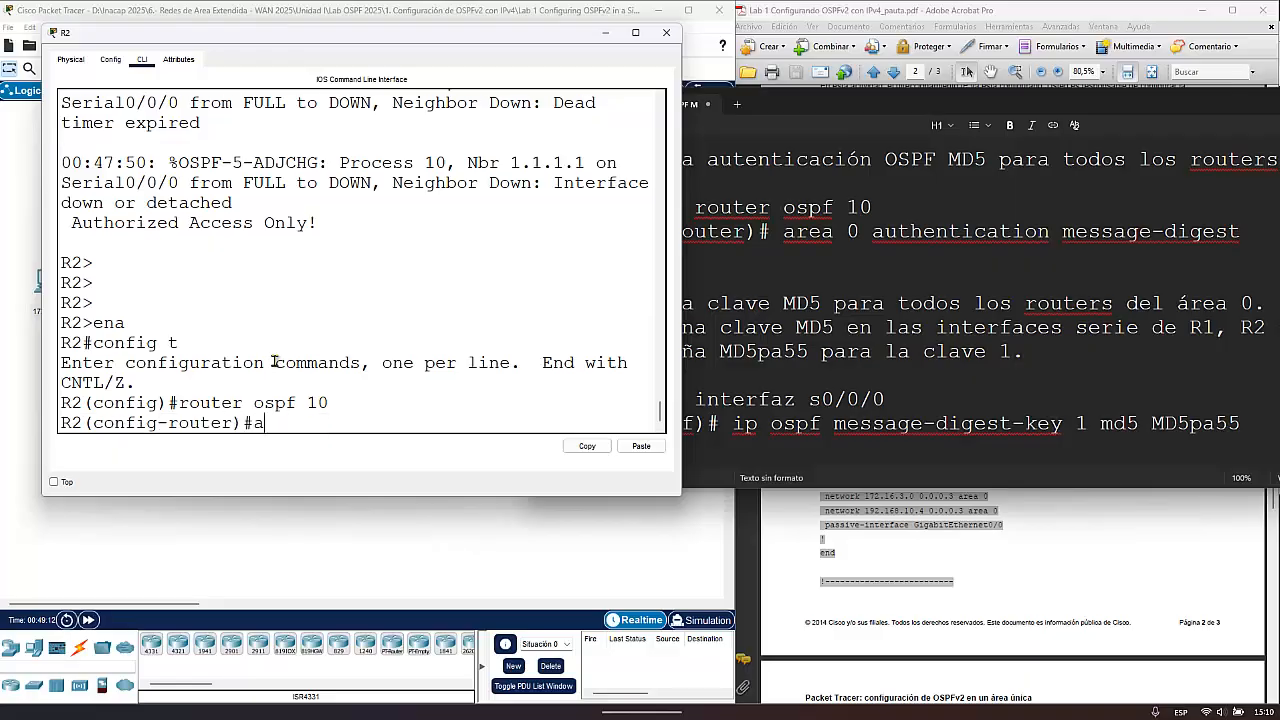
{"action": "type", "text": "rea 0 authen"}
{"action": "key", "text": "Tab"}
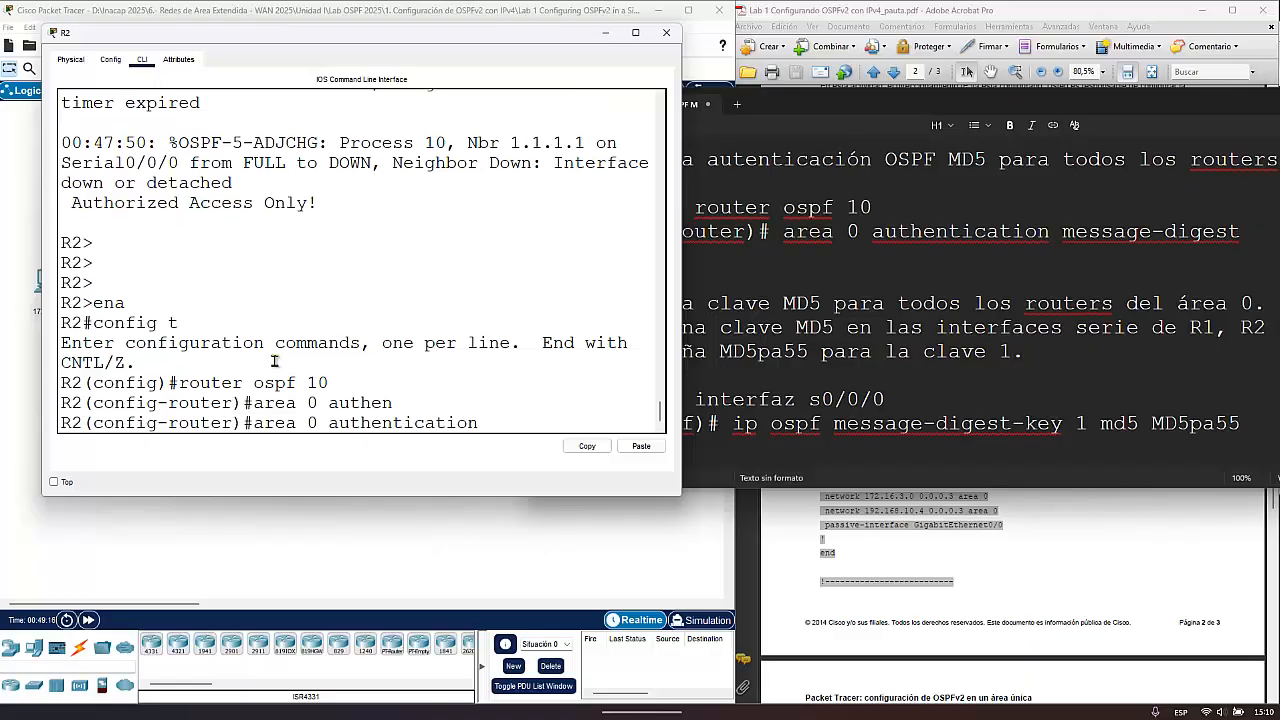
{"action": "type", "text": "mess"}
{"action": "key", "text": "Tab"}
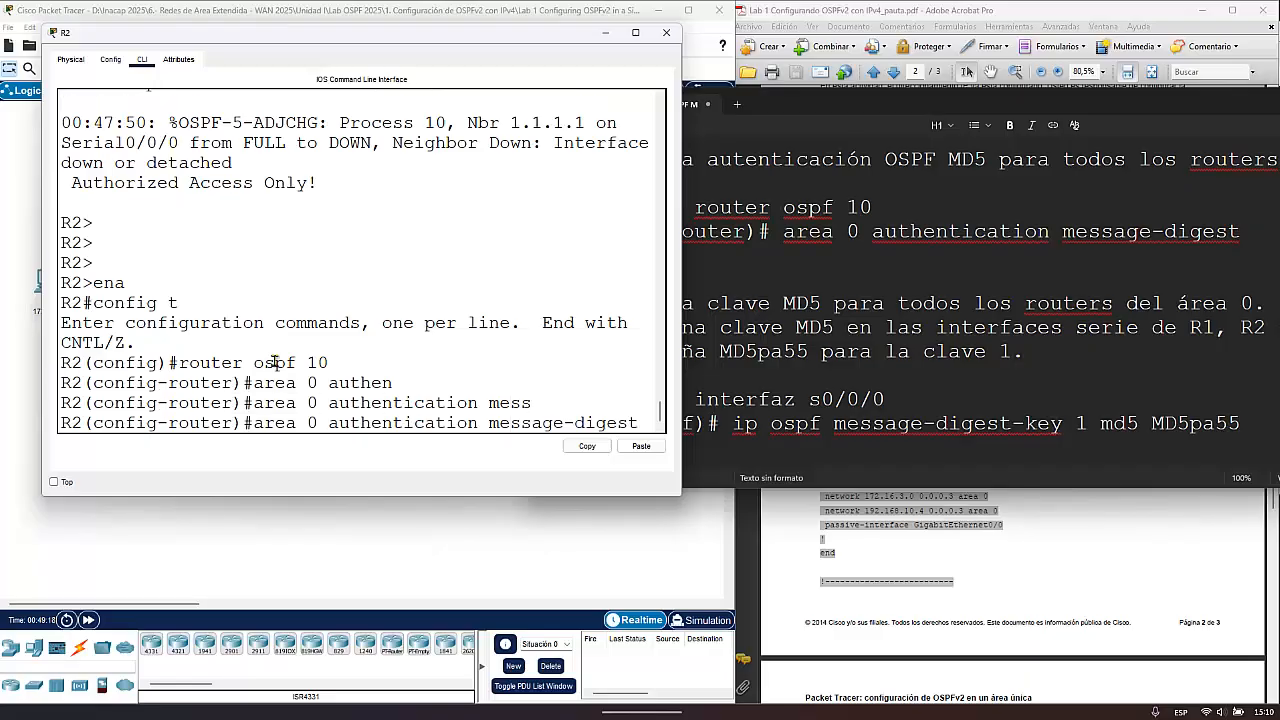
{"action": "key", "text": "Return"}
{"action": "type", "text": "exit"}
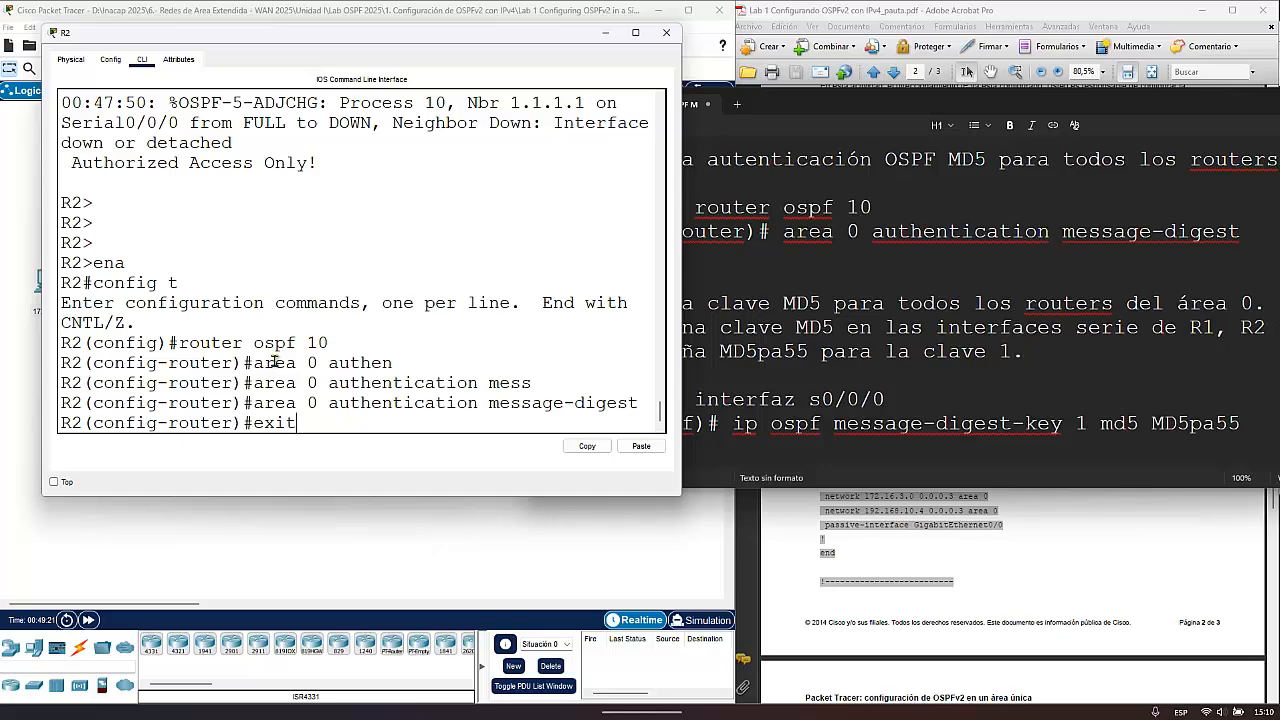
{"action": "key", "text": "Return"}
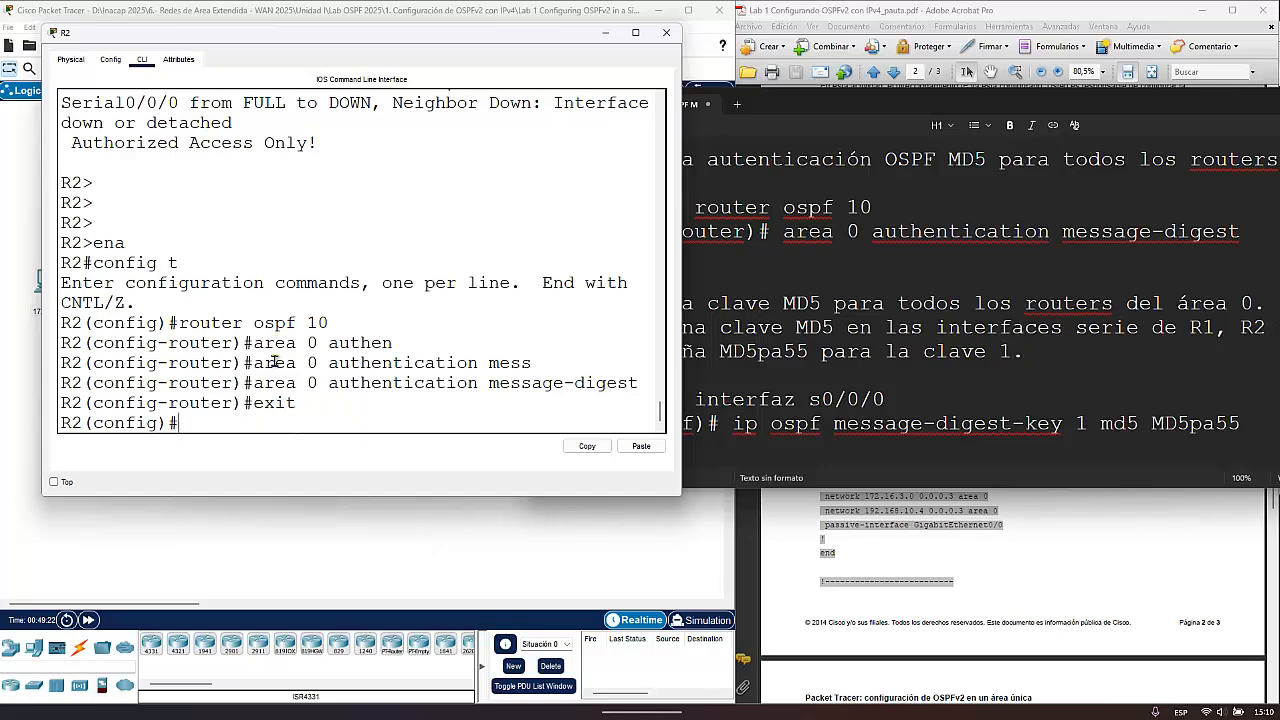
- Enter interface configuration for R2's Serial0/0/0 with int s0/0/0
{"action": "type", "text": "int s0/0/0"}
{"action": "key", "text": "Return"}
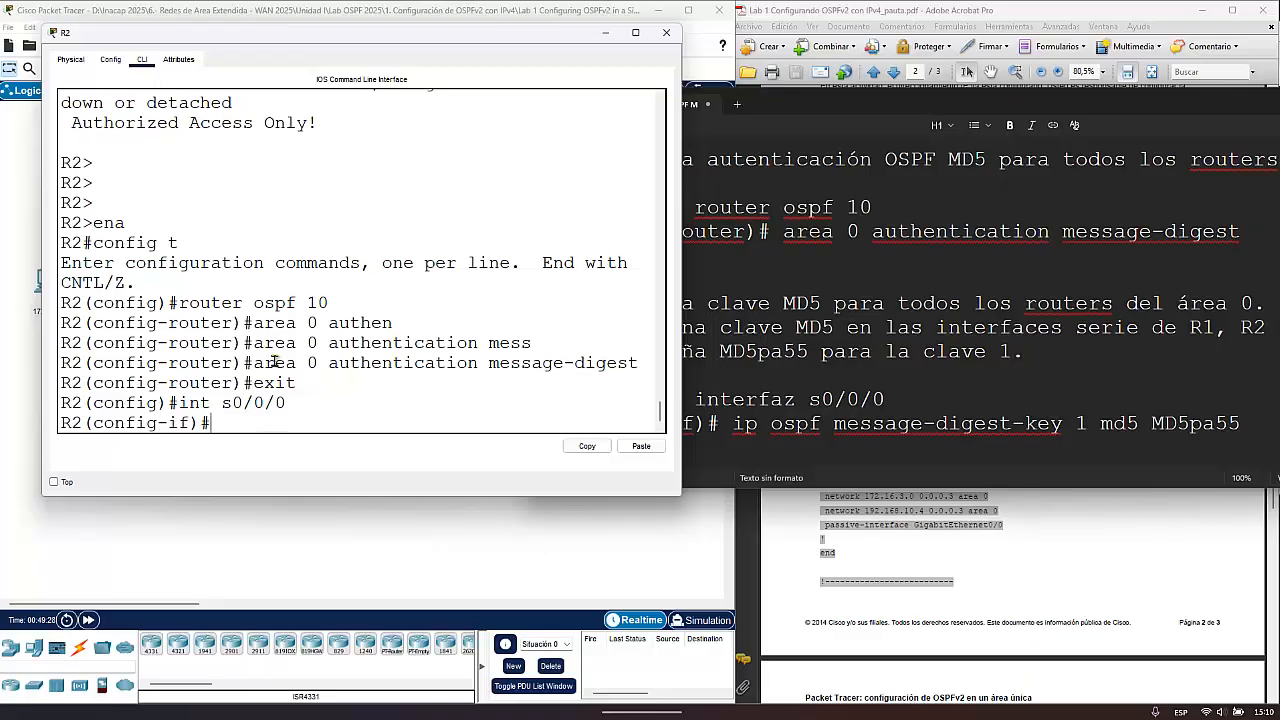
- Configure ip ospf message-digest-key 1 md5 on R2's Serial0/0/0 with the key password given in the note, and exit interface configuration
{"action": "type", "text": "ip ospf mess"}
{"action": "key", "text": "Tab"}
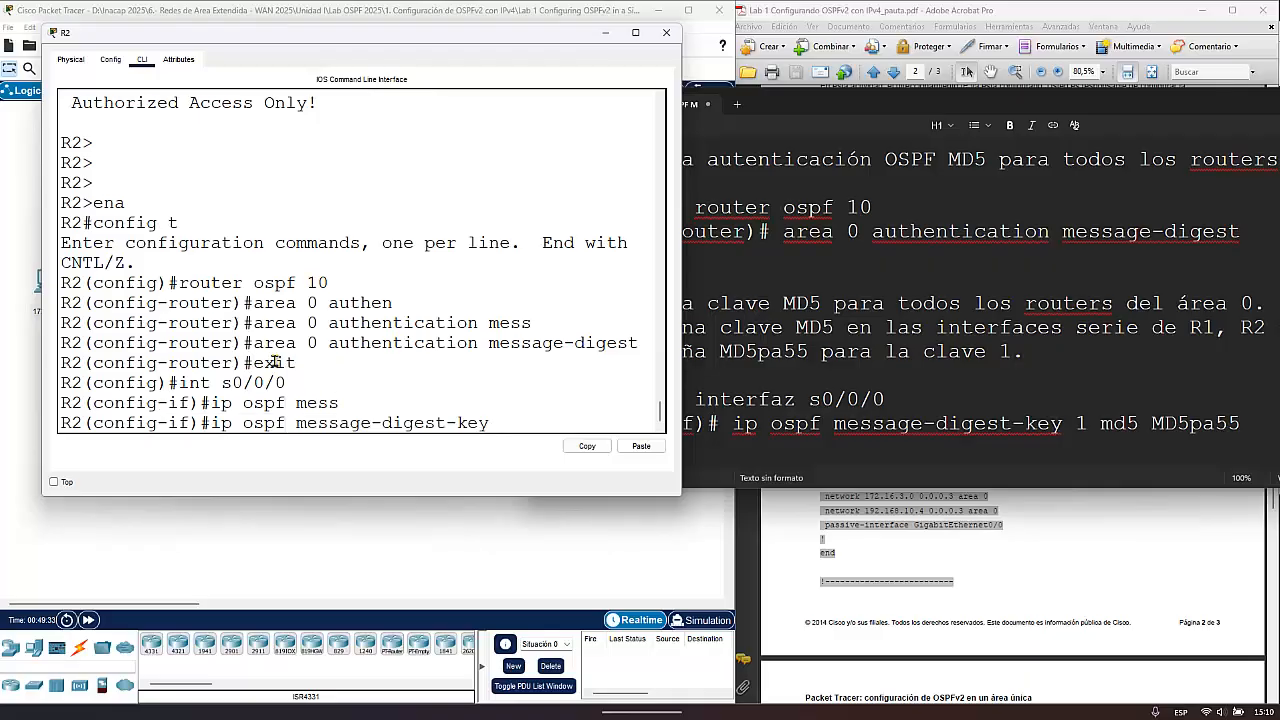
{"action": "type", "text": "1"}
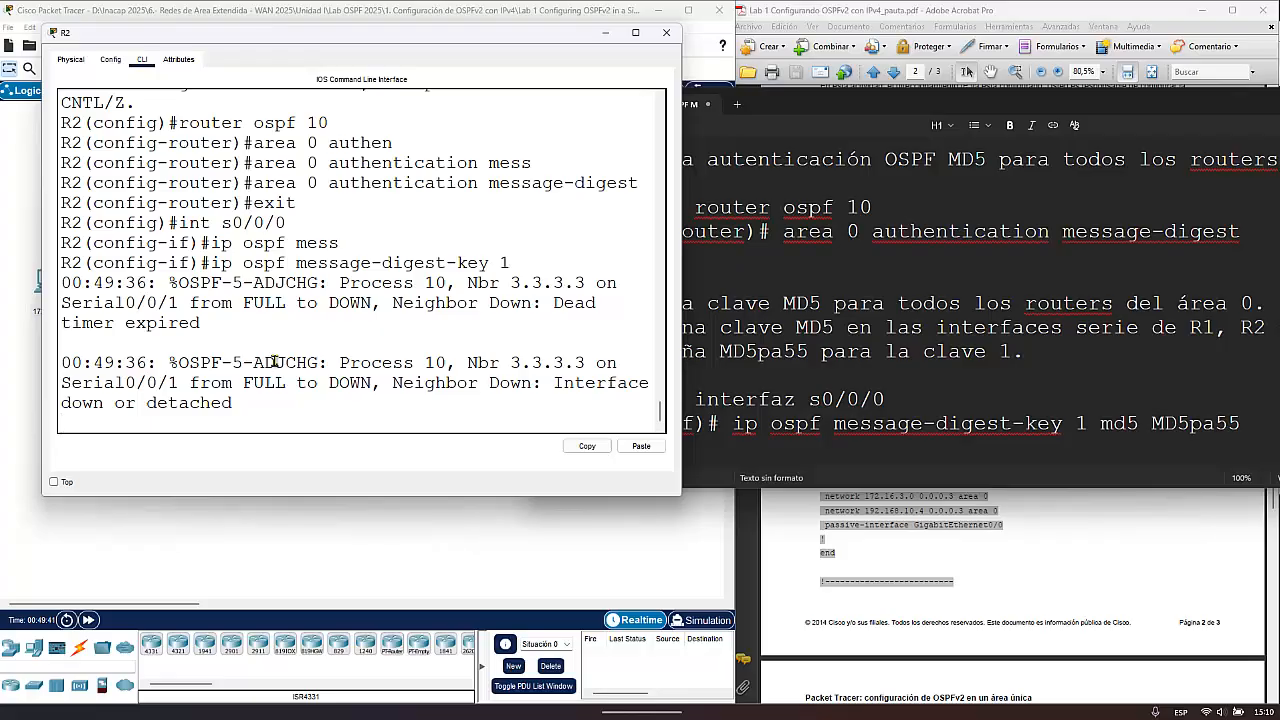
{"action": "key", "text": "Return"}
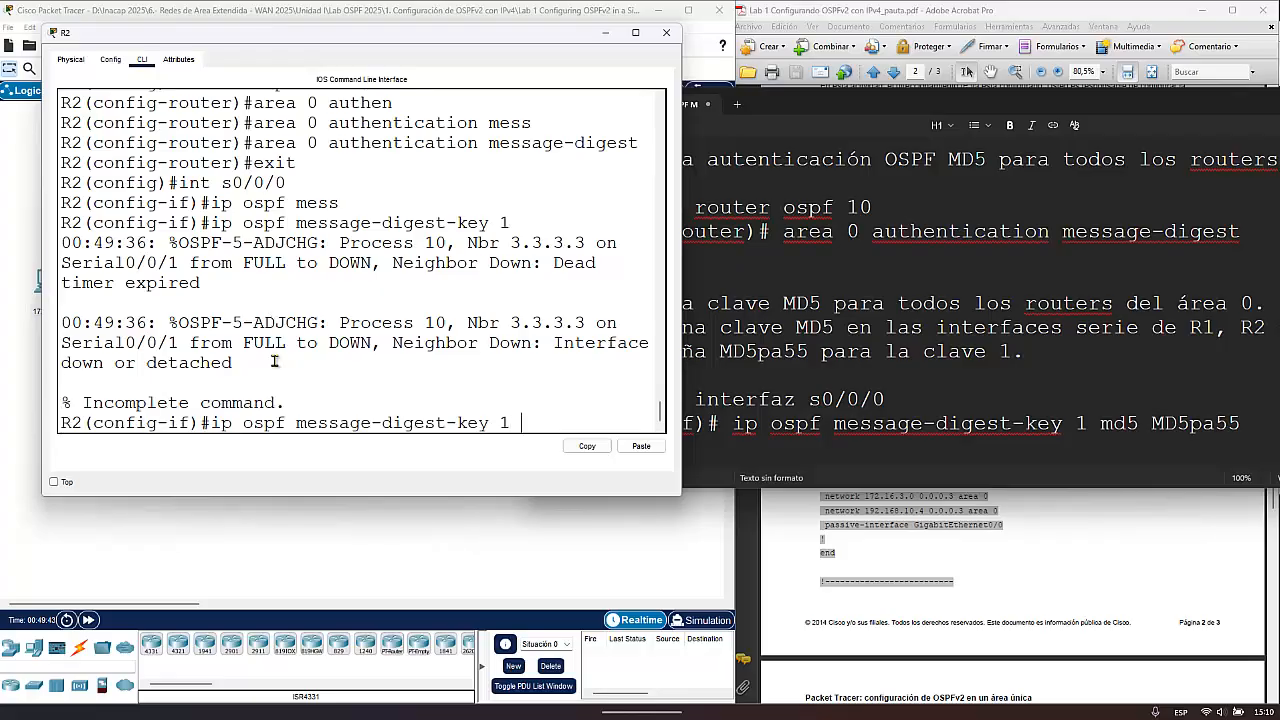
{"action": "type", "text": "md5"}
{"action": "key", "text": "Caps_Lock"}
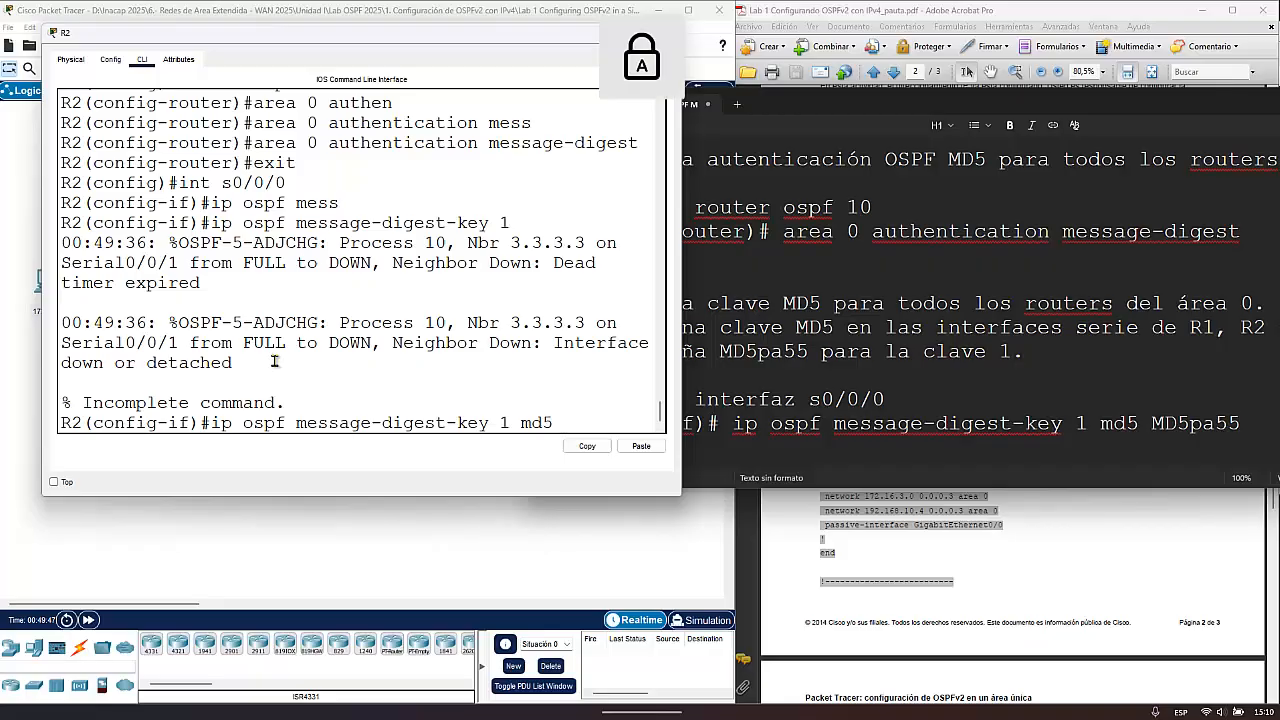
{"action": "type", "text": "MD"}
{"action": "key", "text": "Caps_Lock"}
{"action": "type", "text": "5pa"}
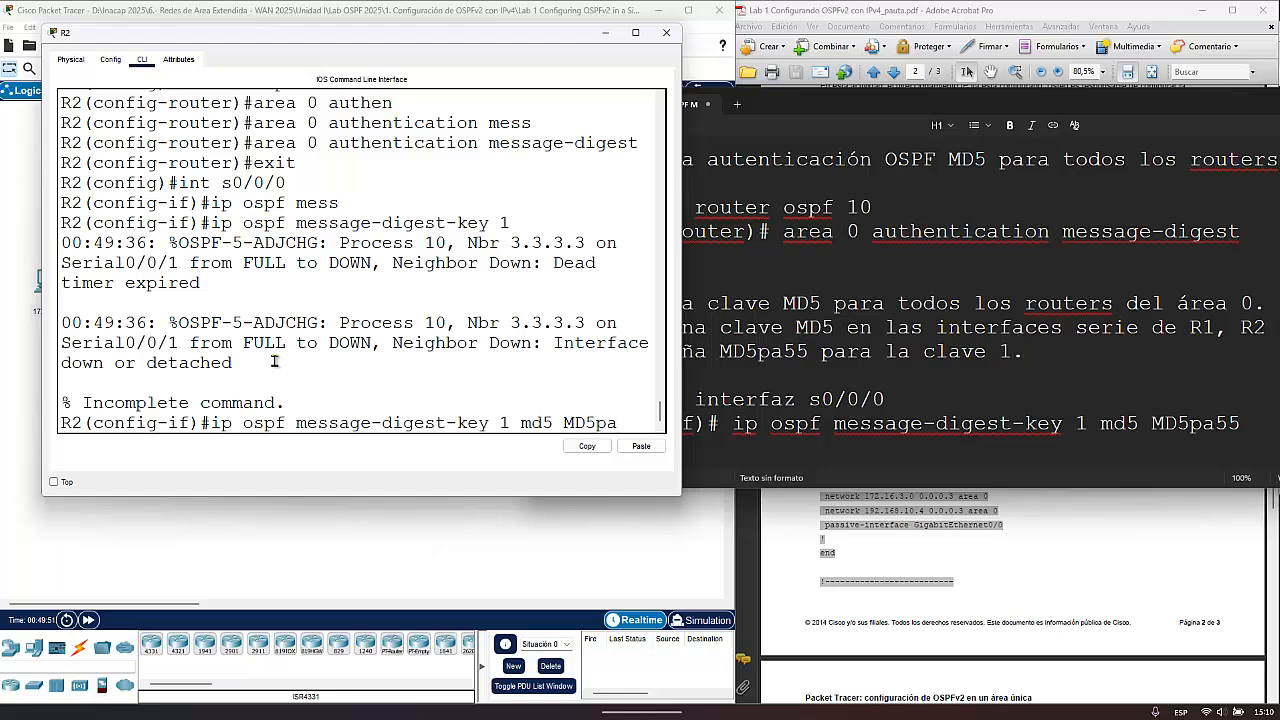
{"action": "type", "text": "55"}
{"action": "key", "text": "Return"}
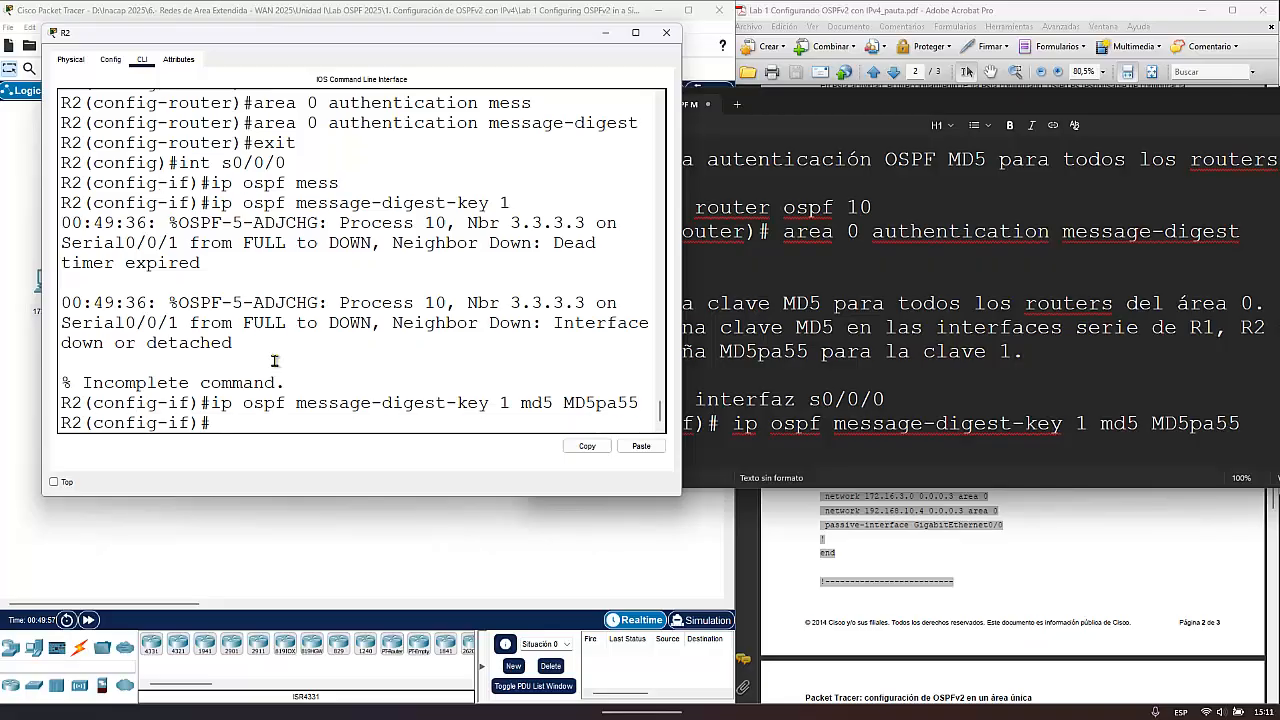
{"action": "type", "text": "exit"}
{"action": "key", "text": "Return"}
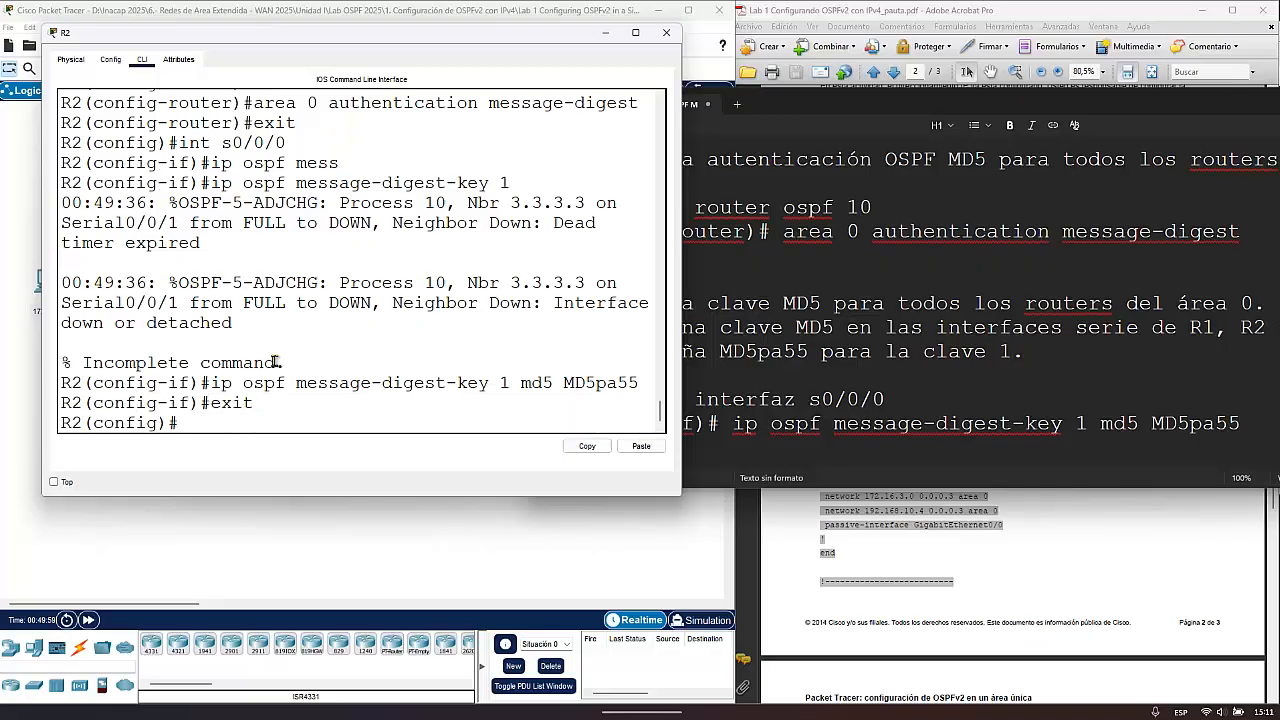
- Enter interface configuration for R2's Serial0/0/1 with int s0/0/1
{"action": "key", "text": "Up"}
{"action": "key", "text": "Up"}
{"action": "key", "text": "Up"}
{"action": "key", "text": "Up"}
{"action": "key", "text": "Up"}
{"action": "key", "text": "BackSpace"}
{"action": "type", "text": "1"}
{"action": "key", "text": "Return"}
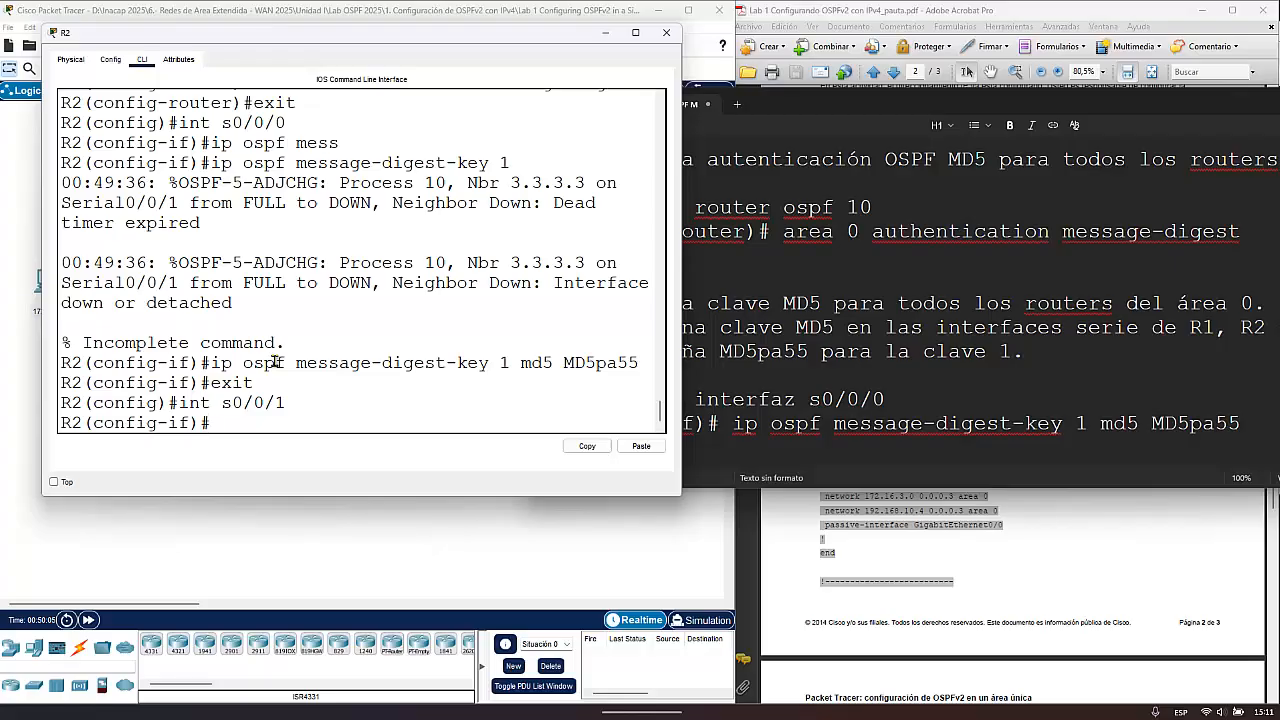
- Configure ip ospf message-digest-key 1 md5 on R2's Serial0/0/1 with the same key password, and exit interface configuration
{"action": "key", "text": "Up"}
{"action": "key", "text": "Up"}
{"action": "key", "text": "Up"}
{"action": "key", "text": "Up"}
{"action": "key", "text": "Down"}
{"action": "key", "text": "Return"}
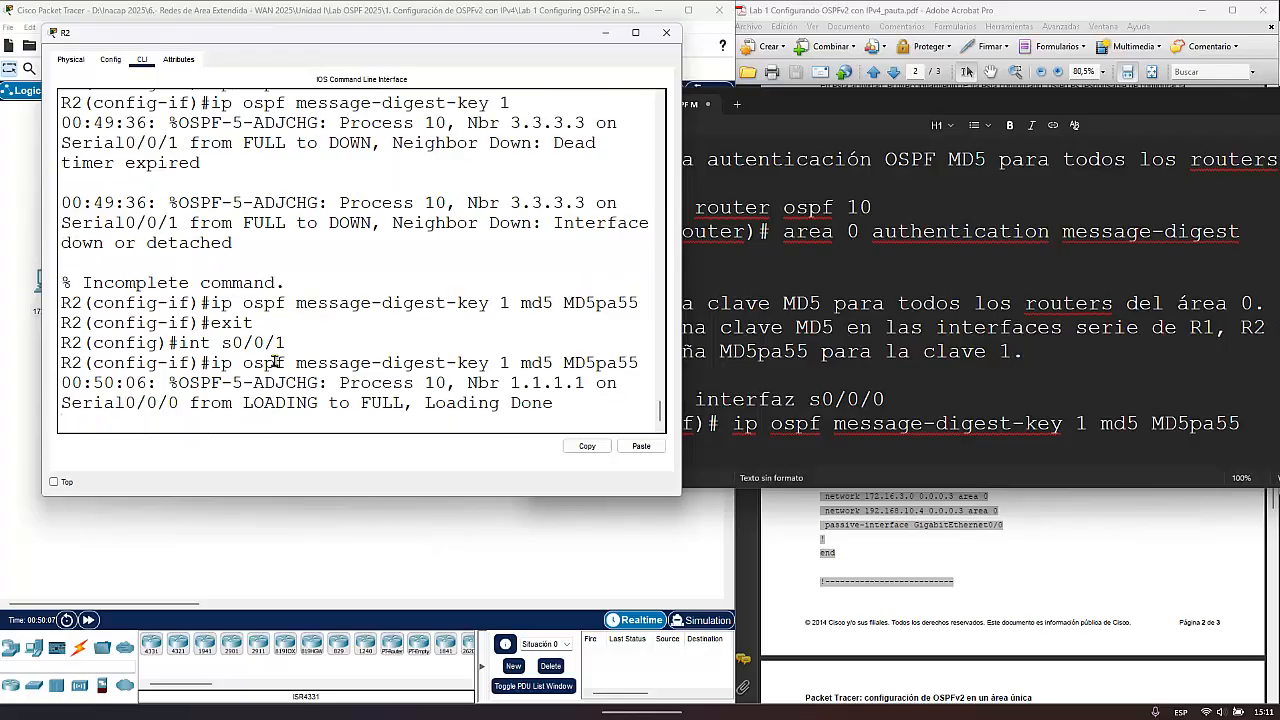
{"action": "key", "text": "Return"}
{"action": "key", "text": "Up"}
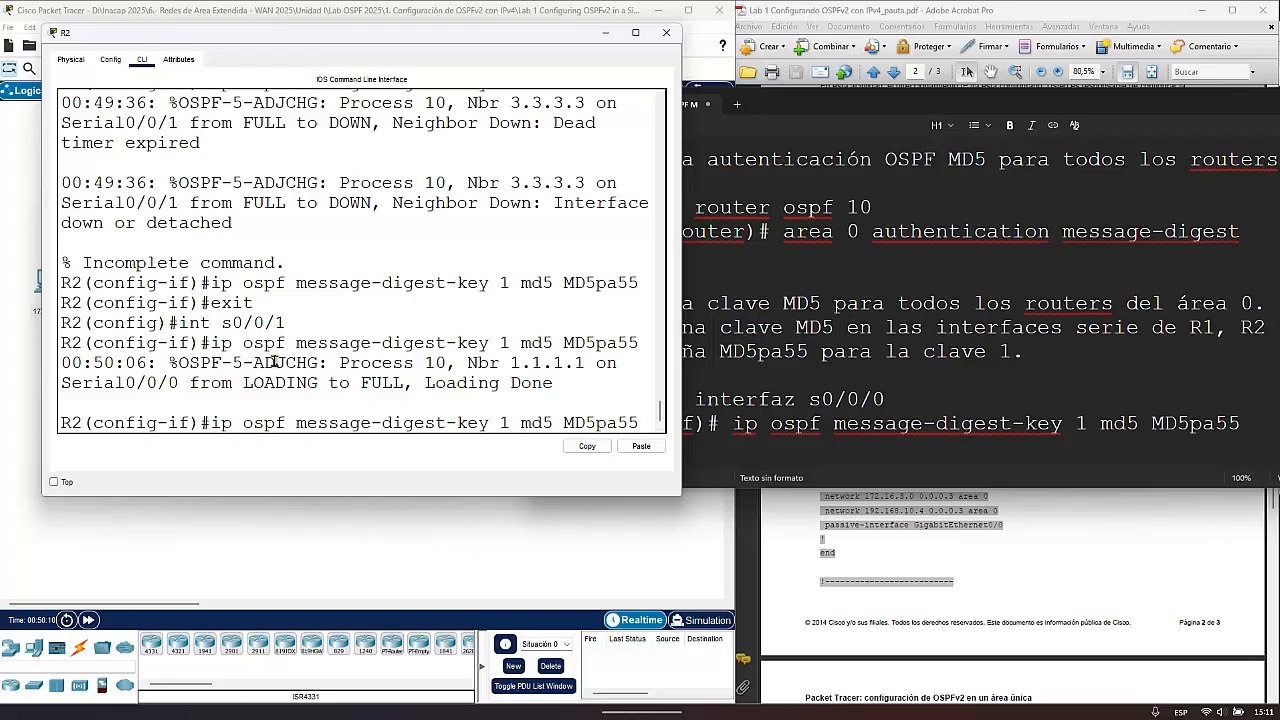
{"action": "key", "text": "Return"}
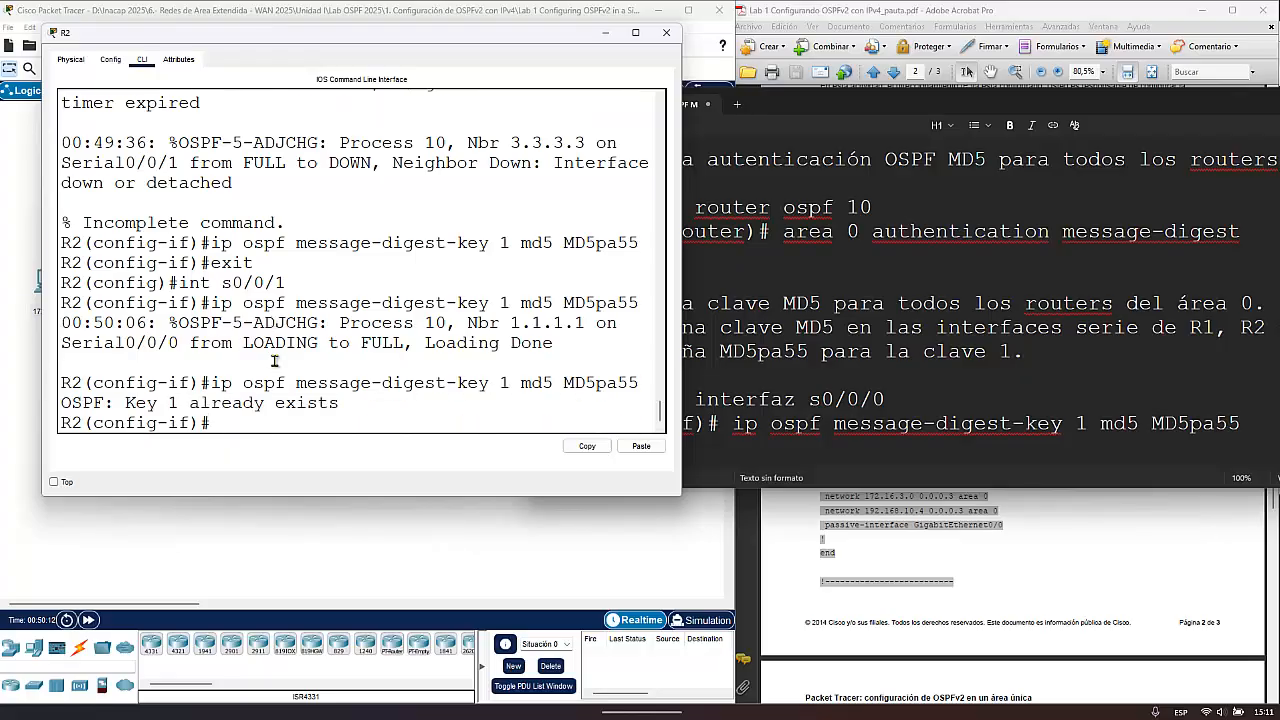
{"action": "type", "text": "exit"}
{"action": "key", "text": "Return"}
{"action": "key", "text": "Return"}
{"action": "key", "text": "Return"}
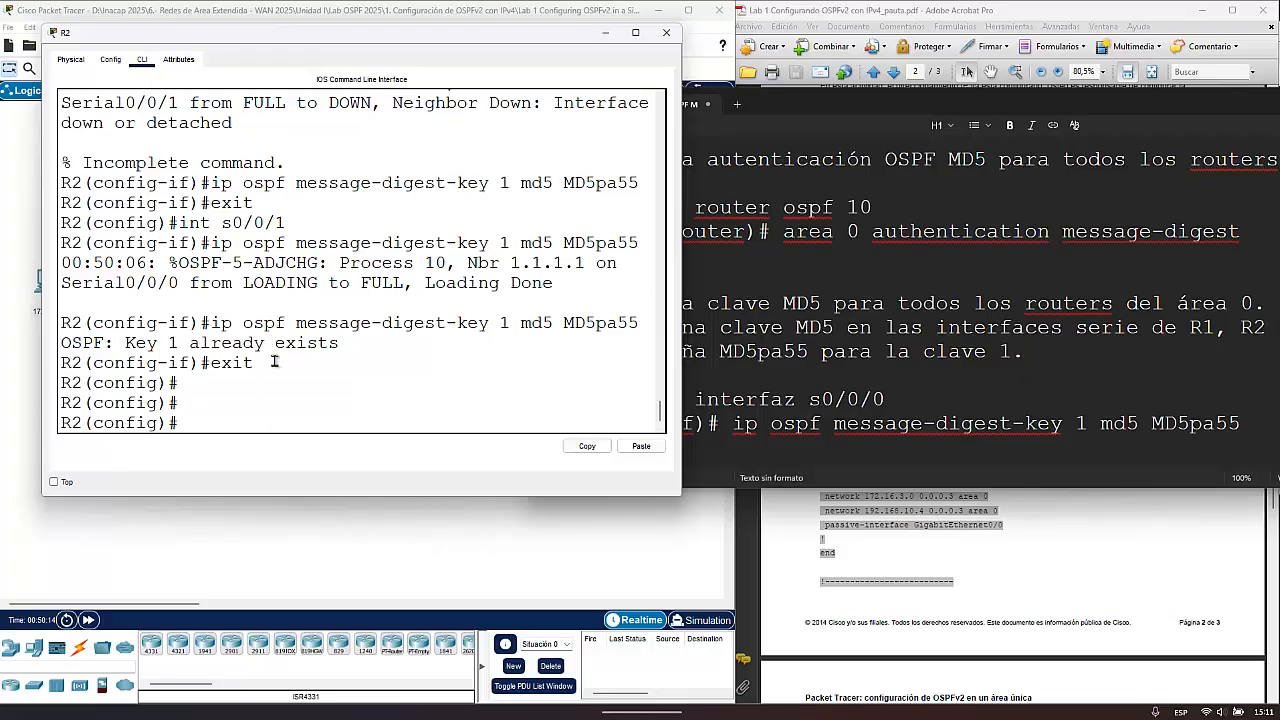
- Display R2's running configuration with do sh run and advance to the Serial0/0/0 and Serial0/0/1 sections
{"action": "type", "text": "do sh run"}
{"action": "key", "text": "Return"}
{"action": "key", "text": "Return"}
{"action": "key", "text": "Return"}
{"action": "key", "text": "Return"}
{"action": "key", "text": "Return"}
{"action": "key", "text": "Return"}
{"action": "key", "text": "Return"}
{"action": "key", "text": "Return"}
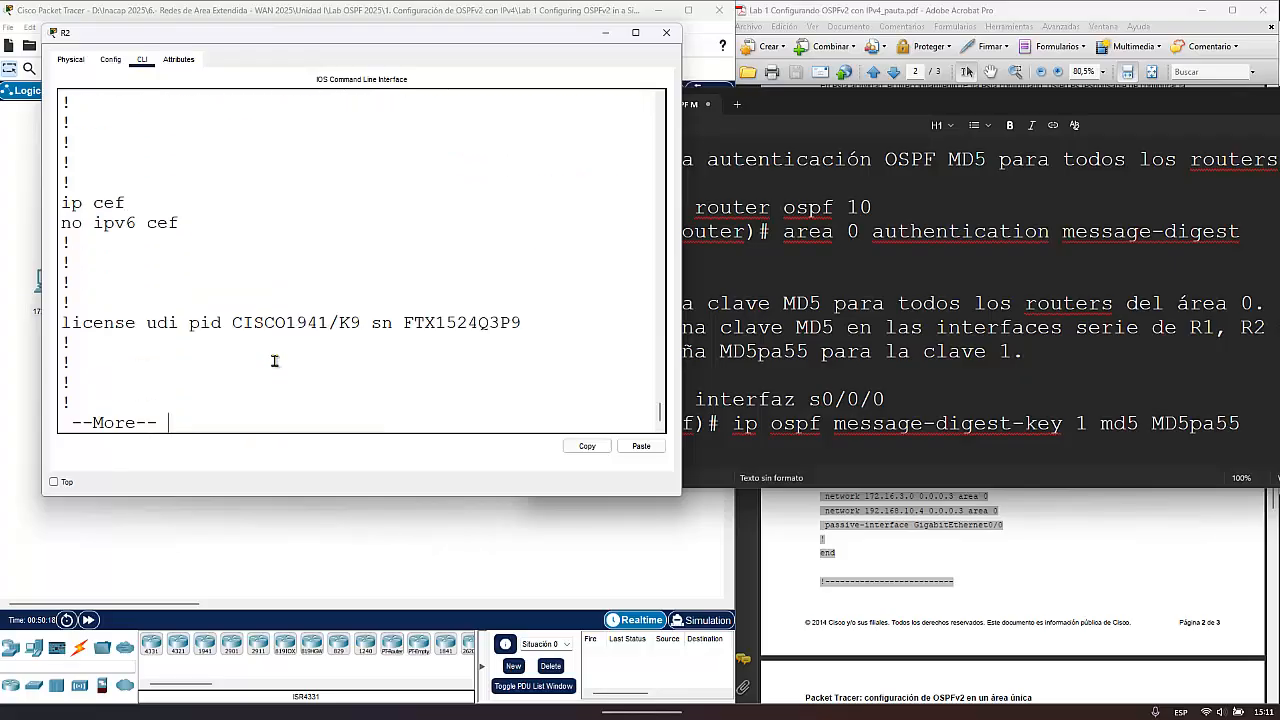
{"action": "key", "text": "Return"}
{"action": "key", "text": "Return"}
{"action": "key", "text": "Return"}
{"action": "key", "text": "Return"}
{"action": "key", "text": "Return"}
{"action": "key", "text": "Return"}
{"action": "key", "text": "Return"}
{"action": "key", "text": "Return"}
{"action": "key", "text": "Return"}
{"action": "key", "text": "Return"}
{"action": "key", "text": "Return"}
{"action": "key", "text": "Return"}
{"action": "key", "text": "Return"}
{"action": "key", "text": "Return"}
{"action": "key", "text": "Return"}
{"action": "key", "text": "Return"}
{"action": "key", "text": "Return"}
{"action": "key", "text": "Return"}
{"action": "key", "text": "Return"}
{"action": "key", "text": "Return"}
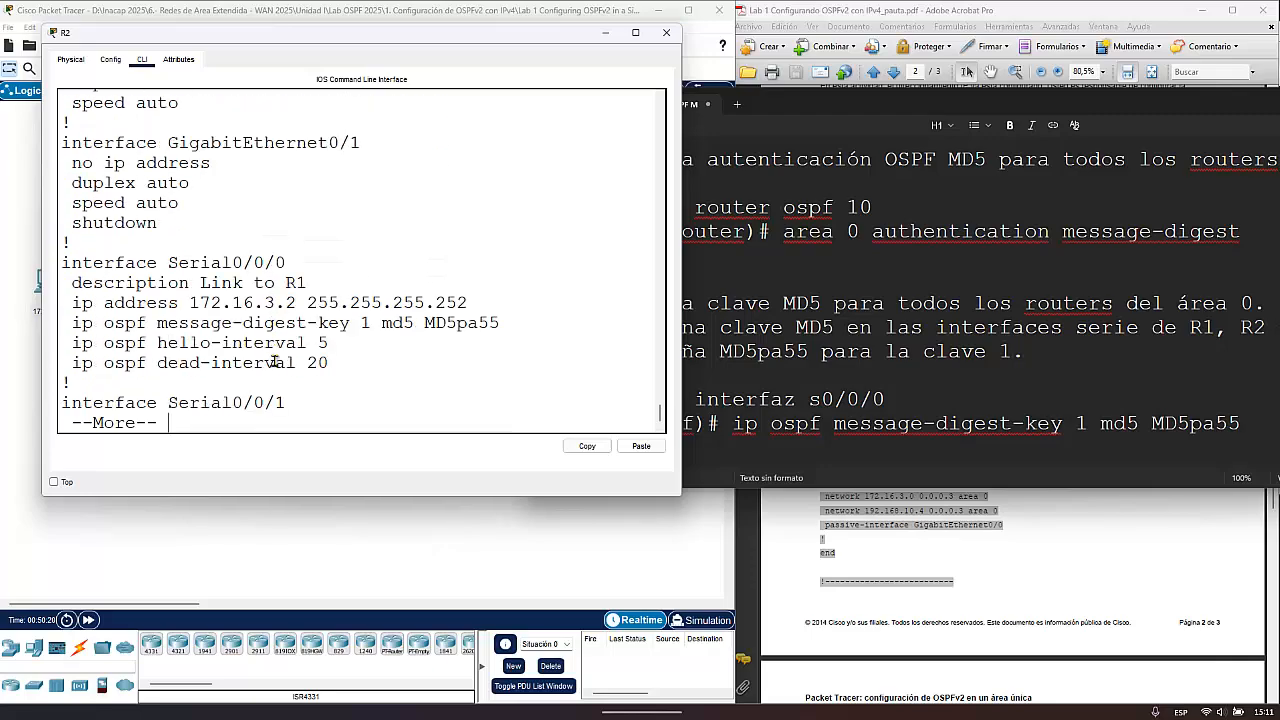
{"action": "key", "text": "Return"}
{"action": "key", "text": "Return"}
{"action": "key", "text": "Return"}
{"action": "key", "text": "Return"}
{"action": "key", "text": "Return"}
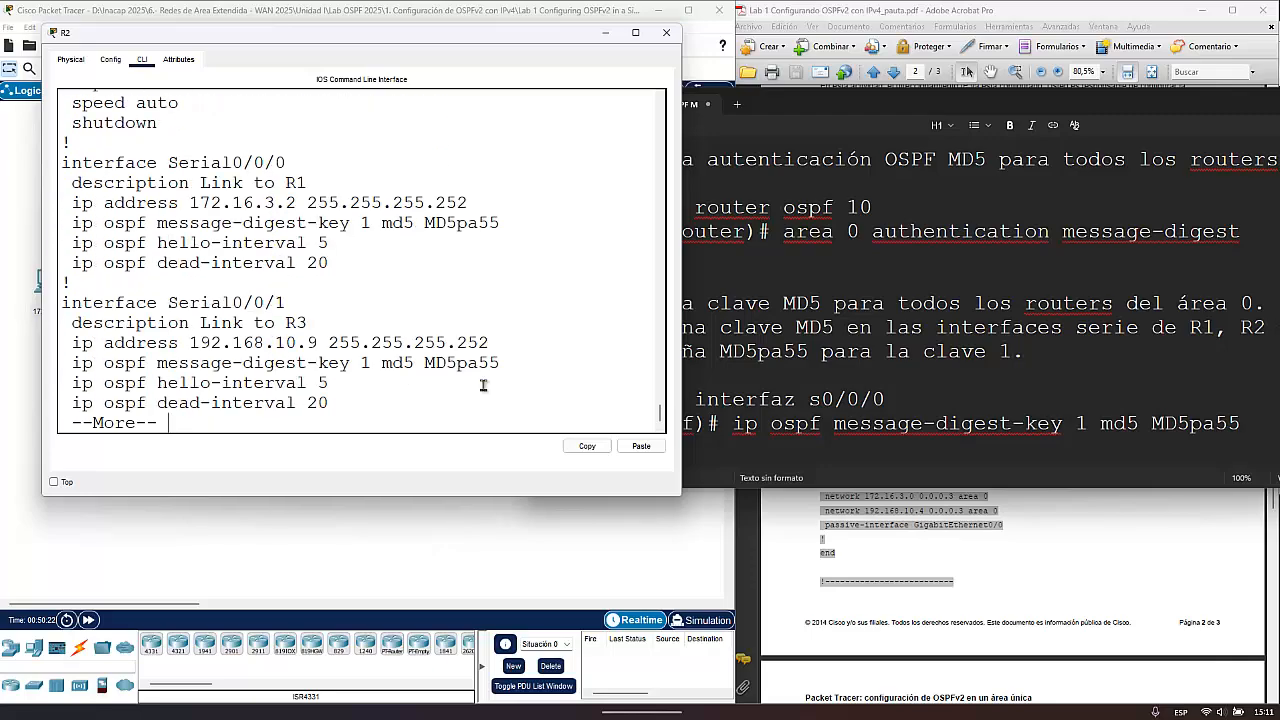
- Check the message-digest-key and hello/dead interval lines of R2's serial interfaces, and continue to the router ospf 10 section
{"action": "left_click_drag", "start_coordinate": [508, 364], "coordinate": [62, 366]}
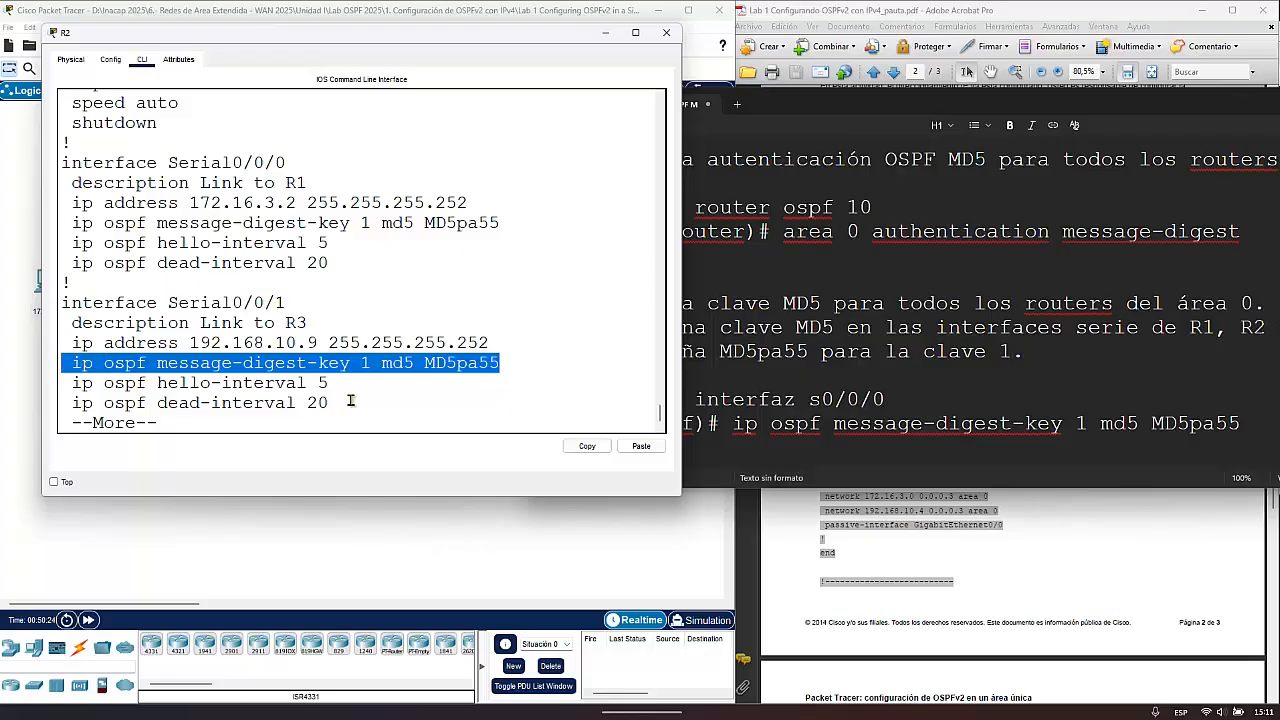
{"action": "left_click_drag", "start_coordinate": [350, 402], "coordinate": [62, 382]}
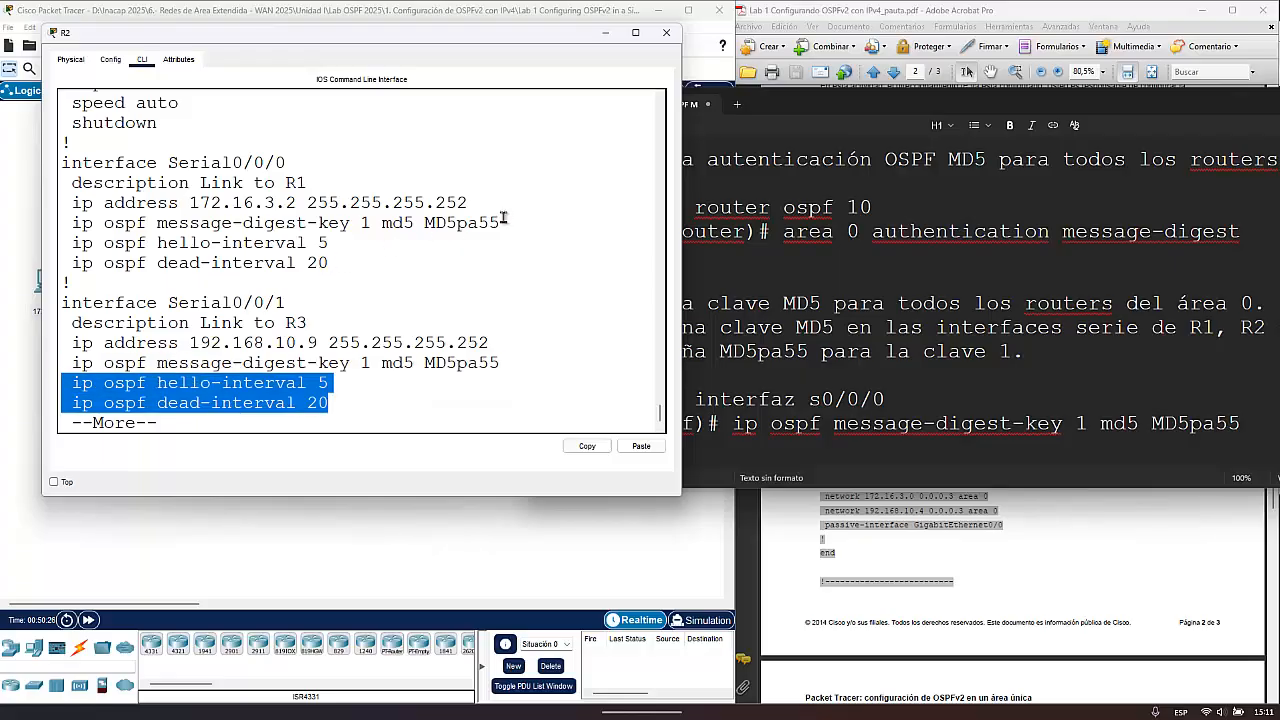
{"action": "left_click_drag", "start_coordinate": [505, 222], "coordinate": [112, 222]}
{"action": "key", "text": "space"}
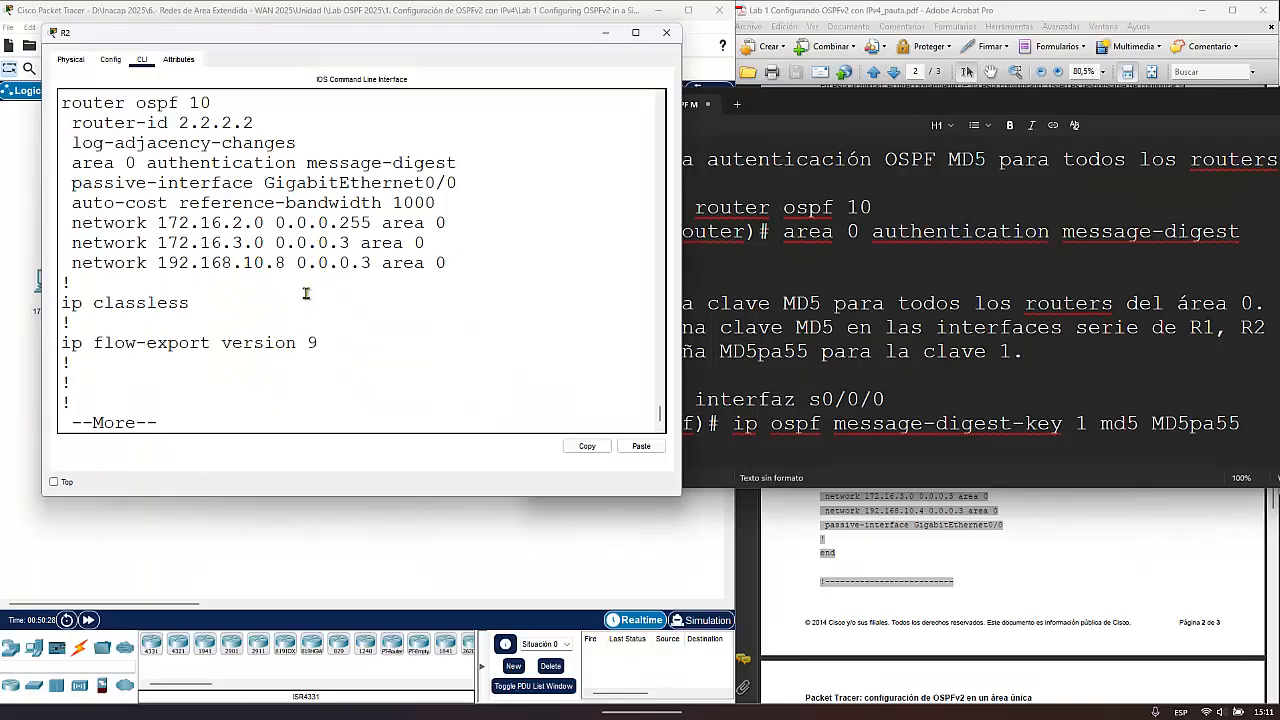
- Check the area 0 authentication message-digest and router-id lines in R2's router ospf 10 section, and close R2's window
{"action": "left_click_drag", "start_coordinate": [75, 166], "coordinate": [462, 167]}
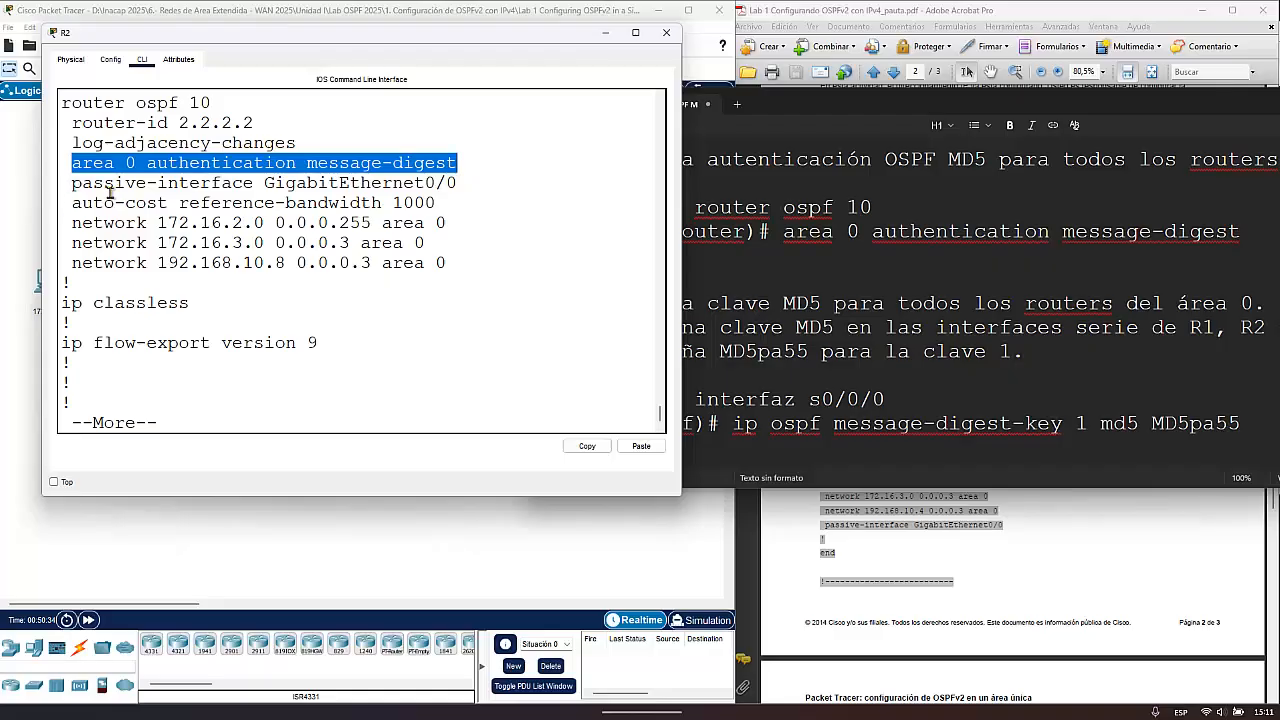
{"action": "left_click", "coordinate": [72, 122]}
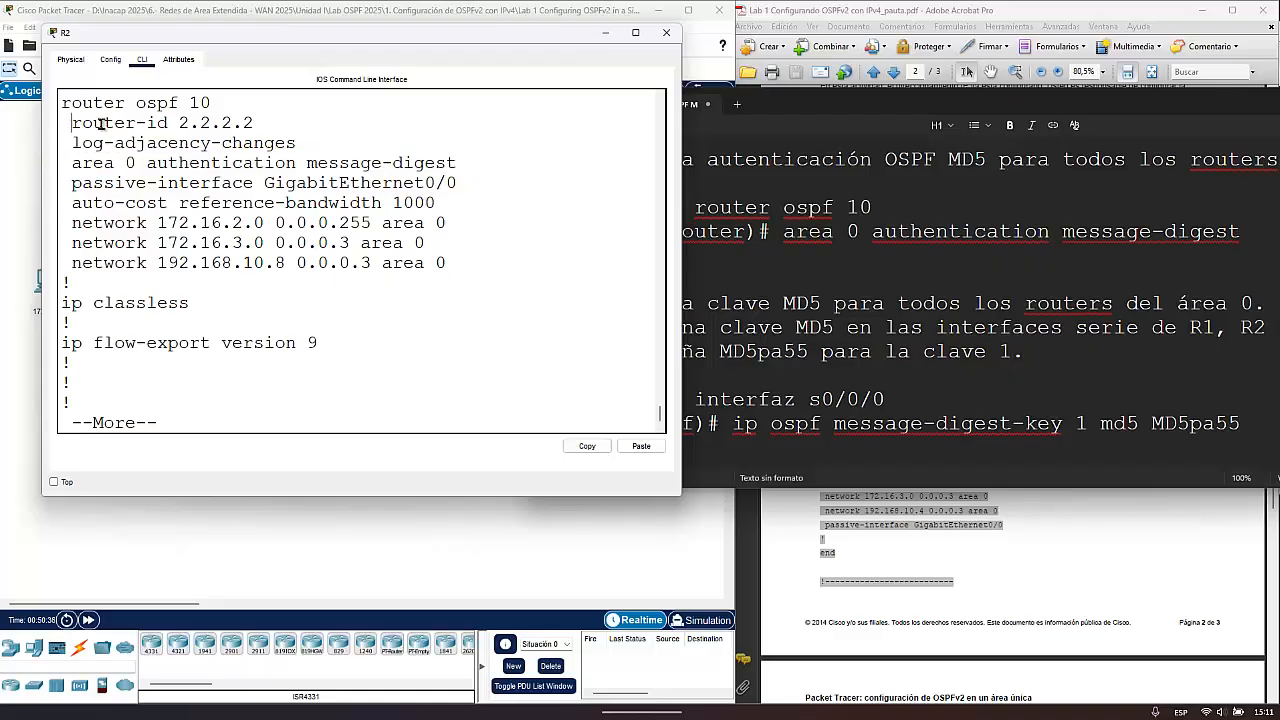
{"action": "left_click_drag", "start_coordinate": [101, 122], "coordinate": [256, 123]}
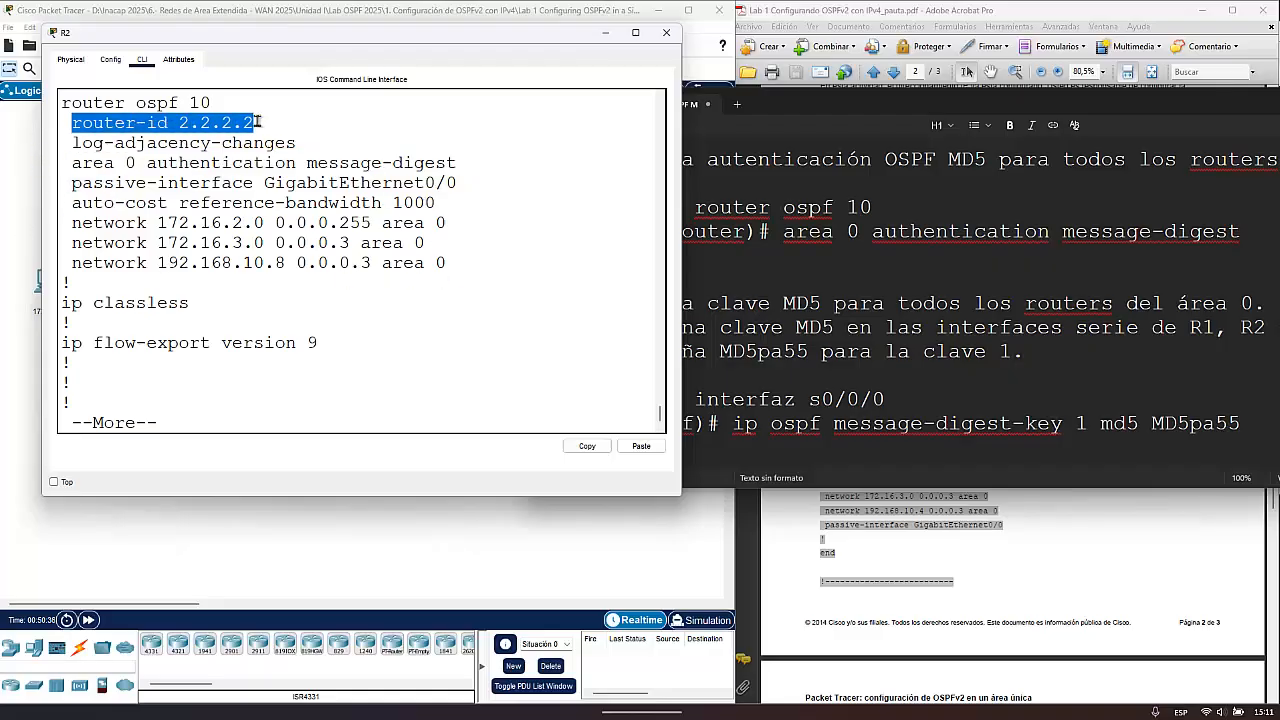
{"action": "left_click", "coordinate": [668, 35]}
- Open R3's command line and place and narrow its window so the MD5 command notes stay readable beside it
{"action": "left_click", "coordinate": [300, 280]}
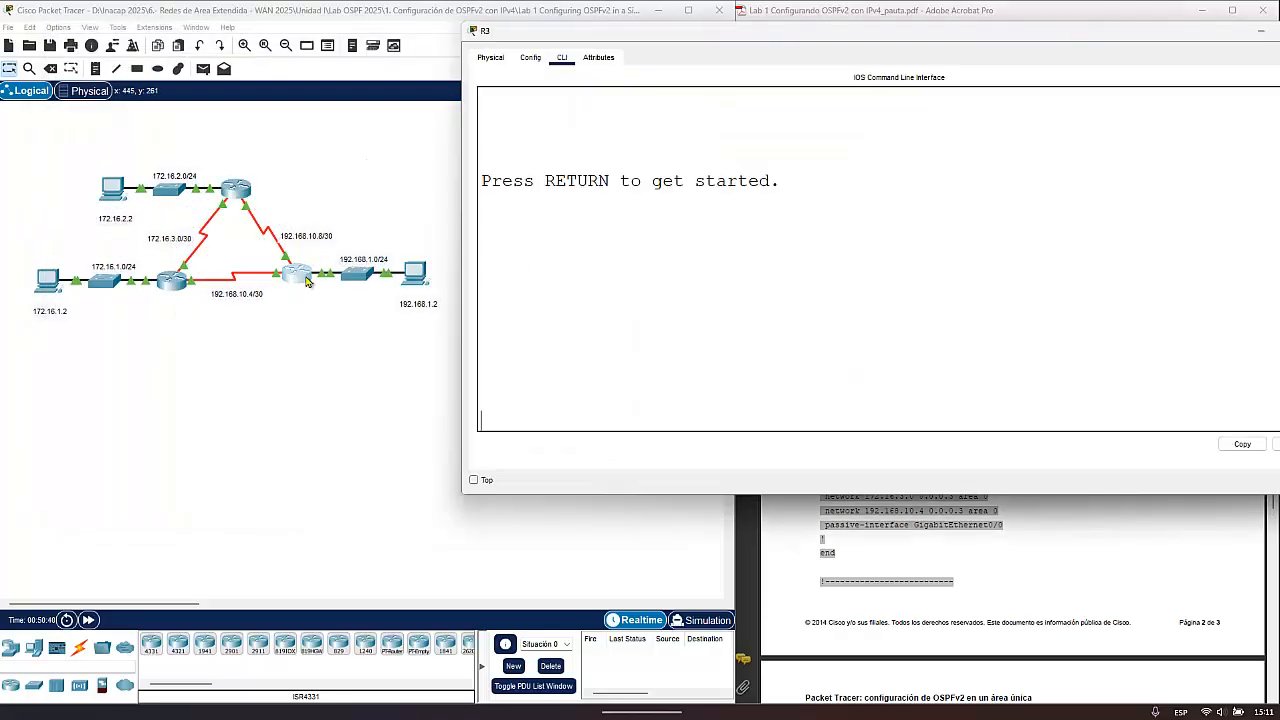
{"action": "left_click_drag", "start_coordinate": [787, 39], "coordinate": [340, 126]}
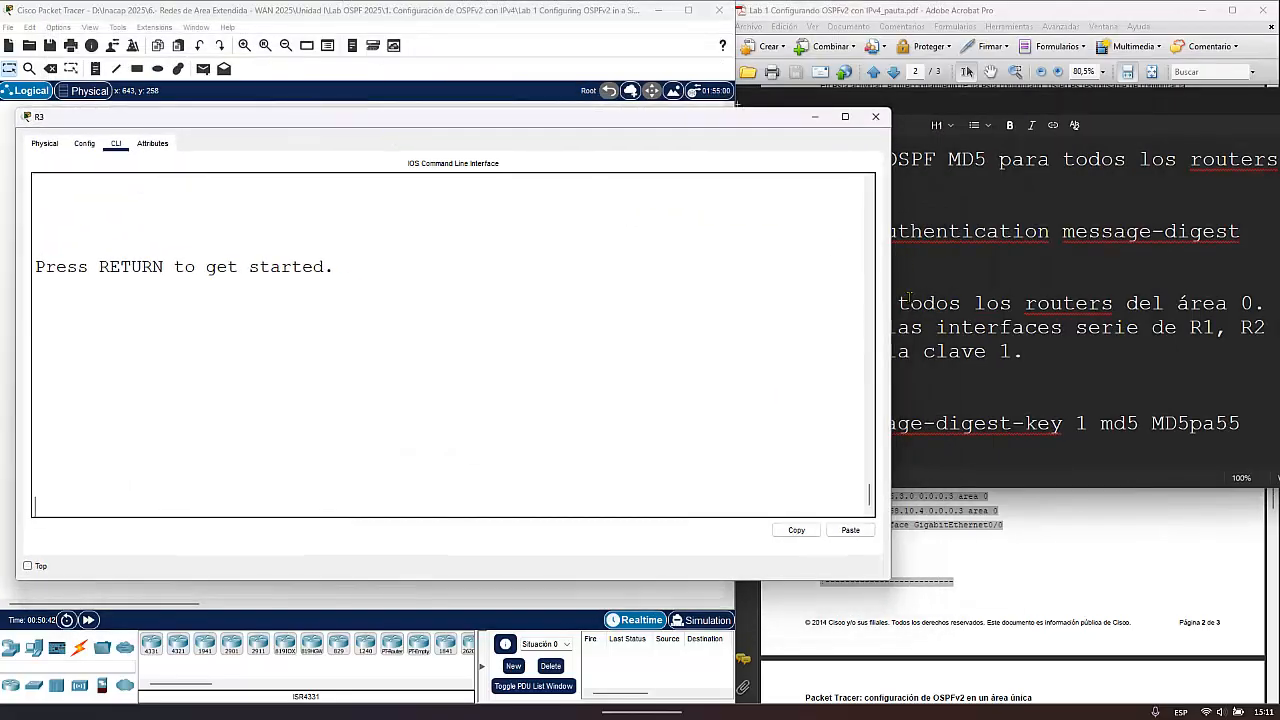
{"action": "left_click_drag", "start_coordinate": [727, 297], "coordinate": [735, 297]}
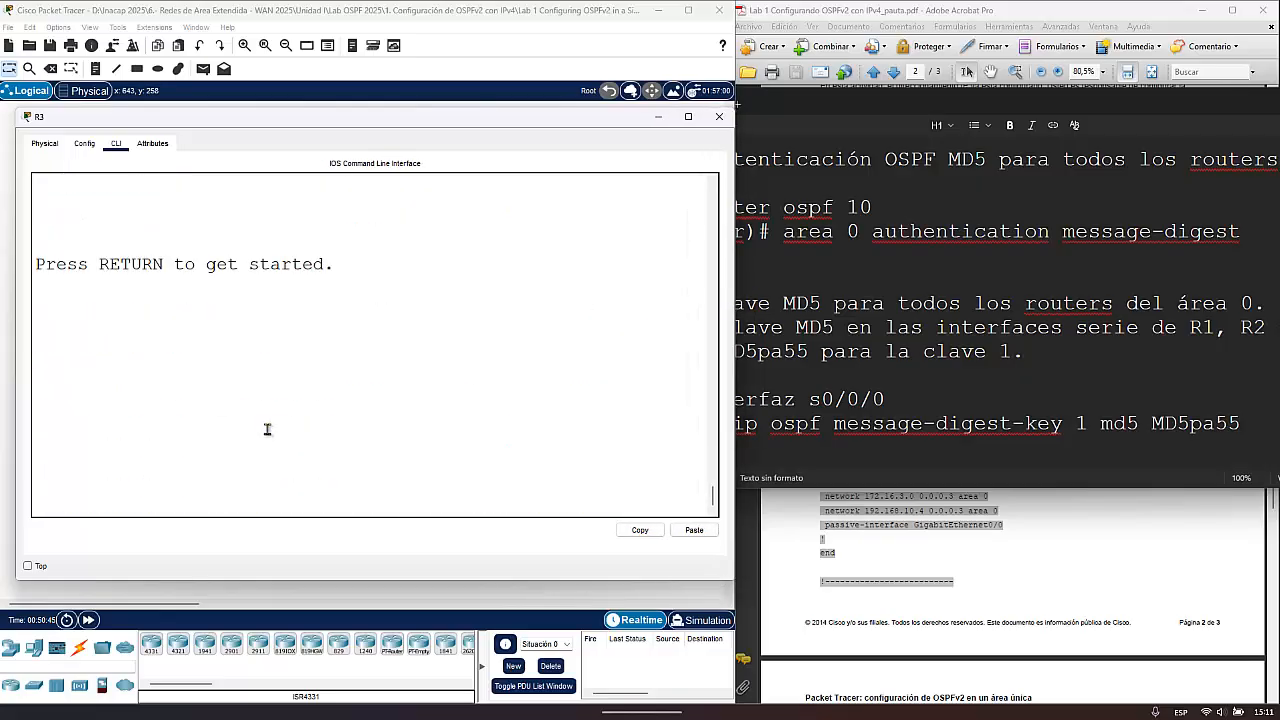
- Start R3's console session and enter global configuration mode with ena and config t
{"action": "key", "text": "Return"}
{"action": "key", "text": "Return"}
{"action": "key", "text": "Return"}
{"action": "type", "text": "ena"}
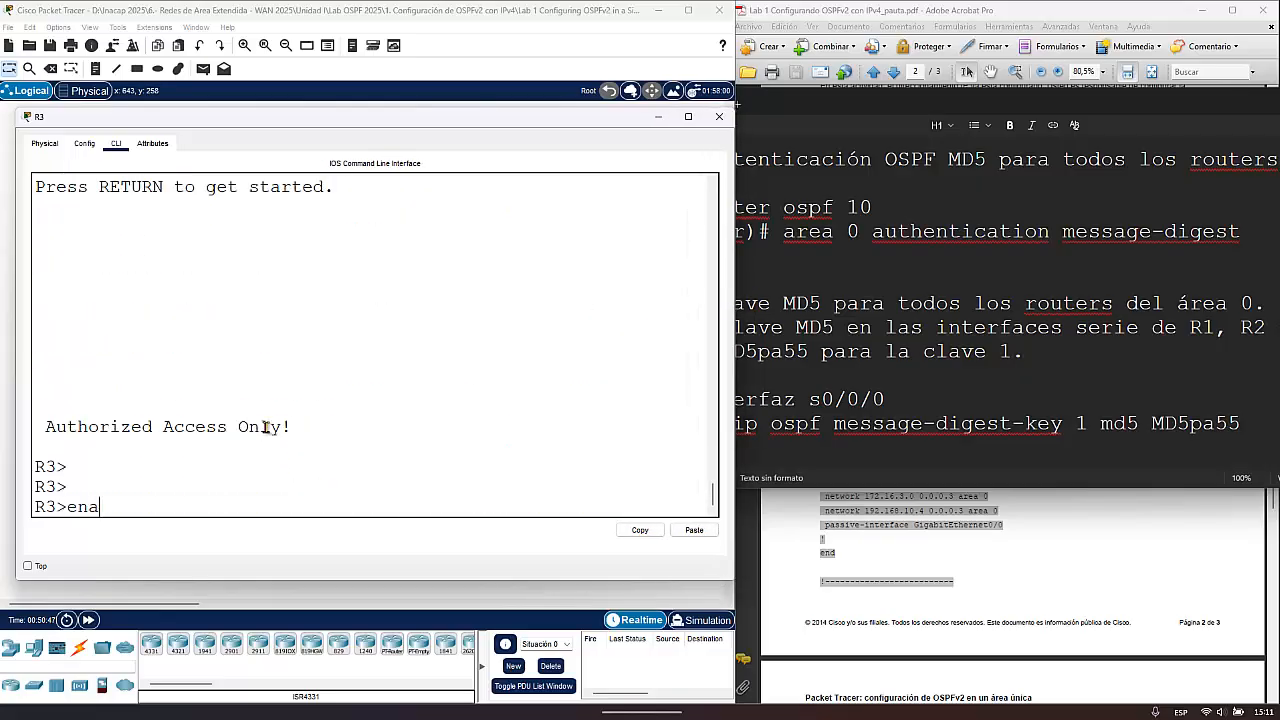
{"action": "key", "text": "Return"}
{"action": "type", "text": "conf"}
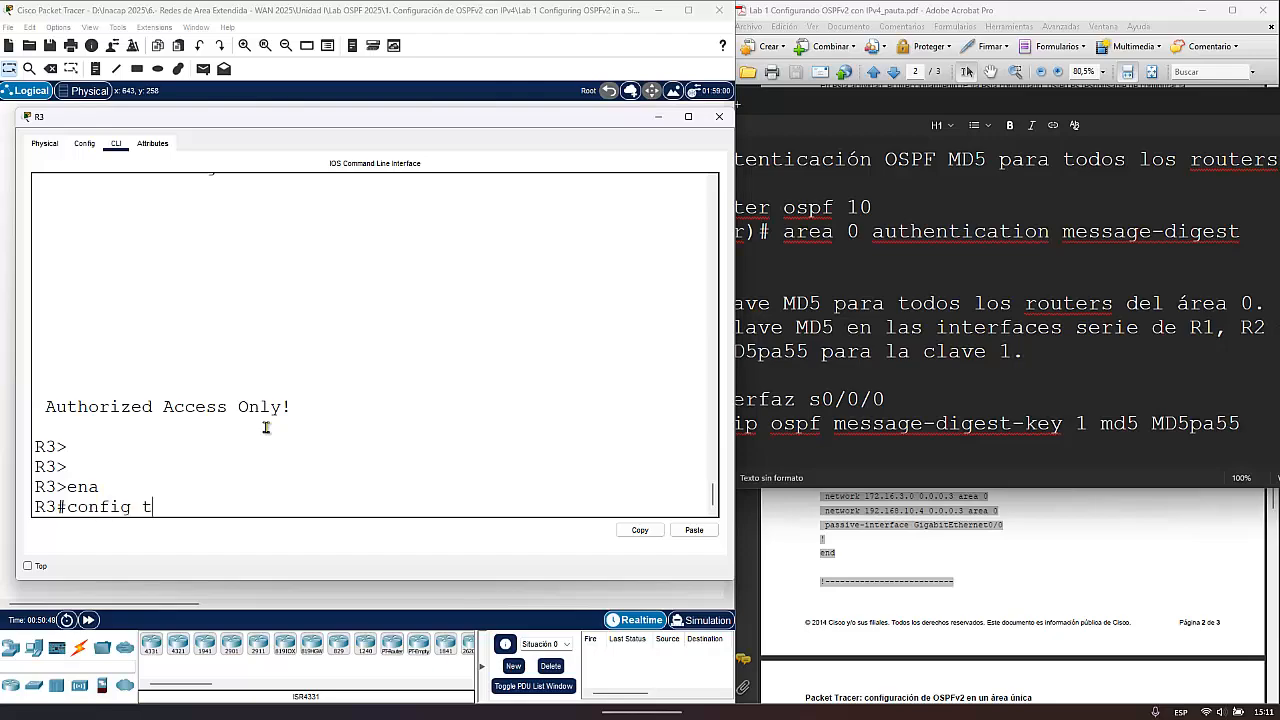
{"action": "type", "text": "ig t"}
{"action": "key", "text": "Return"}
- Enter R3's OSPF process configuration with router ospf 10
{"action": "type", "text": "route"}
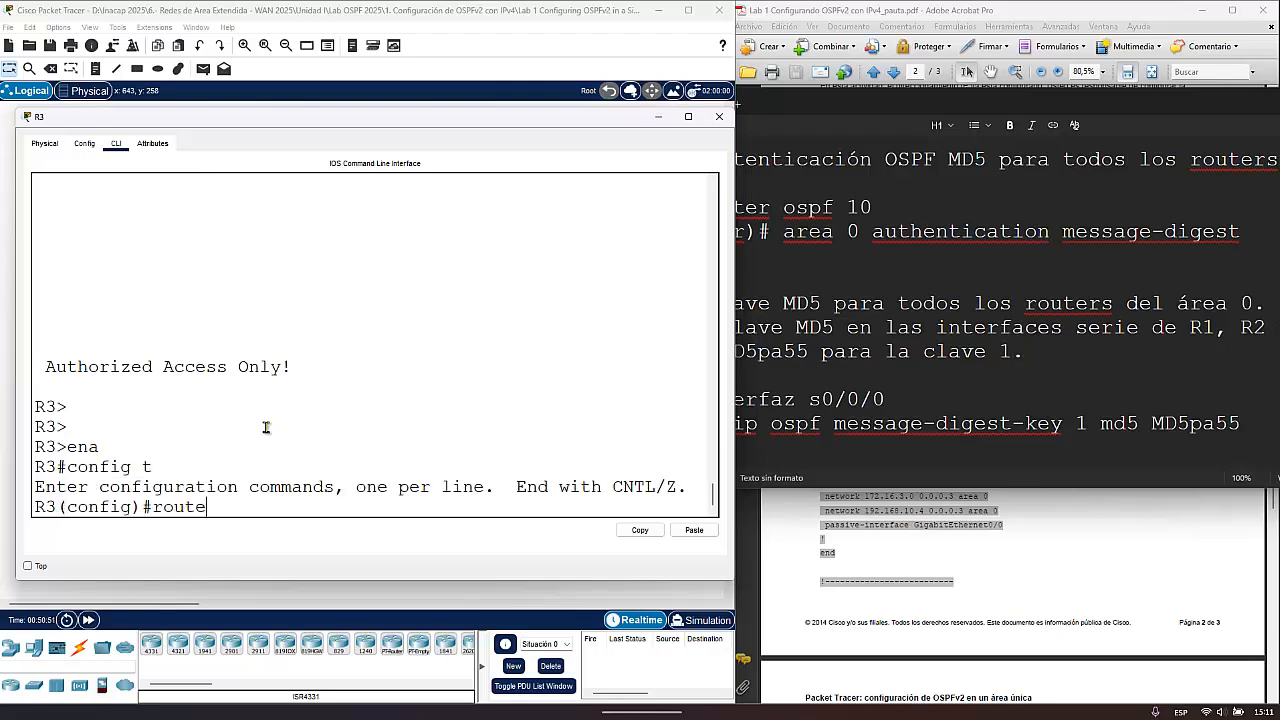
{"action": "type", "text": "r ospf 10"}
{"action": "key", "text": "Return"}
- Enable MD5 authentication on R3 with area 0 authentication message-digest, and exit router configuration
{"action": "type", "text": "are"}
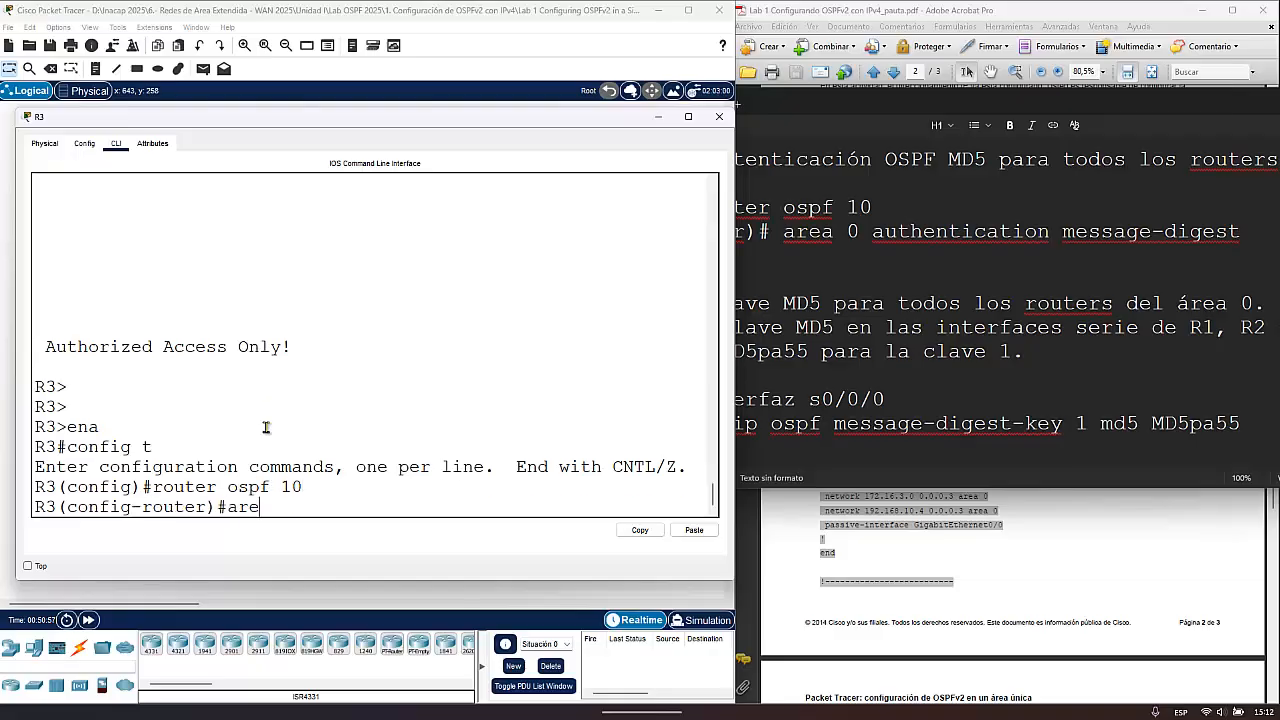
{"action": "type", "text": "a 0 authen"}
{"action": "key", "text": "Tab"}
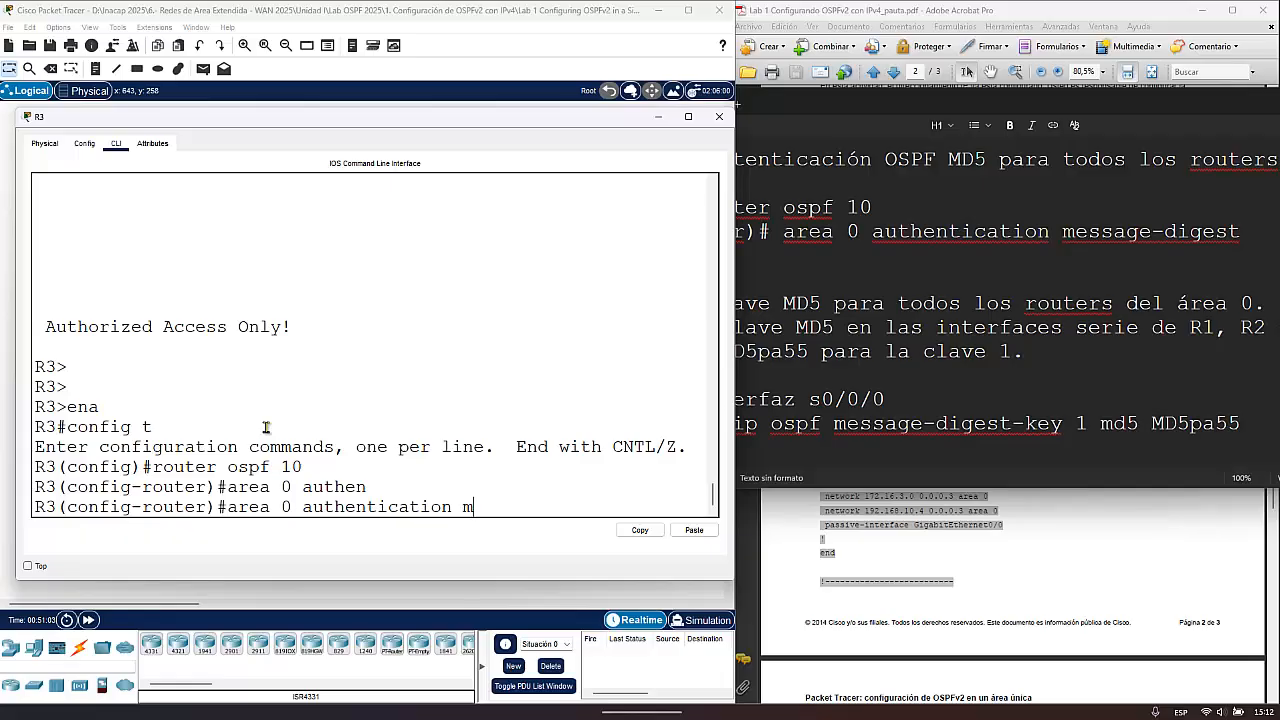
{"action": "type", "text": "m"}
{"action": "key", "text": "Tab"}
{"action": "key", "text": "Return"}
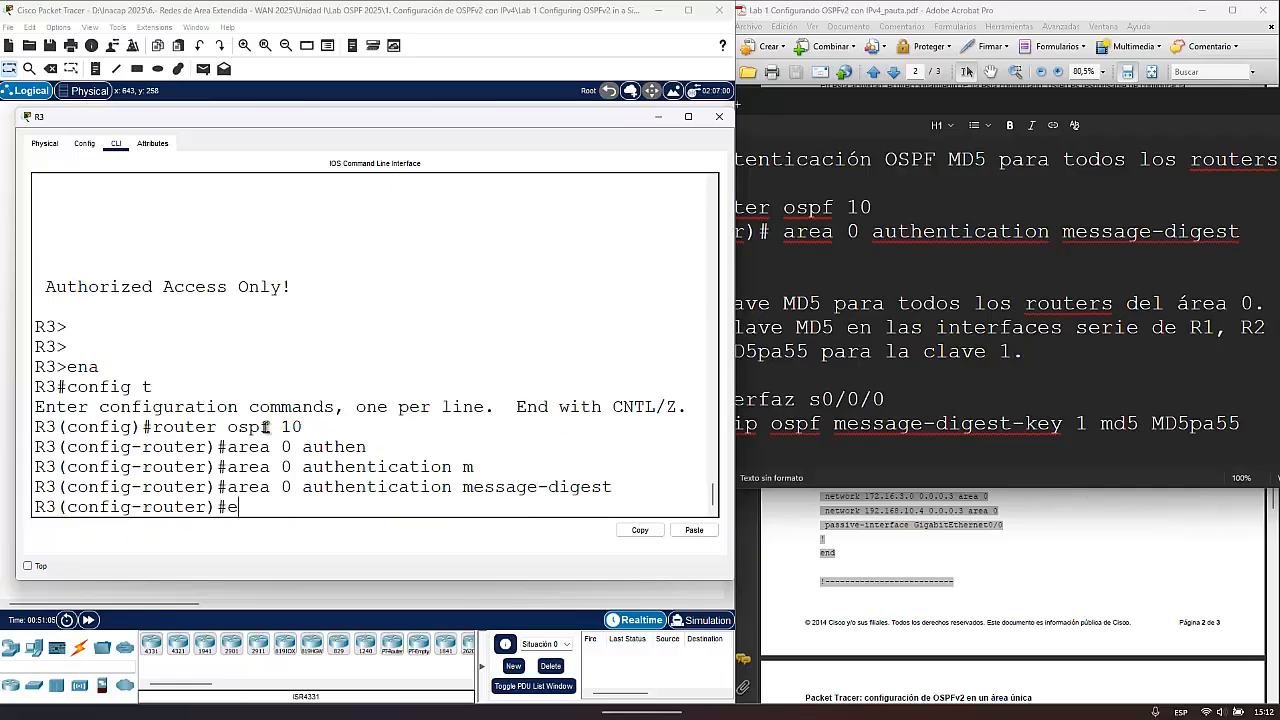
{"action": "key", "text": "Return"}
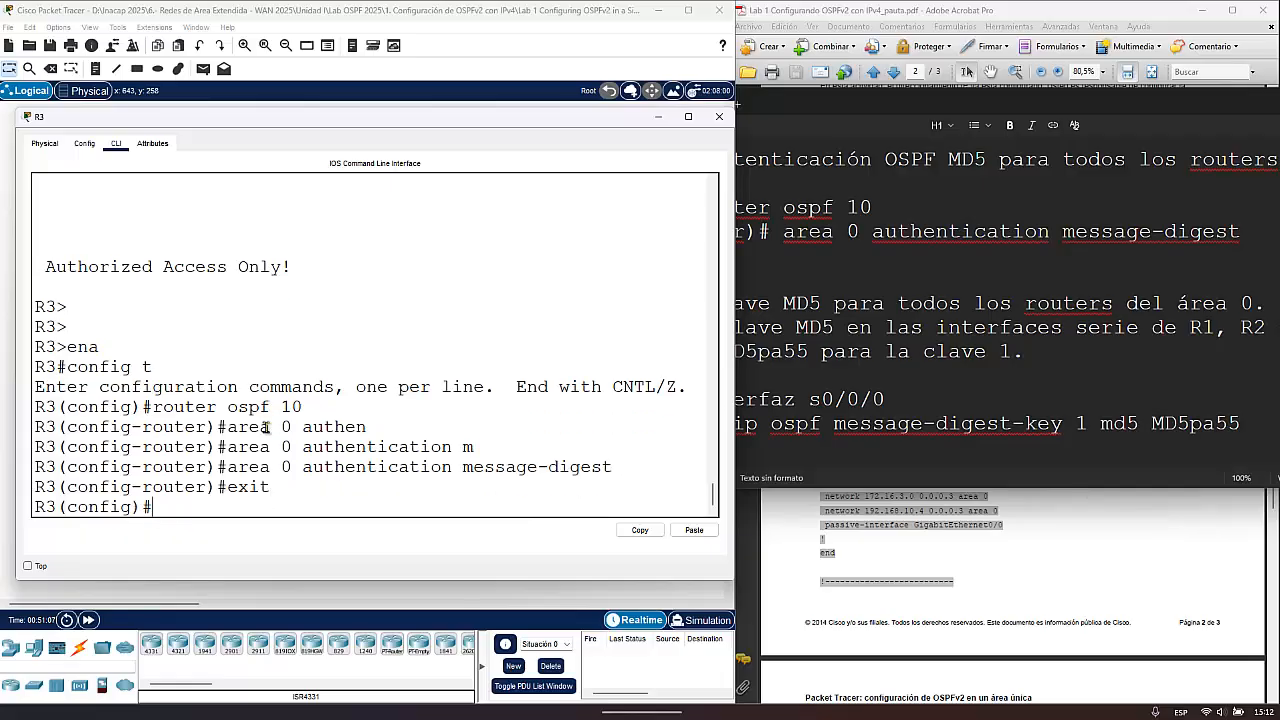
- Enter R3's Serial0/0/0 configuration with int s0/0/0 and begin its ip ospf message-digest-key command
{"action": "type", "text": "int s0/0/0"}
{"action": "key", "text": "Return"}
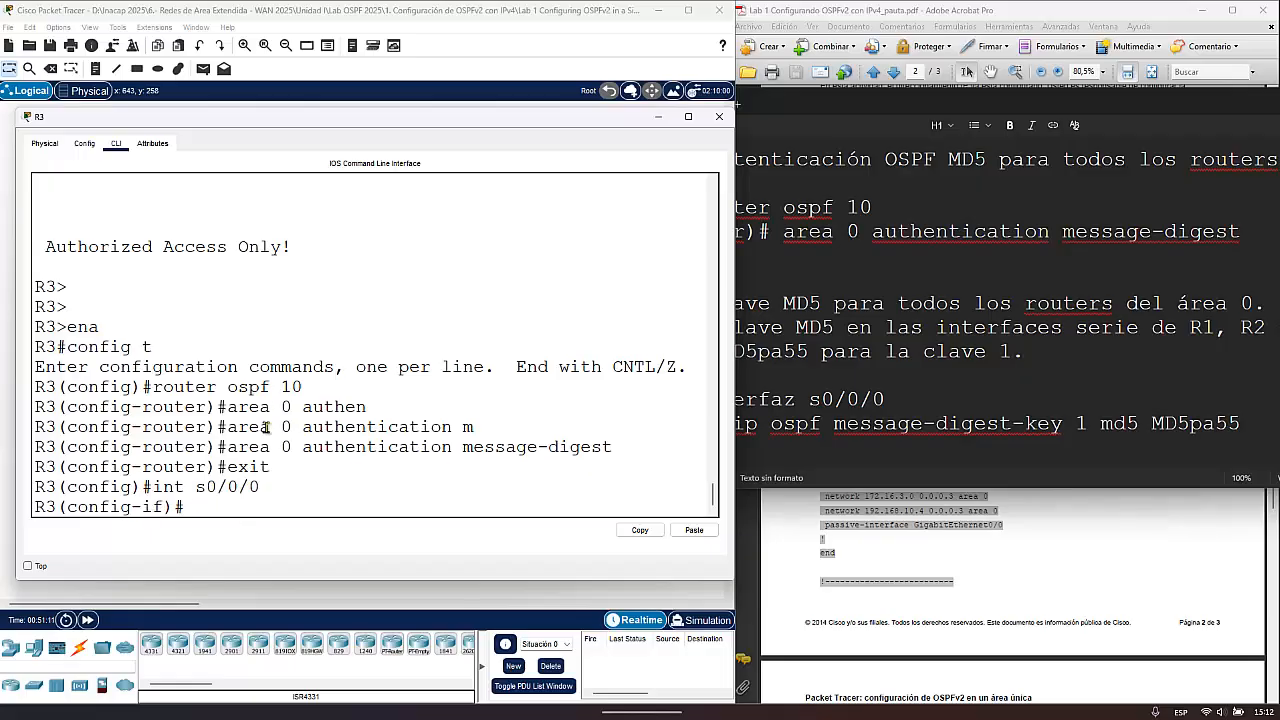
{"action": "type", "text": "ip os"}
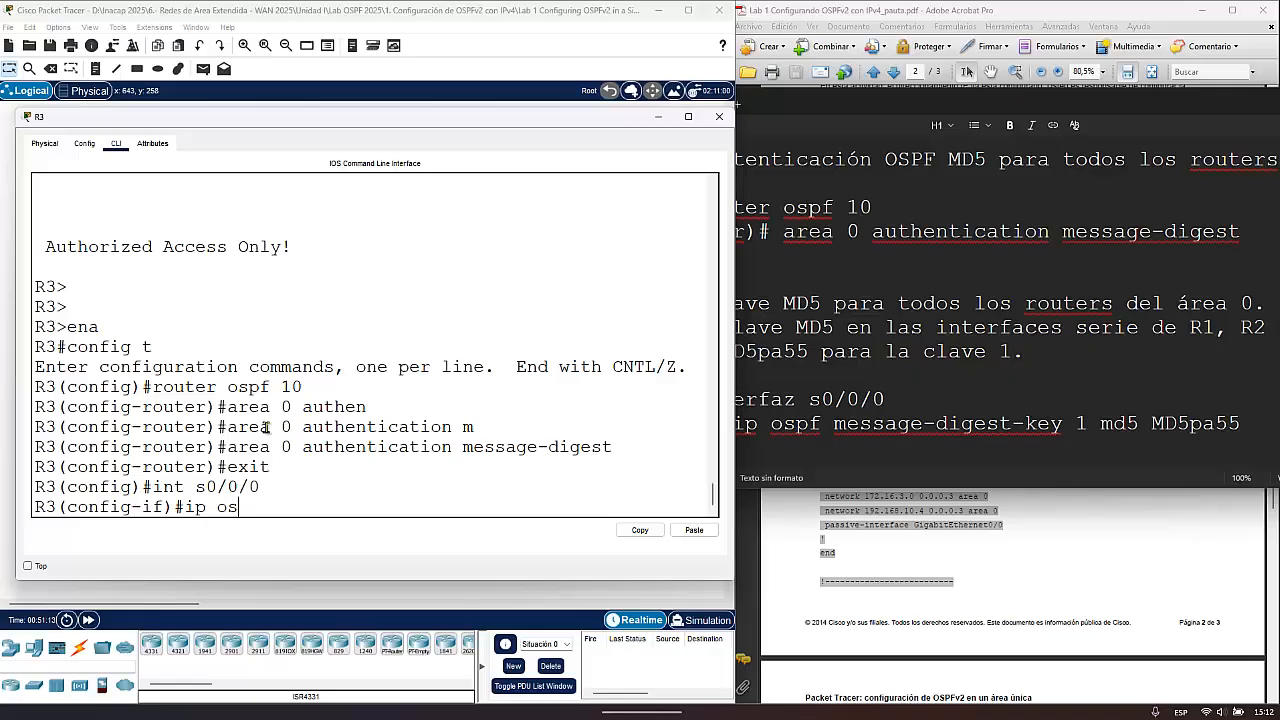
{"action": "type", "text": "pf m"}
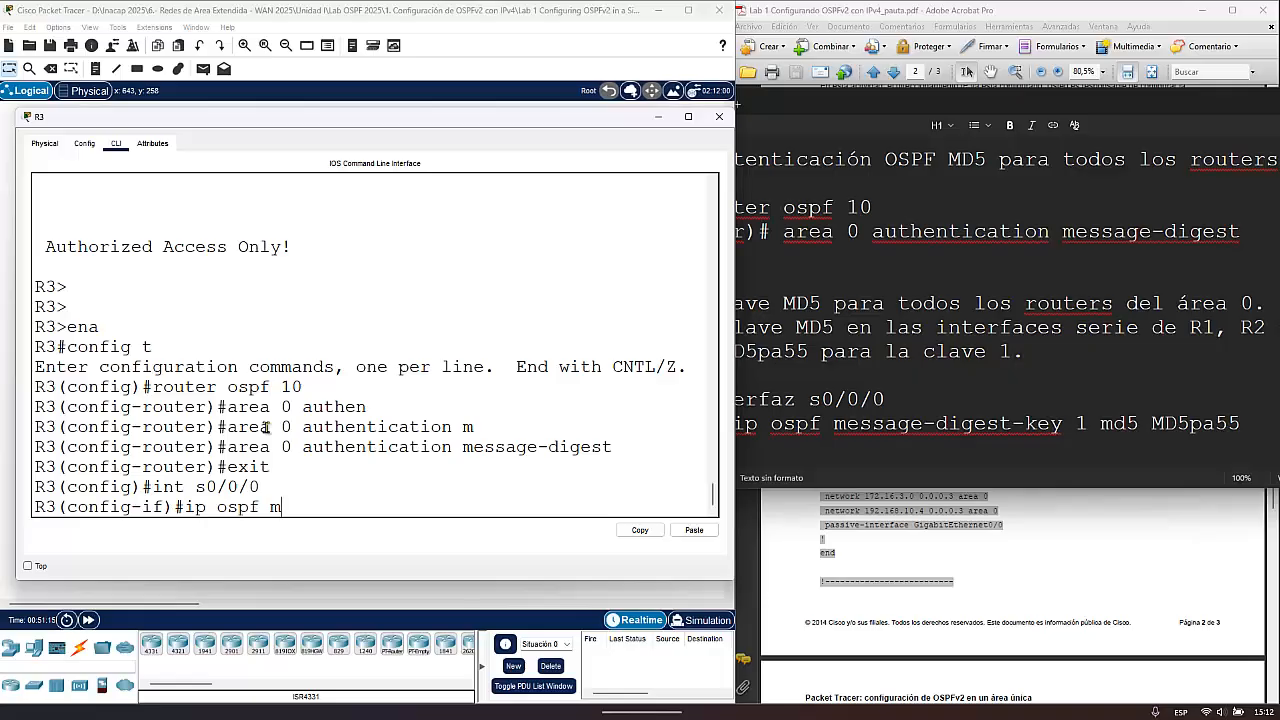
{"action": "type", "text": "ess"}
{"action": "key", "text": "Tab"}
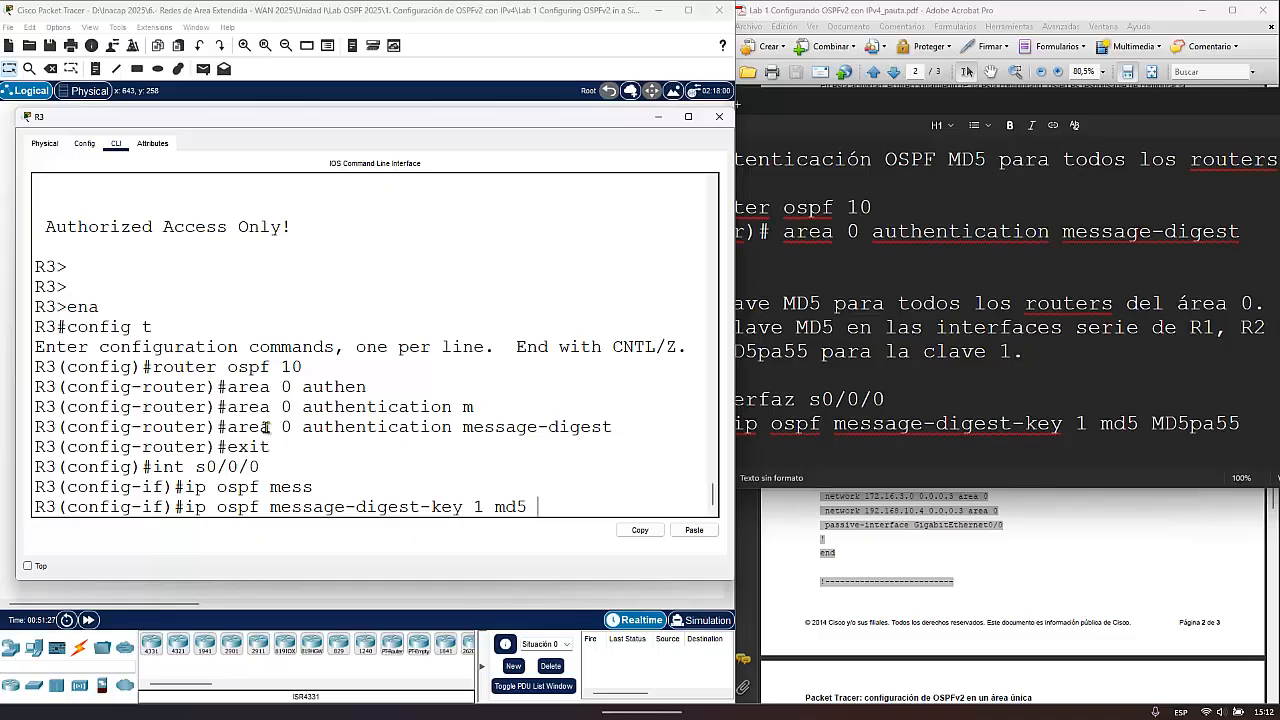
- Complete the Serial0/0/0 message-digest-key command on R3 with the MD5 authentication key for key 1, and exit interface configuration
{"action": "key", "text": "Caps_Lock"}
{"action": "type", "text": "MD"}
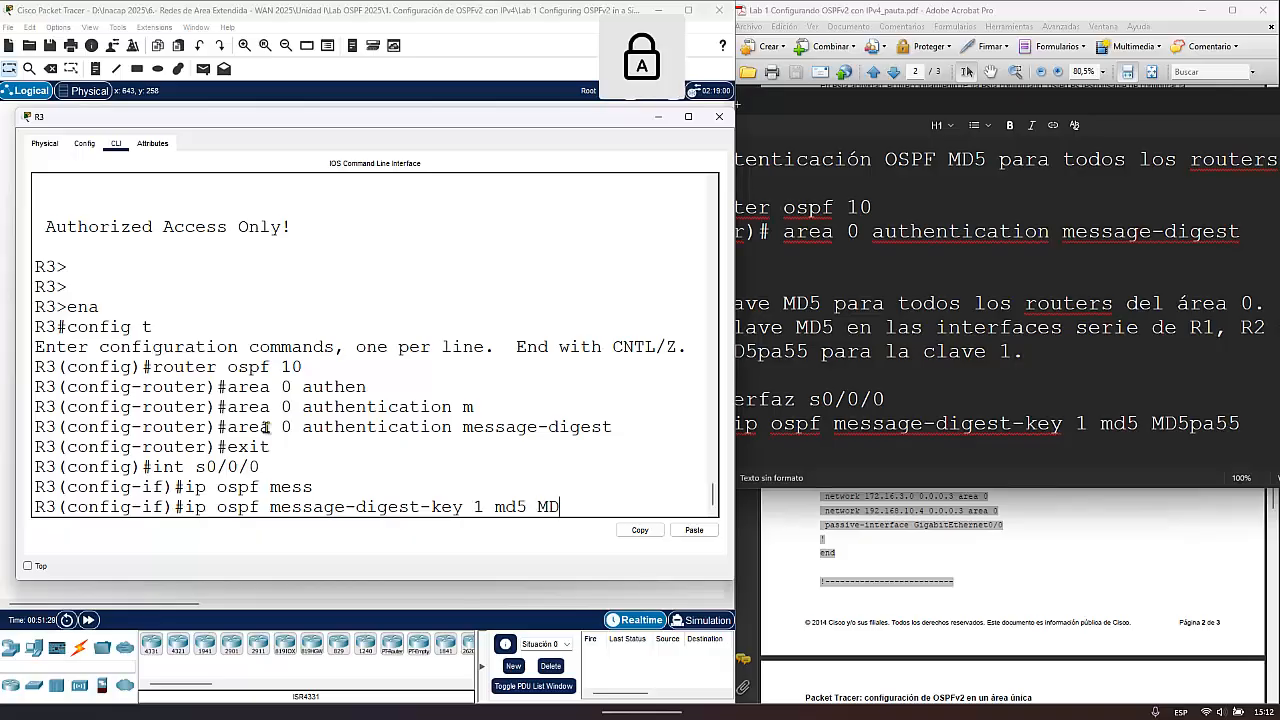
{"action": "type", "text": "5"}
{"action": "key", "text": "Caps_Lock"}
{"action": "type", "text": "pa55"}
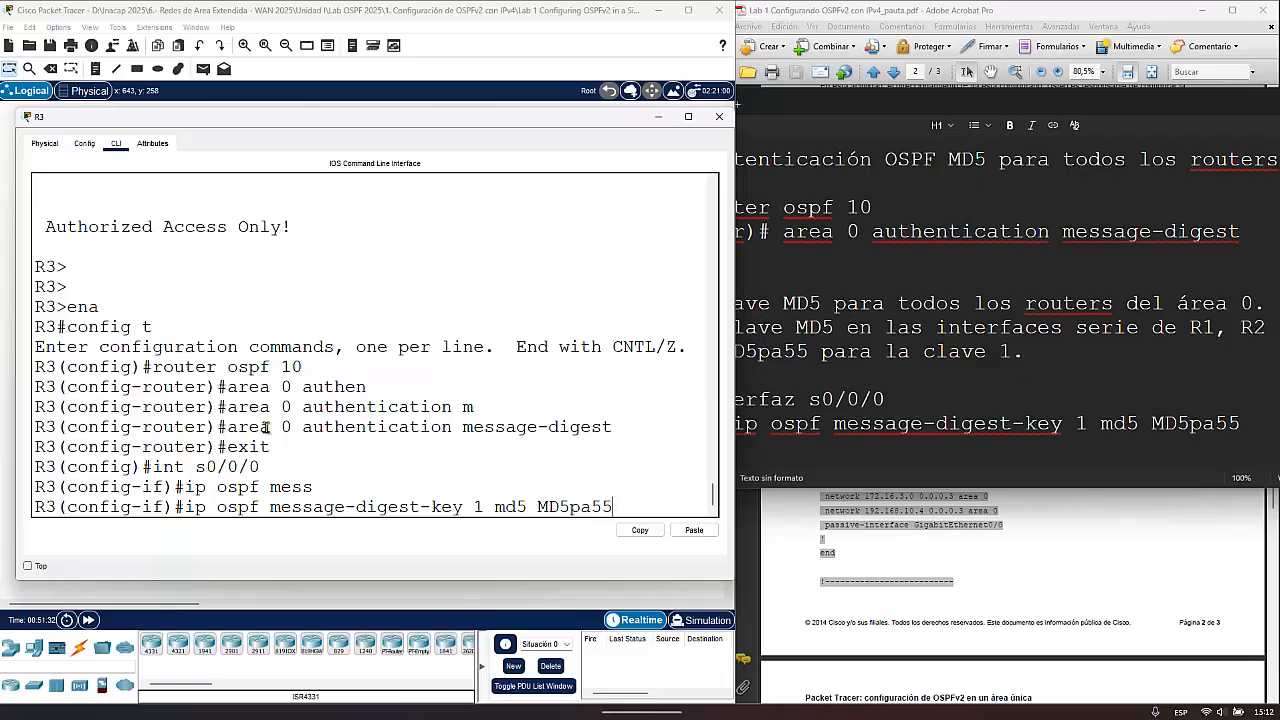
{"action": "key", "text": "Return"}
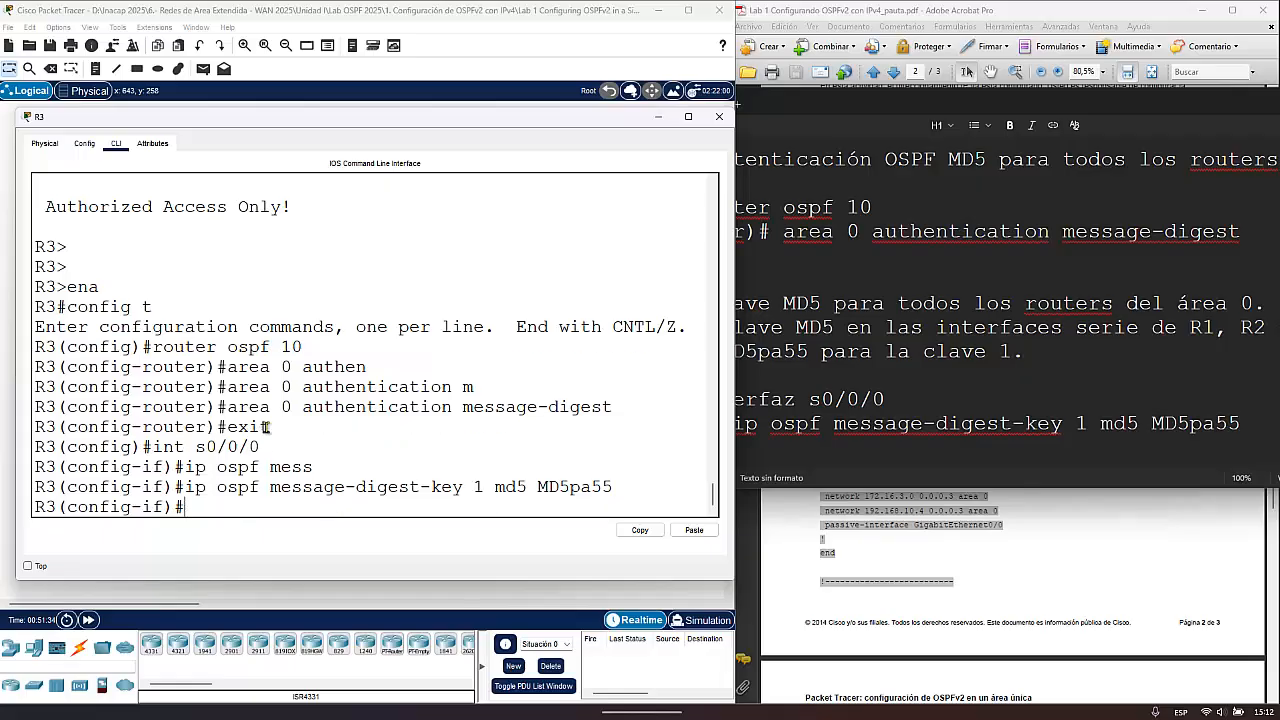
{"action": "key", "text": "Return"}
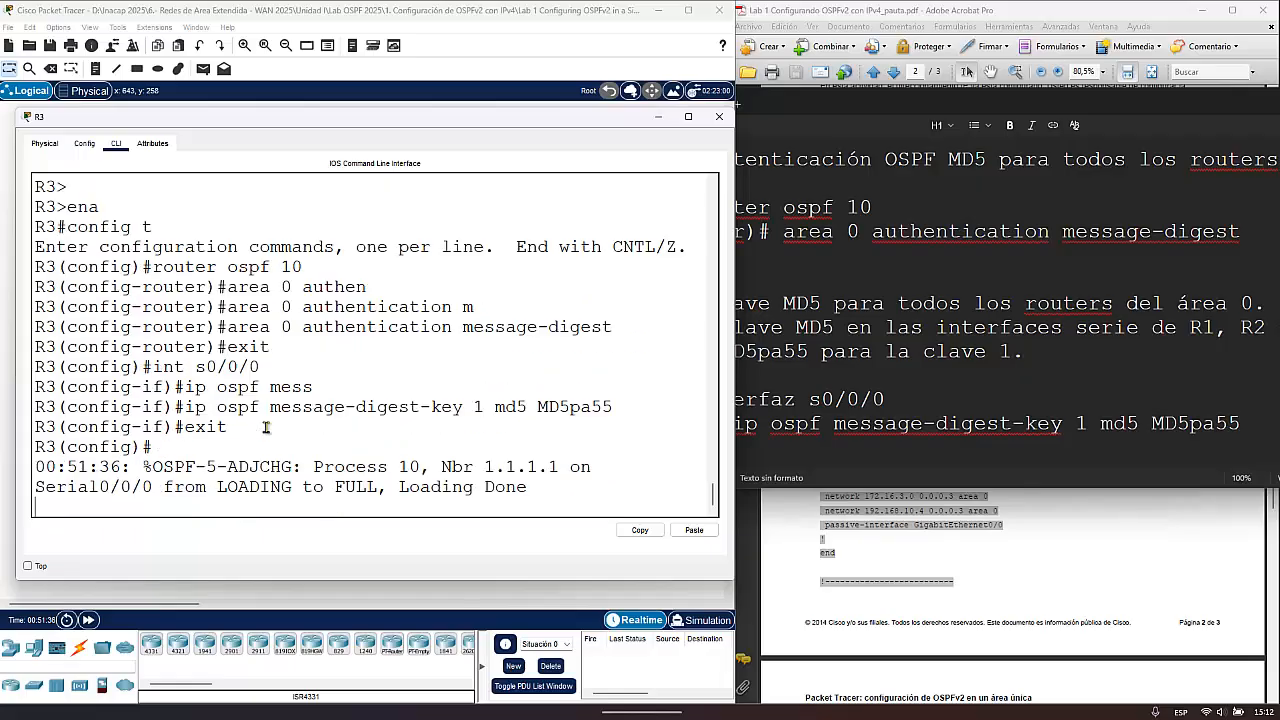
{"action": "key", "text": "Return"}
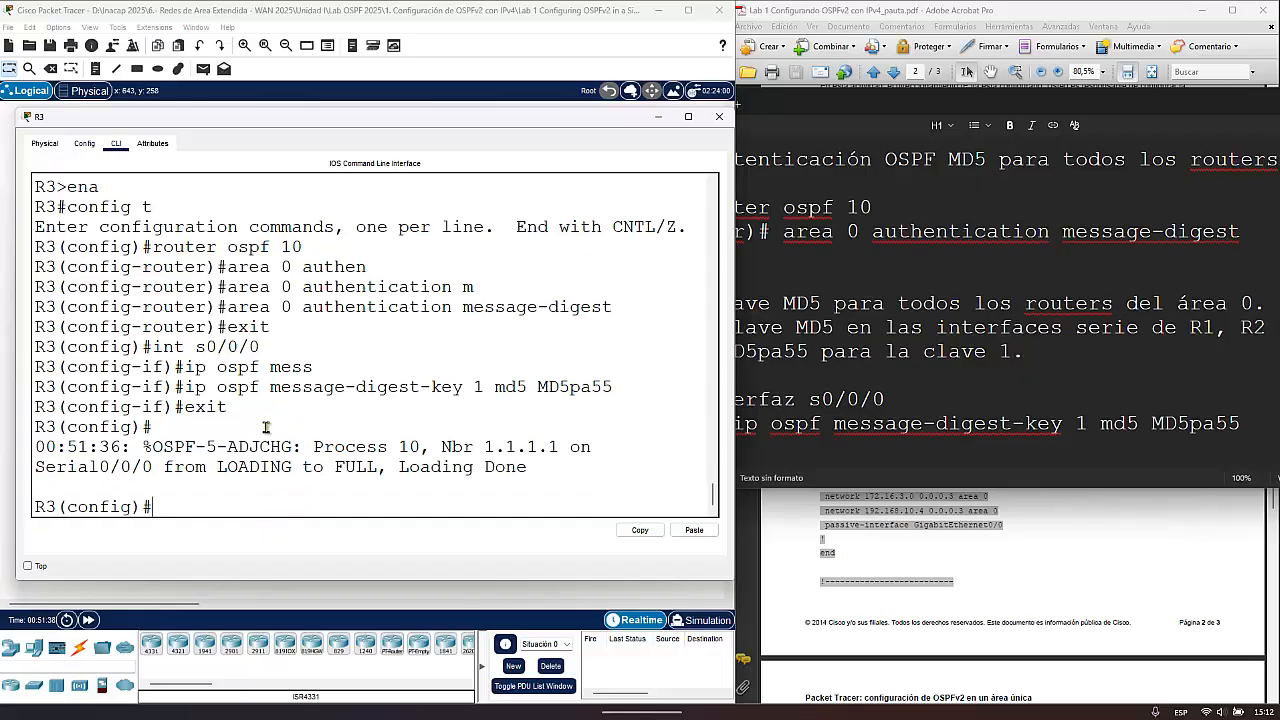
- Return R3 to privileged EXEC mode and check its OSPF adjacencies repeatedly with sh ip ospf neighbor
{"action": "key", "text": "ctrl+z"}
{"action": "key", "text": "ctrl+z"}
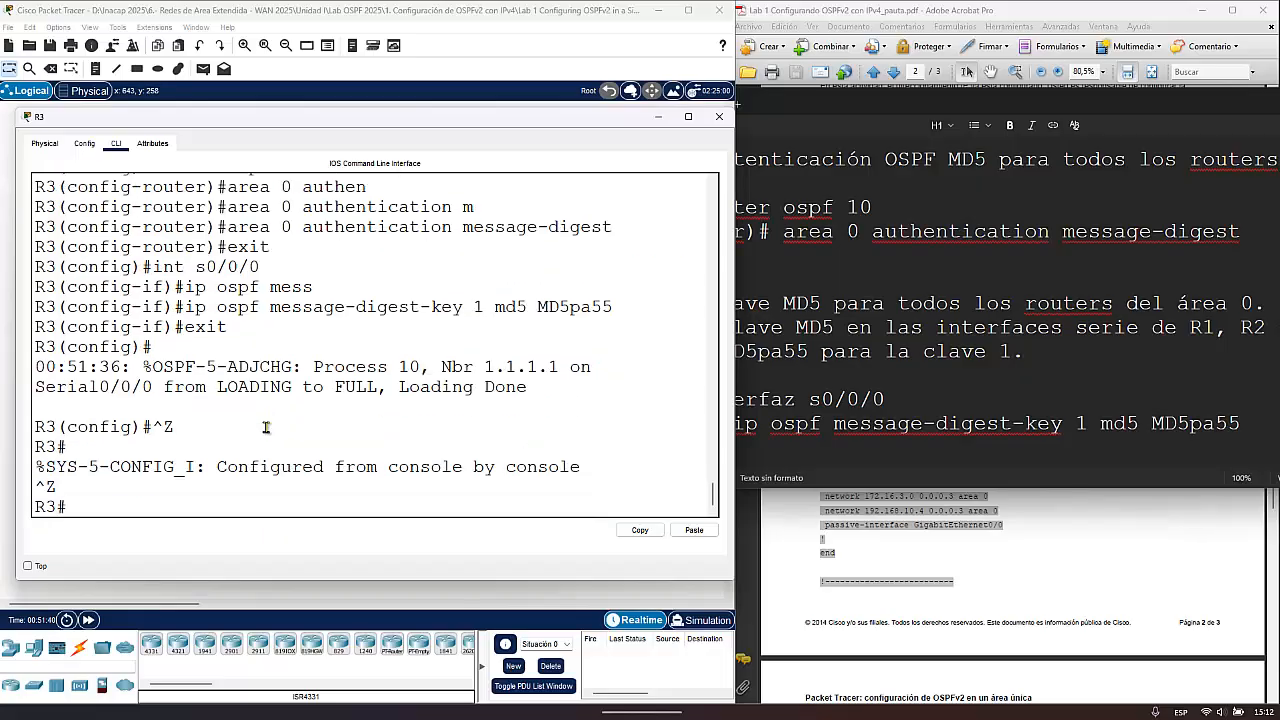
{"action": "type", "text": "sh ip ospf nei"}
{"action": "key", "text": "Tab"}
{"action": "key", "text": "Return"}
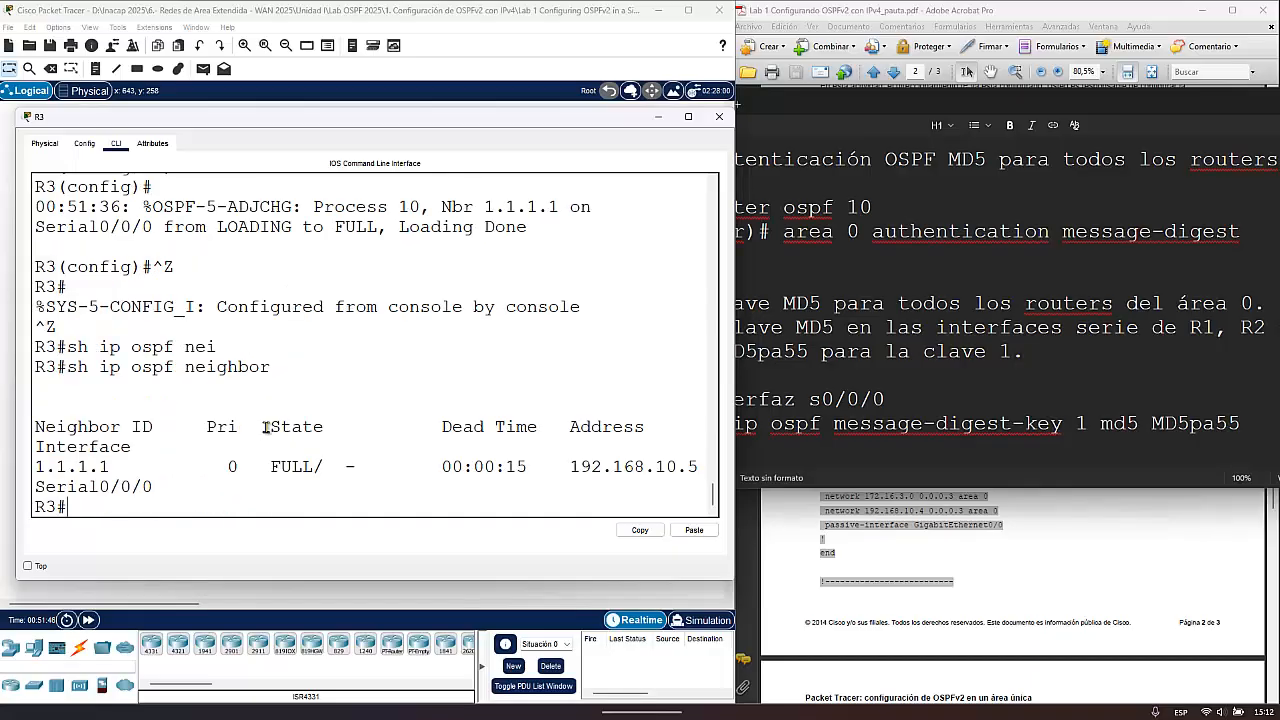
{"action": "key", "text": "Up"}
{"action": "key", "text": "Return"}
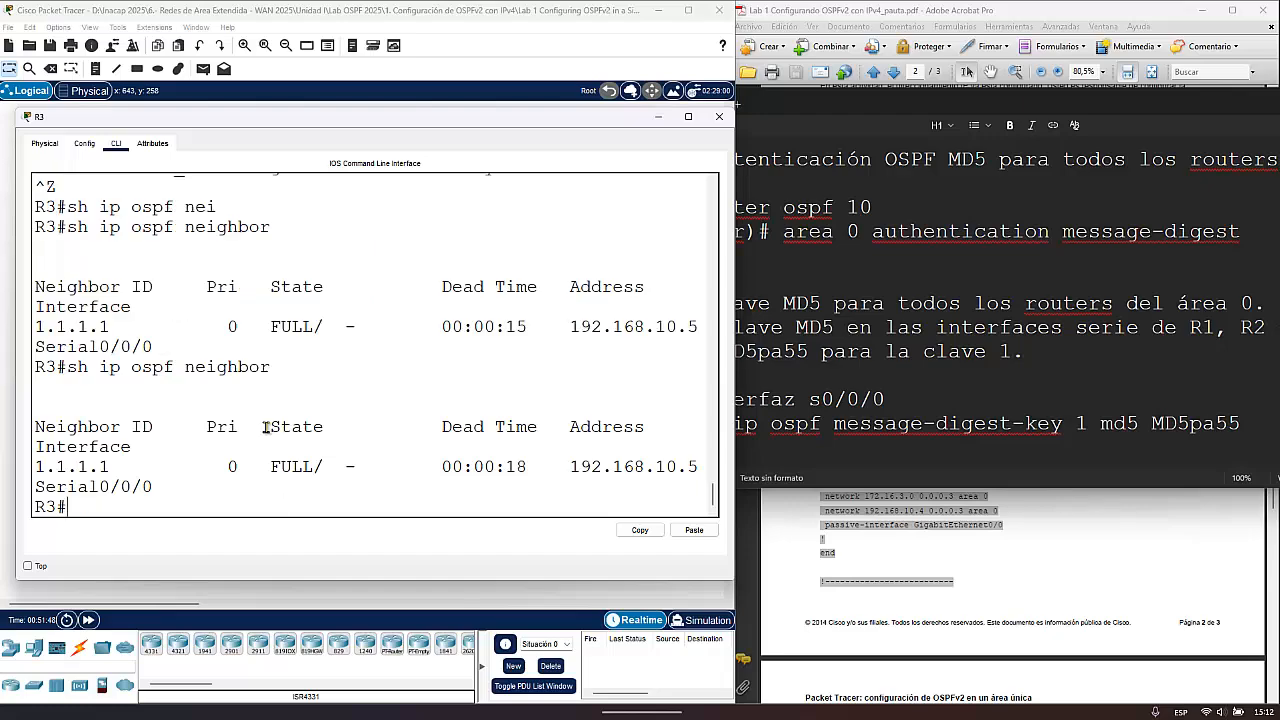
{"action": "key", "text": "Up"}
{"action": "key", "text": "Return"}
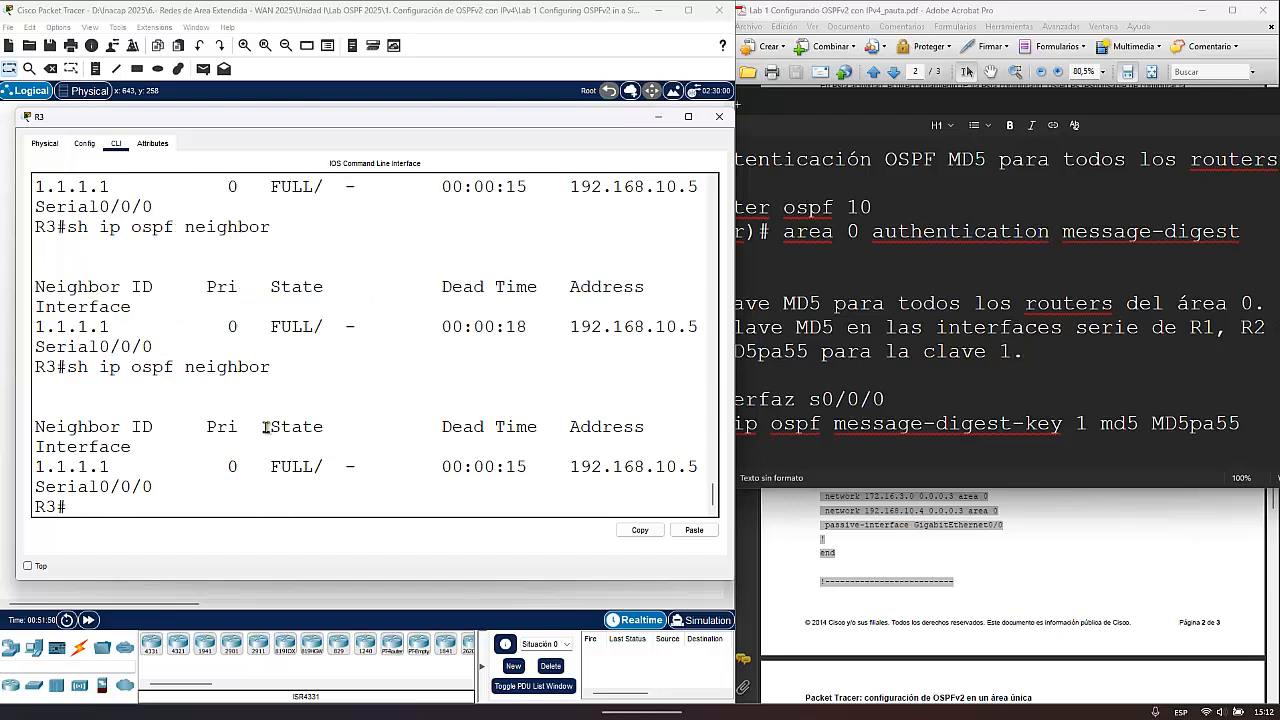
- Display R3's routing table with sh ip route
{"action": "type", "text": "sh ip route"}
{"action": "key", "text": "Return"}
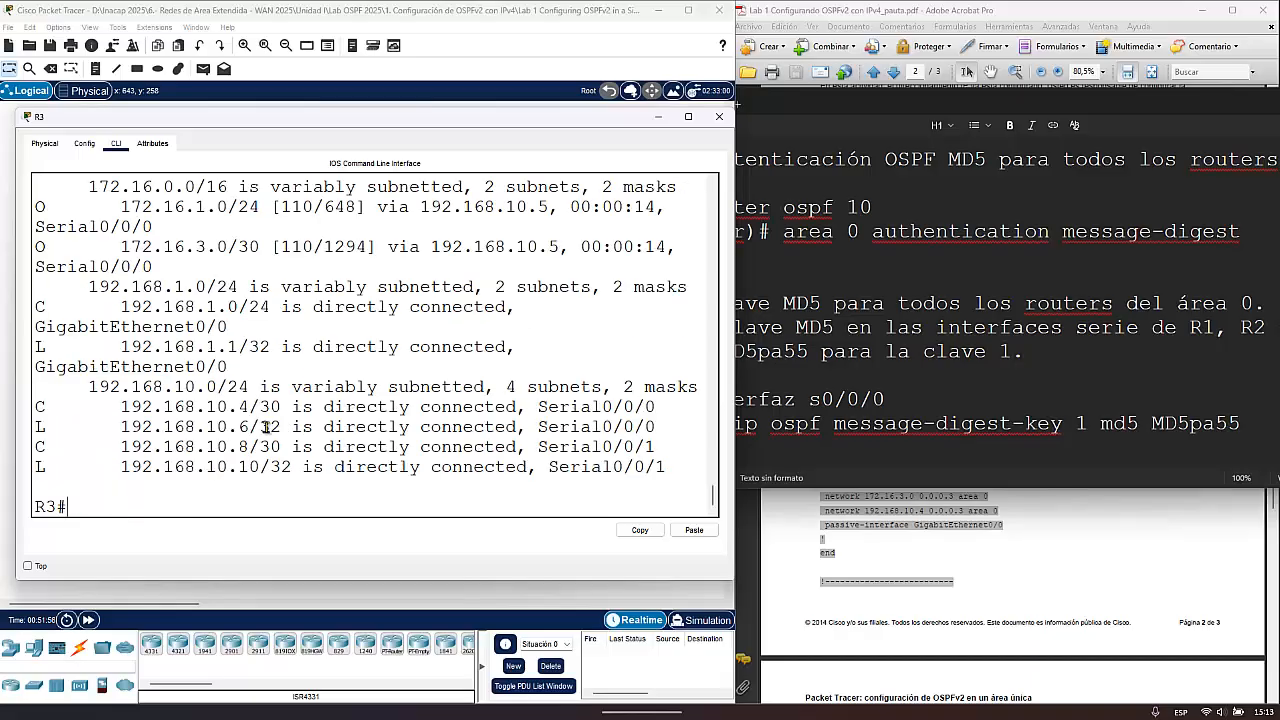
{"action": "scroll", "coordinate": [130, 336], "scroll_direction": "up", "scroll_amount": 2}
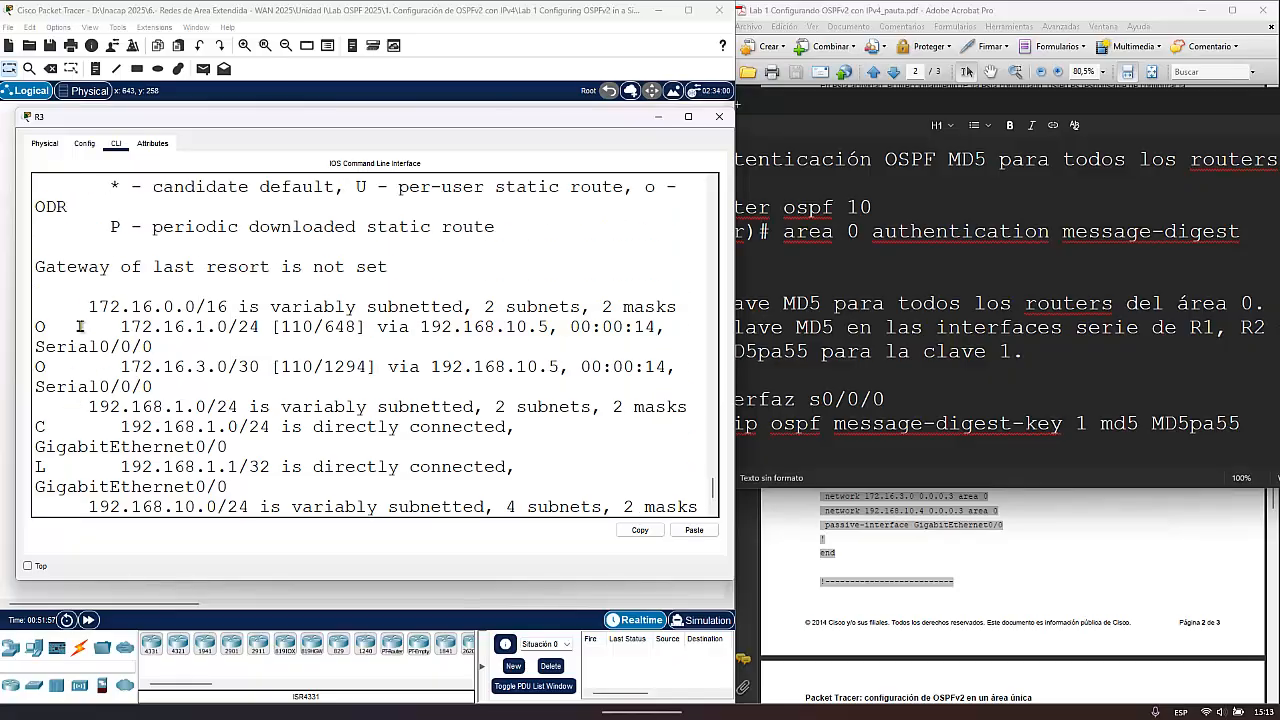
- Examine the OSPF-learned routes to 172.16.1.0/24 and 172.16.3.0/30 and the directly connected networks in R3's routing table
{"action": "left_click_drag", "start_coordinate": [55, 328], "coordinate": [37, 330]}
{"action": "left_click_drag", "start_coordinate": [48, 374], "coordinate": [26, 371]}
{"action": "left_click_drag", "start_coordinate": [55, 325], "coordinate": [28, 370]}
{"action": "left_click_drag", "start_coordinate": [55, 326], "coordinate": [32, 328]}
{"action": "left_click_drag", "start_coordinate": [119, 328], "coordinate": [262, 333]}
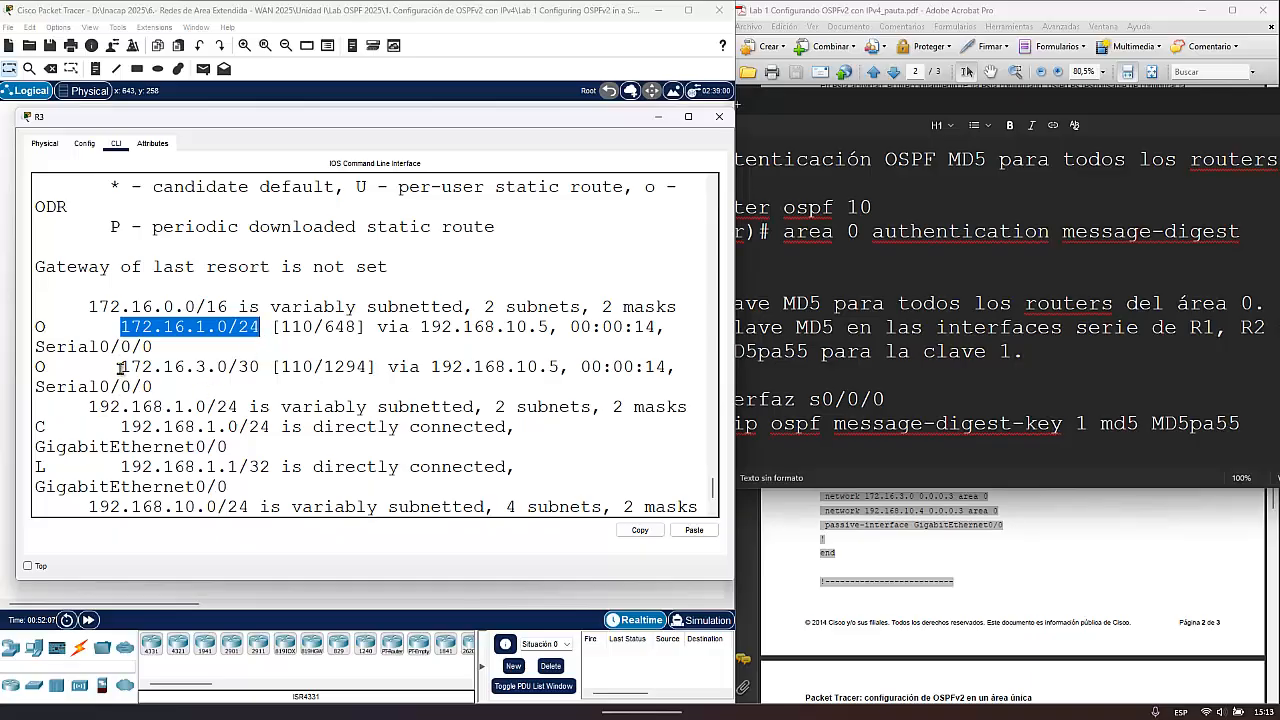
{"action": "left_click_drag", "start_coordinate": [117, 367], "coordinate": [262, 368]}
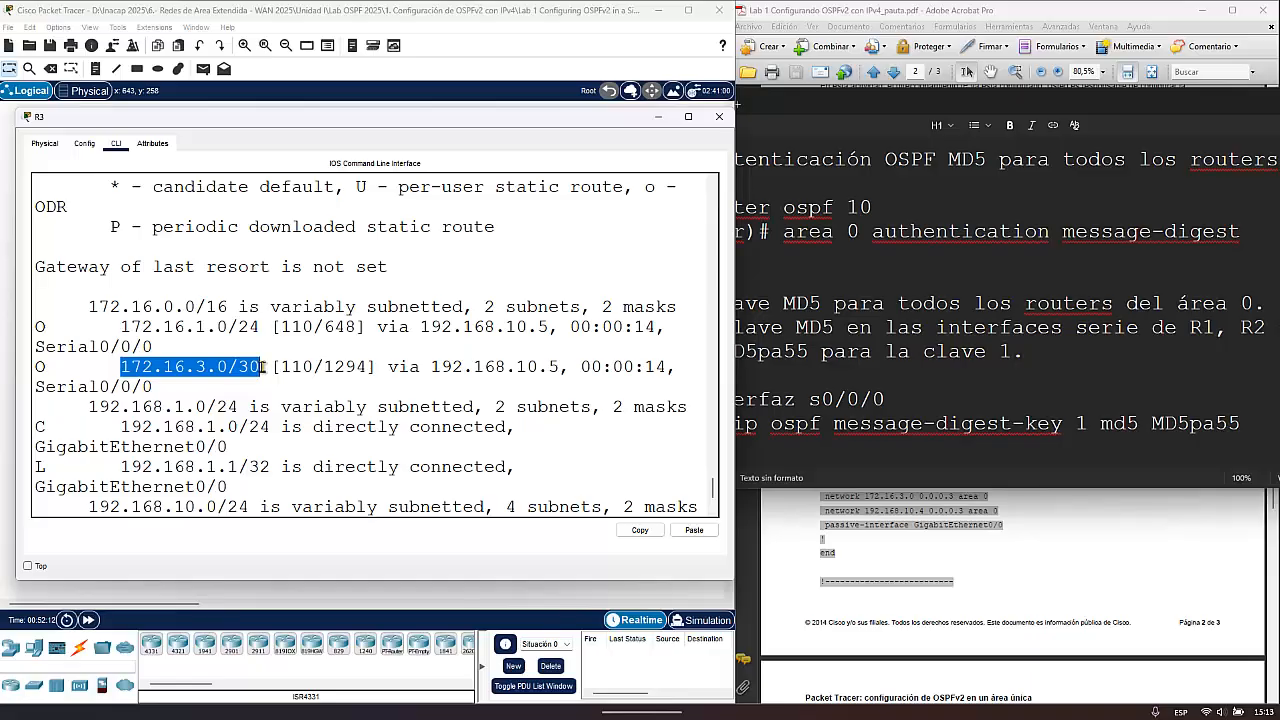
{"action": "scroll", "coordinate": [175, 467], "scroll_direction": "down", "scroll_amount": 2}
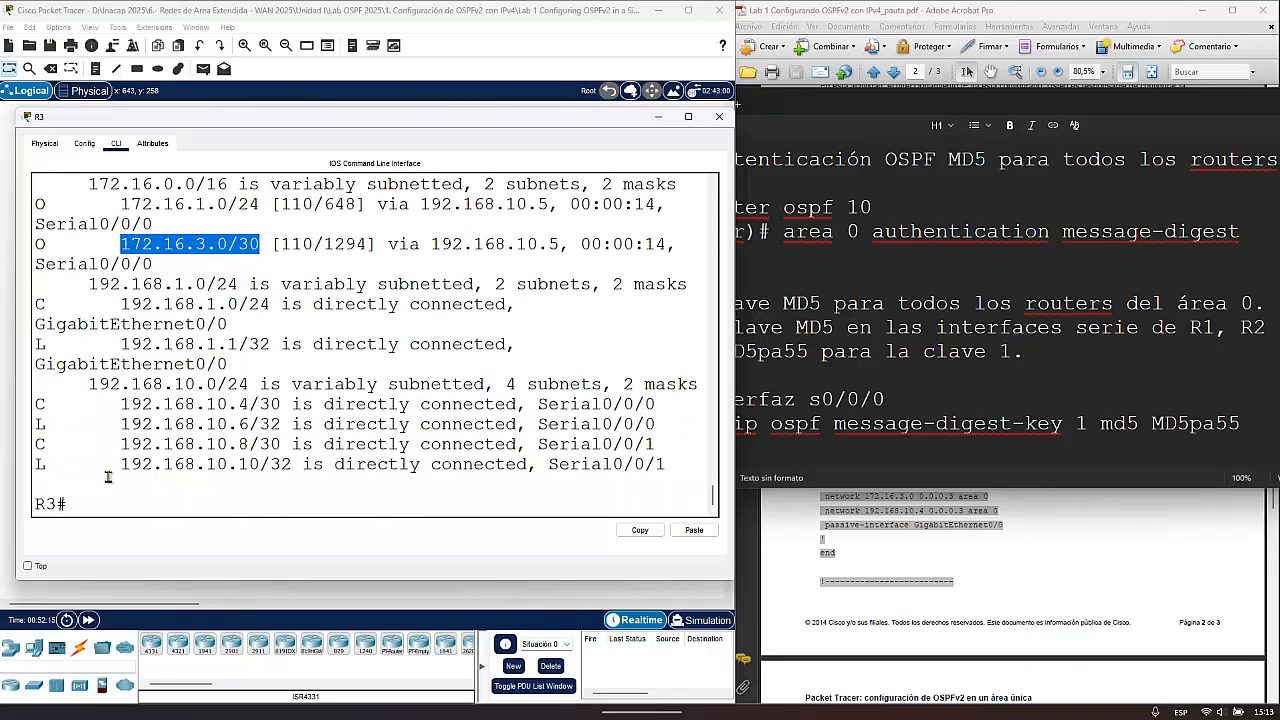
{"action": "scroll", "coordinate": [145, 443], "scroll_direction": "up", "scroll_amount": 2}
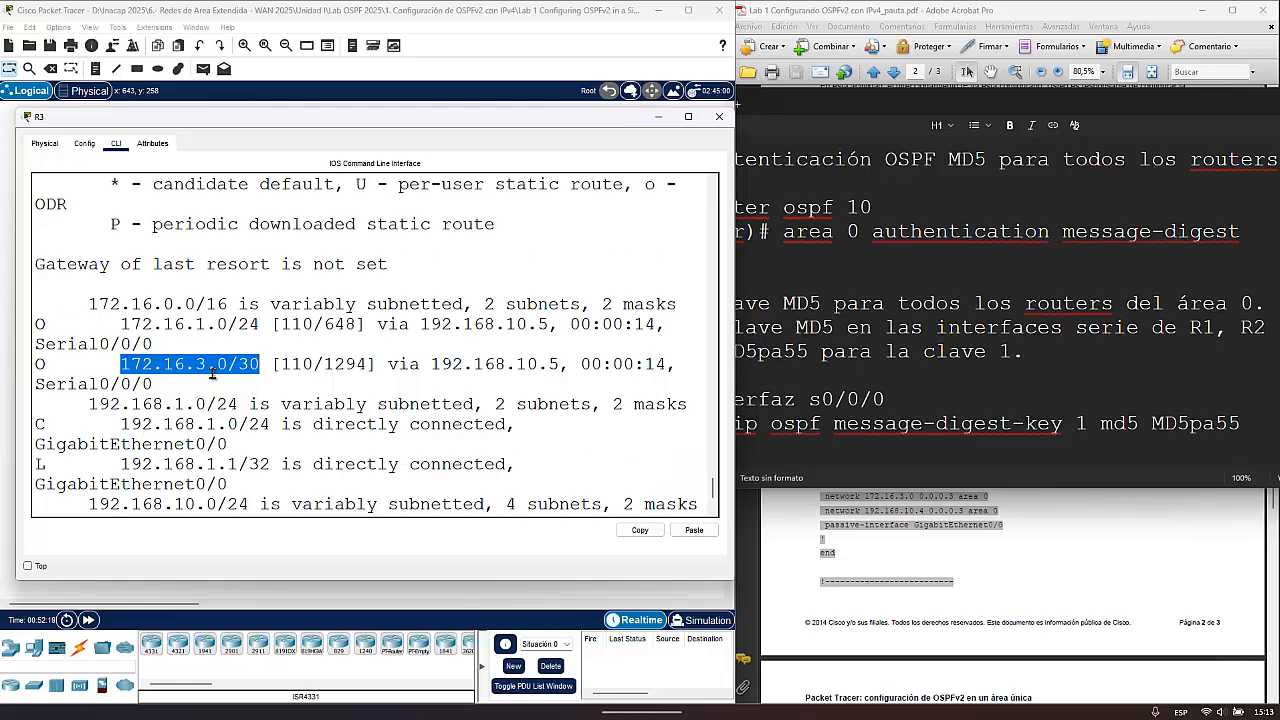
{"action": "scroll", "coordinate": [187, 462], "scroll_direction": "down", "scroll_amount": 1}
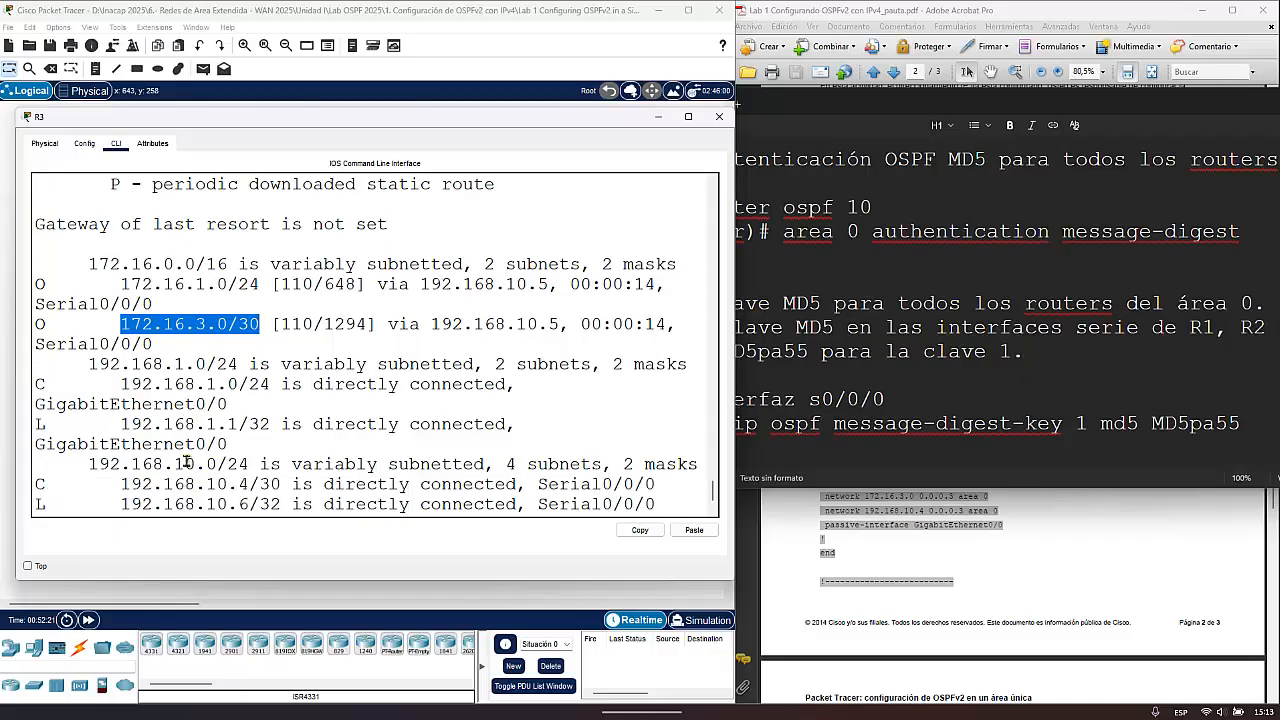
{"action": "scroll", "coordinate": [187, 462], "scroll_direction": "down", "scroll_amount": 2}
{"action": "left_click", "coordinate": [123, 505]}
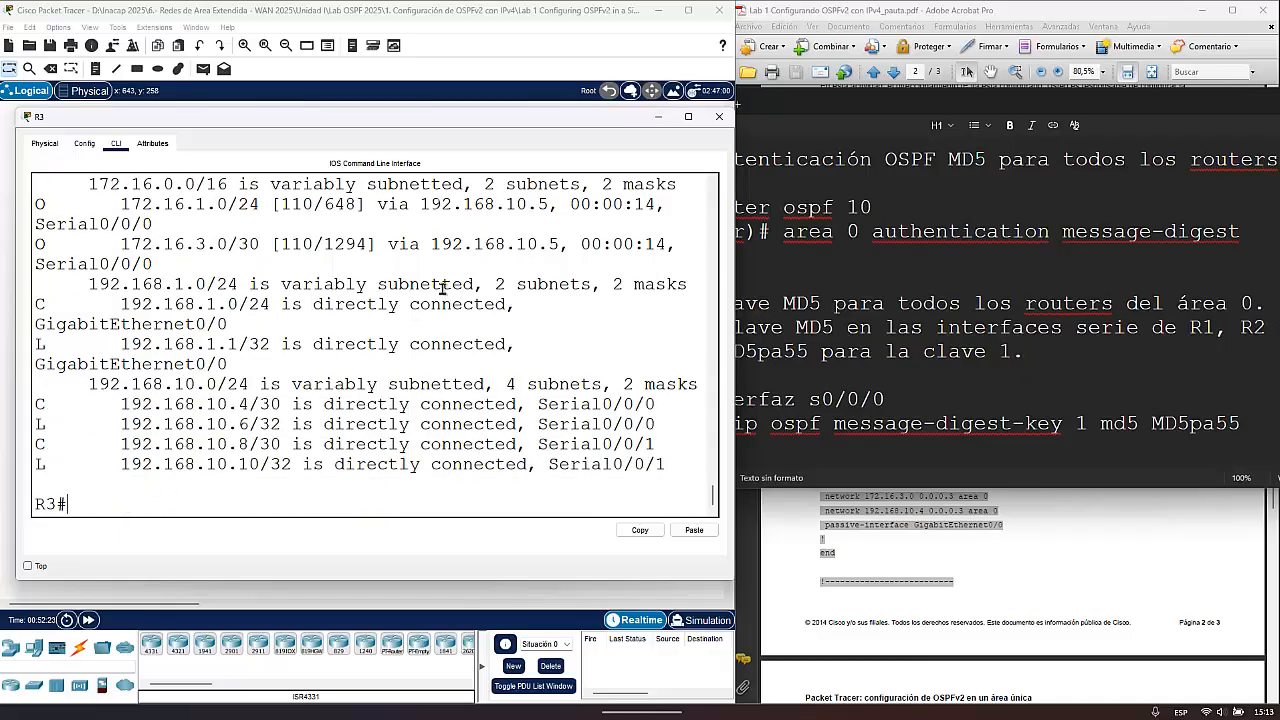
- Put R3's console away, open R2's console and return R2 to privileged EXEC mode
{"action": "left_click", "coordinate": [658, 116]}
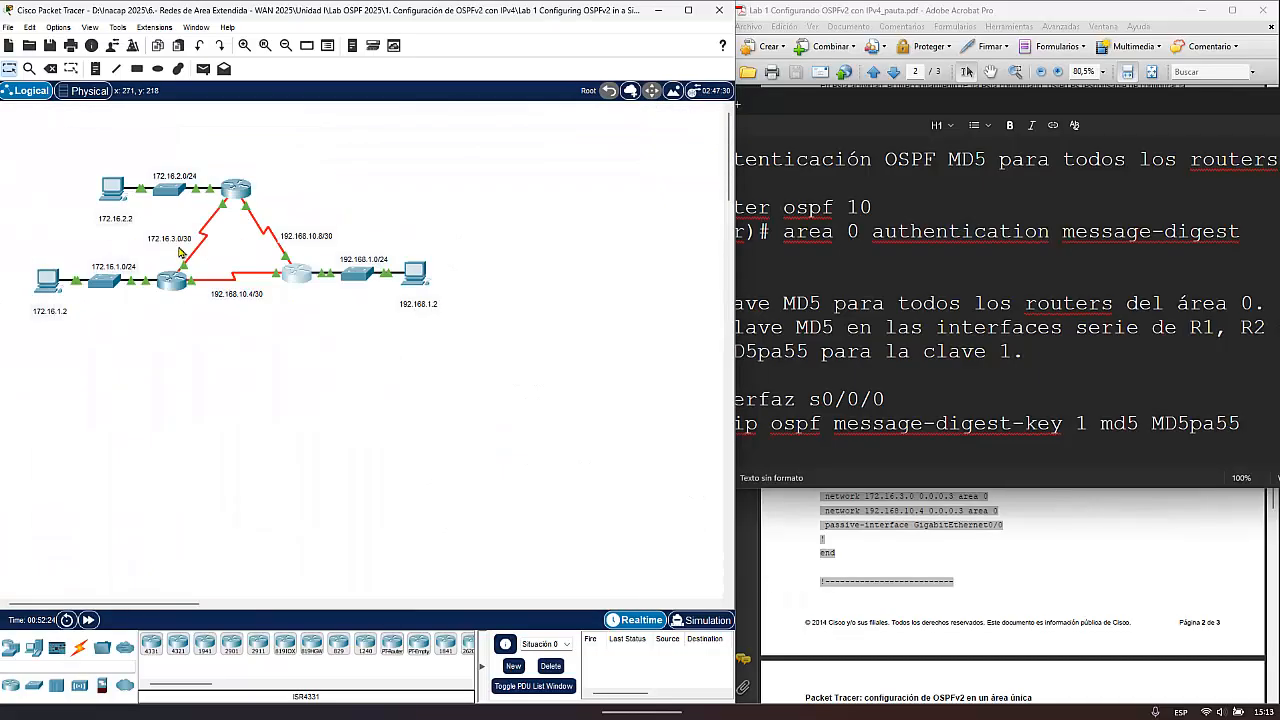
{"action": "left_click", "coordinate": [245, 197]}
{"action": "left_click_drag", "start_coordinate": [612, 150], "coordinate": [346, 76]}
{"action": "key", "text": "space"}
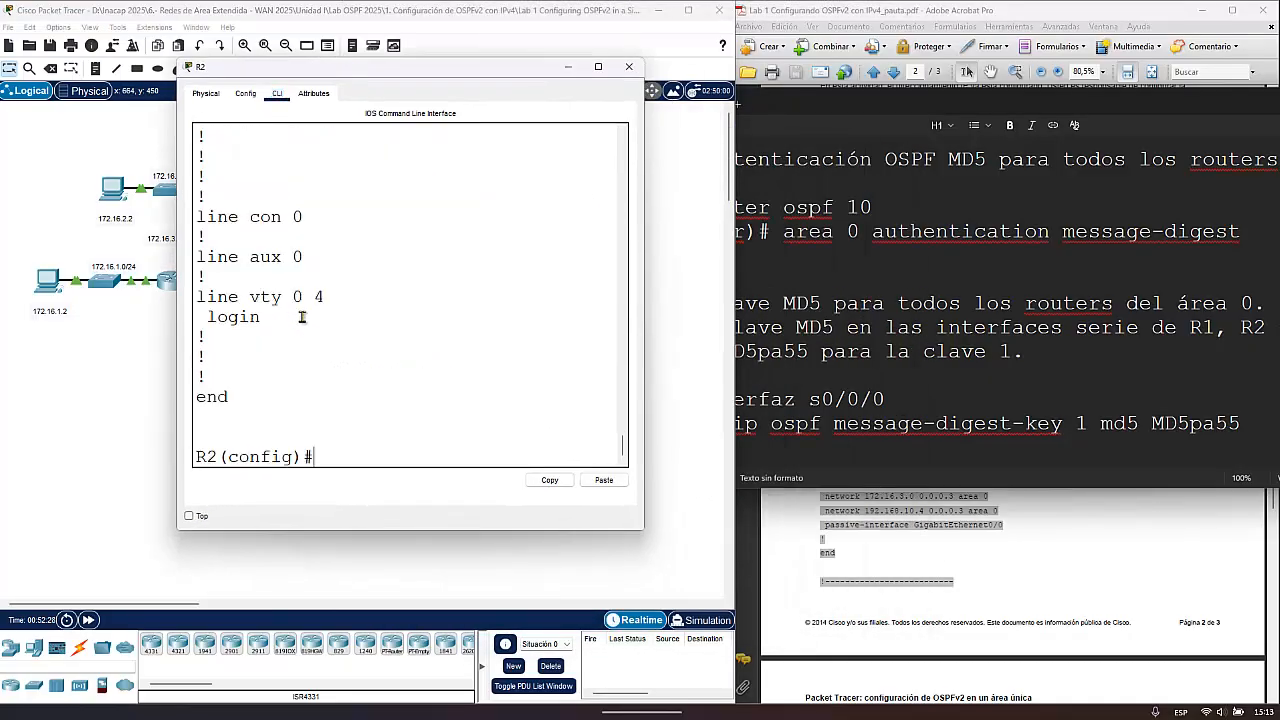
{"action": "key", "text": "ctrl+z"}
{"action": "key", "text": "ctrl+z"}
- Display R2's running configuration with sh run and inspect the MD5 key line under Serial0/0/0
{"action": "type", "text": "sh run"}
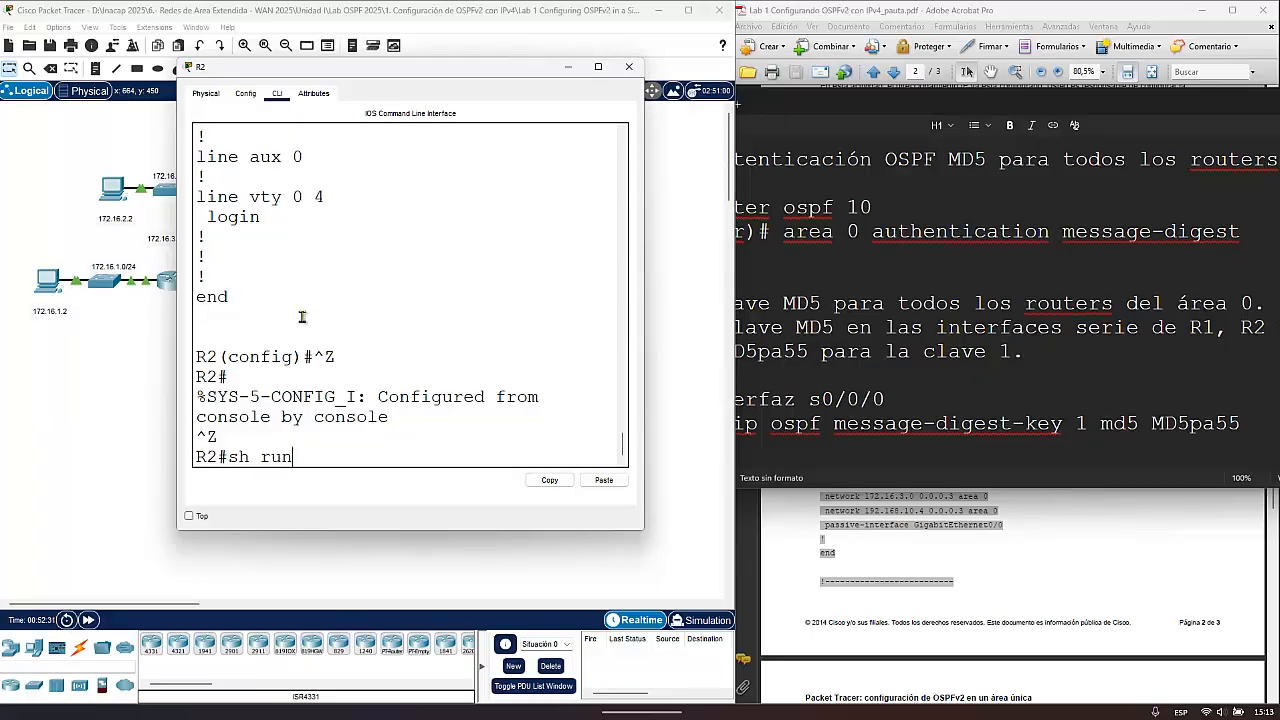
{"action": "key", "text": "Return"}
{"action": "key", "text": "space"}
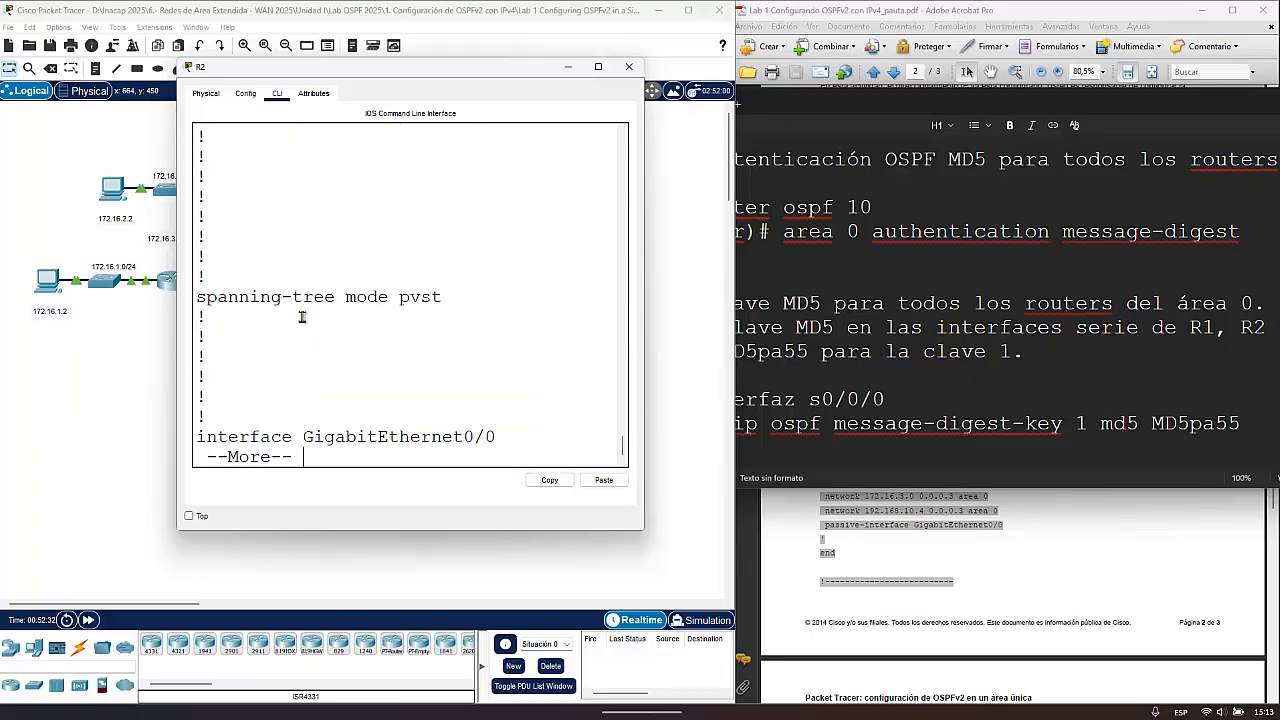
{"action": "key", "text": "Return"}
{"action": "key", "text": "Return"}
{"action": "key", "text": "Return"}
{"action": "key", "text": "Return"}
{"action": "key", "text": "Return"}
{"action": "key", "text": "Return"}
{"action": "key", "text": "Return"}
{"action": "key", "text": "Return"}
{"action": "key", "text": "Return"}
{"action": "key", "text": "Return"}
{"action": "key", "text": "Return"}
{"action": "key", "text": "Return"}
{"action": "key", "text": "Return"}
{"action": "key", "text": "Return"}
{"action": "key", "text": "Return"}
{"action": "key", "text": "Return"}
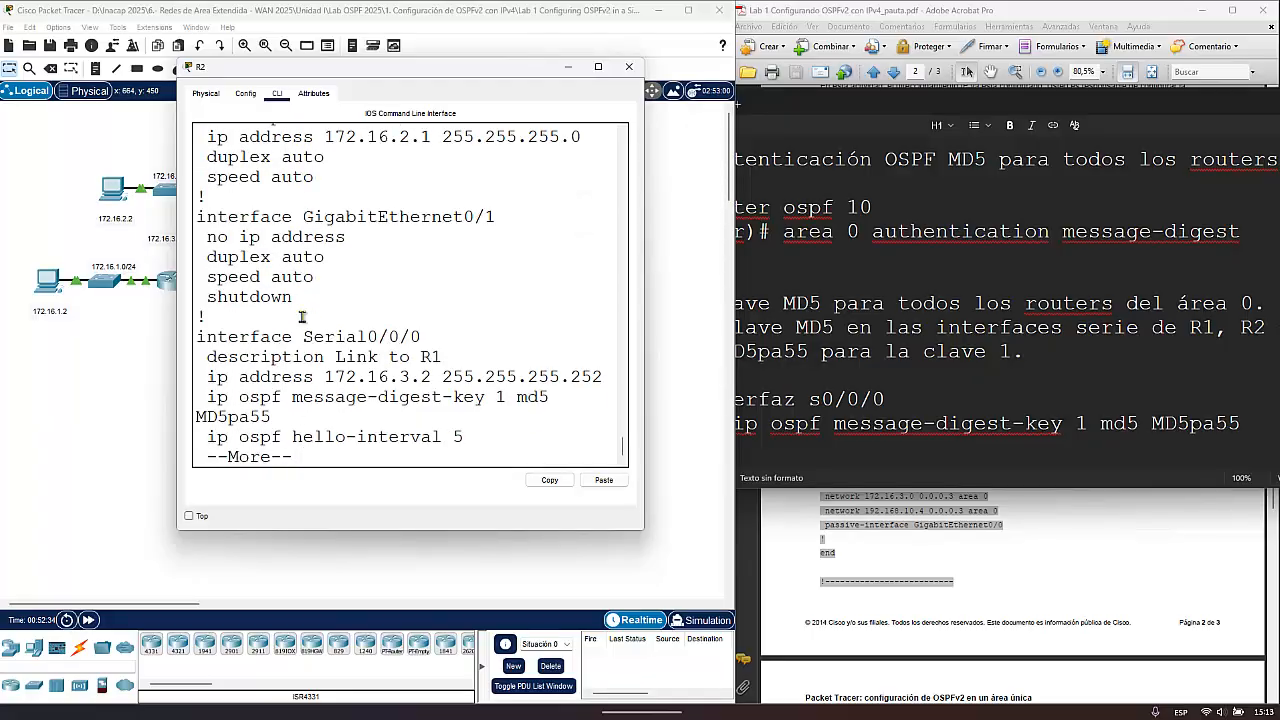
{"action": "scroll", "coordinate": [424, 360], "scroll_direction": "down", "scroll_amount": 1}
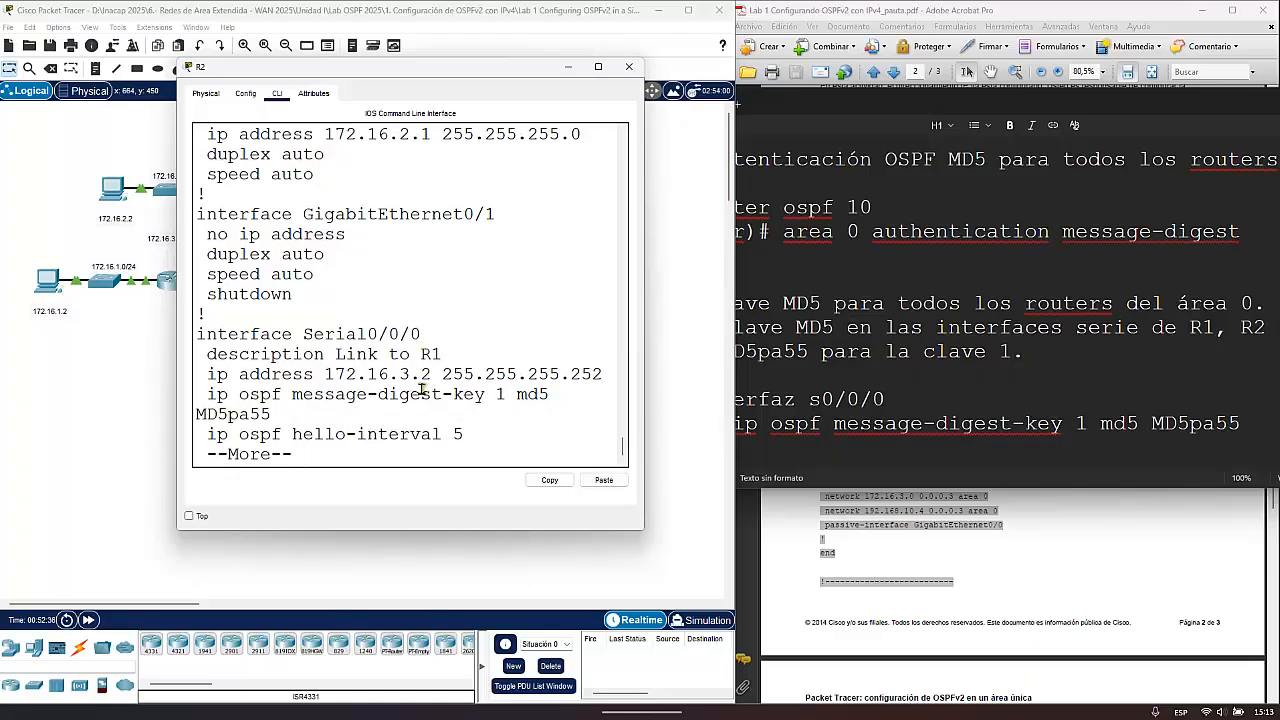
{"action": "double_click", "coordinate": [554, 396]}
{"action": "left_click_drag", "start_coordinate": [284, 412], "coordinate": [216, 396]}
{"action": "left_click", "coordinate": [327, 411]}
- Continue through R2's running configuration and compare Serial0/0/1's MD5 key line with the one on Serial0/0/0
{"action": "key", "text": "Return"}
{"action": "key", "text": "Return"}
{"action": "key", "text": "Return"}
{"action": "key", "text": "Return"}
{"action": "key", "text": "Return"}
{"action": "key", "text": "Return"}
{"action": "key", "text": "Return"}
{"action": "key", "text": "Return"}
{"action": "key", "text": "Return"}
{"action": "key", "text": "Return"}
{"action": "key", "text": "Return"}
{"action": "key", "text": "Return"}
{"action": "key", "text": "Return"}
{"action": "key", "text": "Return"}
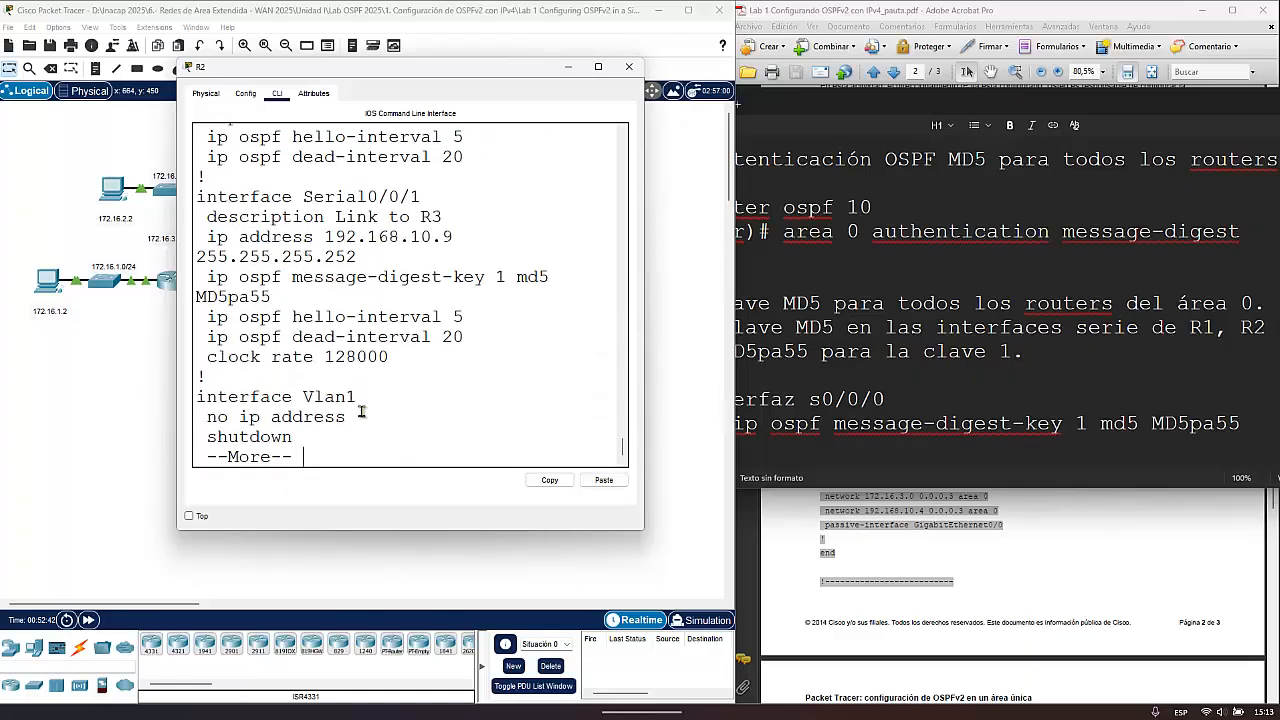
{"action": "left_click_drag", "start_coordinate": [283, 297], "coordinate": [190, 282]}
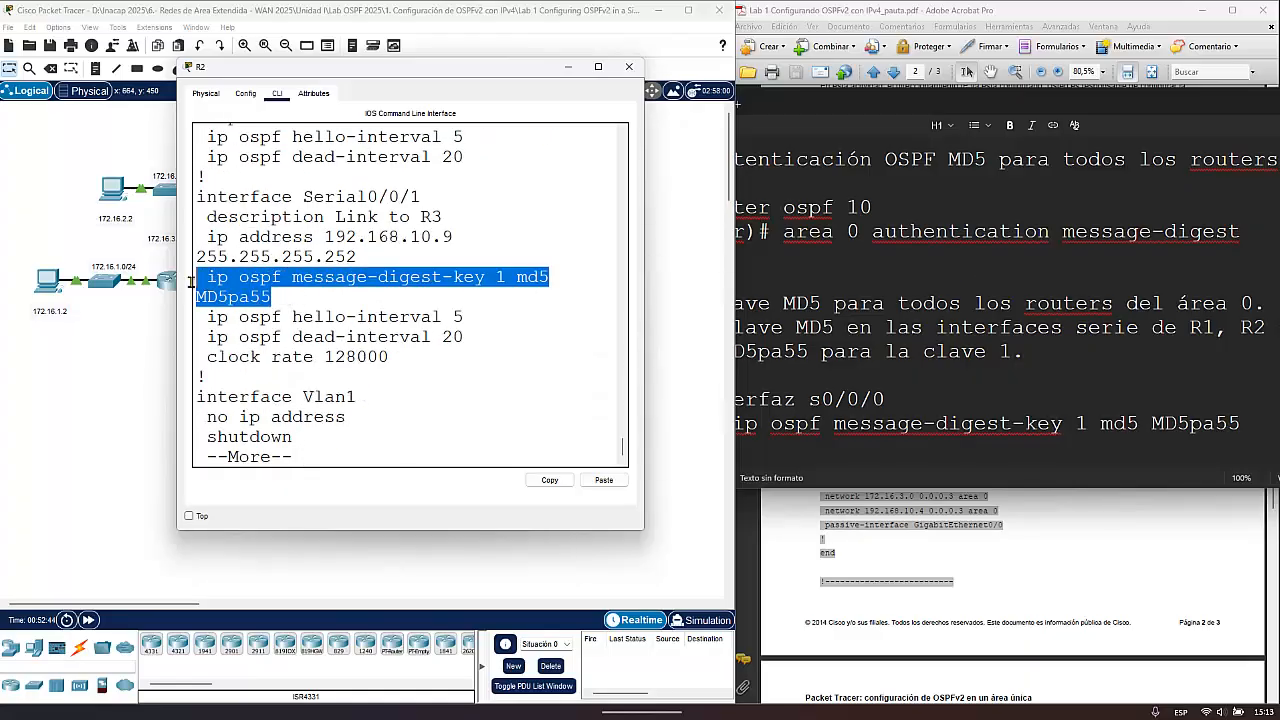
{"action": "scroll", "coordinate": [352, 290], "scroll_direction": "up", "scroll_amount": 2}
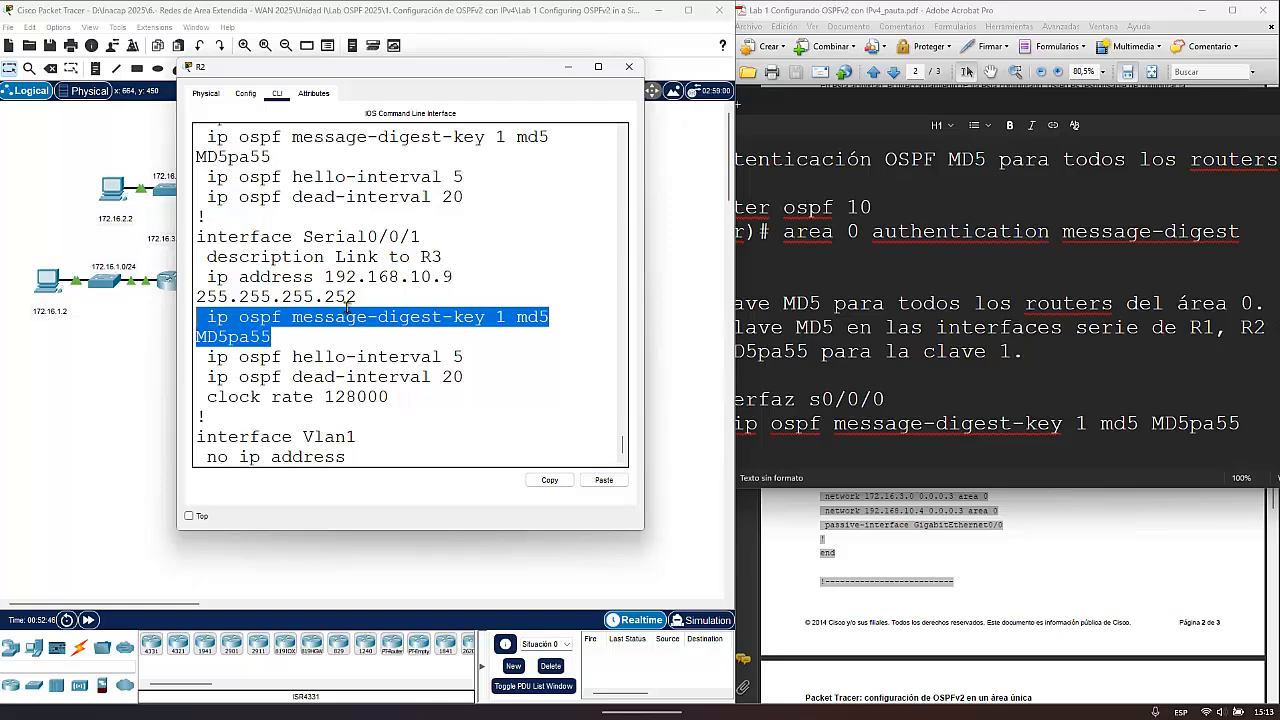
{"action": "scroll", "coordinate": [352, 290], "scroll_direction": "up", "scroll_amount": 1}
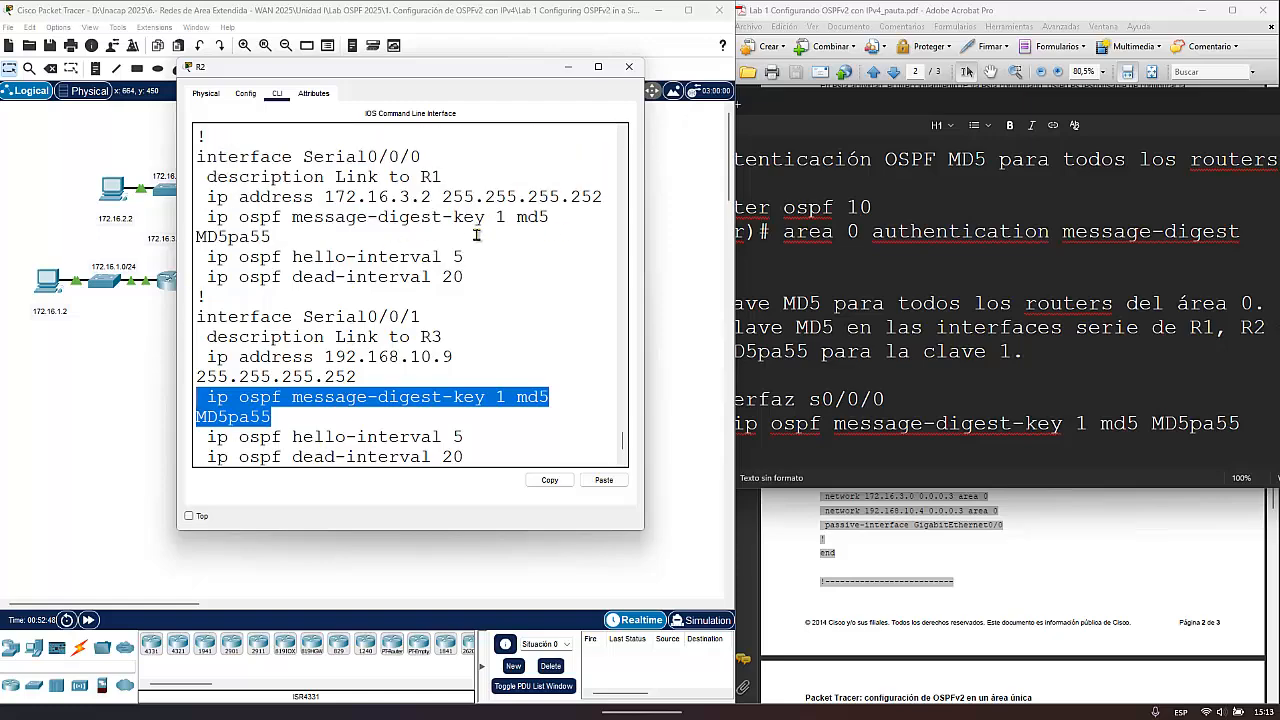
{"action": "scroll", "coordinate": [365, 344], "scroll_direction": "down", "scroll_amount": 3}
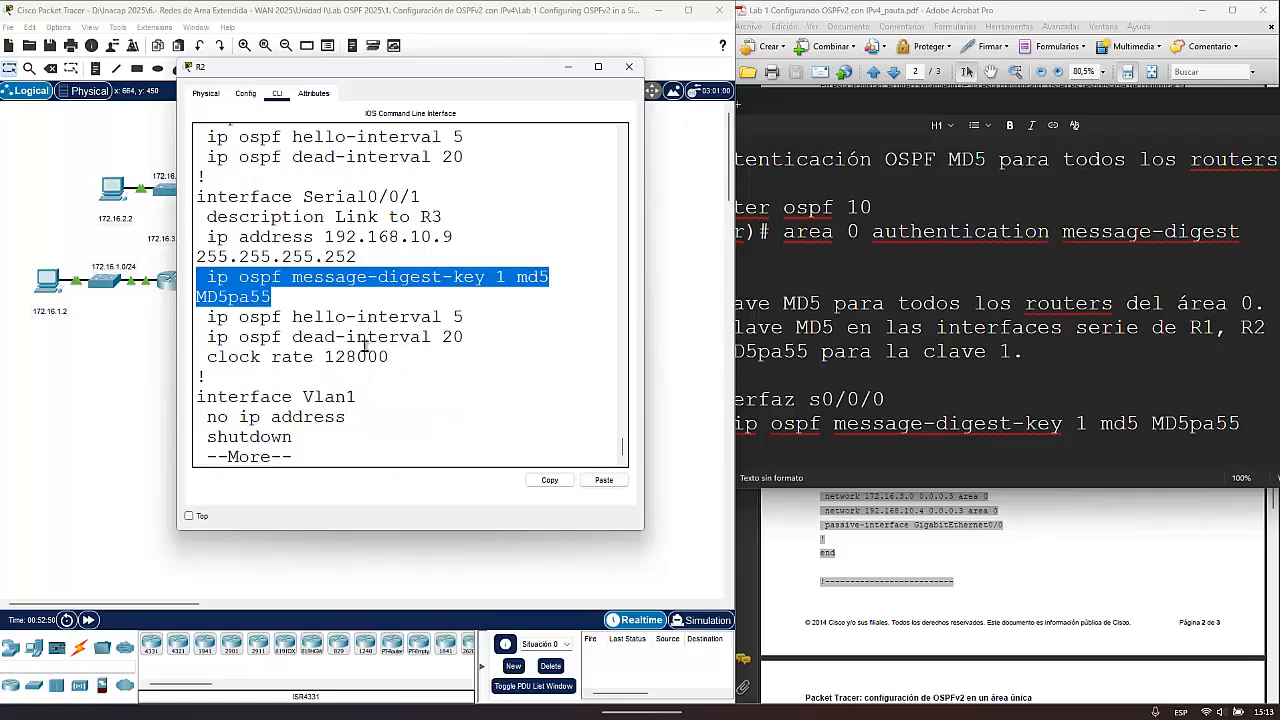
- Inspect the area 0 authentication message-digest line under router ospf 10 in R2's running configuration
{"action": "key", "text": "space"}
{"action": "scroll", "coordinate": [390, 316], "scroll_direction": "up", "scroll_amount": 4}
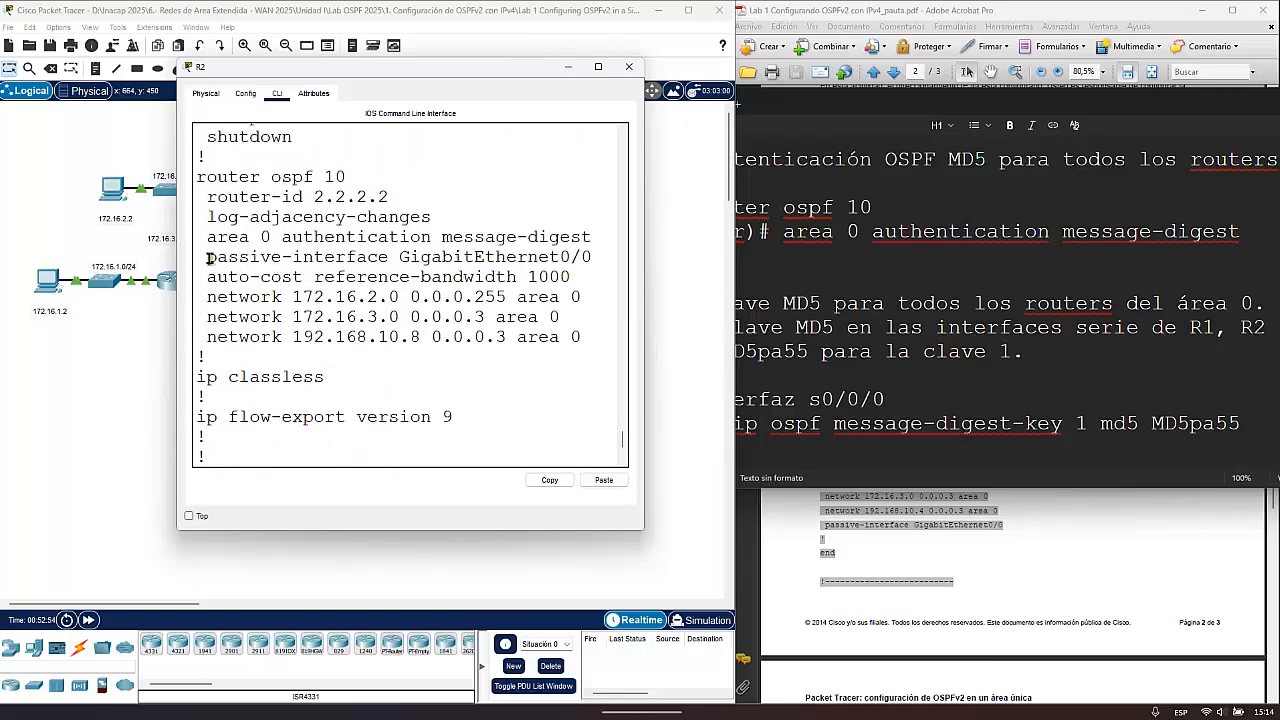
{"action": "left_click_drag", "start_coordinate": [207, 238], "coordinate": [592, 258]}
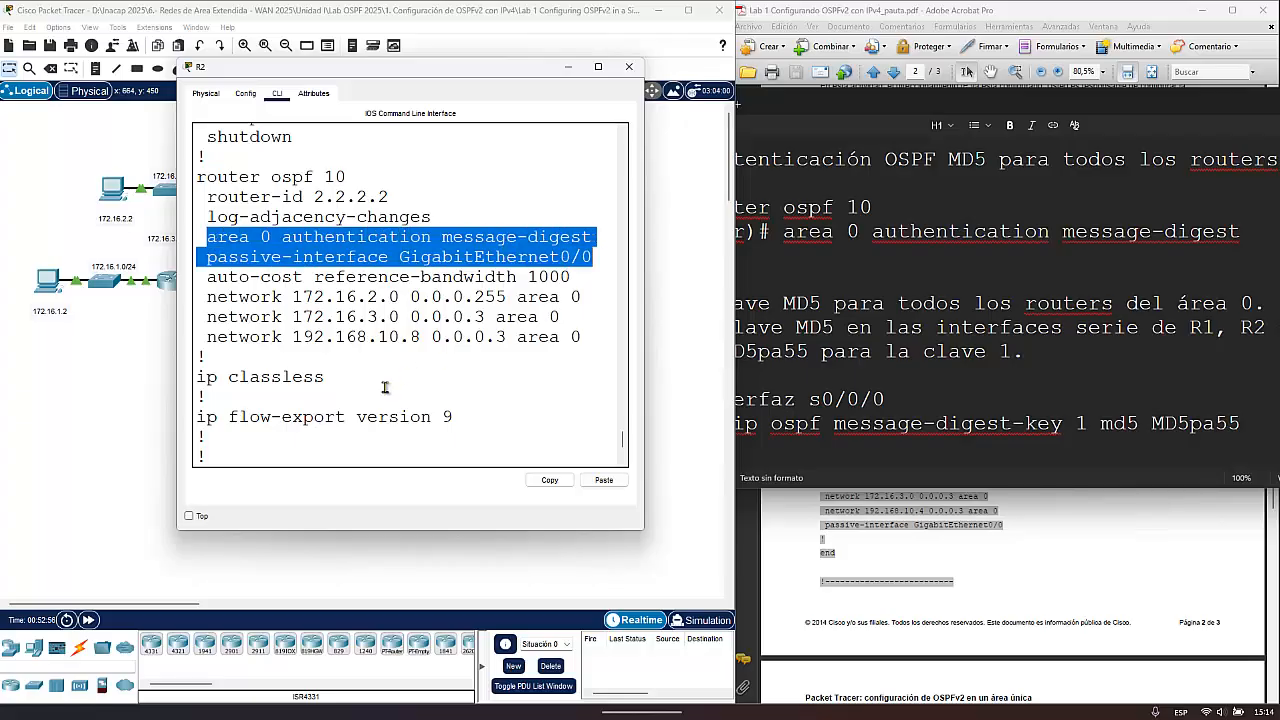
- Open R1's console and return R1 to privileged EXEC mode
{"action": "left_click", "coordinate": [158, 336]}
{"action": "left_click", "coordinate": [173, 287]}
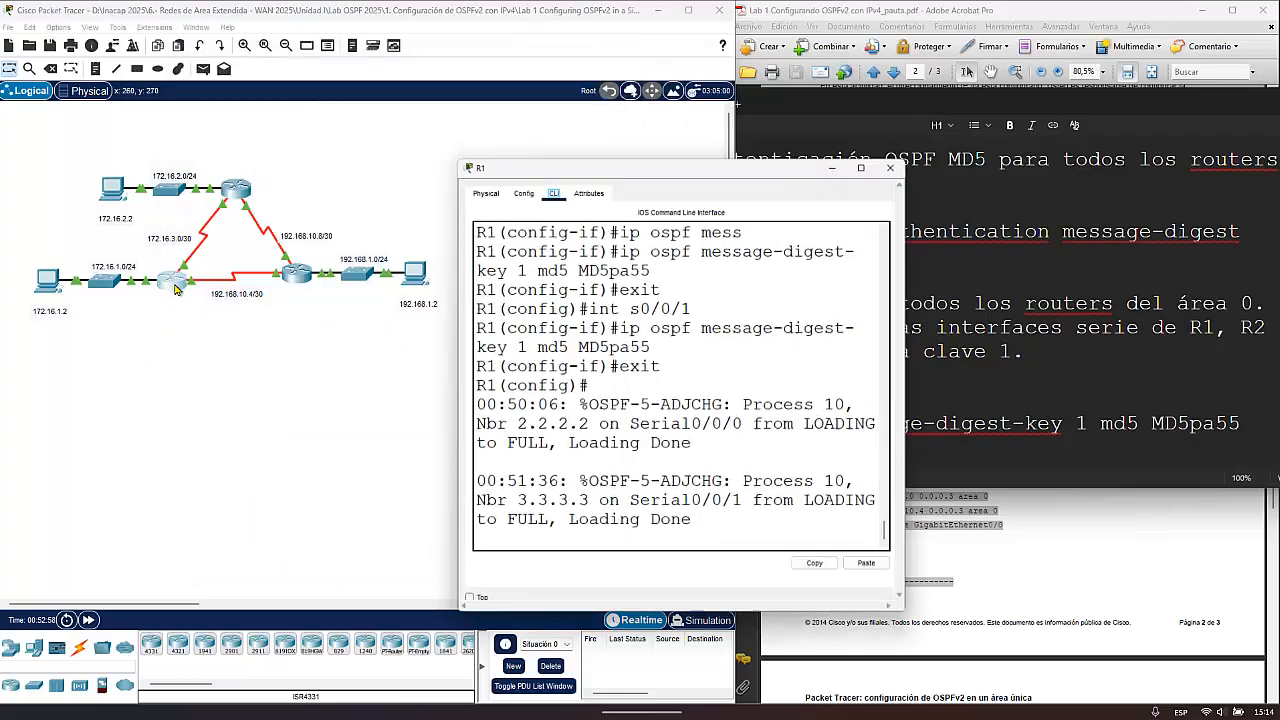
{"action": "scroll", "coordinate": [601, 446], "scroll_direction": "down", "scroll_amount": 2}
{"action": "key", "text": "Return"}
{"action": "key", "text": "Return"}
{"action": "key", "text": "Return"}
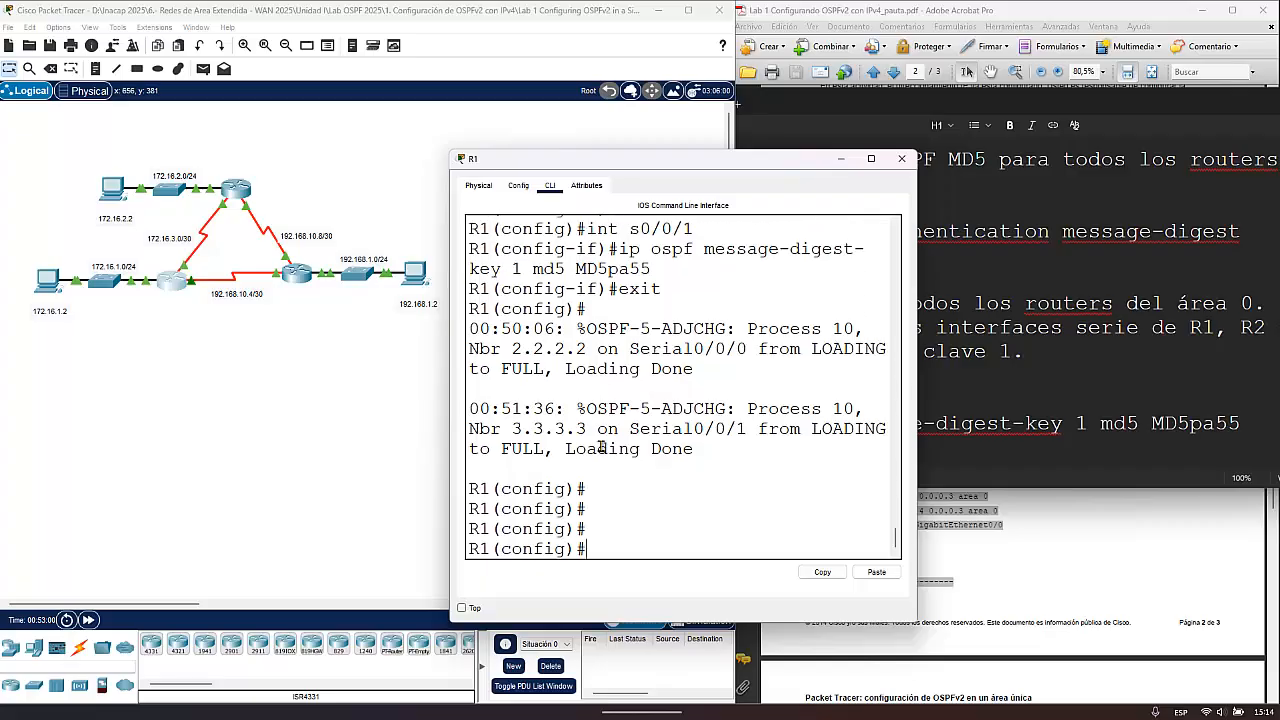
{"action": "key", "text": "ctrl+z"}
{"action": "key", "text": "ctrl+z"}
- Display R1's running configuration with sh run and page down to its serial interface settings
{"action": "type", "text": "s"}
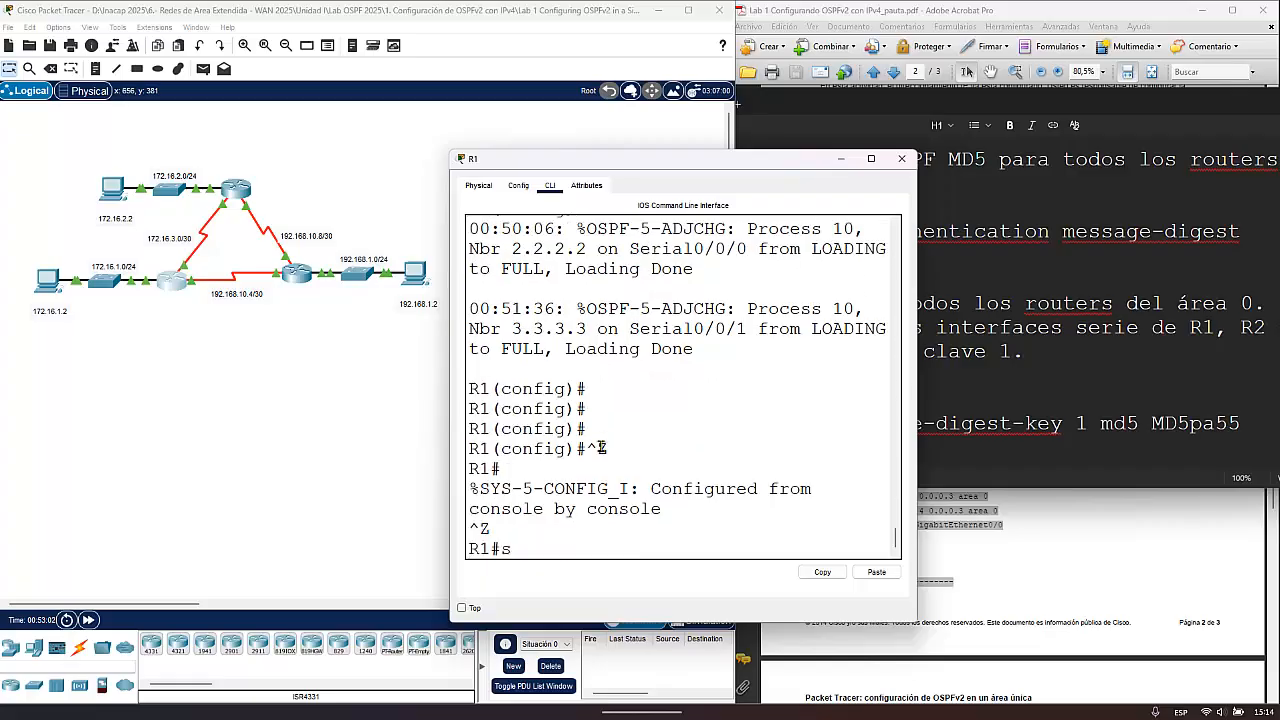
{"action": "type", "text": "gh"}
{"action": "key", "text": "BackSpace"}
{"action": "key", "text": "BackSpace"}
{"action": "type", "text": "h run"}
{"action": "key", "text": "Return"}
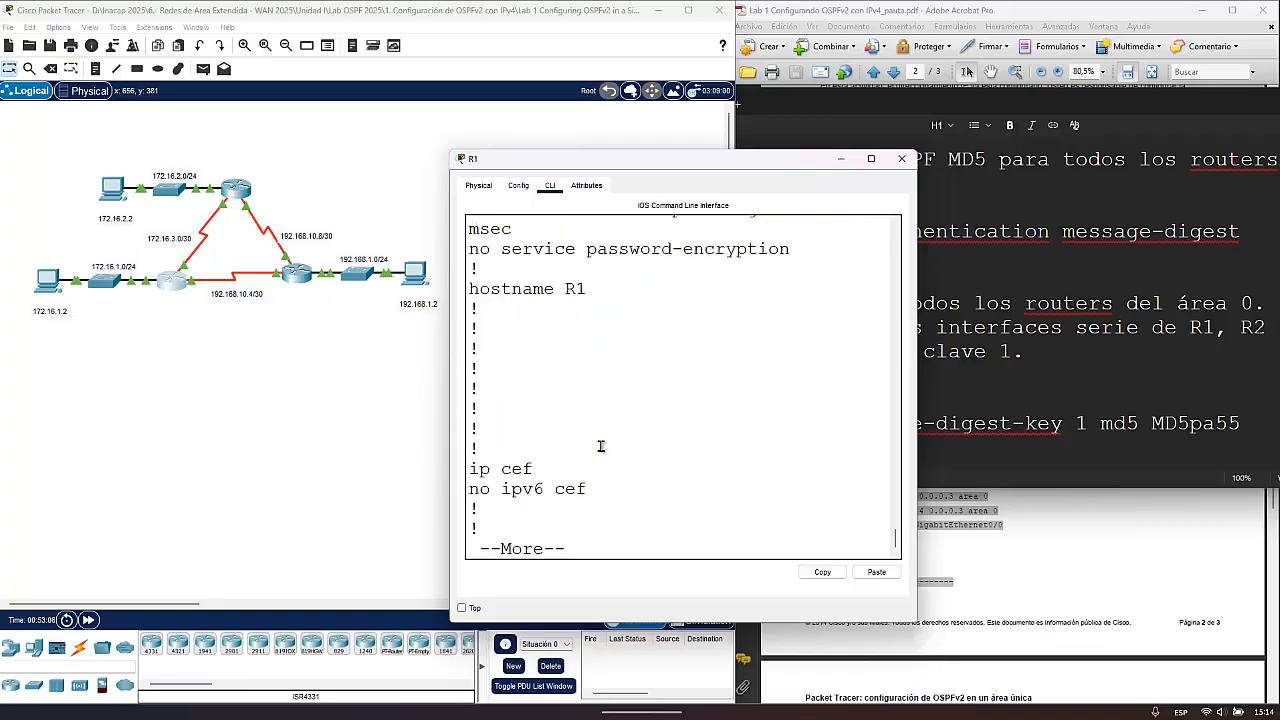
{"action": "key", "text": "space"}
{"action": "key", "text": "space"}
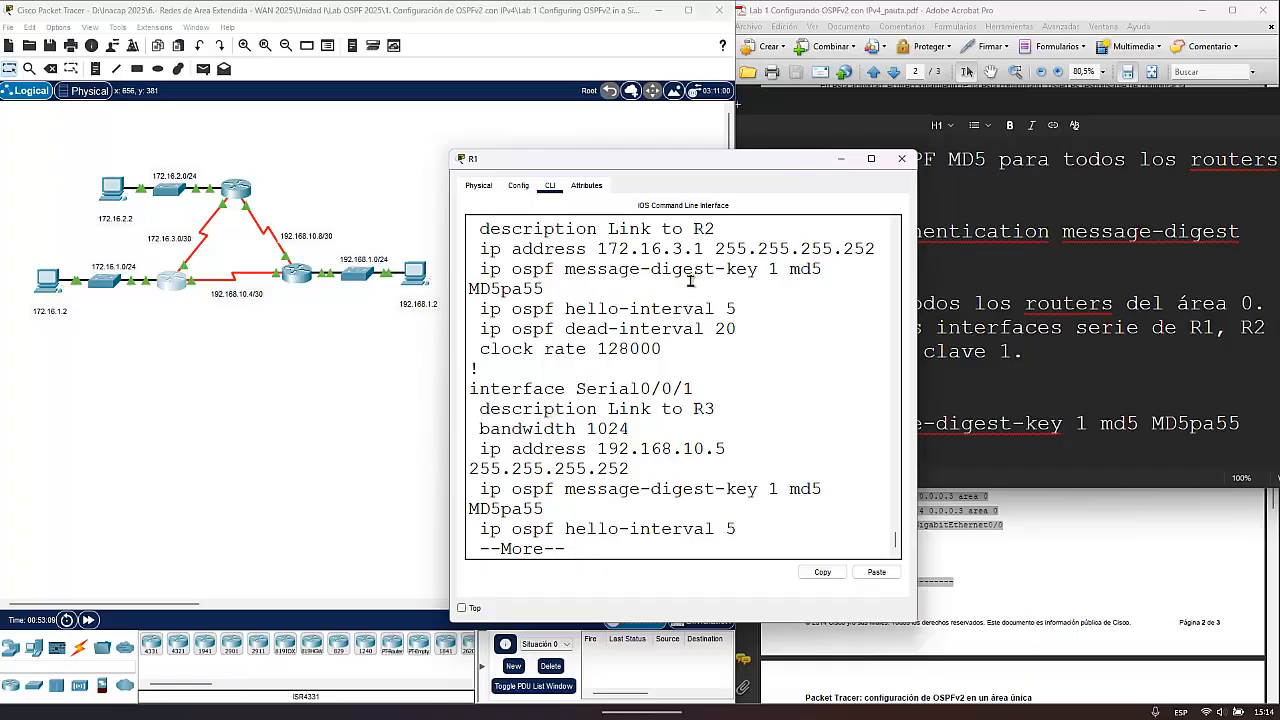
- Compare the MD5 keys on R1's Serial0/0/0 and Serial0/0/1 and check the area 0 authentication line under router ospf 10
{"action": "left_click_drag", "start_coordinate": [544, 289], "coordinate": [480, 289]}
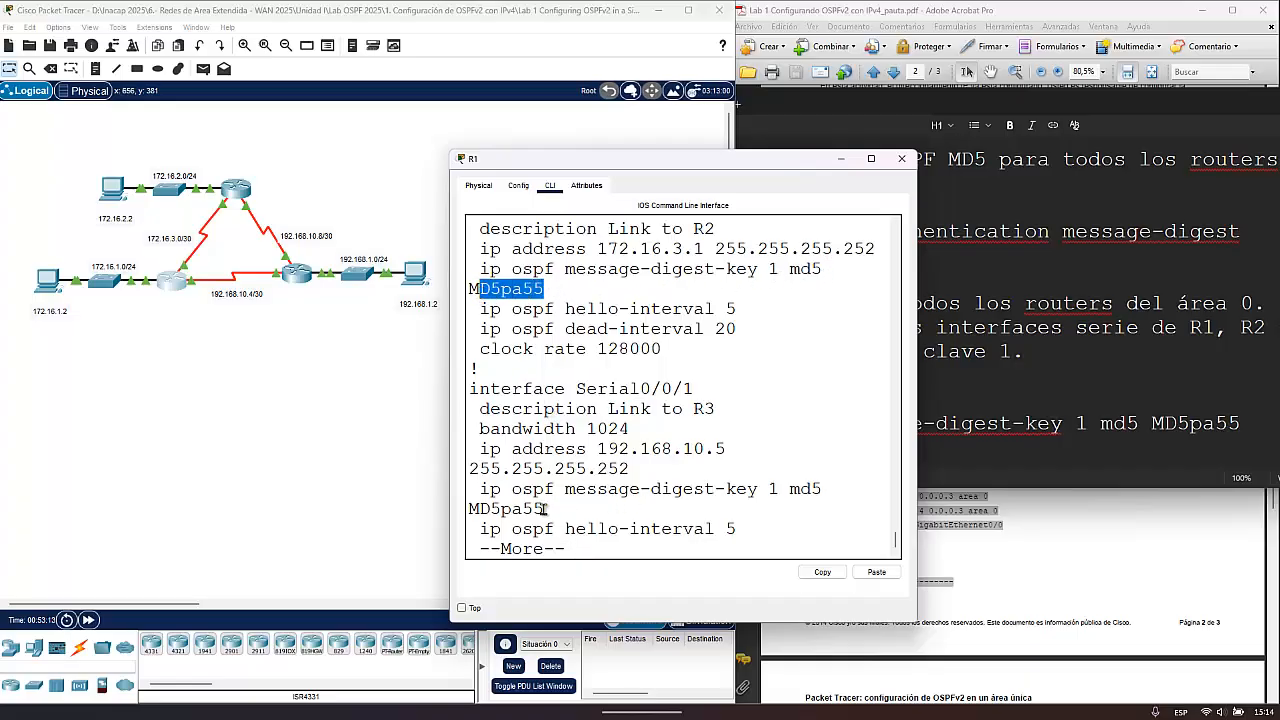
{"action": "left_click_drag", "start_coordinate": [544, 509], "coordinate": [471, 510]}
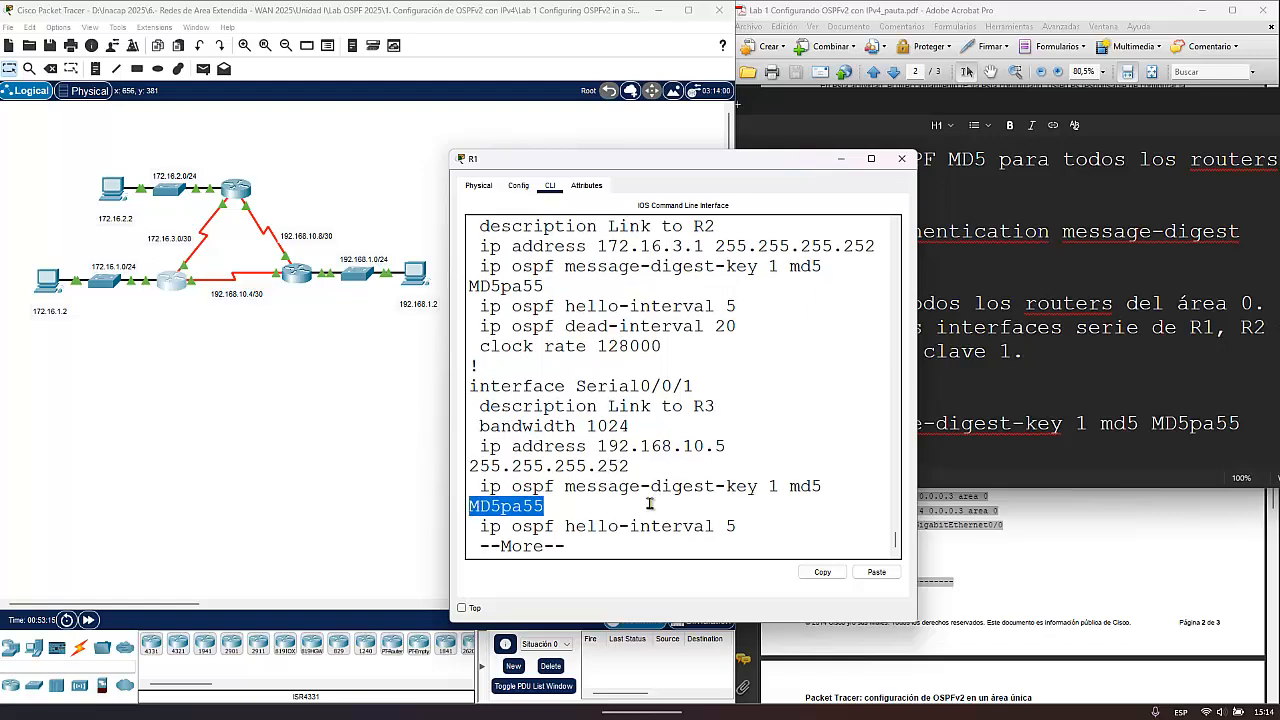
{"action": "key", "text": "space"}
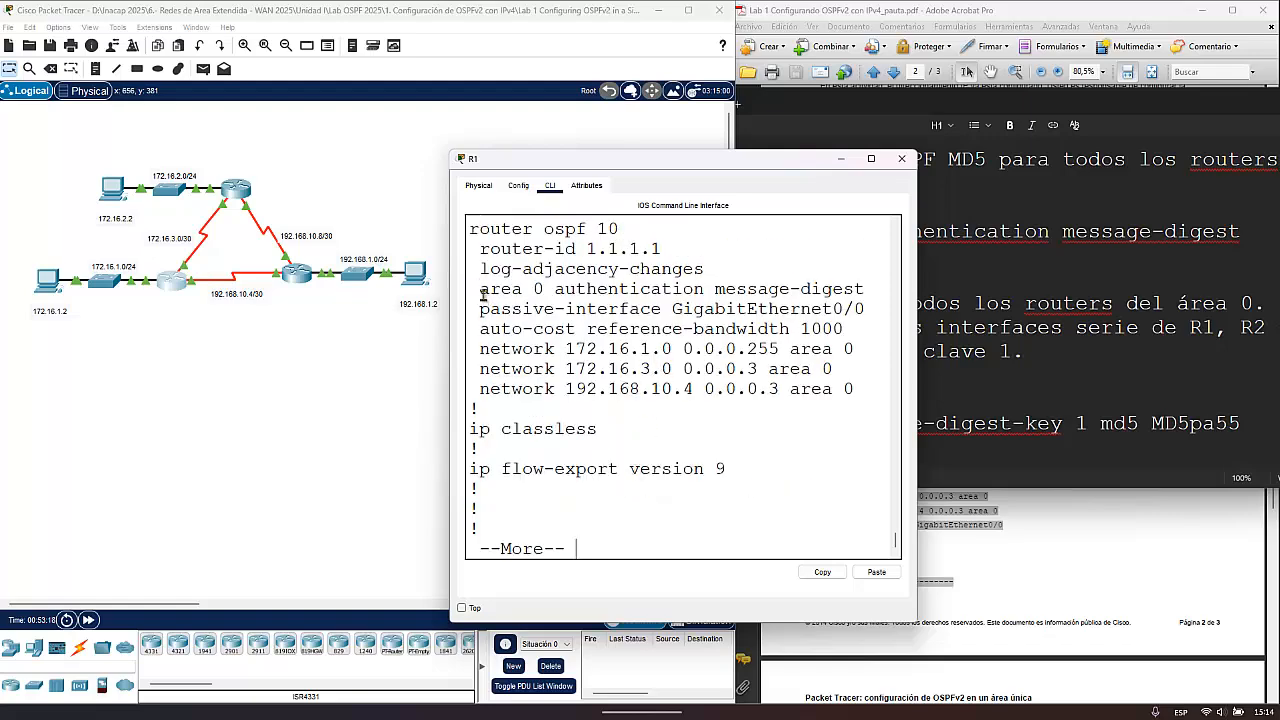
{"action": "left_click_drag", "start_coordinate": [480, 289], "coordinate": [864, 290]}
{"action": "left_click", "coordinate": [599, 475]}
- Page to the end of R1's running configuration and list R1's OSPF neighbors with sh ip ospf neighbor
{"action": "key", "text": "space"}
{"action": "type", "text": "sh"}
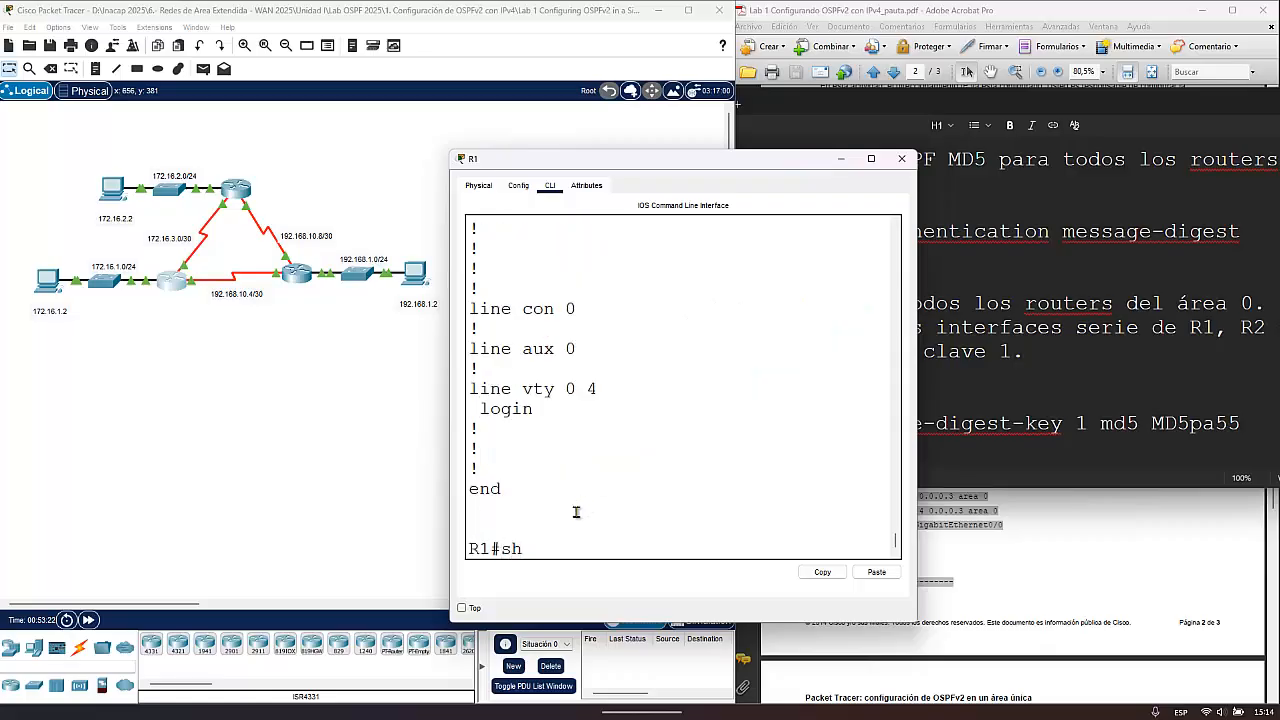
{"action": "type", "text": " ip ospf nei"}
{"action": "key", "text": "Tab"}
{"action": "key", "text": "Return"}
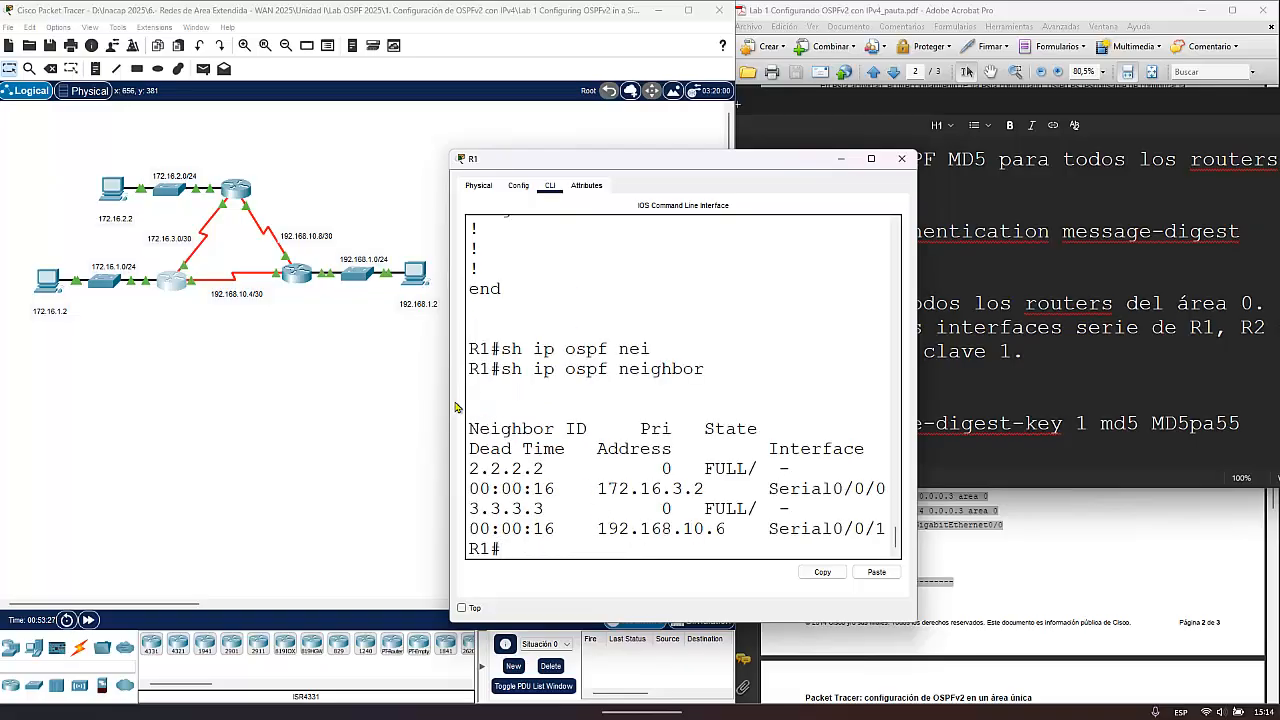
- Open R3's console, widen its window and list R3's OSPF neighbors with sh ip ospf neighbor
{"action": "left_click", "coordinate": [303, 273]}
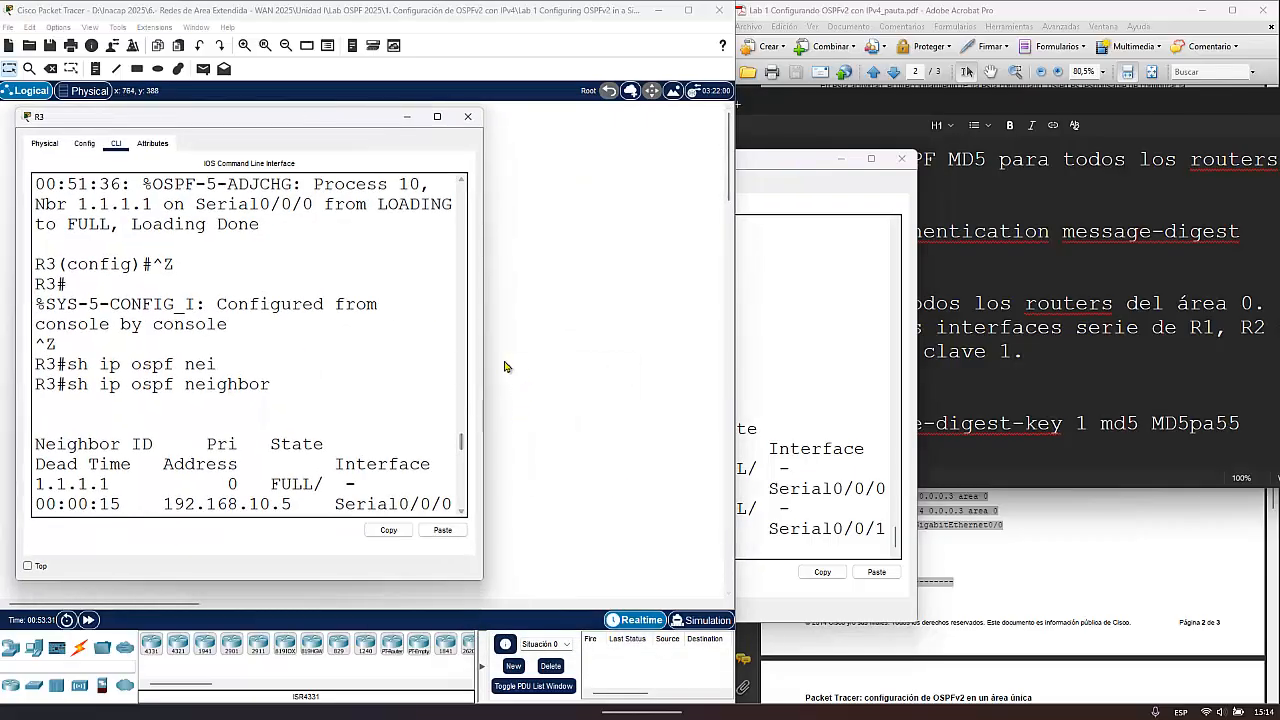
{"action": "left_click_drag", "start_coordinate": [486, 361], "coordinate": [773, 365]}
{"action": "key", "text": "Up"}
{"action": "key", "text": "Up"}
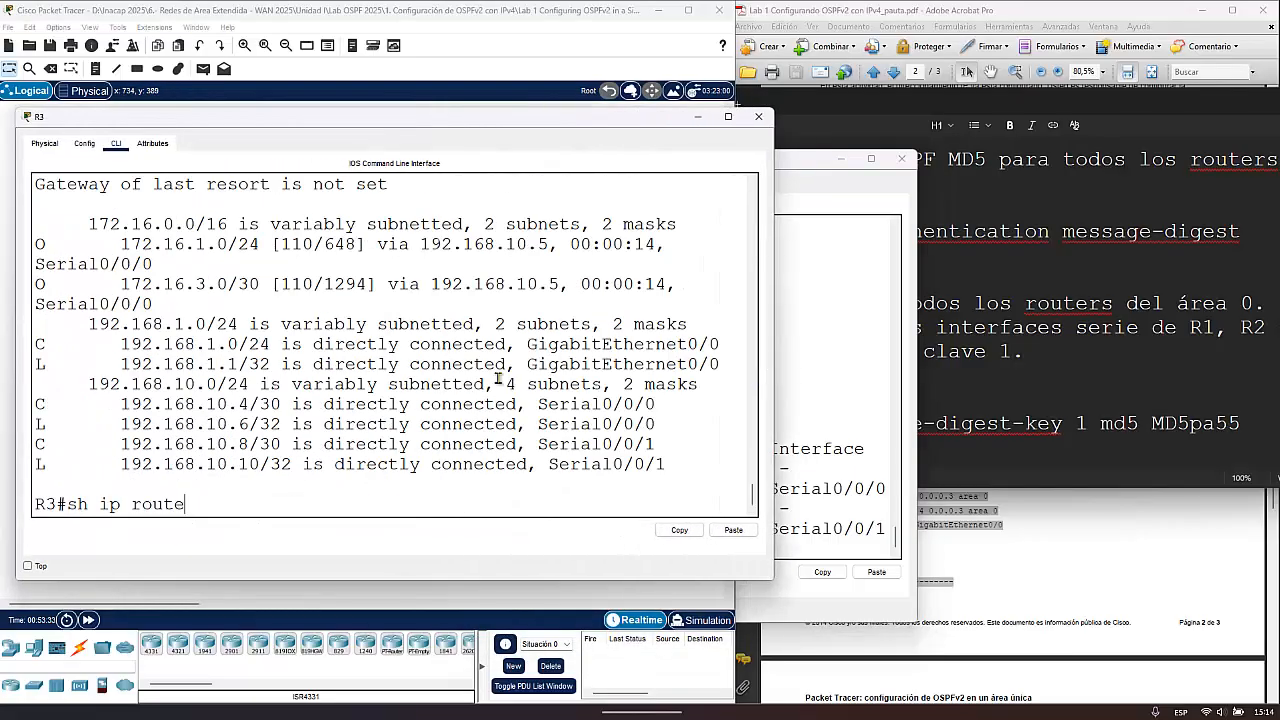
{"action": "key", "text": "Return"}
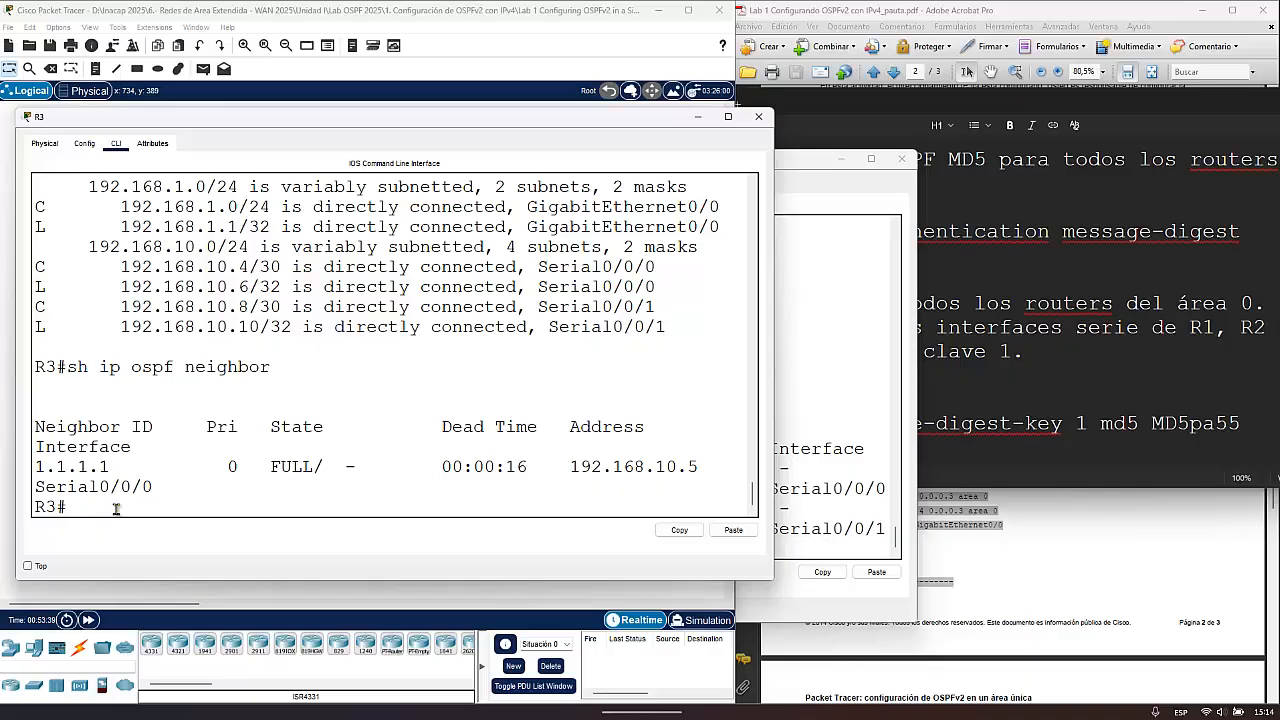
- Open R2's console, finish its configuration listing and display its OSPF neighbors with sh ip ospf neighbor
{"action": "left_click", "coordinate": [830, 365]}
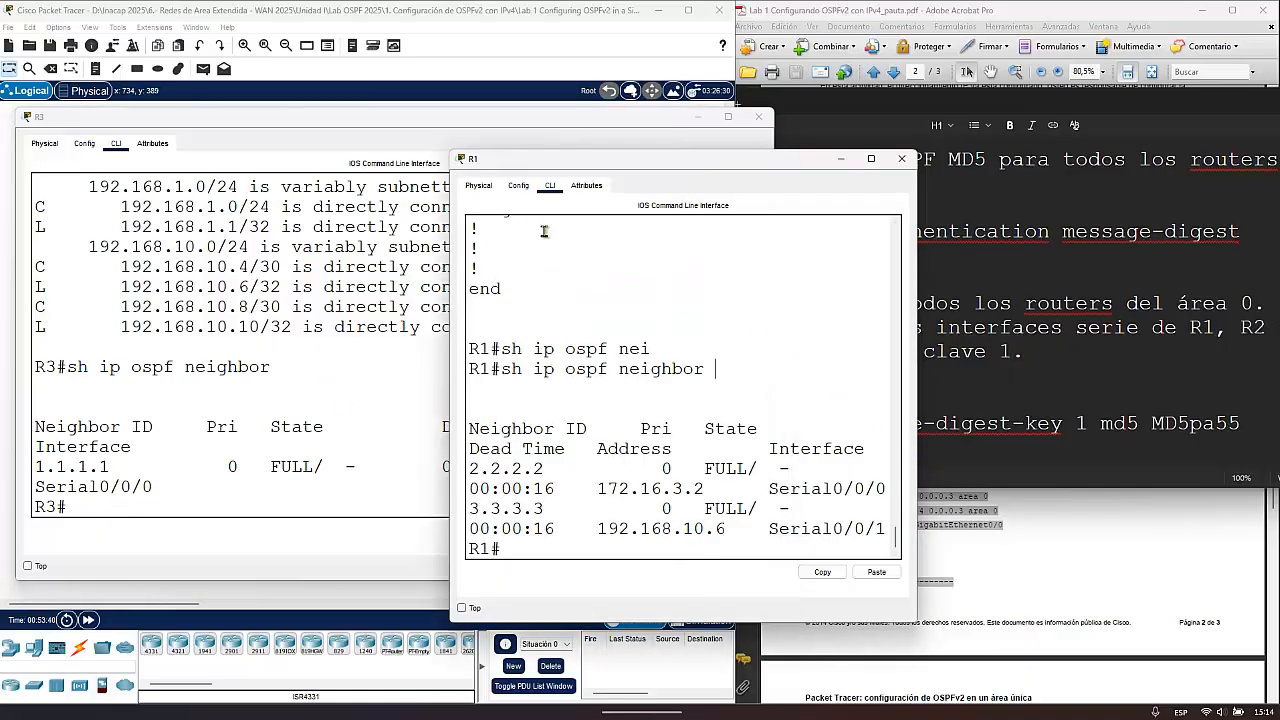
{"action": "left_click", "coordinate": [240, 604]}
{"action": "left_click", "coordinate": [245, 182]}
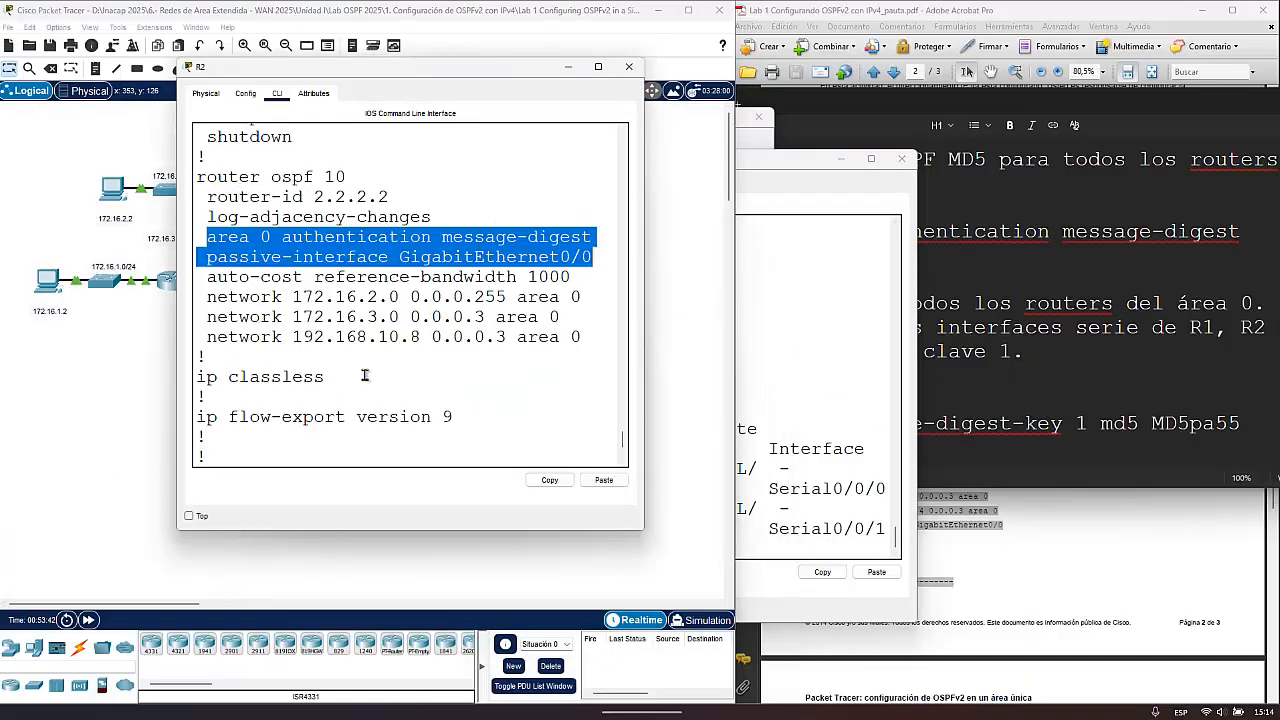
{"action": "left_click", "coordinate": [365, 376]}
{"action": "scroll", "coordinate": [365, 380], "scroll_direction": "down", "scroll_amount": 5}
{"action": "type", "text": "sh"}
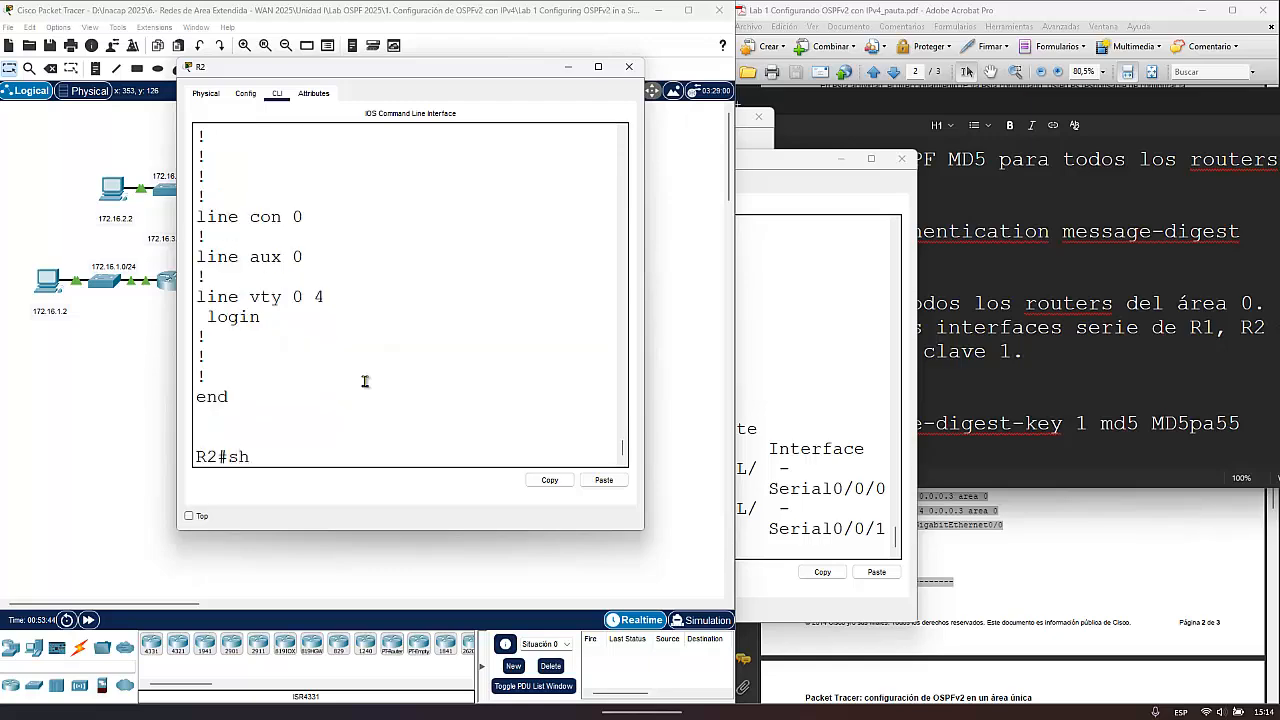
{"action": "type", "text": " ip ospf nei"}
{"action": "key", "text": "Tab"}
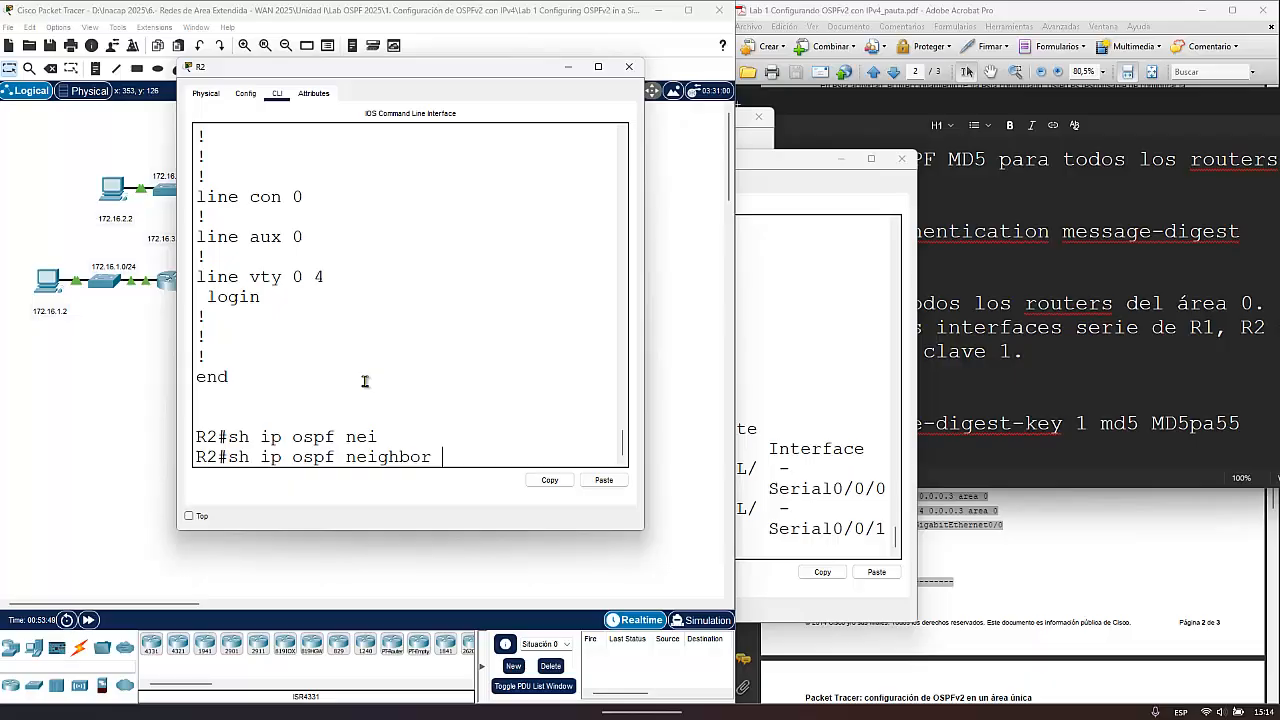
{"action": "key", "text": "Return"}
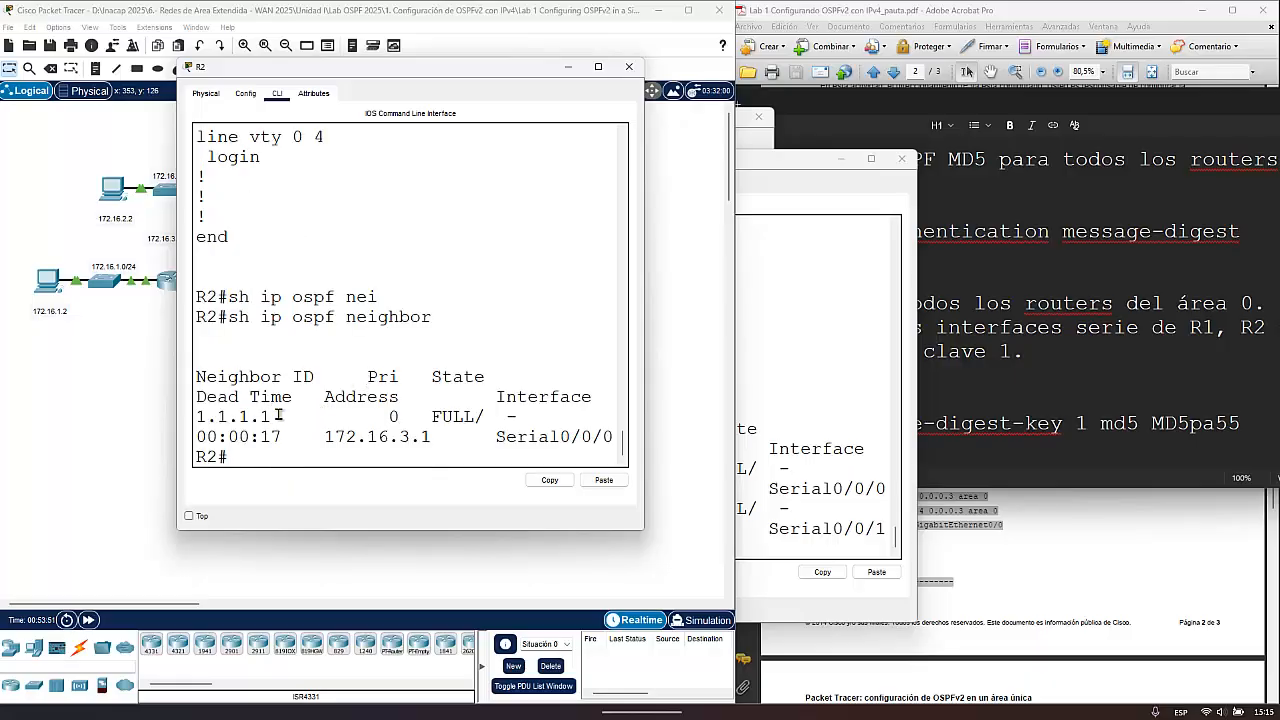
- Compare R2's OSPF neighbor entries with the topology and with R3's neighbor table
{"action": "left_click_drag", "start_coordinate": [274, 416], "coordinate": [198, 418]}
{"action": "left_click", "coordinate": [97, 365]}
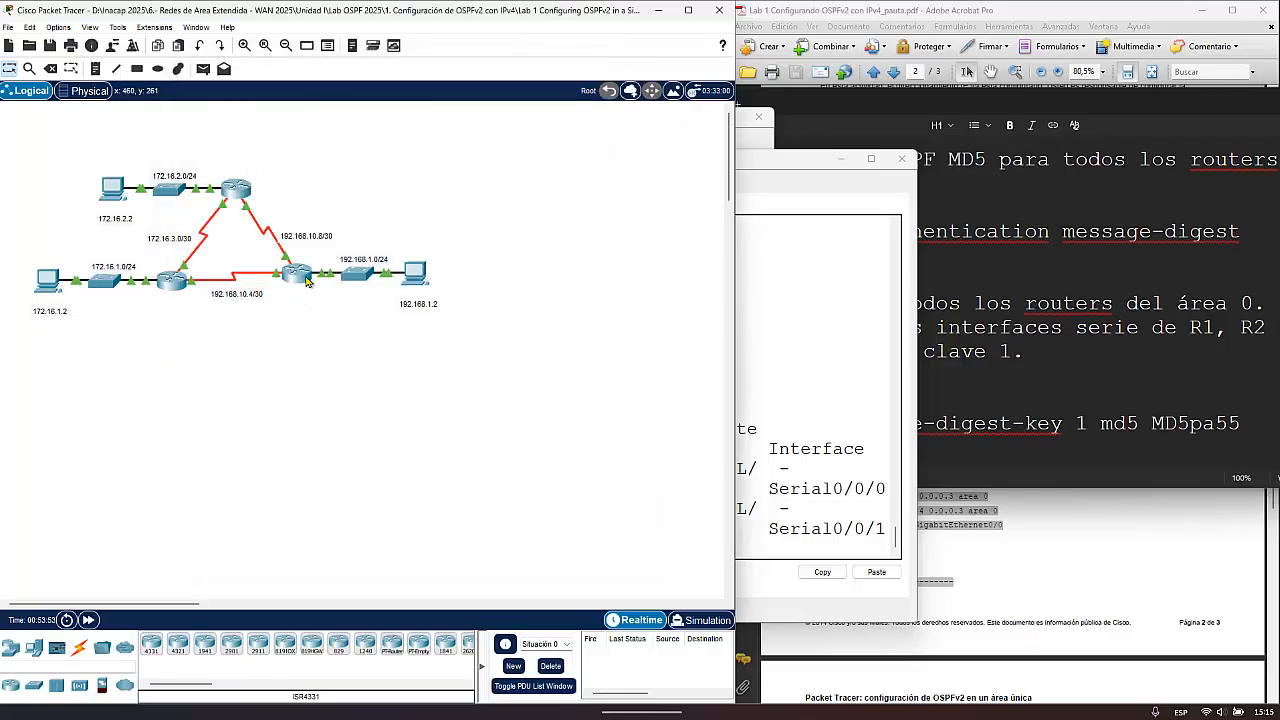
{"action": "mouse_move", "coordinate": [302, 280]}
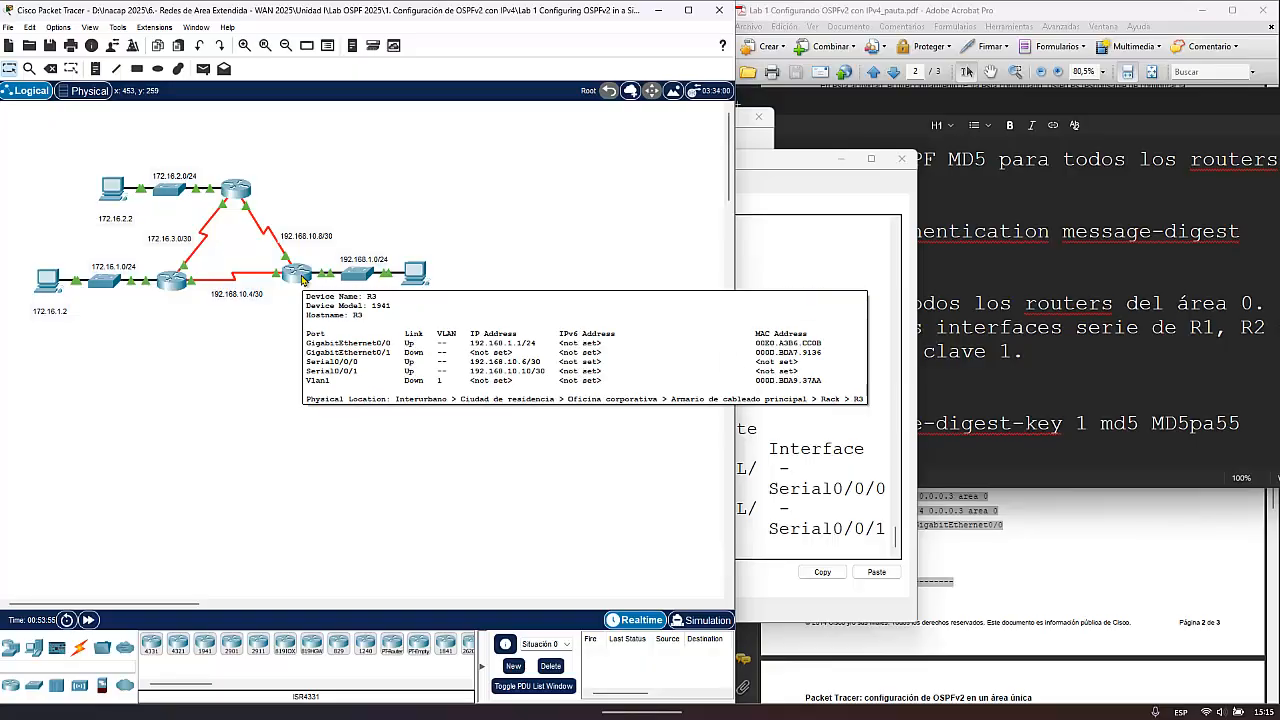
{"action": "left_click", "coordinate": [237, 194]}
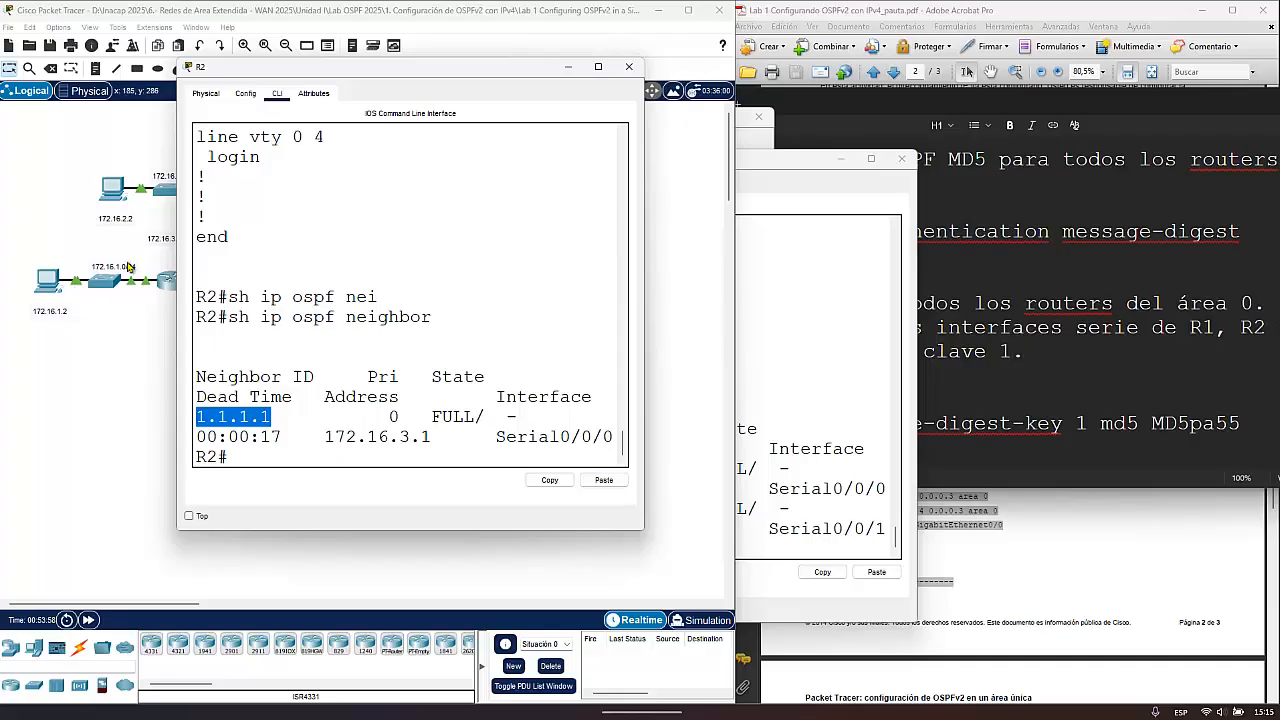
{"action": "left_click", "coordinate": [130, 392]}
{"action": "left_click", "coordinate": [298, 278]}
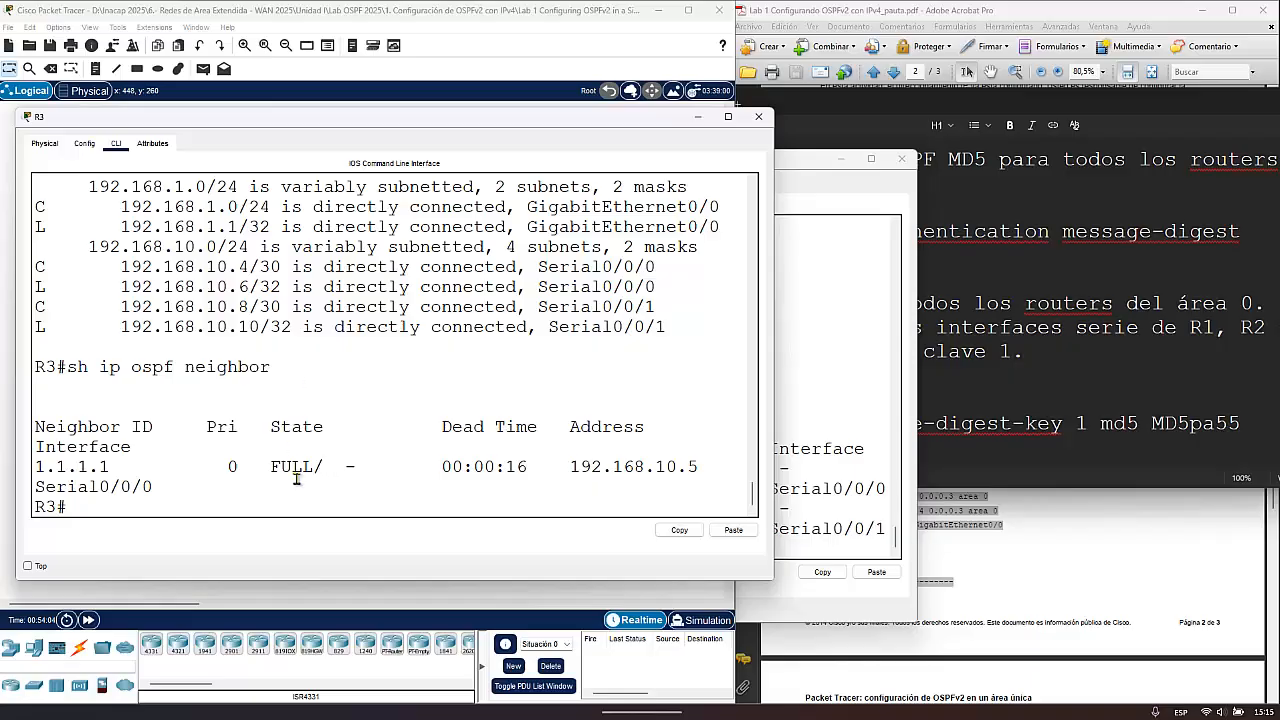
- Display R3's running configuration with sh run and advance to its Serial0/0/0 and Serial0/0/1 sections
{"action": "left_click", "coordinate": [262, 489]}
{"action": "type", "text": "sh run"}
{"action": "key", "text": "Return"}
{"action": "key", "text": "Return"}
{"action": "key", "text": "Return"}
{"action": "key", "text": "Return"}
{"action": "key", "text": "Return"}
{"action": "key", "text": "Return"}
{"action": "key", "text": "Return"}
{"action": "key", "text": "Return"}
{"action": "key", "text": "Return"}
{"action": "key", "text": "Return"}
{"action": "key", "text": "Return"}
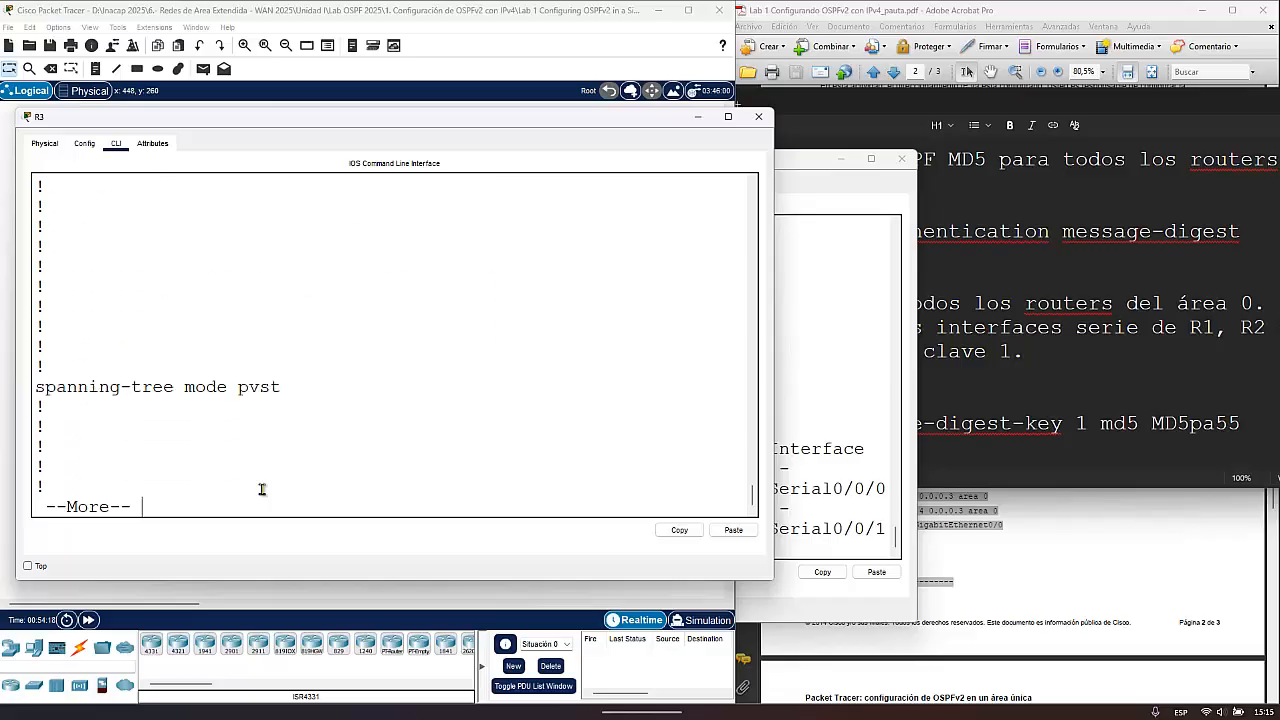
{"action": "key", "text": "Return"}
{"action": "key", "text": "Return"}
{"action": "key", "text": "Return"}
{"action": "key", "text": "Return"}
{"action": "key", "text": "Return"}
{"action": "key", "text": "Return"}
{"action": "key", "text": "Return"}
{"action": "key", "text": "Return"}
{"action": "key", "text": "Return"}
{"action": "key", "text": "Return"}
{"action": "key", "text": "Return"}
{"action": "key", "text": "Return"}
{"action": "key", "text": "Return"}
{"action": "key", "text": "Return"}
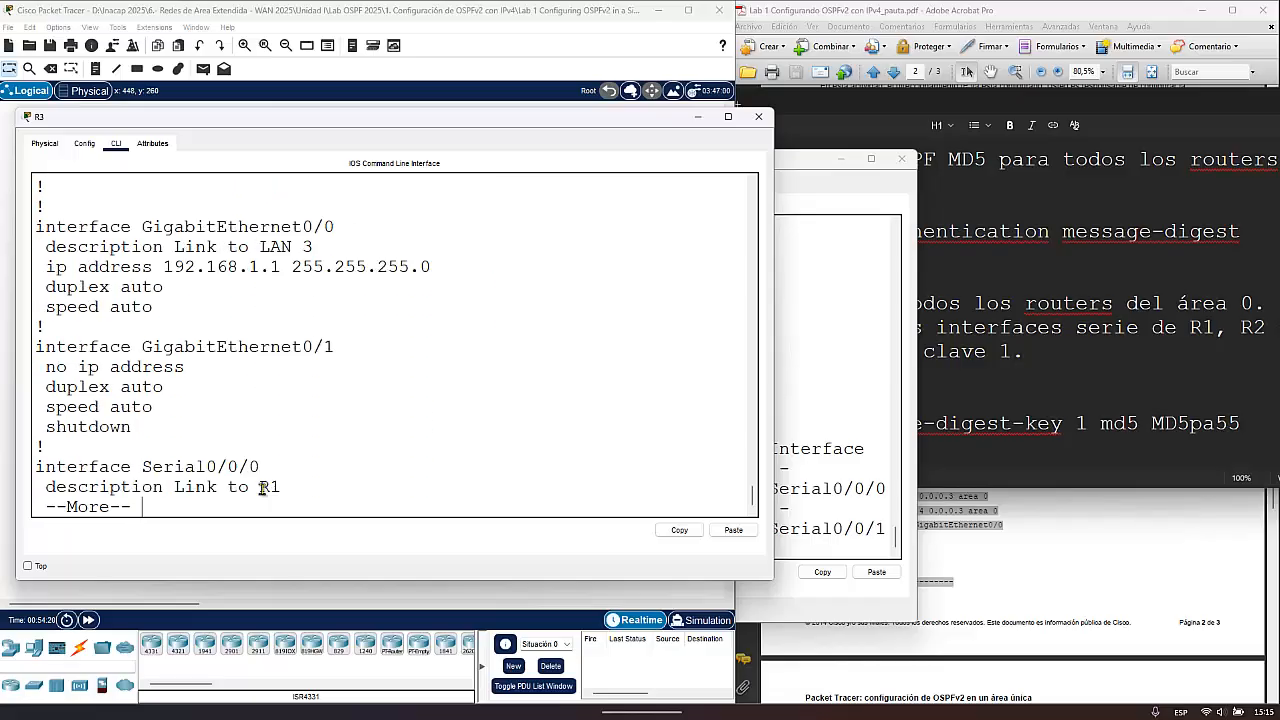
{"action": "key", "text": "Return"}
{"action": "key", "text": "Return"}
{"action": "key", "text": "Return"}
{"action": "key", "text": "Return"}
{"action": "key", "text": "Return"}
{"action": "key", "text": "Return"}
{"action": "key", "text": "Return"}
{"action": "key", "text": "Return"}
{"action": "key", "text": "Return"}
{"action": "key", "text": "Return"}
{"action": "key", "text": "Return"}
{"action": "key", "text": "Return"}
{"action": "key", "text": "Return"}
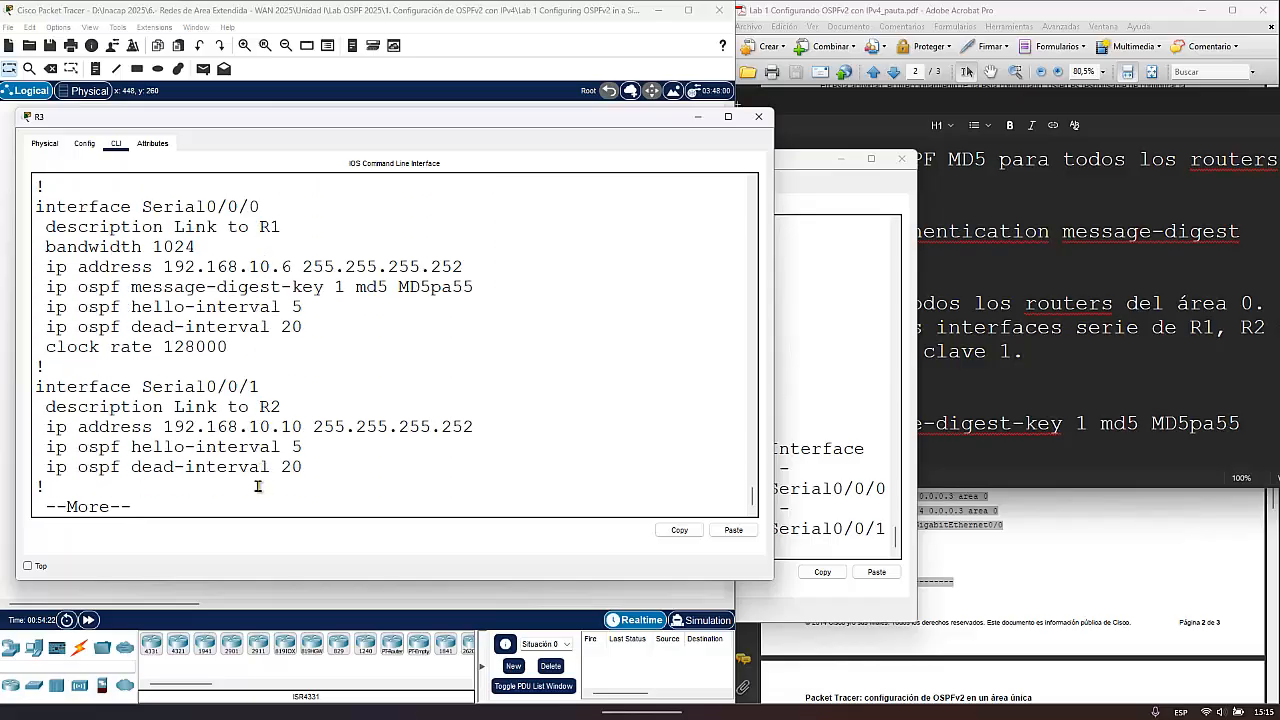
- Check R3's Serial0/0/0 and Serial0/0/1 settings for the OSPF message-digest-key line
{"action": "left_click_drag", "start_coordinate": [478, 287], "coordinate": [22, 285]}
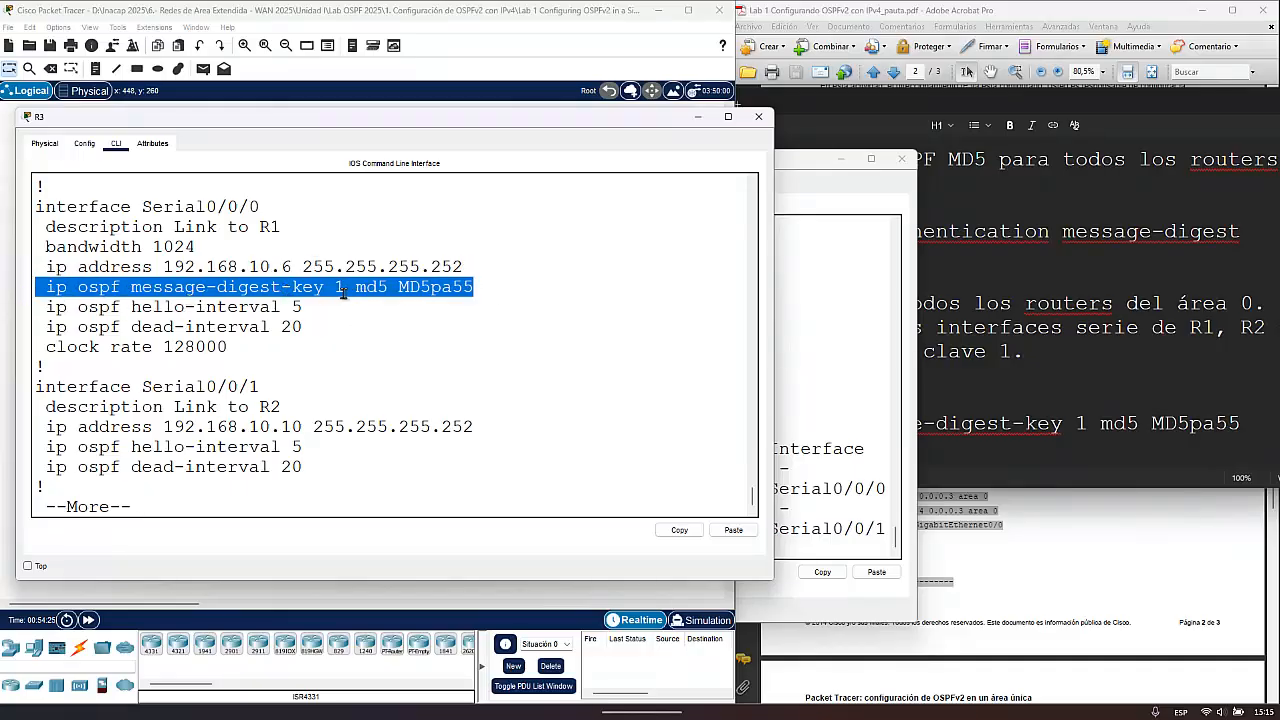
{"action": "left_click", "coordinate": [452, 288]}
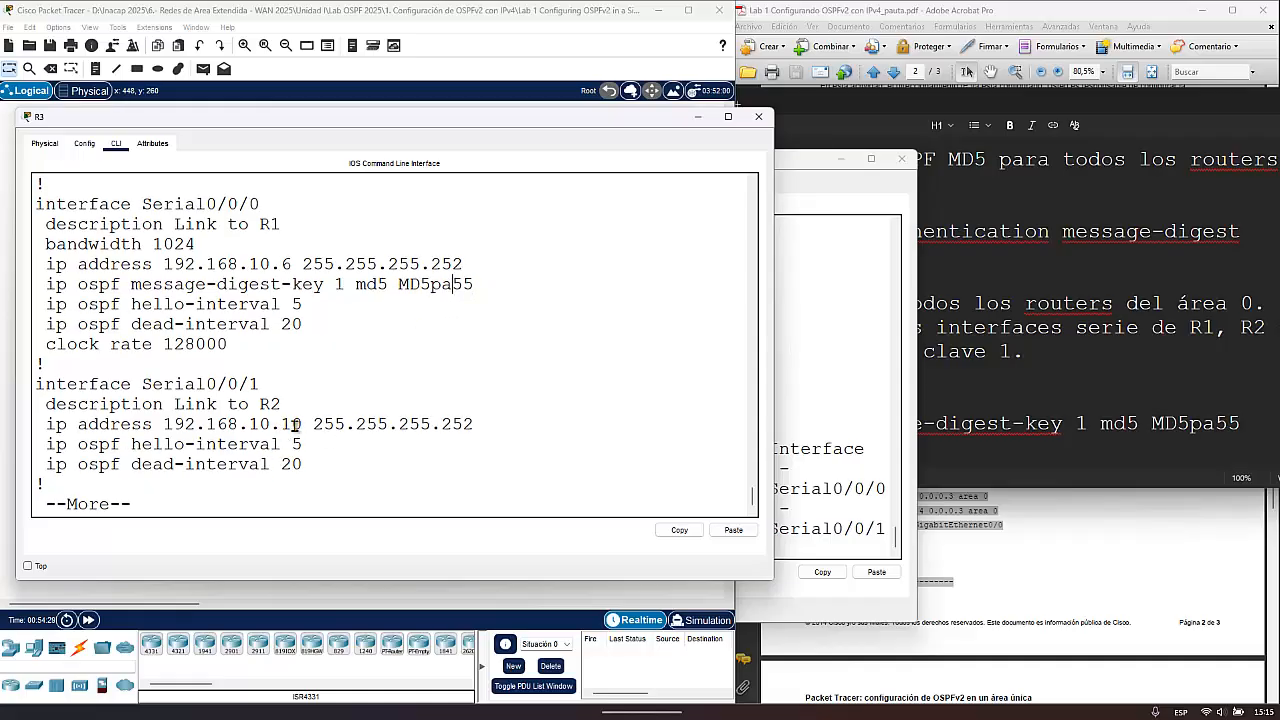
{"action": "key", "text": "Return"}
{"action": "key", "text": "Return"}
{"action": "key", "text": "Return"}
{"action": "key", "text": "Return"}
{"action": "key", "text": "Return"}
{"action": "key", "text": "Return"}
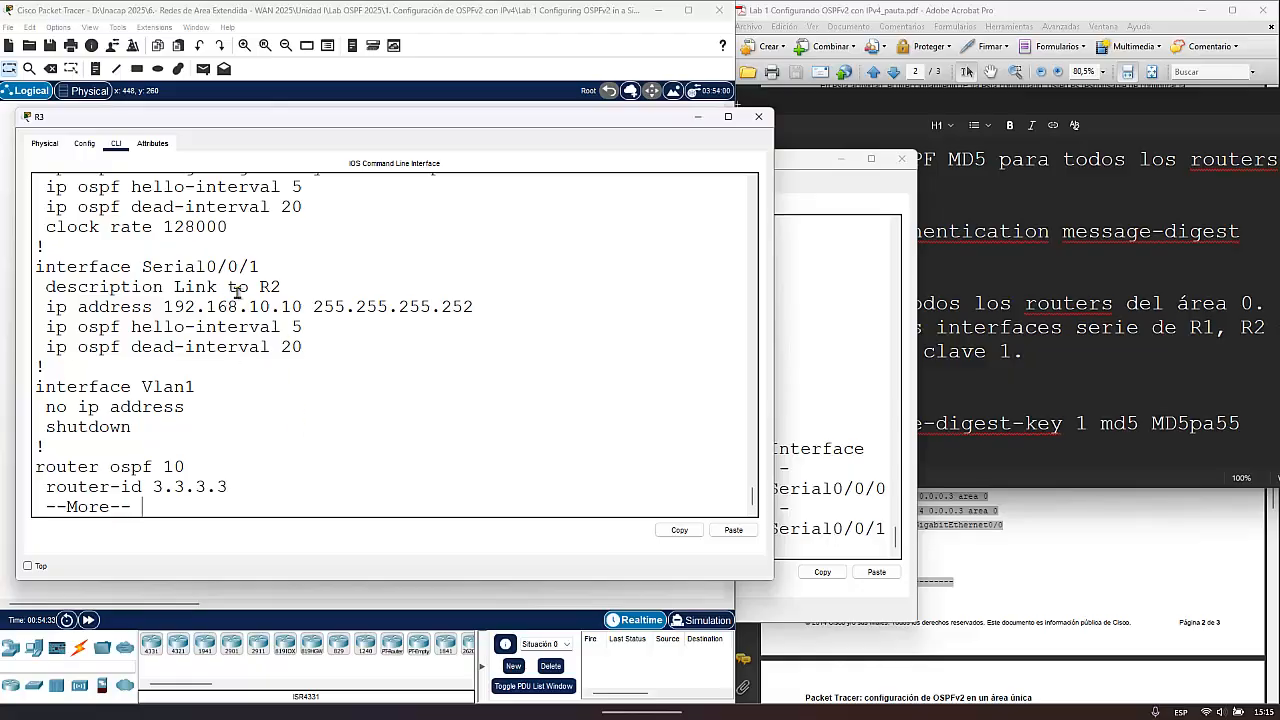
{"action": "left_click_drag", "start_coordinate": [263, 266], "coordinate": [32, 282]}
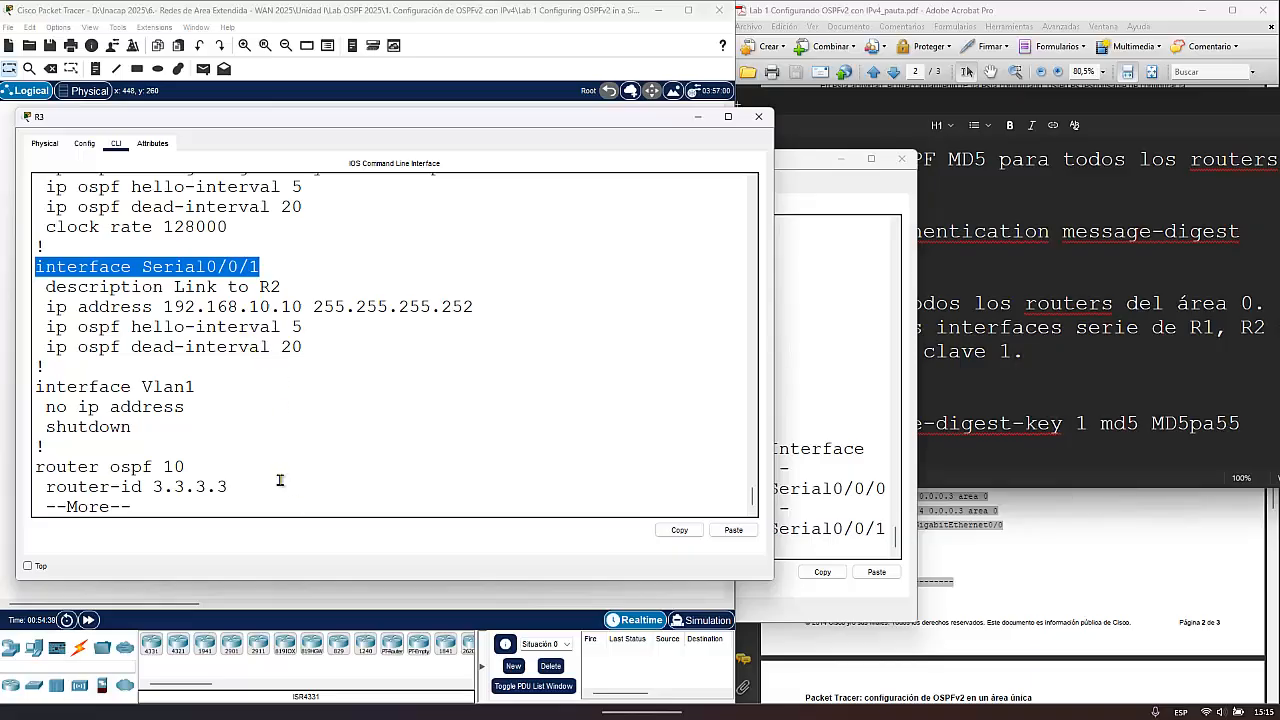
- Leave R3's configuration listing and enter interface configuration mode for s0/0/1
{"action": "key", "text": "space"}
{"action": "key", "text": "Up"}
{"action": "key", "text": "Up"}
{"action": "key", "text": "Up"}
{"action": "key", "text": "Up"}
{"action": "key", "text": "Up"}
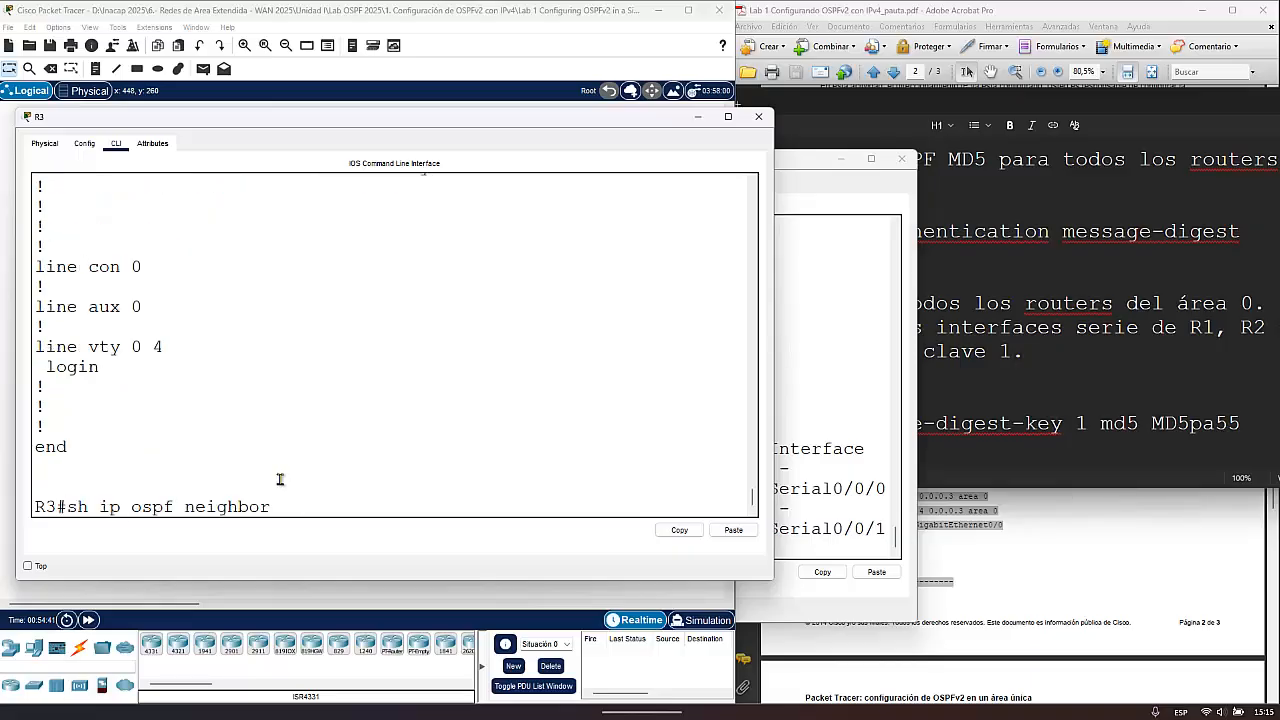
{"action": "key", "text": "Return"}
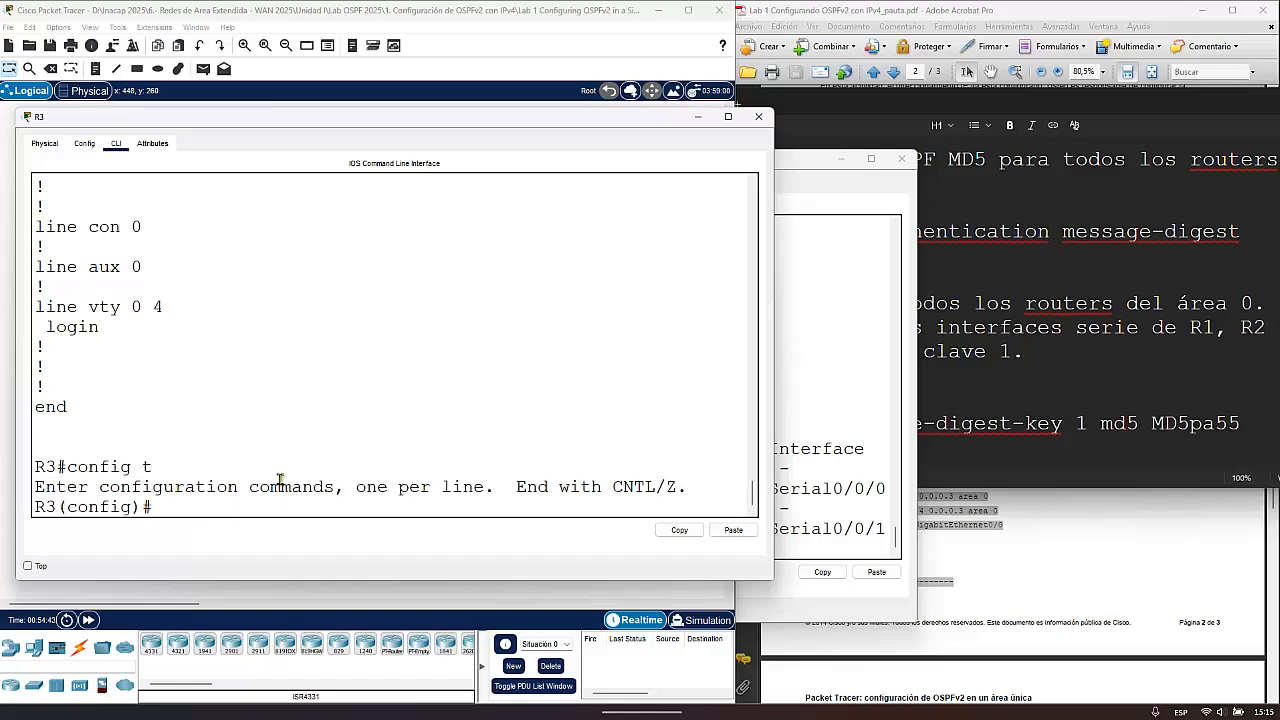
{"action": "key", "text": "Up"}
{"action": "key", "text": "Up"}
{"action": "key", "text": "Up"}
{"action": "key", "text": "BackSpace"}
{"action": "type", "text": "1"}
{"action": "key", "text": "Return"}
- Configure OSPF message-digest key 1 with the MD5 password on R3's s0/0/1 and exit to global configuration mode
{"action": "key", "text": "Up"}
{"action": "key", "text": "Up"}
{"action": "key", "text": "Up"}
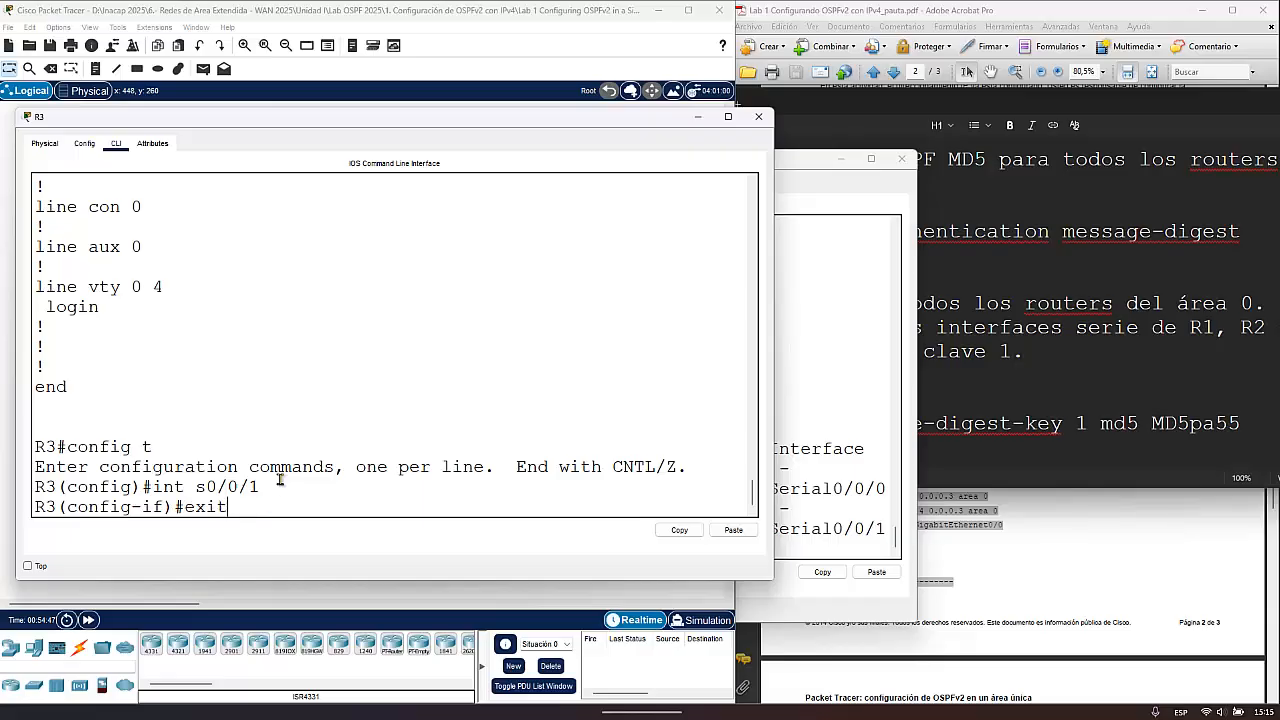
{"action": "key", "text": "Return"}
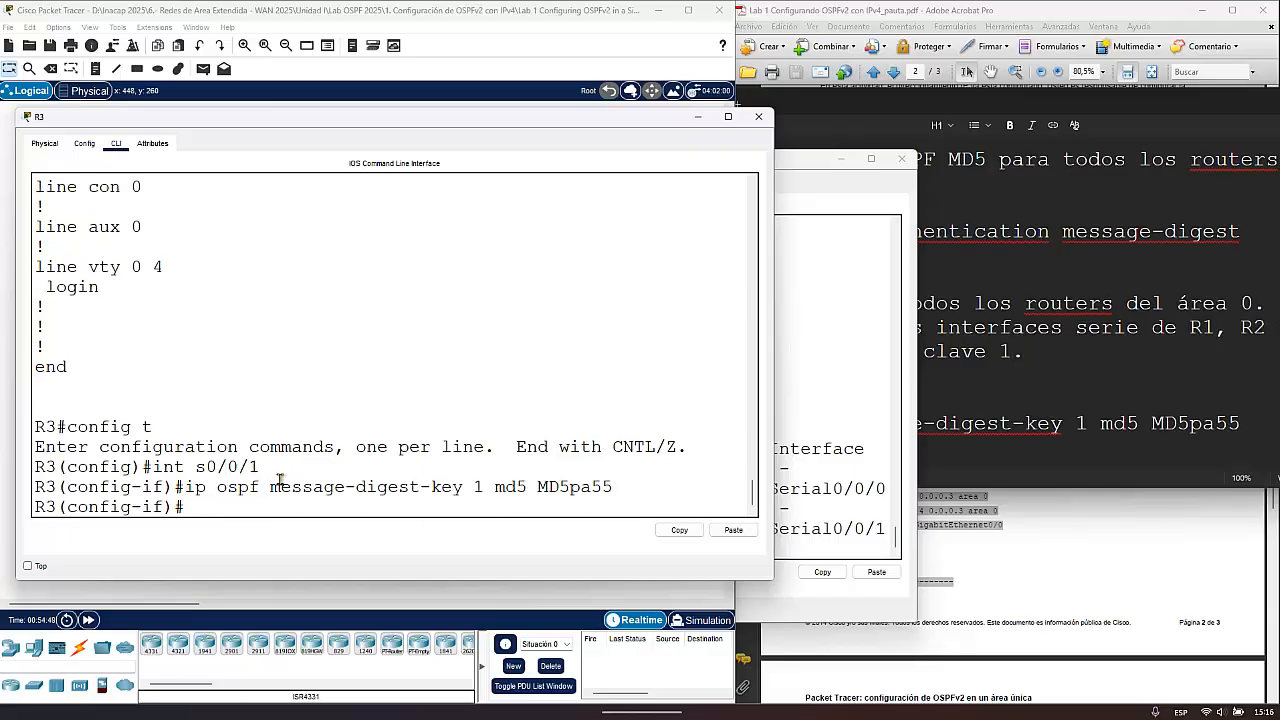
{"action": "type", "text": "exit"}
{"action": "key", "text": "Return"}
{"action": "key", "text": "Return"}
{"action": "type", "text": "ex"}
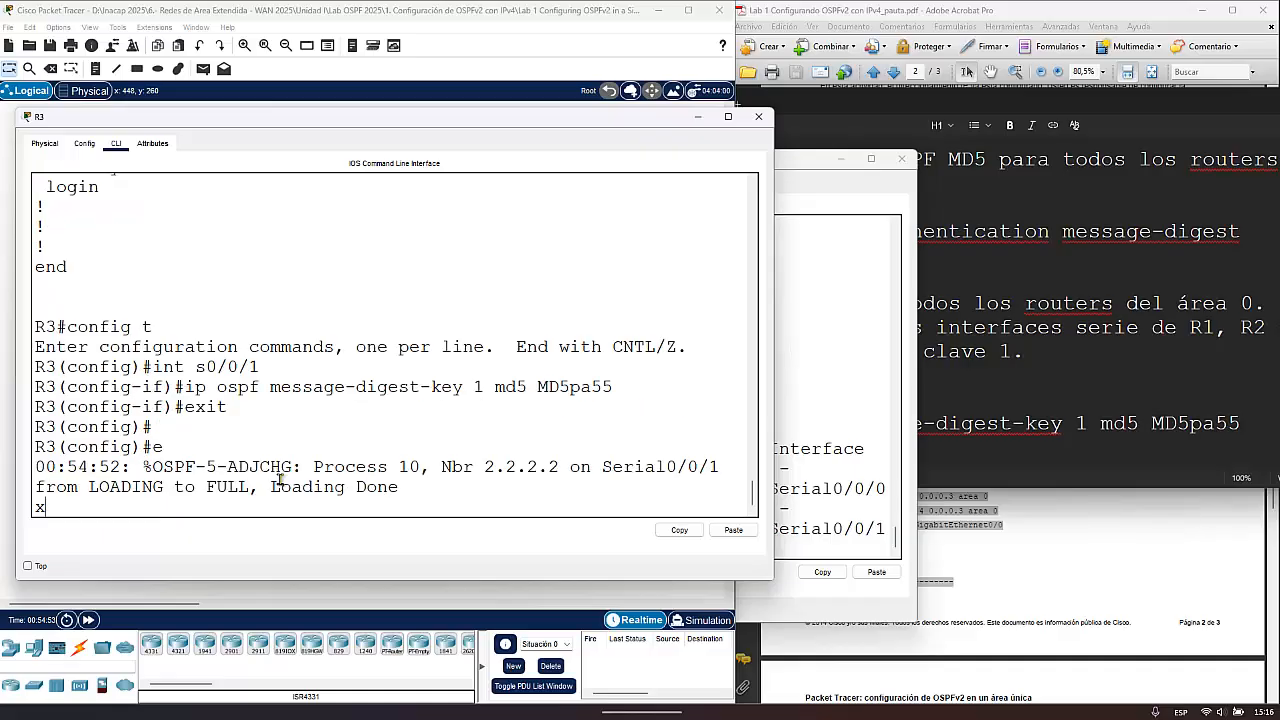
{"action": "key", "text": "BackSpace"}
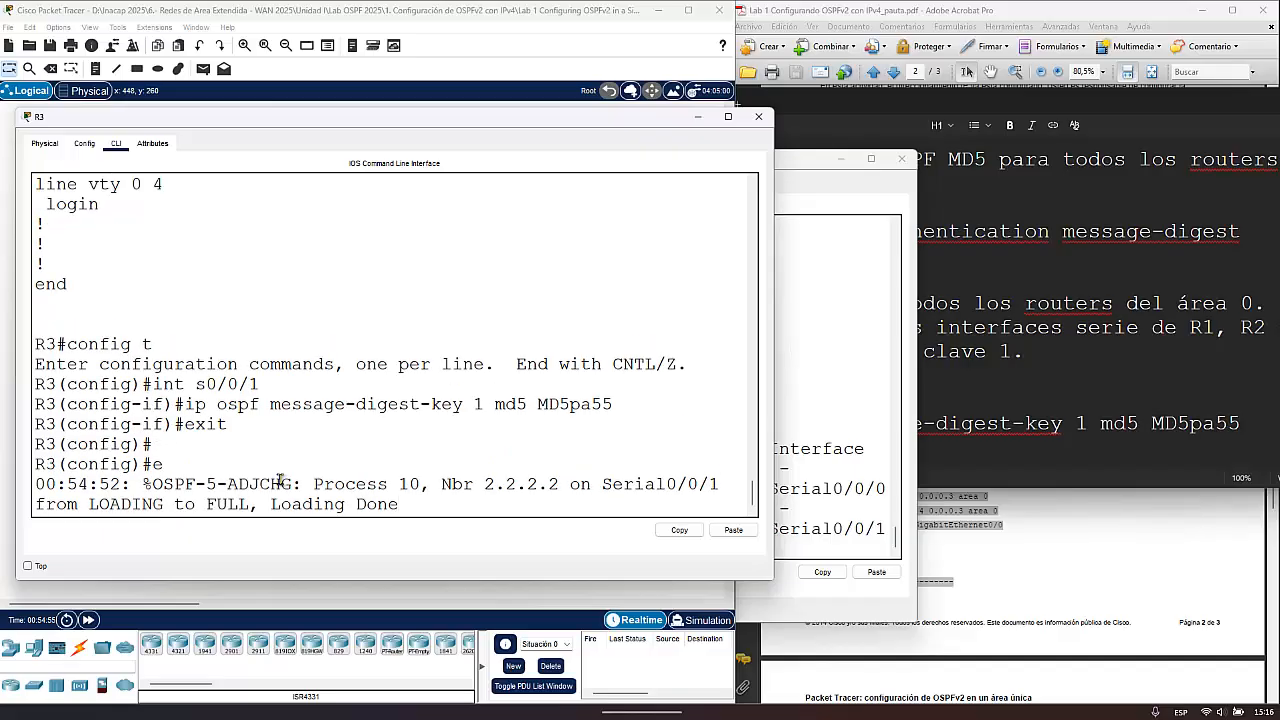
{"action": "key", "text": "Return"}
{"action": "key", "text": "Return"}
- Return to R2's console, rerun sh ip ospf neighbor and check the entries for both adjacent routers
{"action": "left_click", "coordinate": [800, 305]}
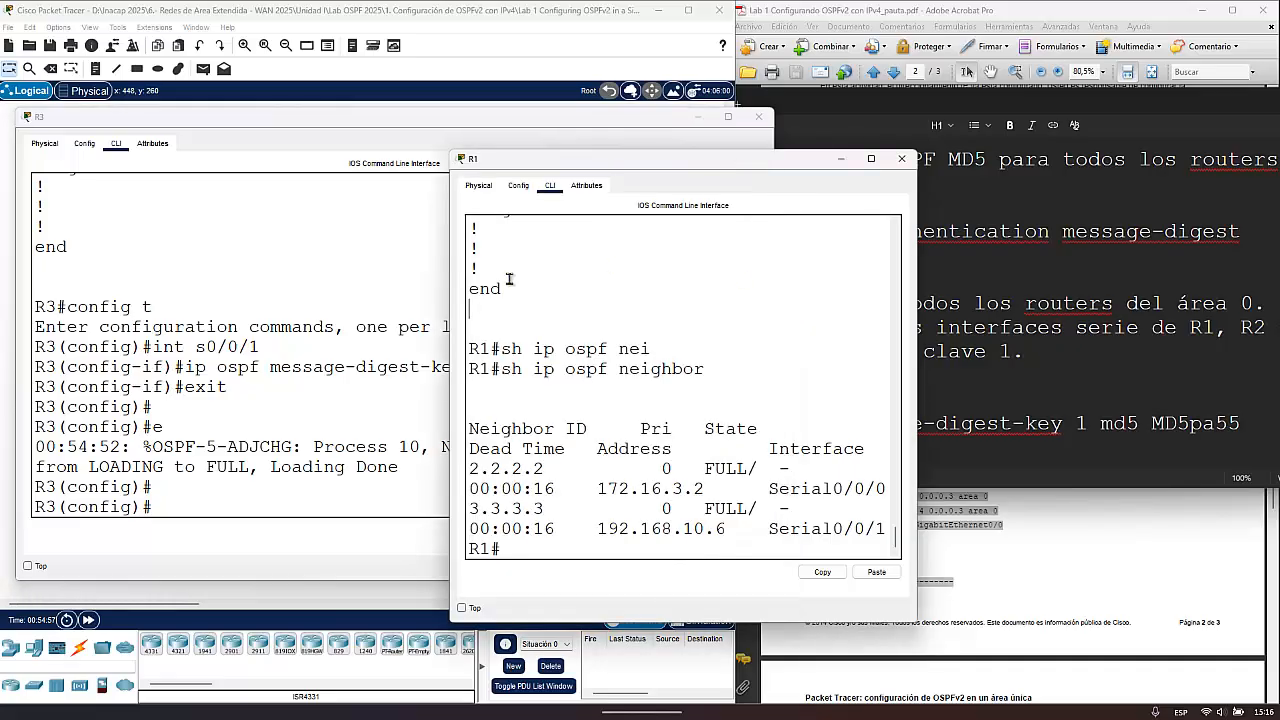
{"action": "left_click", "coordinate": [704, 124]}
{"action": "left_click", "coordinate": [245, 210]}
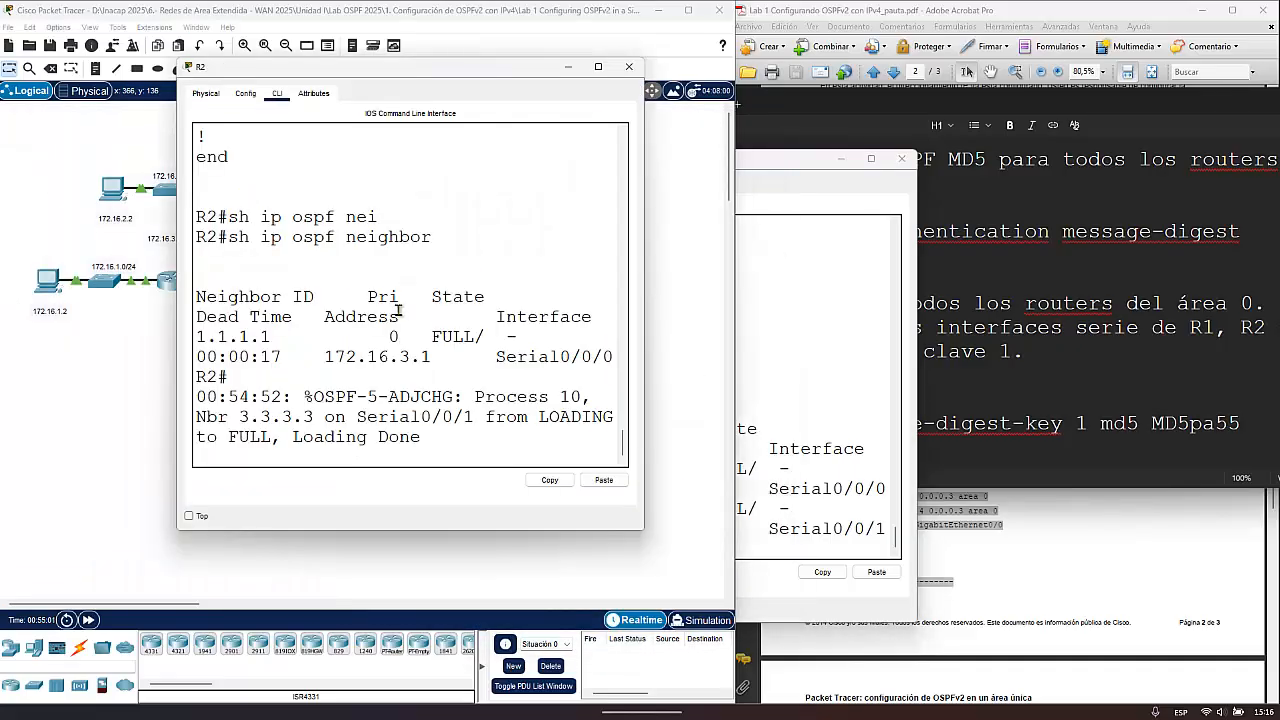
{"action": "key", "text": "Return"}
{"action": "key", "text": "Return"}
{"action": "key", "text": "Up"}
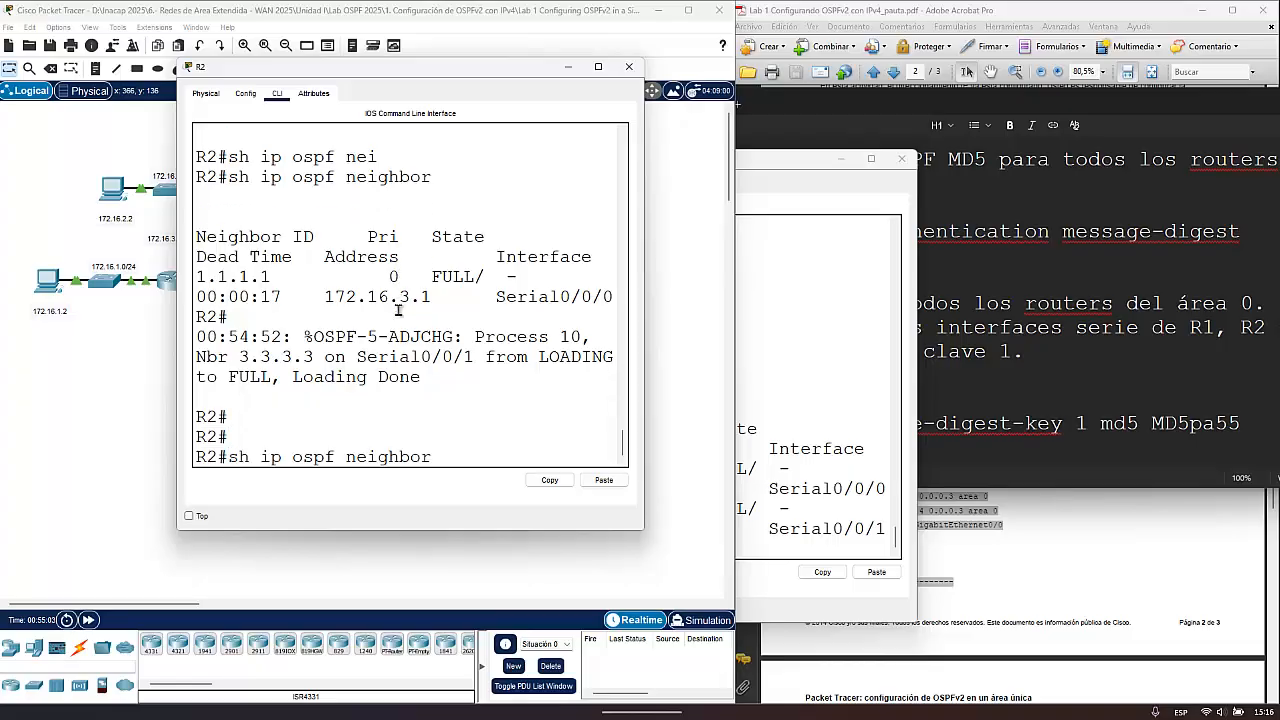
{"action": "key", "text": "Return"}
{"action": "left_click_drag", "start_coordinate": [283, 418], "coordinate": [188, 378]}
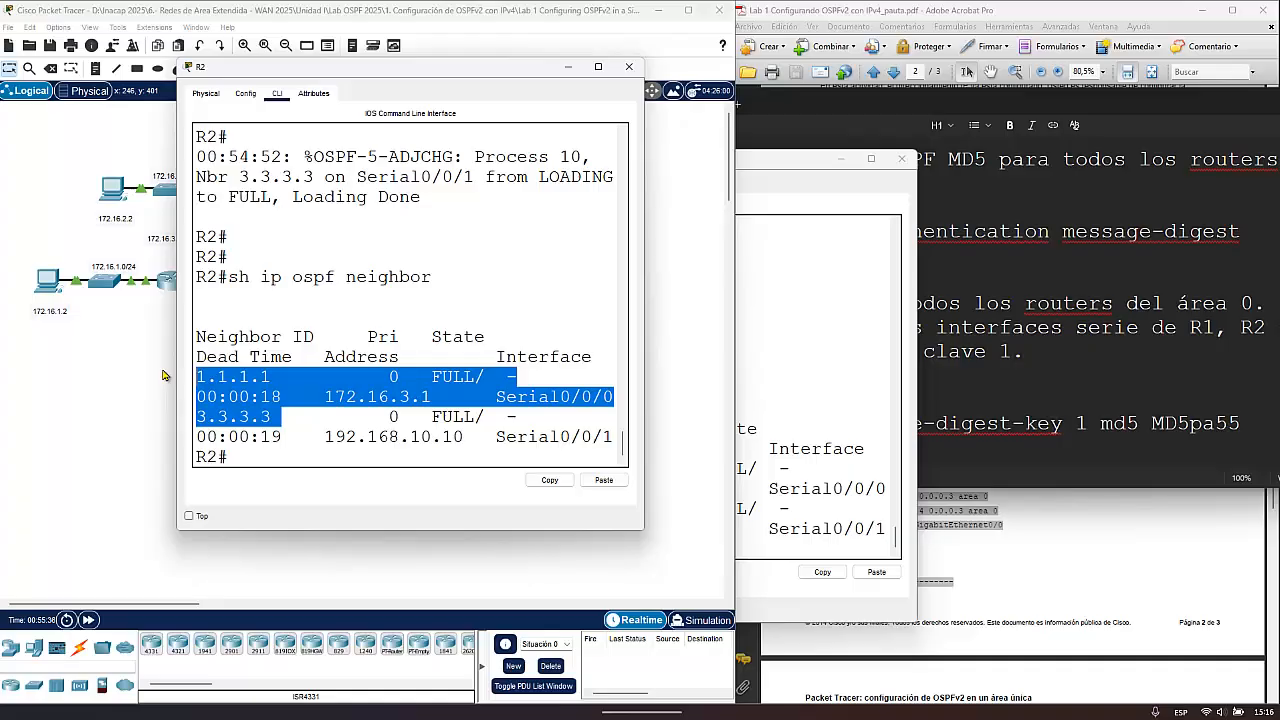
- Close the R2 and R1 windows and move the MD5 authentication notes fully into view
{"action": "left_click", "coordinate": [629, 66]}
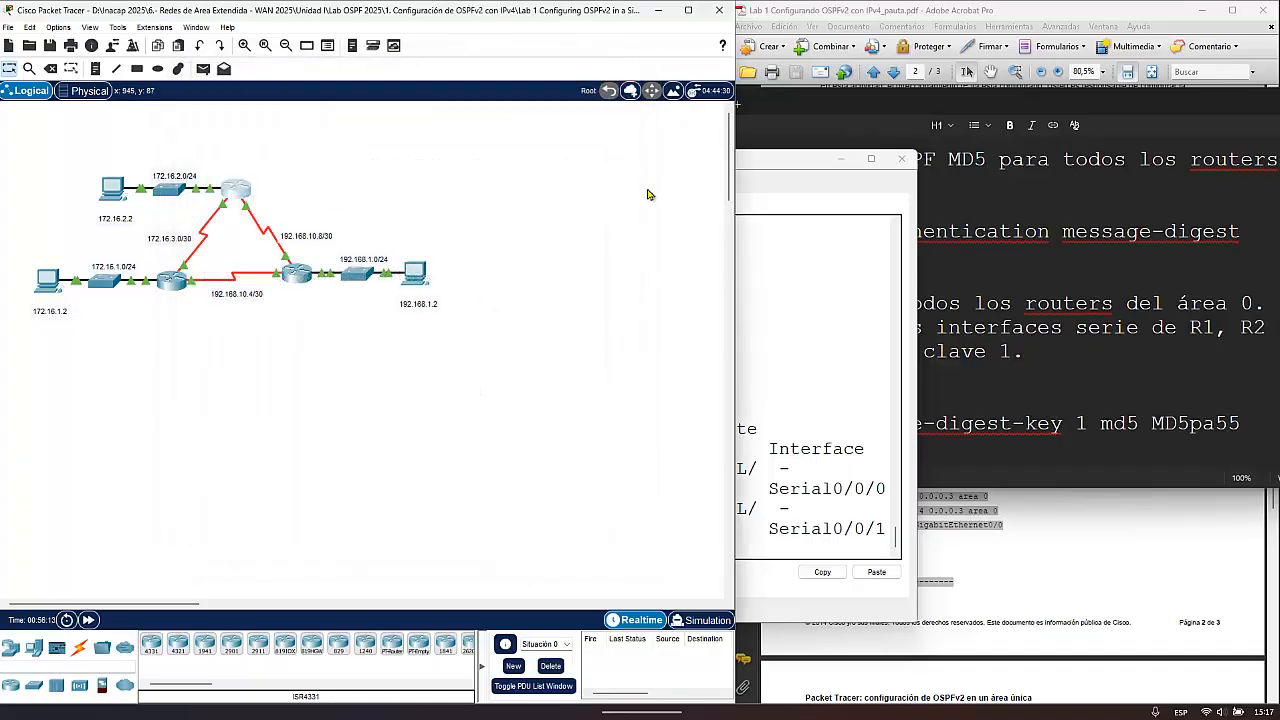
{"action": "left_click", "coordinate": [901, 159]}
{"action": "left_click_drag", "start_coordinate": [990, 105], "coordinate": [814, 106]}
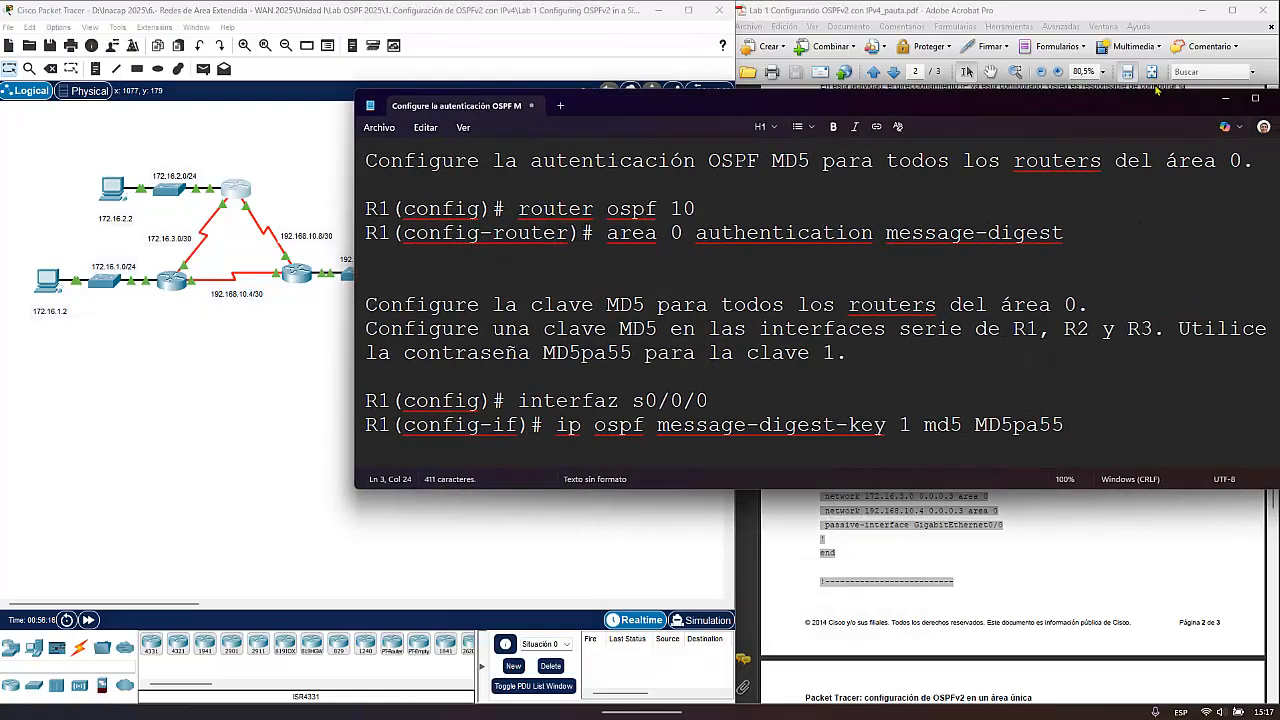
- Minimize the MD5 authentication notes and close R3's window to clear the topology workspace
{"action": "left_click_drag", "start_coordinate": [1150, 102], "coordinate": [1106, 110]}
{"action": "left_click", "coordinate": [1241, 105]}
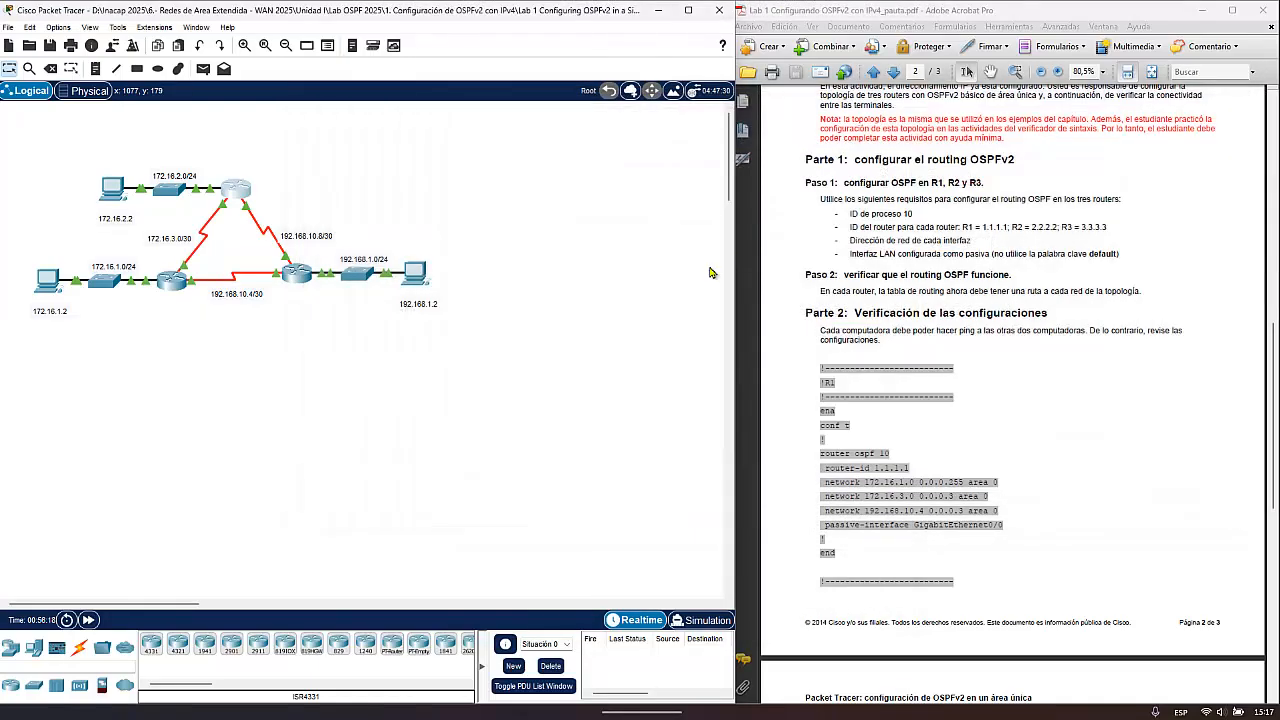
{"action": "mouse_move", "coordinate": [905, 698]}
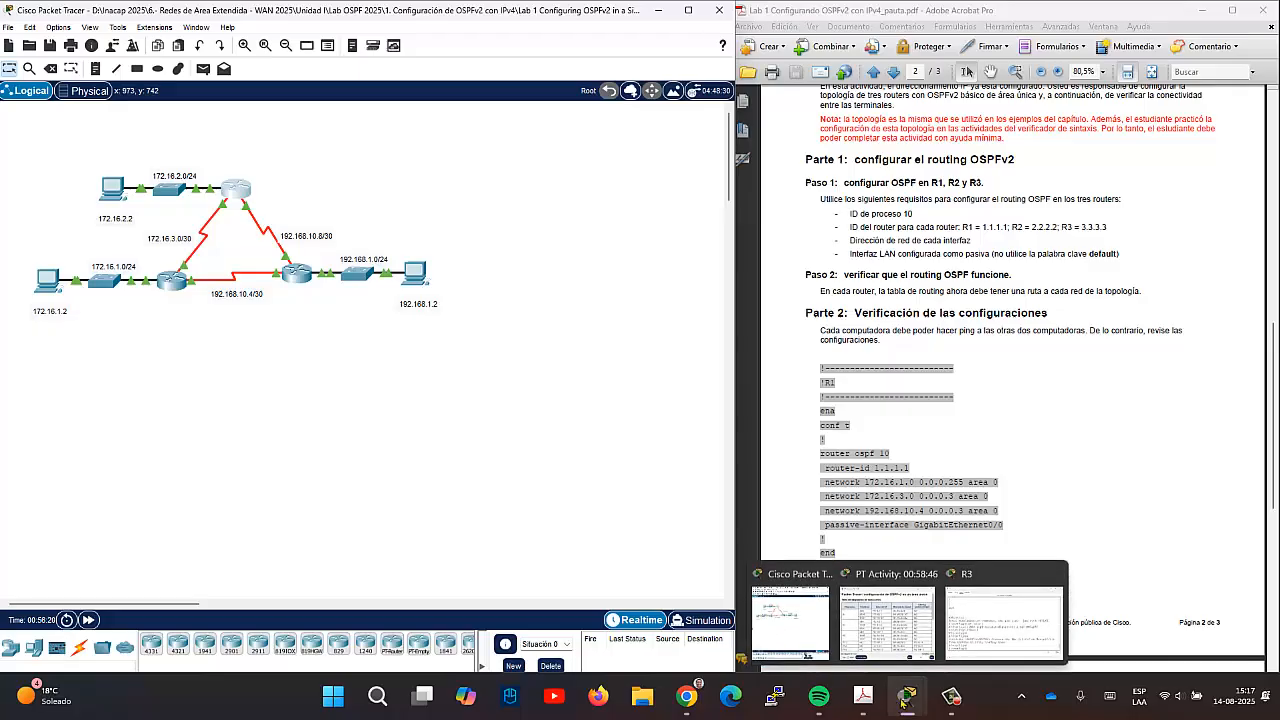
{"action": "left_click", "coordinate": [1004, 620]}
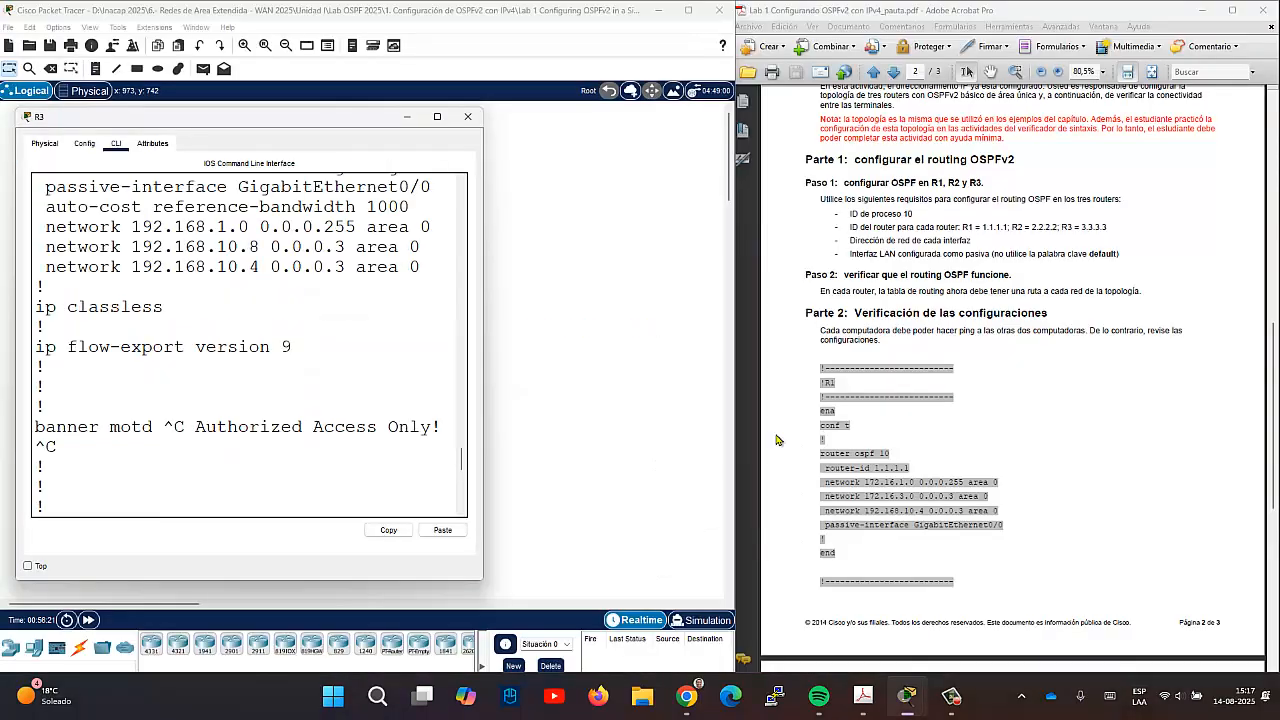
{"action": "left_click", "coordinate": [467, 119]}
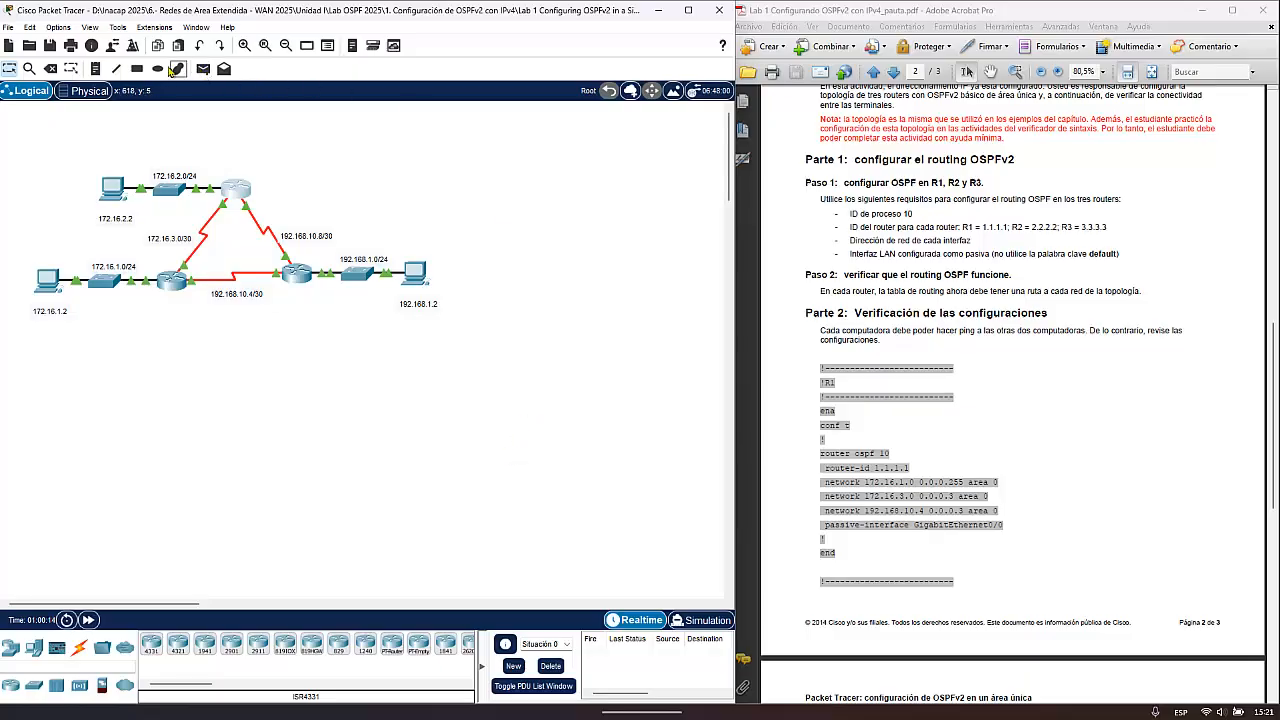
- Draw a straight black line from R2 outward to the empty area above the 192.168.10.8/30 link
{"action": "left_click", "coordinate": [178, 68]}
{"action": "left_click", "coordinate": [531, 113]}
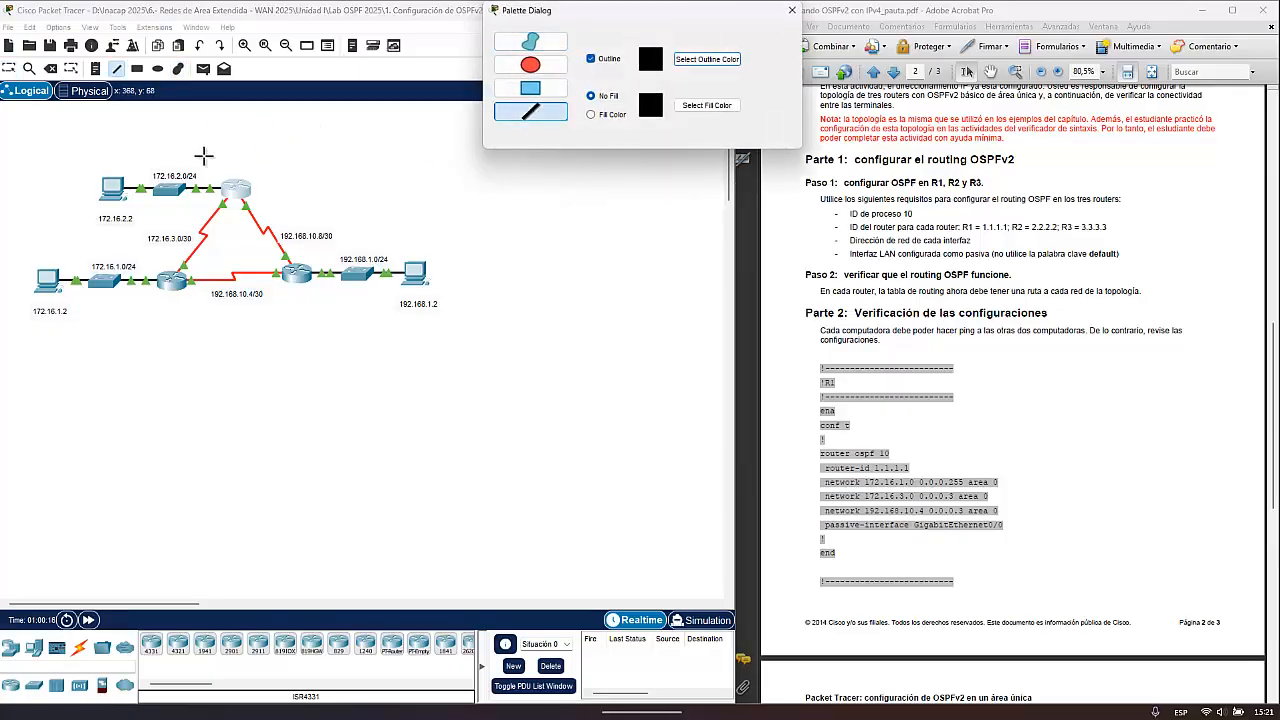
{"action": "left_click_drag", "start_coordinate": [250, 181], "coordinate": [328, 155]}
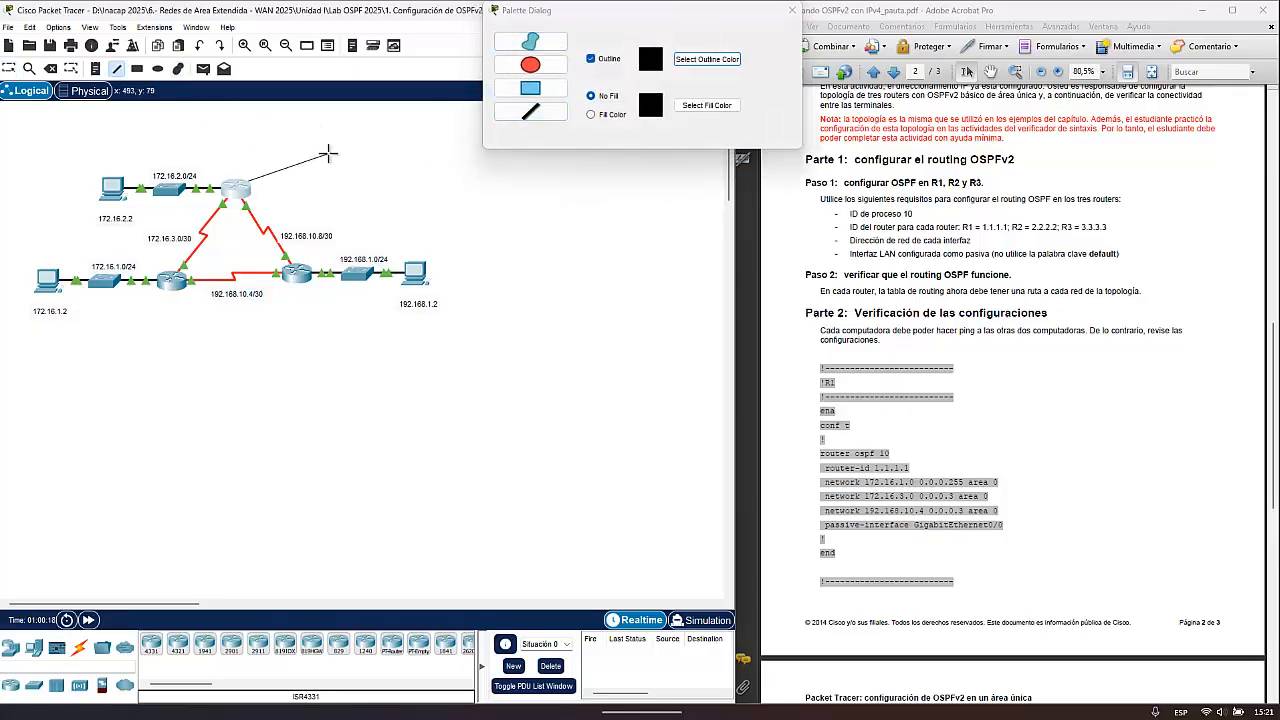
{"action": "left_click", "coordinate": [792, 10]}
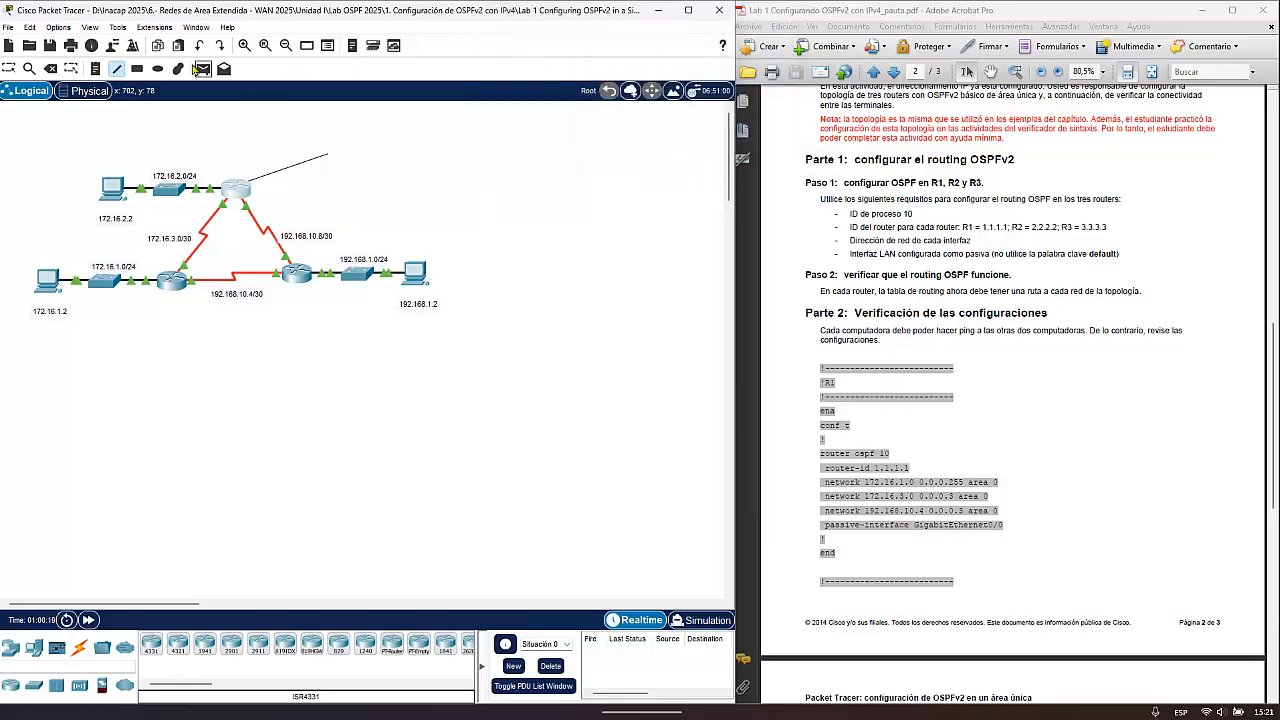
- Add a two-line note at the free end of R2's line reading "loopback 100" and "10.10.10.10/30"
{"action": "left_click", "coordinate": [96, 68]}
{"action": "left_click", "coordinate": [336, 147]}
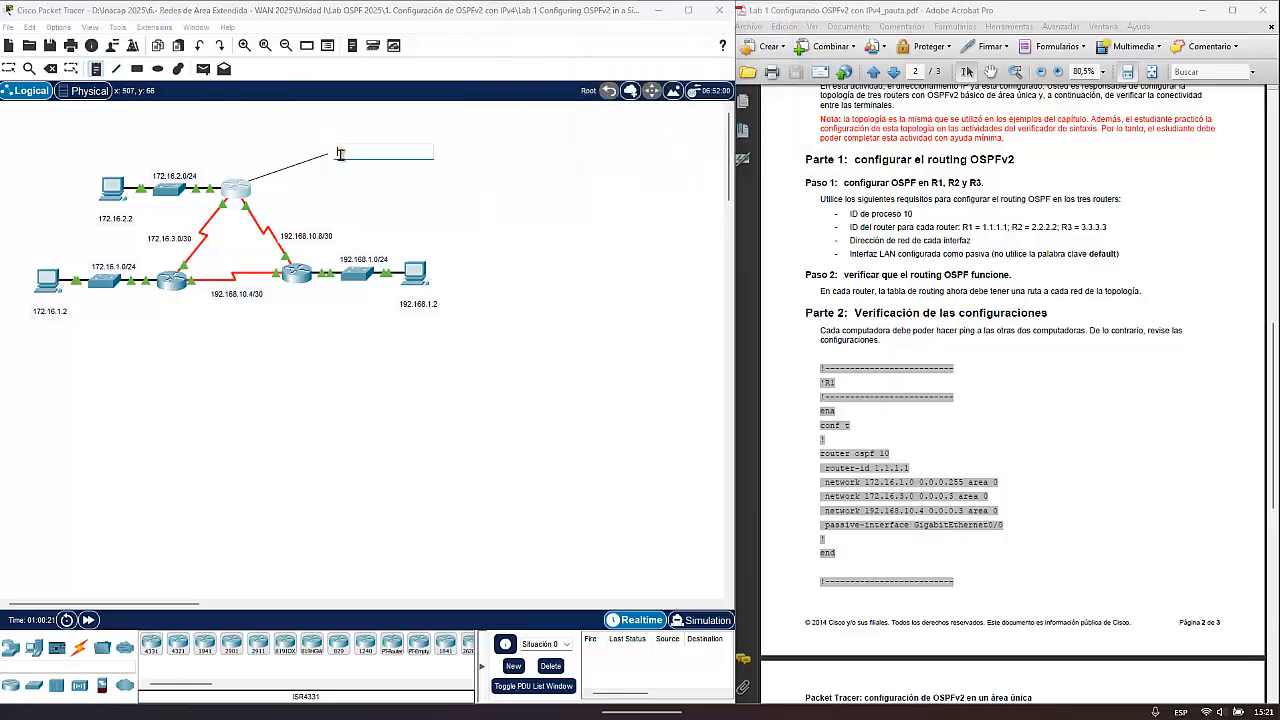
{"action": "type", "text": "10.10.10.10/30"}
{"action": "key", "text": "Left"}
{"action": "key", "text": "Left"}
{"action": "key", "text": "Left"}
{"action": "key", "text": "Left"}
{"action": "key", "text": "Left"}
{"action": "key", "text": "Home"}
{"action": "type", "text": "loopback 100"}
{"action": "key", "text": "Return"}
{"action": "left_click", "coordinate": [476, 209]}
{"action": "left_click", "coordinate": [7, 68]}
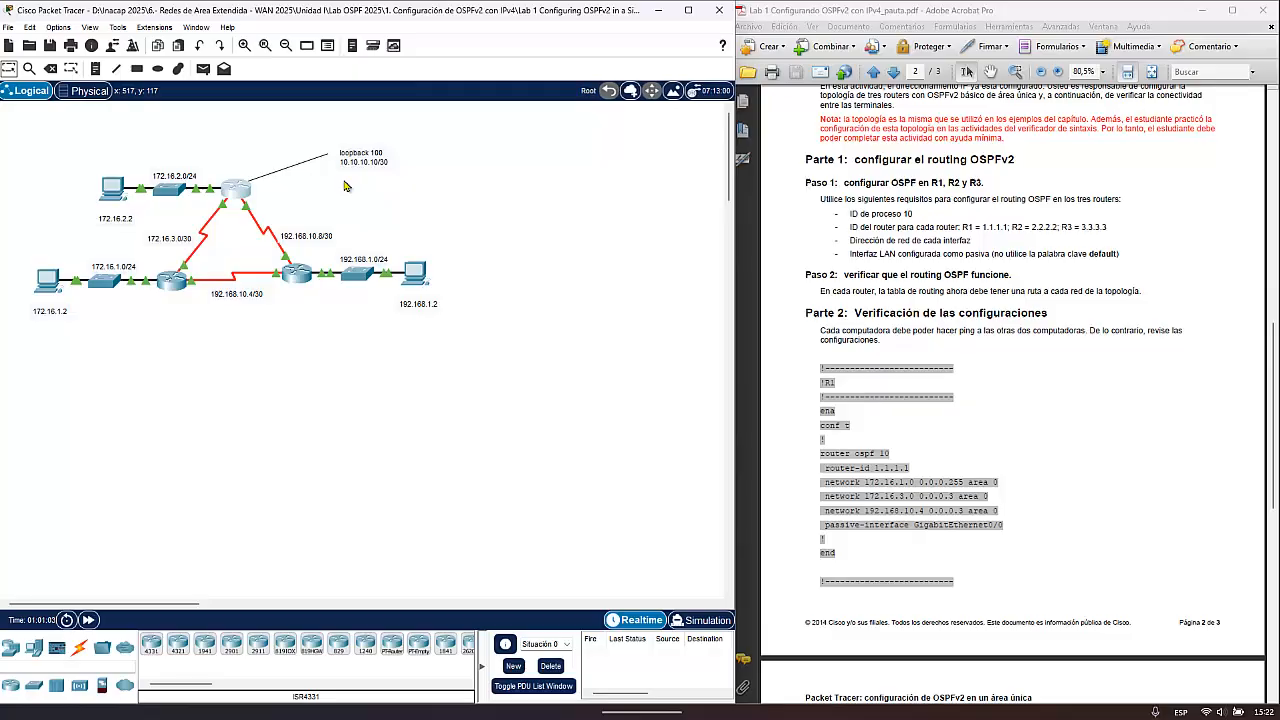
- Add the note "ISP" just above the loopback 100 label
{"action": "left_click", "coordinate": [95, 68]}
{"action": "left_click", "coordinate": [345, 129]}
{"action": "key", "text": "Caps_Lock"}
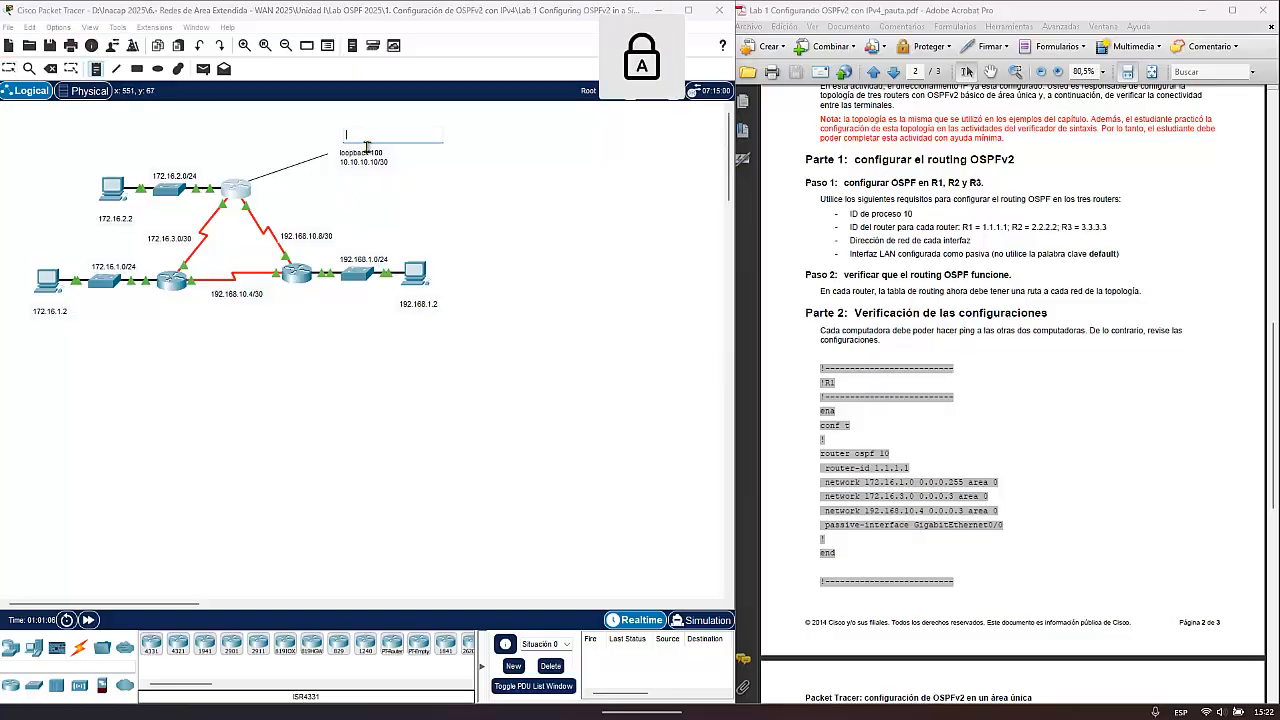
{"action": "type", "text": "ISP"}
{"action": "key", "text": "Escape"}
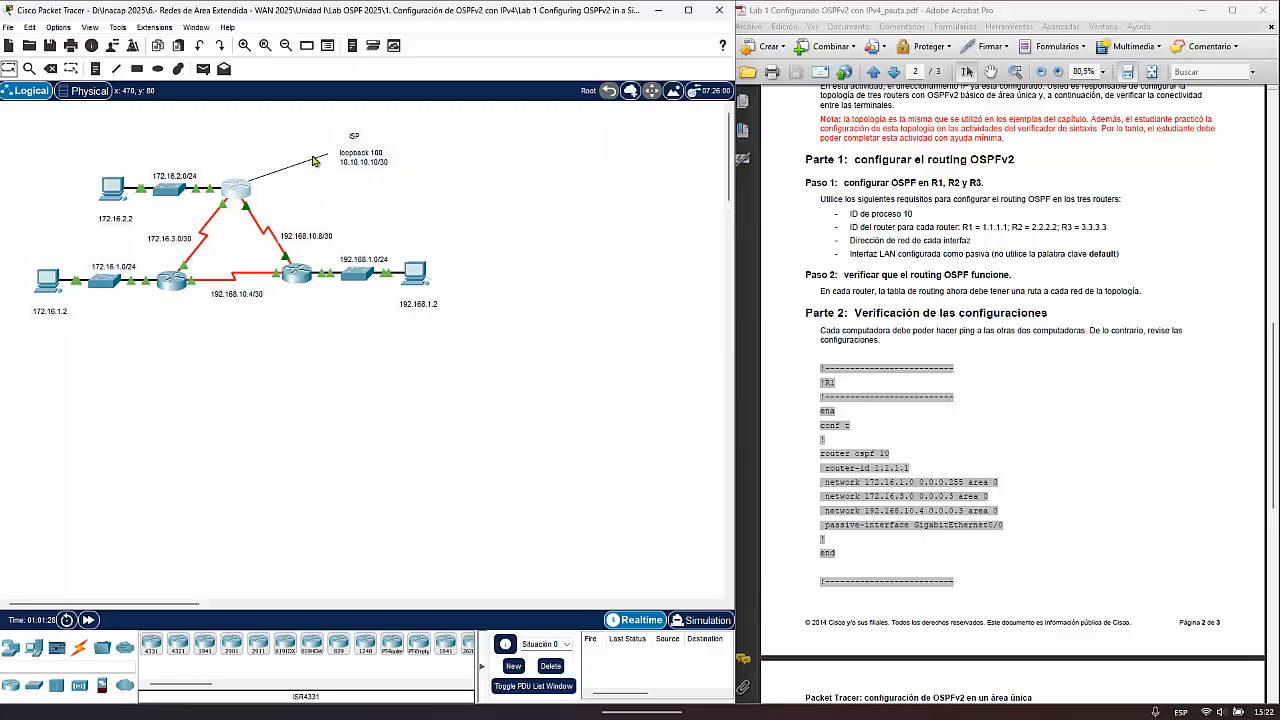
- Open R2's console, widen its window, and enter global configuration mode with config t
{"action": "left_click", "coordinate": [238, 192]}
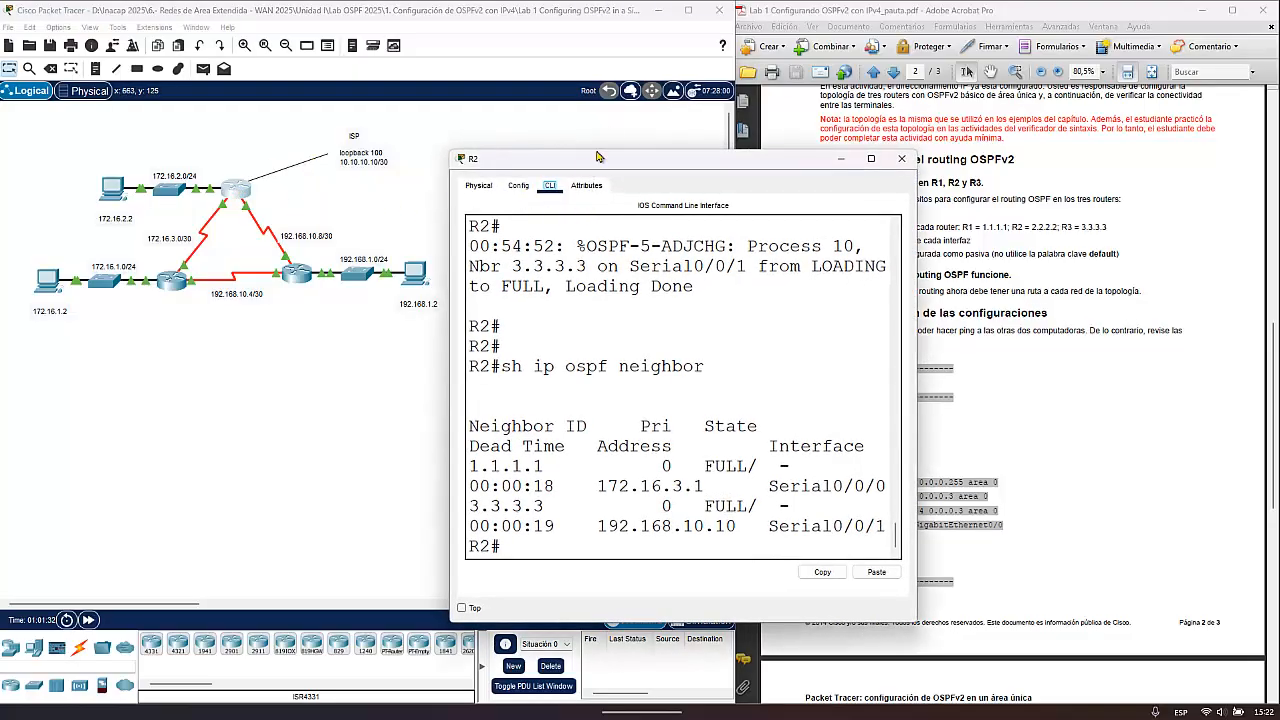
{"action": "left_click_drag", "start_coordinate": [600, 157], "coordinate": [622, 47]}
{"action": "left_click_drag", "start_coordinate": [940, 274], "coordinate": [1256, 280]}
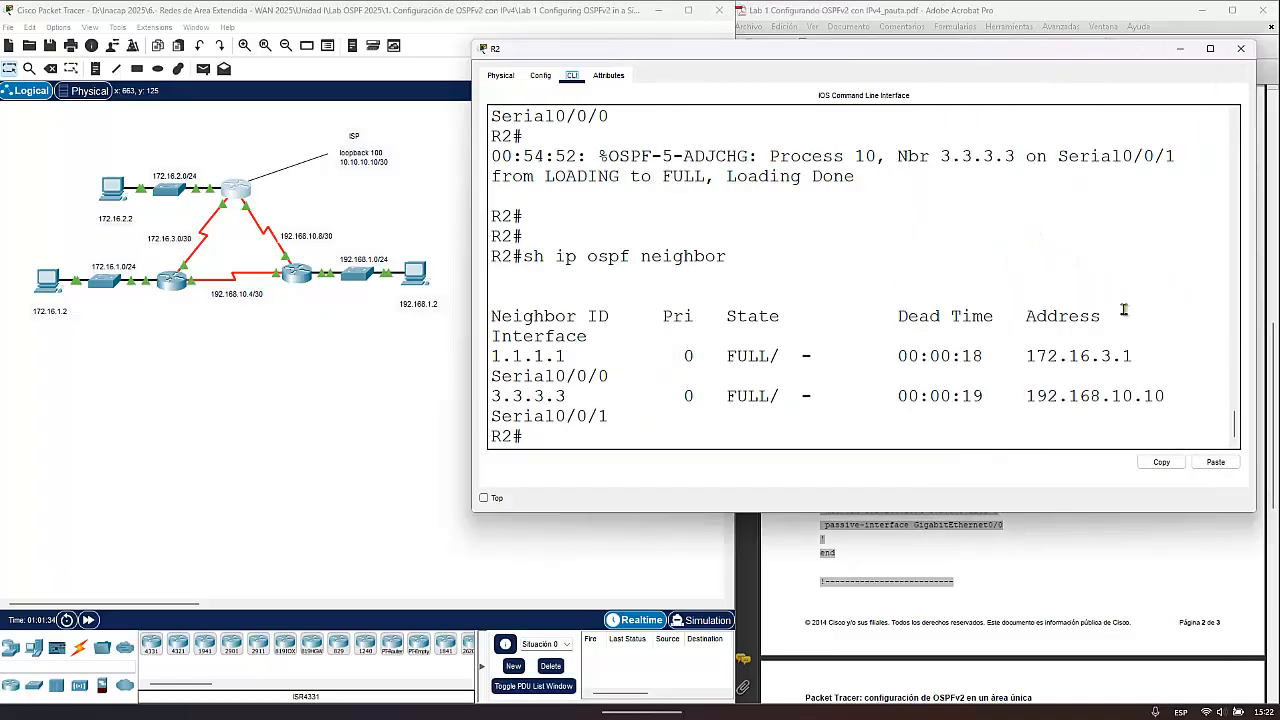
{"action": "type", "text": "CON"}
{"action": "key", "text": "Caps_Lock"}
{"action": "key", "text": "BackSpace"}
{"action": "key", "text": "BackSpace"}
{"action": "key", "text": "BackSpace"}
{"action": "type", "text": "config t"}
{"action": "key", "text": "Return"}
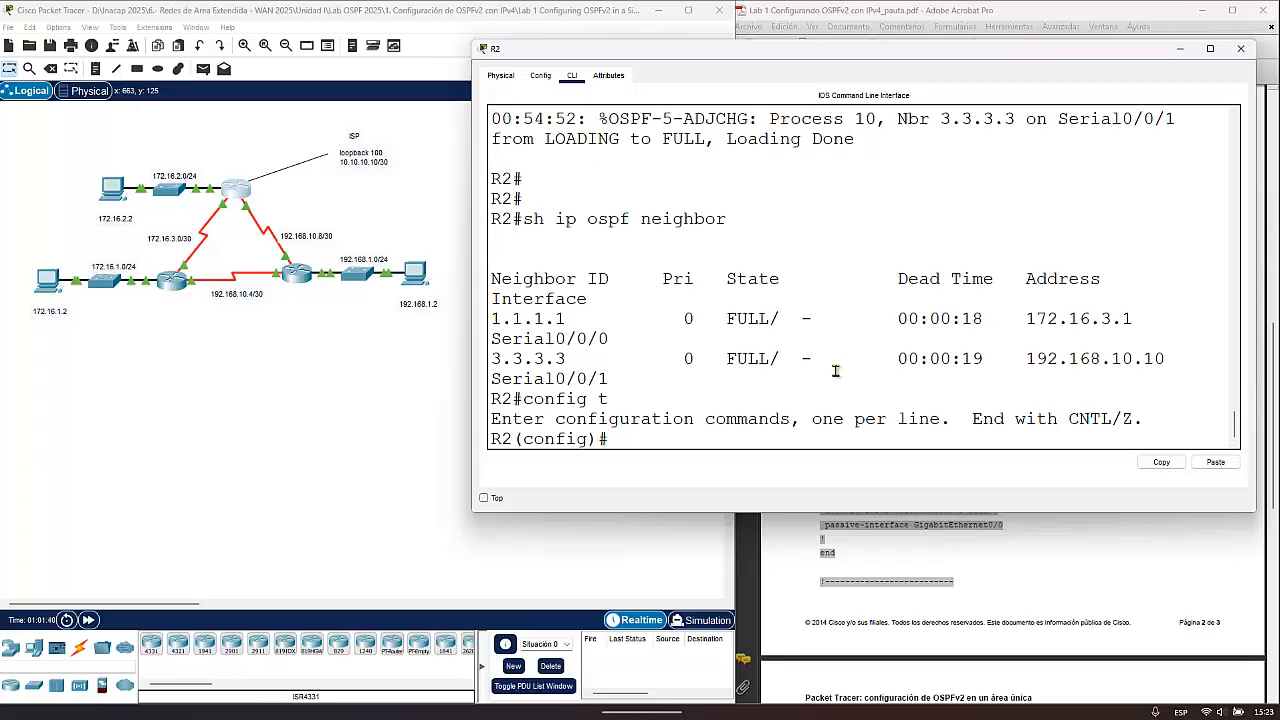
- Create the loopback 100 interface on R2
{"action": "type", "text": "int loo"}
{"action": "key", "text": "Tab"}
{"action": "type", "text": "100"}
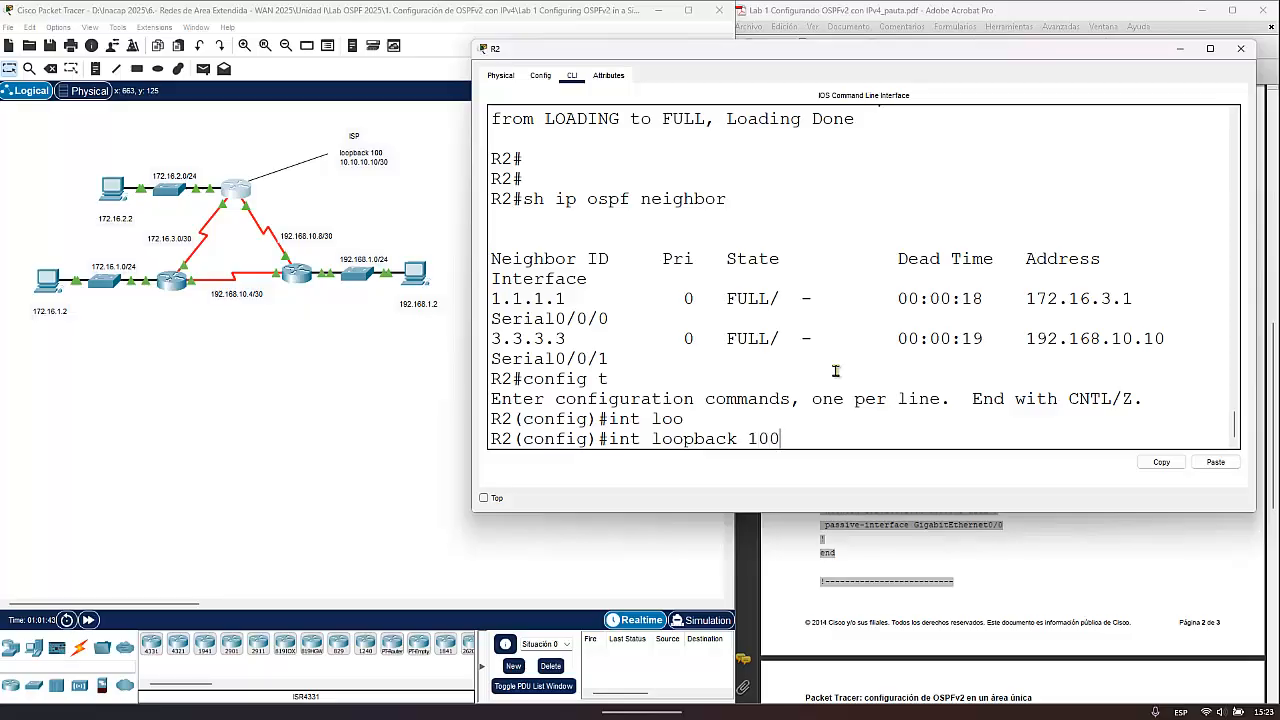
{"action": "key", "text": "Return"}
{"action": "key", "text": "Return"}
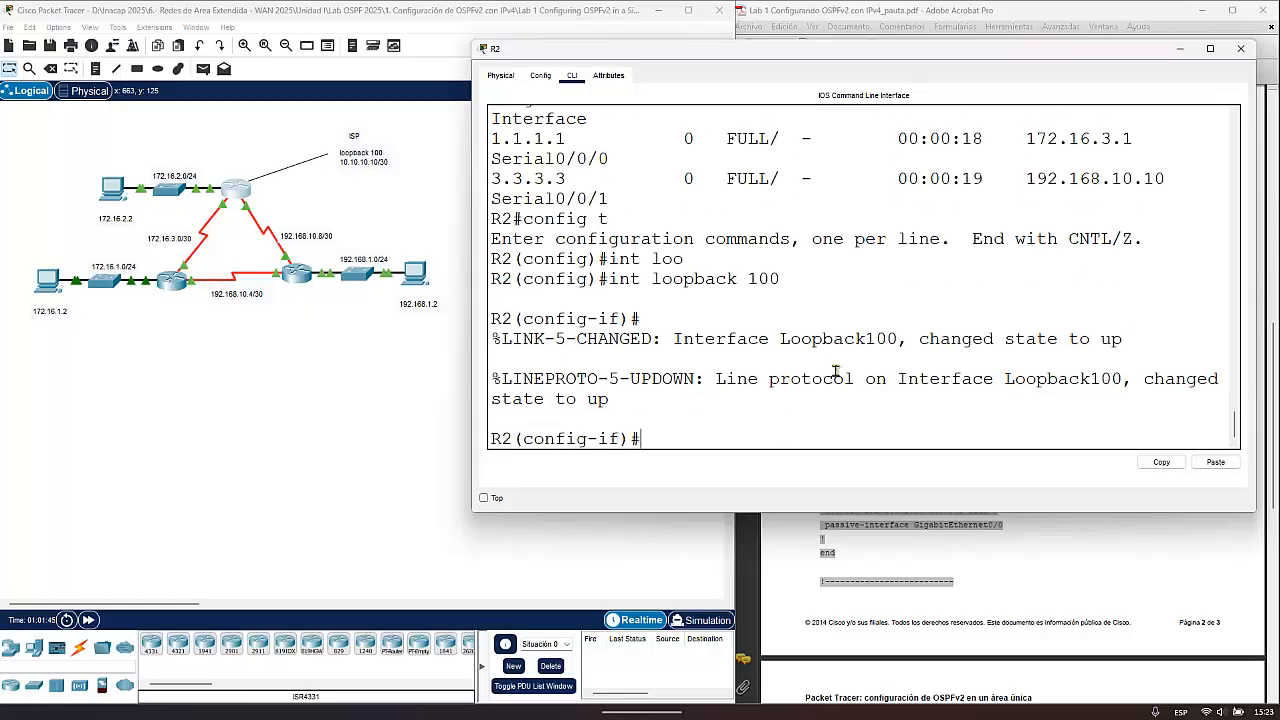
- Assign IP address 10.10.10.10 with mask 255.255.255.252 to R2's loopback 100
{"action": "type", "text": "ip add 10.10.10.10"}
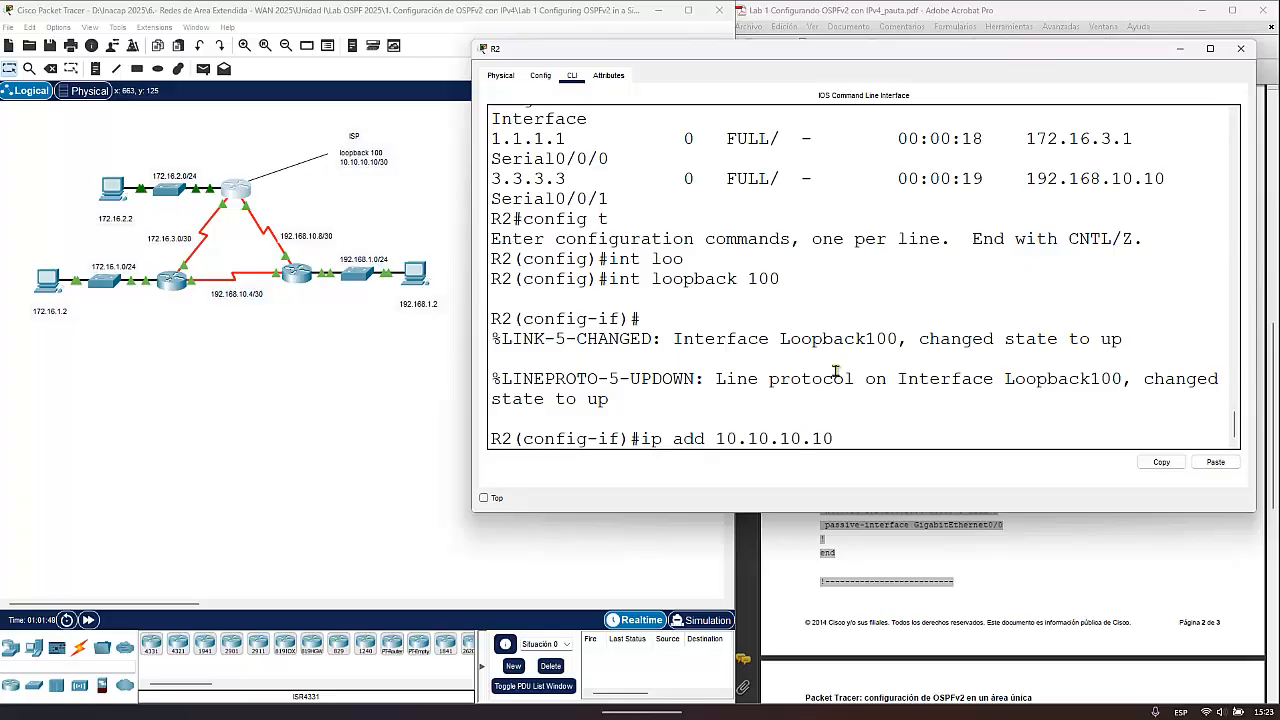
{"action": "type", "text": " 255.255.255.255"}
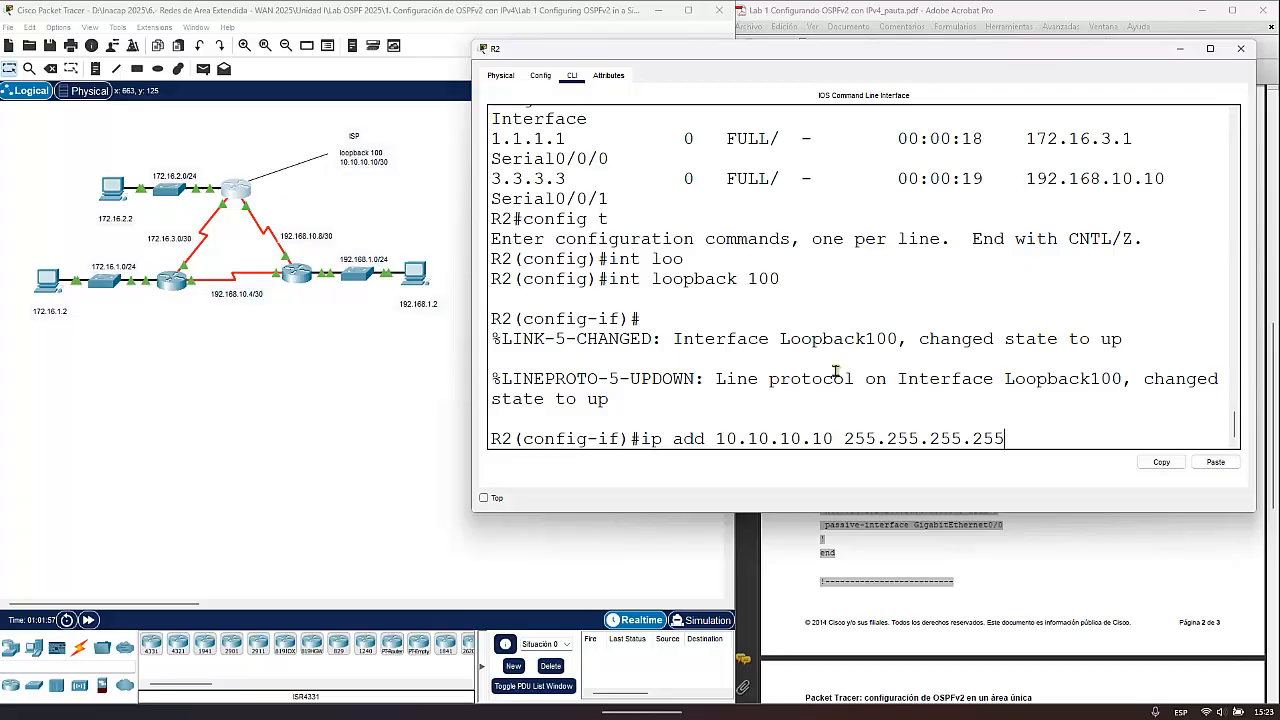
{"action": "key", "text": "BackSpace"}
{"action": "type", "text": "2"}
{"action": "key", "text": "Return"}
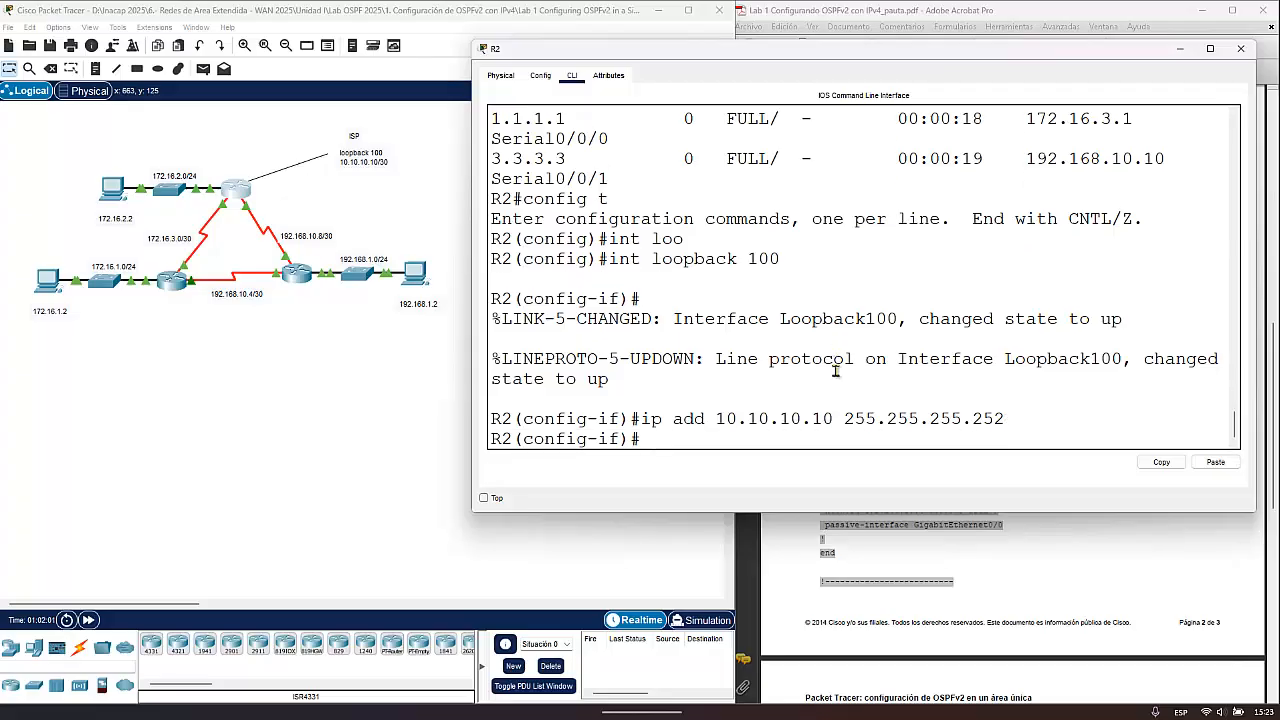
- Enable R2's loopback 100 with no shut and exit to global configuration mode
{"action": "type", "text": "no shut"}
{"action": "left_click_drag", "start_coordinate": [648, 388], "coordinate": [492, 360]}
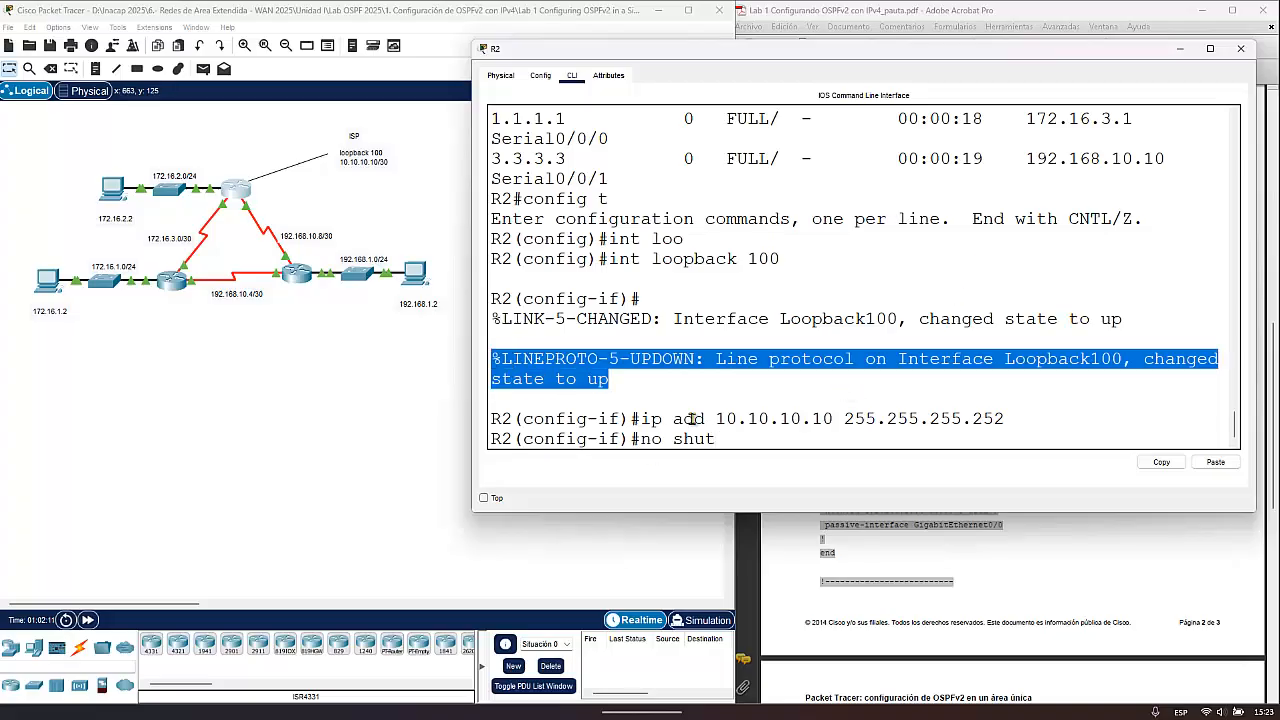
{"action": "left_click", "coordinate": [729, 440]}
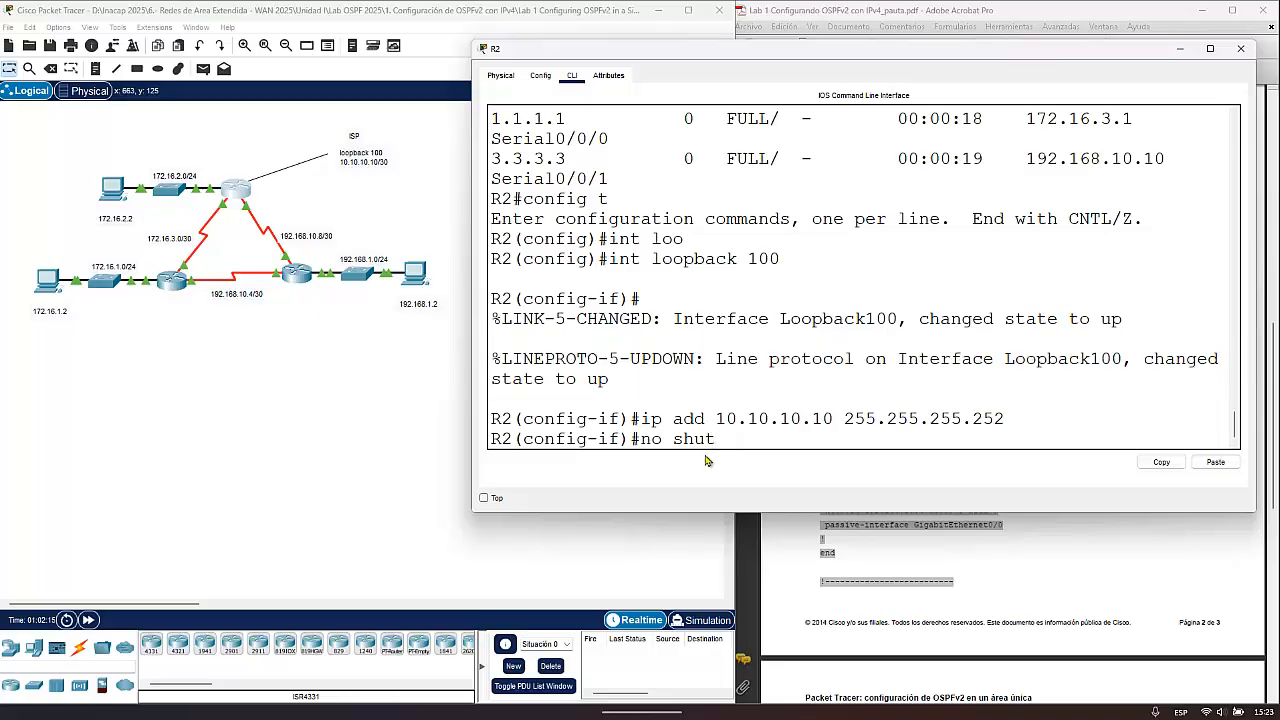
{"action": "key", "text": "Return"}
{"action": "type", "text": "exi"}
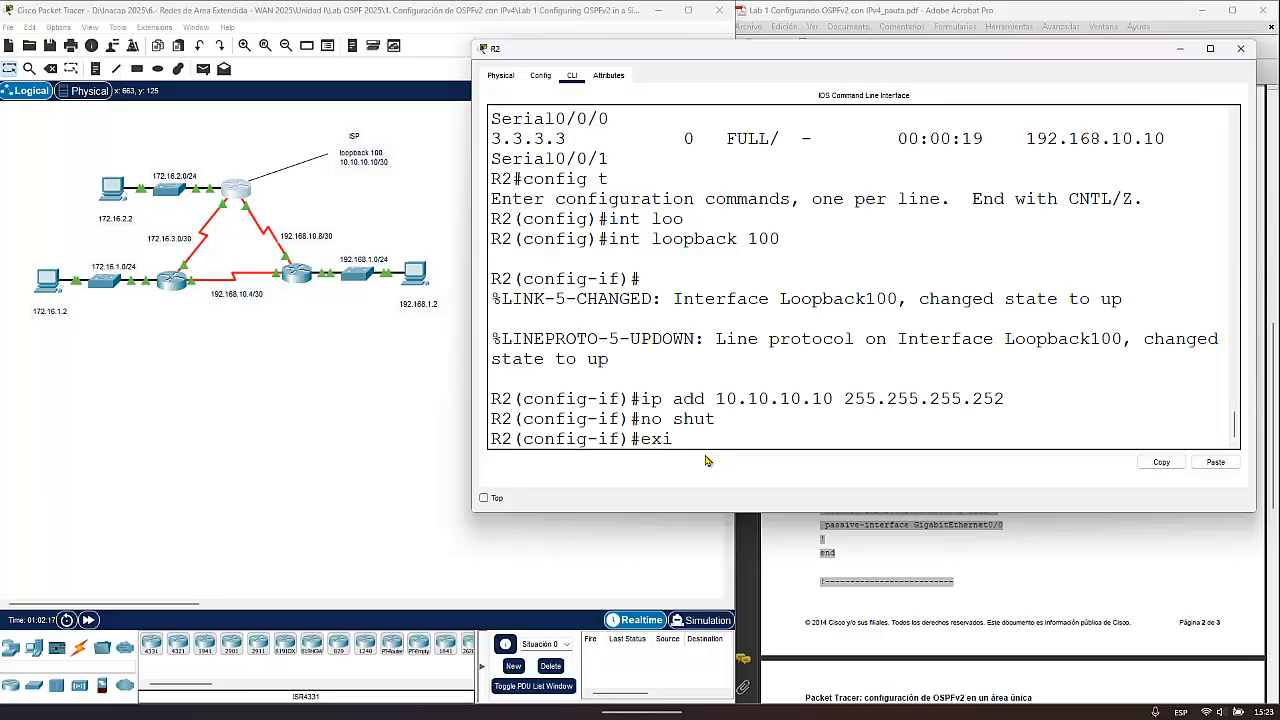
{"action": "type", "text": "t"}
{"action": "key", "text": "Return"}
{"action": "key", "text": "Return"}
{"action": "key", "text": "Return"}
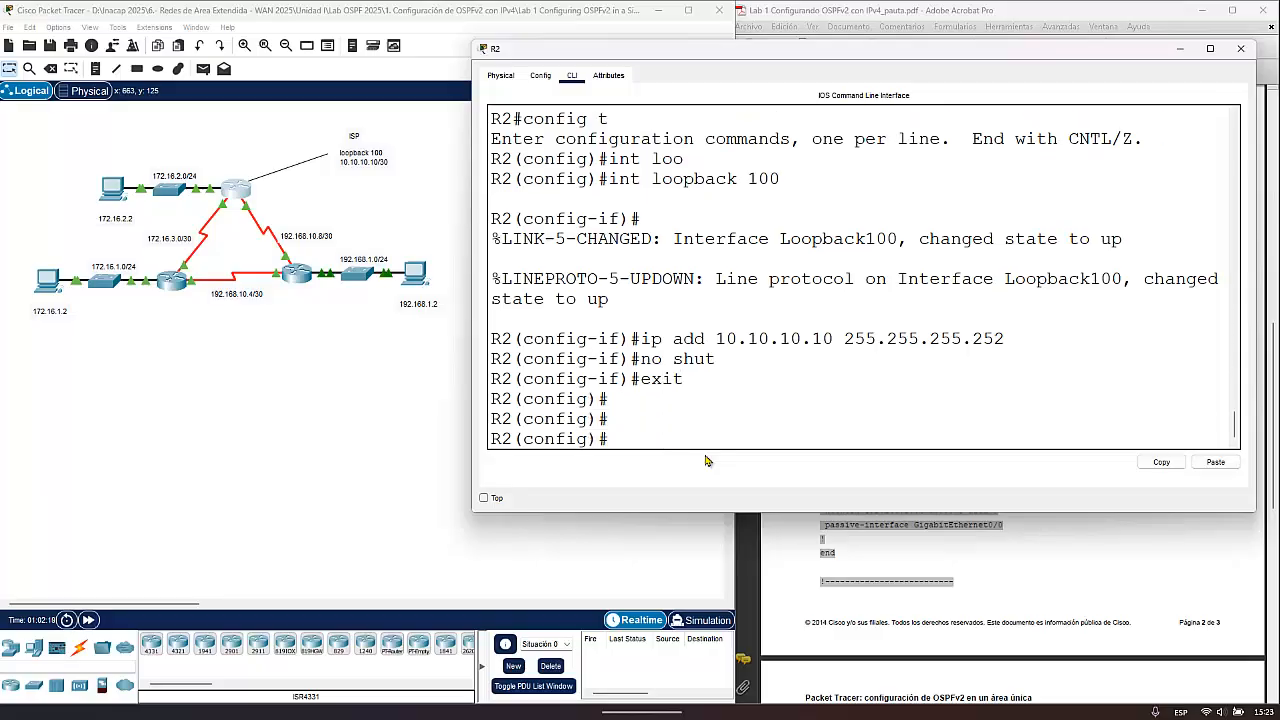
- Configure a default static route on R2, 0.0.0.0 0.0.0.0, going out through loopback 100
{"action": "left_click_drag", "start_coordinate": [715, 339], "coordinate": [838, 334]}
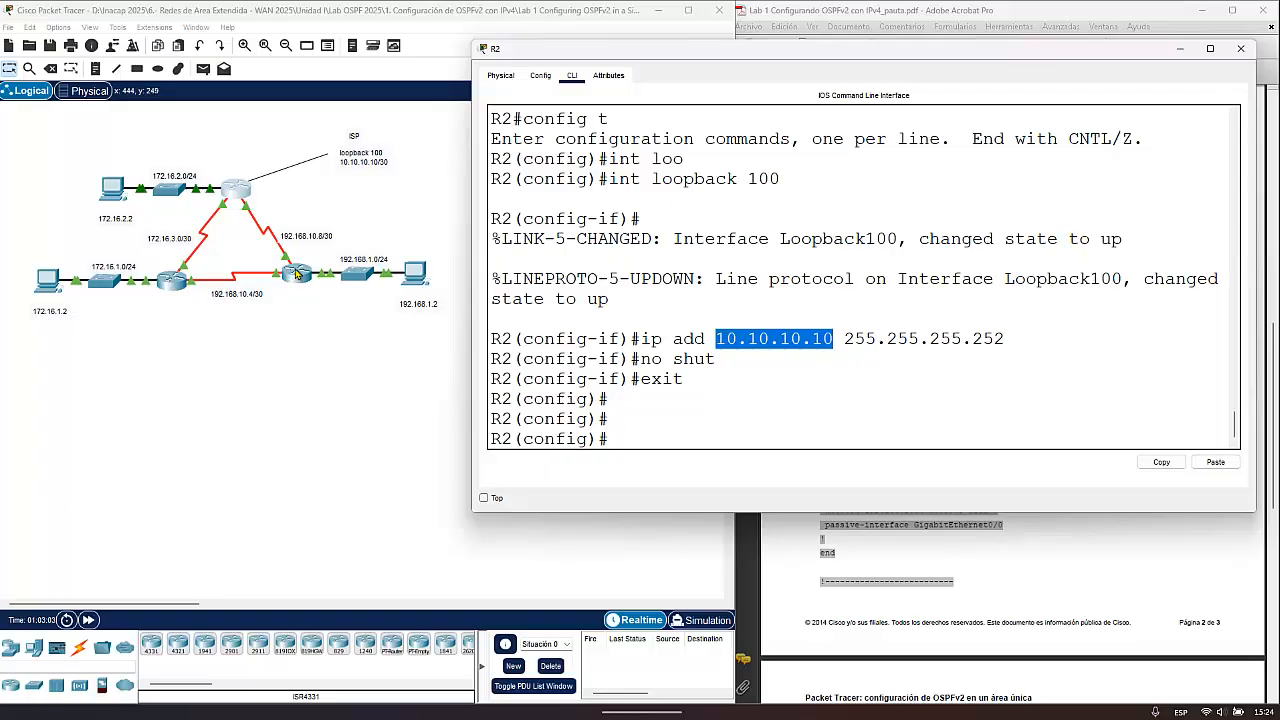
{"action": "left_click", "coordinate": [650, 440]}
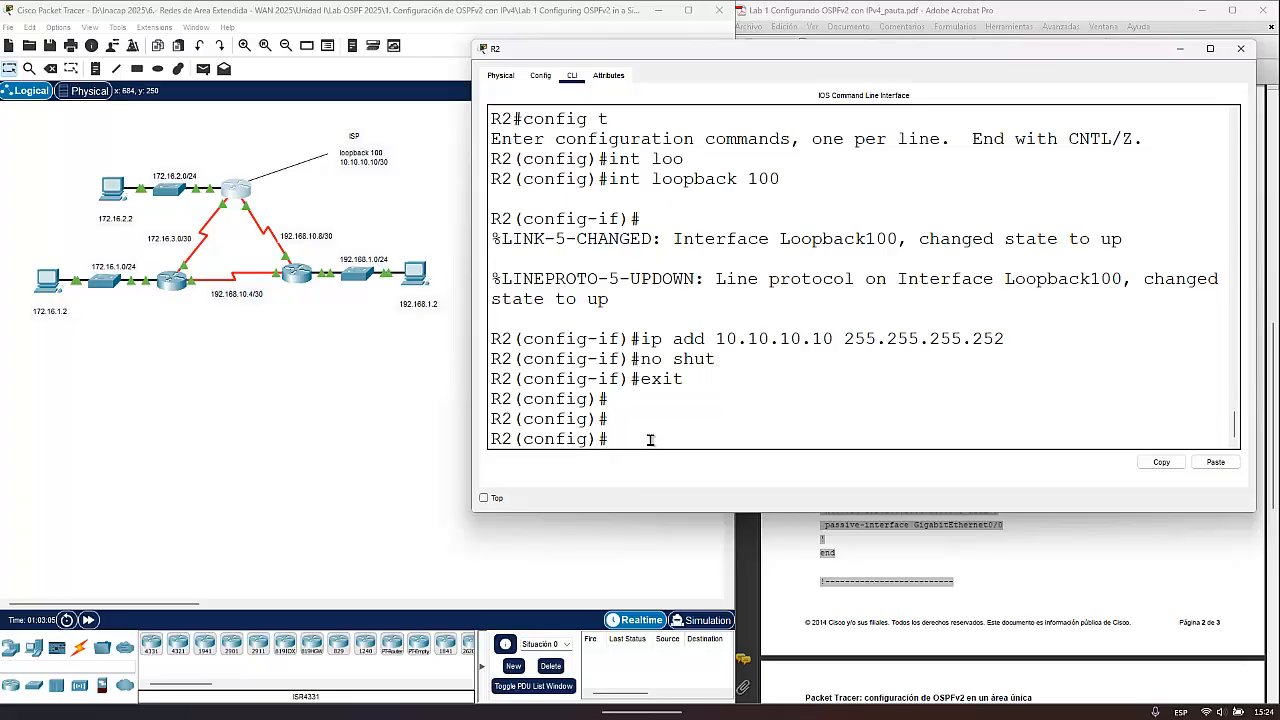
{"action": "type", "text": "ip route 0.0.0"}
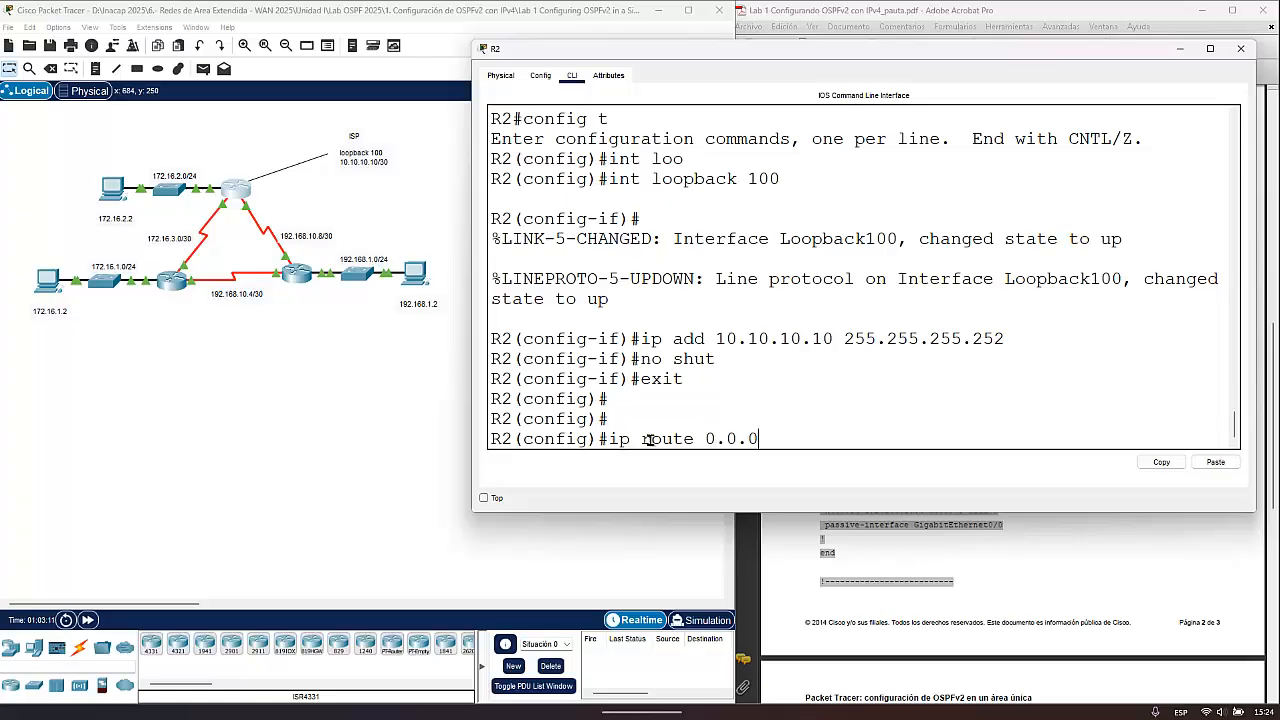
{"action": "type", "text": ".0 0.0.0.0 lo"}
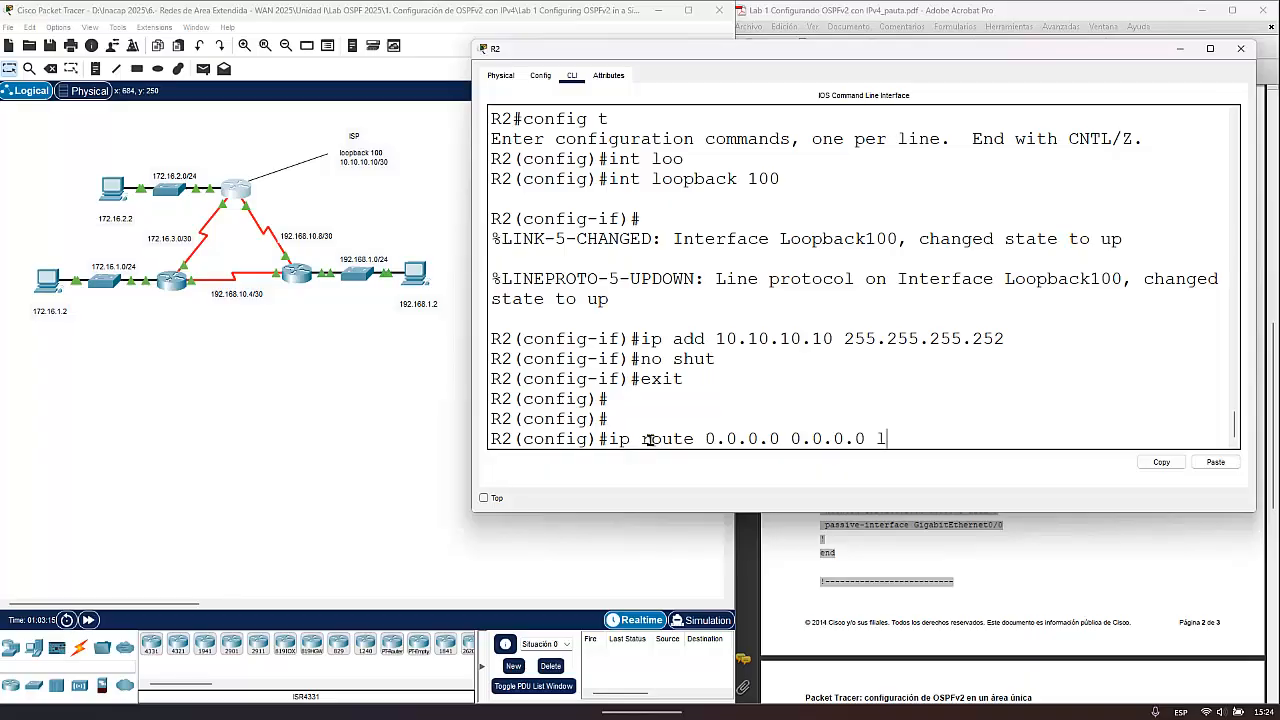
{"action": "key", "text": "Tab"}
{"action": "type", "text": "100"}
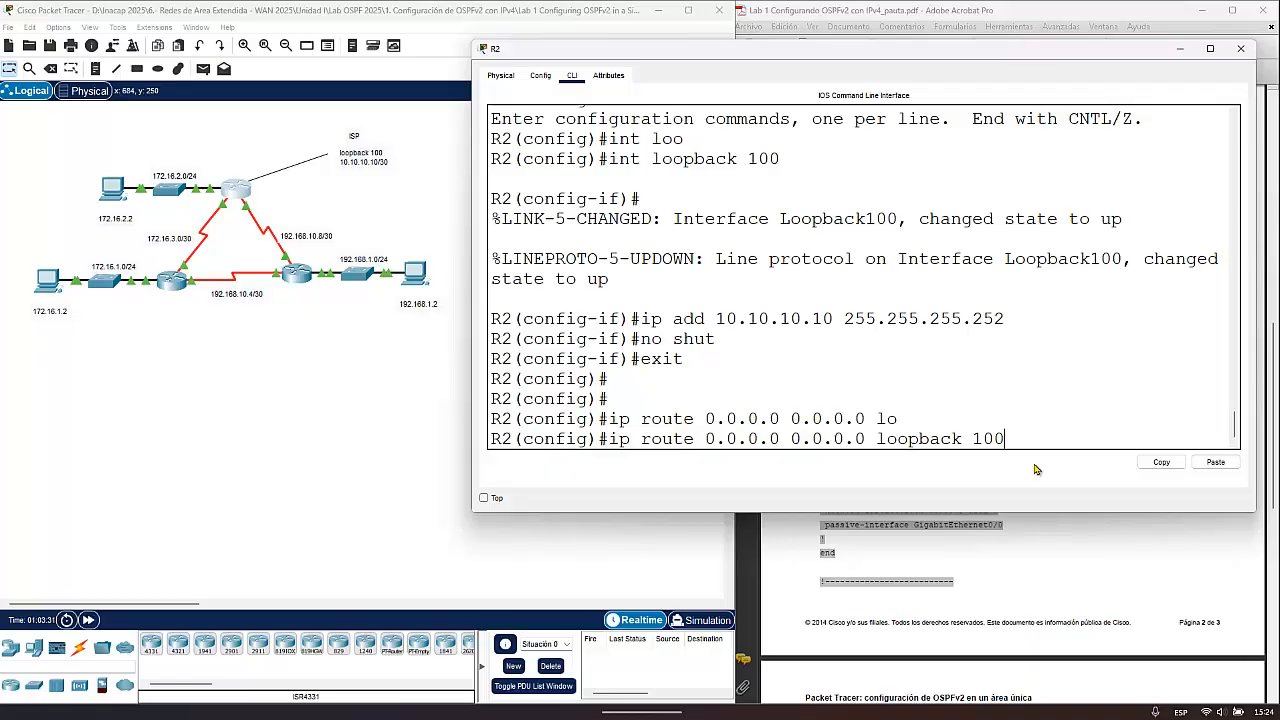
{"action": "key", "text": "Return"}
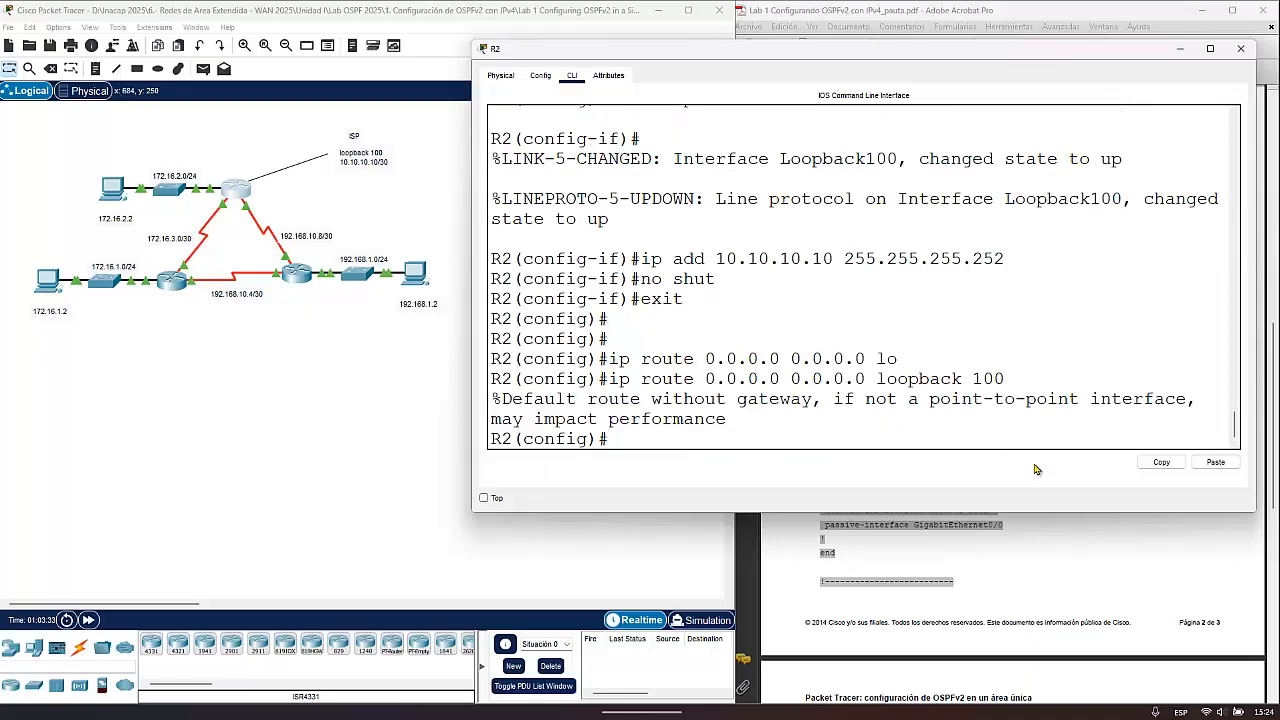
- Enter router configuration mode for OSPF process 10 on R2
{"action": "type", "text": "router ospf 10"}
{"action": "key", "text": "Return"}
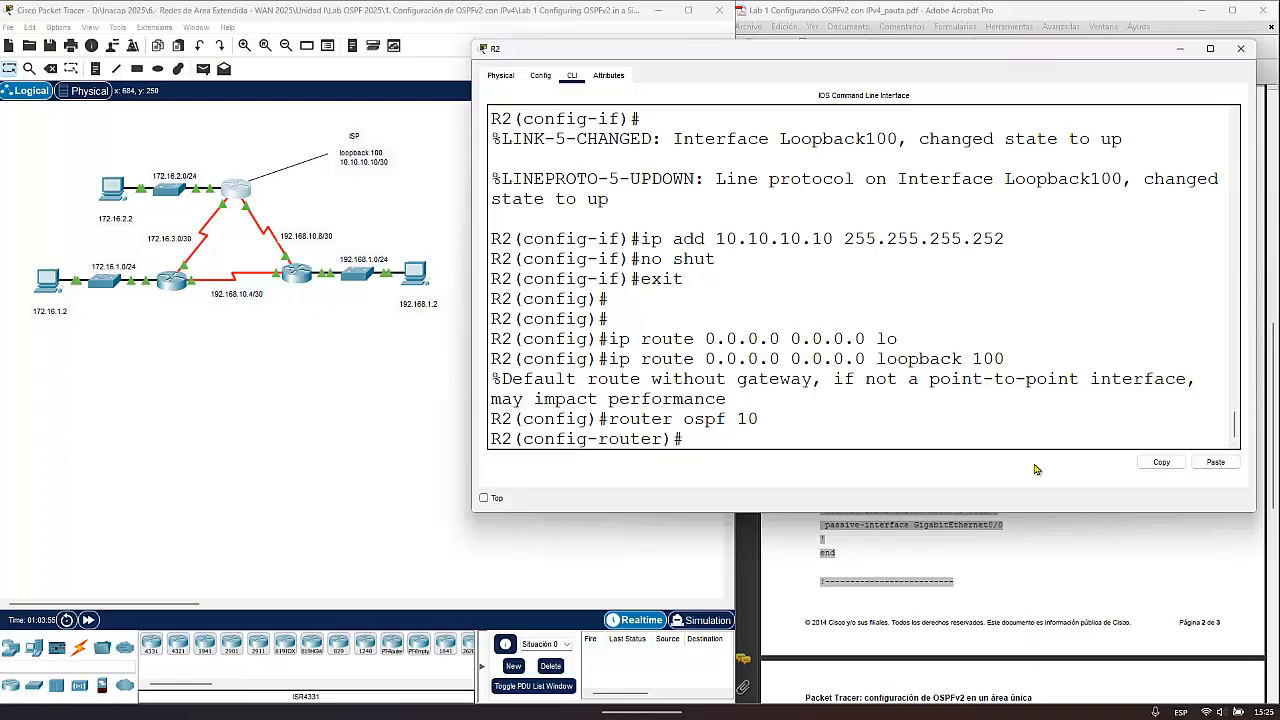
- Write the default-information originate command at R2's OSPF prompt without executing it
{"action": "type", "text": "def"}
{"action": "key", "text": "Tab"}
{"action": "type", "text": "o"}
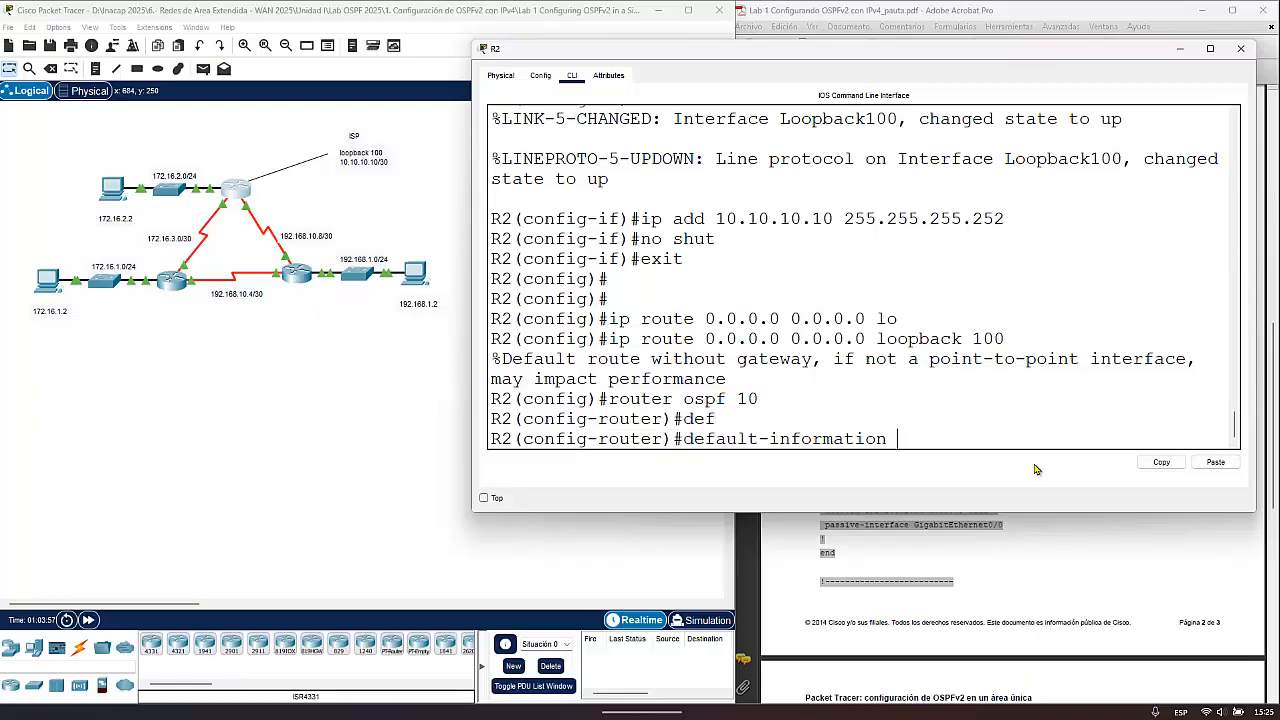
{"action": "key", "text": "Tab"}
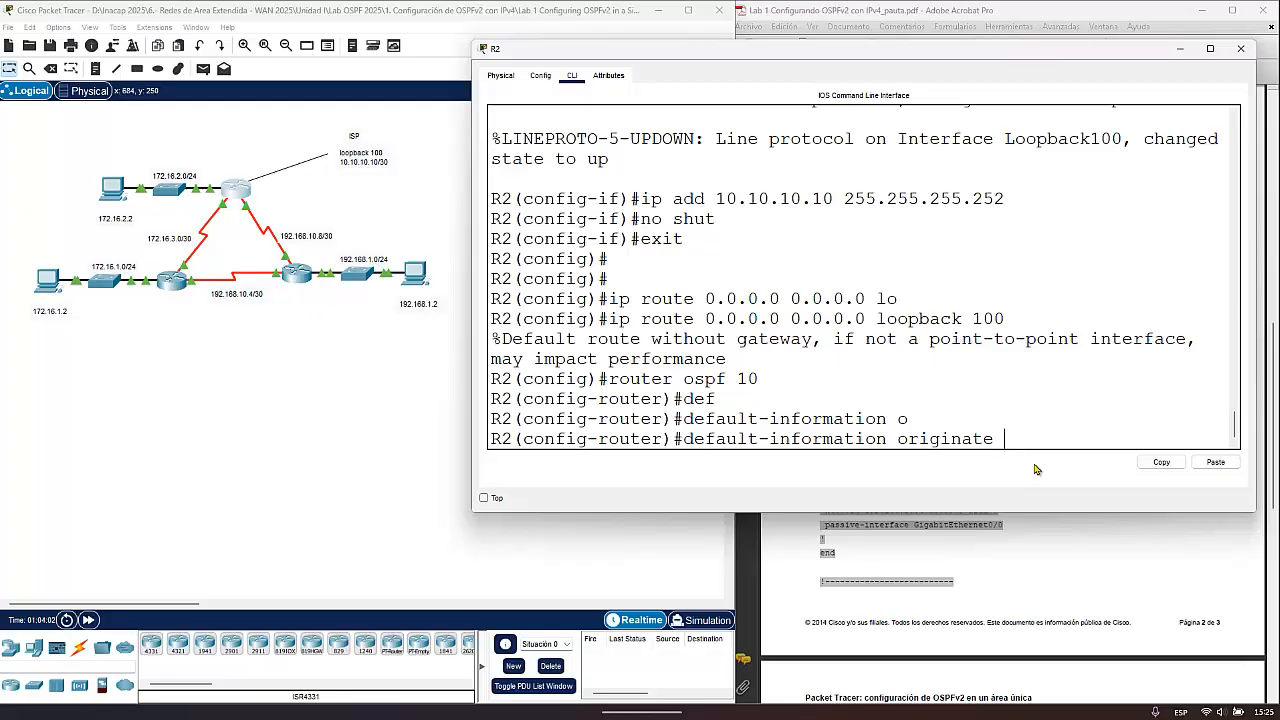
- Open PC1's command prompt and start a continuous ping to 10.10.10.10 with ping -t
{"action": "left_click", "coordinate": [50, 278]}
{"action": "left_click", "coordinate": [557, 186]}
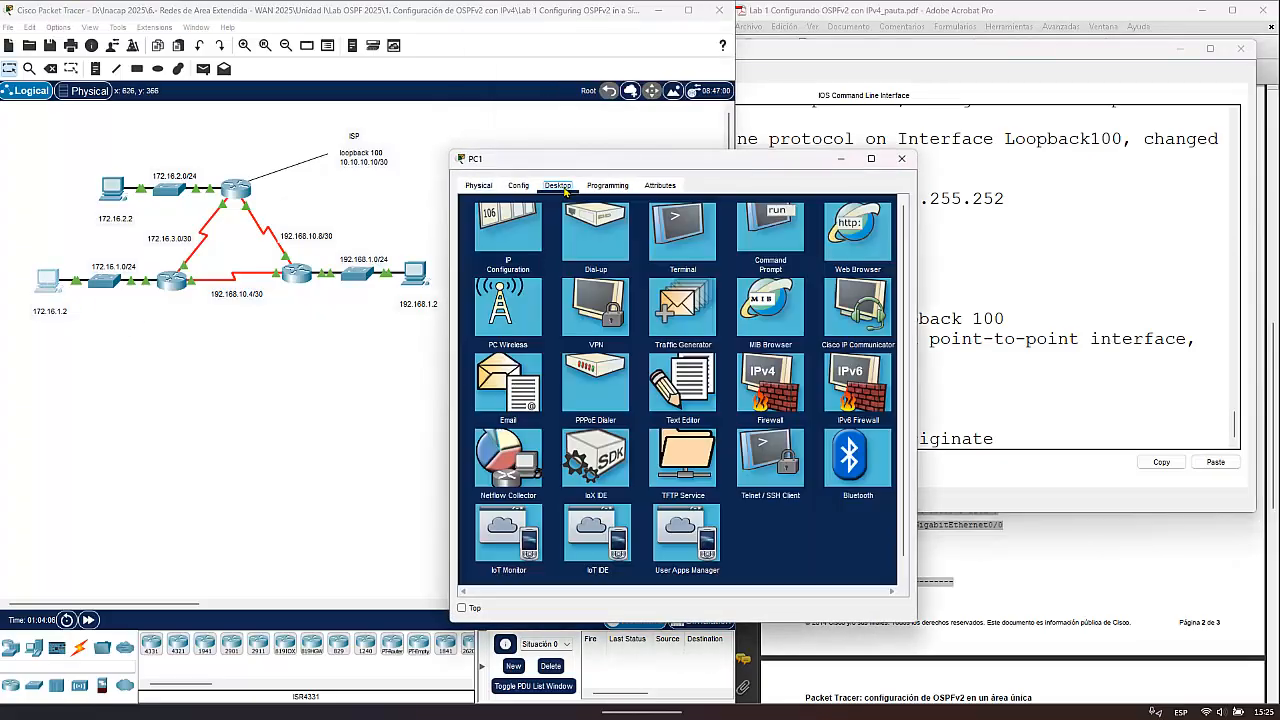
{"action": "left_click", "coordinate": [768, 246]}
{"action": "type", "text": "p"}
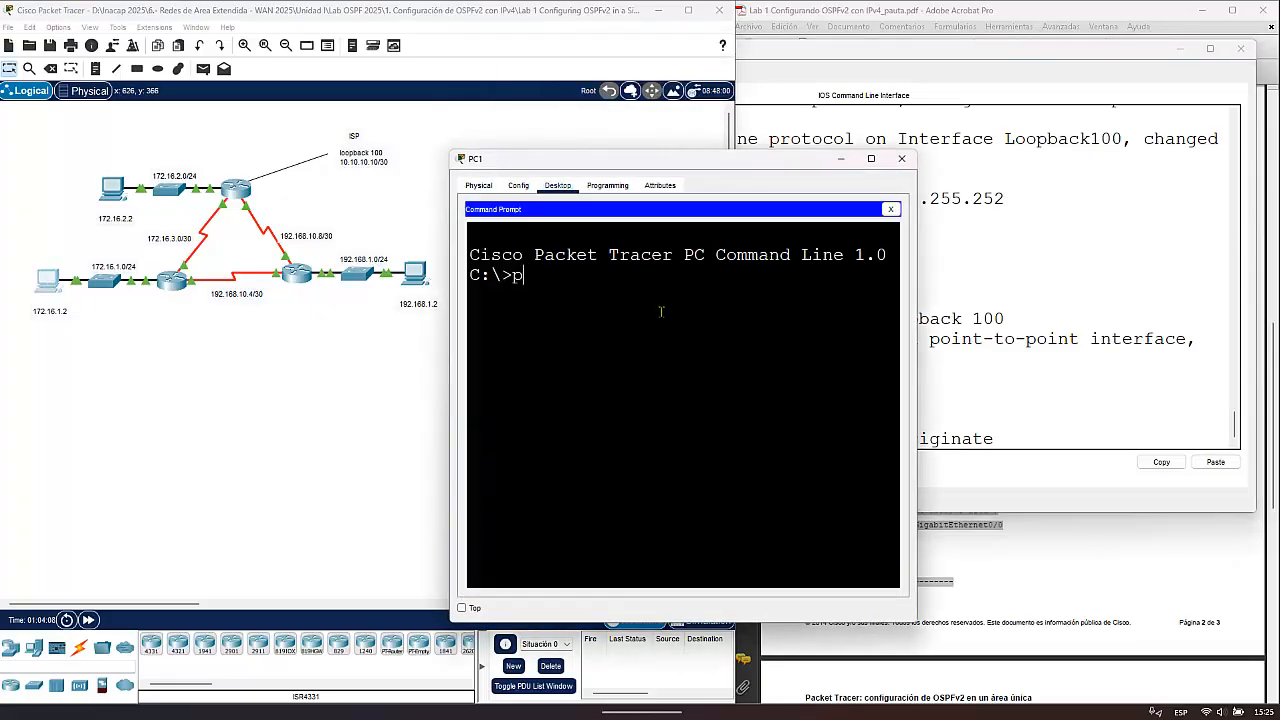
{"action": "type", "text": "ing -t 10.10.10.10"}
{"action": "key", "text": "Return"}
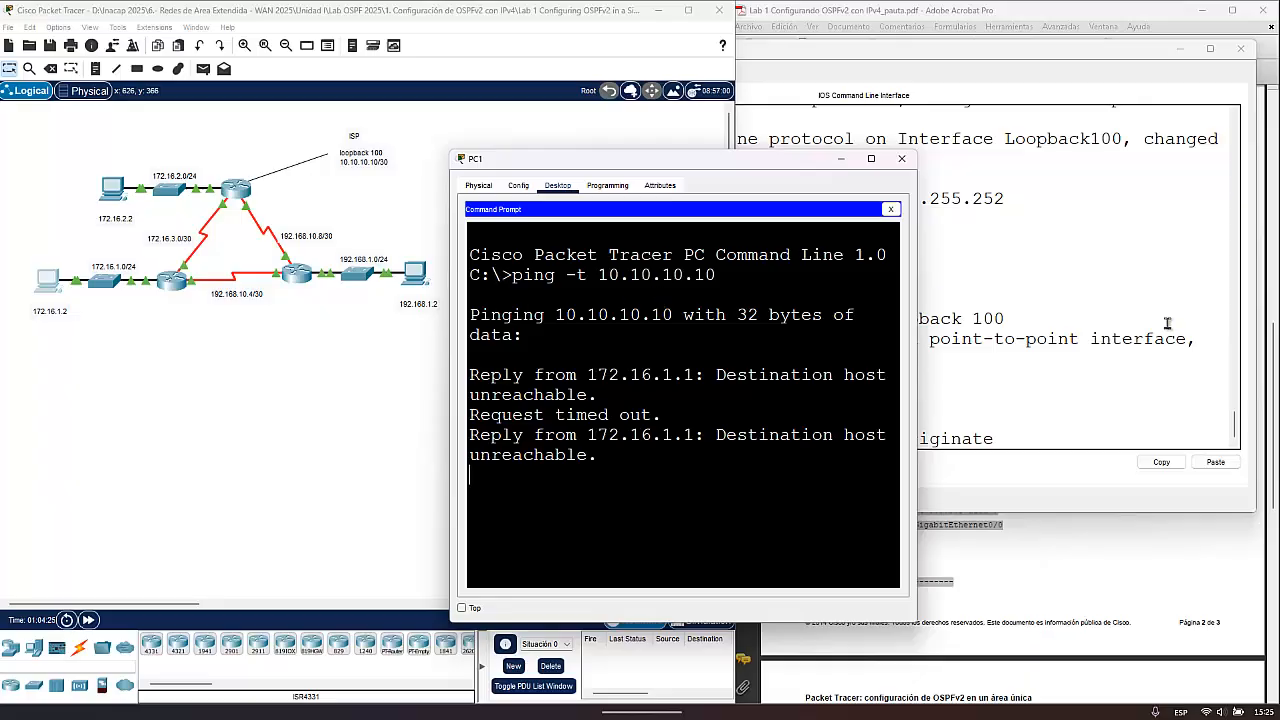
- Place PC1's ping window beside R2's CLI, execute the pending default-information originate command on R2, and check the ping replies
{"action": "left_click", "coordinate": [242, 190]}
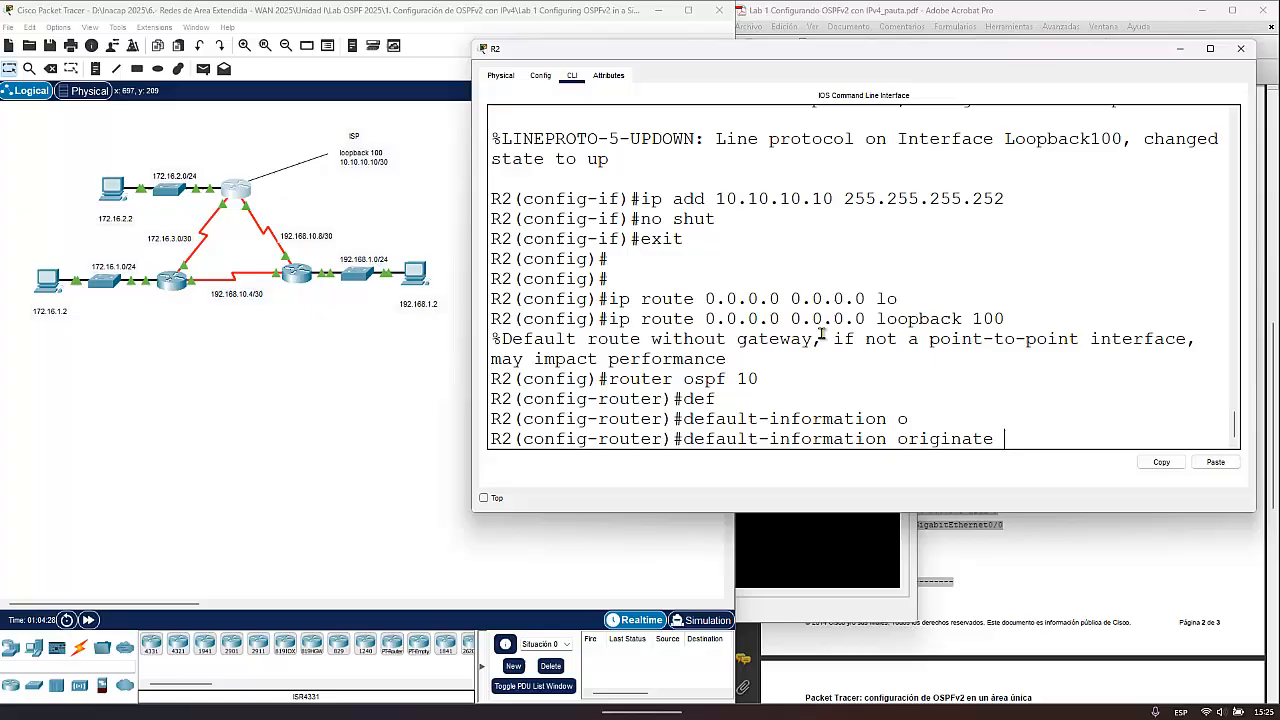
{"action": "left_click", "coordinate": [866, 540]}
{"action": "left_click_drag", "start_coordinate": [784, 170], "coordinate": [364, 147]}
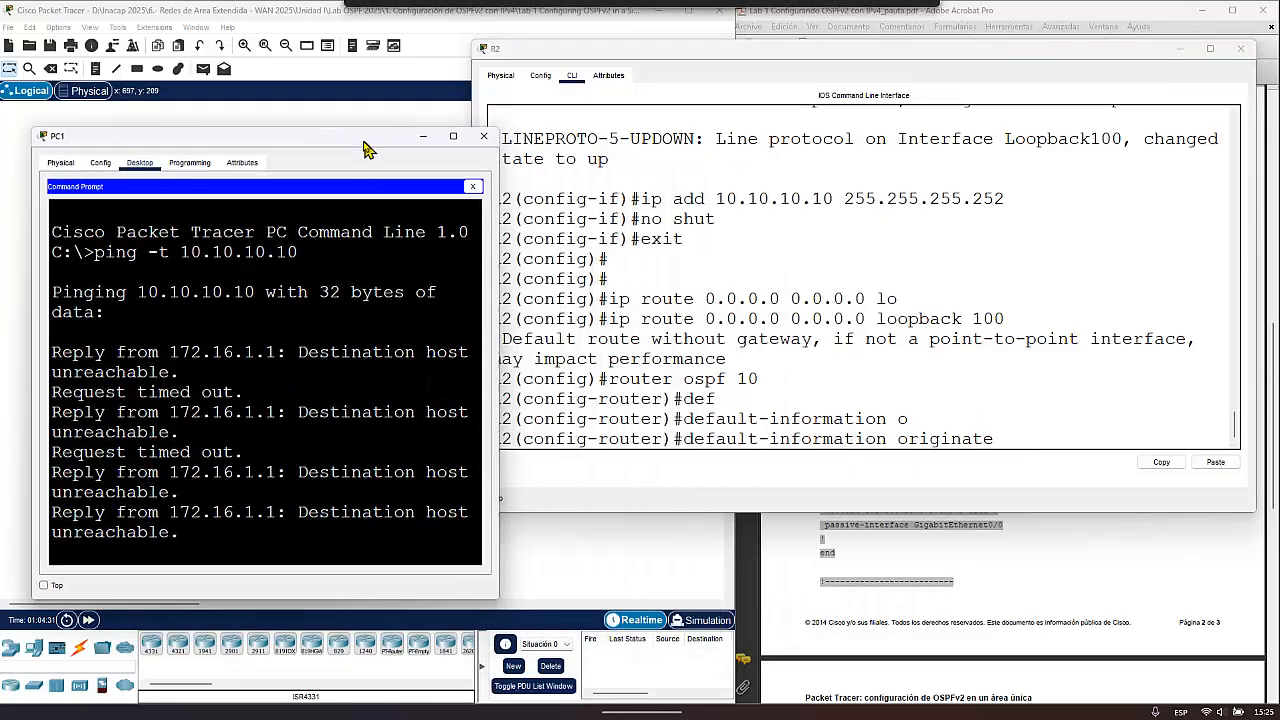
{"action": "left_click", "coordinate": [1033, 442]}
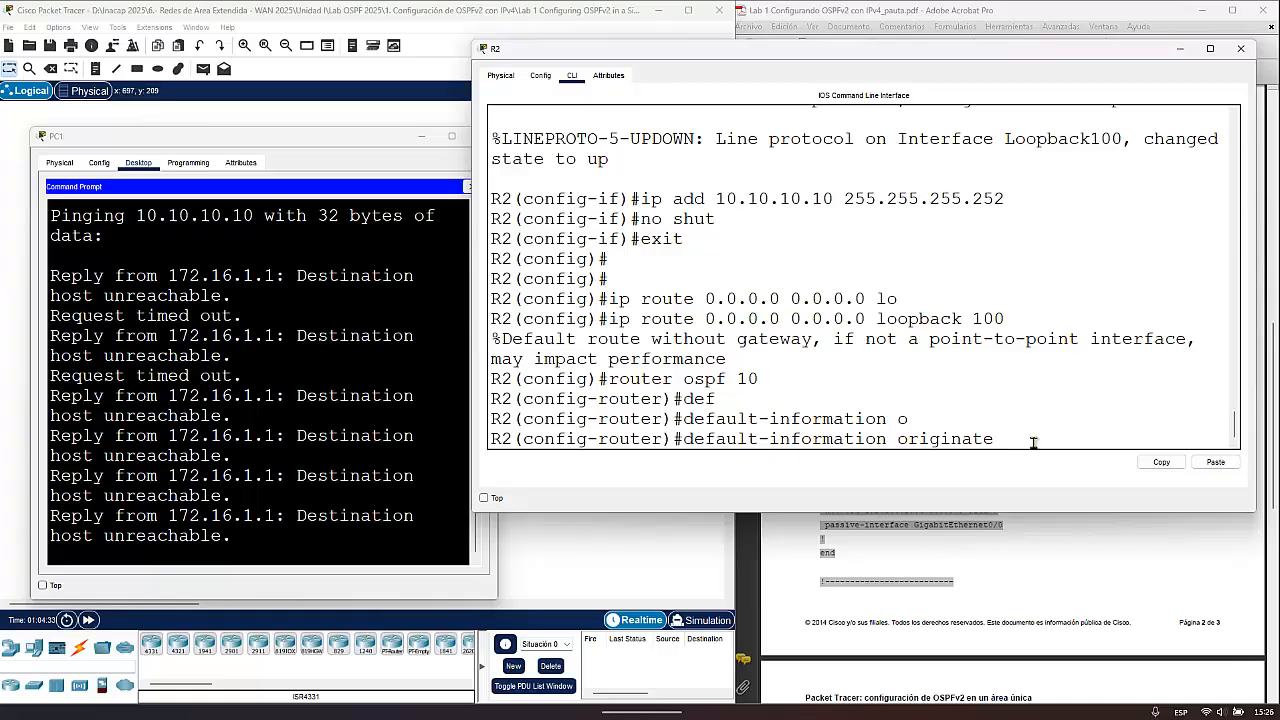
{"action": "key", "text": "Return"}
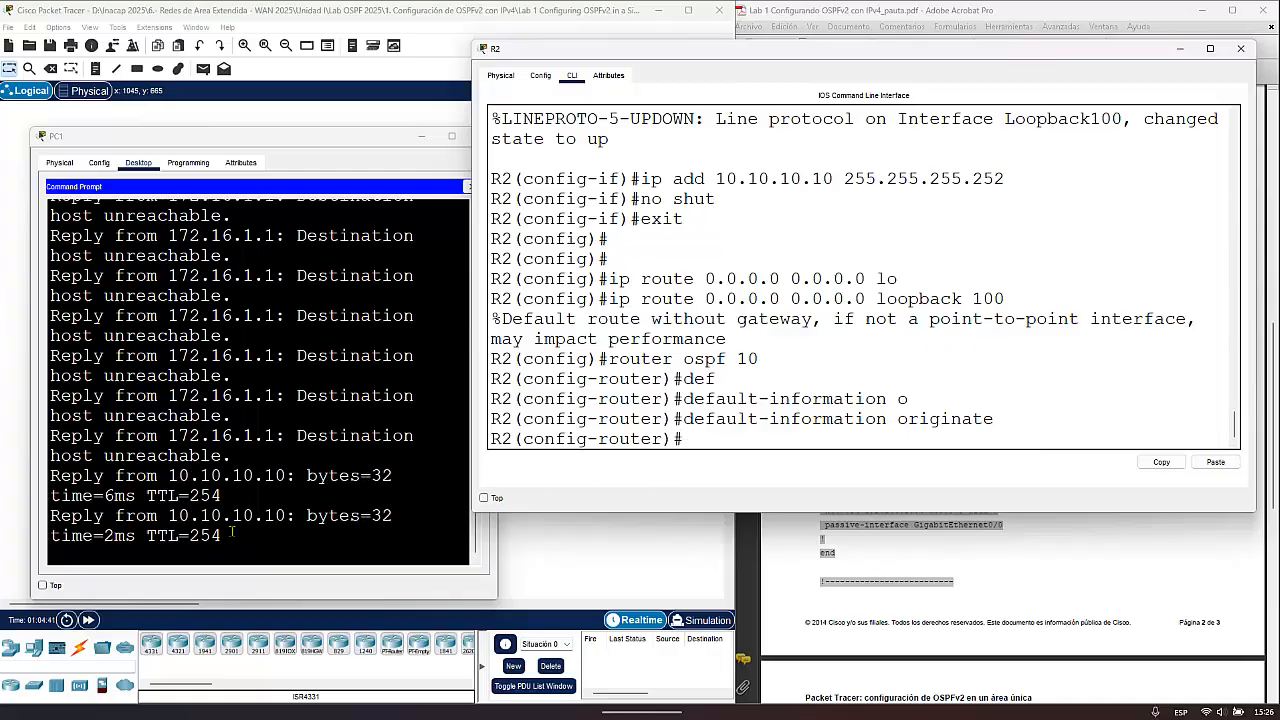
{"action": "left_click_drag", "start_coordinate": [232, 536], "coordinate": [118, 510]}
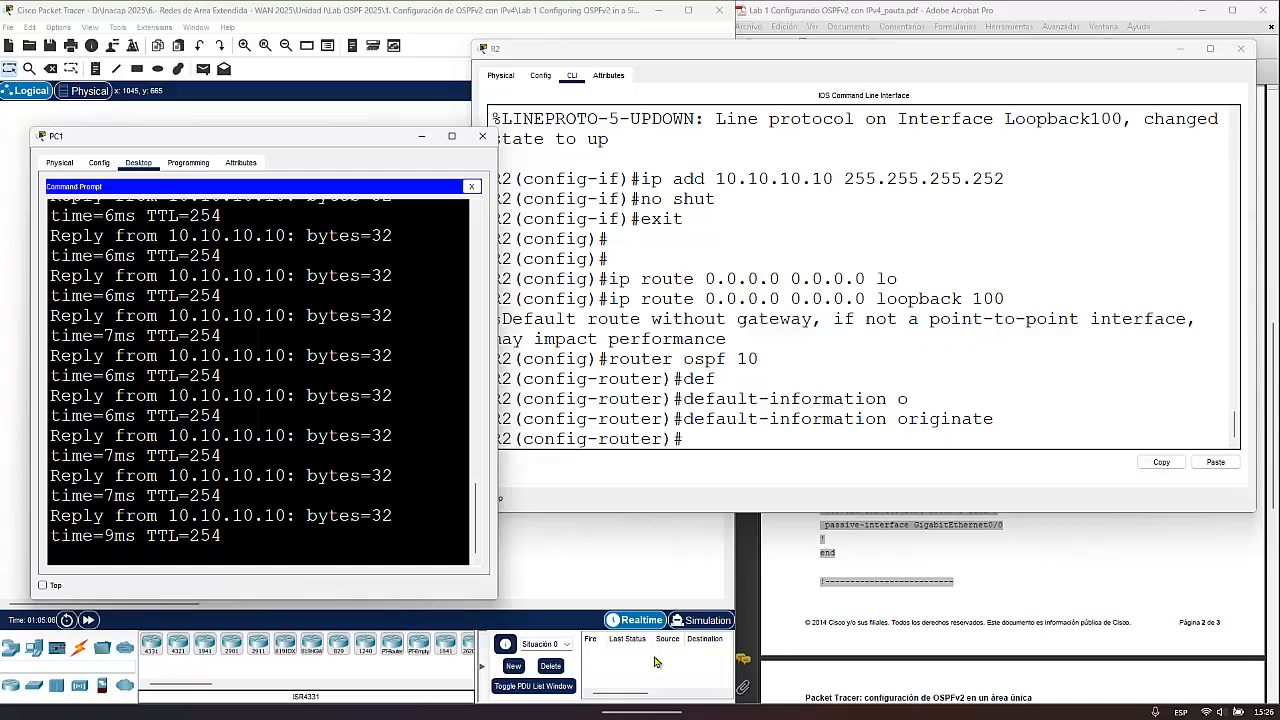
- List the commands available in R2's OSPF router configuration mode, widen the R2 window, and examine the default-information entry
{"action": "left_click", "coordinate": [716, 435]}
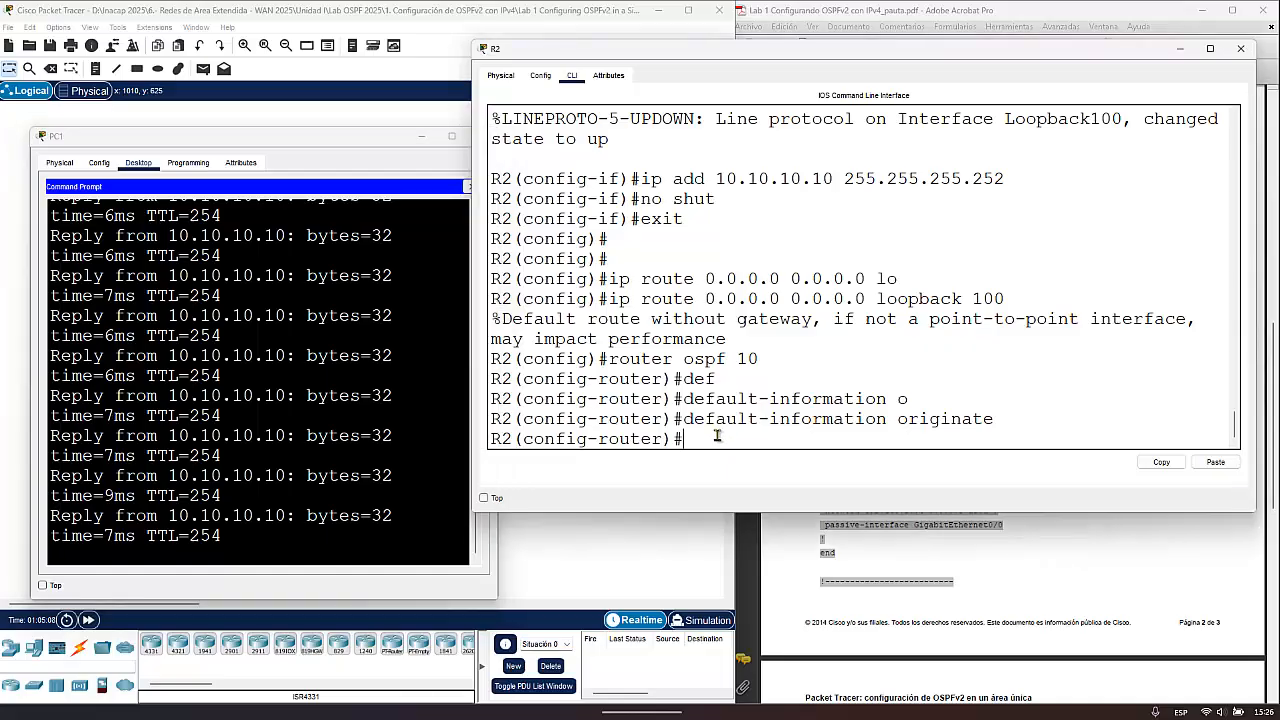
{"action": "type", "text": "?"}
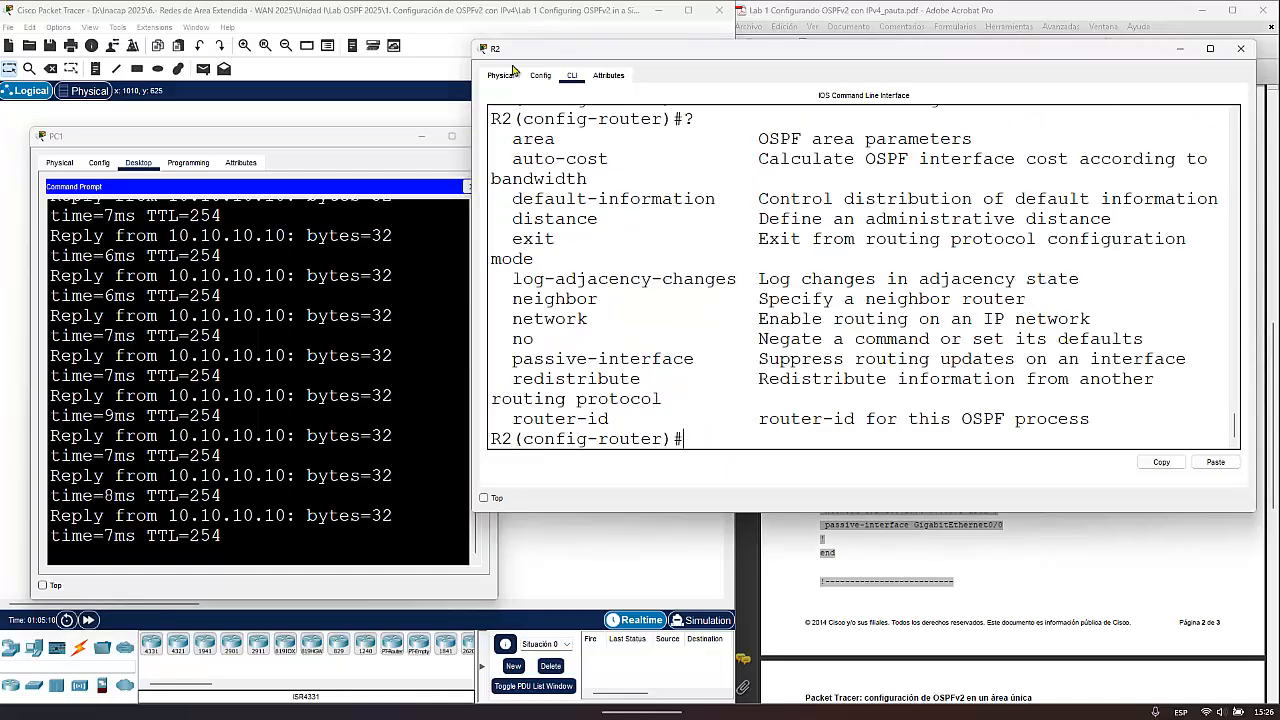
{"action": "left_click_drag", "start_coordinate": [473, 145], "coordinate": [184, 145]}
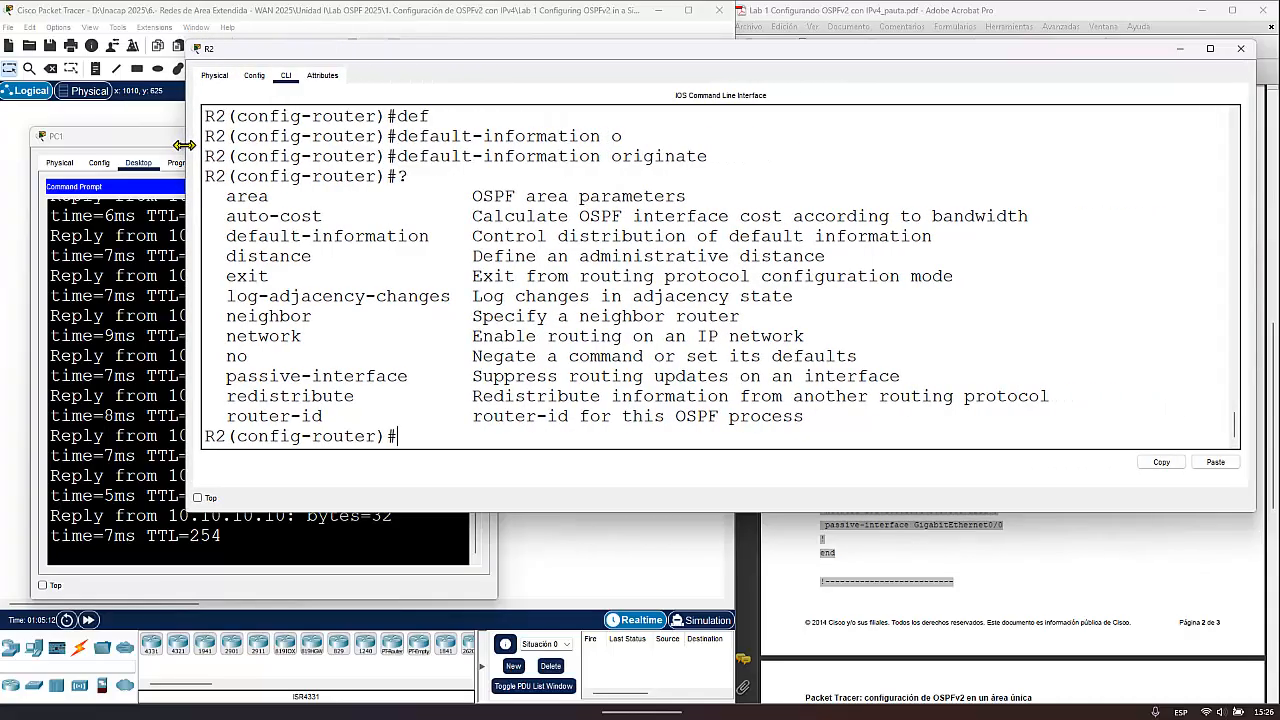
{"action": "left_click_drag", "start_coordinate": [222, 237], "coordinate": [432, 237]}
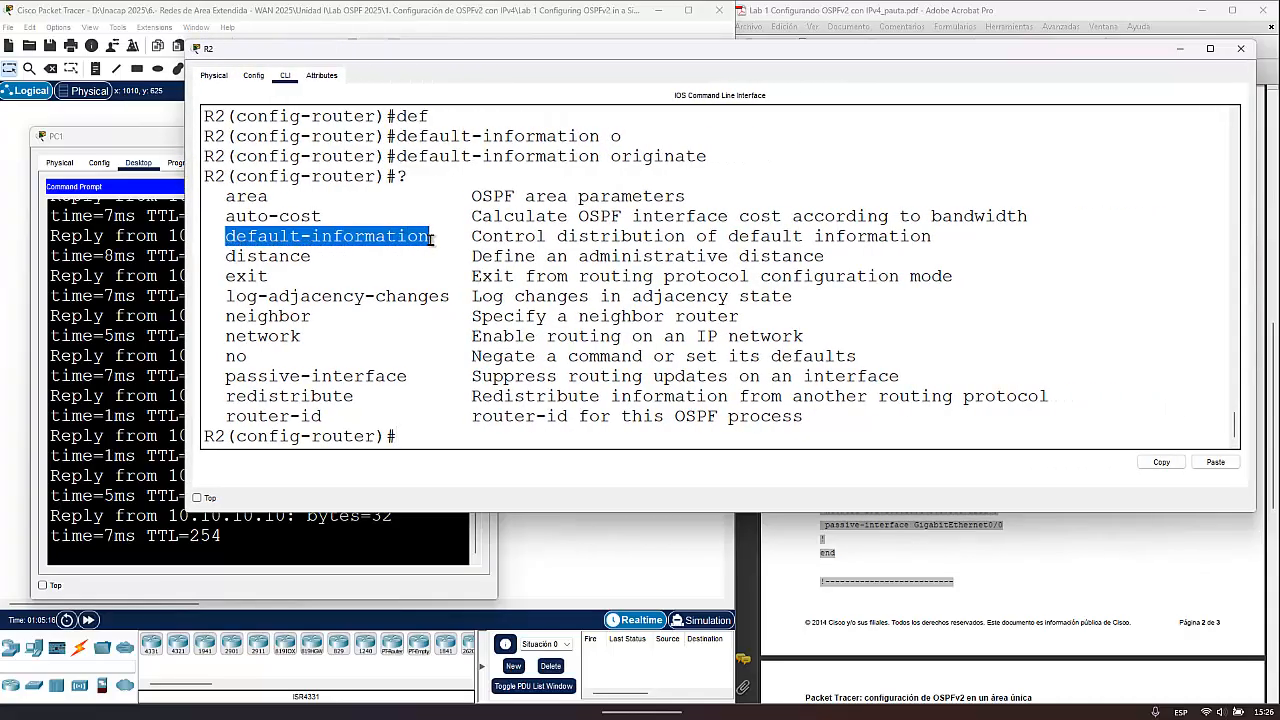
{"action": "left_click", "coordinate": [490, 438]}
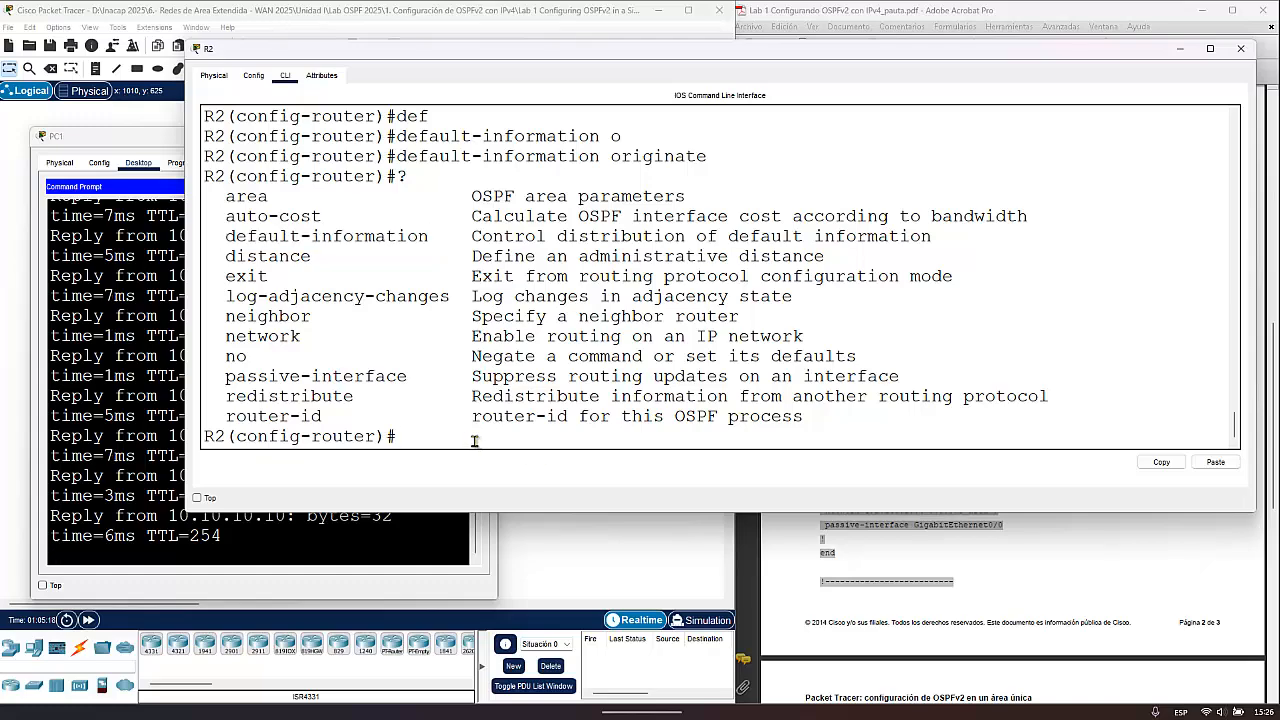
- Display the help for the default-information command on R2 and examine its available option
{"action": "type", "text": "def"}
{"action": "key", "text": "Tab"}
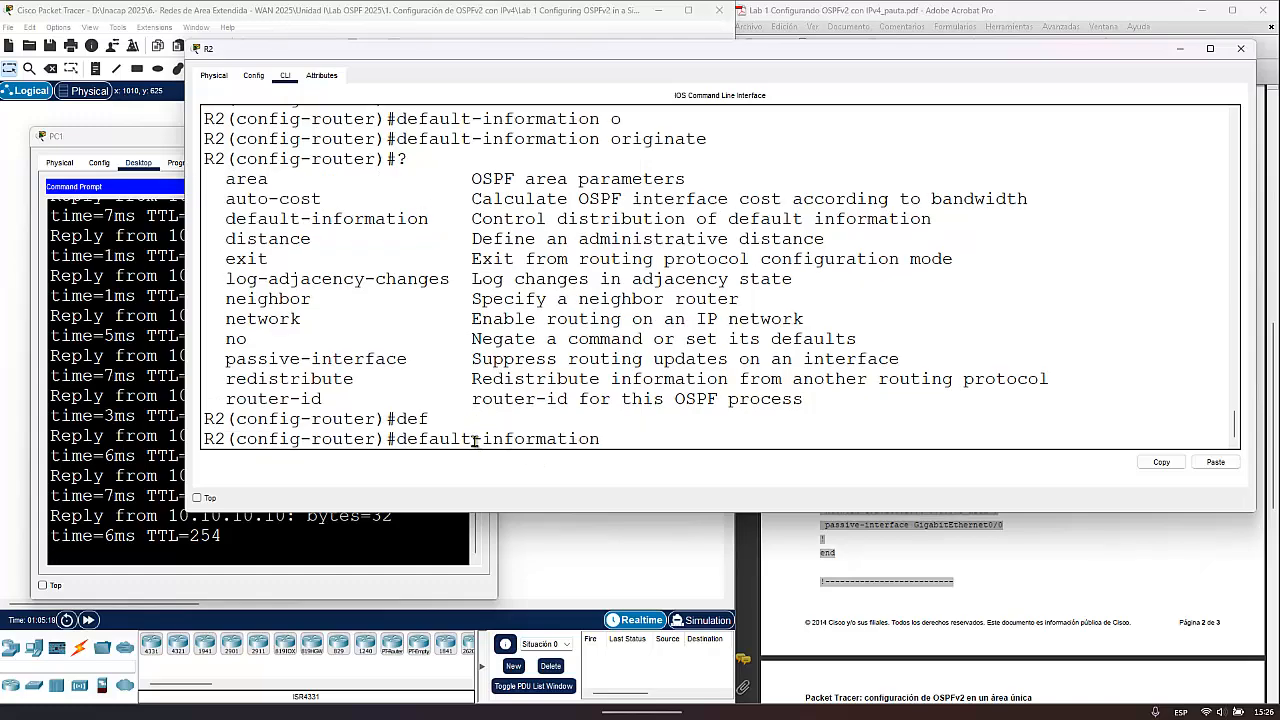
{"action": "type", "text": "?"}
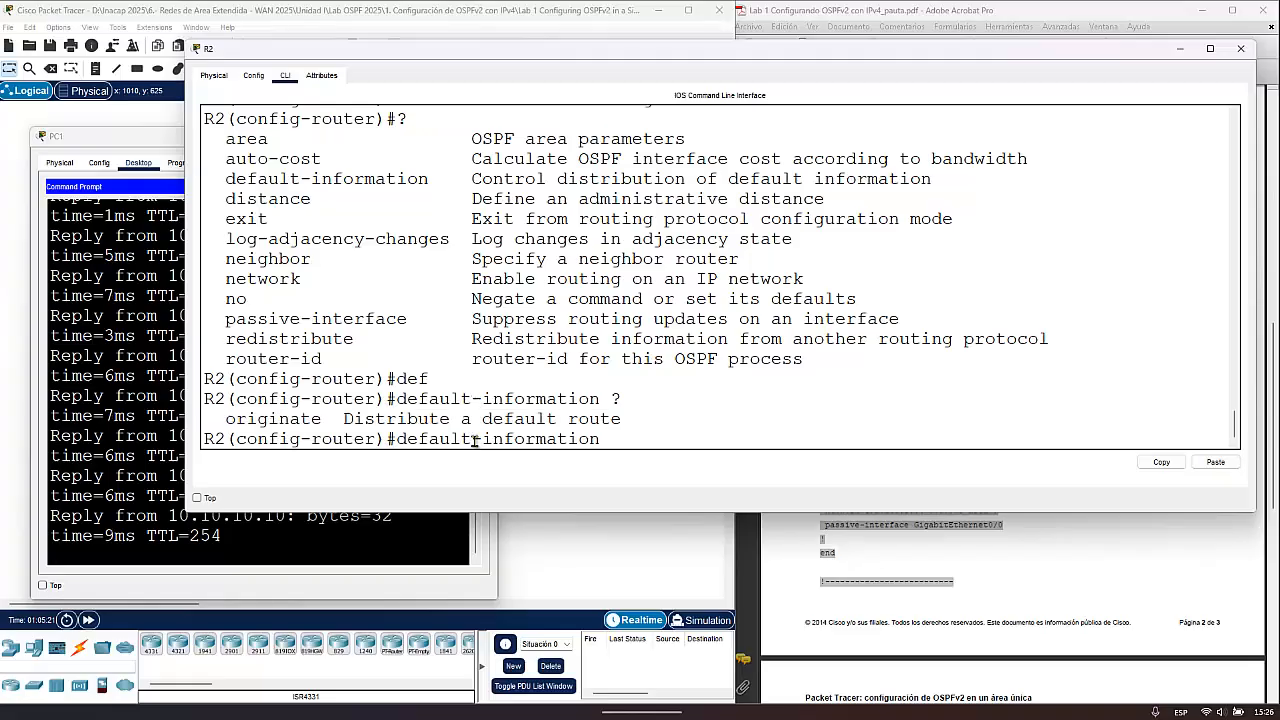
{"action": "left_click_drag", "start_coordinate": [322, 419], "coordinate": [201, 420]}
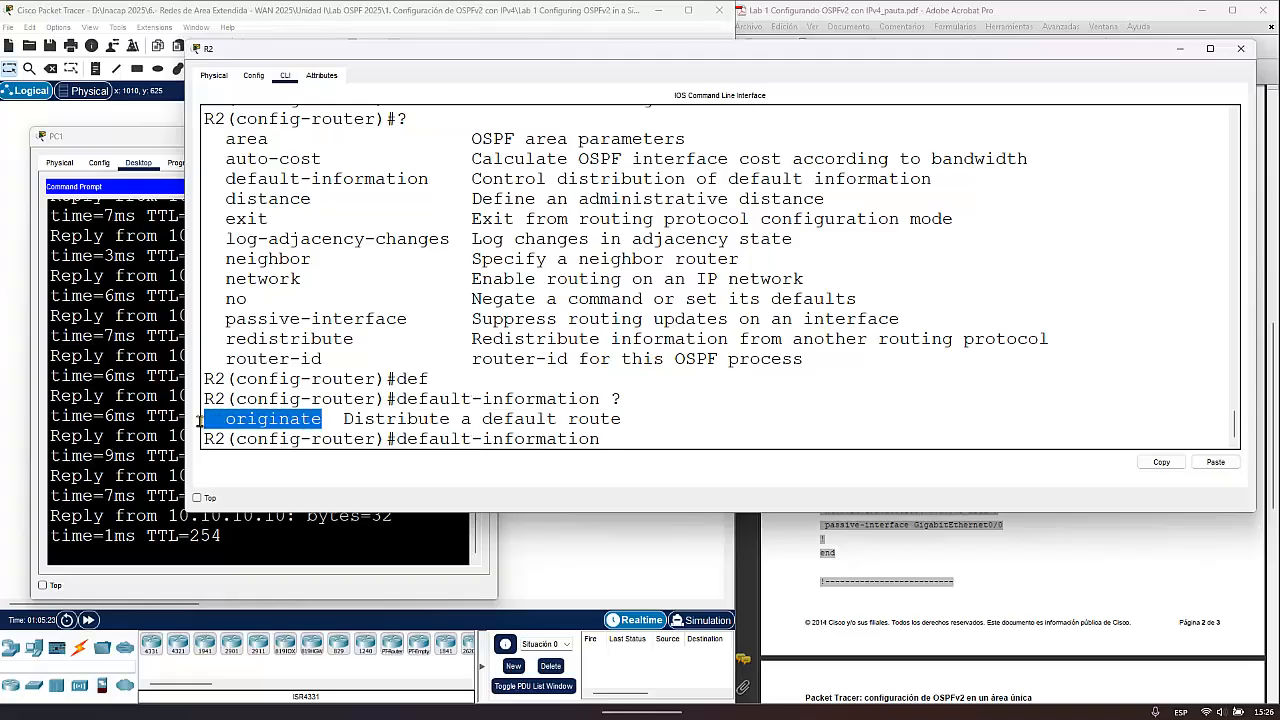
- Complete the default-information command with originate at R2's prompt without executing it, and close the R2 window
{"action": "left_click", "coordinate": [660, 441]}
{"action": "type", "text": "oi"}
{"action": "key", "text": "Tab"}
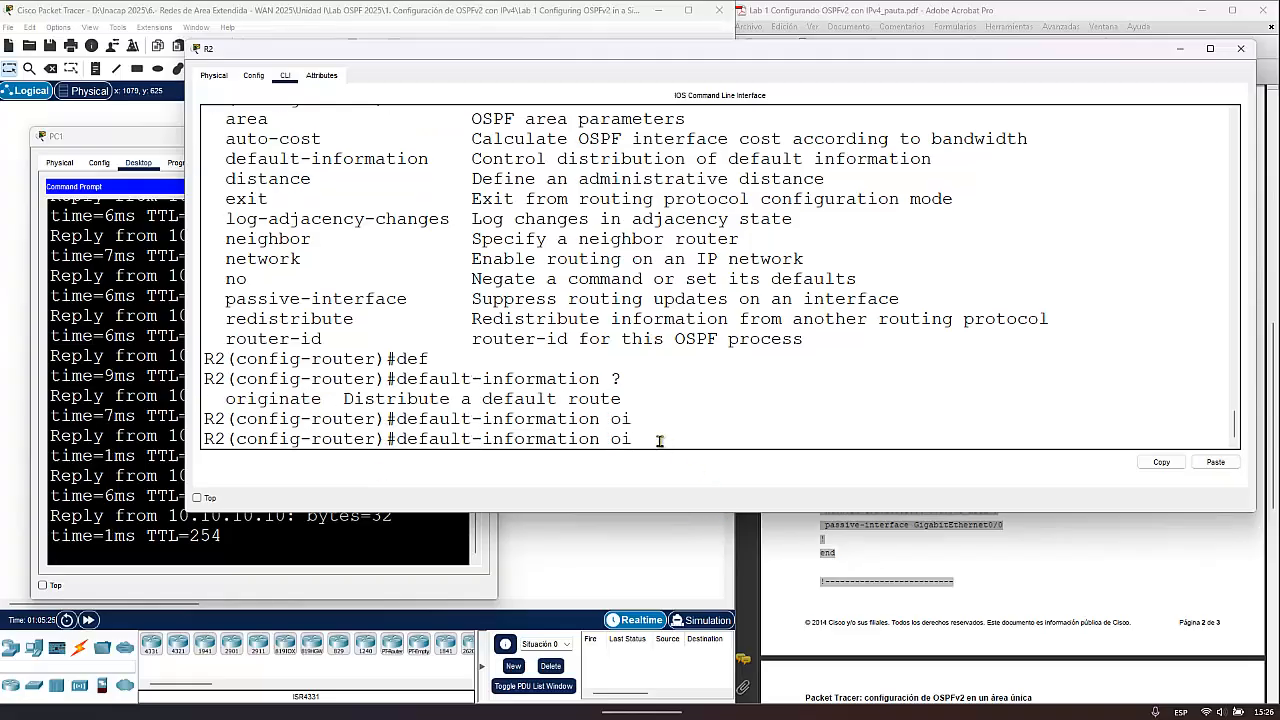
{"action": "key", "text": "BackSpace"}
{"action": "key", "text": "Tab"}
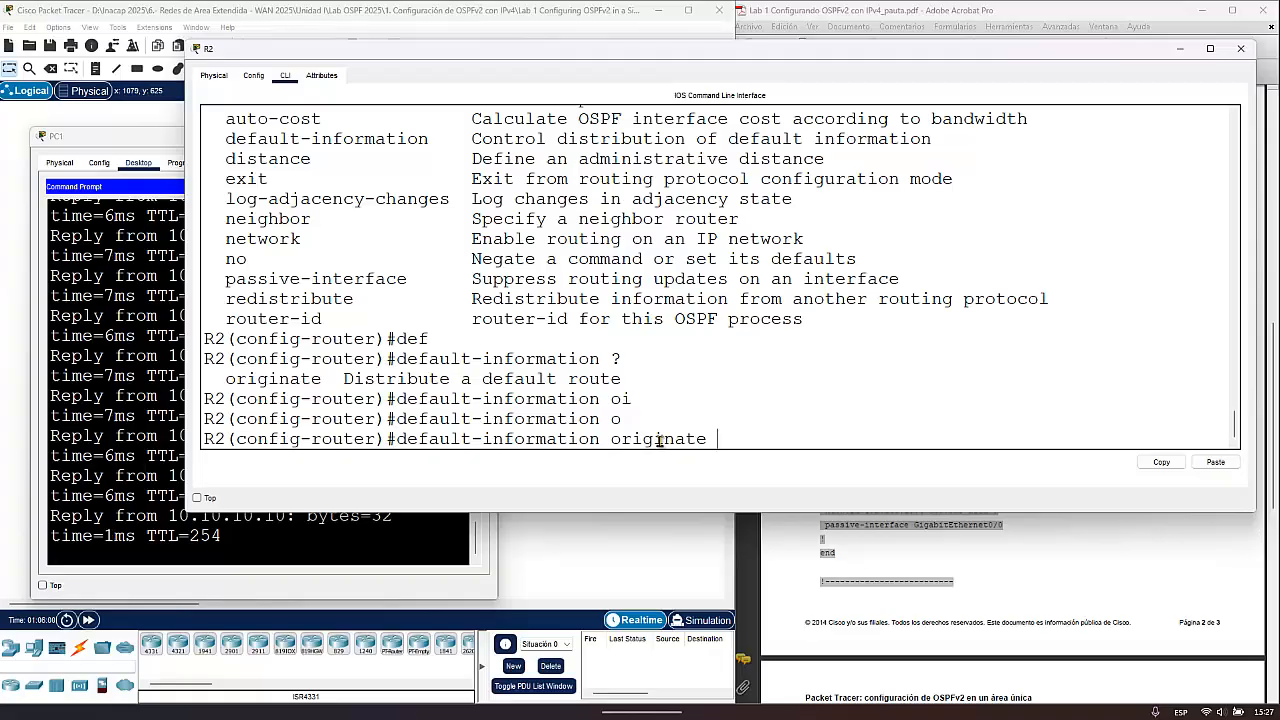
{"action": "left_click", "coordinate": [1242, 51]}
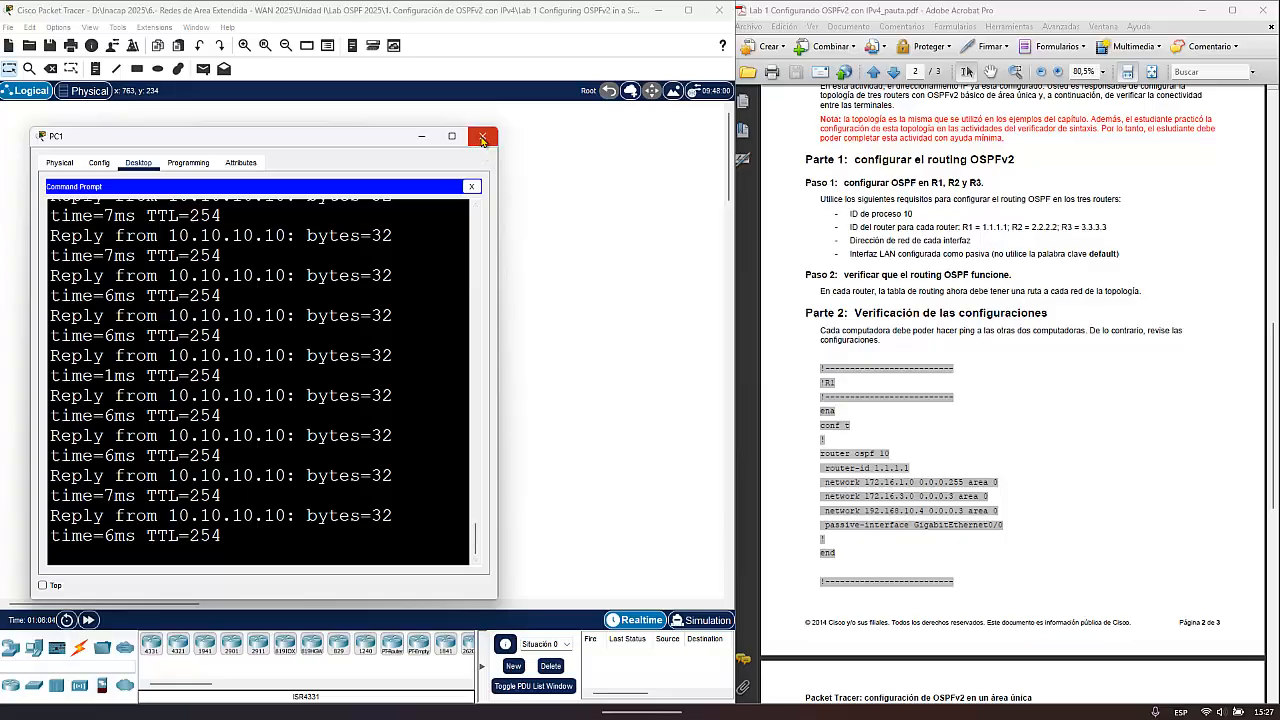